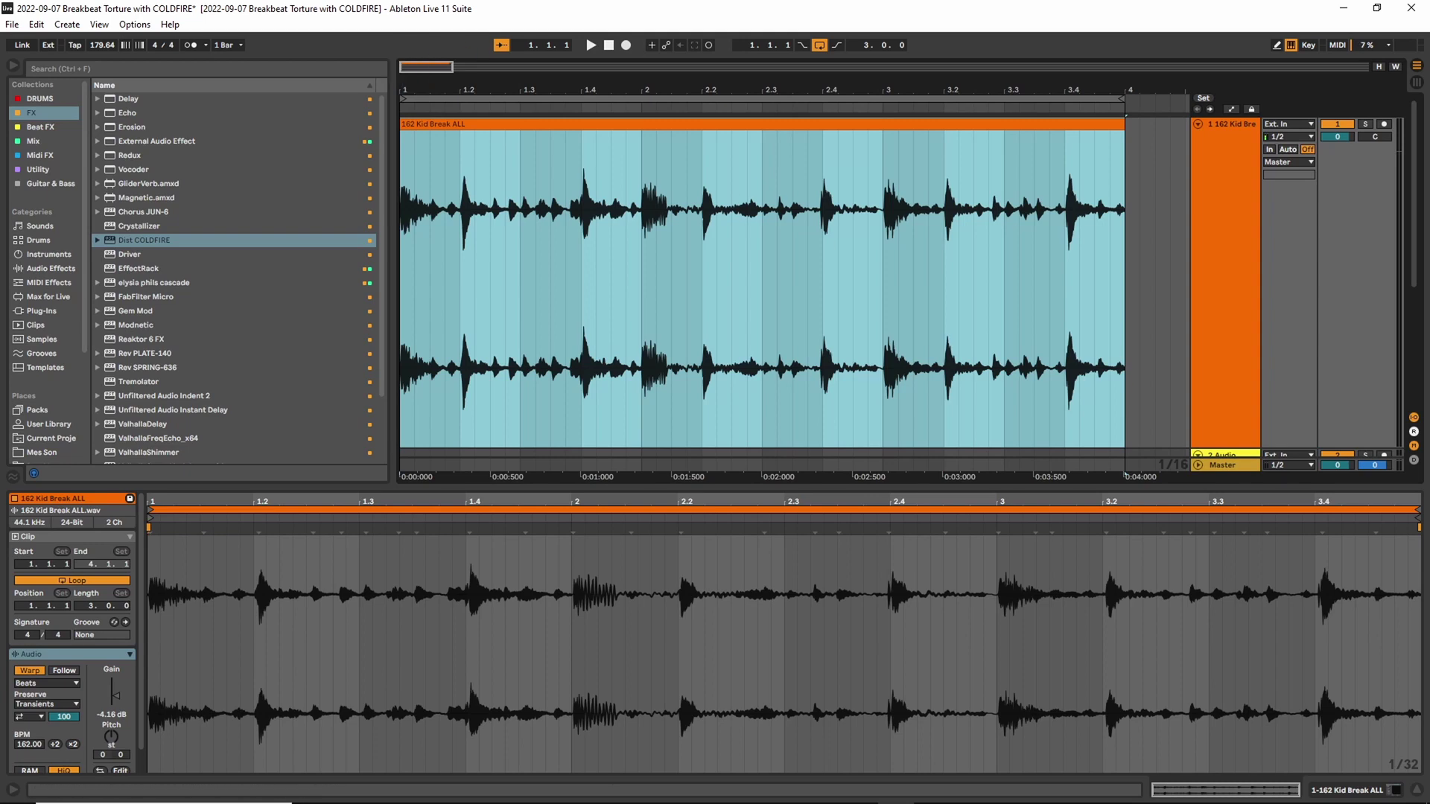
- Show the Dist COLDFIRE plugin window on the 162 Kid Break ALL track and raise Pre Filter A's Resonance
key("ctrl+alt+p")
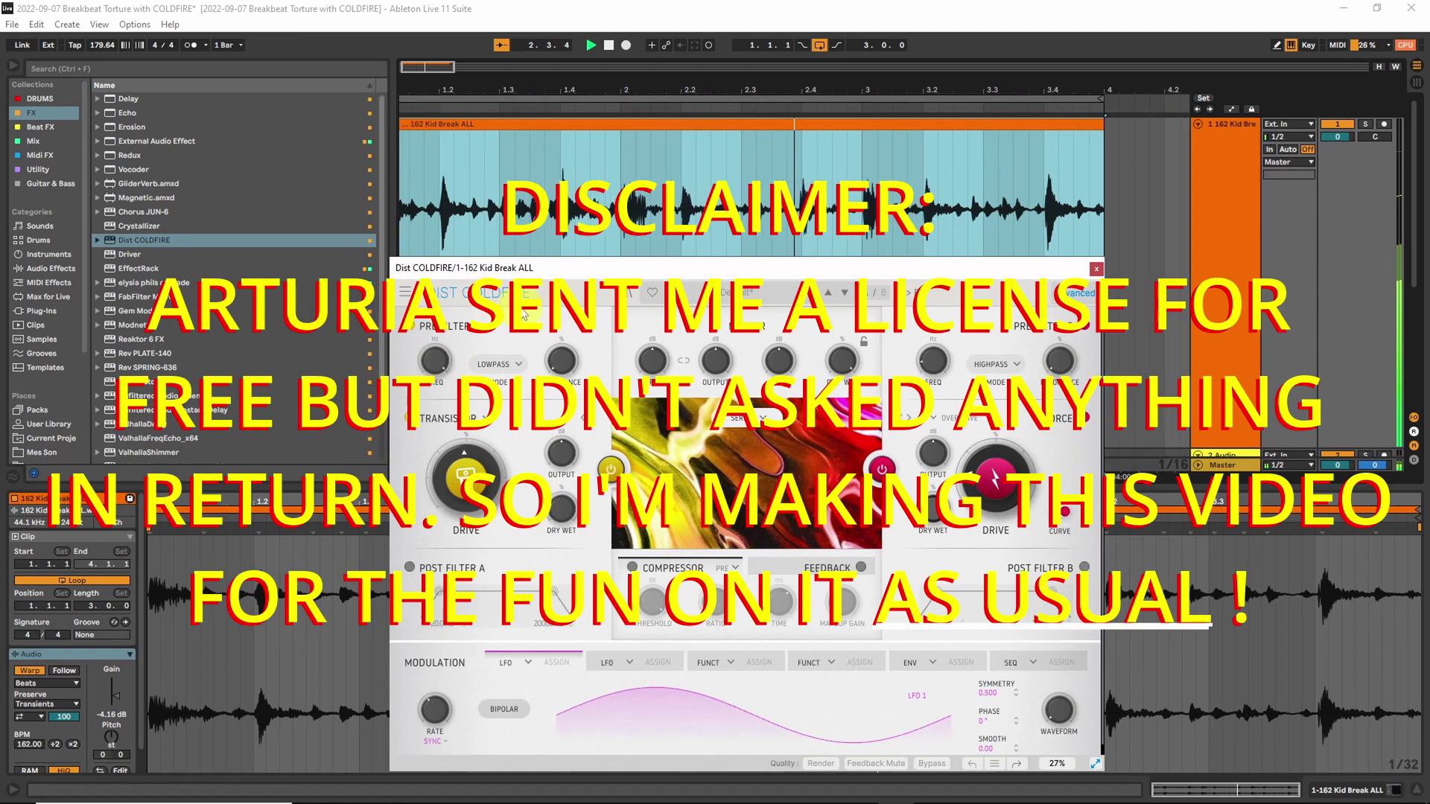
left_click_drag(559, 366, 568, 211)
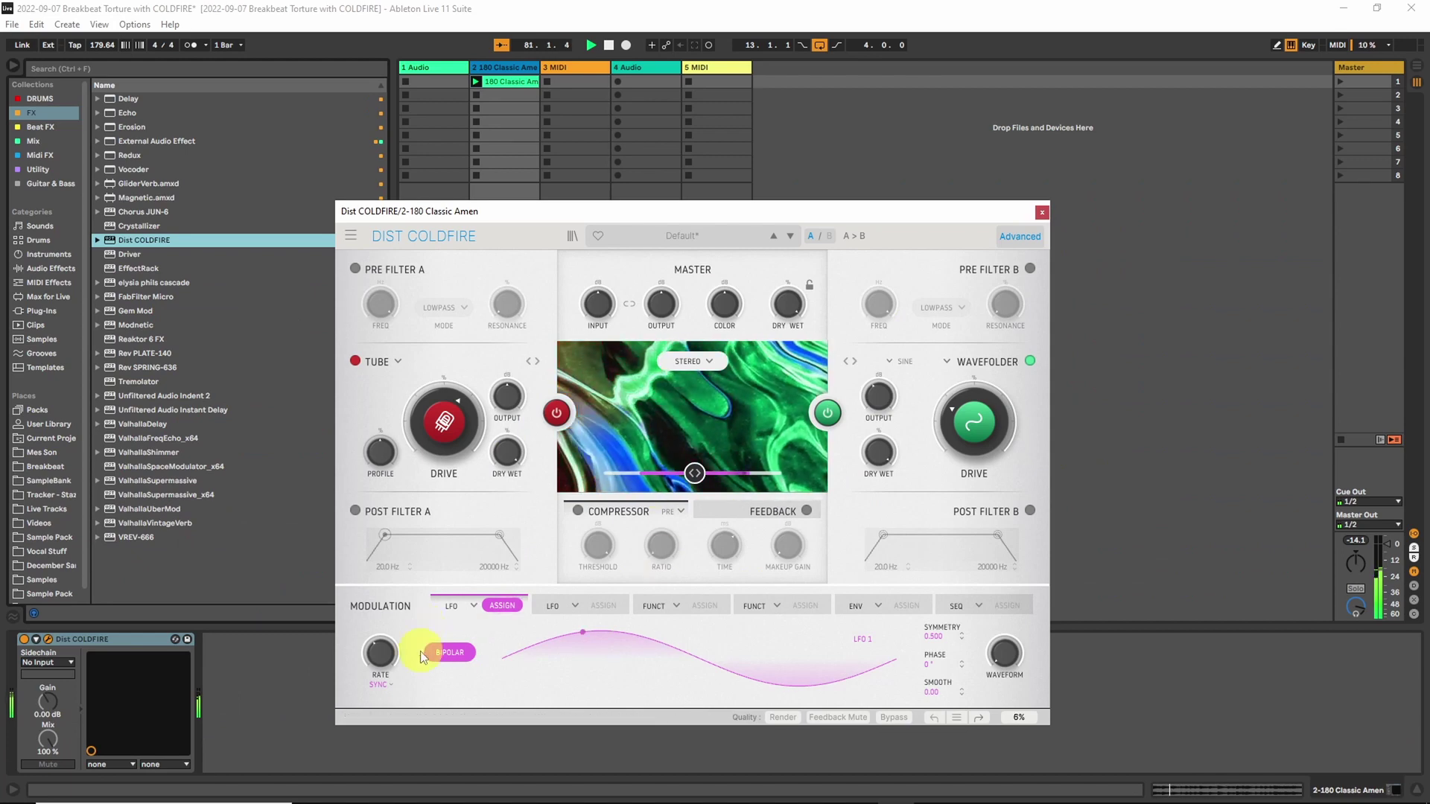
- Toggle the Bipolar mode of LFO 1 and raise the Smooth amount of modulation sequencer SEQ 2
left_click(448, 658)
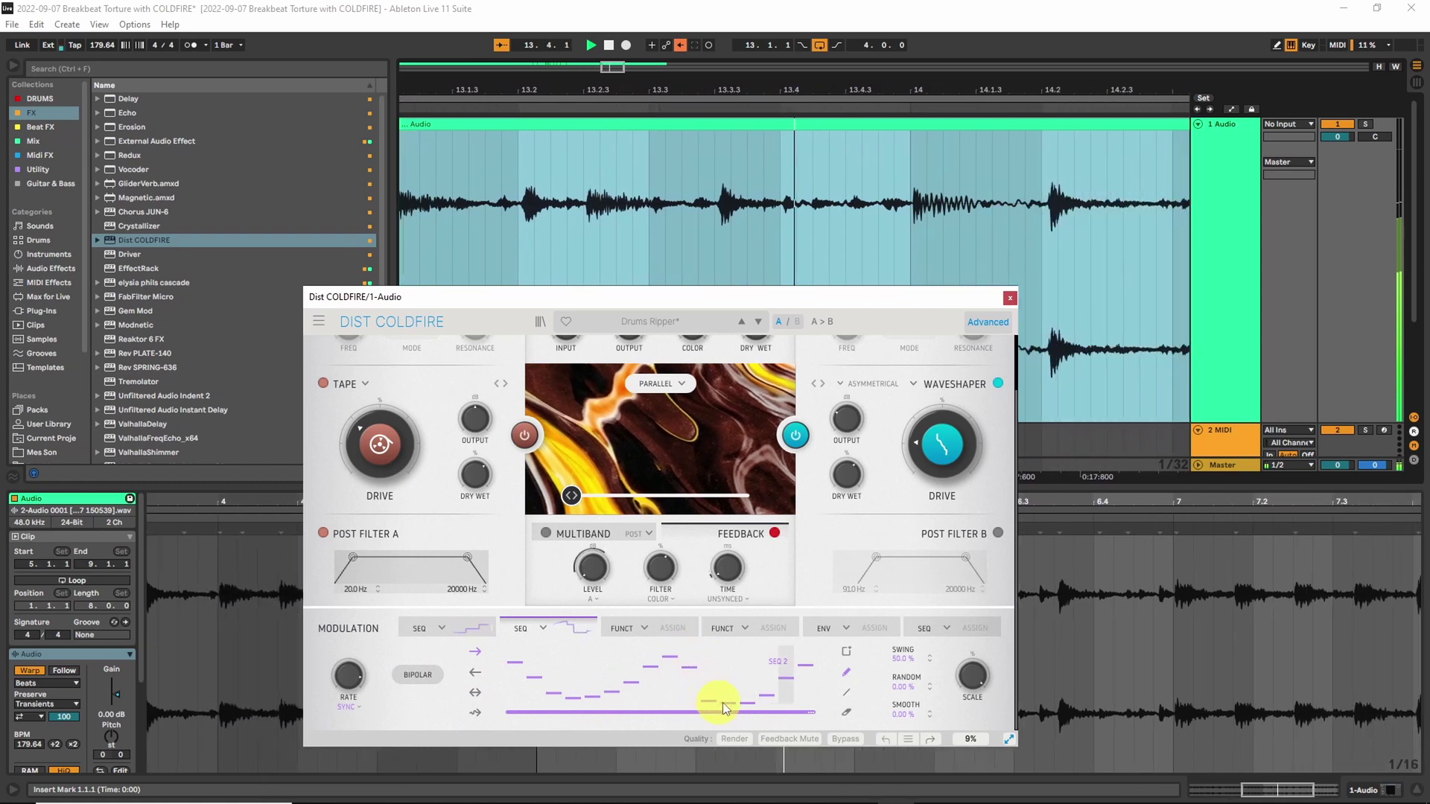
left_click_drag(903, 714, 888, 560)
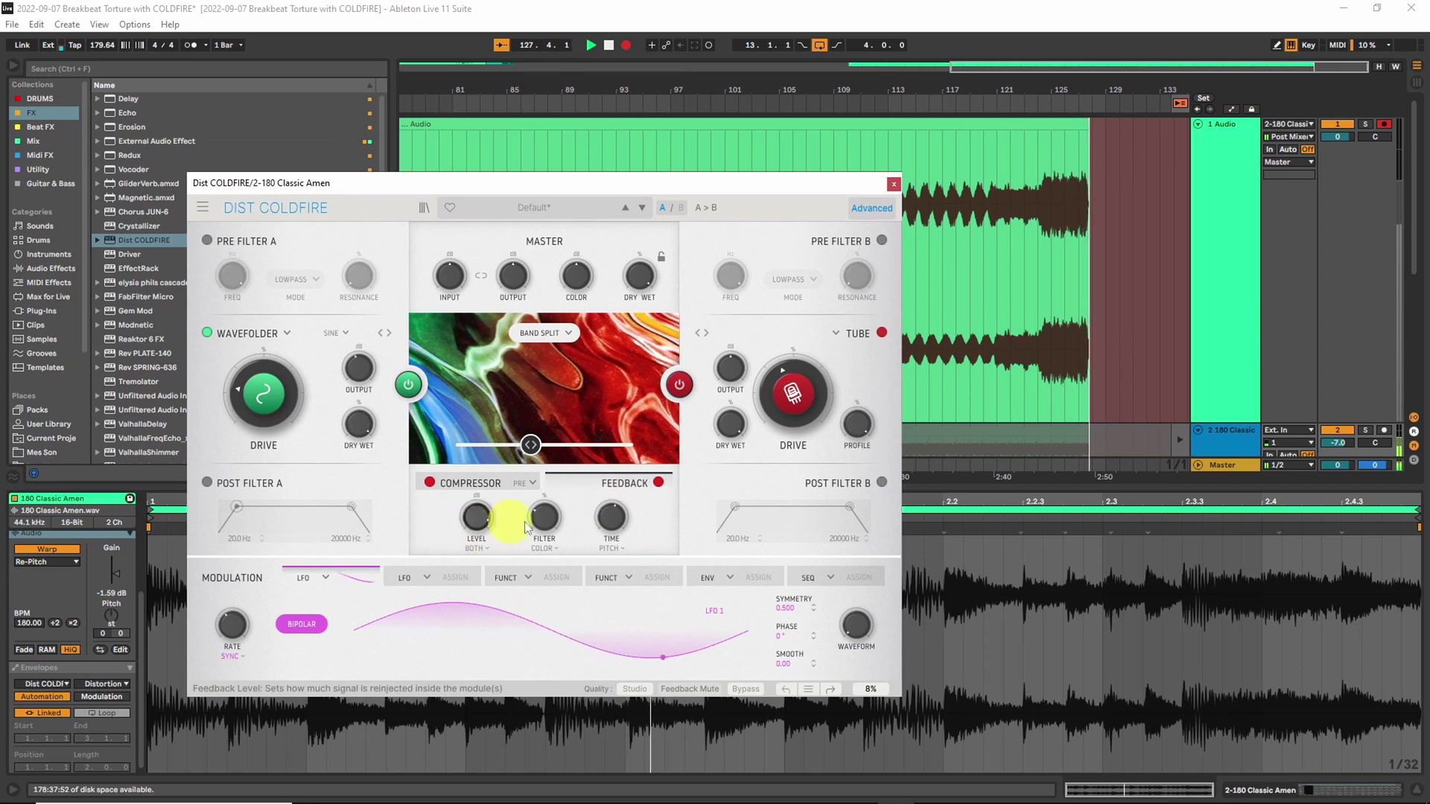
- Sweep the Feedback Time pitch through F#2 and A2 and tweak the Feedback Filter on the 180 Classic Amen track
left_click_drag(609, 521, 595, 707)
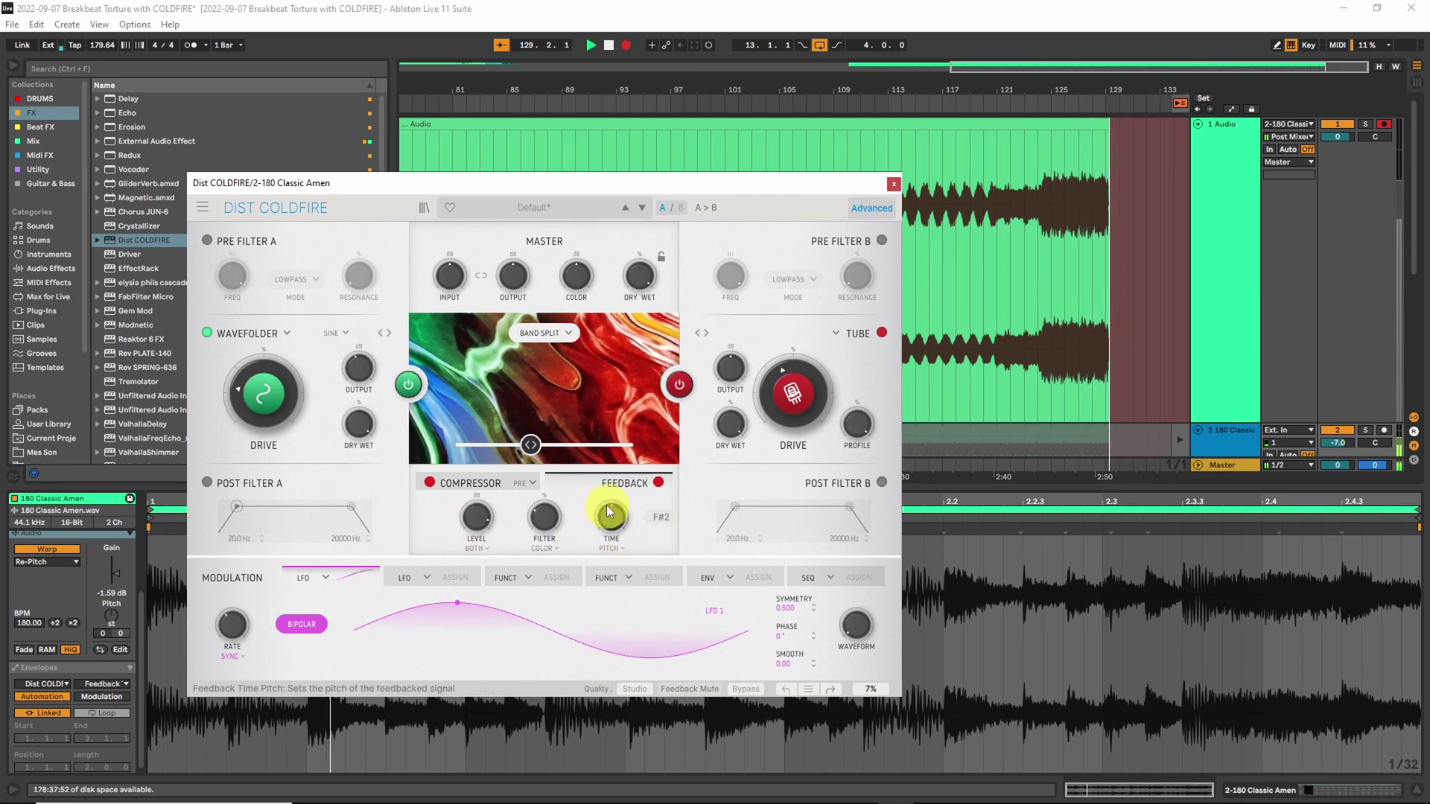
left_click_drag(552, 518, 552, 518)
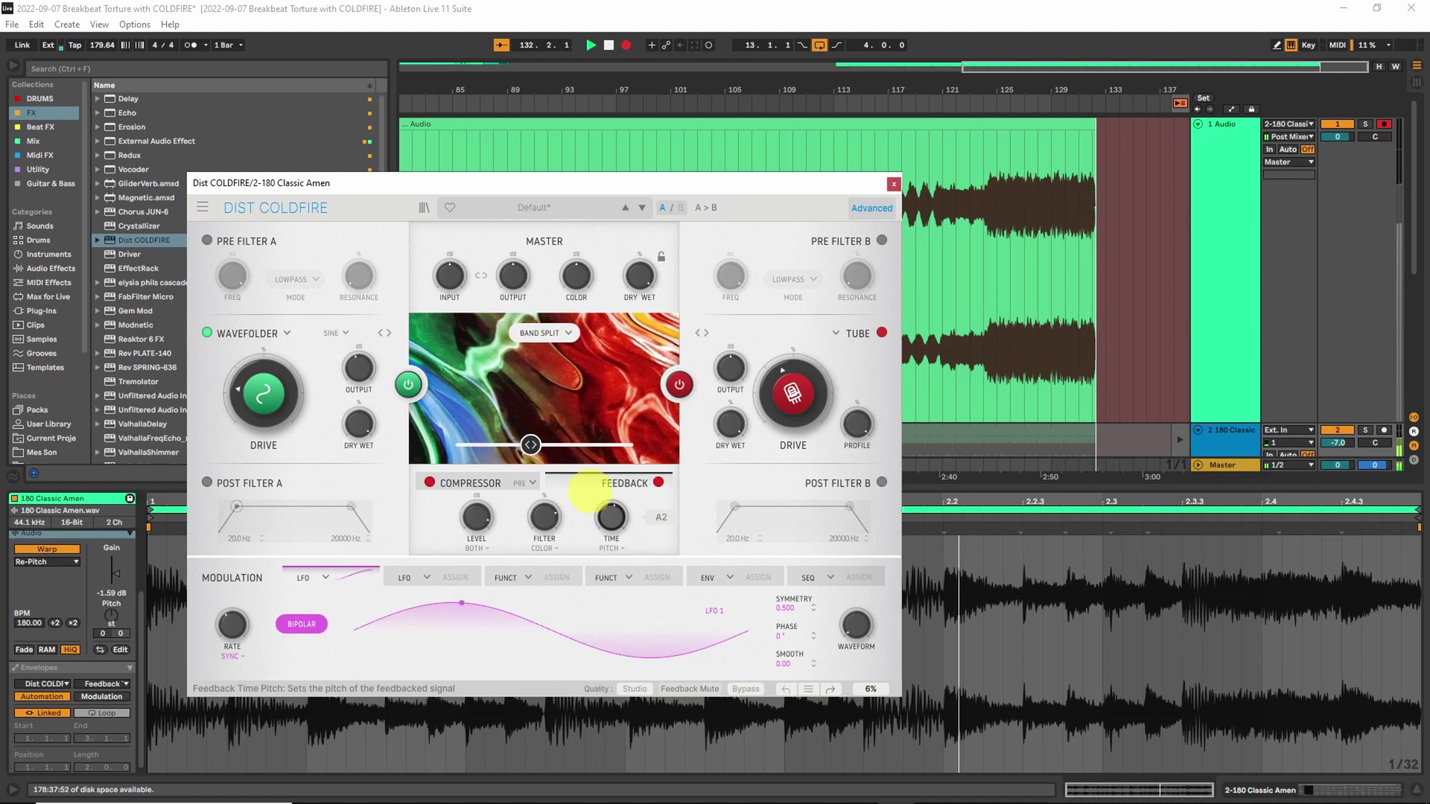
left_click_drag(613, 513, 576, 632)
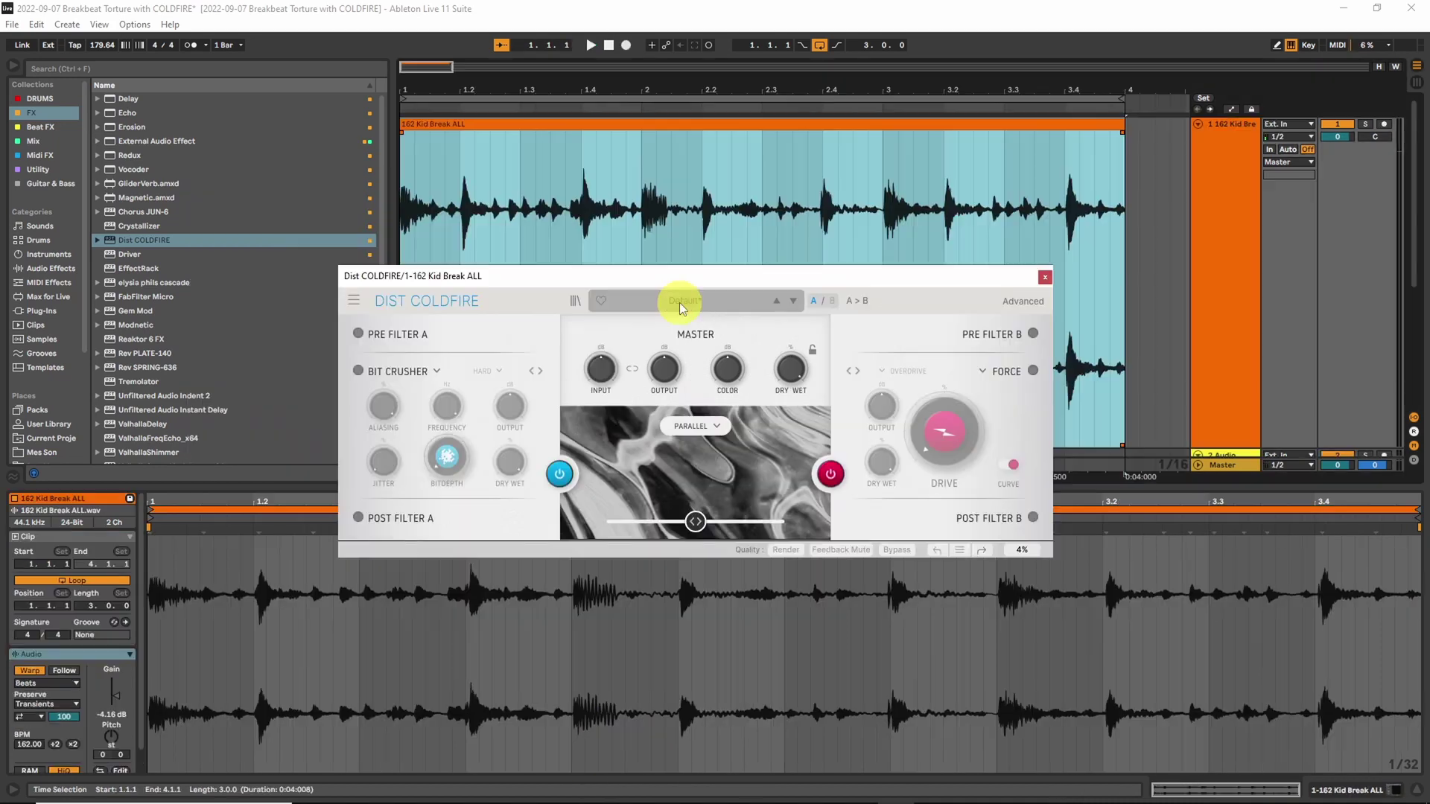
left_click(679, 302)
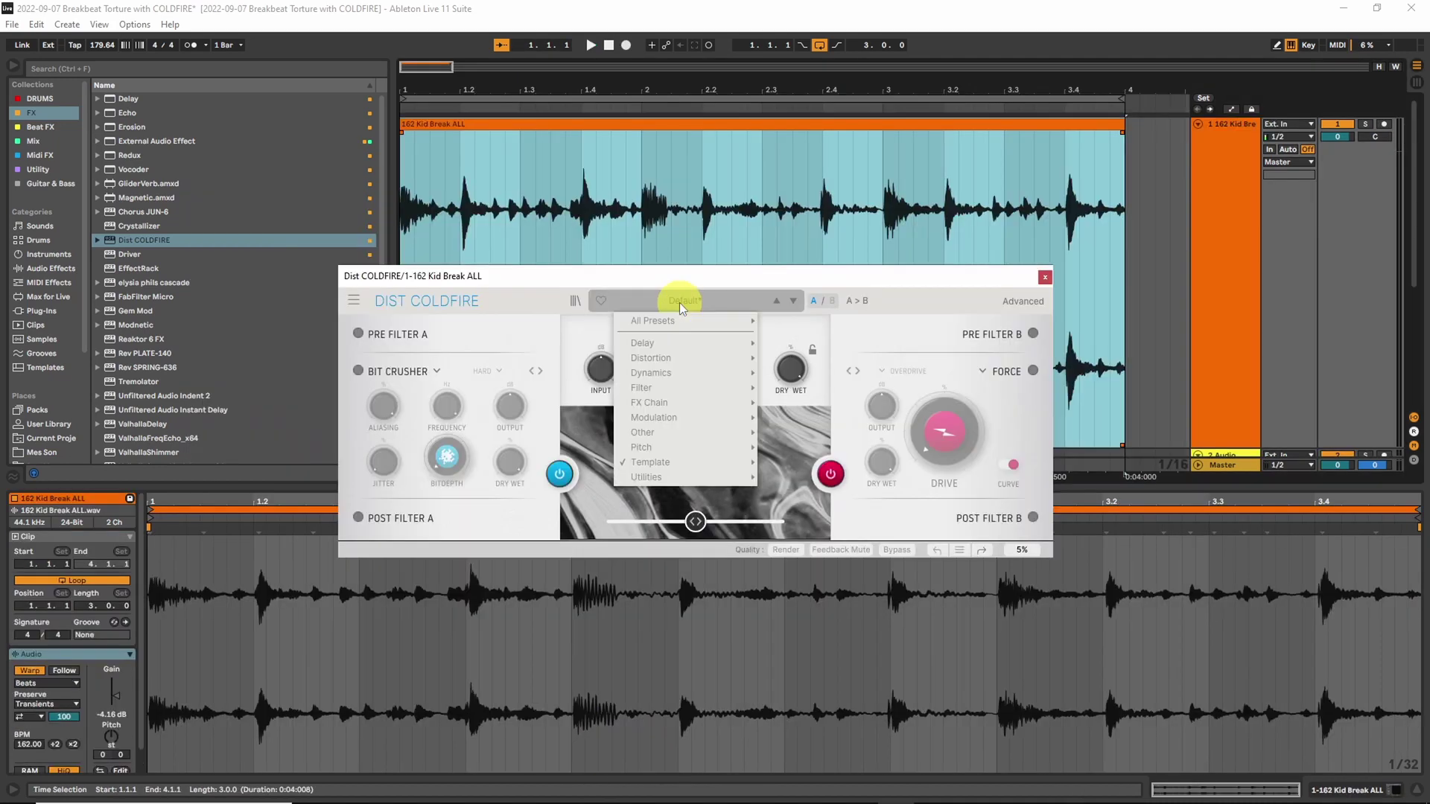
left_click(728, 277)
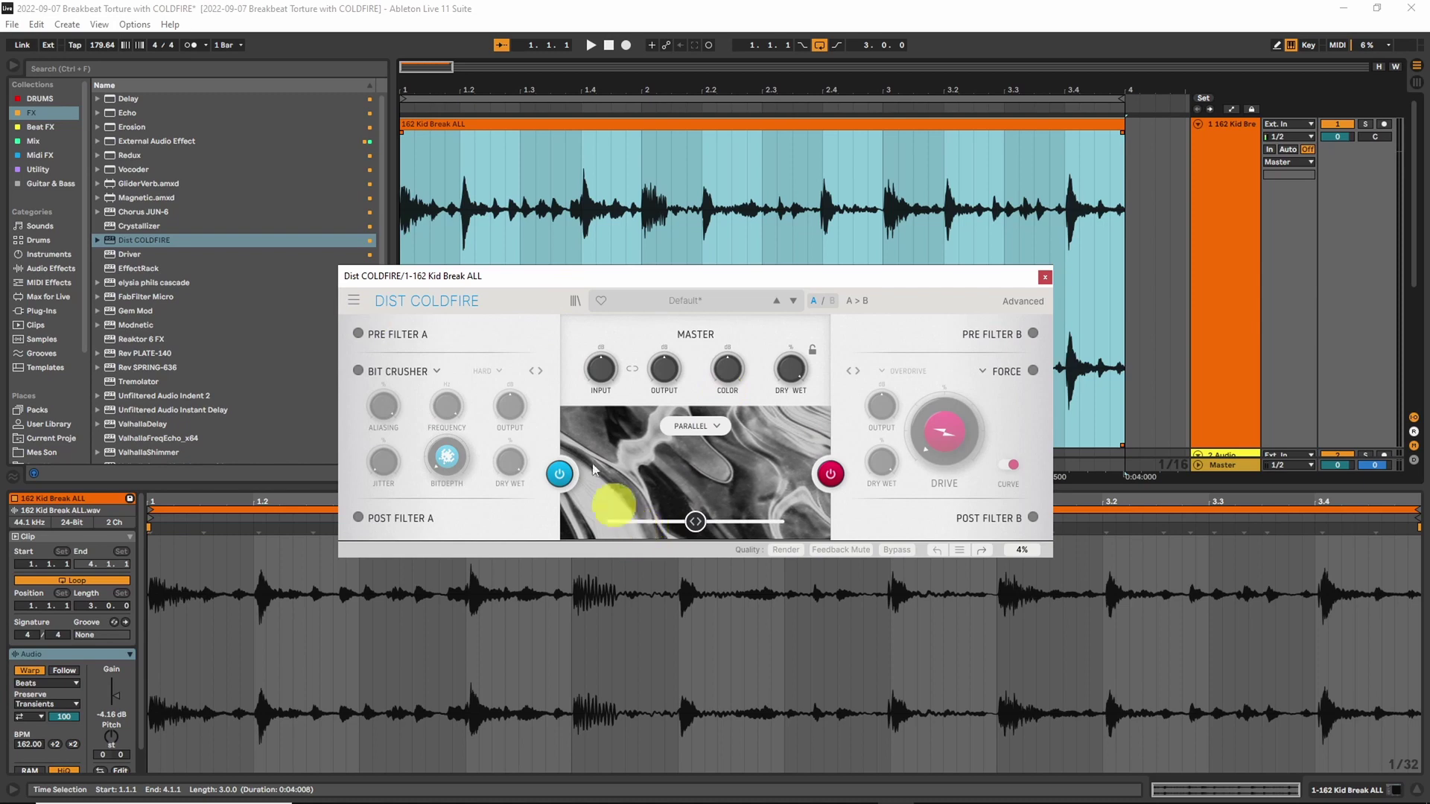
- Move the plugin window clear of the waveform and start looped playback of the 162 Kid Break ALL clip
left_click_drag(466, 276, 538, 459)
left_click(467, 120)
key("space")
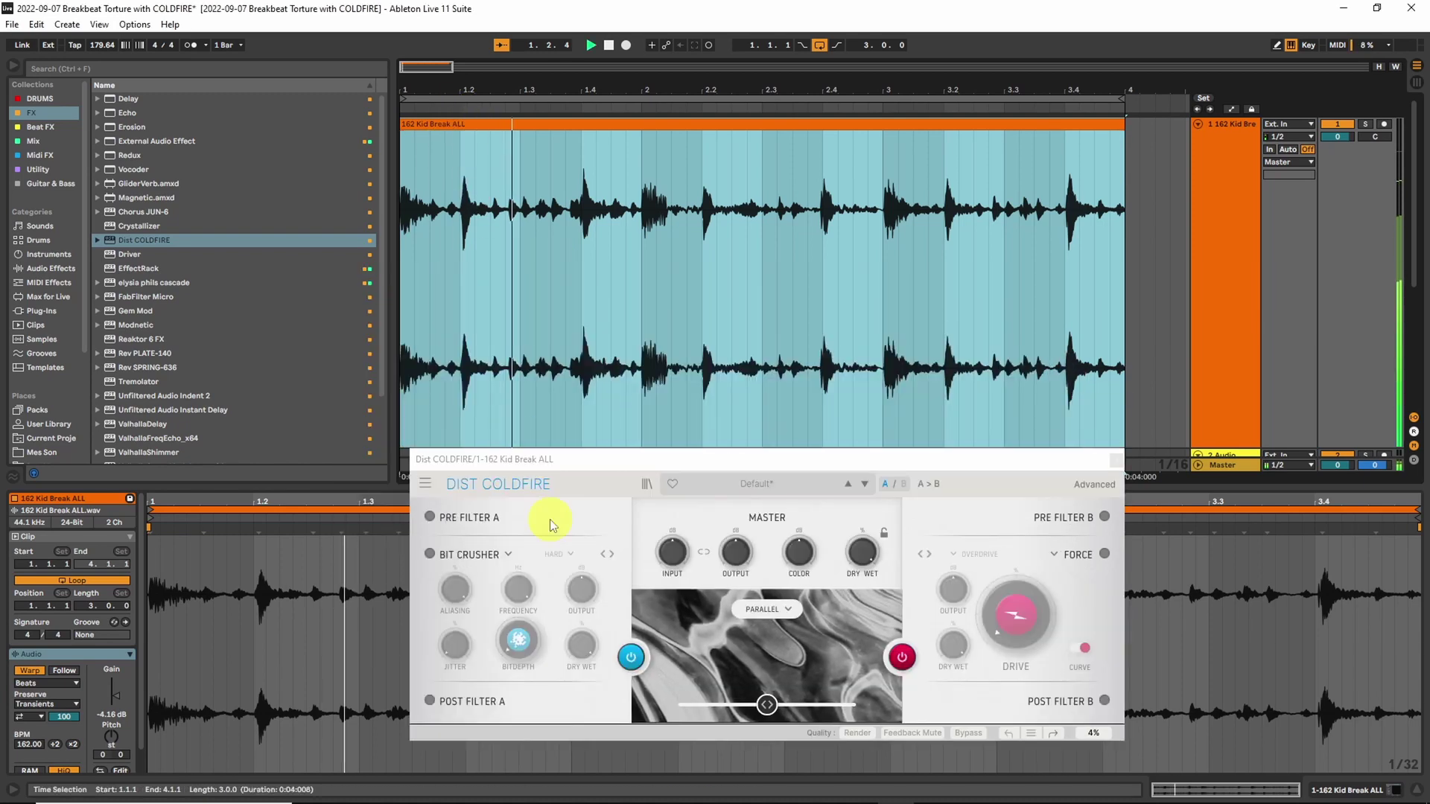
- Enable the Bit Crusher module in distortion slot A and reposition the plugin window
left_click(428, 555)
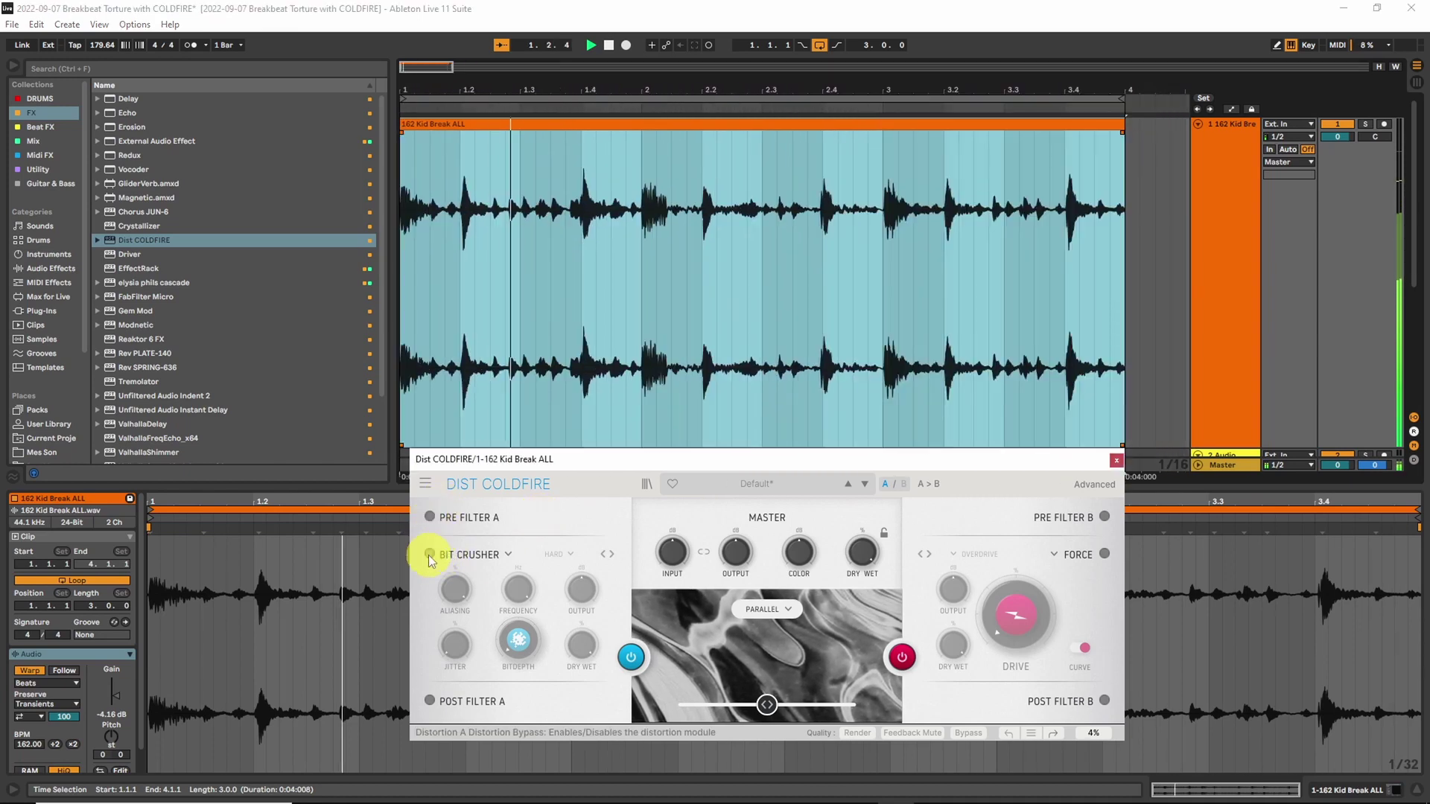
left_click(633, 661)
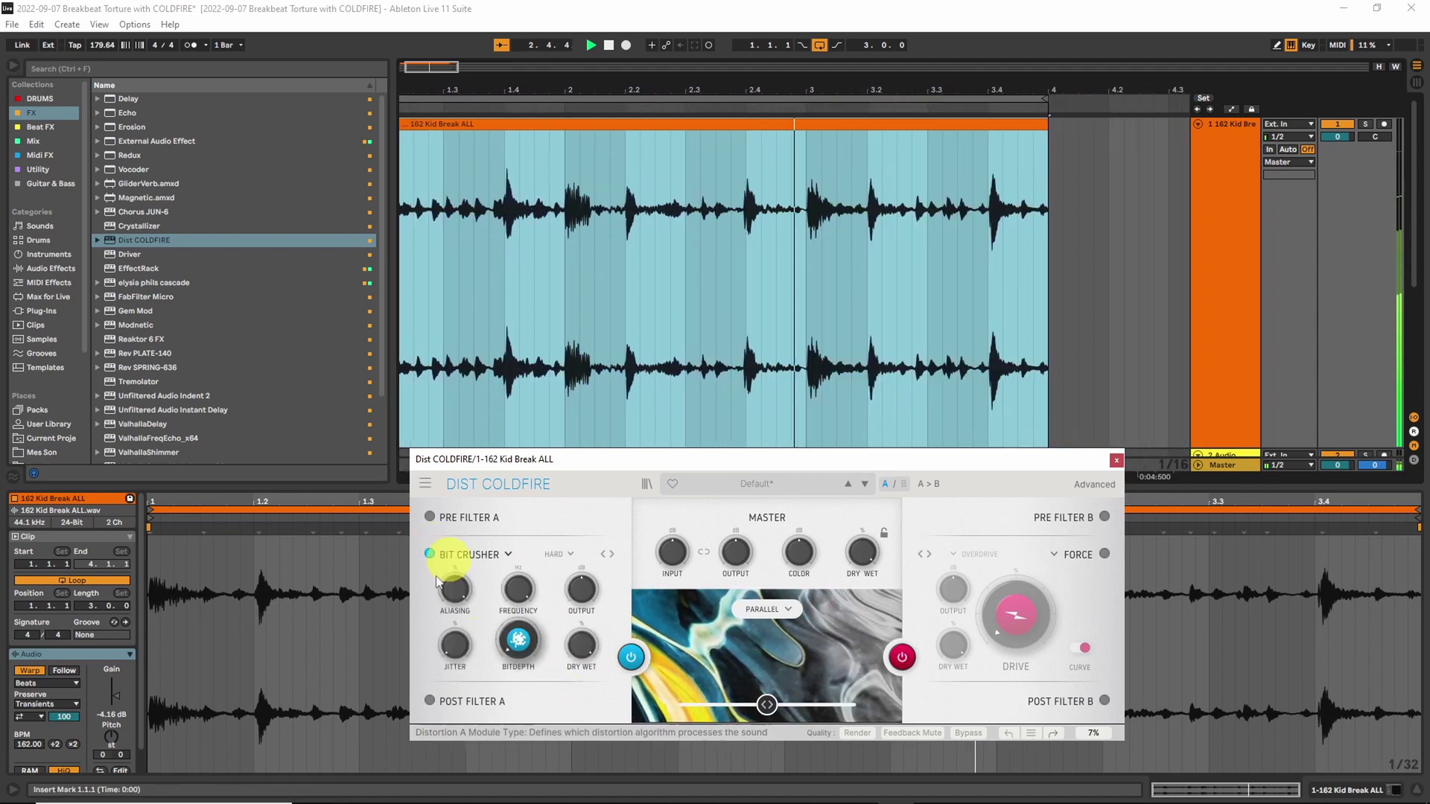
left_click_drag(521, 462, 503, 508)
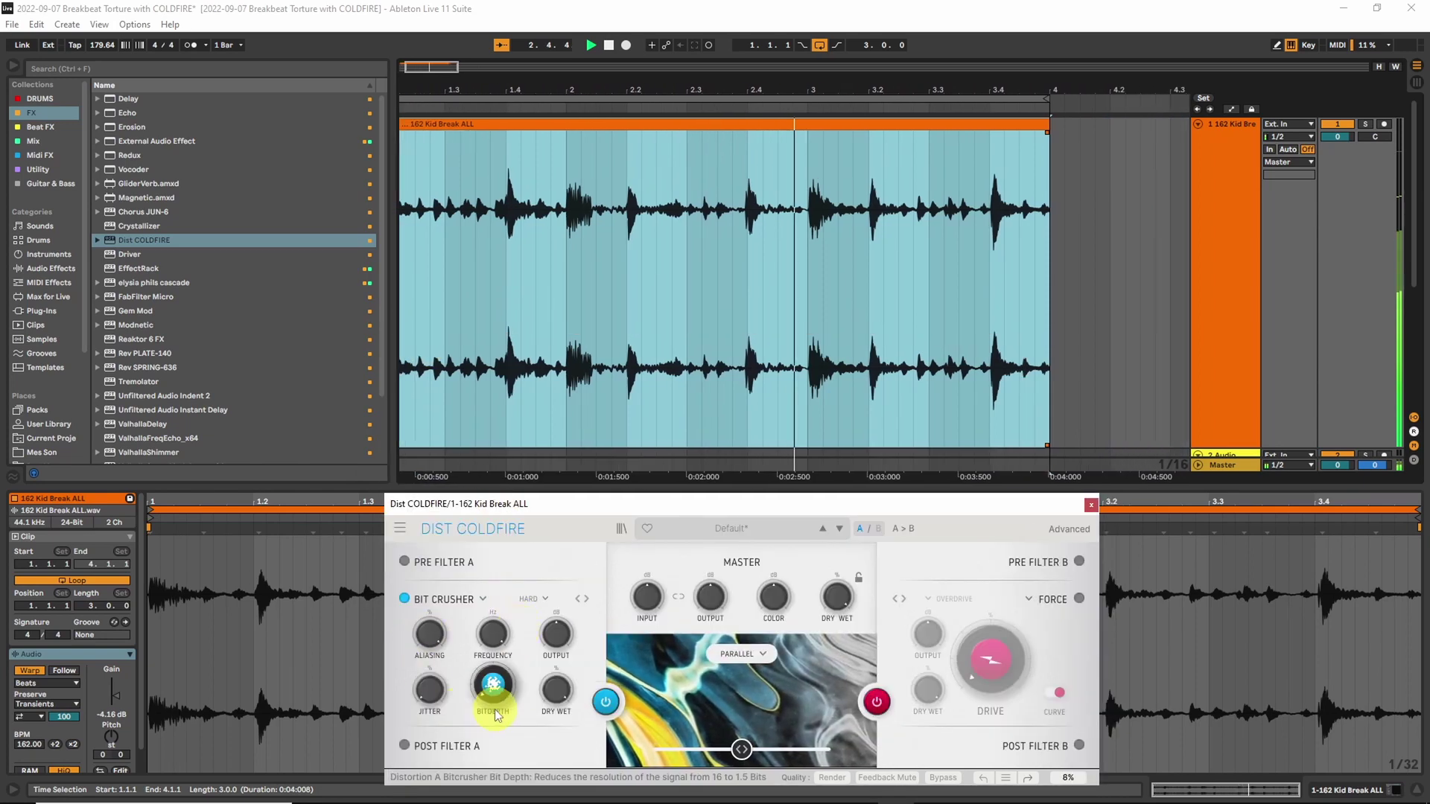
- Set the Bit Crusher's Aliasing to 0%, sweep its Frequency between 713 Hz and 42235 Hz, and vary its Bitdepth
left_click_drag(427, 639, 436, 759)
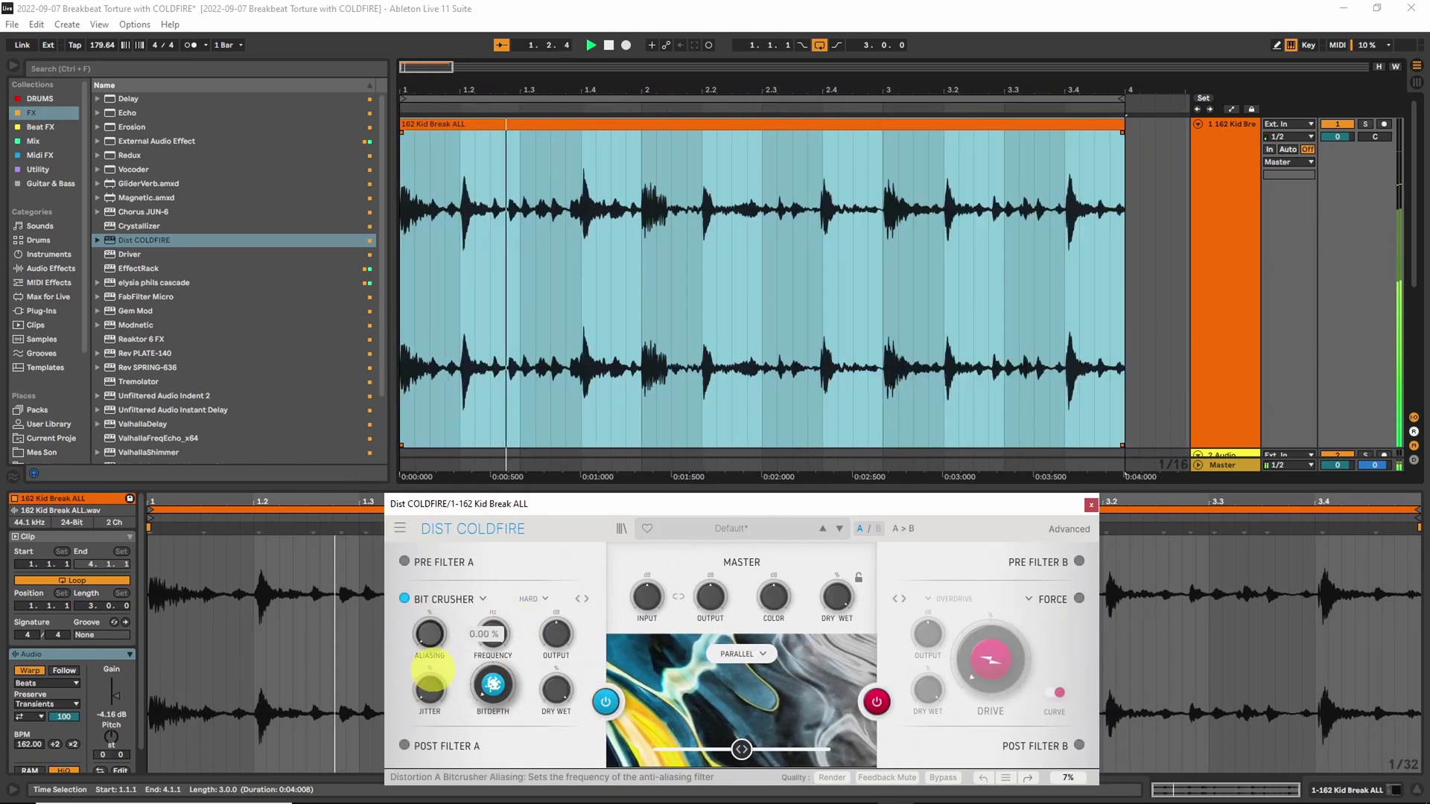
left_click_drag(493, 633, 495, 782)
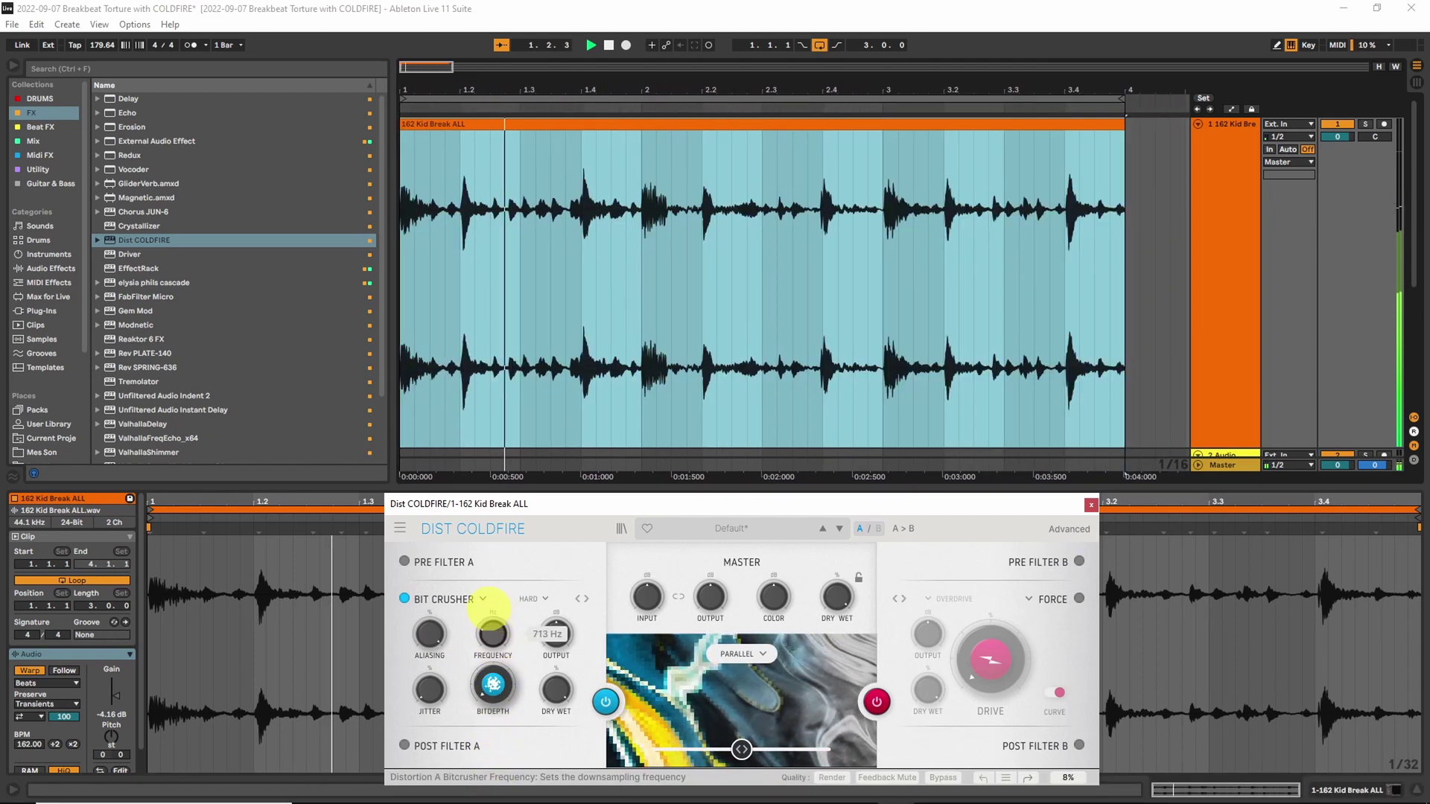
left_click_drag(487, 488, 485, 471)
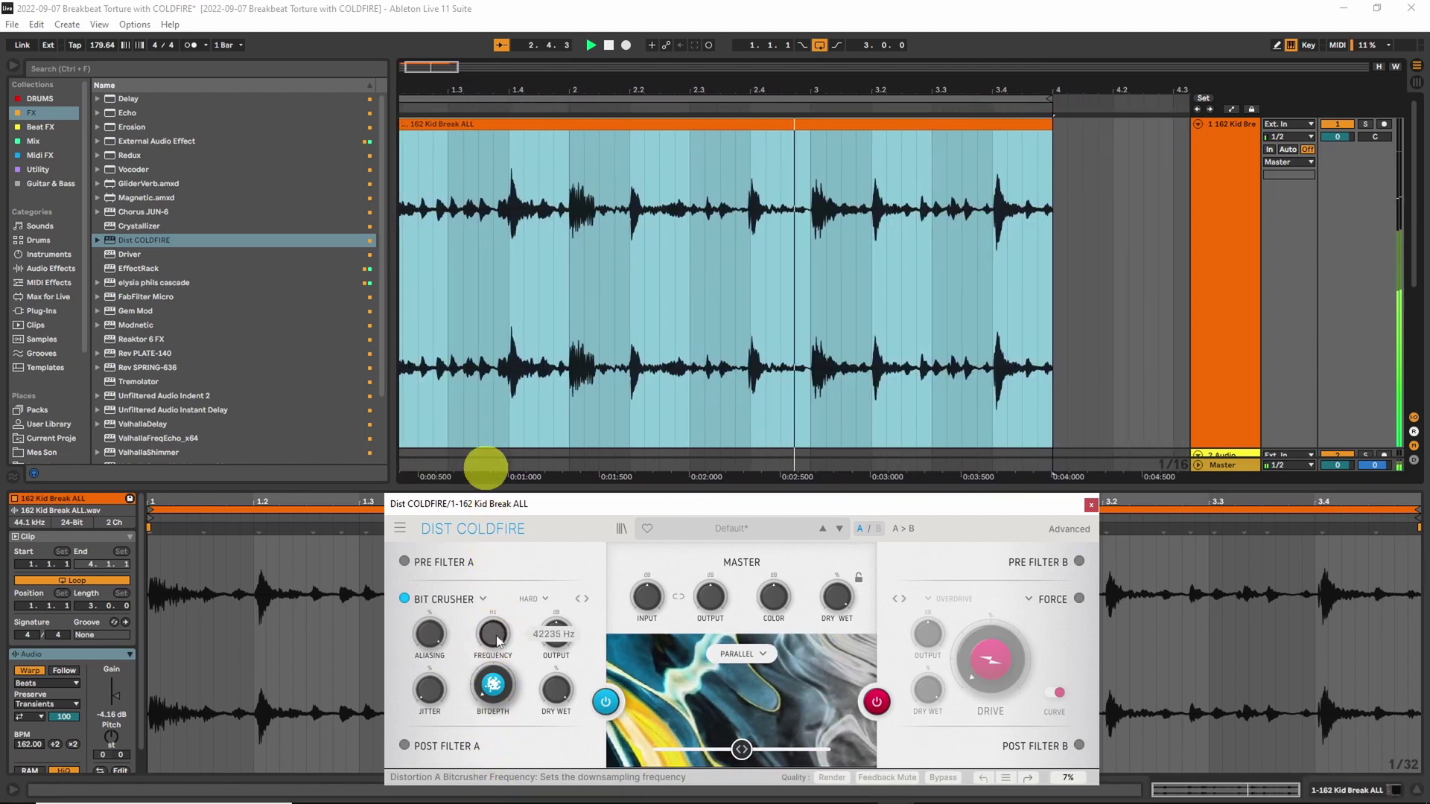
left_click_drag(492, 684, 496, 543)
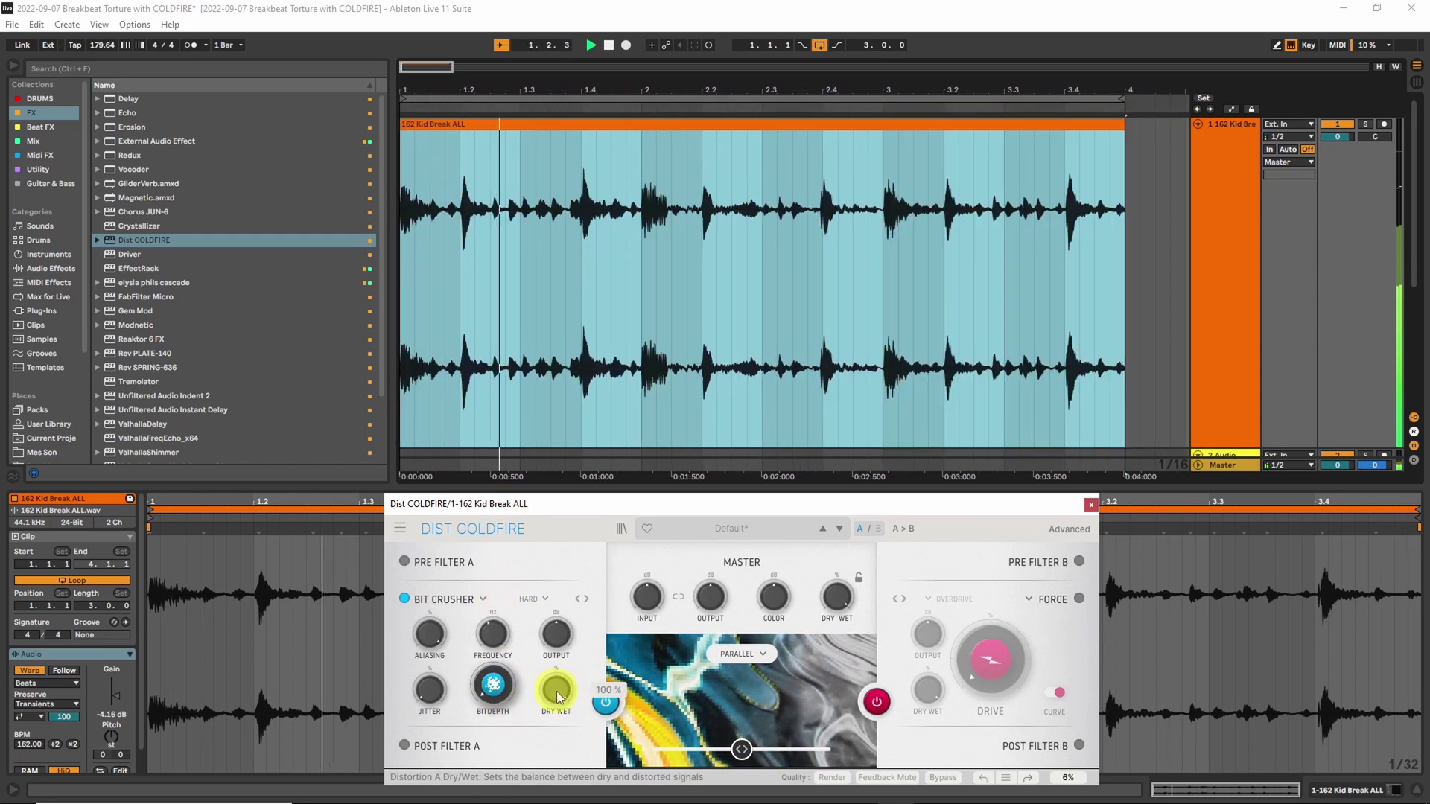
- Change distortion A to the Transistor type and adjust its Drive and Output levels
left_click(479, 600)
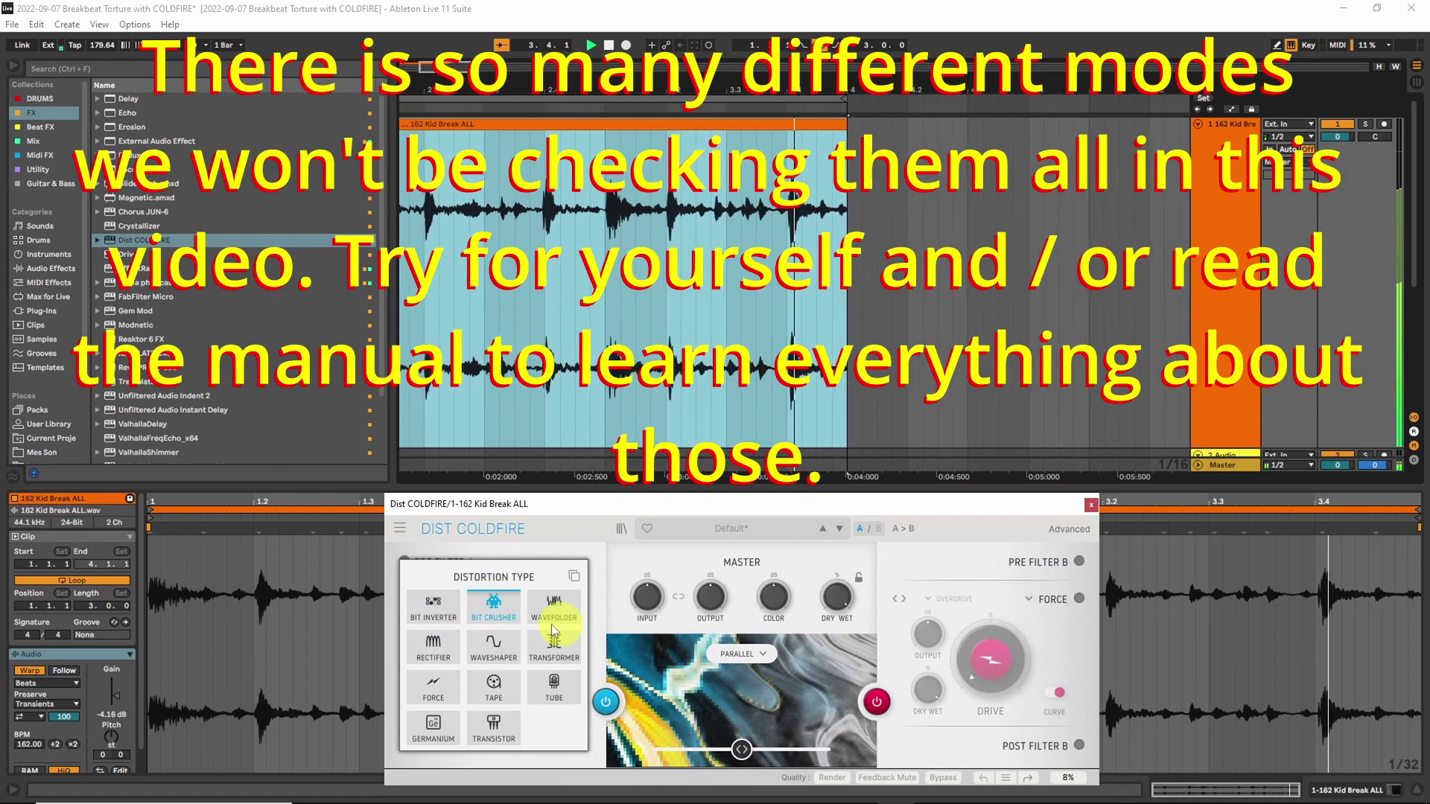
left_click(491, 732)
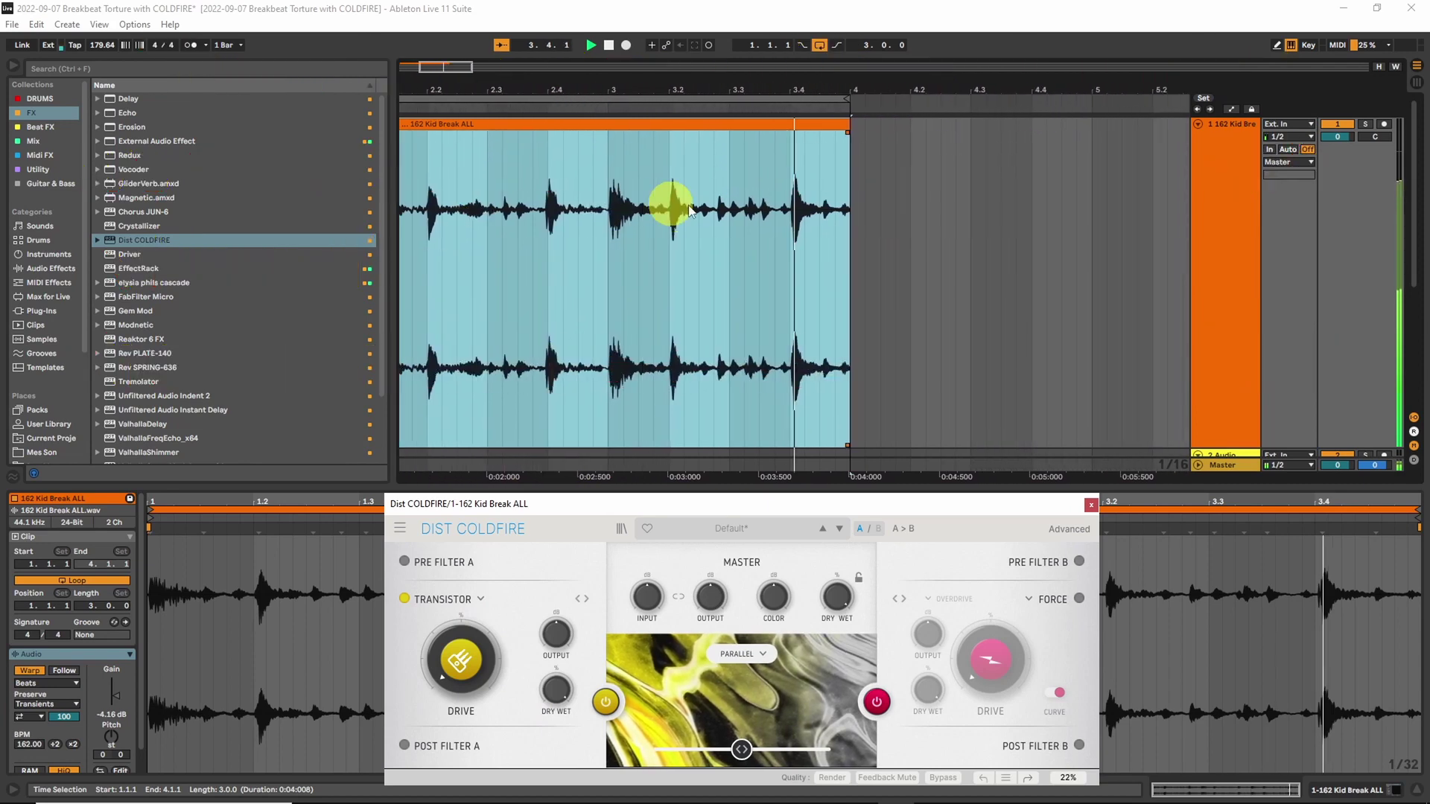
left_click_drag(453, 676, 464, 603)
left_click_drag(556, 640, 556, 595)
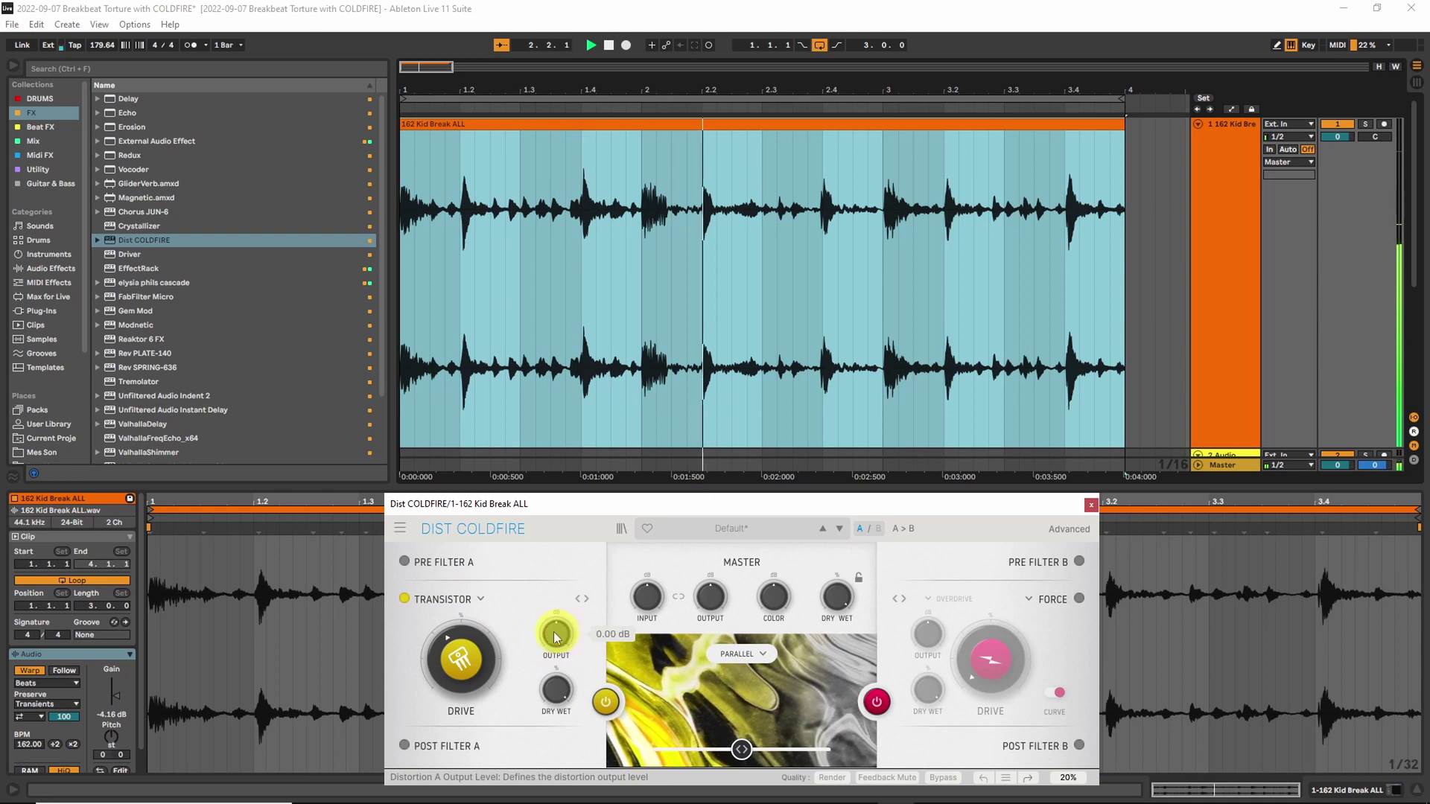
left_click_drag(525, 507, 518, 489)
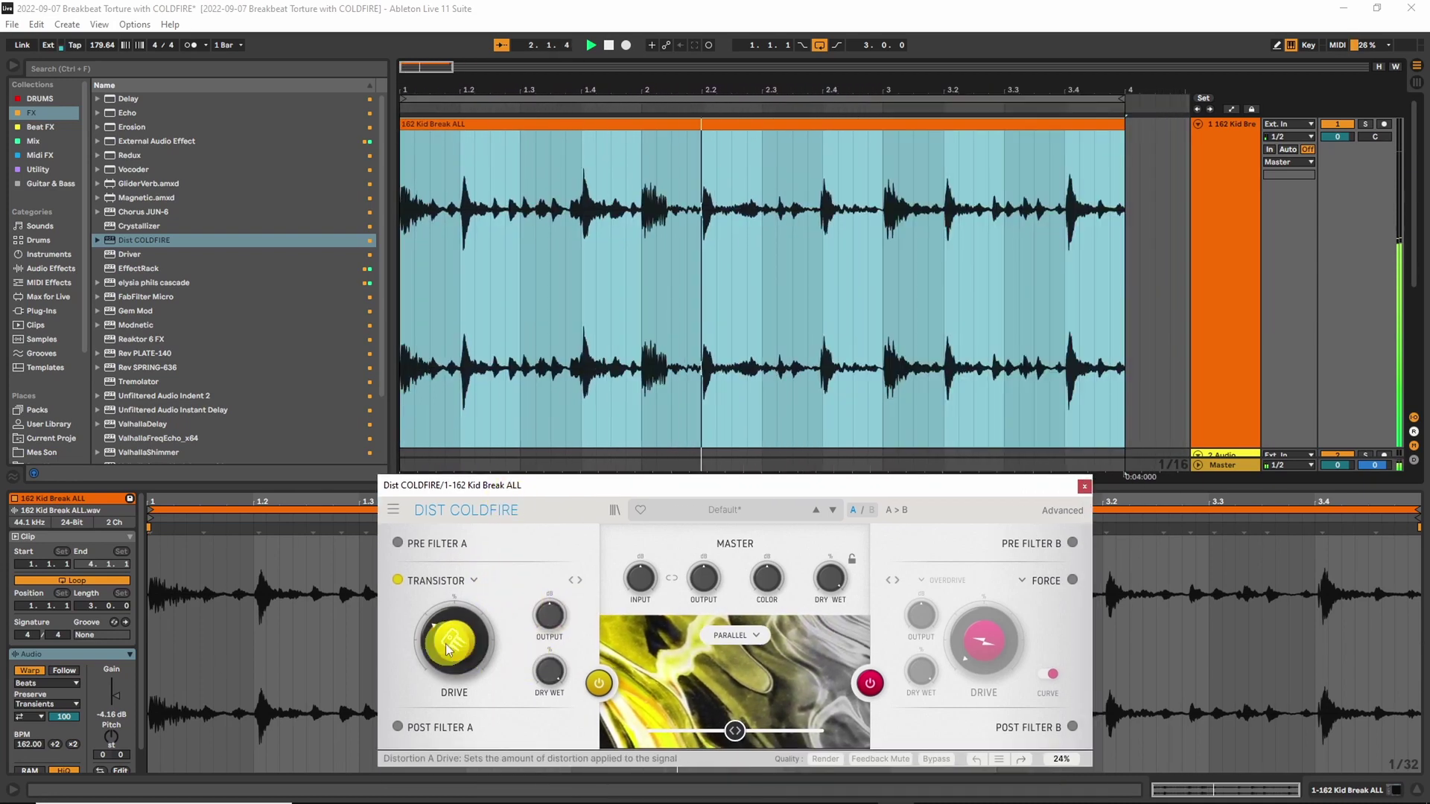
- Raise the Transistor's Drive to about halfway and rebalance its Dry/Wet mix
left_click_drag(546, 678, 537, 719)
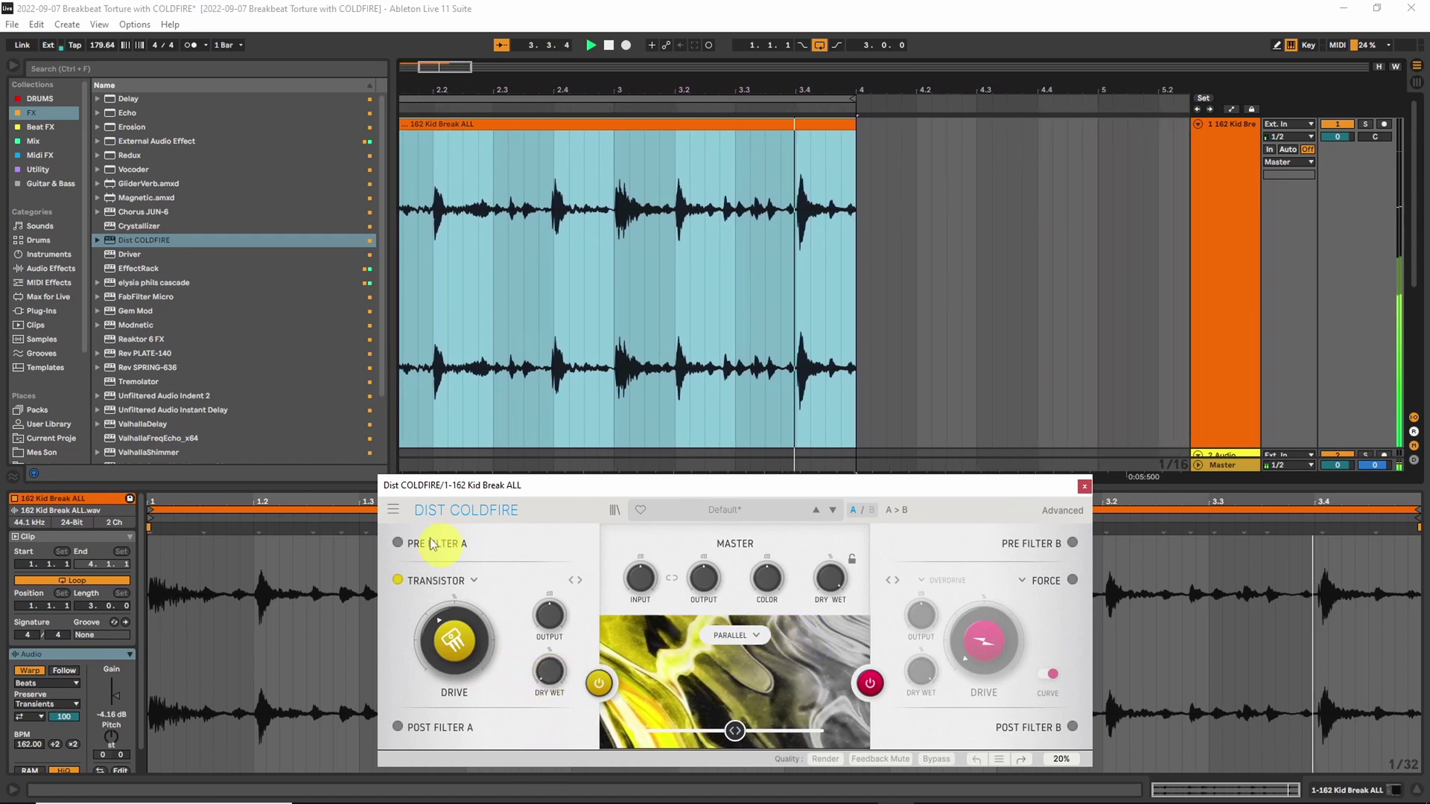
left_click(464, 663)
mouse_move(464, 661)
left_mouse_down()
mouse_move(461, 628)
mouse_move(462, 640)
left_mouse_up()
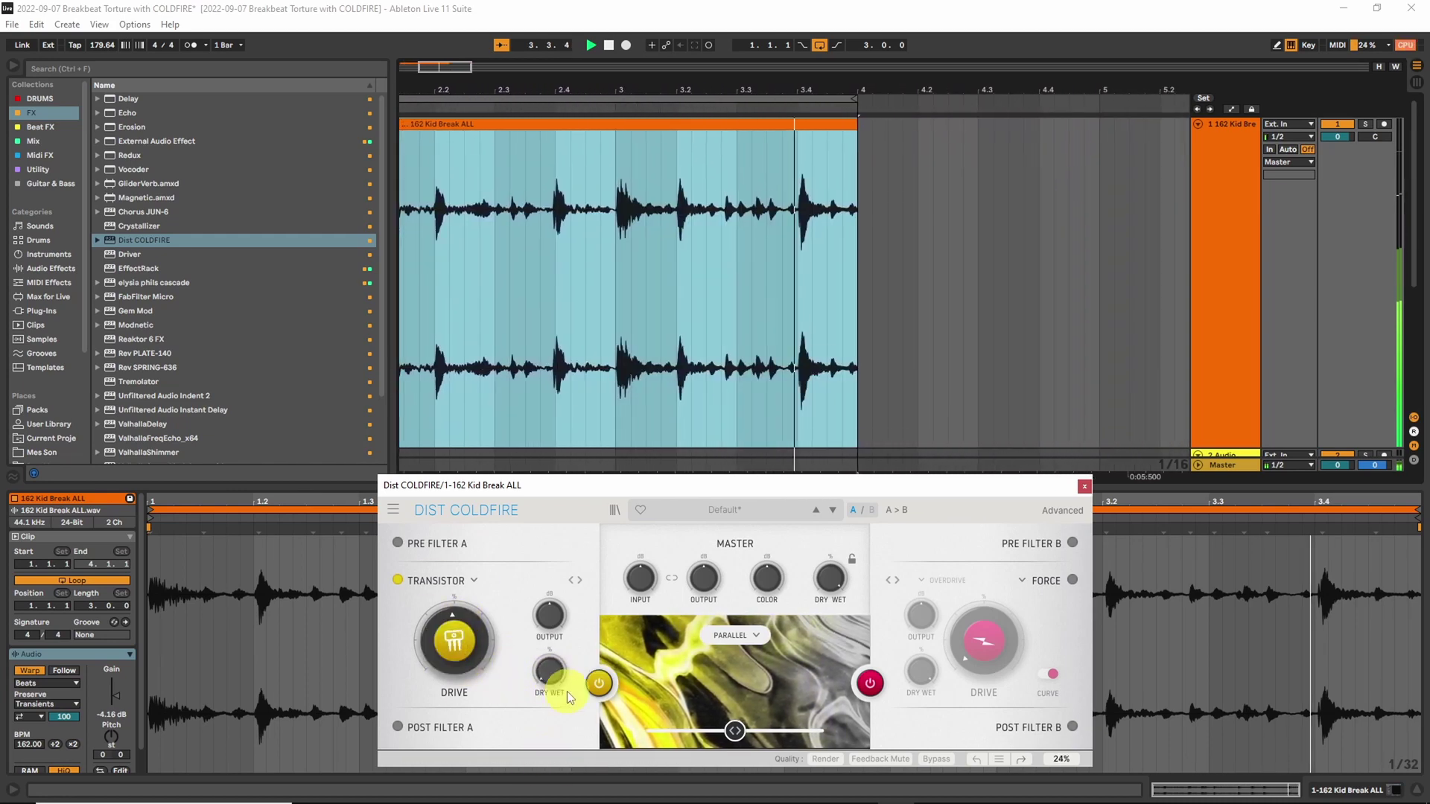
left_click_drag(549, 685, 546, 639)
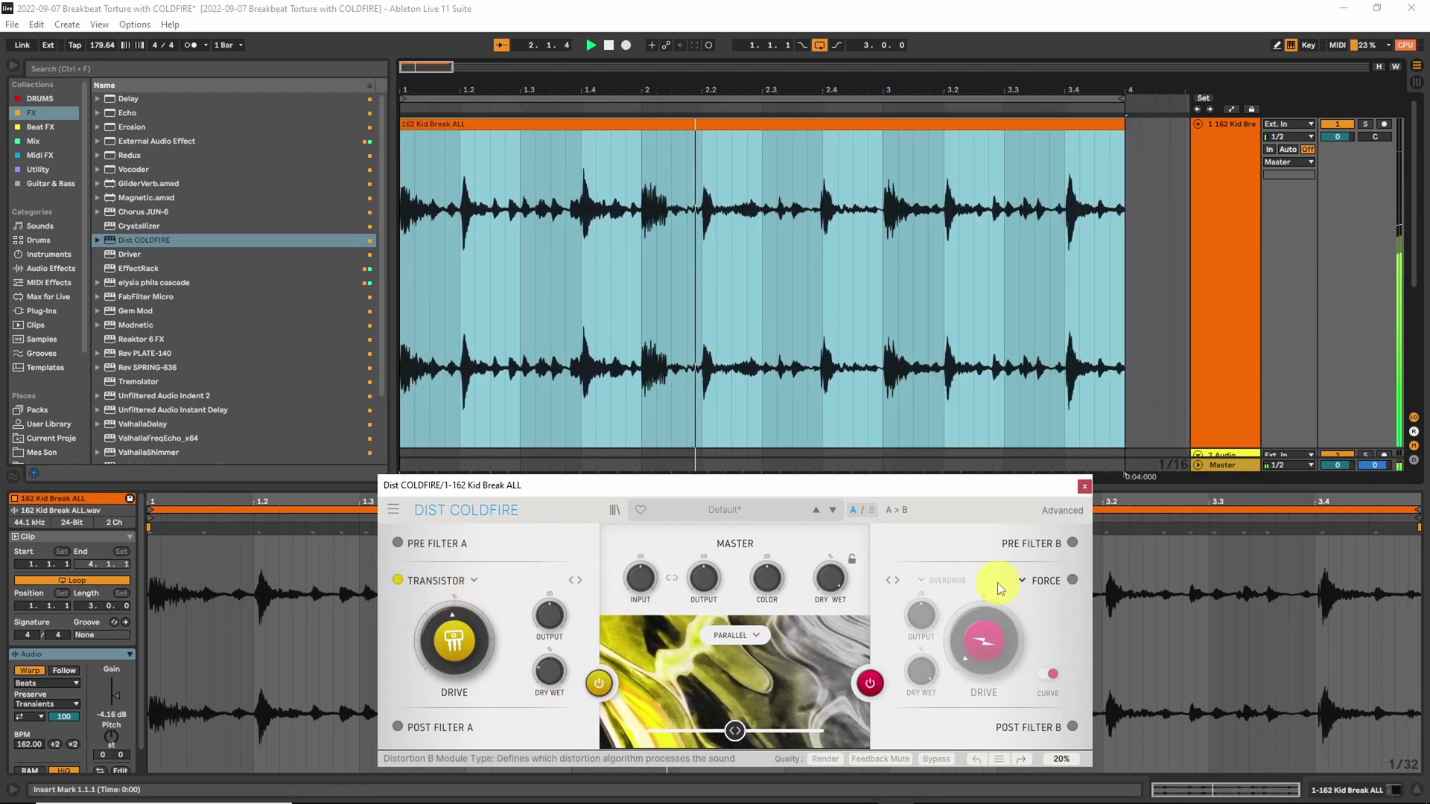
- Try the blend slider between distortions A and B, and change their routing to Serial
left_click_drag(739, 737, 634, 732)
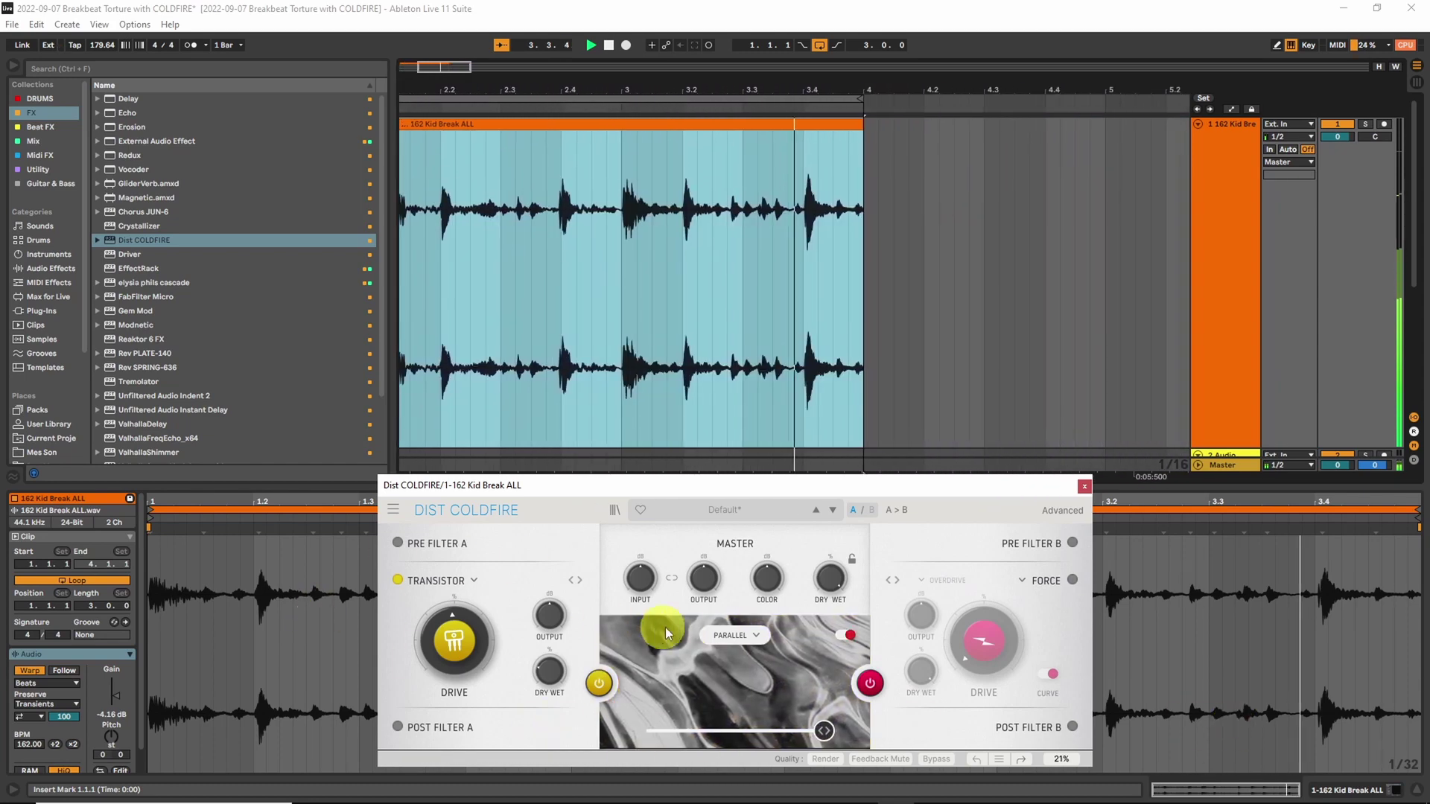
left_click(721, 637)
left_click(681, 677)
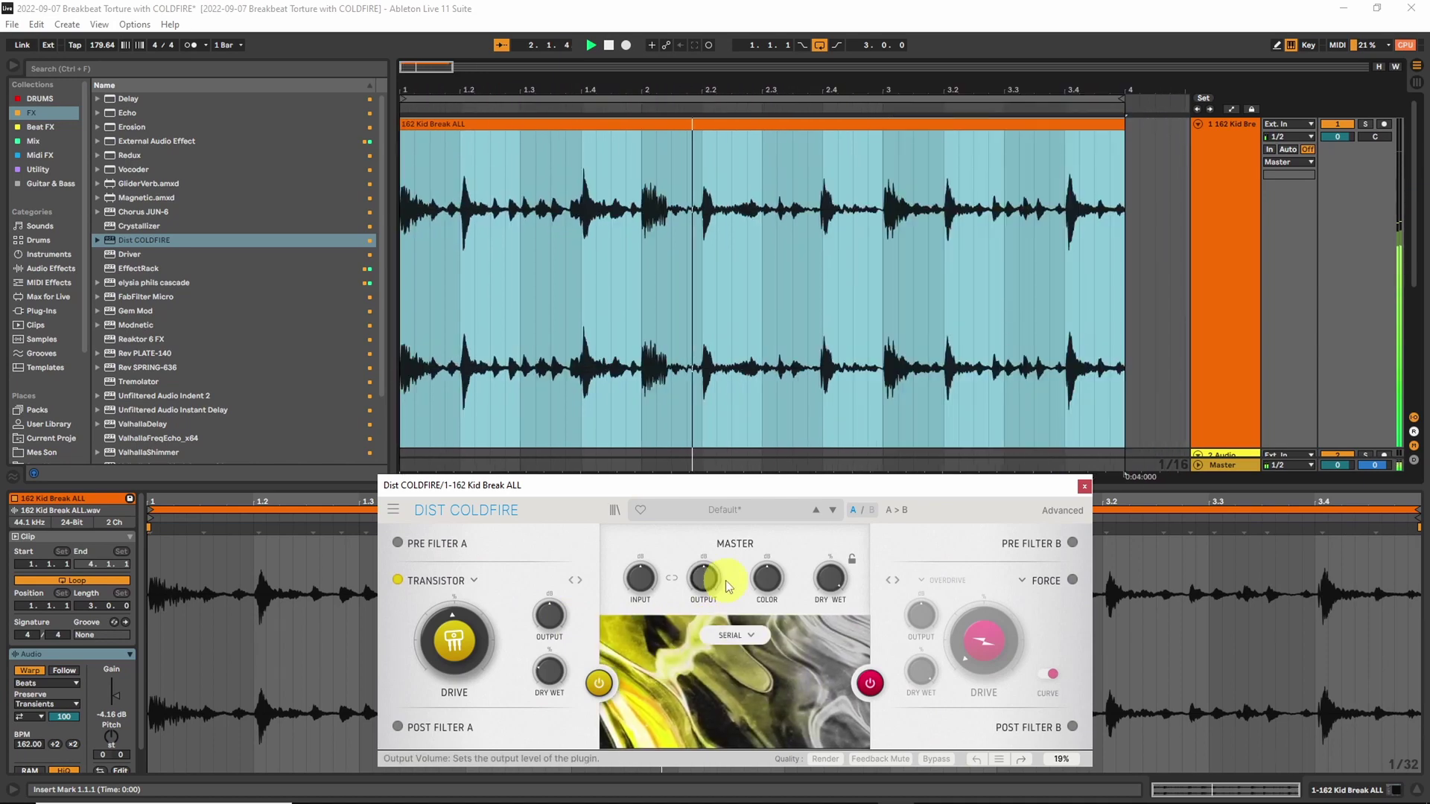
- Enable the Force module in distortion slot B and adjust its Drive
left_click(1072, 581)
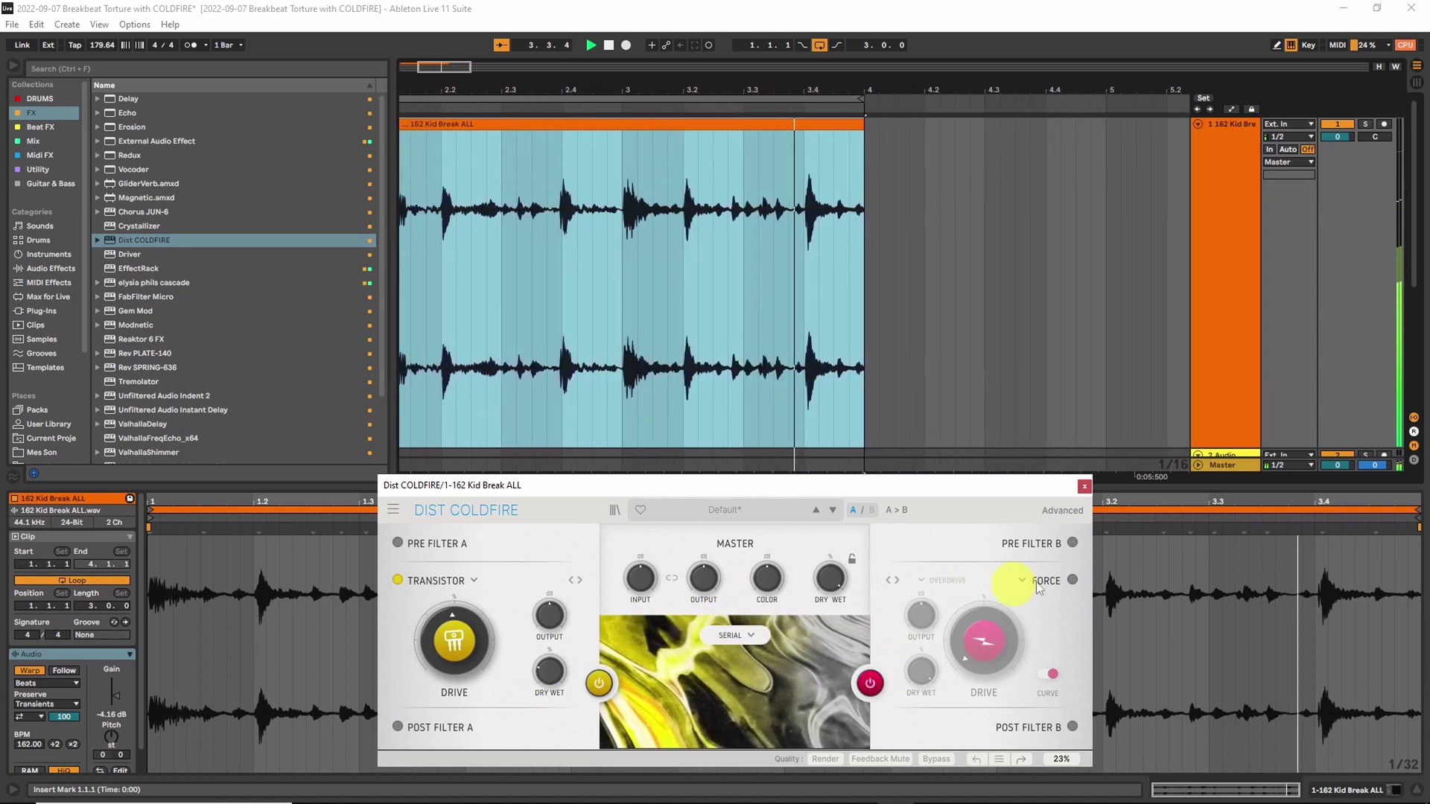
mouse_move(980, 650)
left_mouse_down()
mouse_move(976, 501)
mouse_move(971, 655)
left_mouse_up()
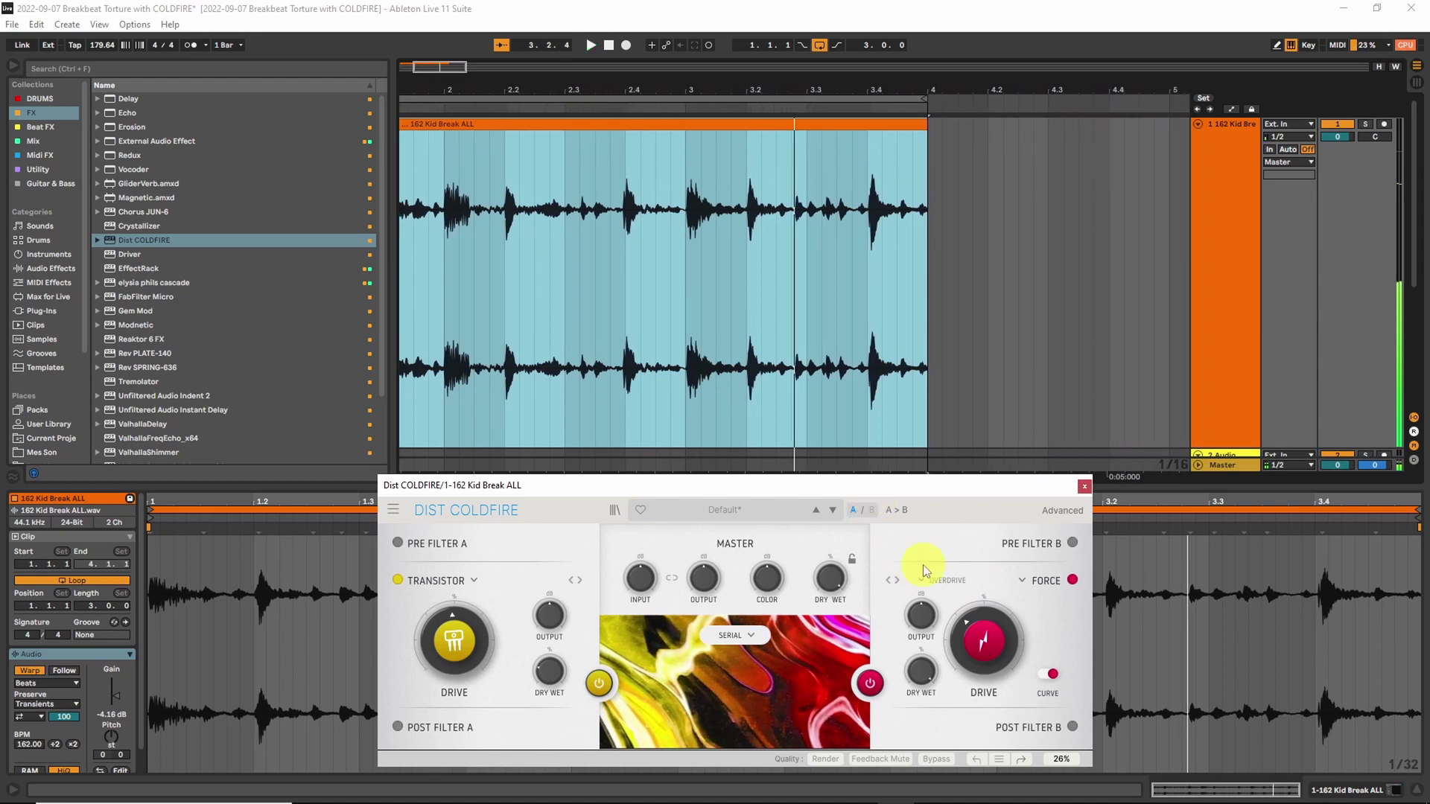
mouse_move(891, 492)
left_mouse_down()
mouse_move(859, 477)
mouse_move(879, 473)
left_mouse_up()
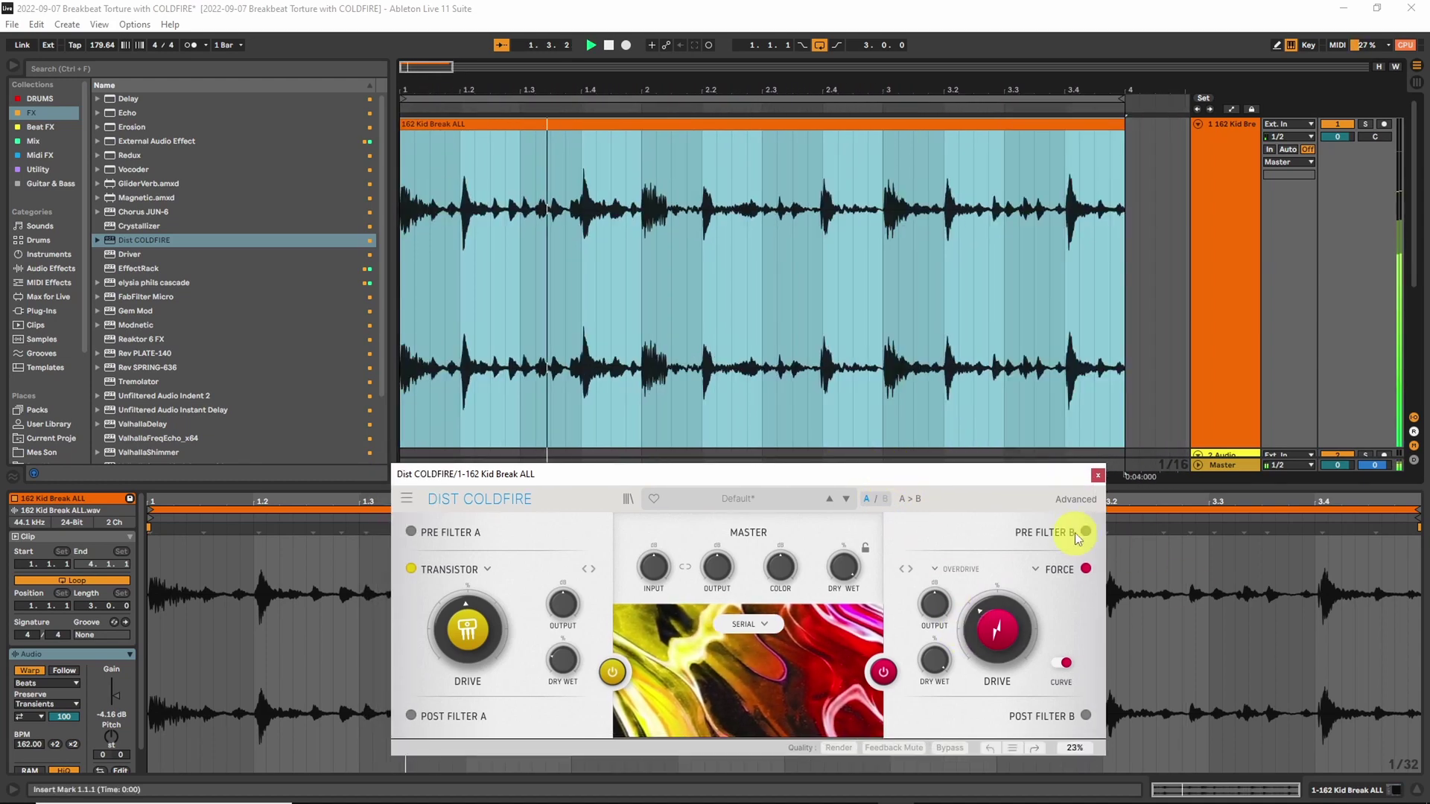
- Enable Pre Filter B and enlarge the plugin's Advanced view so the filter, dynamics and modulation sections fit
left_click(1086, 531)
left_click(1076, 499)
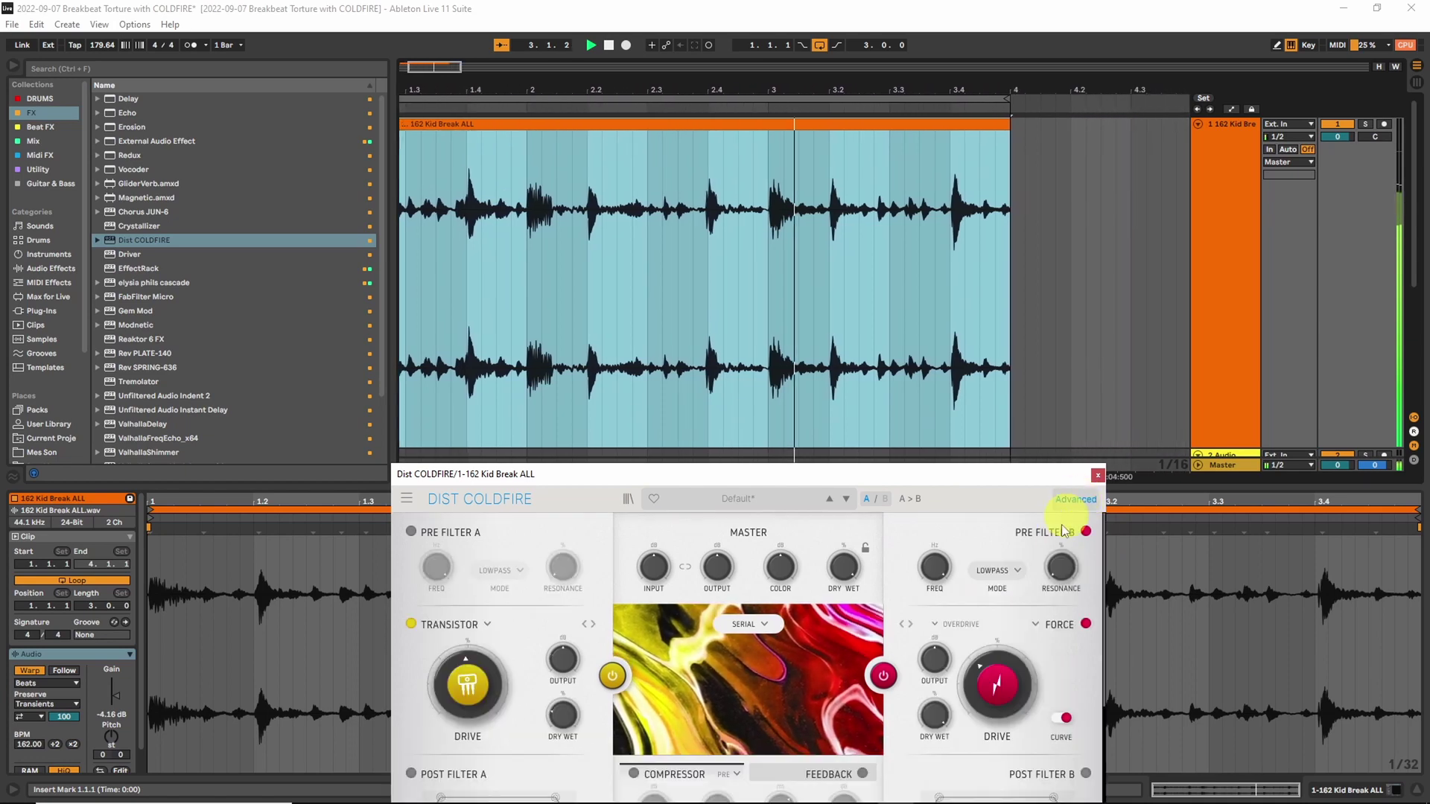
left_click_drag(968, 471, 971, 298)
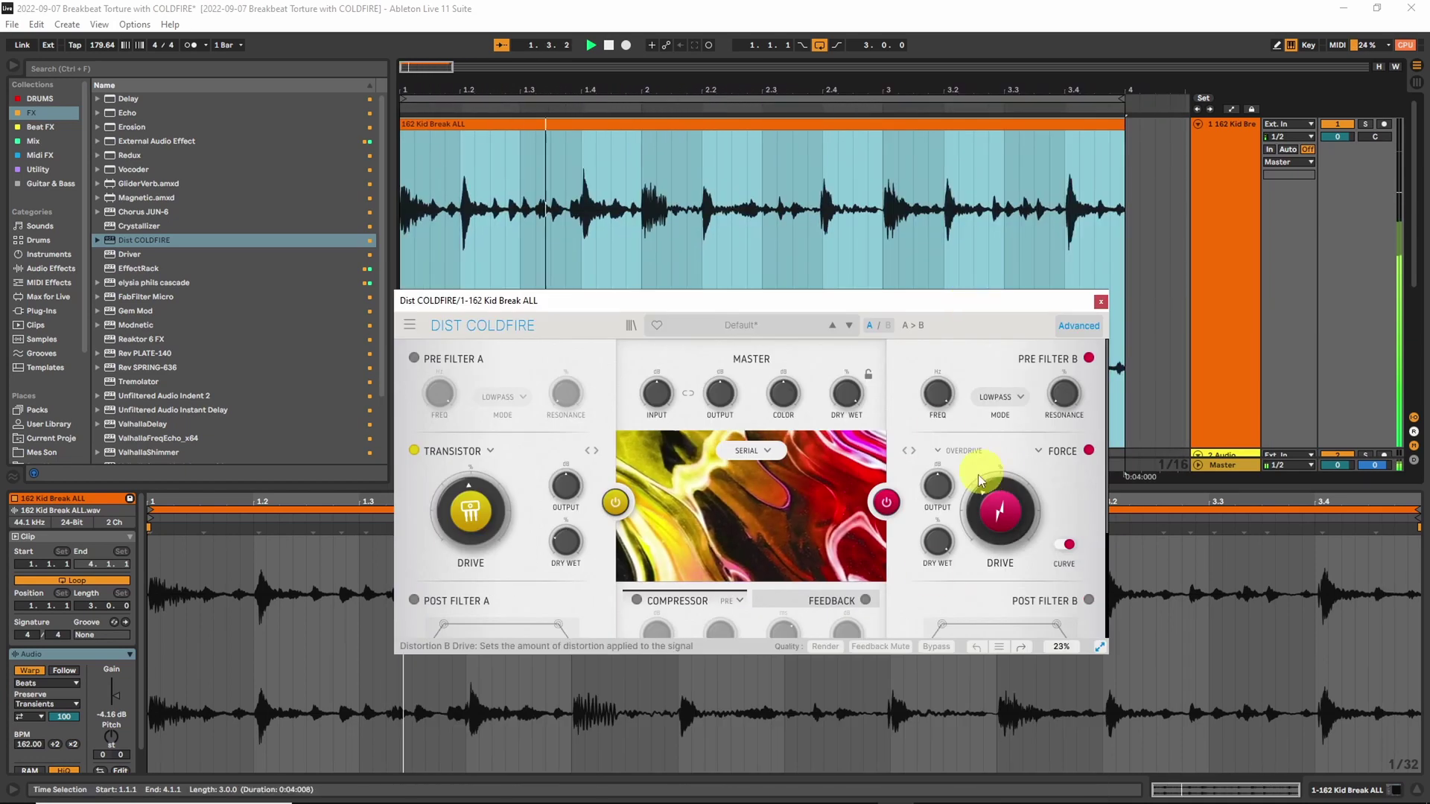
scroll(936, 576, "down", 3)
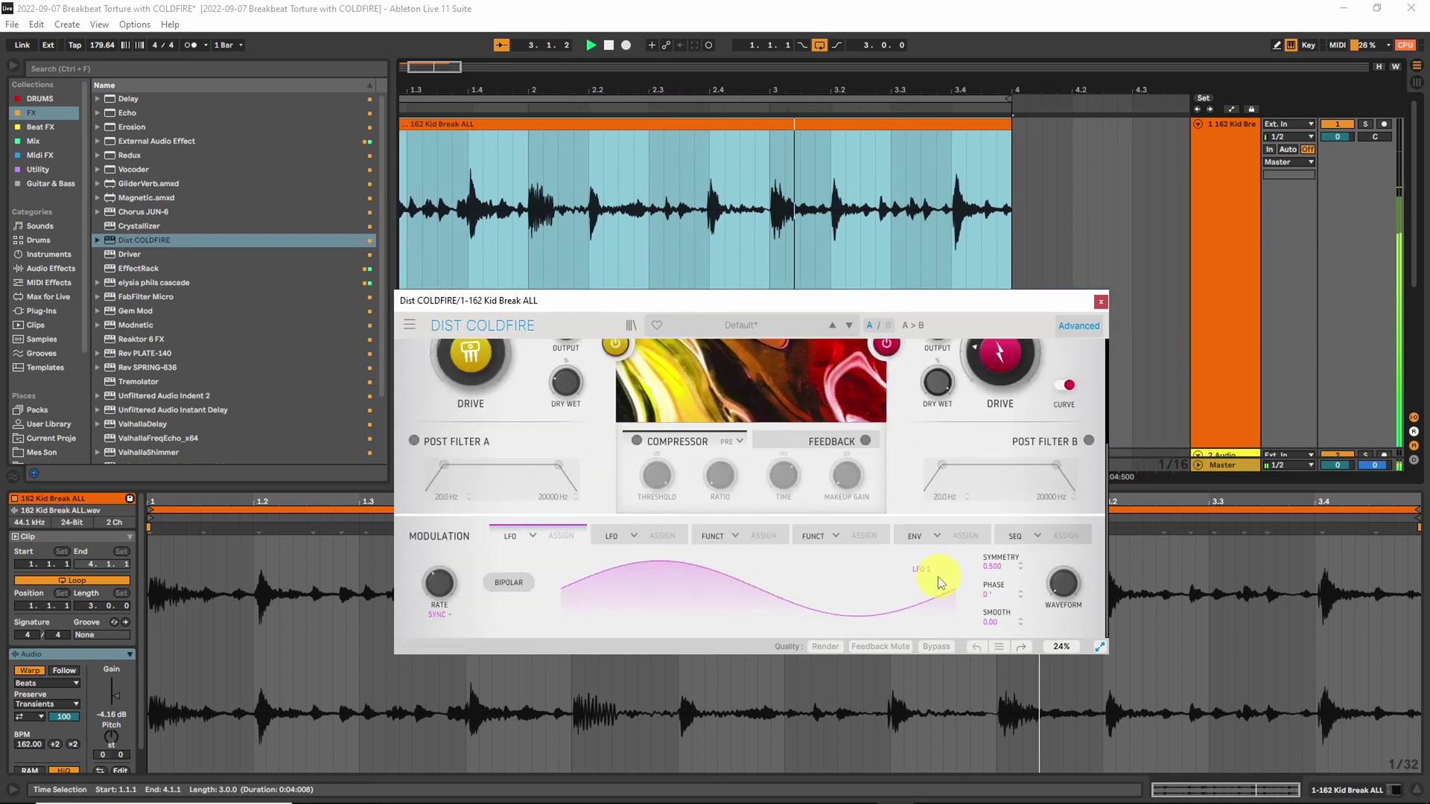
scroll(715, 588, "up", 3)
left_click(1099, 647)
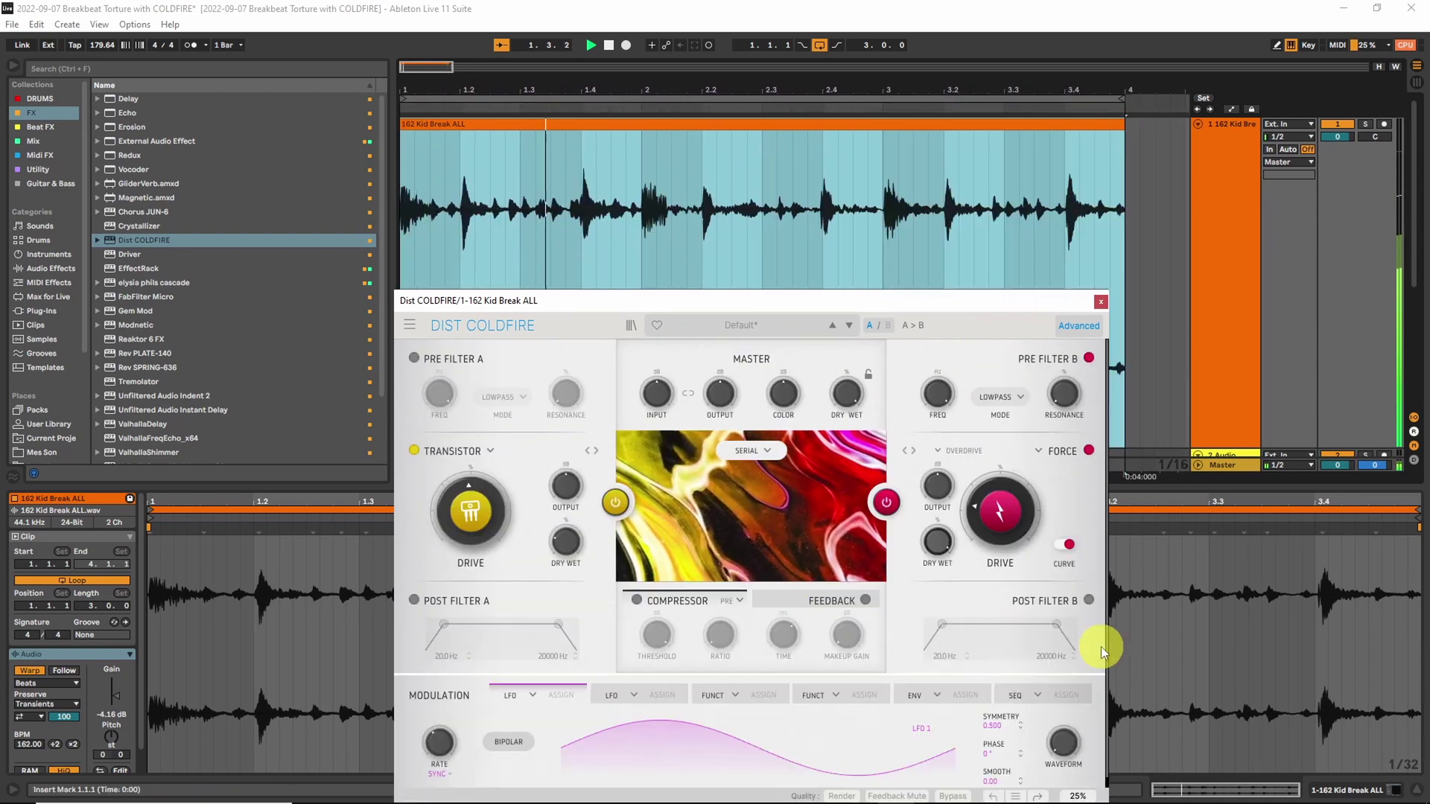
left_click_drag(855, 300, 852, 267)
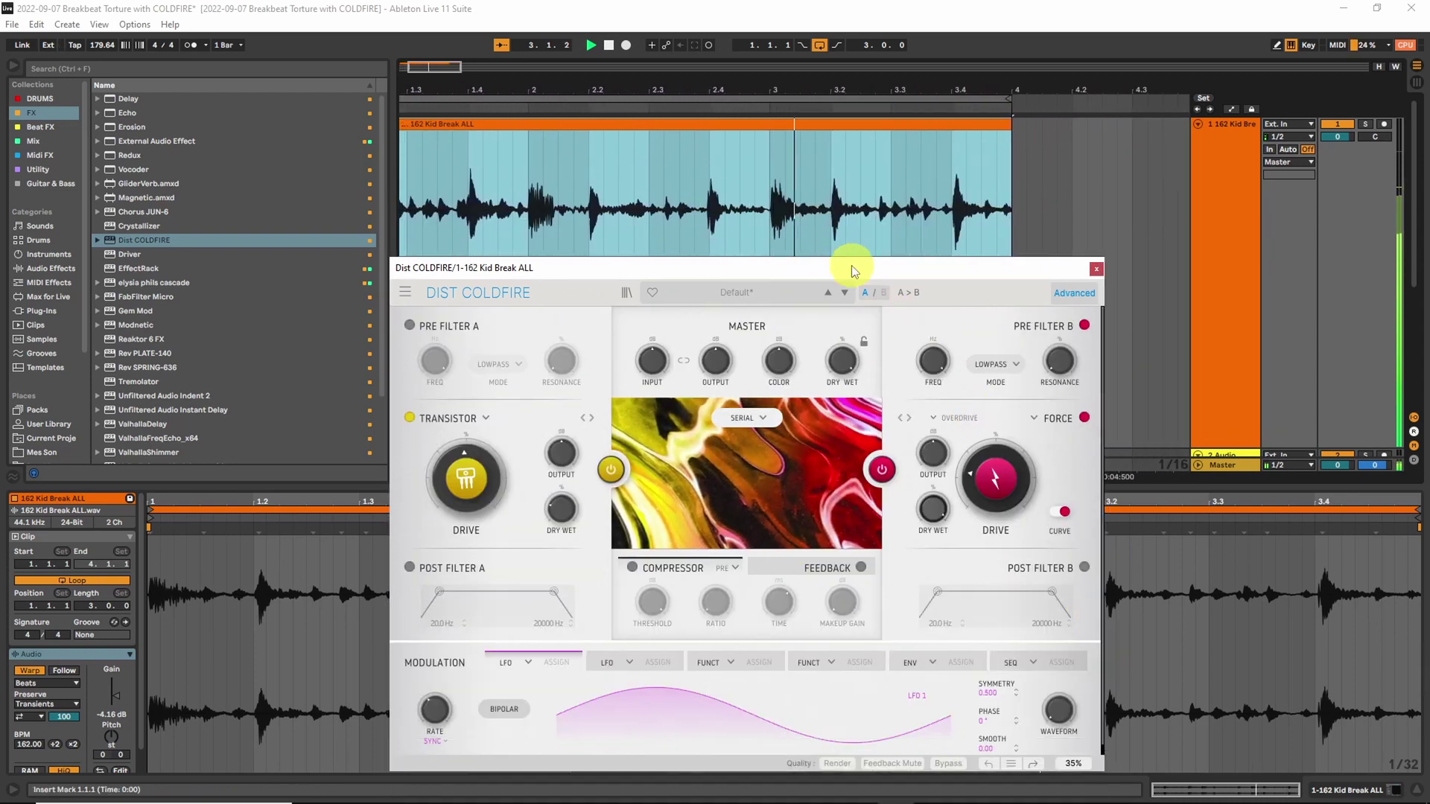
- Switch Pre Filter B's mode to Highpass and adjust its cutoff frequency
left_click(995, 364)
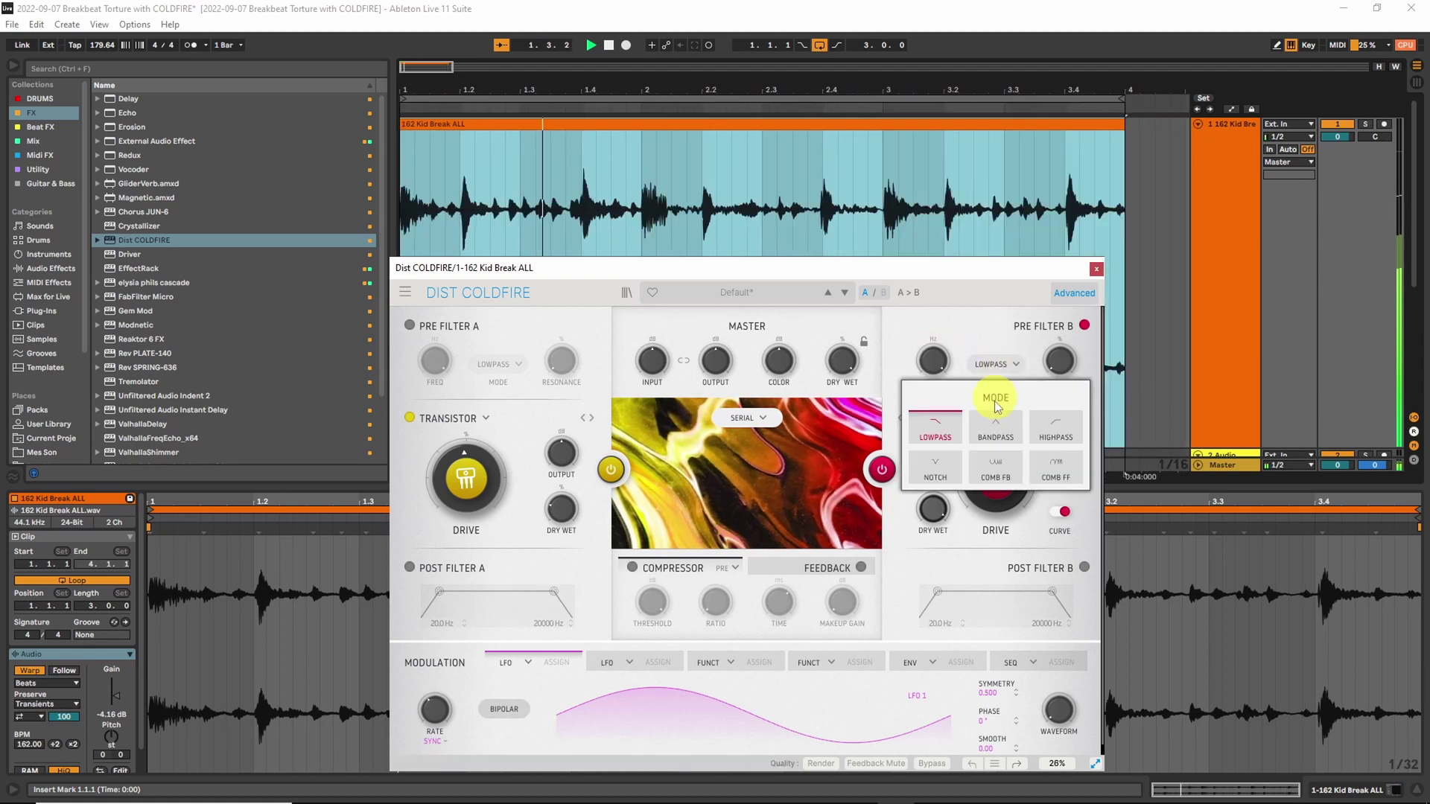
left_click(1057, 436)
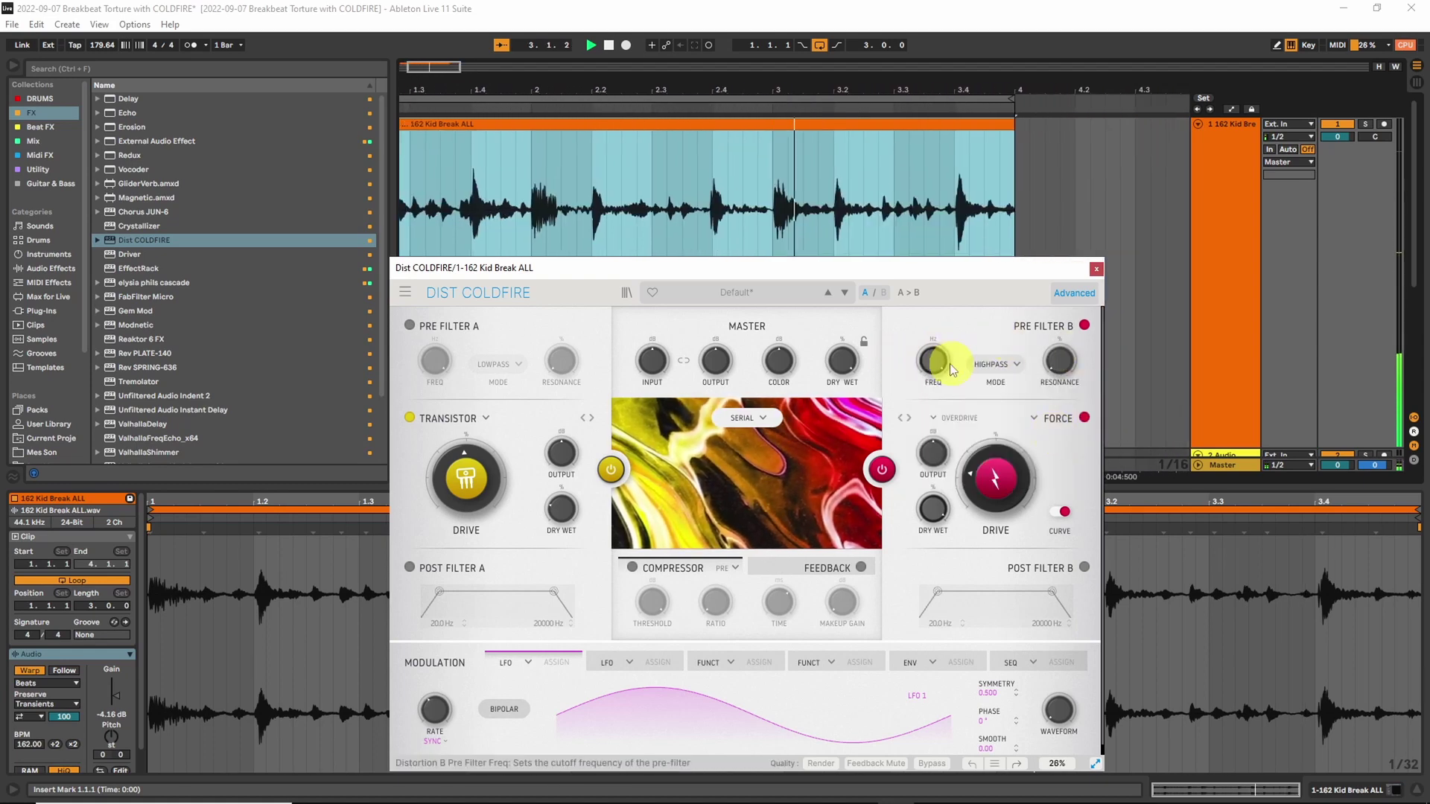
left_click_drag(927, 414, 922, 523)
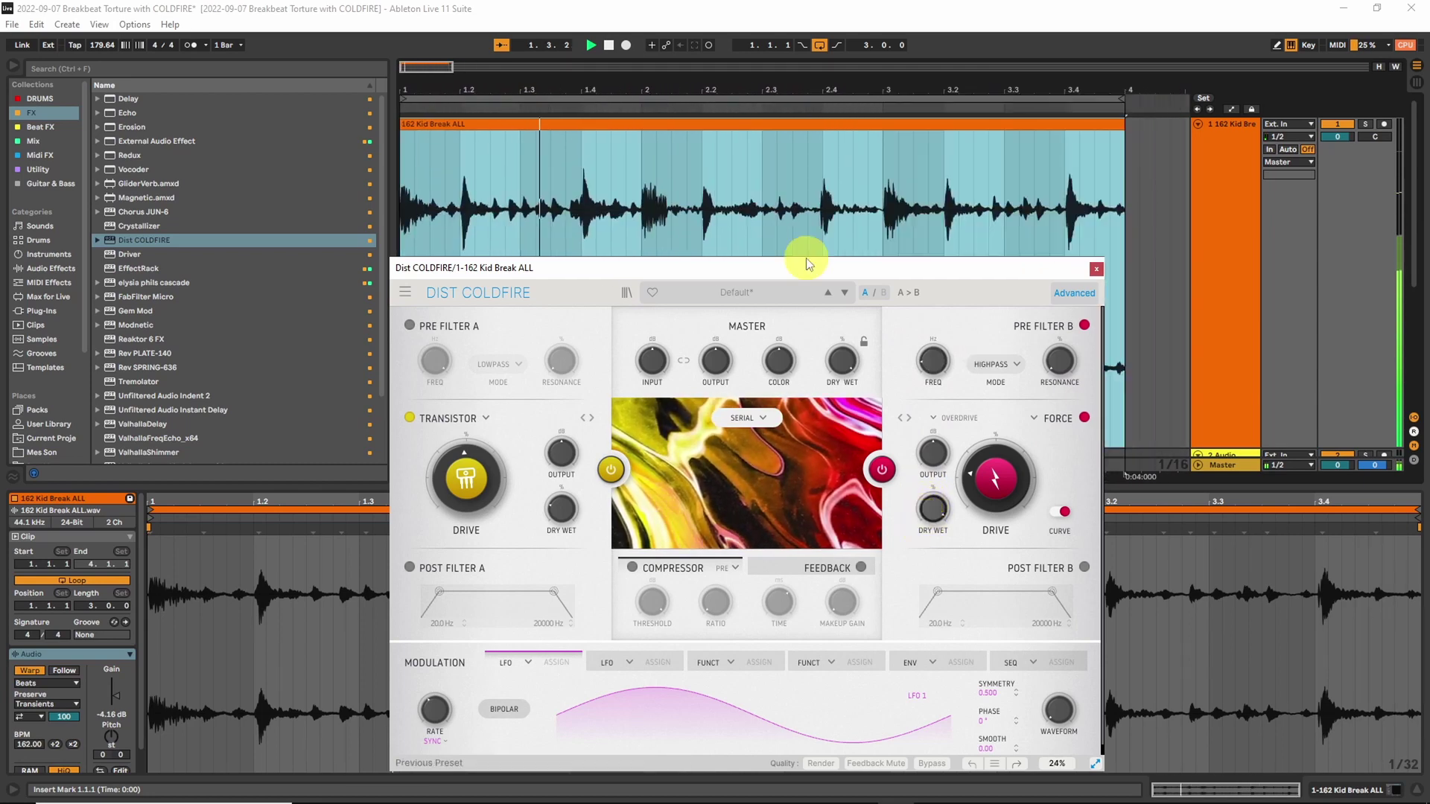
- Enable Pre Filter A in Lowpass mode, comparing it against bypass, and adjust its Resonance
left_click(409, 326)
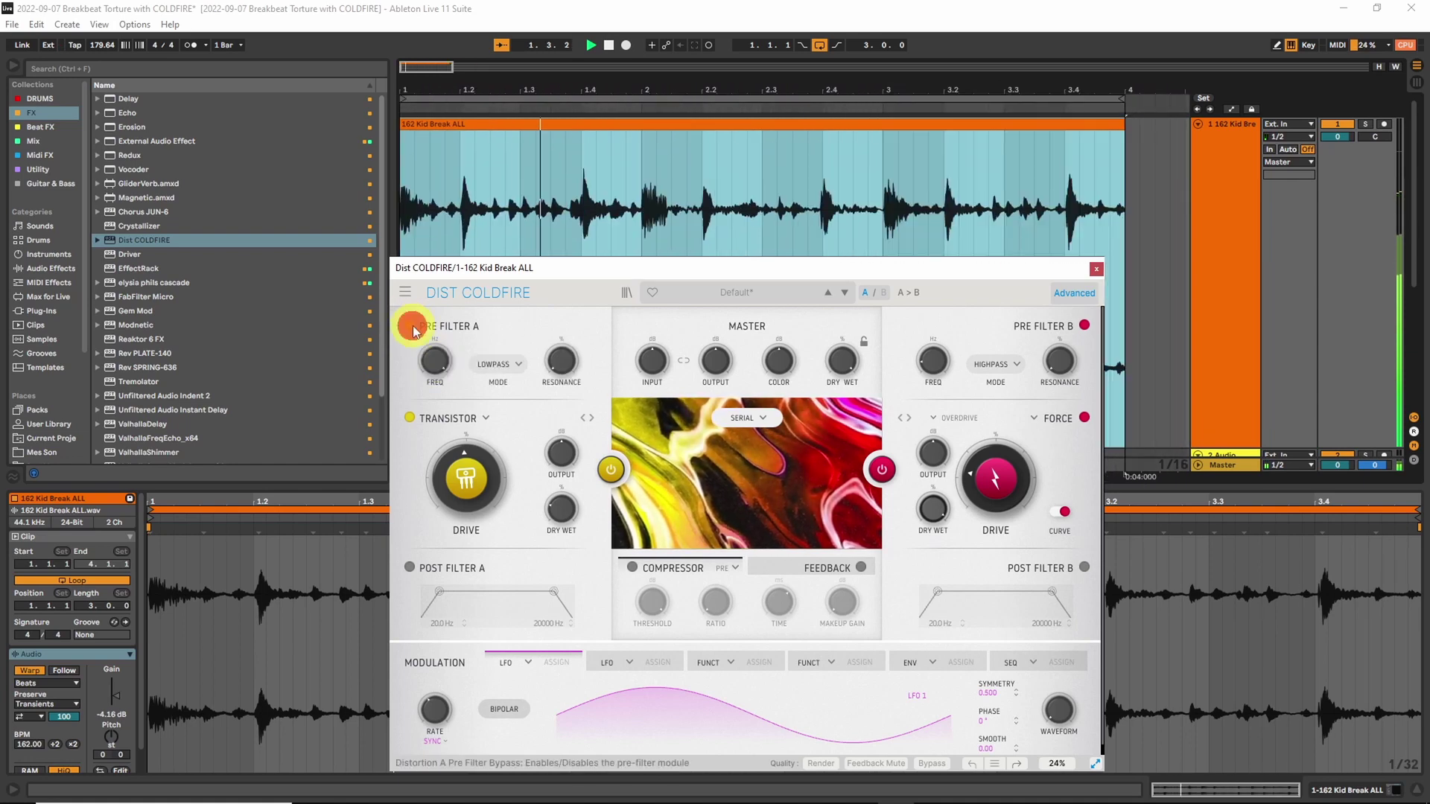
left_click(412, 328)
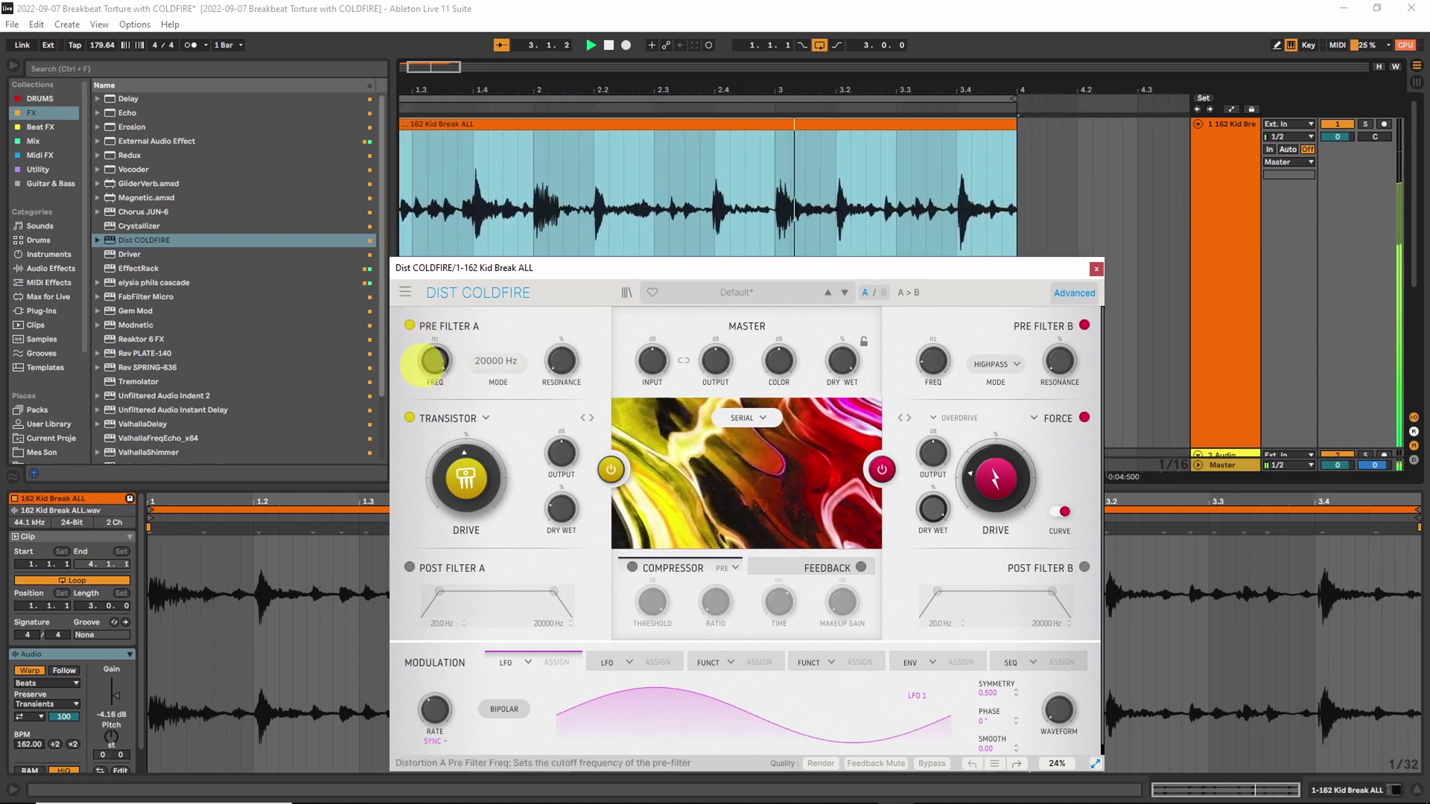
left_click(411, 327)
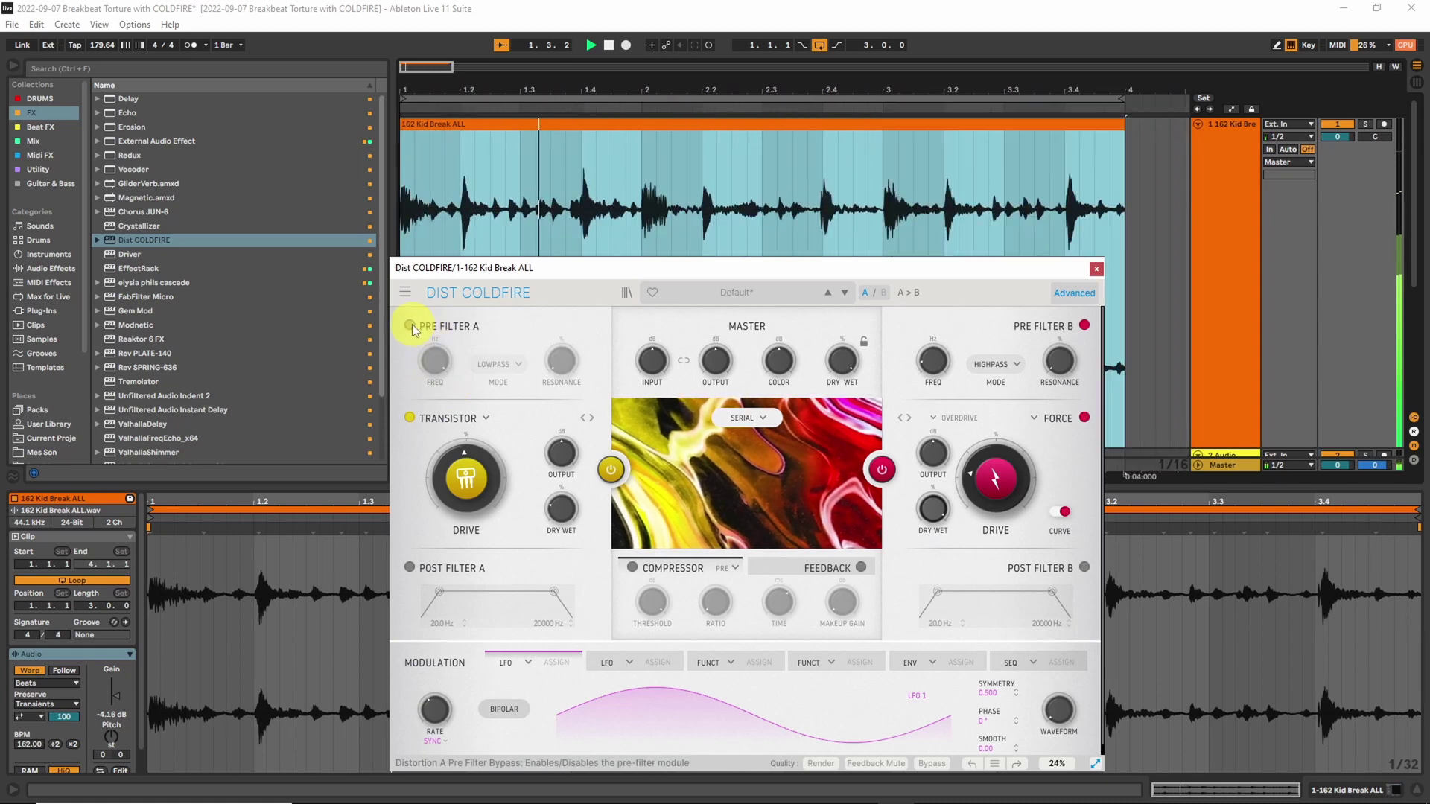
left_click(411, 327)
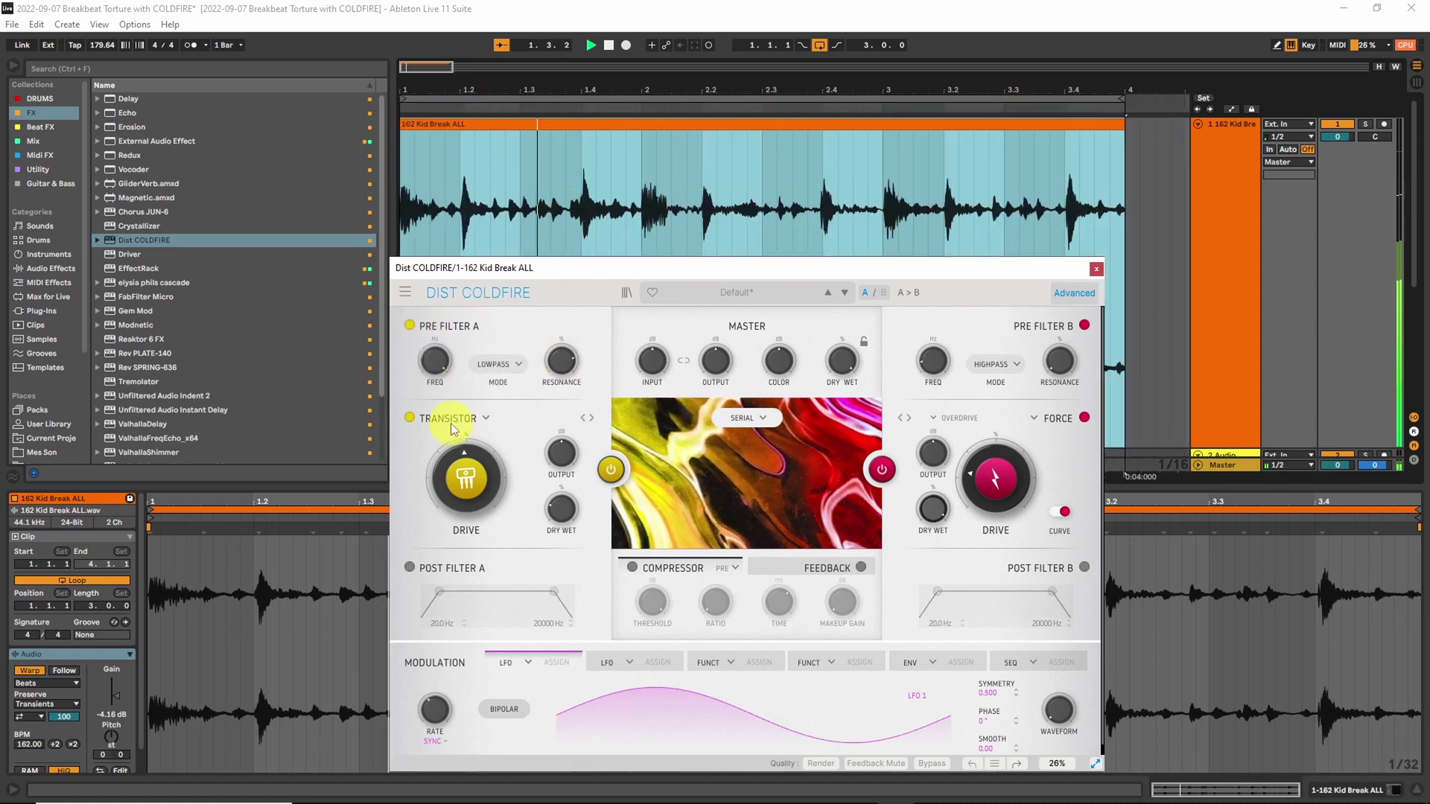
left_click(410, 325)
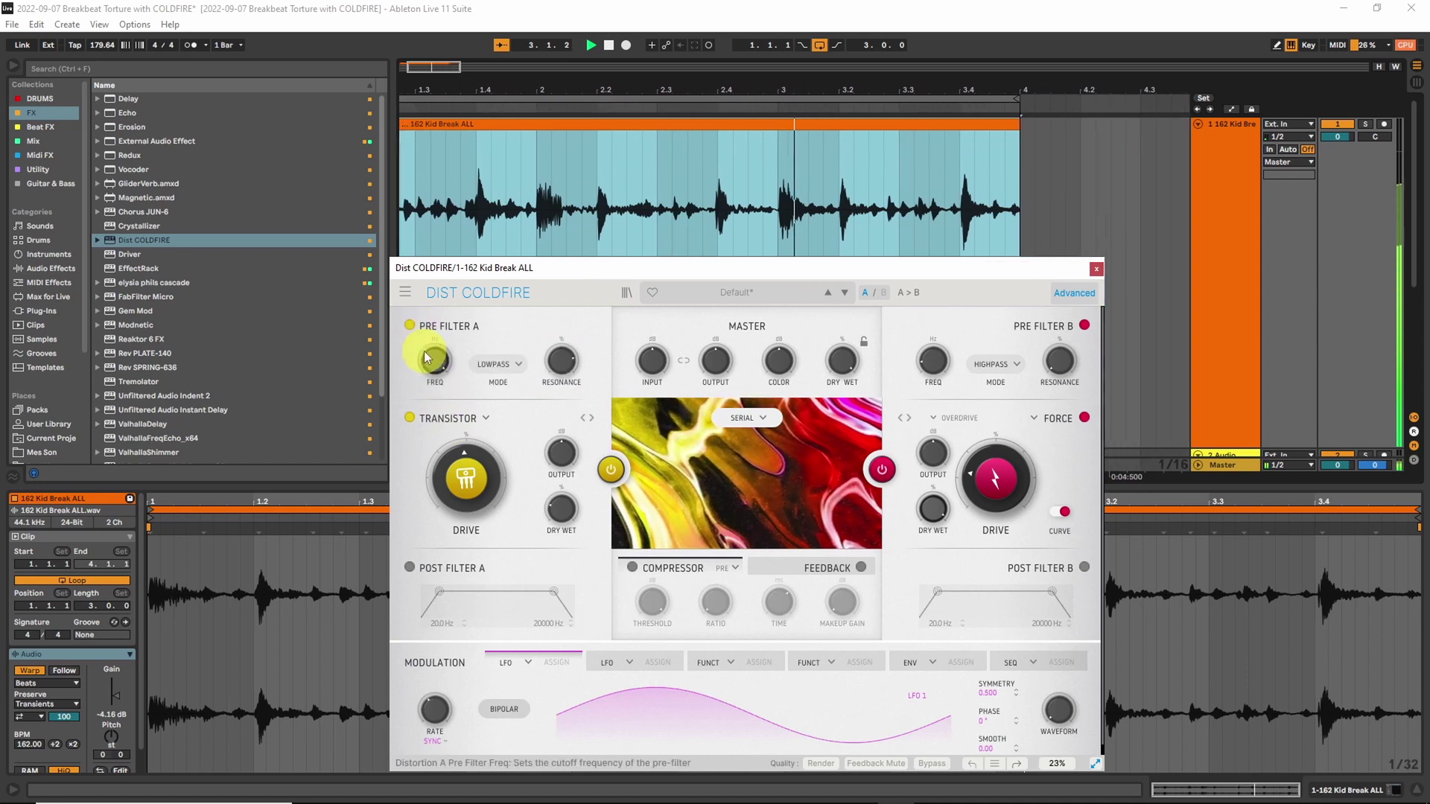
left_click_drag(560, 358, 563, 382)
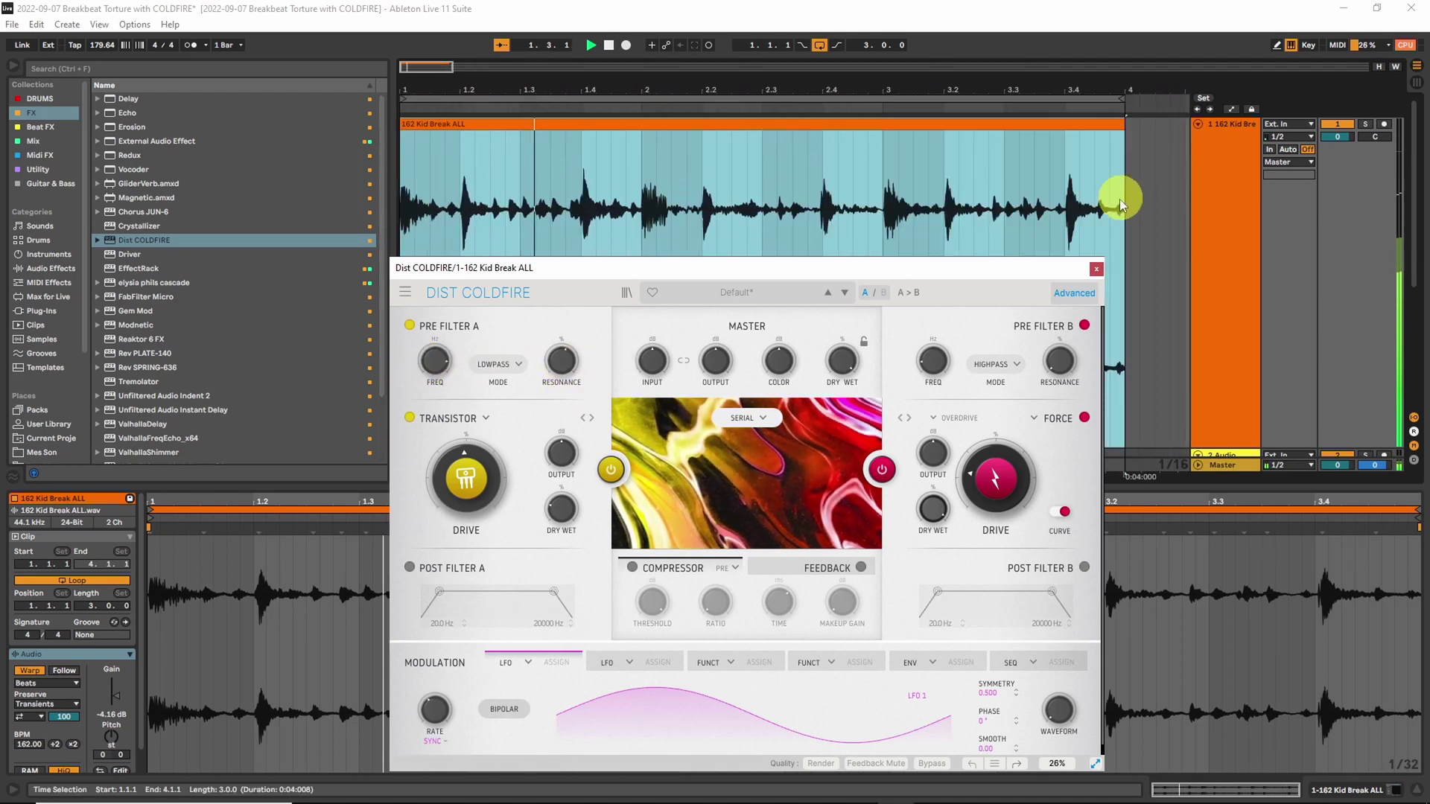
- Close the COLDFIRE window, zoom the arrangement out and resize the first two audio tracks so both fit in view
left_click(1097, 269)
left_click_drag(413, 68, 414, 29)
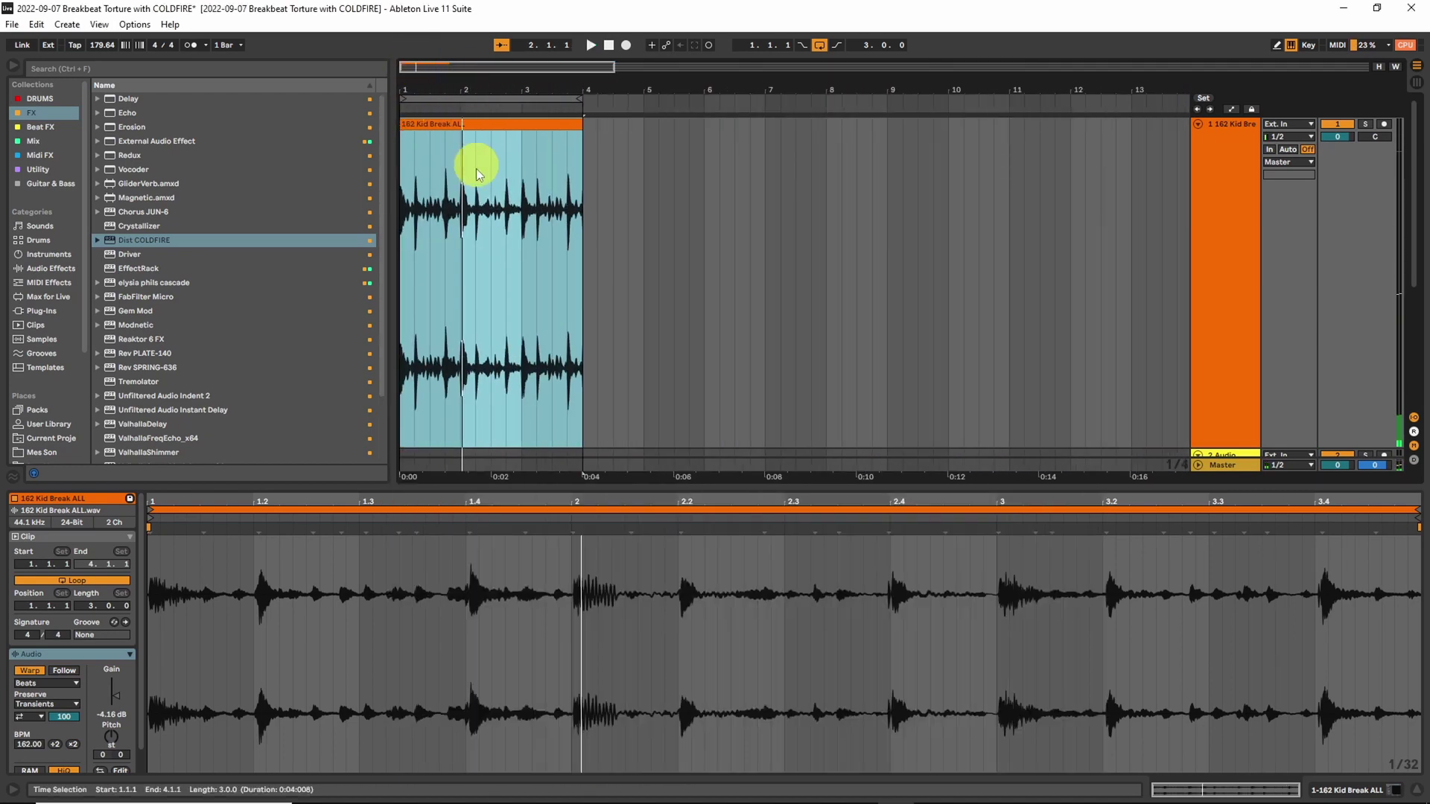
scroll(478, 207, "down", 3)
scroll(478, 207, "up", 2)
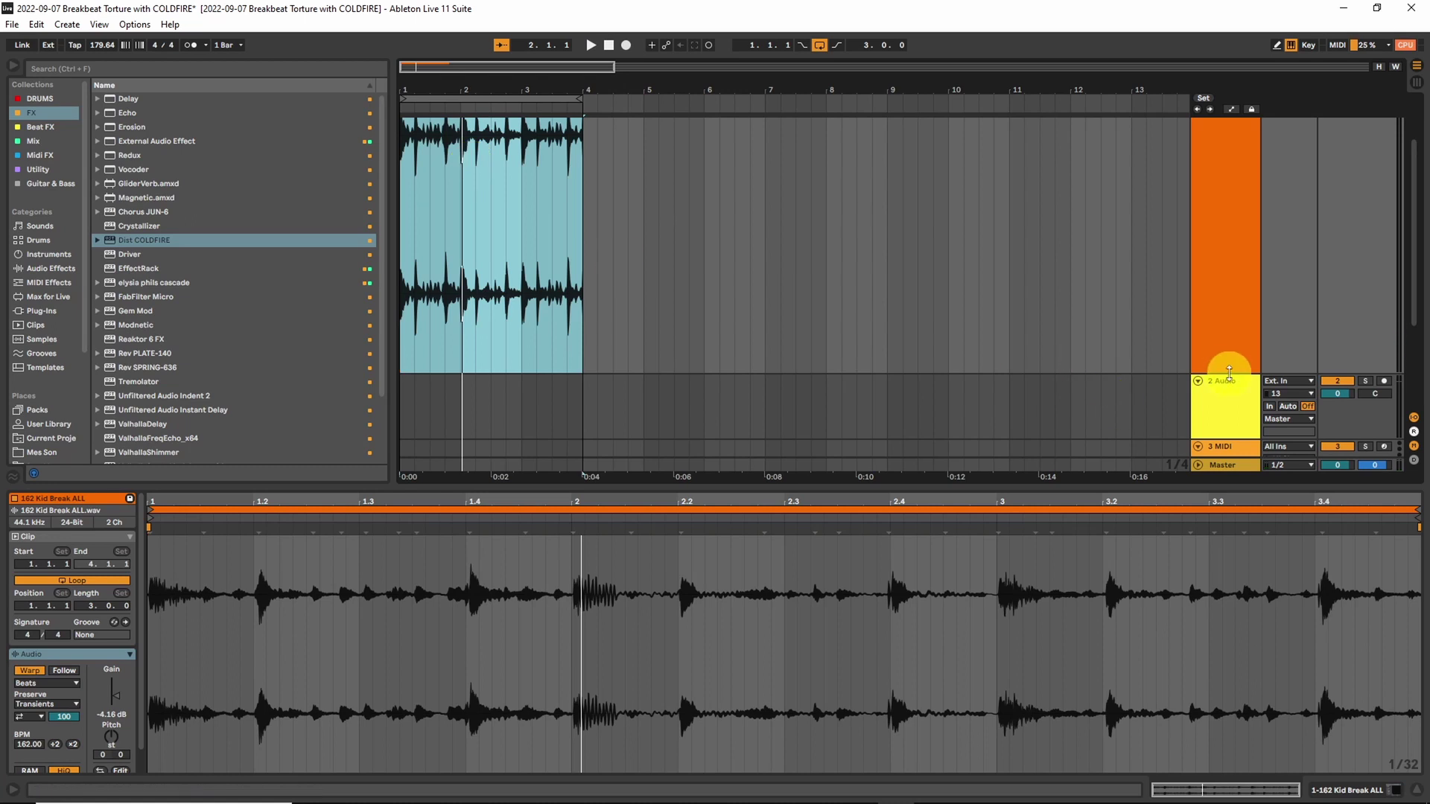
left_click_drag(1227, 374, 1224, 205)
left_click_drag(1227, 263, 1209, 350)
scroll(662, 259, "up", 2)
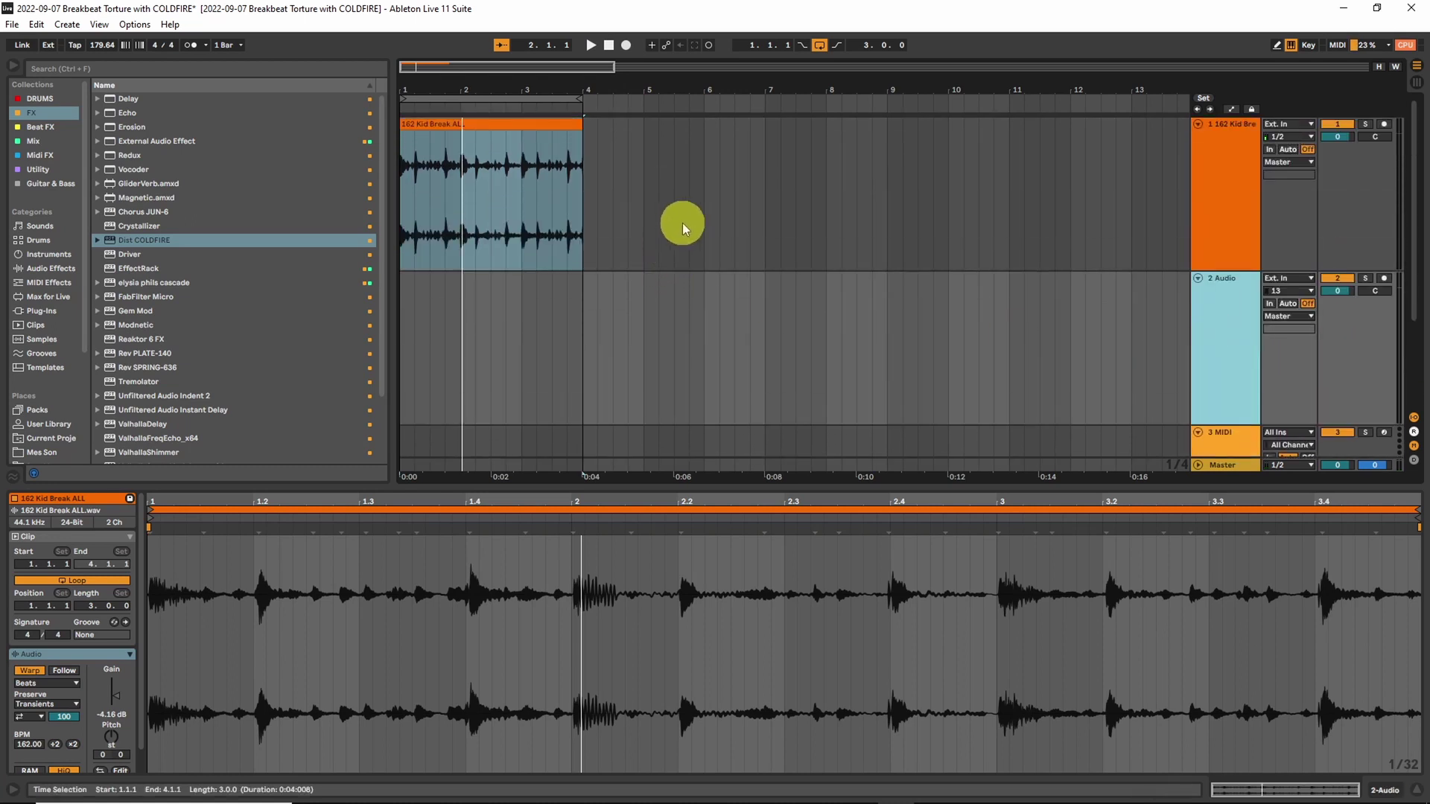
- Select the breakbeat track, show its COLDFIRE window again and start loop playback
left_click(1214, 155)
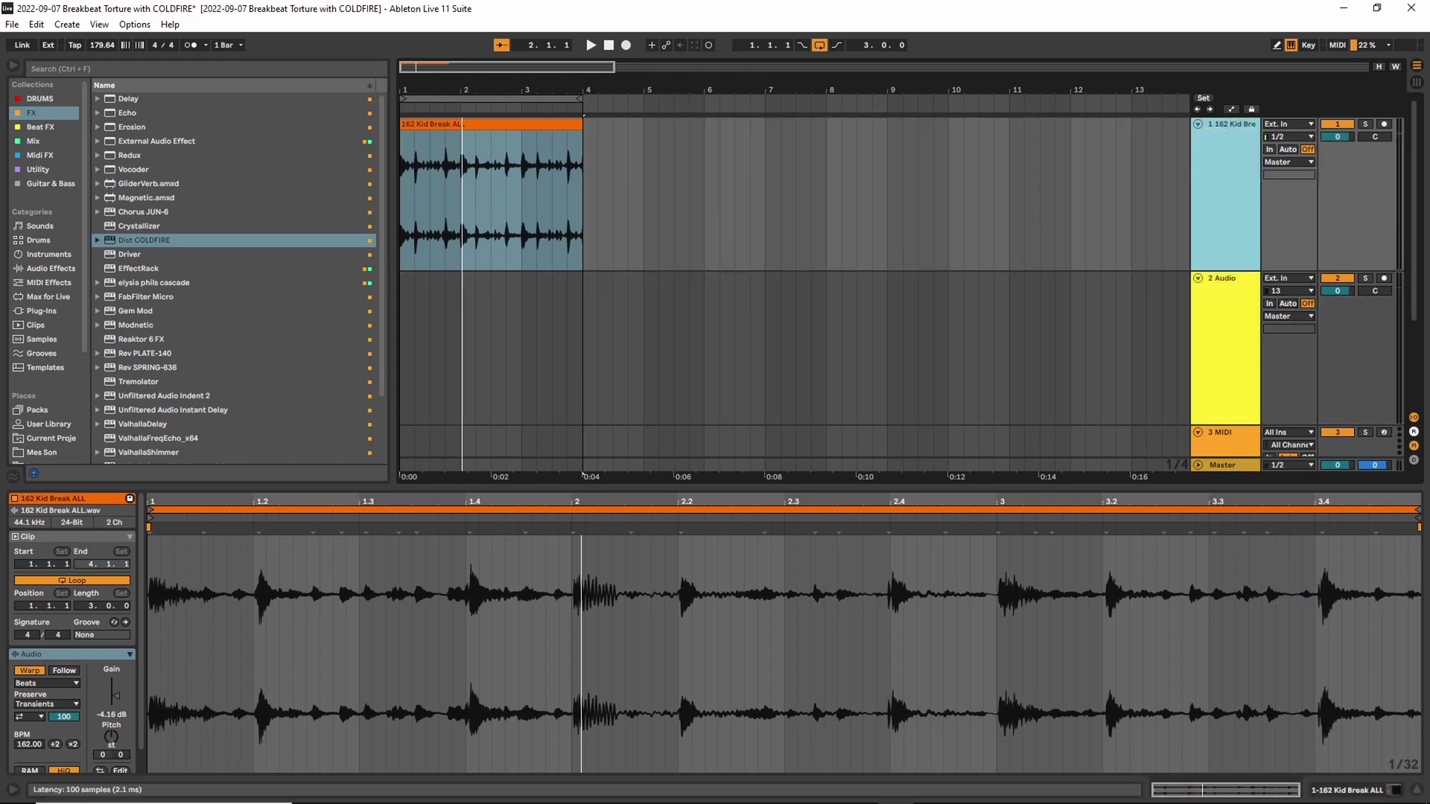
key("ctrl+alt+p")
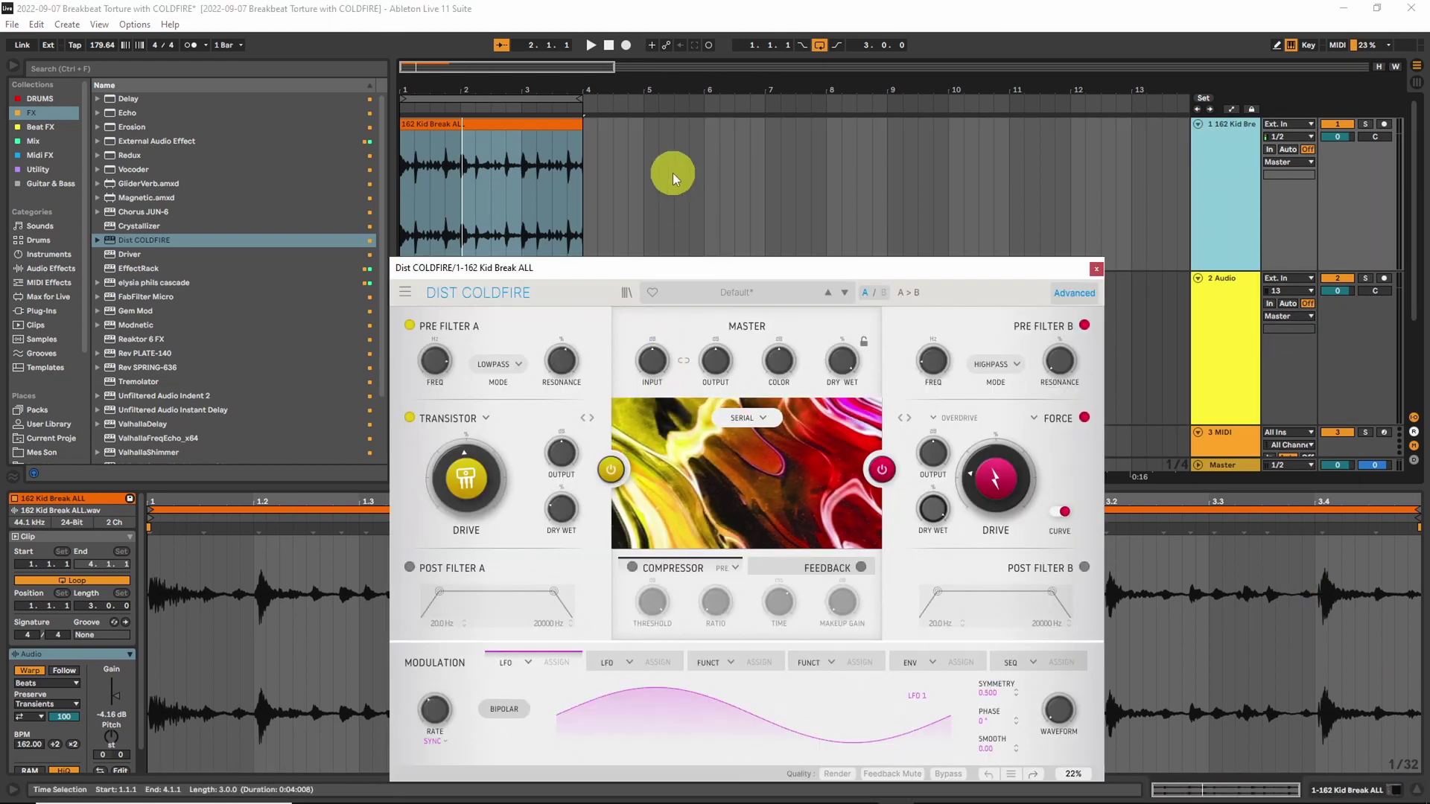
key("space")
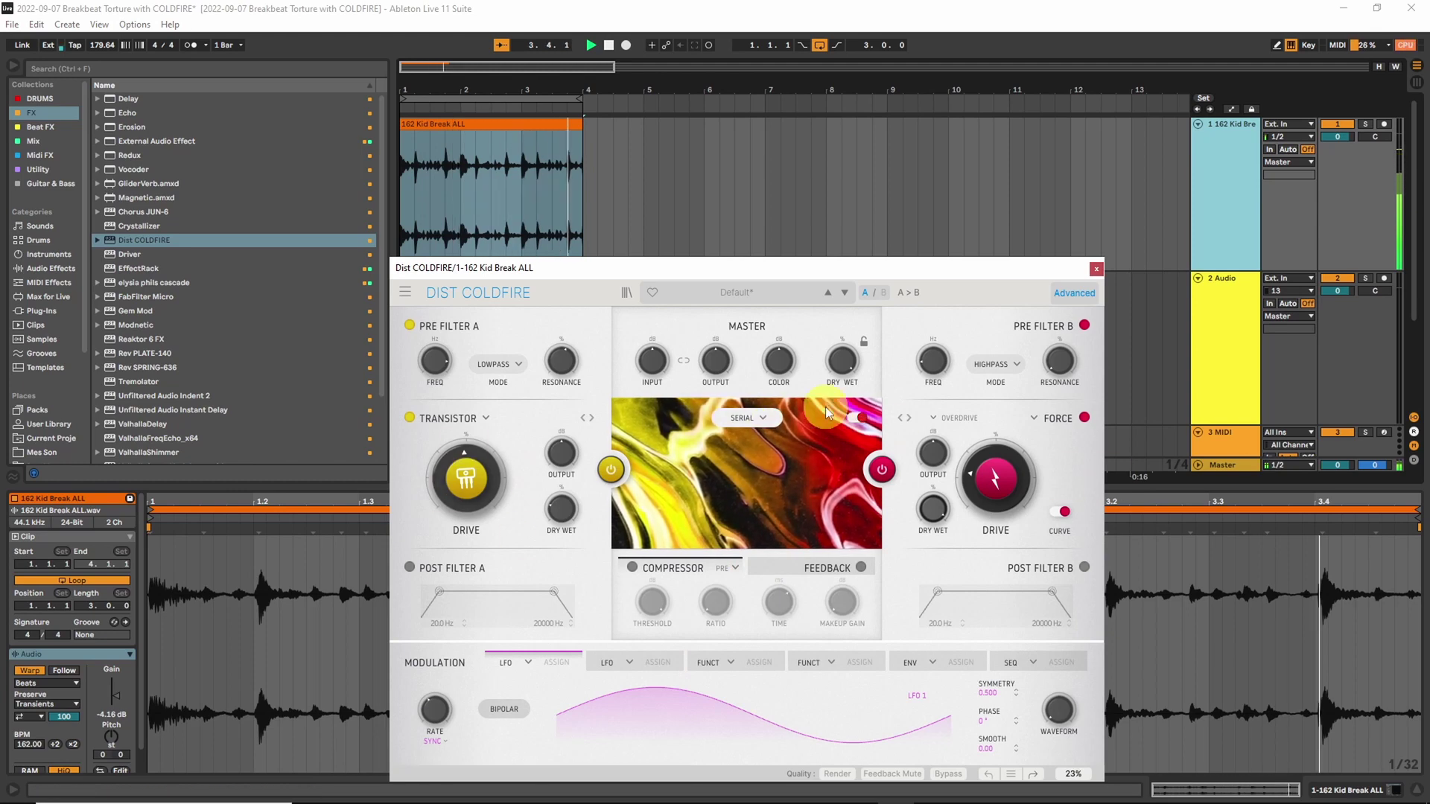
- Swap distortions A and B in the Serial routing so Force feeds into Transistor
left_click(759, 417)
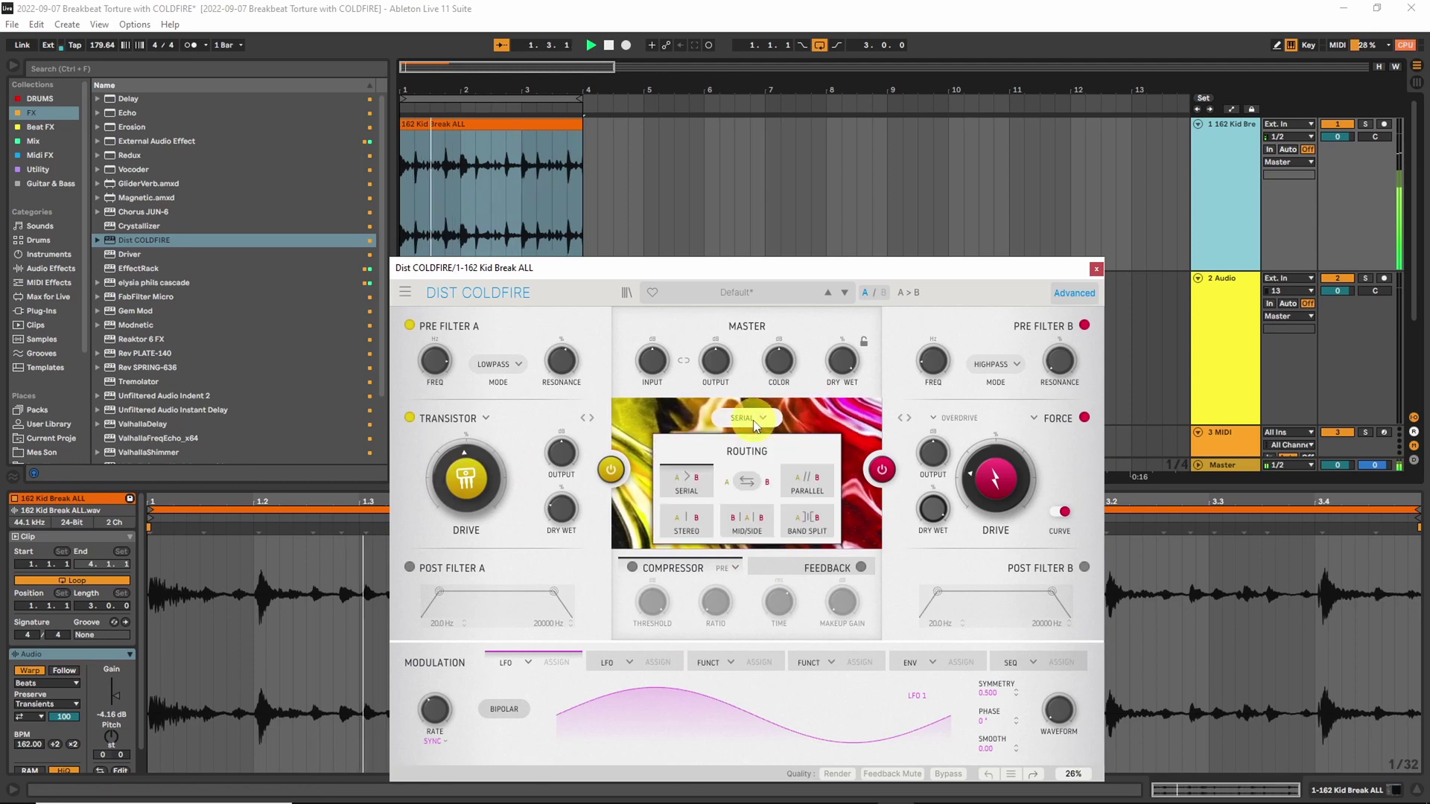
left_click(747, 482)
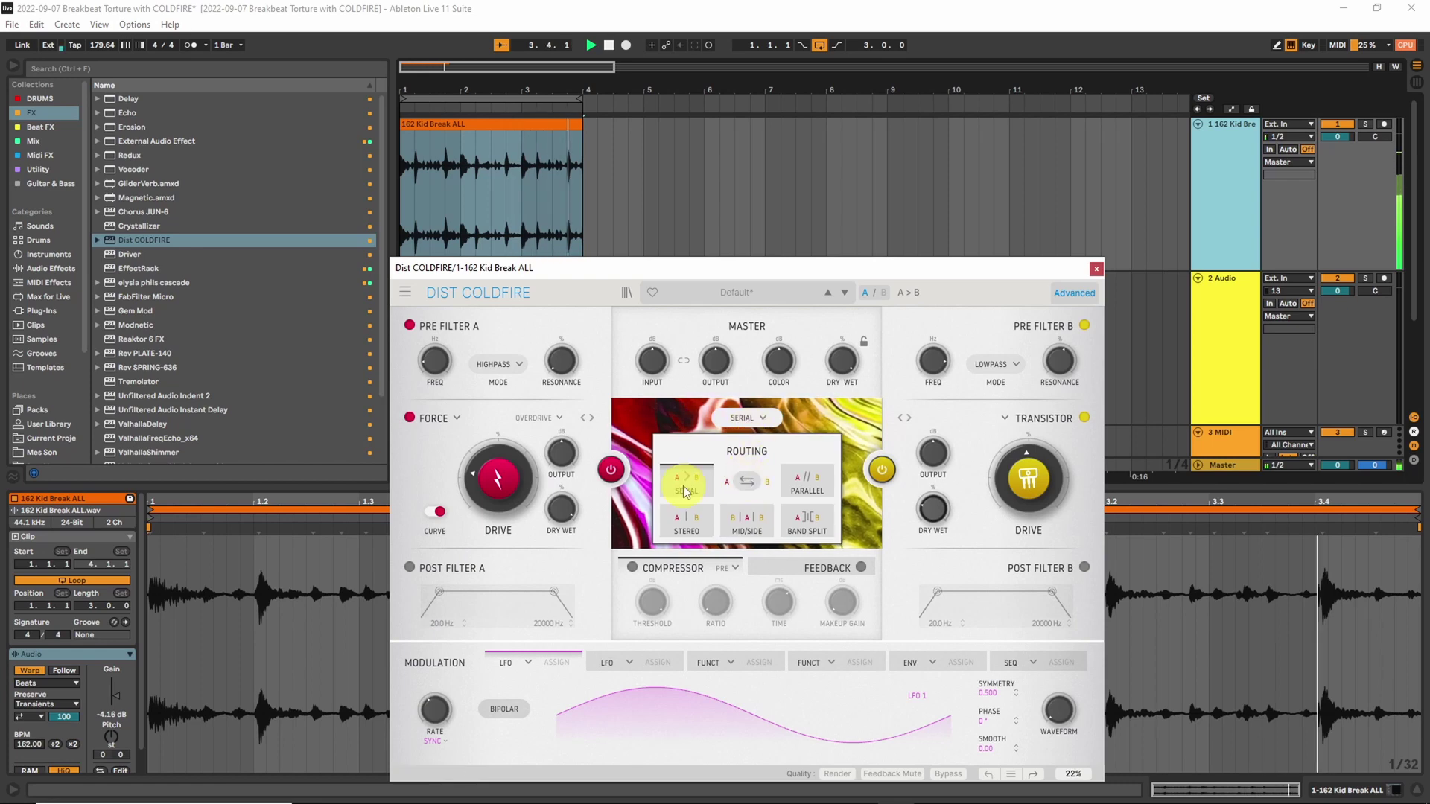
left_click(785, 328)
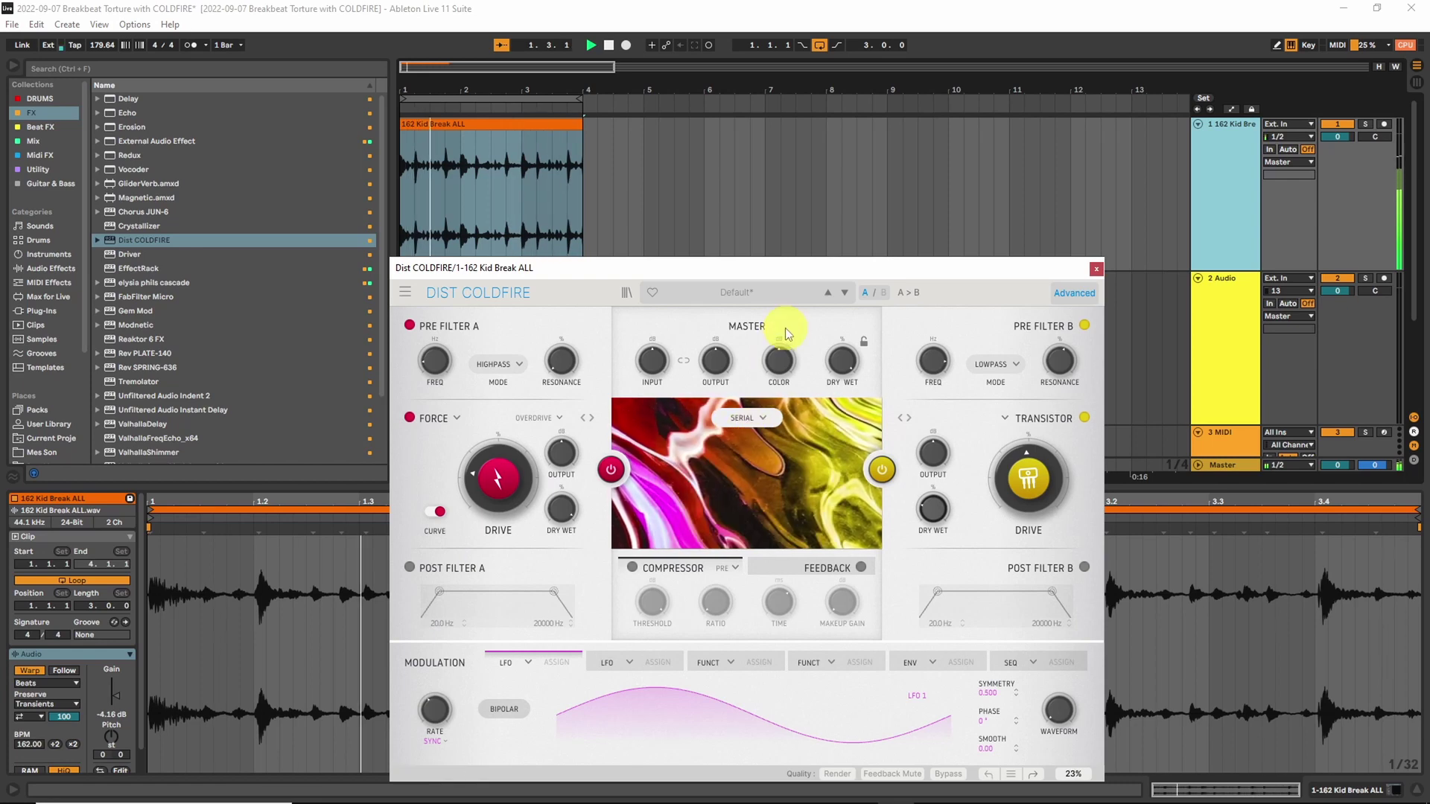
- Try Parallel routing and blend the two distortions to about 45% A and 55% B
left_click(760, 419)
left_click(801, 478)
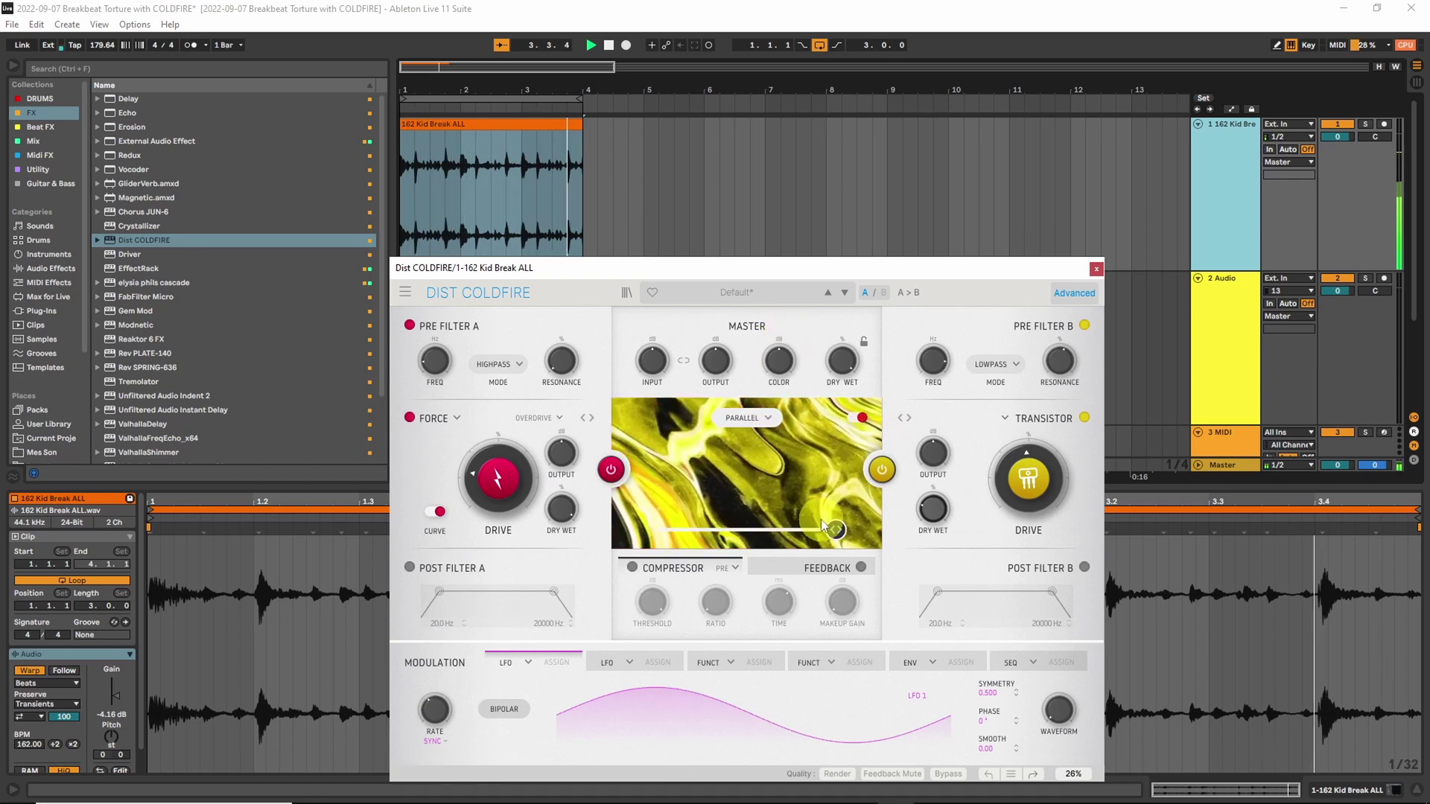
mouse_move(834, 529)
left_mouse_down()
mouse_move(668, 529)
mouse_move(835, 529)
left_mouse_up()
left_click_drag(1075, 570, 771, 570)
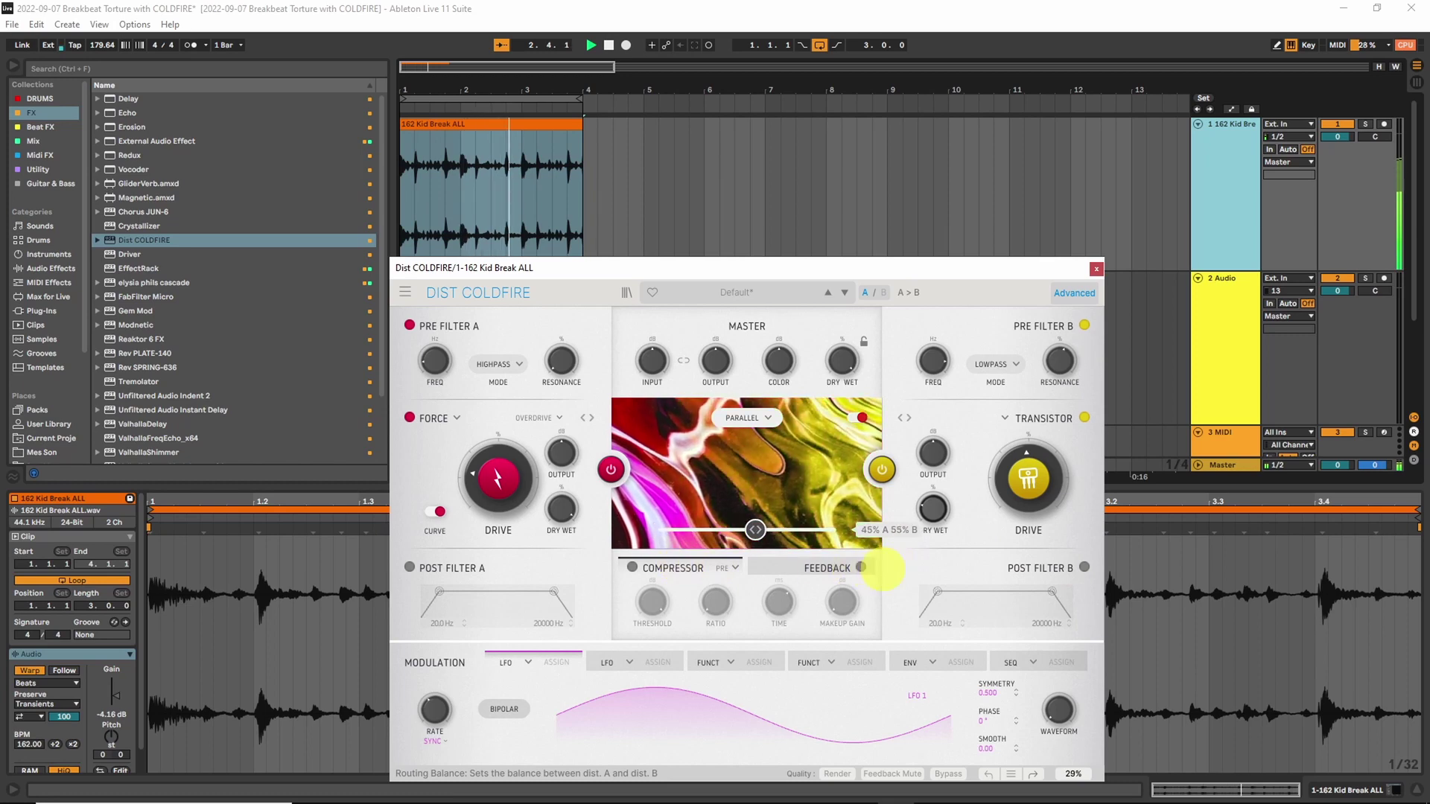
- Return the routing to Serial and swap distortions A and B back and forth to compare their order
left_click(748, 418)
left_click(747, 482)
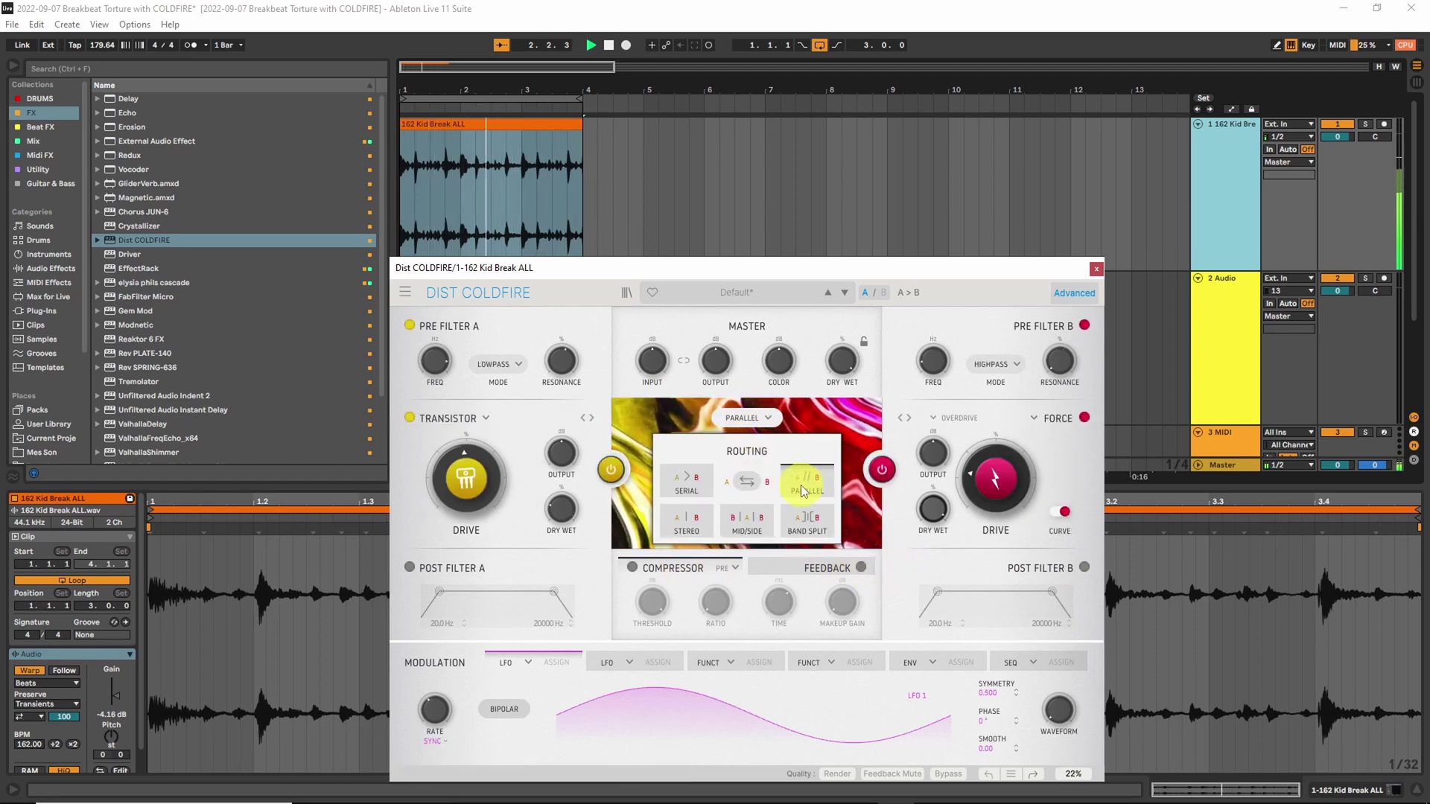
left_click(686, 483)
left_click(751, 418)
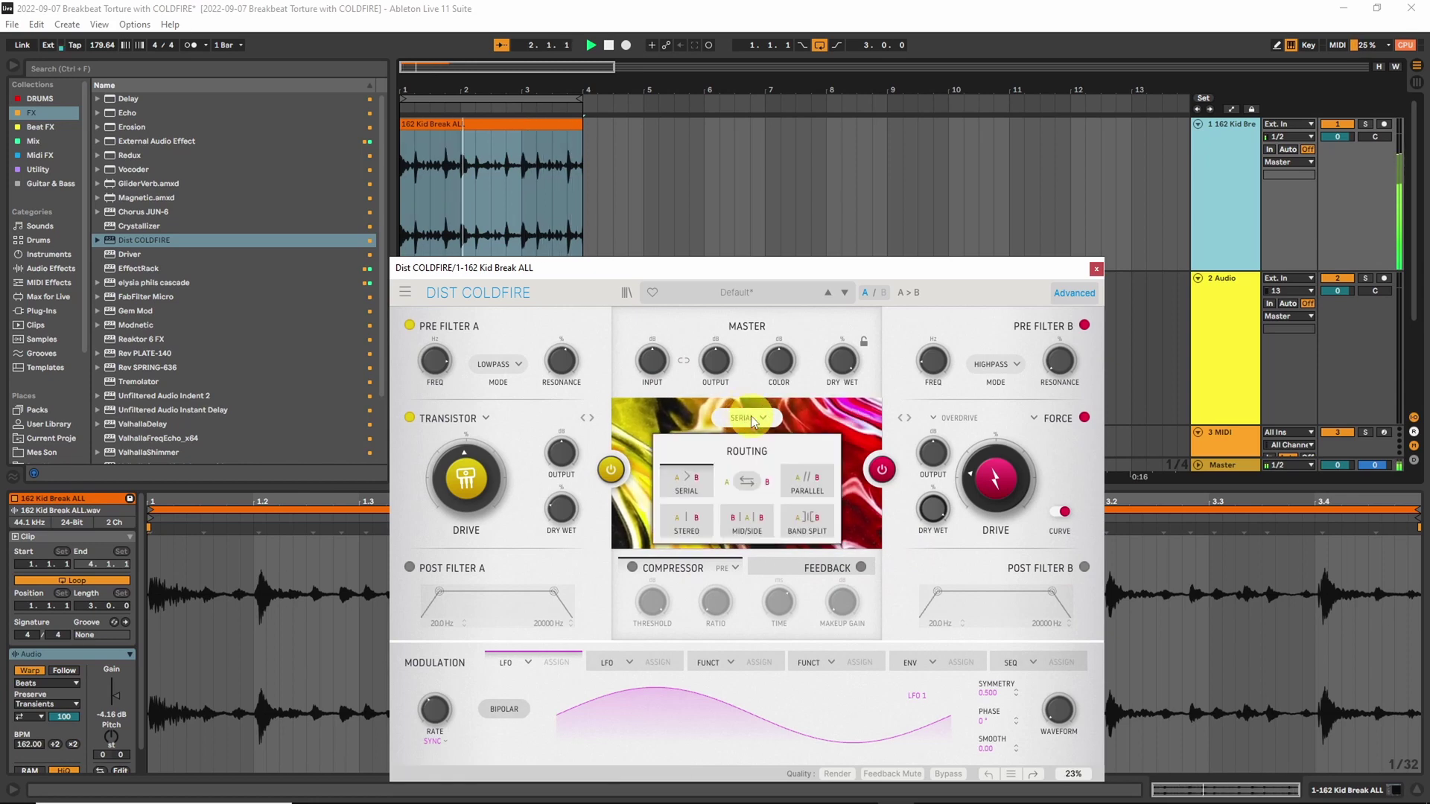
left_click(747, 486)
left_click(747, 486)
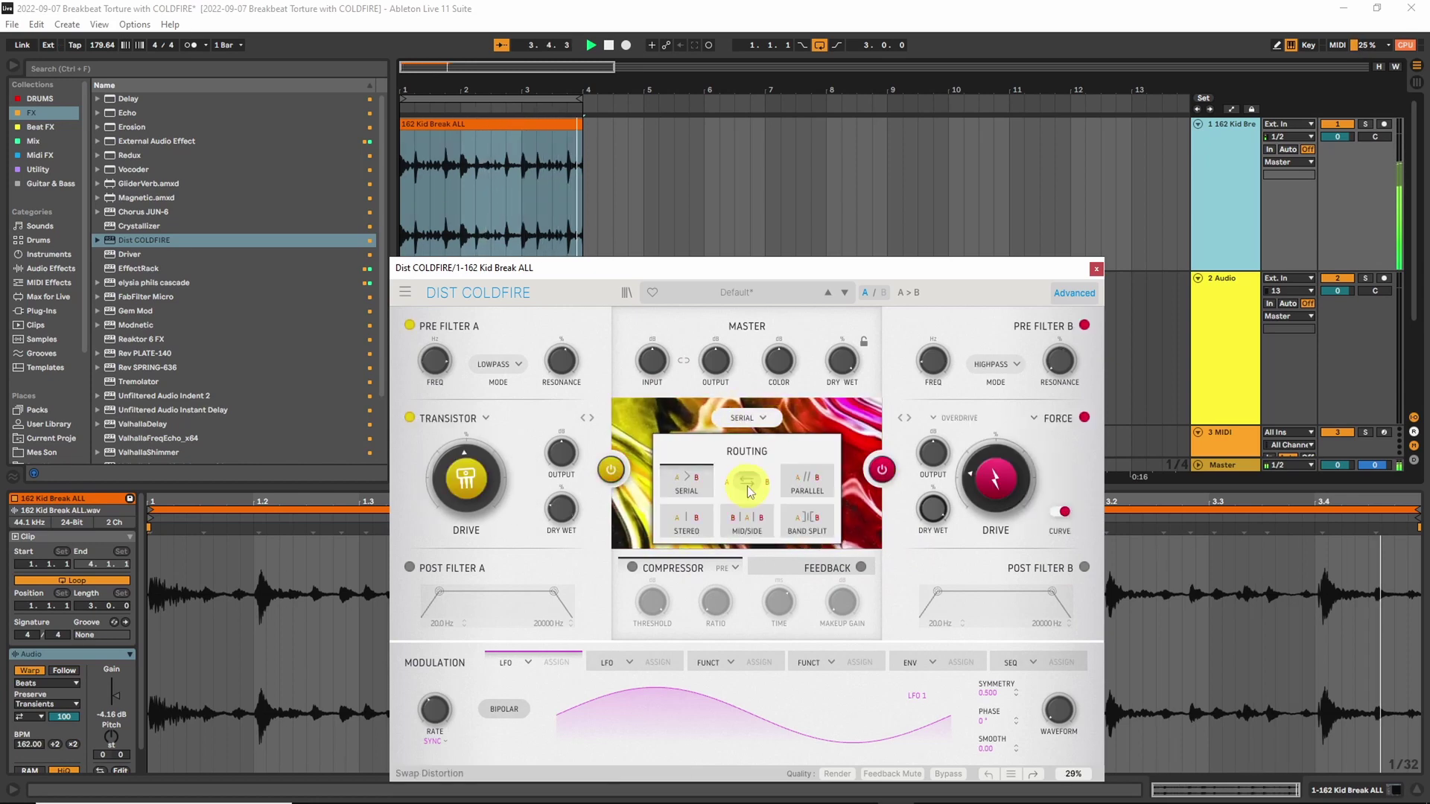
left_click(748, 486)
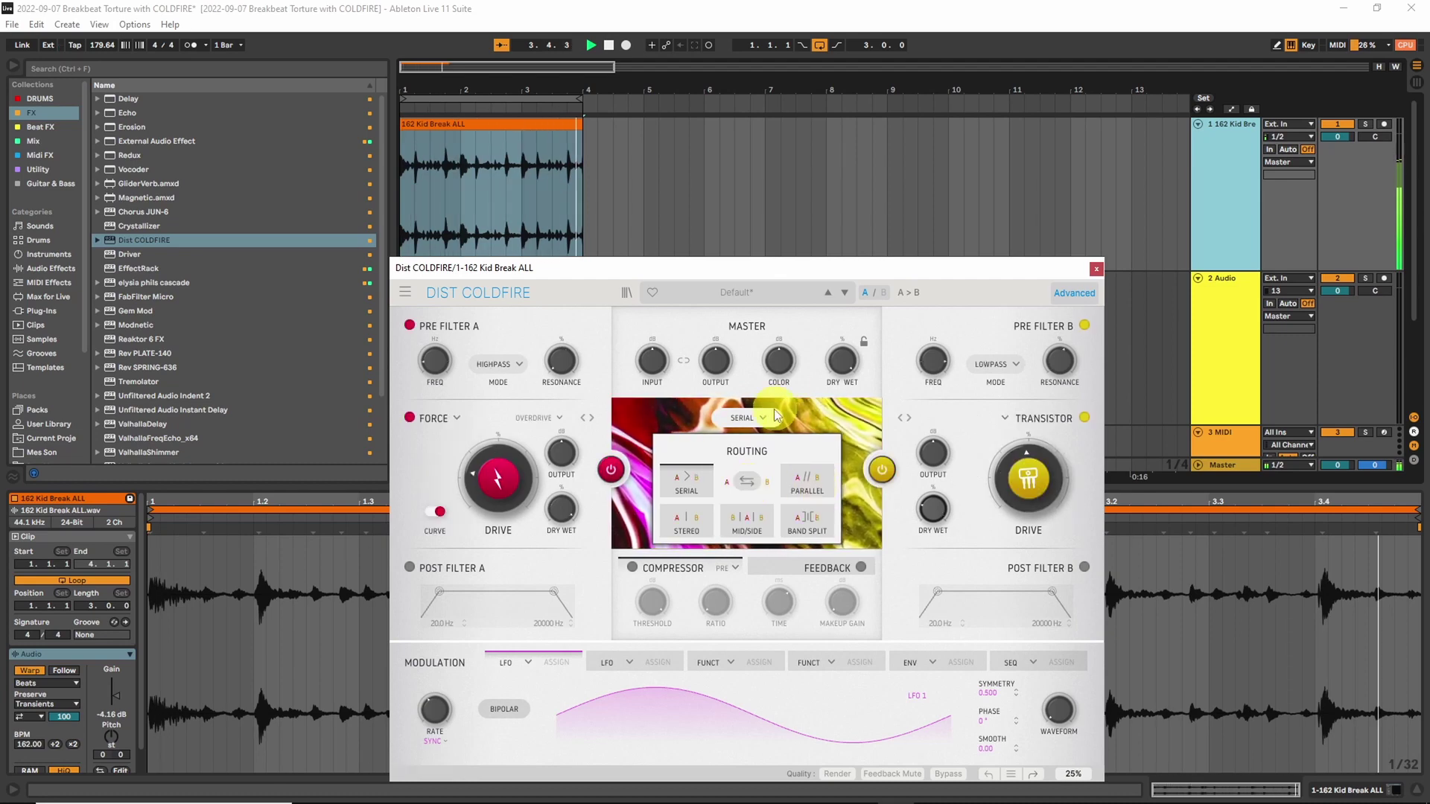
- Set the distortion routing to Parallel and move the routing balance to about 61% A and 39% B
left_click(808, 482)
mouse_move(763, 529)
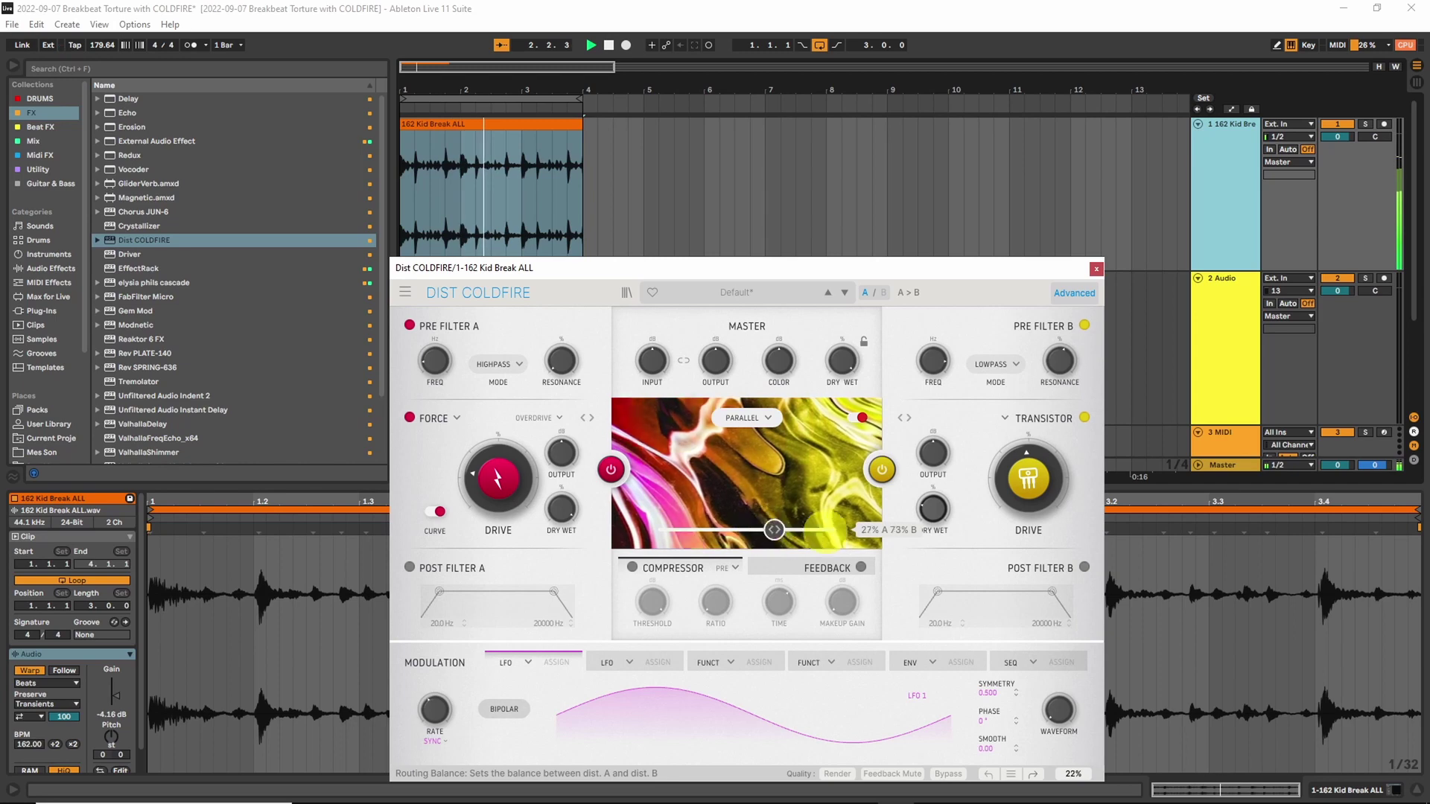
left_click_drag(823, 527, 726, 530)
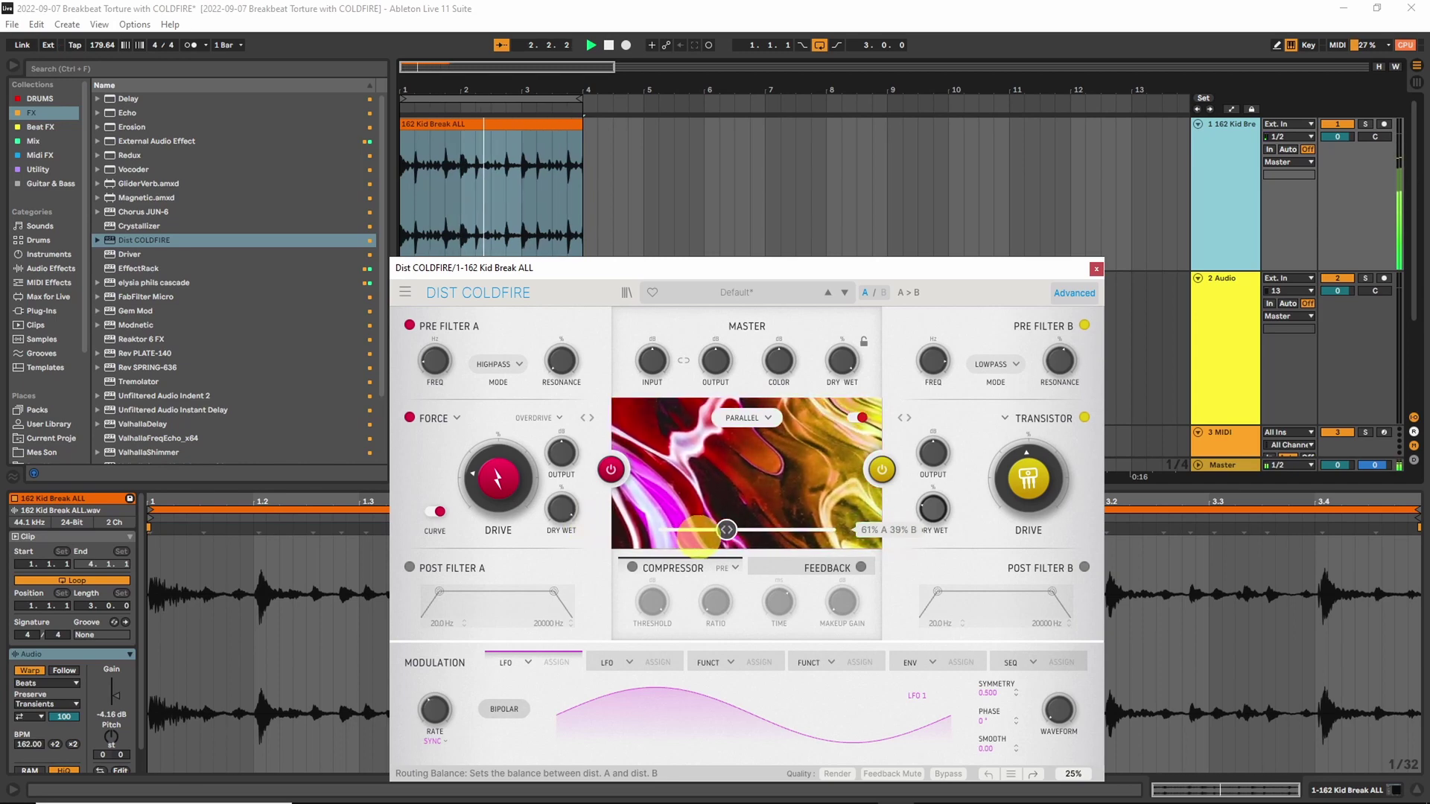
- Compare the processed break with both distortion slots bypassed, then re-enable slots A and B
left_click(883, 469)
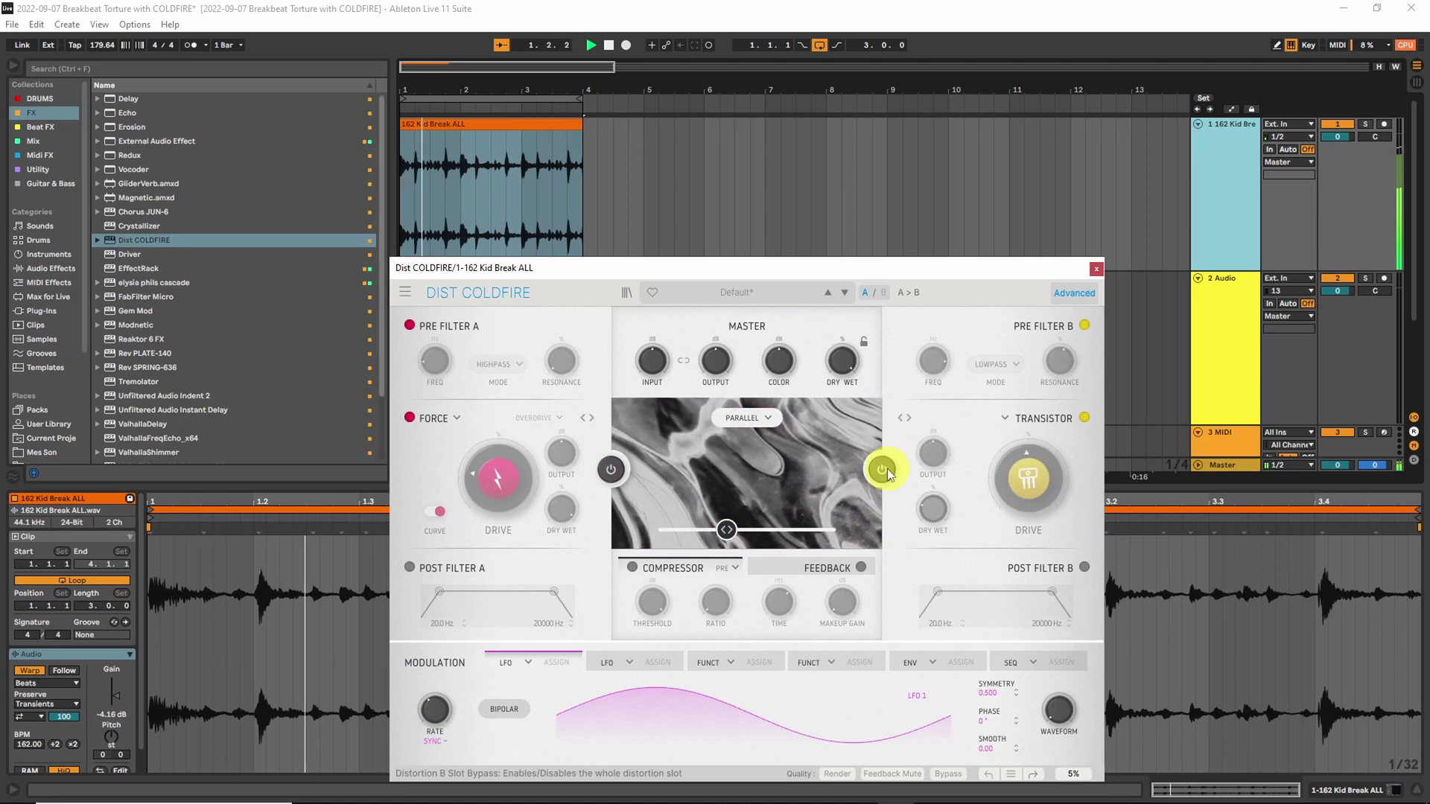
left_click(882, 470)
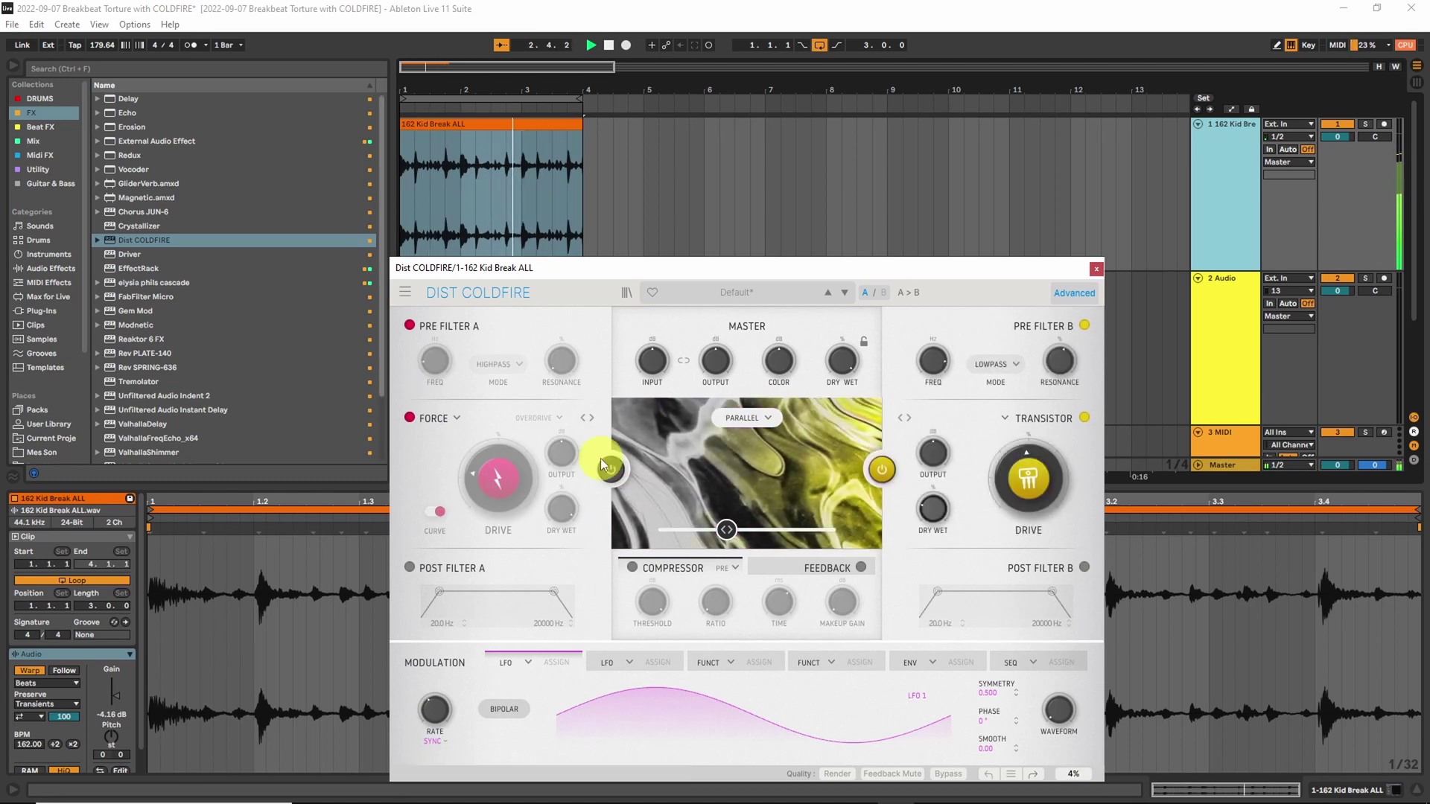
left_click(611, 470)
- Adjust the Force module's Dry/Wet mix and shift the routing balance slightly toward distortion B
left_click_drag(569, 507, 556, 582)
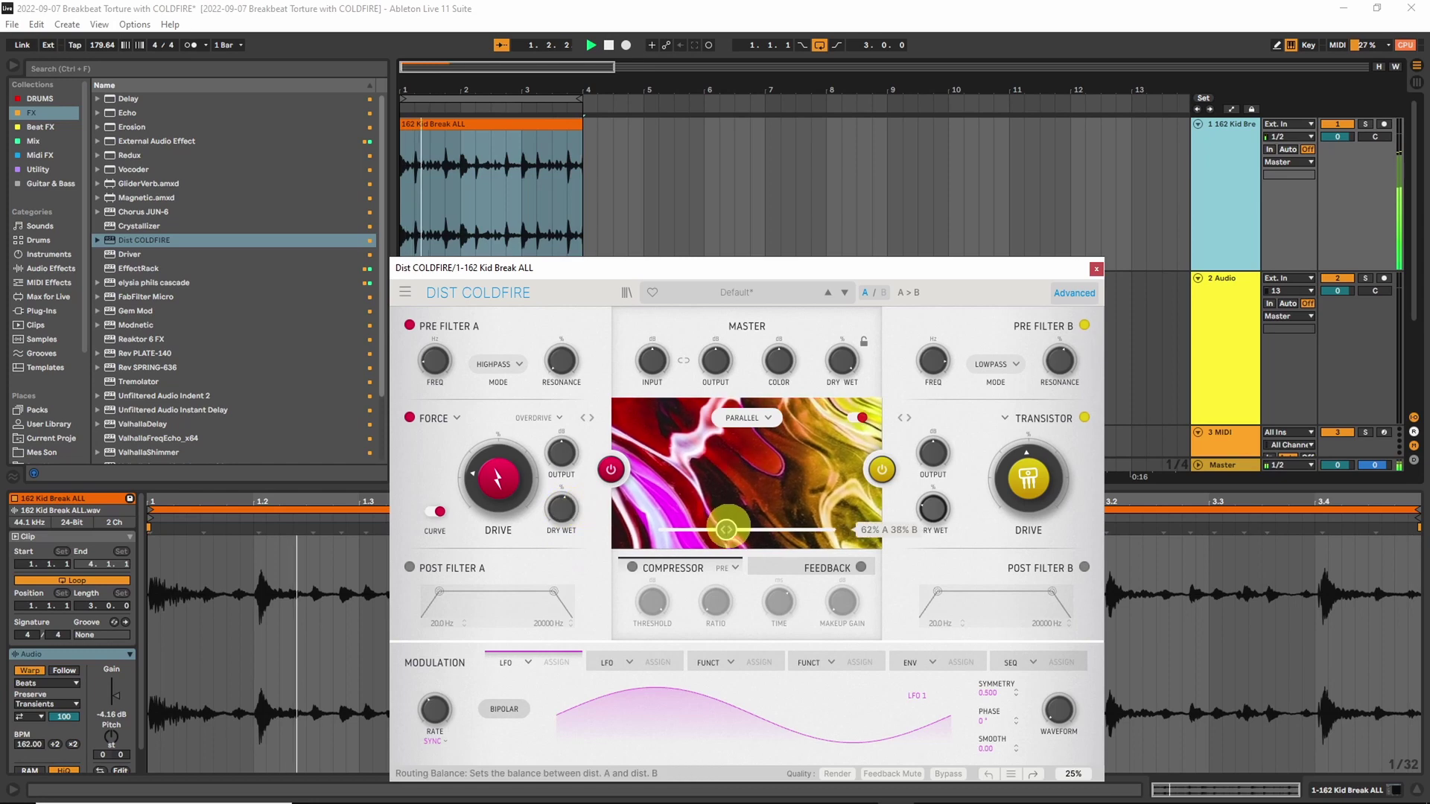
left_click_drag(727, 529, 756, 543)
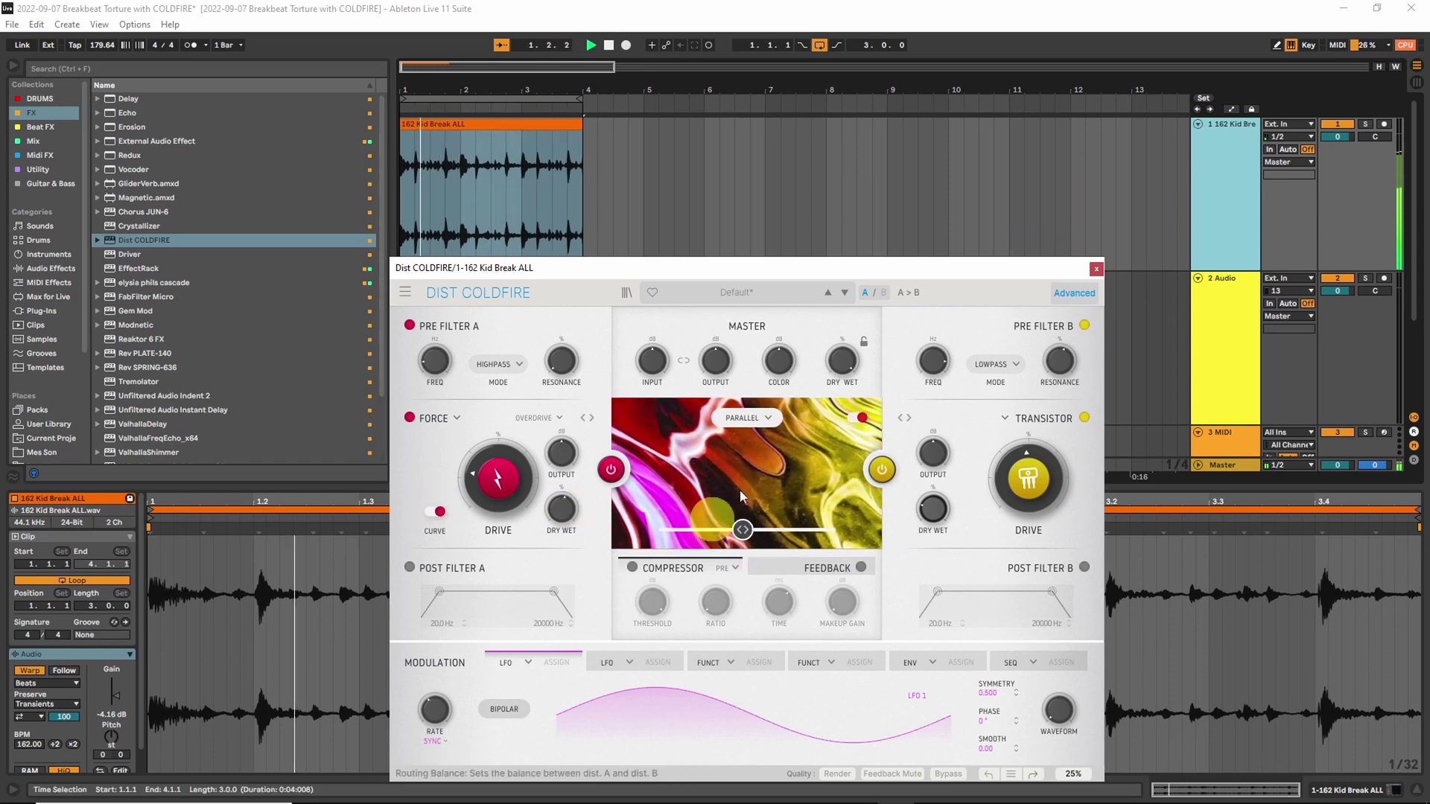
- Close the COLDFIRE window, stop playback and set the 2 Audio track's input to 1-162 Kid Break ALL
left_click(1096, 268)
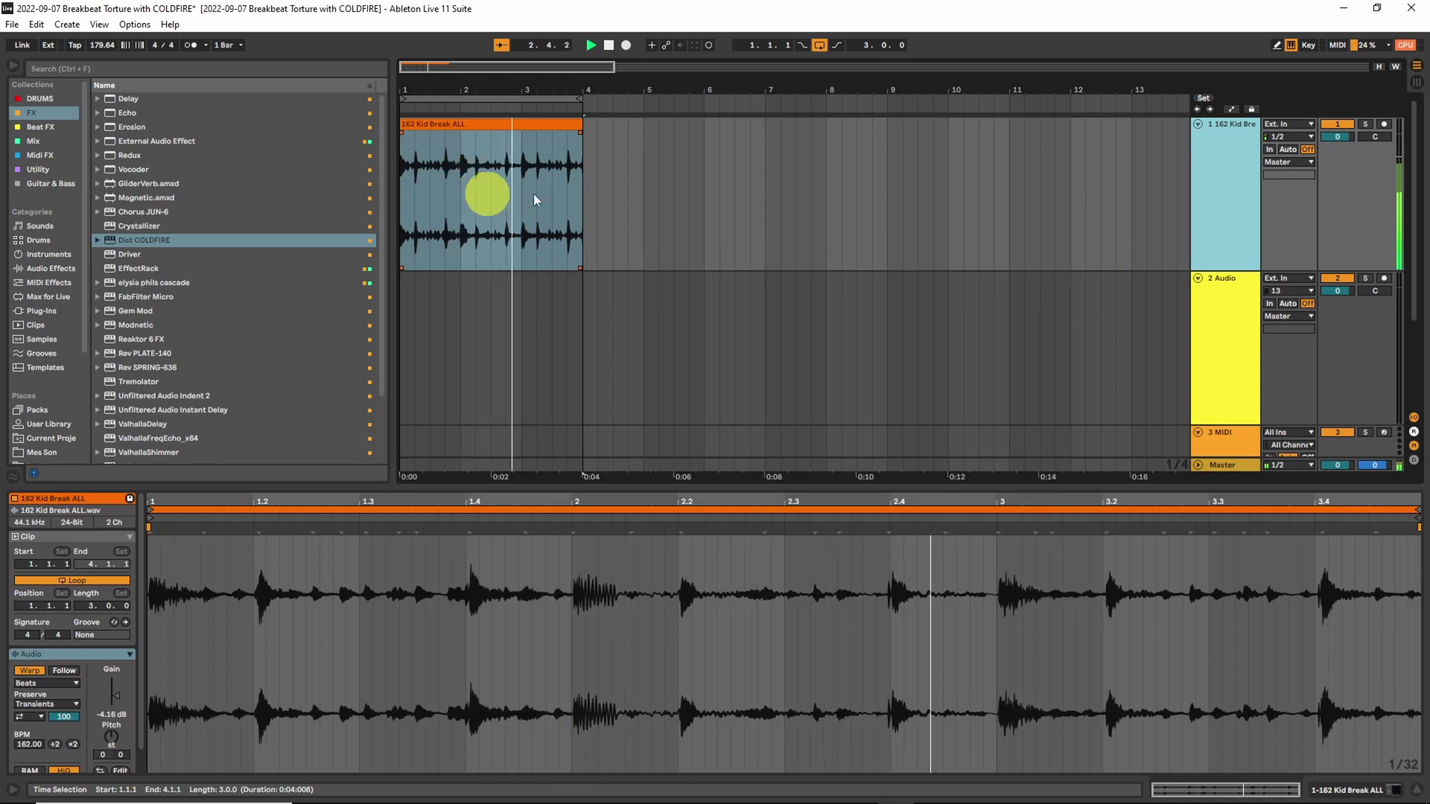
key("space")
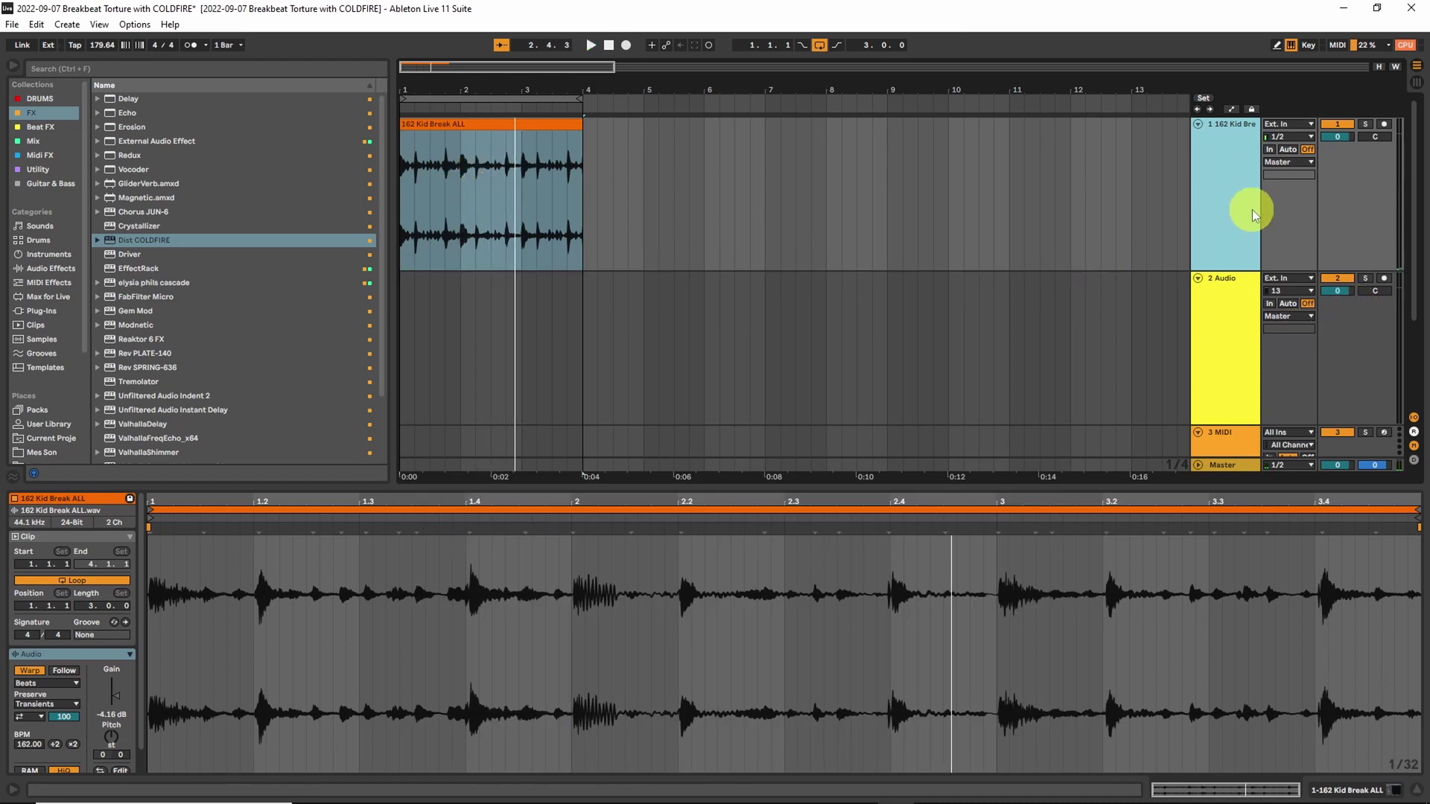
left_click(1280, 279)
left_click(1279, 281)
left_click(1245, 230)
left_click(1182, 298)
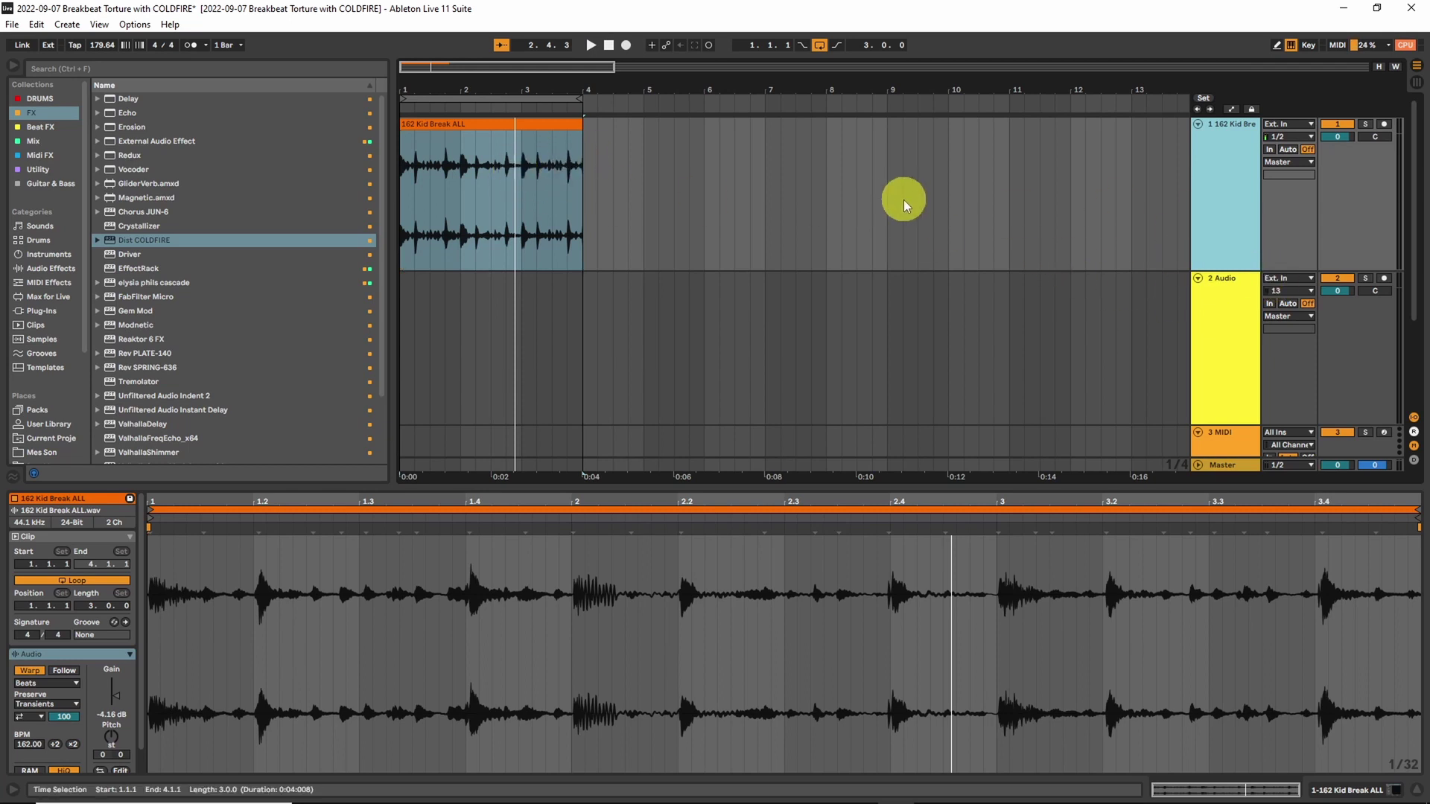
left_click(1290, 280)
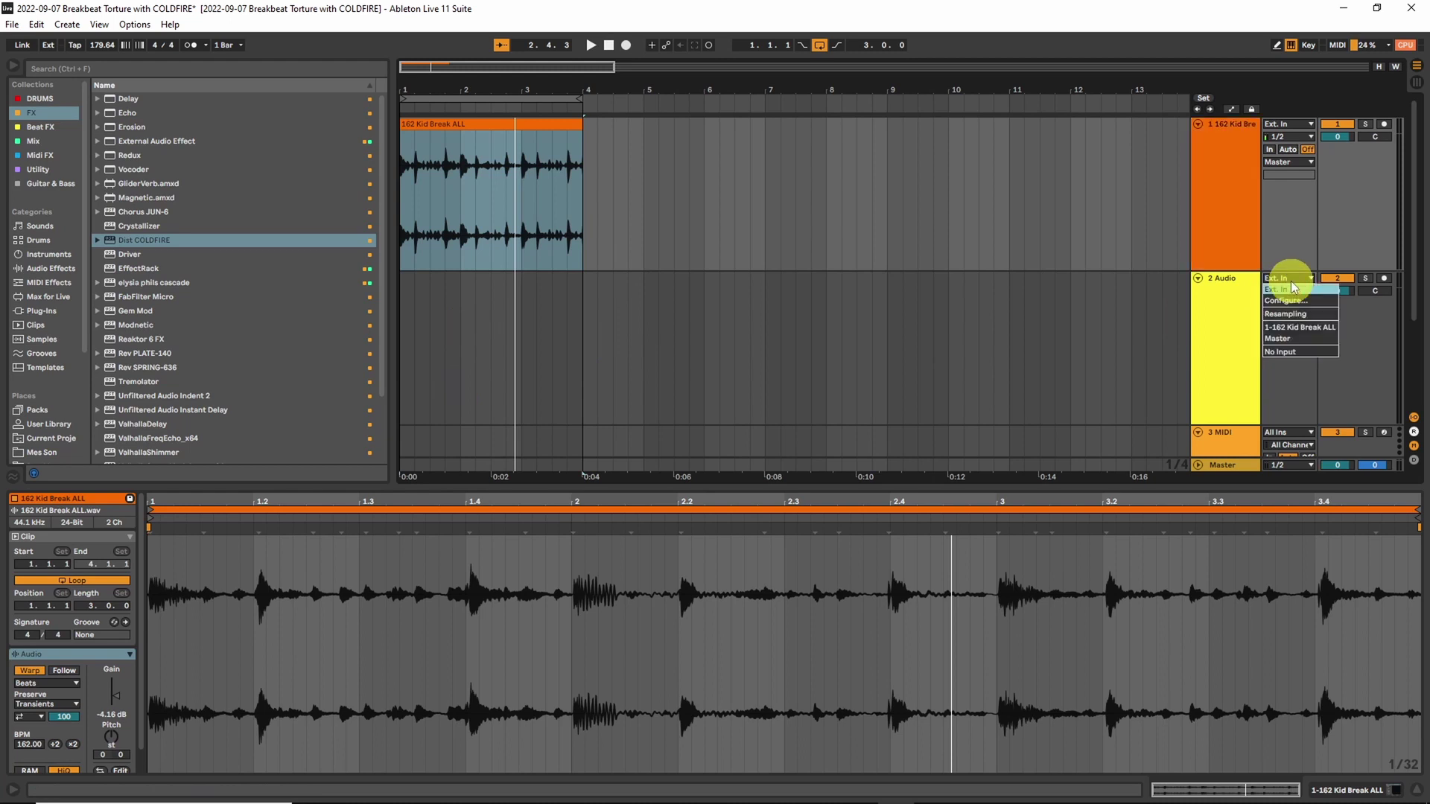
left_click(1290, 330)
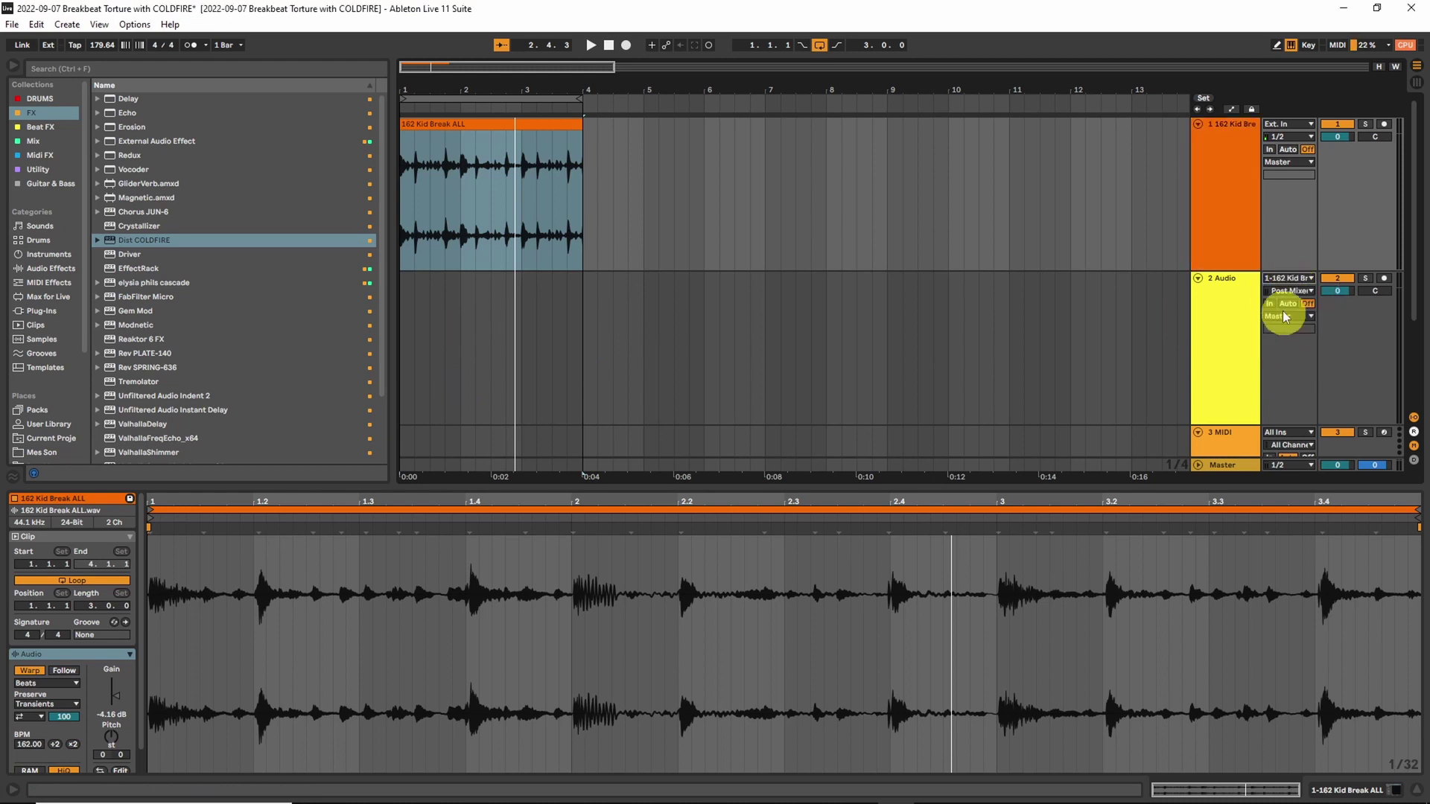
- Arm the 2 Audio track for recording and record the processed break onto it from bar 1
left_click(1214, 188)
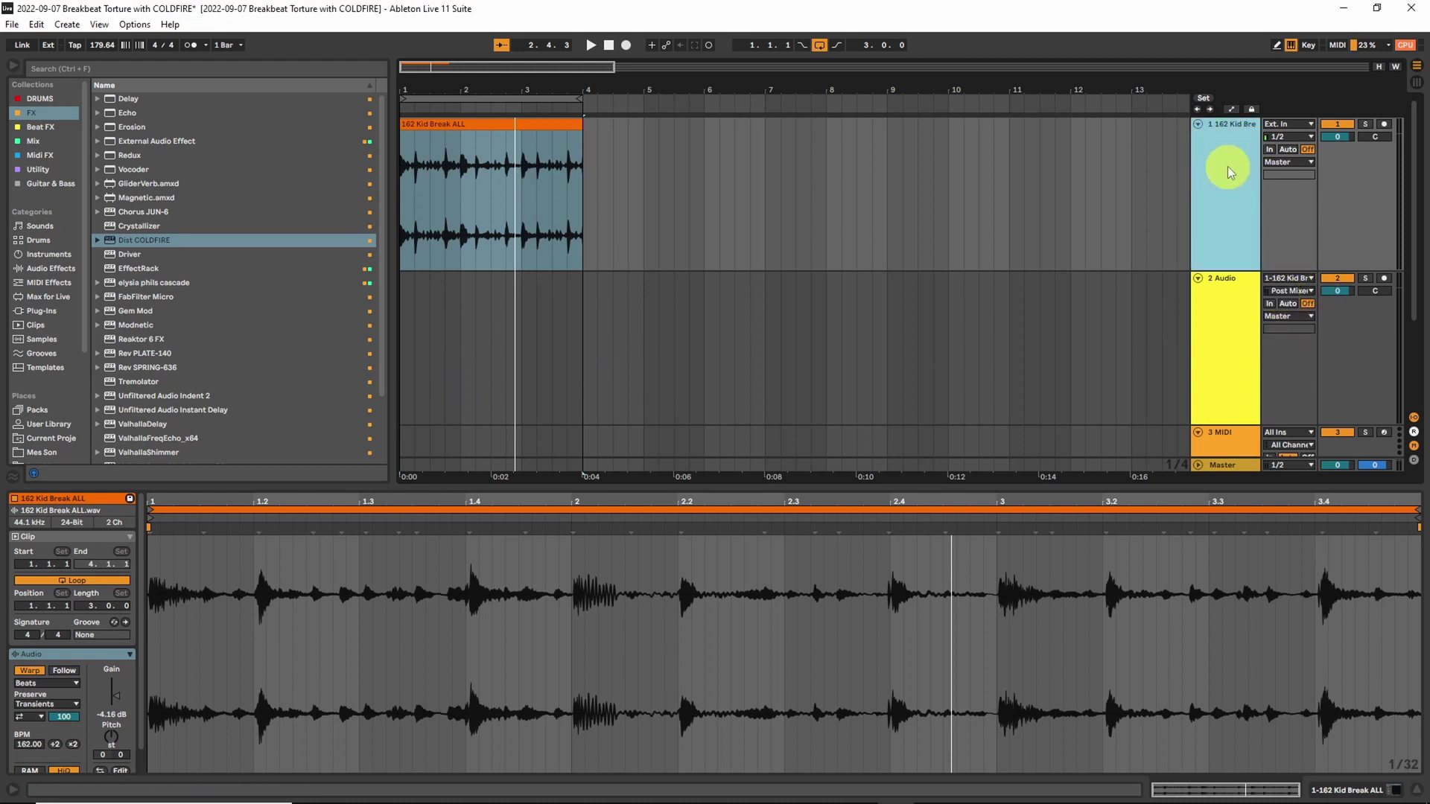
mouse_move(405, 67)
left_mouse_down()
mouse_move(357, 54)
mouse_move(402, 67)
left_mouse_up()
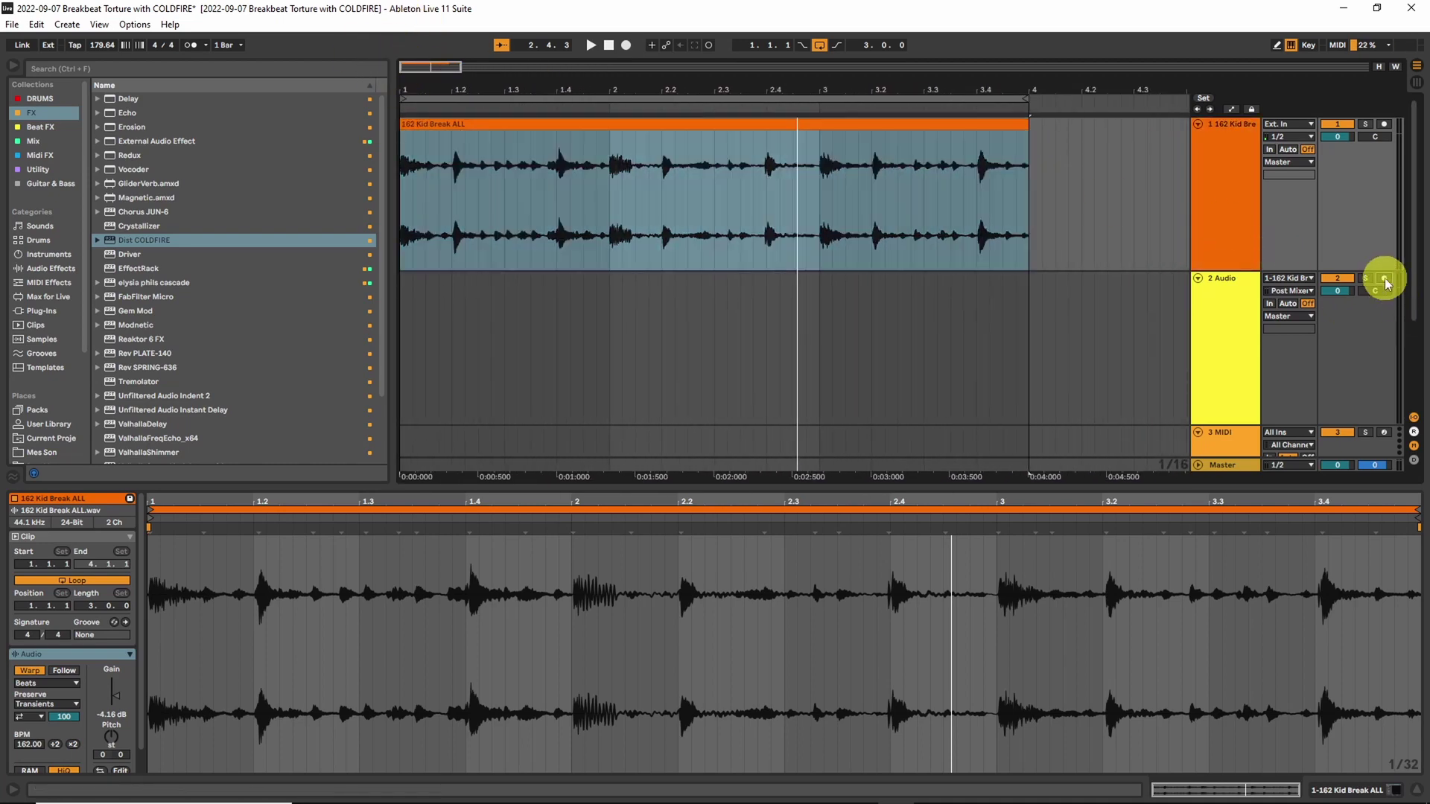
left_click(1383, 278)
left_click(403, 344)
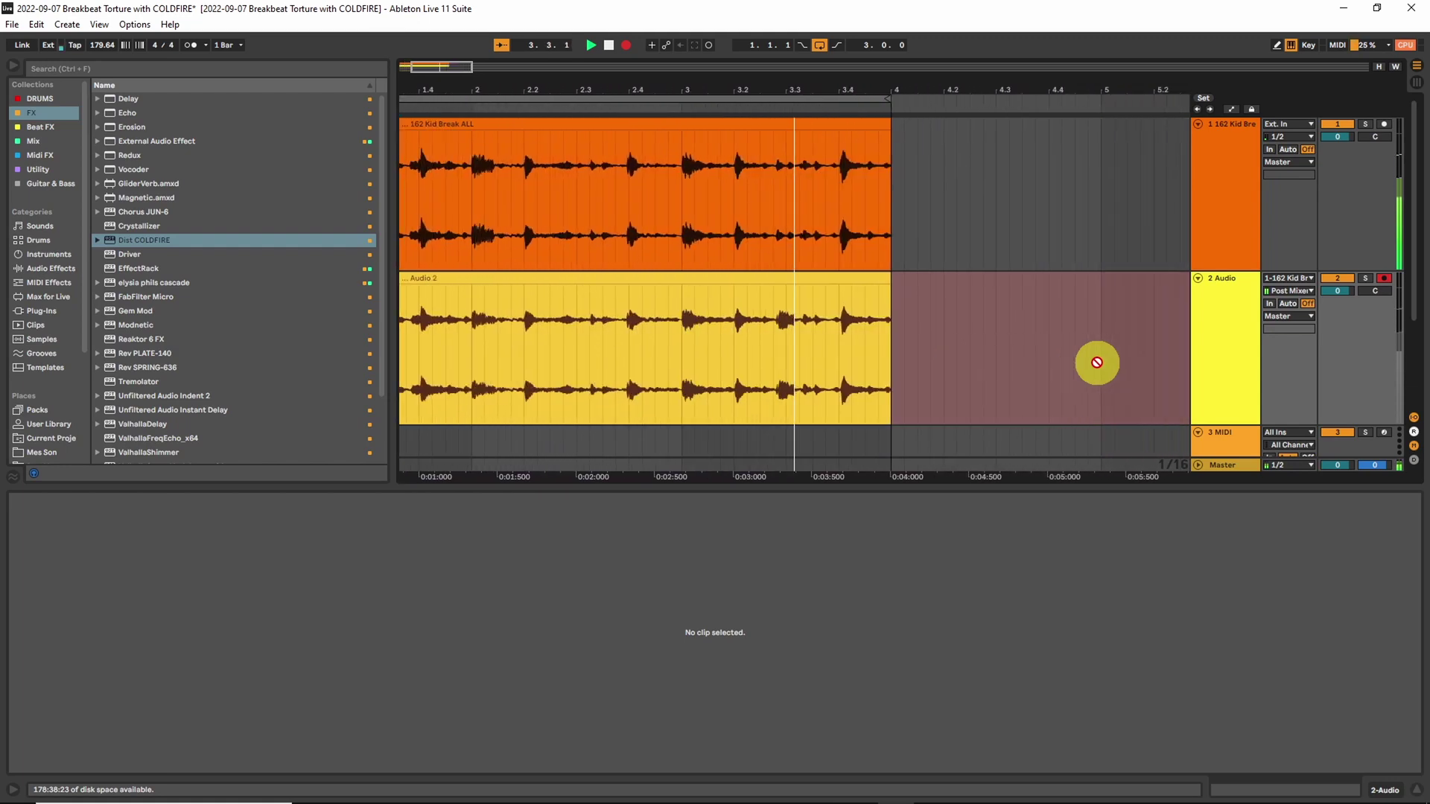
key("space")
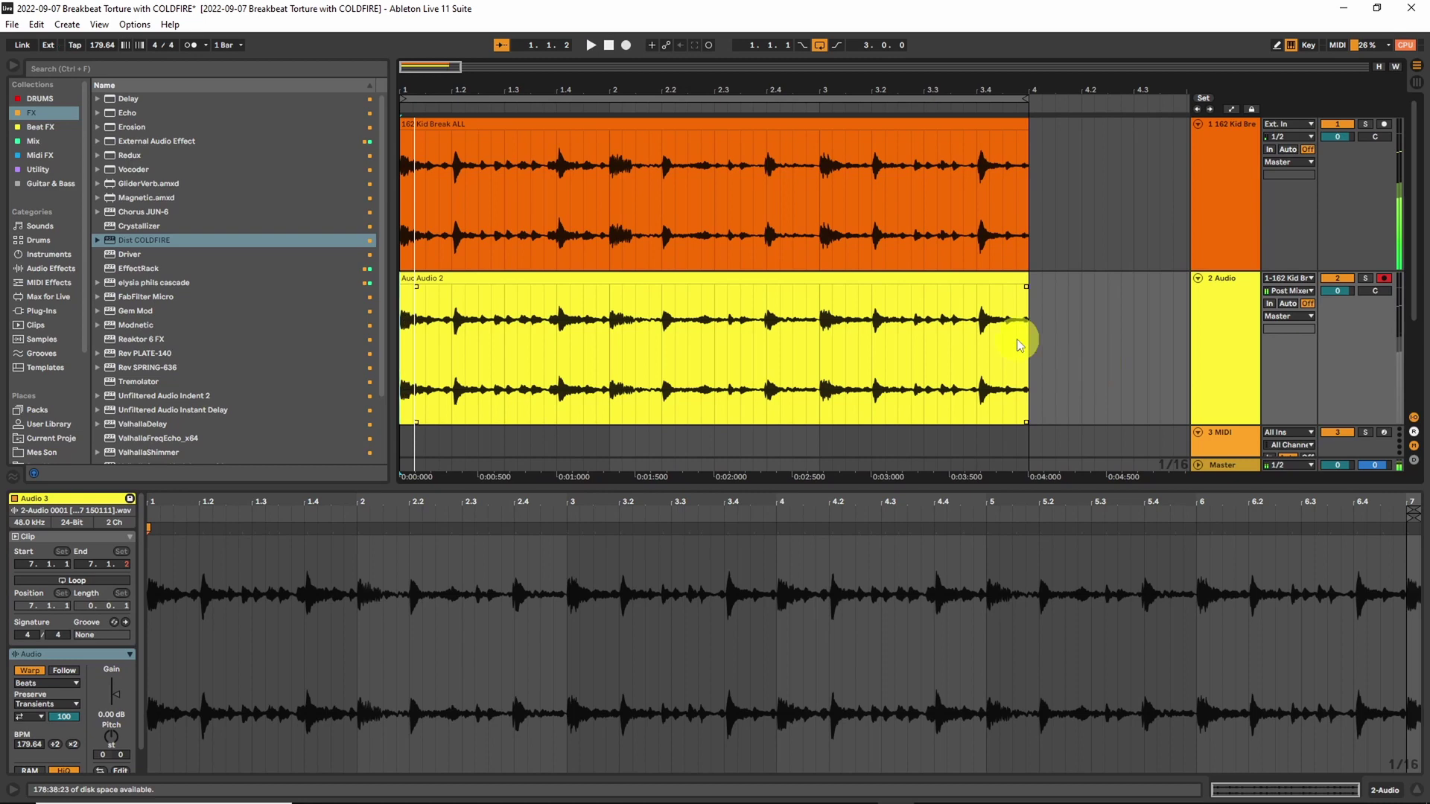
- Deactivate the original 162 Kid Break ALL clip on the first track
left_click(421, 289)
left_click(419, 127)
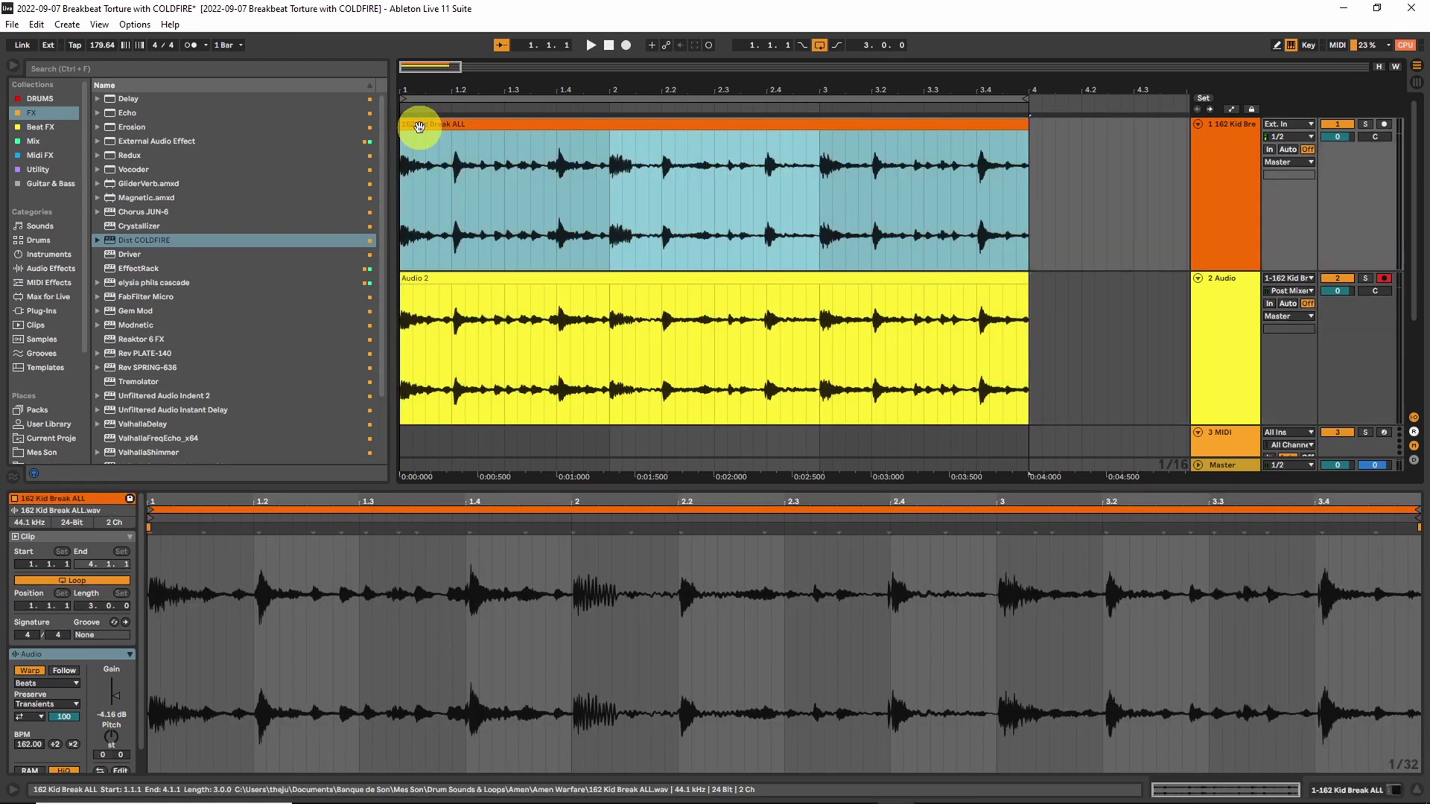
key("0")
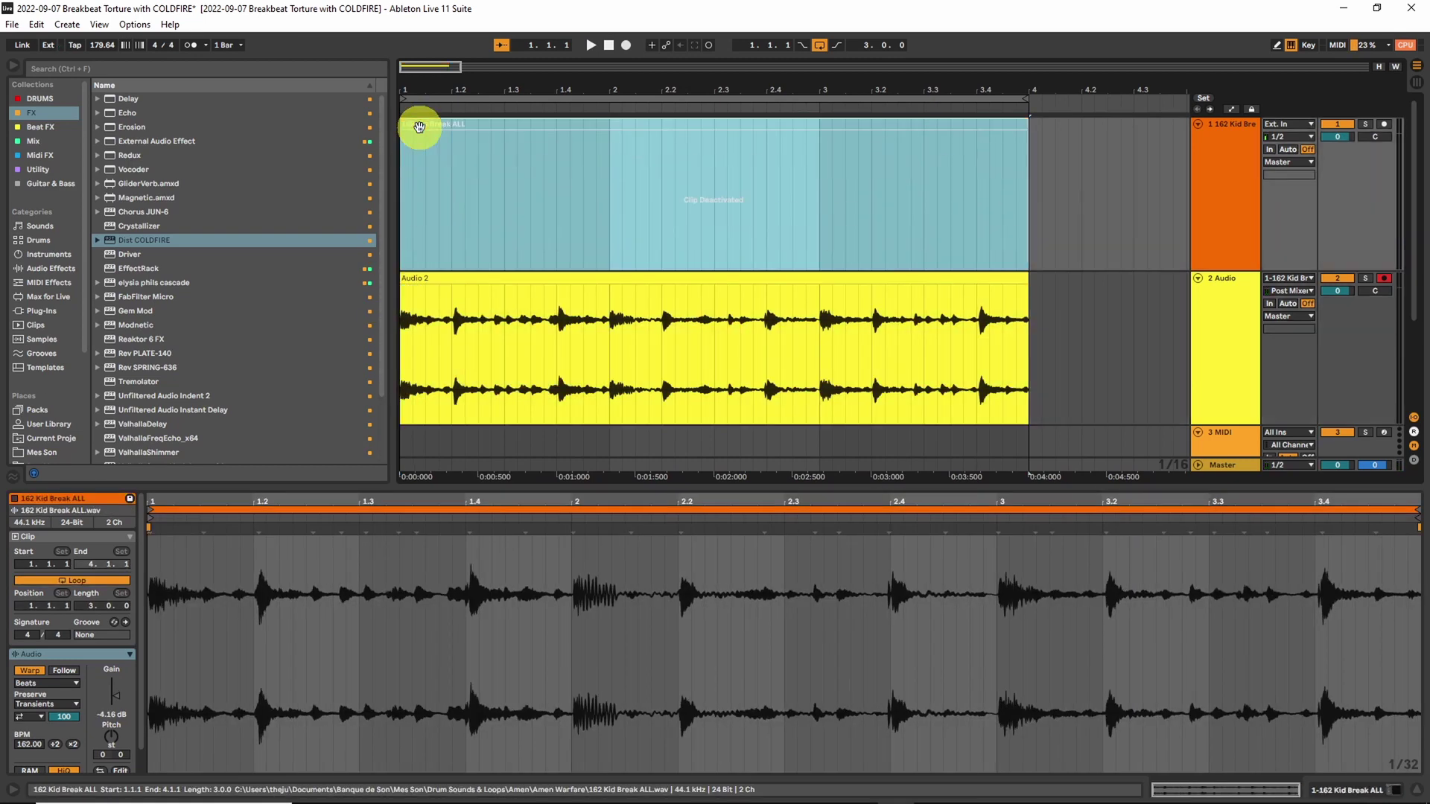
- Duplicate the recorded section 1.1.1–1.2.3 directly after itself and extend the copy up to bar 2
left_click(453, 288)
scroll(449, 287, "down", 2)
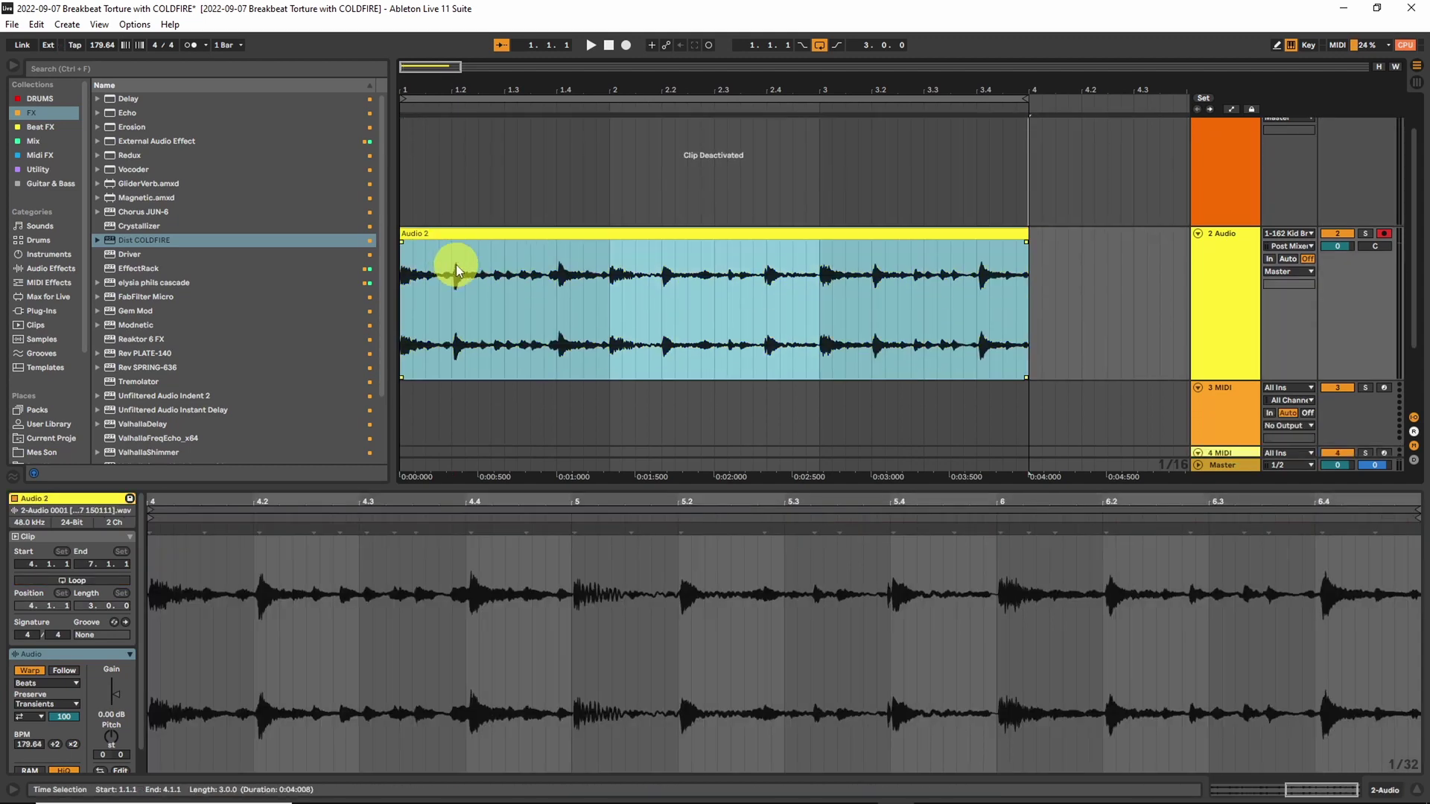
left_click_drag(490, 279, 334, 278)
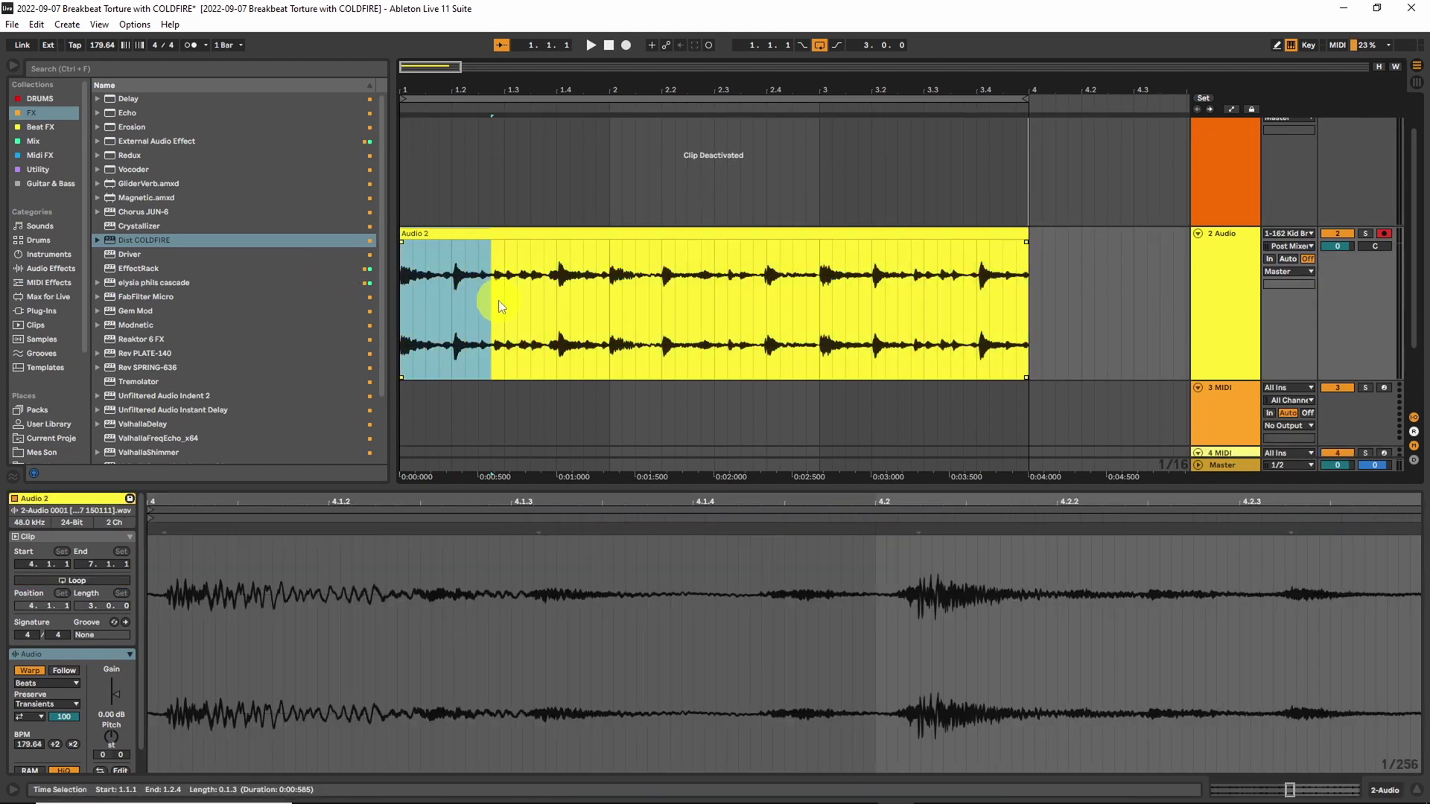
left_click_drag(480, 278, 243, 266)
key("ctrl+d")
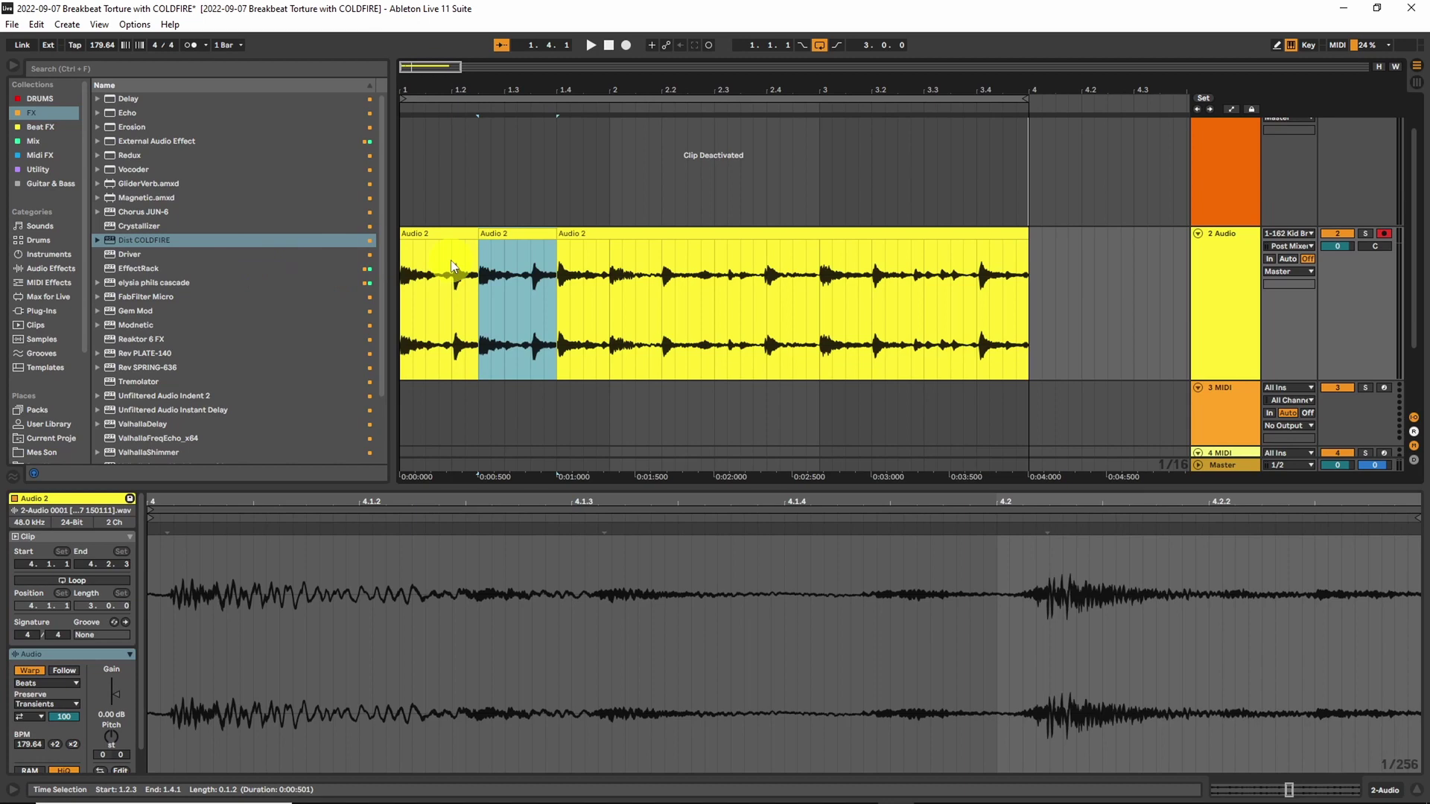
left_click(424, 233)
key("space")
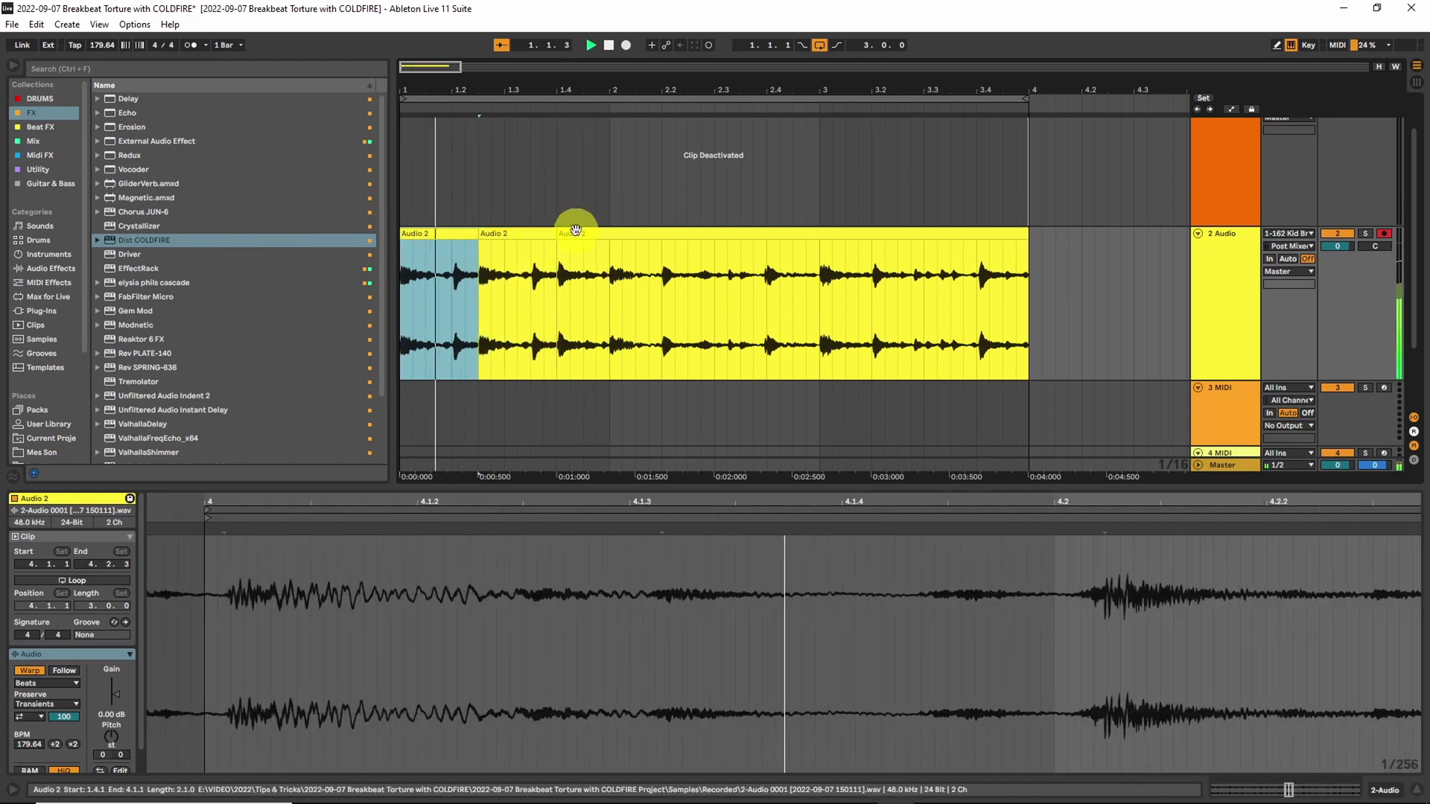
left_click_drag(554, 235, 608, 240)
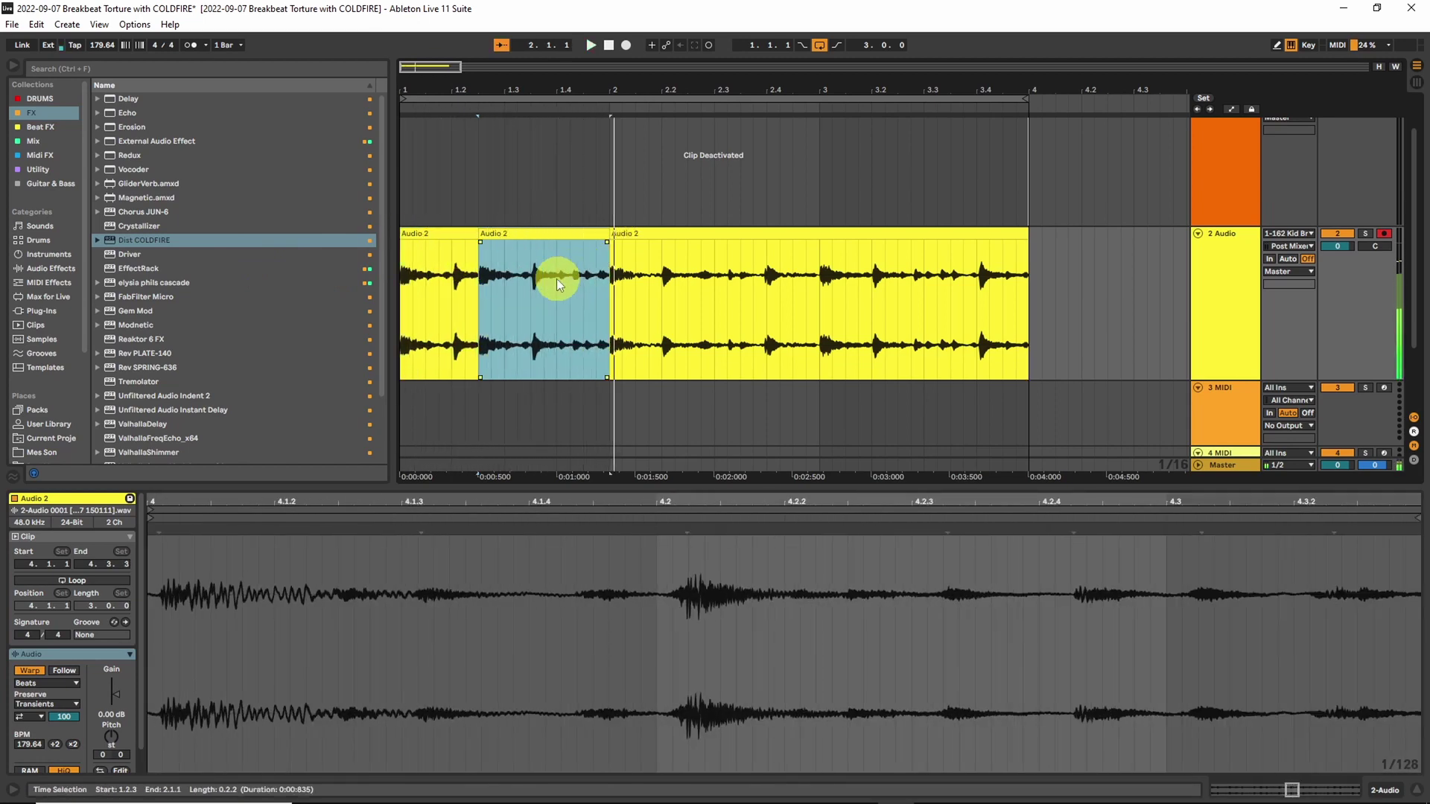
left_click_drag(557, 278, 608, 279)
- Copy the hits at 2.3.2–2.3.4 over 1.4.1–1.4.3 and audition the edited break from the start
left_click(733, 298)
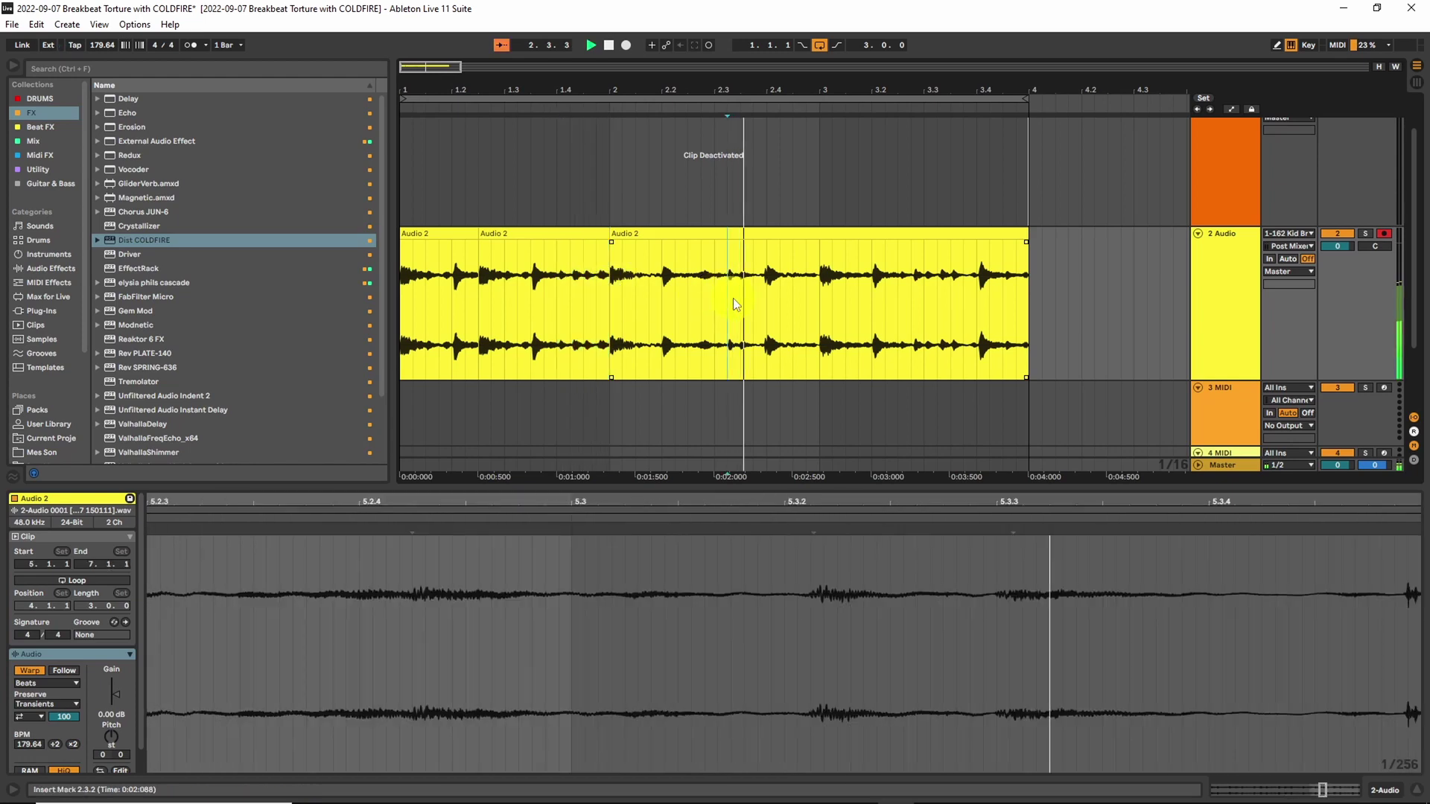
left_click_drag(733, 298, 757, 298)
left_click_drag(582, 285, 560, 286)
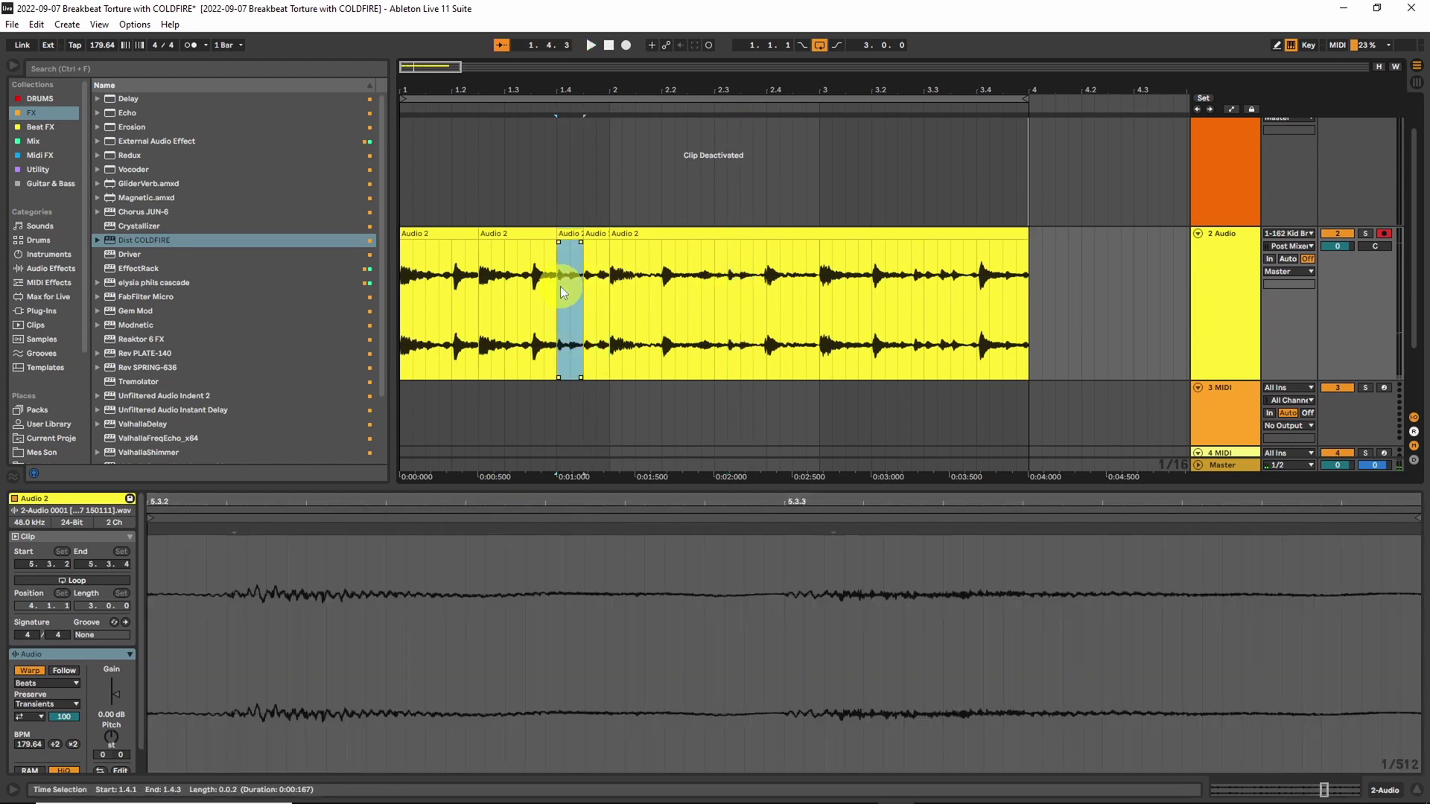
key("ctrl+e")
key("space")
left_click(445, 233)
key("space")
key("space")
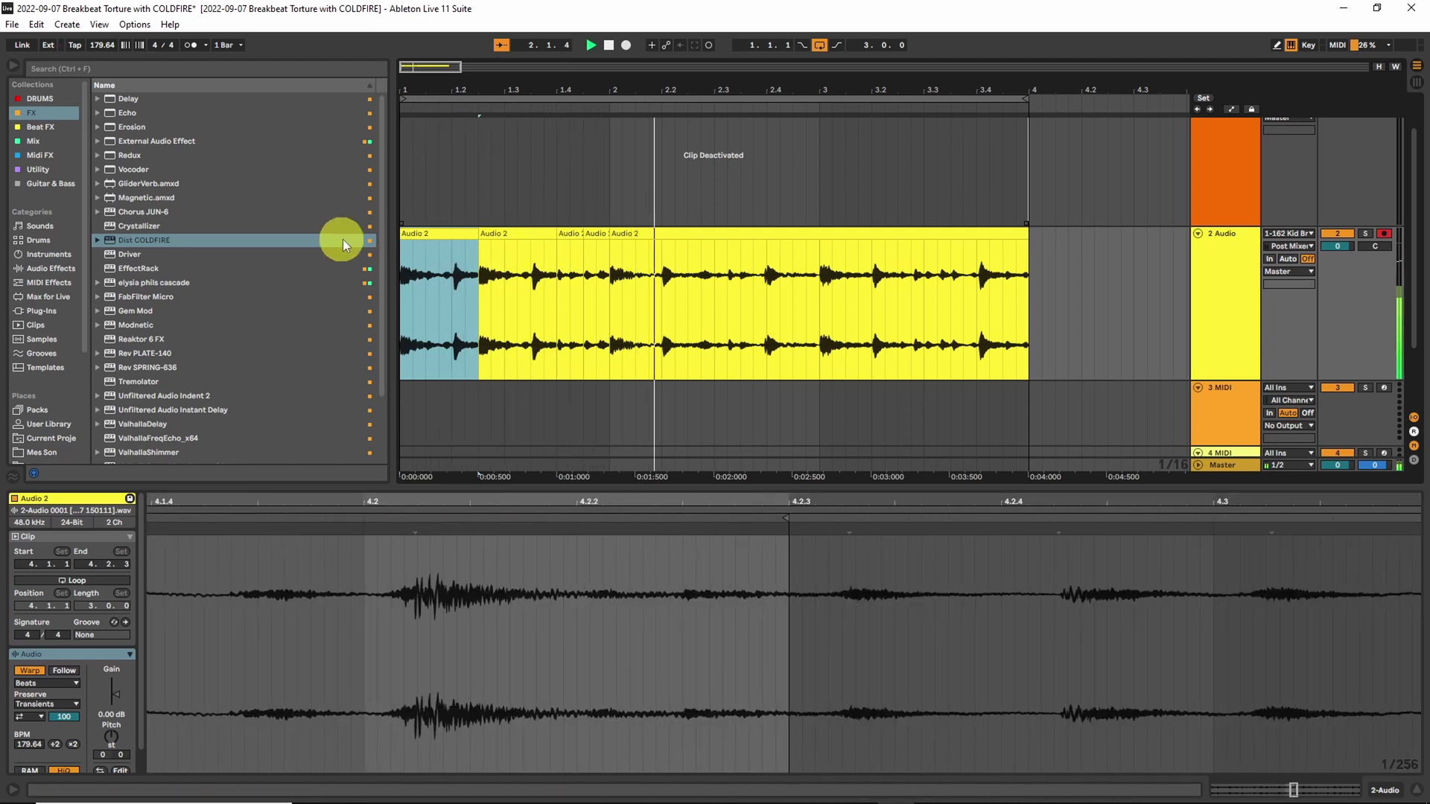
key("space")
key("space")
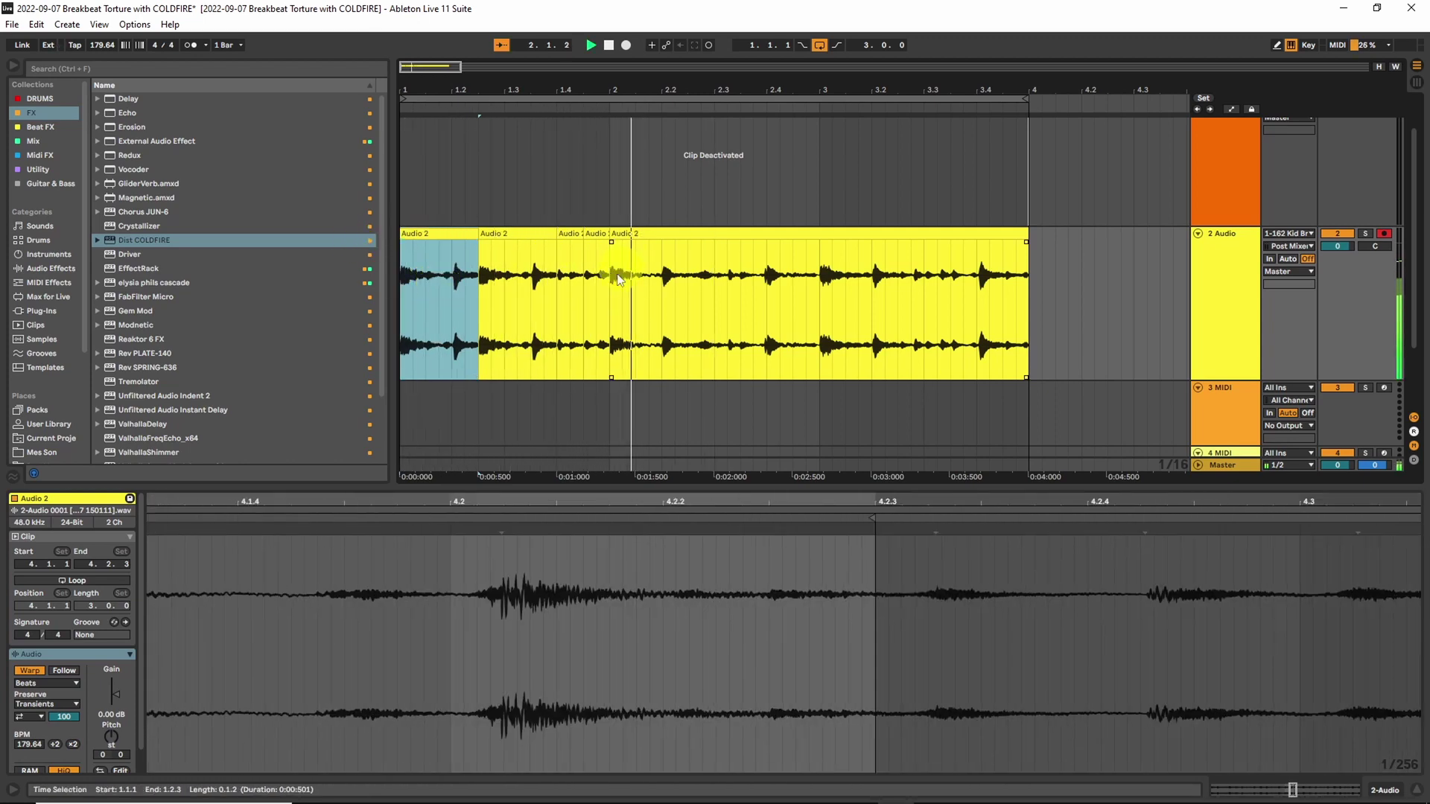
key("space")
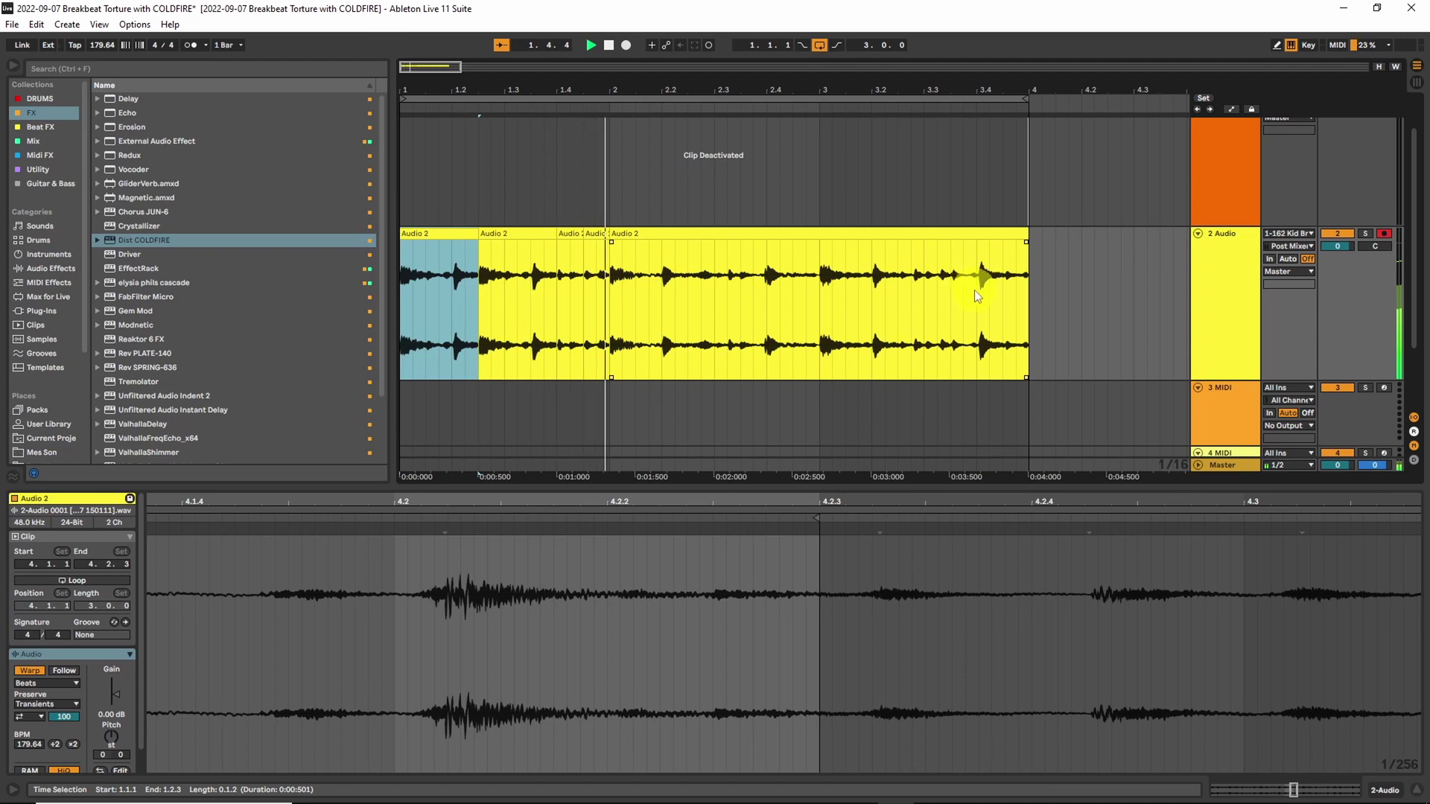
- Copy the final beat of bar 3, starting at 3.4.1, to 2.2.1 and audition it from bar 2
left_click_drag(974, 289, 1032, 305)
key("space")
left_click(659, 289)
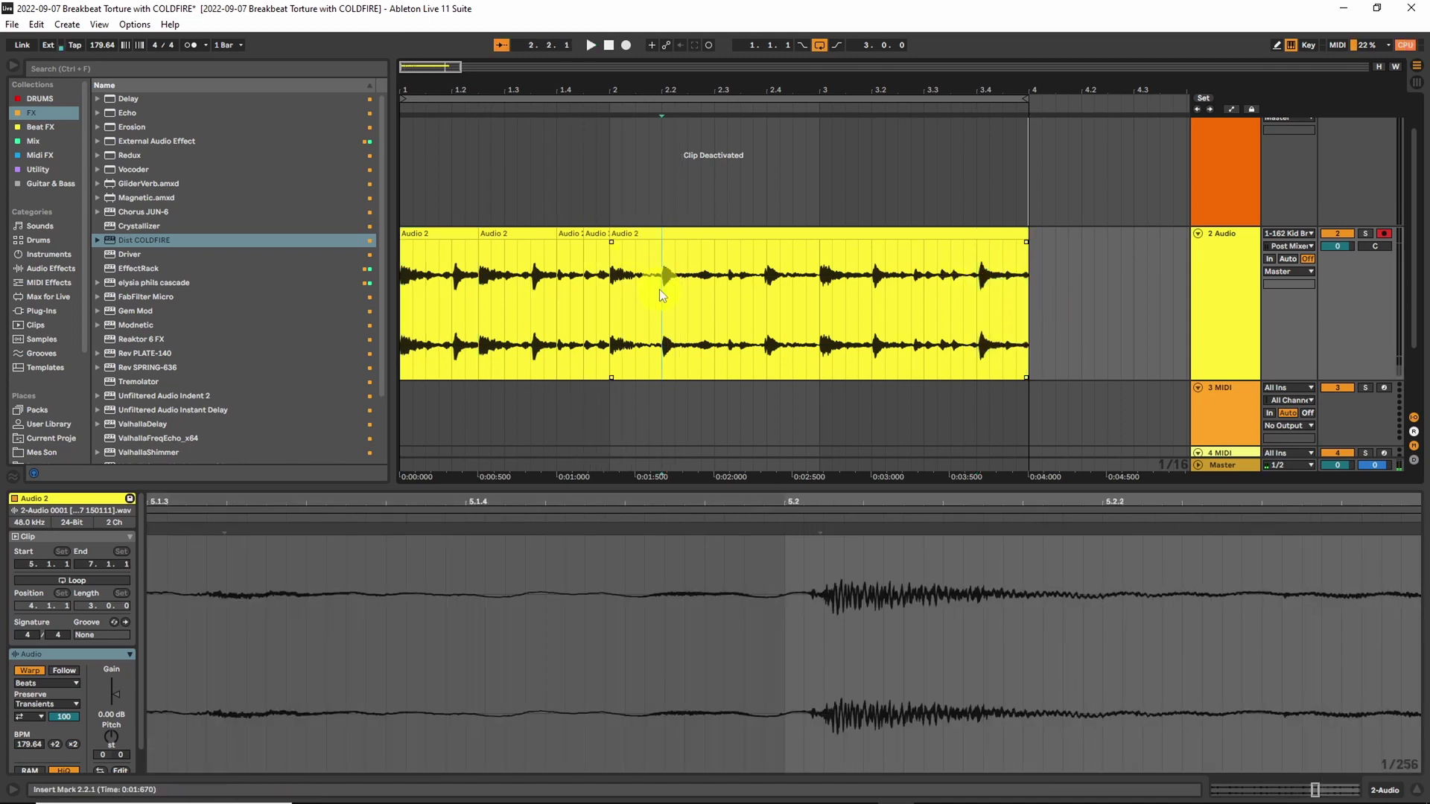
key("ctrl+v")
left_click(611, 275)
key("space")
left_click(668, 244, "shift")
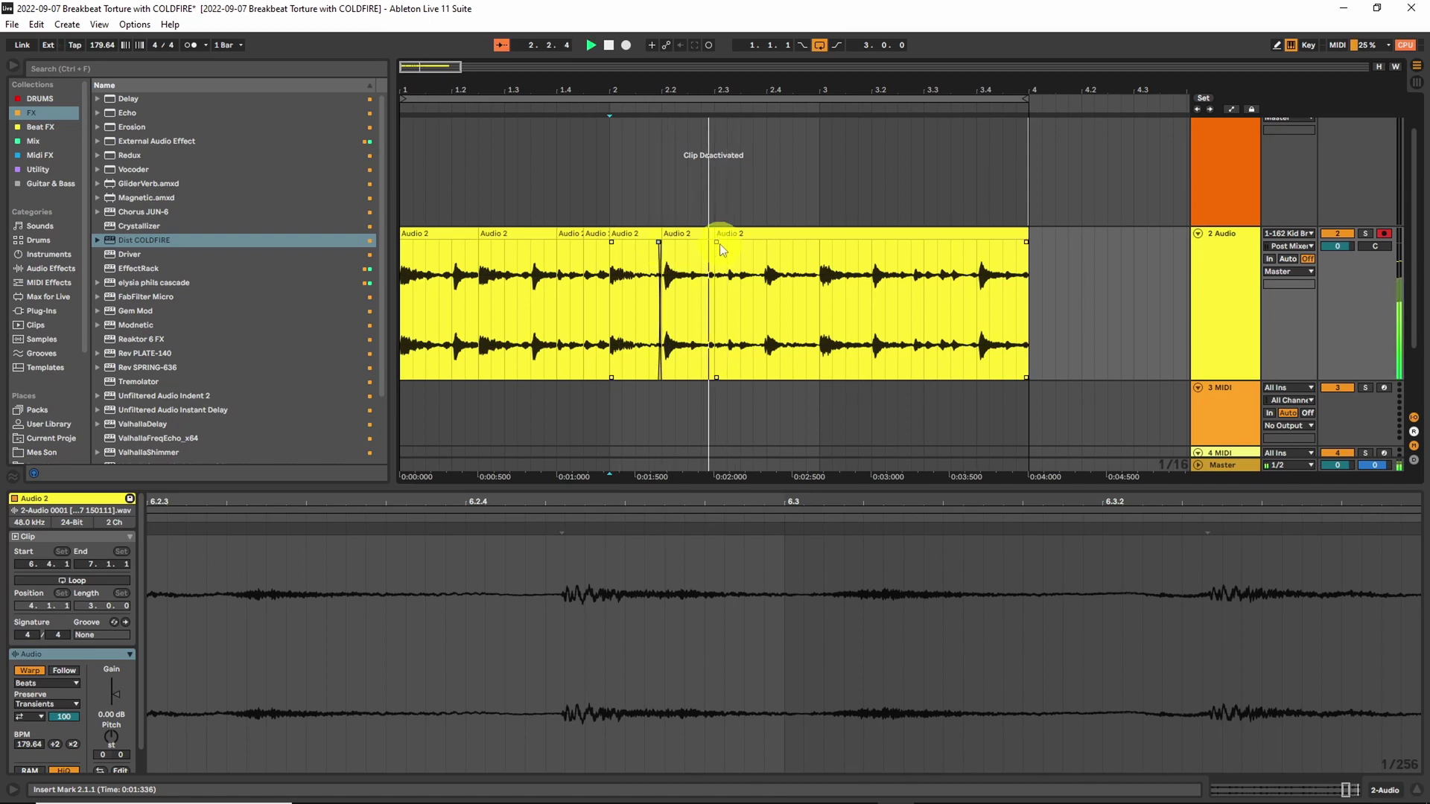
key("space")
- Duplicate the section 2.2.1–2.3.3 so it fills the rest of bar 2, and audition the change
left_click_drag(662, 274, 740, 255)
key("space")
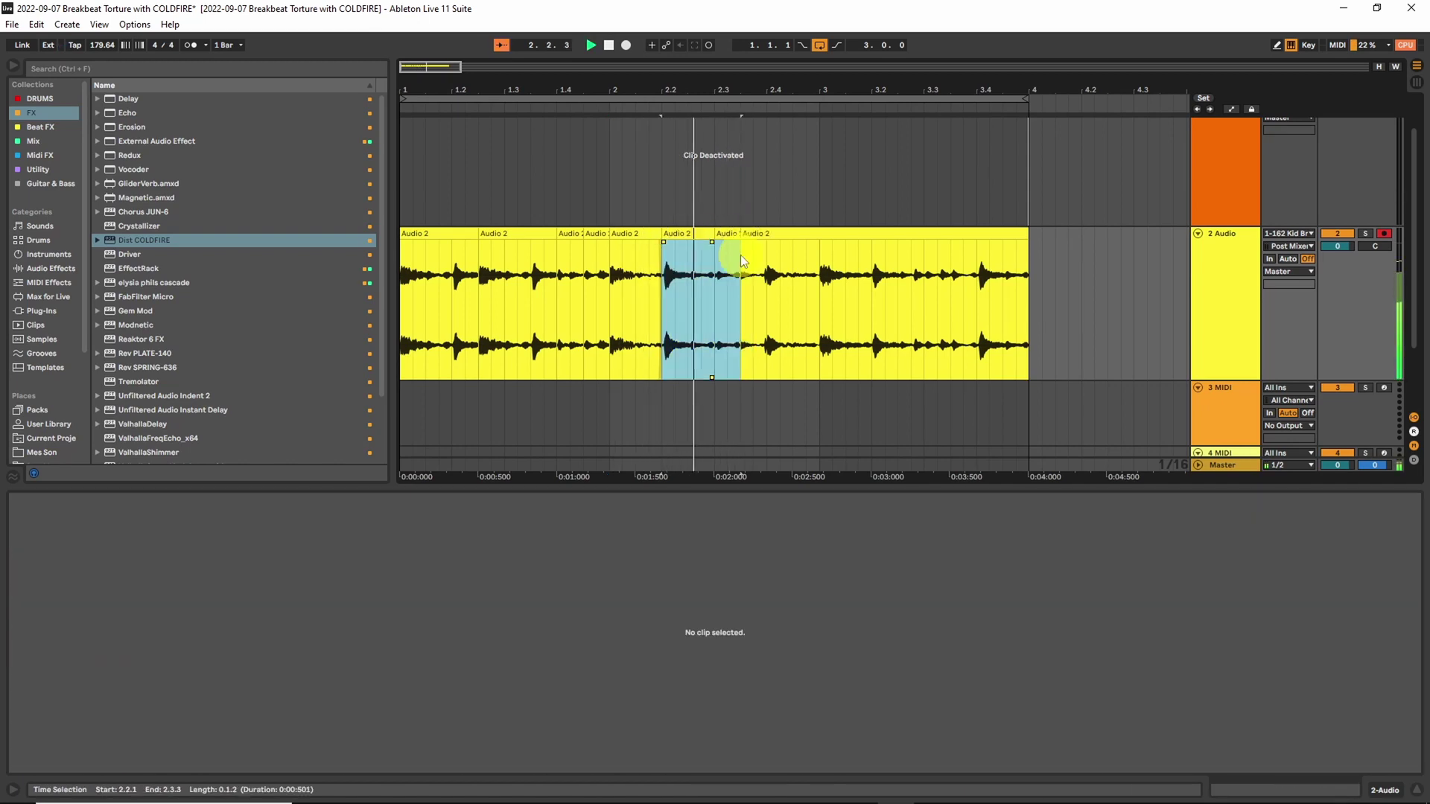
key("space")
left_click_drag(662, 283, 744, 270)
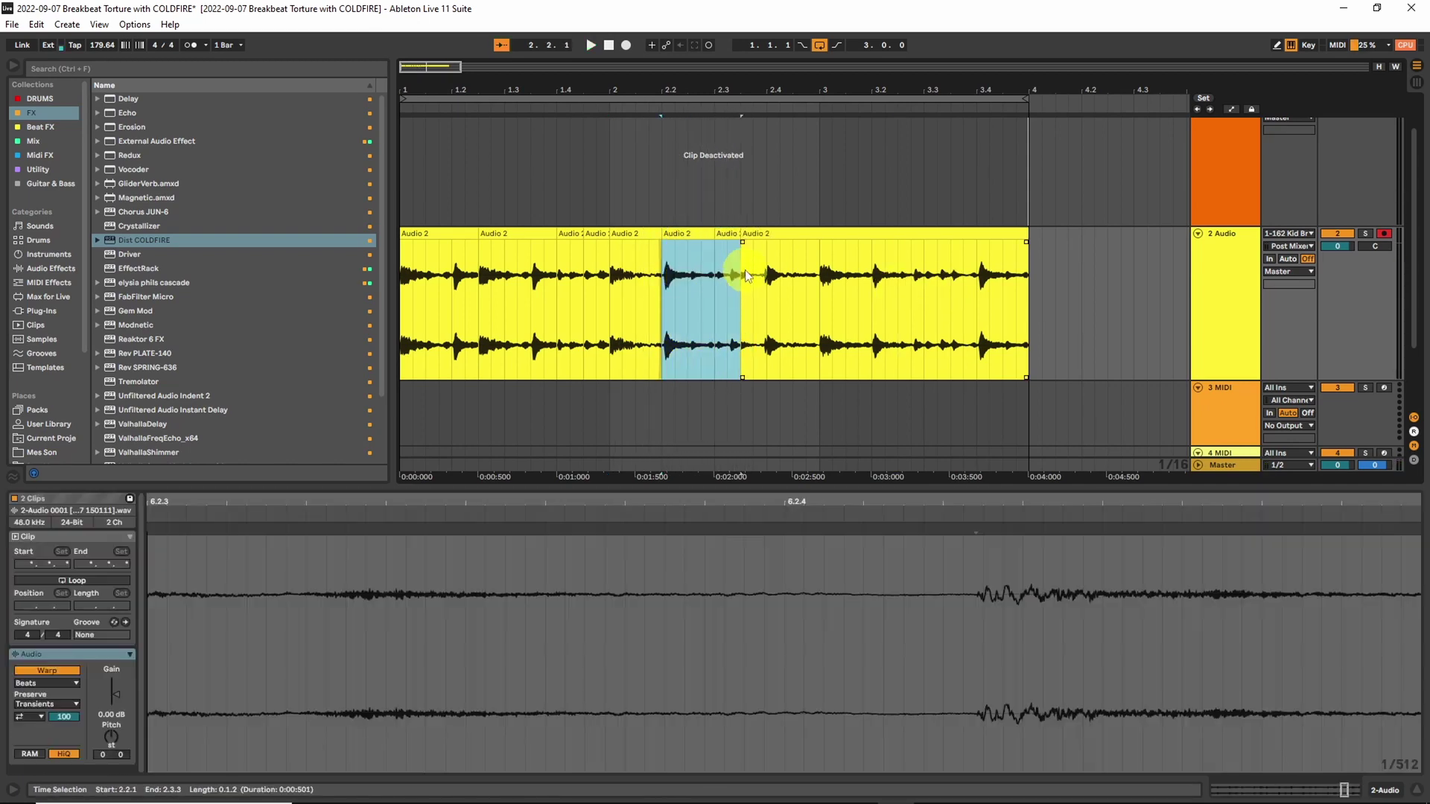
key("ctrl+d")
left_click(630, 234)
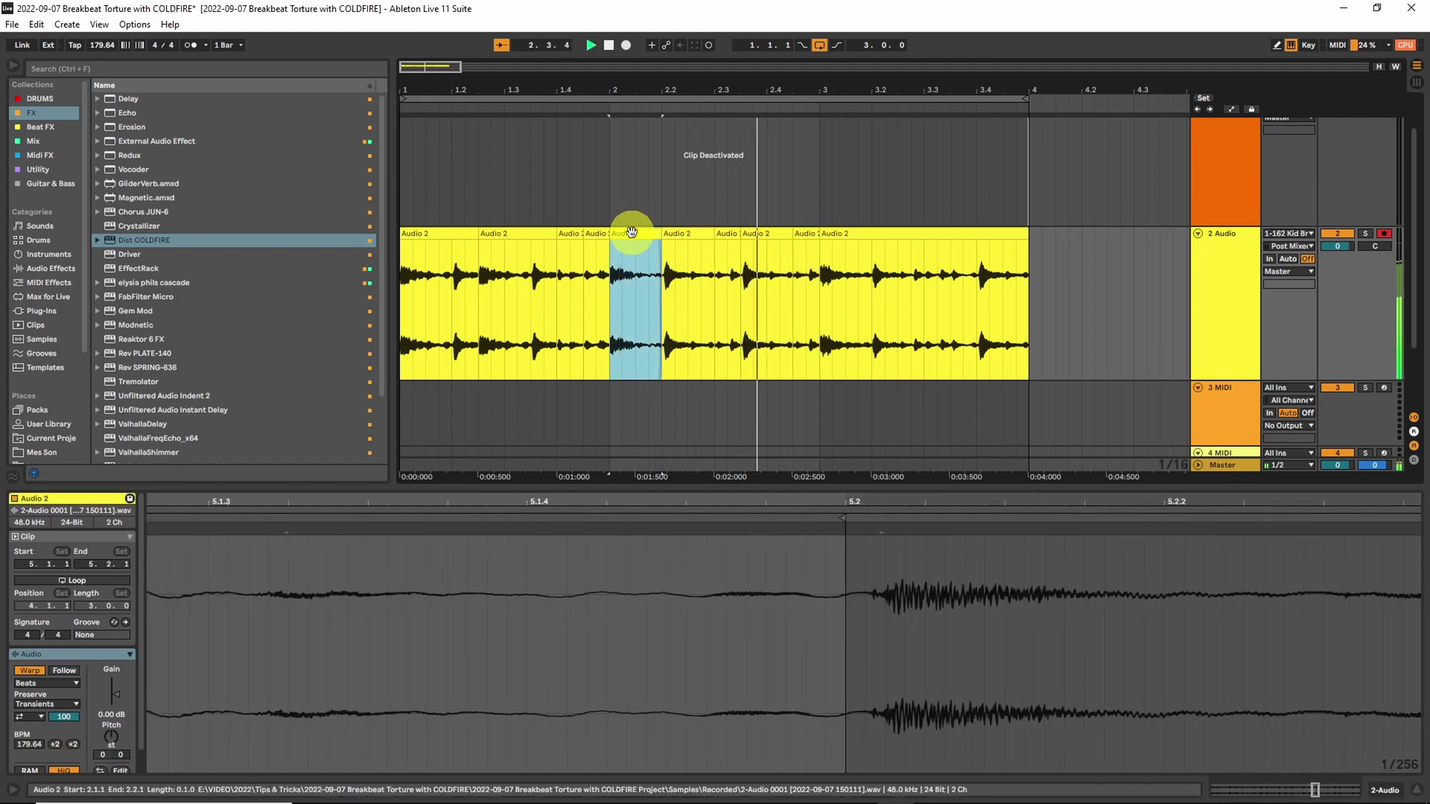
key("space")
key("space")
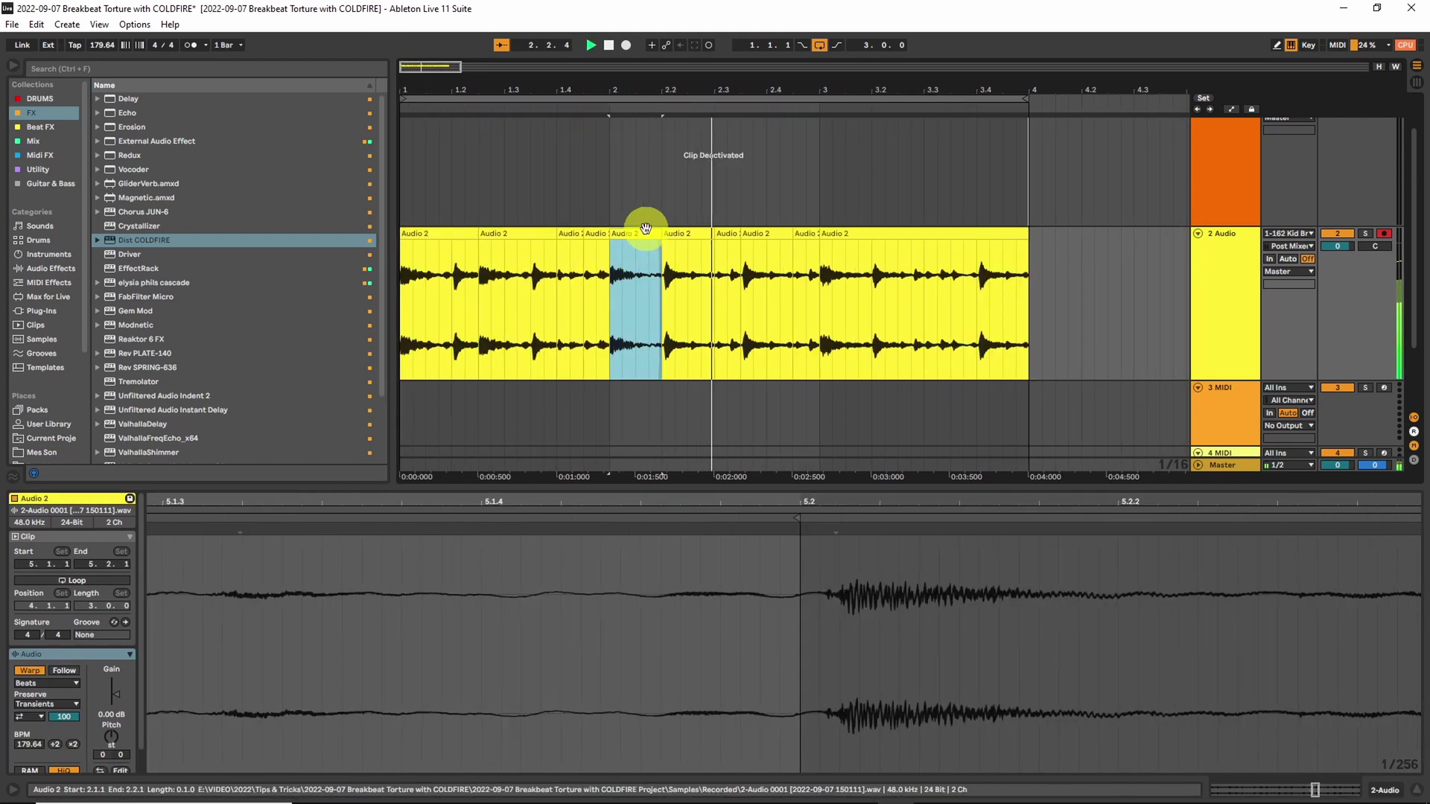
- Duplicate the kick slice 3.1.1–3.1.4 three times in a row to make a stutter across bar 3
left_click_drag(774, 312, 815, 291)
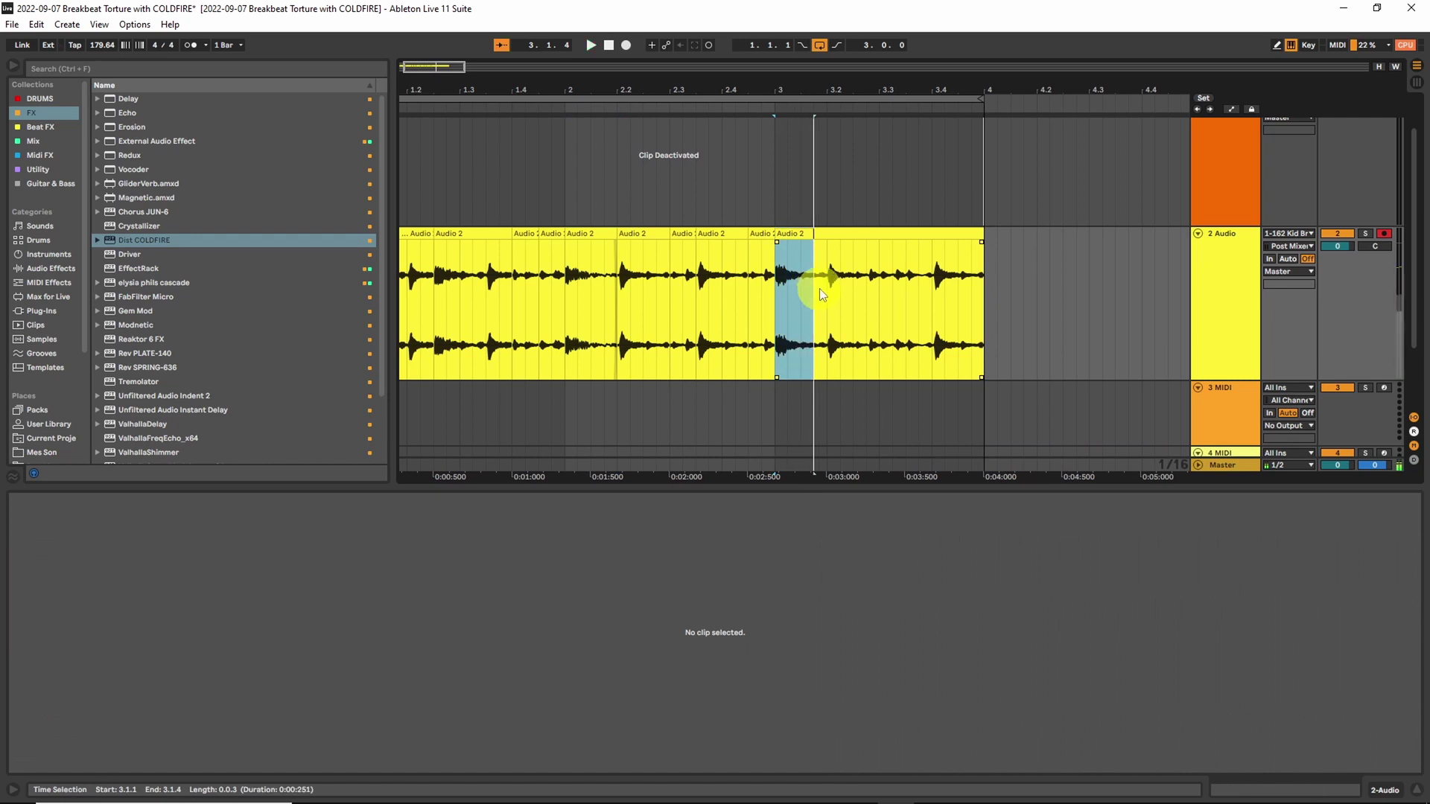
key("ctrl+d")
key("ctrl+d")
key("ctrl+d")
left_click(784, 232)
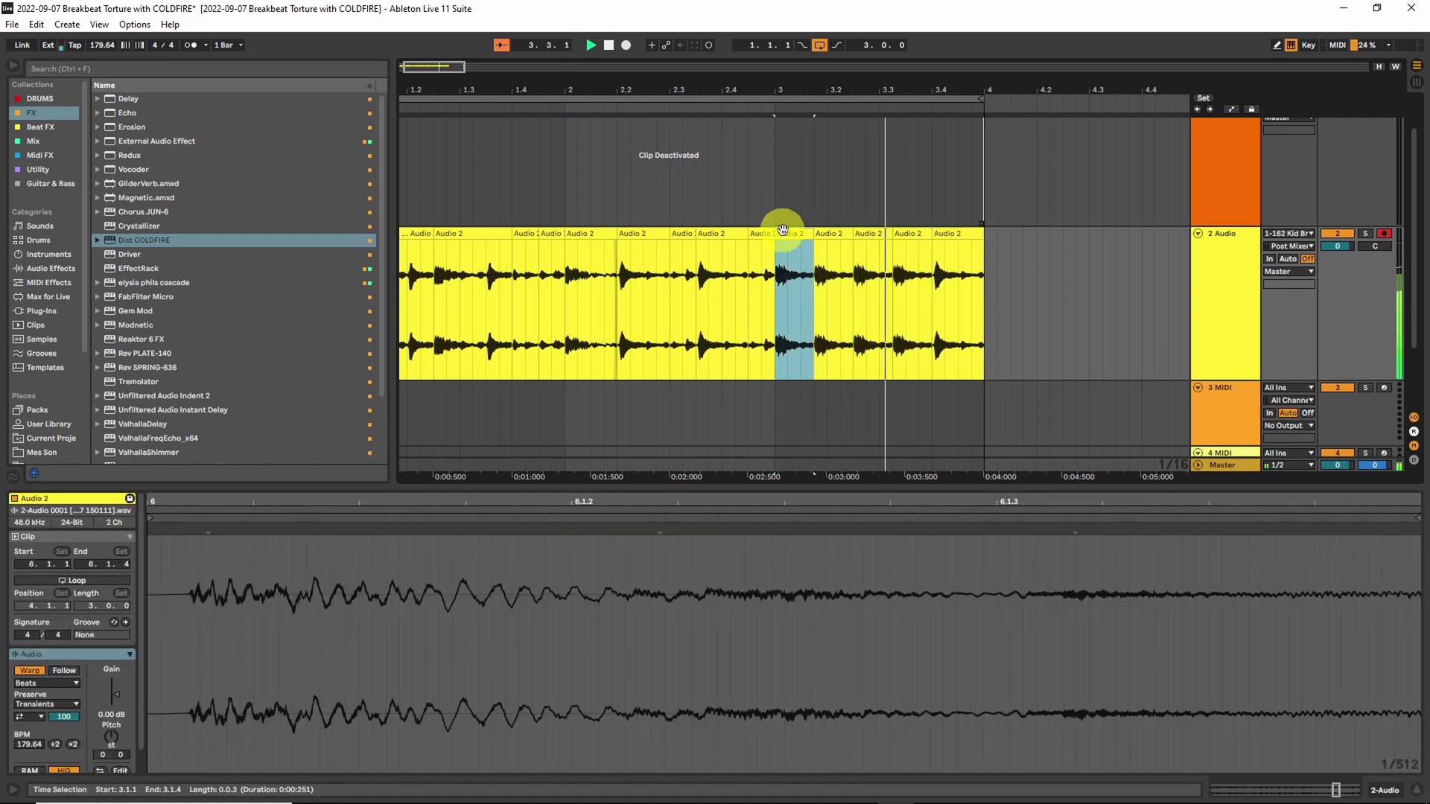
left_click_drag(419, 67, 463, 138)
- Duplicate all of bar 3 into bar 4 and extend the arrangement loop to four bars
left_click(685, 304)
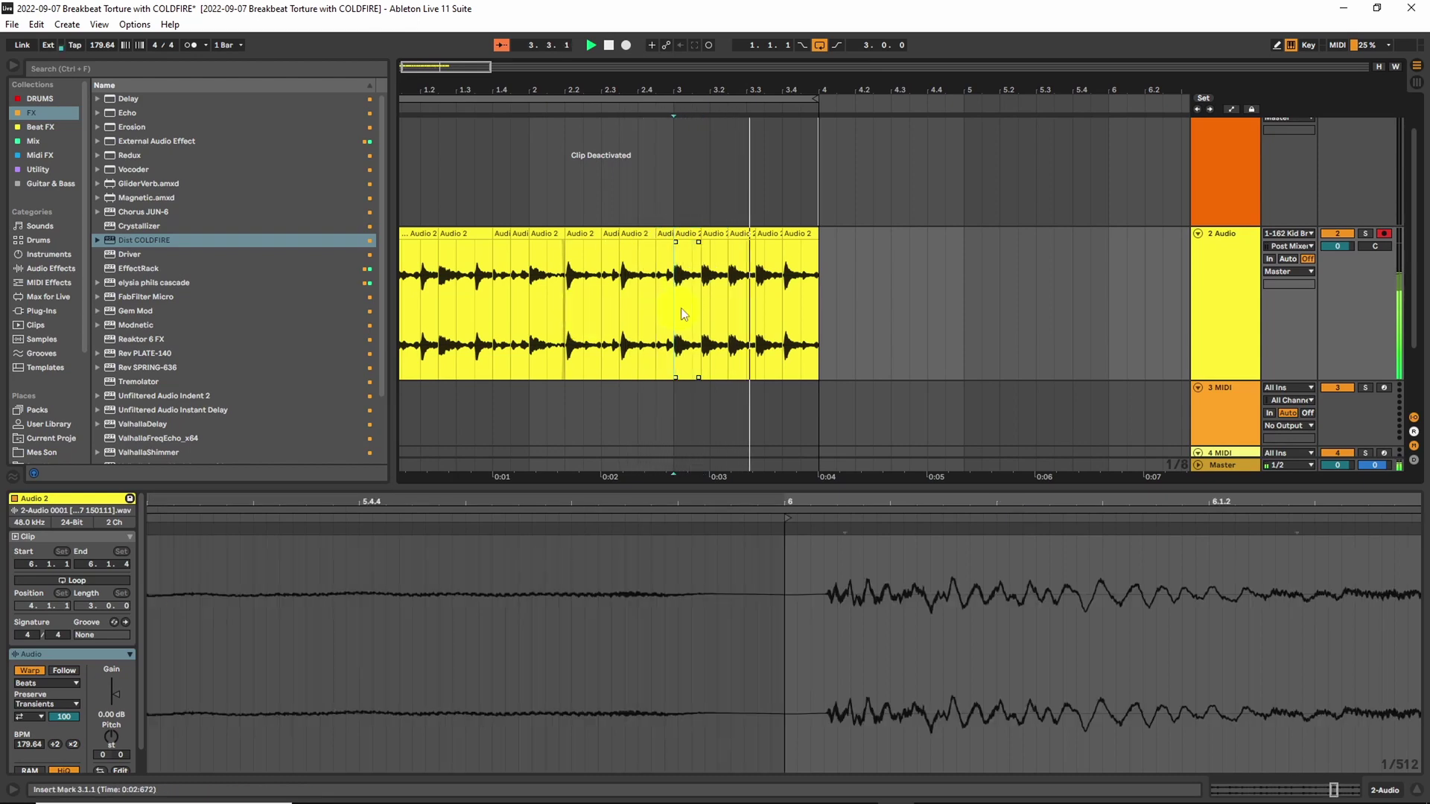
left_click_drag(680, 307, 823, 288)
key("ctrl+d")
left_click(584, 229)
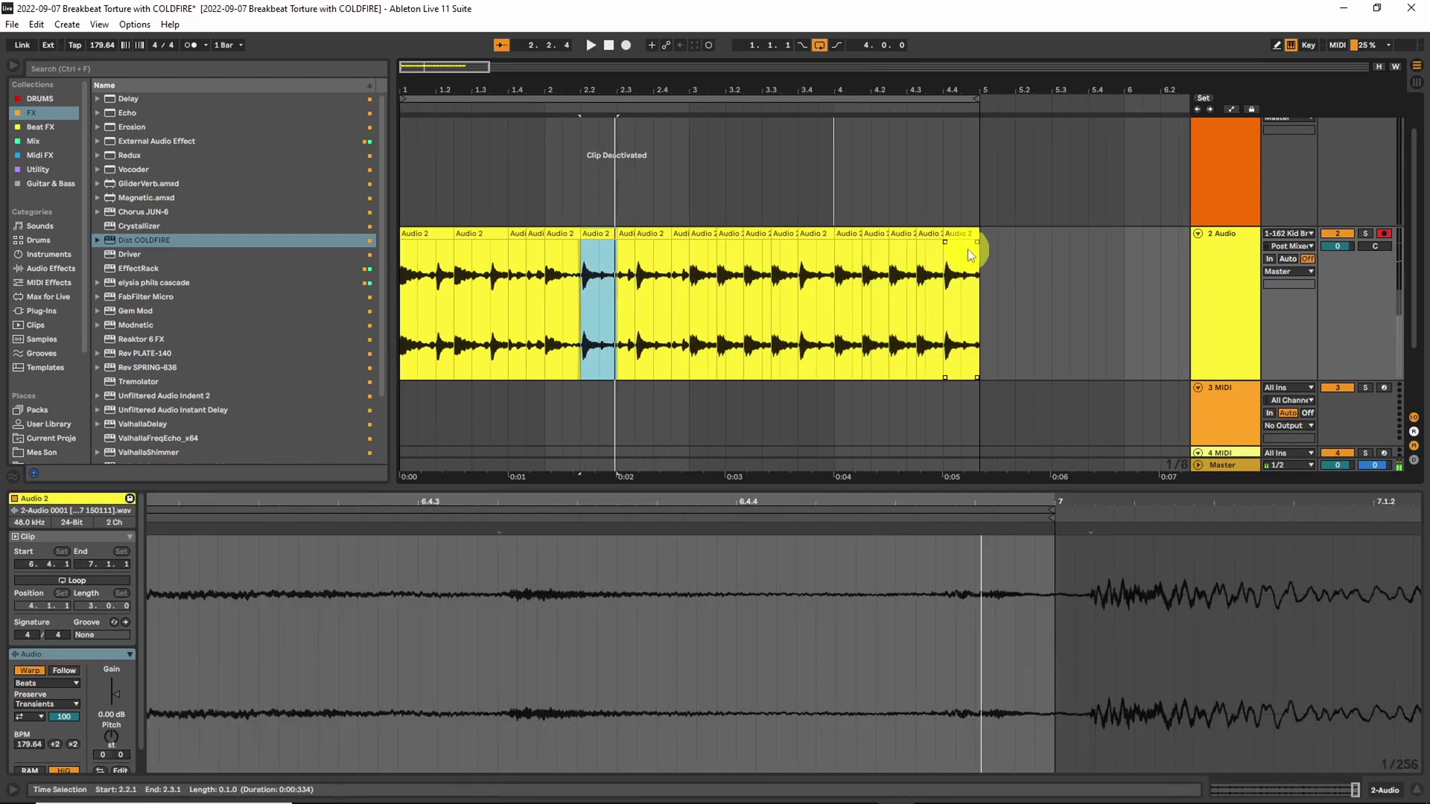
- Turn off Warp on the last slice and on all the other slices of the rearranged break
left_click(955, 237)
left_click(30, 671)
left_click(213, 632)
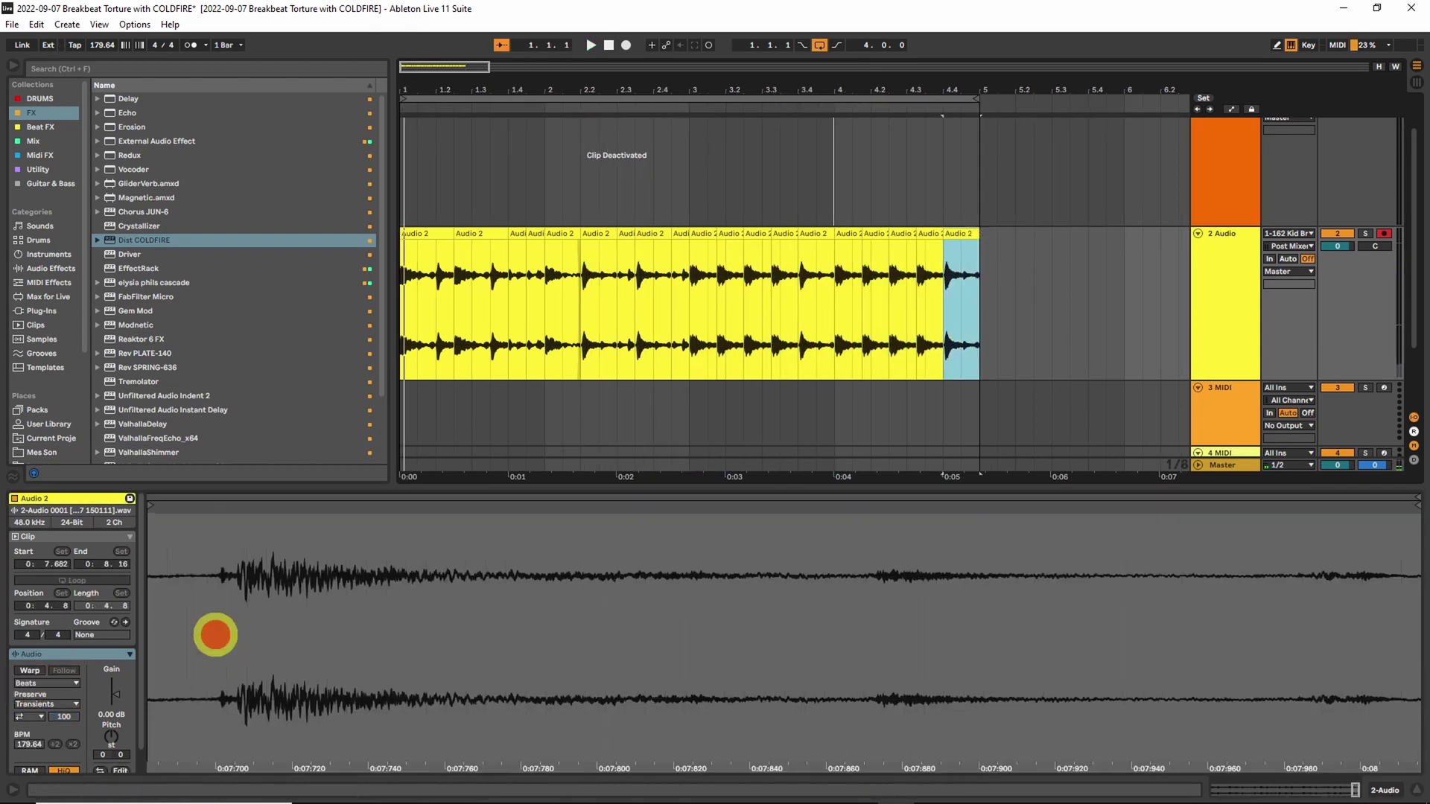
left_click_drag(942, 269, 370, 276)
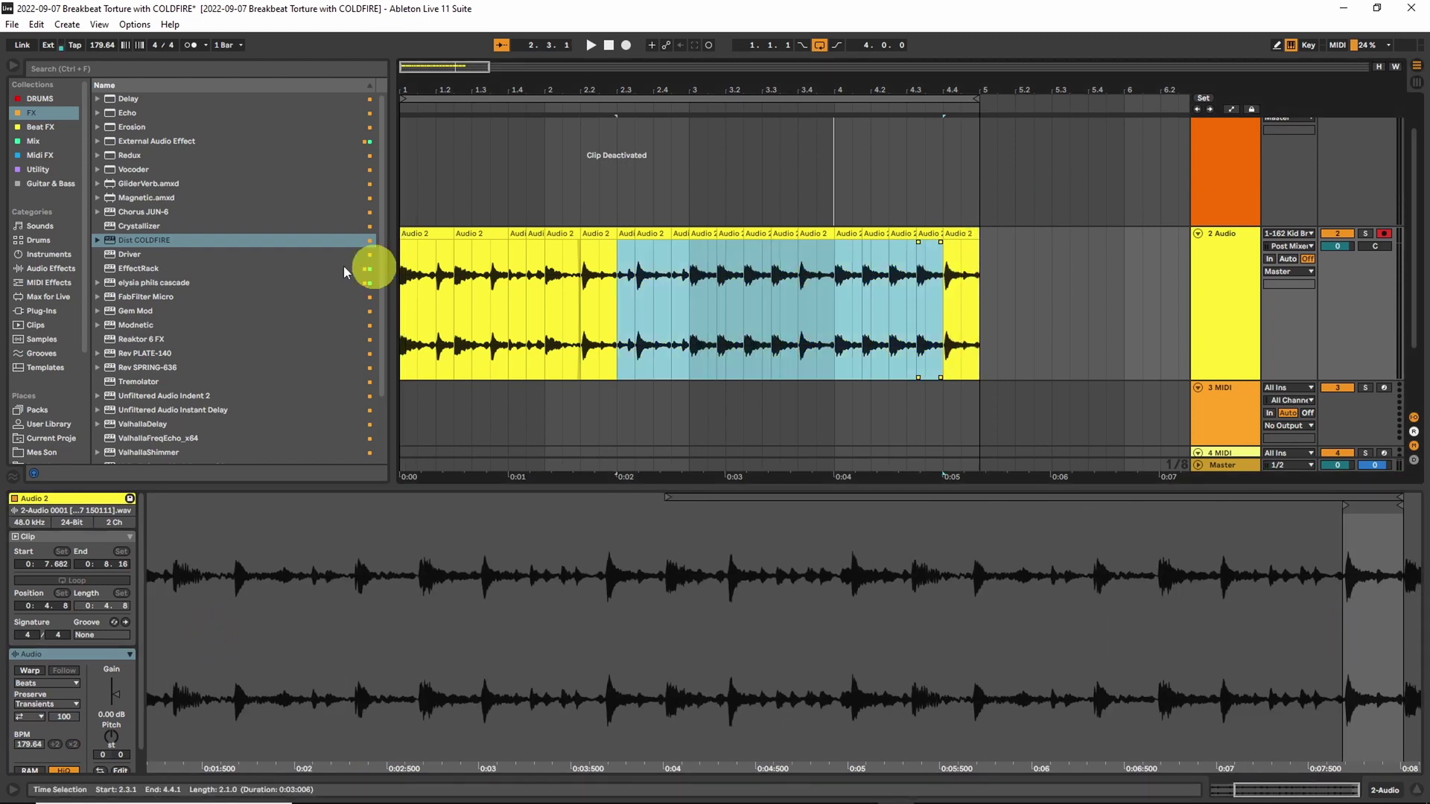
left_click(20, 670)
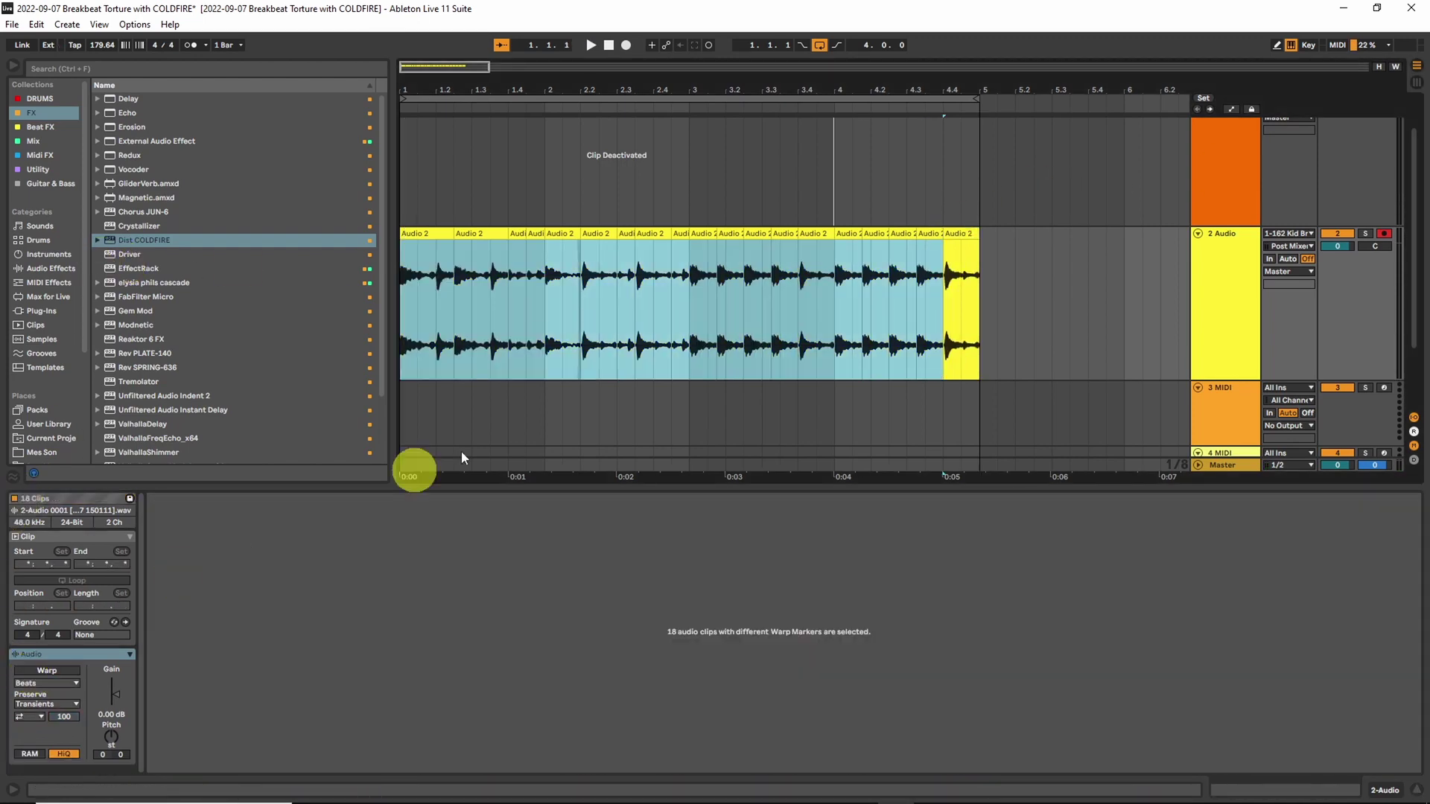
- Audition the last slice at 4.4.1 and move its start back to about 5.26 s in the recording
left_click(943, 238)
key("space")
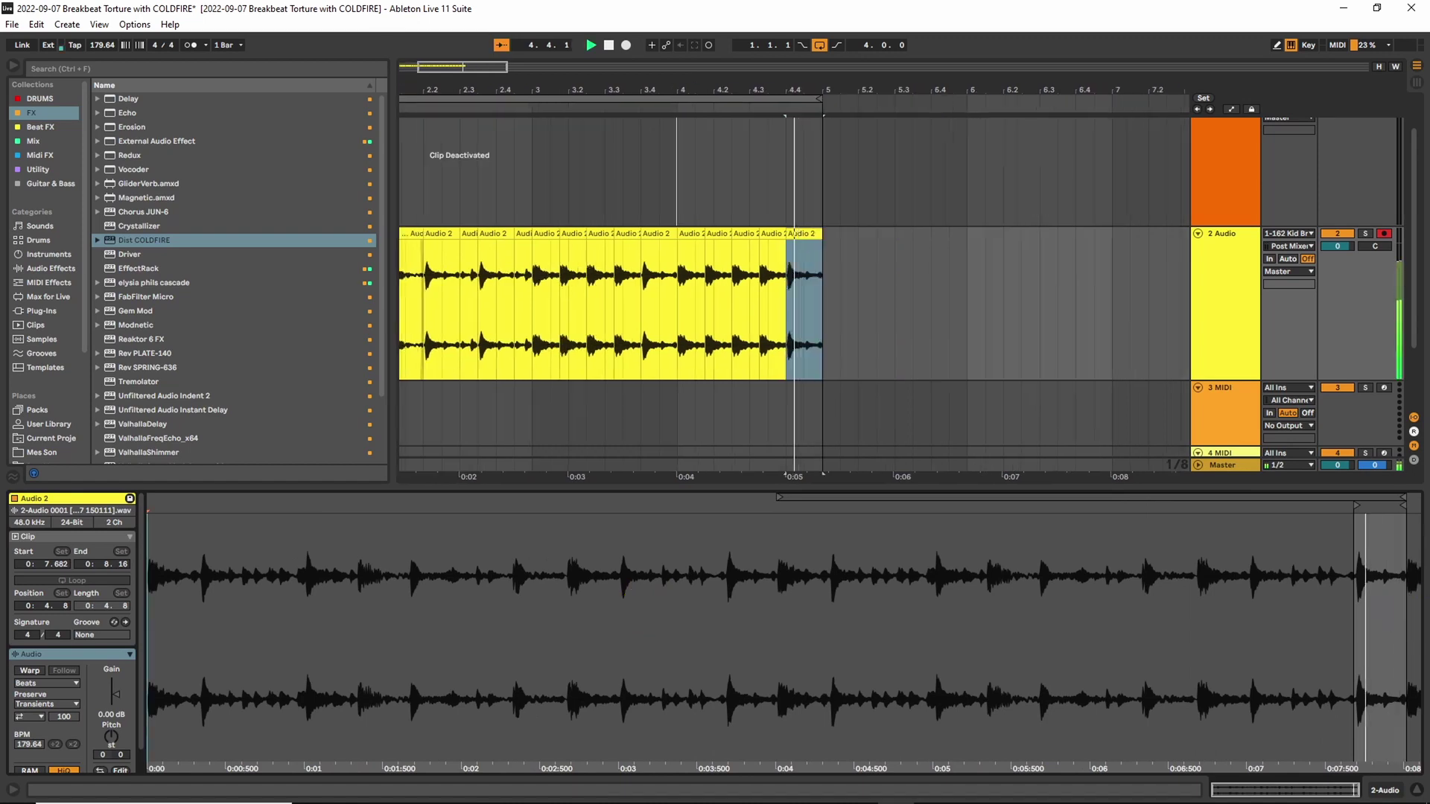
key("space")
mouse_move(1355, 505)
left_mouse_down()
mouse_move(1197, 517)
mouse_move(937, 491)
left_mouse_up()
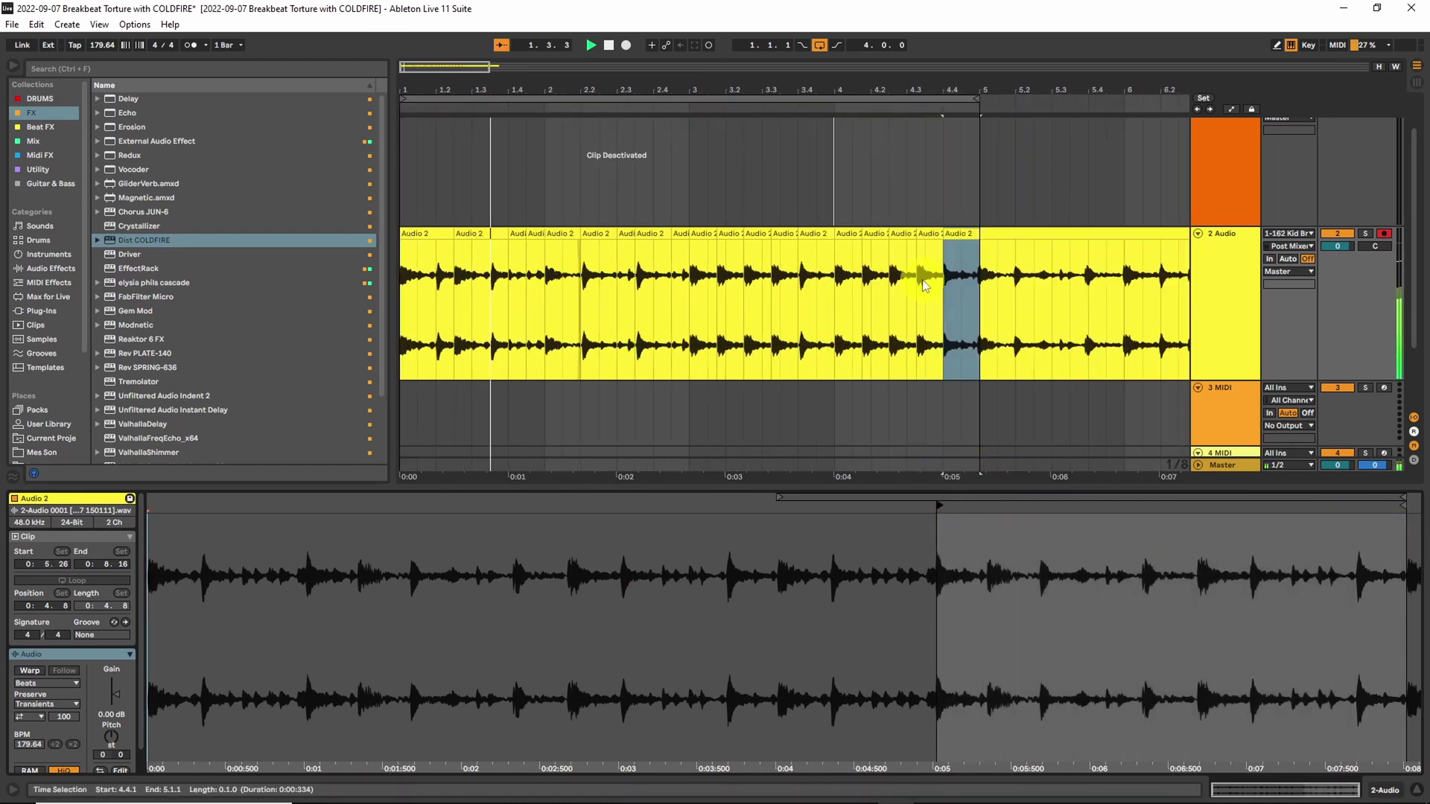
mouse_move(421, 60)
left_mouse_down()
mouse_move(444, 69)
mouse_move(414, 39)
left_mouse_up()
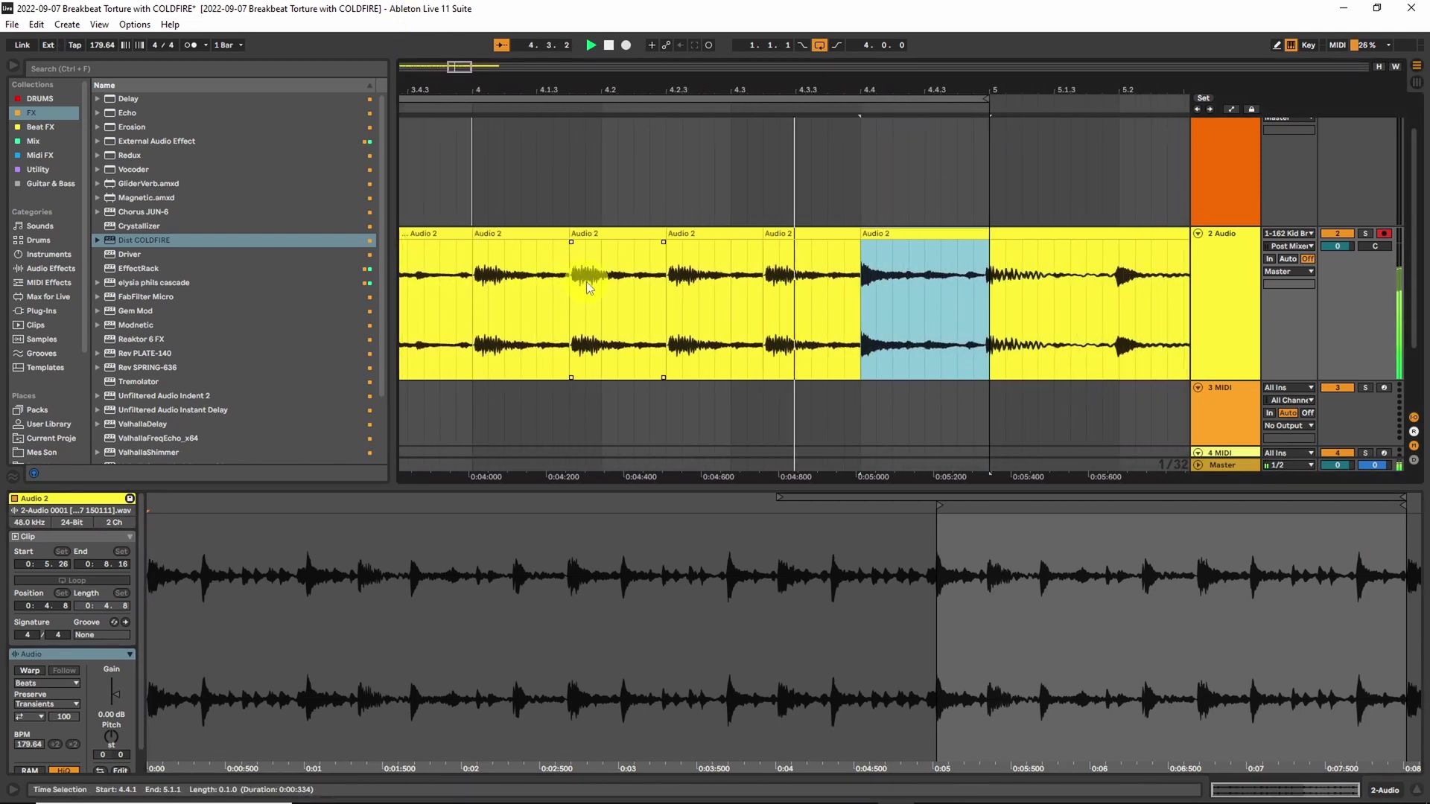
- Fine-tune the last slice's start to about 5.24 s and adjust the fade at its 4.4.1 edge
key("space")
left_click(810, 236)
mouse_move(192, 585)
left_mouse_down()
mouse_move(182, 596)
mouse_move(648, 577)
mouse_move(697, 535)
mouse_move(676, 508)
left_mouse_up()
left_click_drag(774, 242, 758, 244)
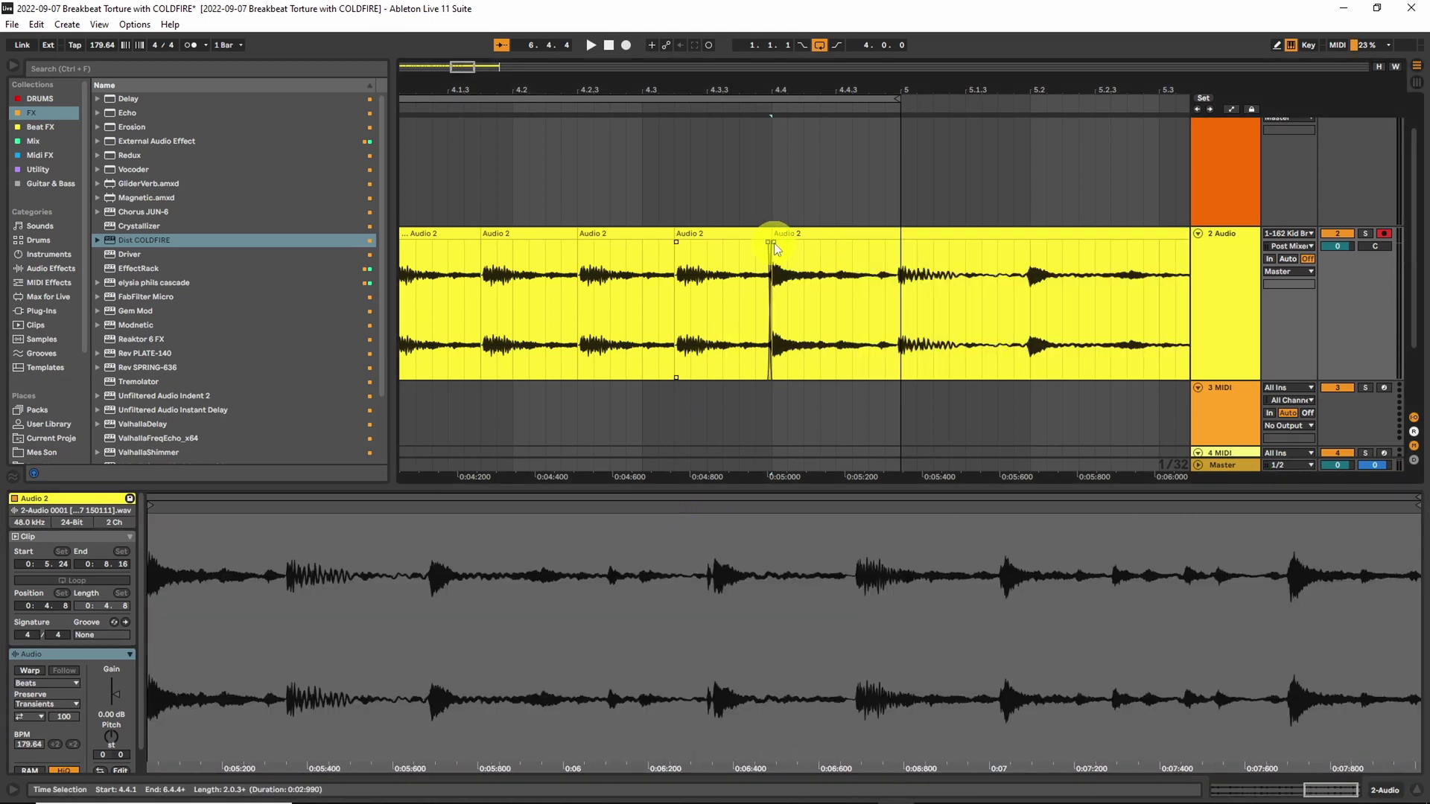
- Start playback and add Dist COLDFIRE to the 2 Audio track
left_click(1223, 260)
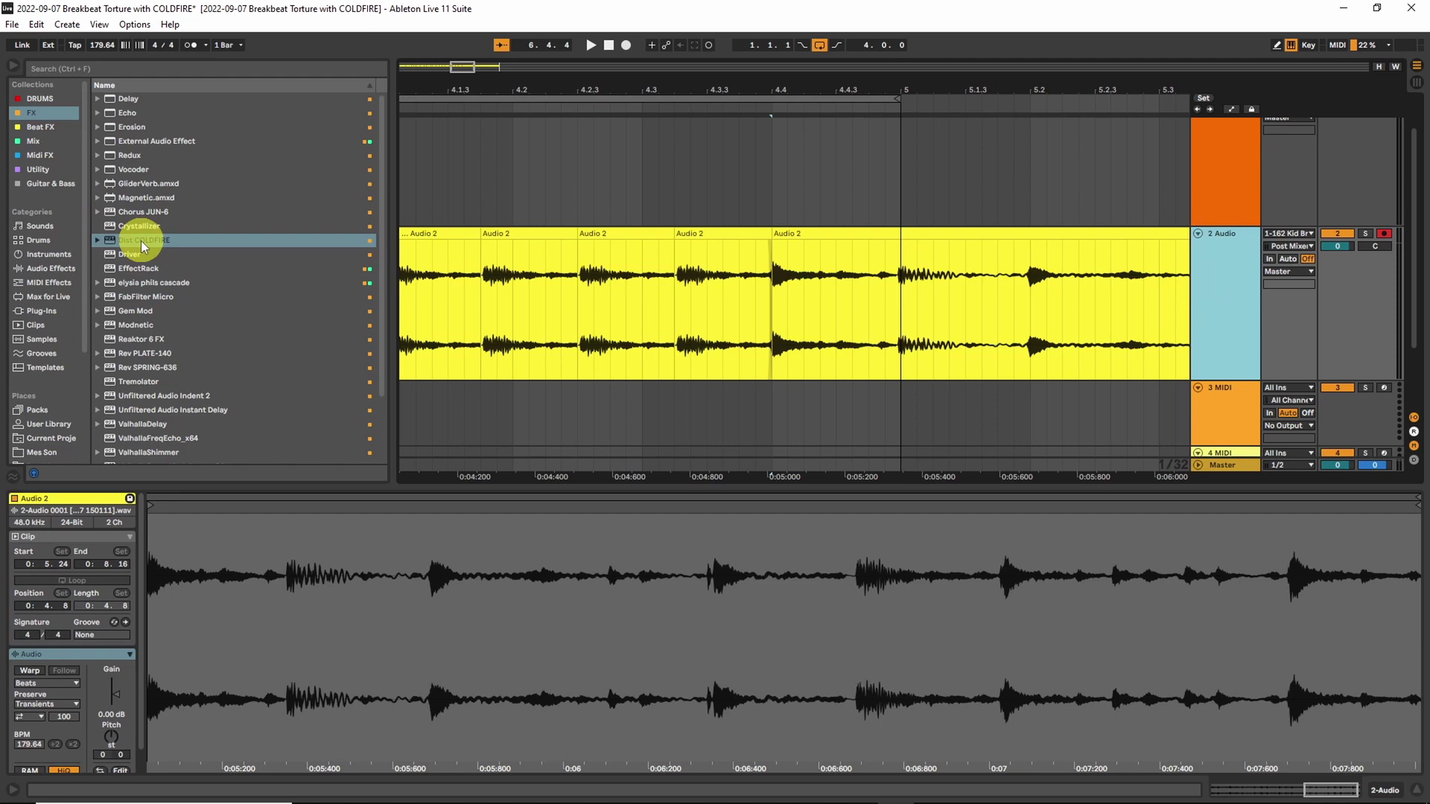
key("space")
double_click(140, 240)
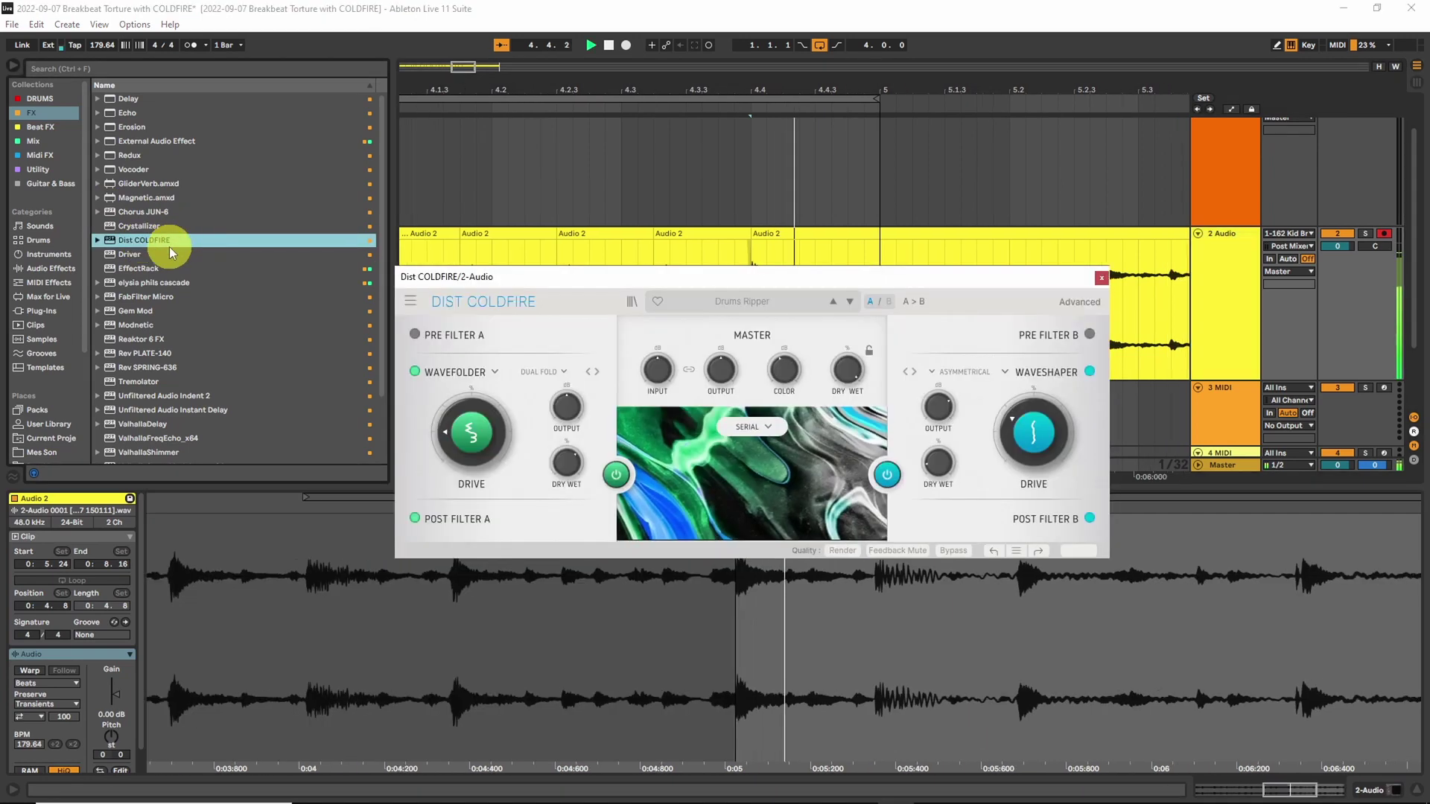
- Switch off the Waveshaper in COLDFIRE and set distortion A to Bit Crusher
left_click(1091, 372)
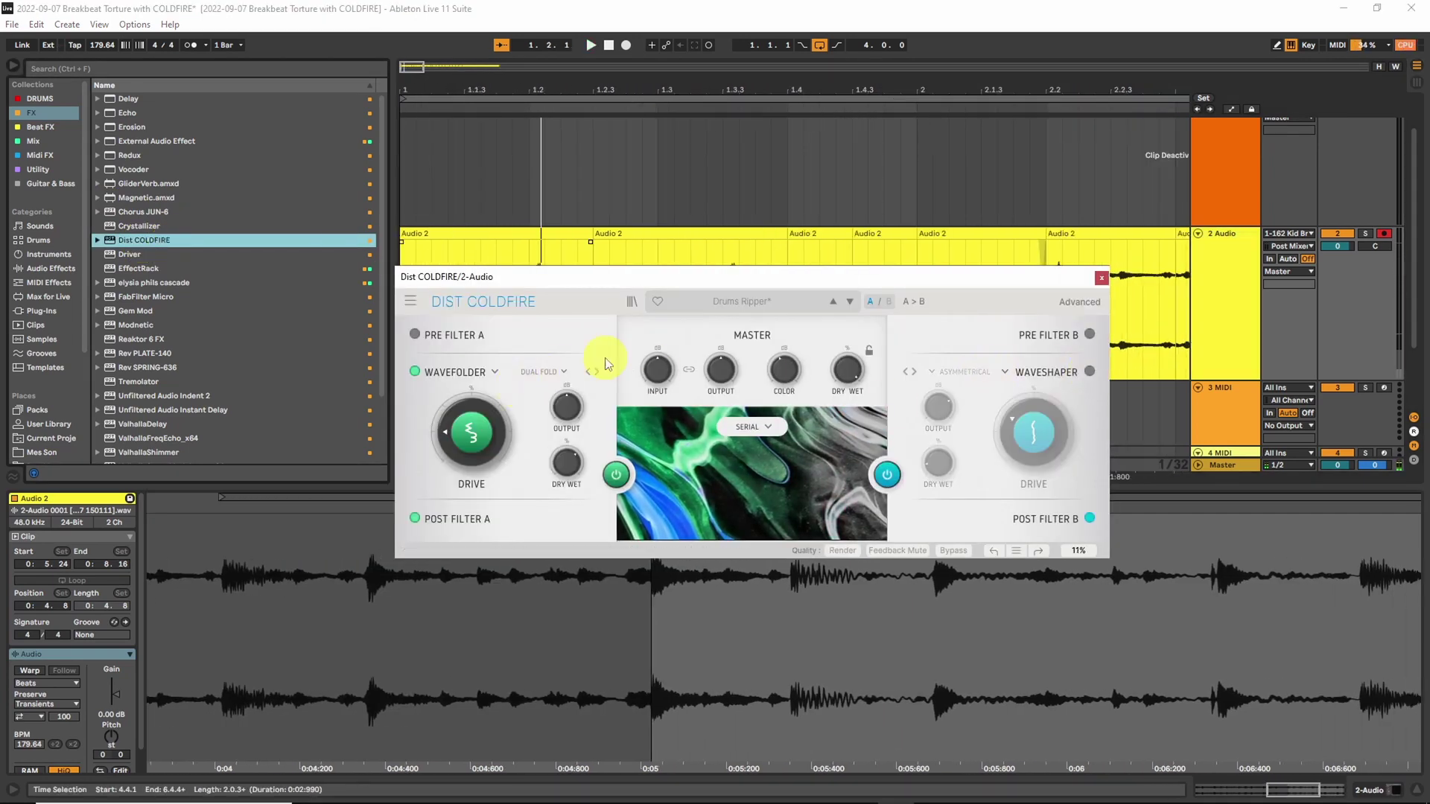
left_click(480, 379)
left_click(480, 378)
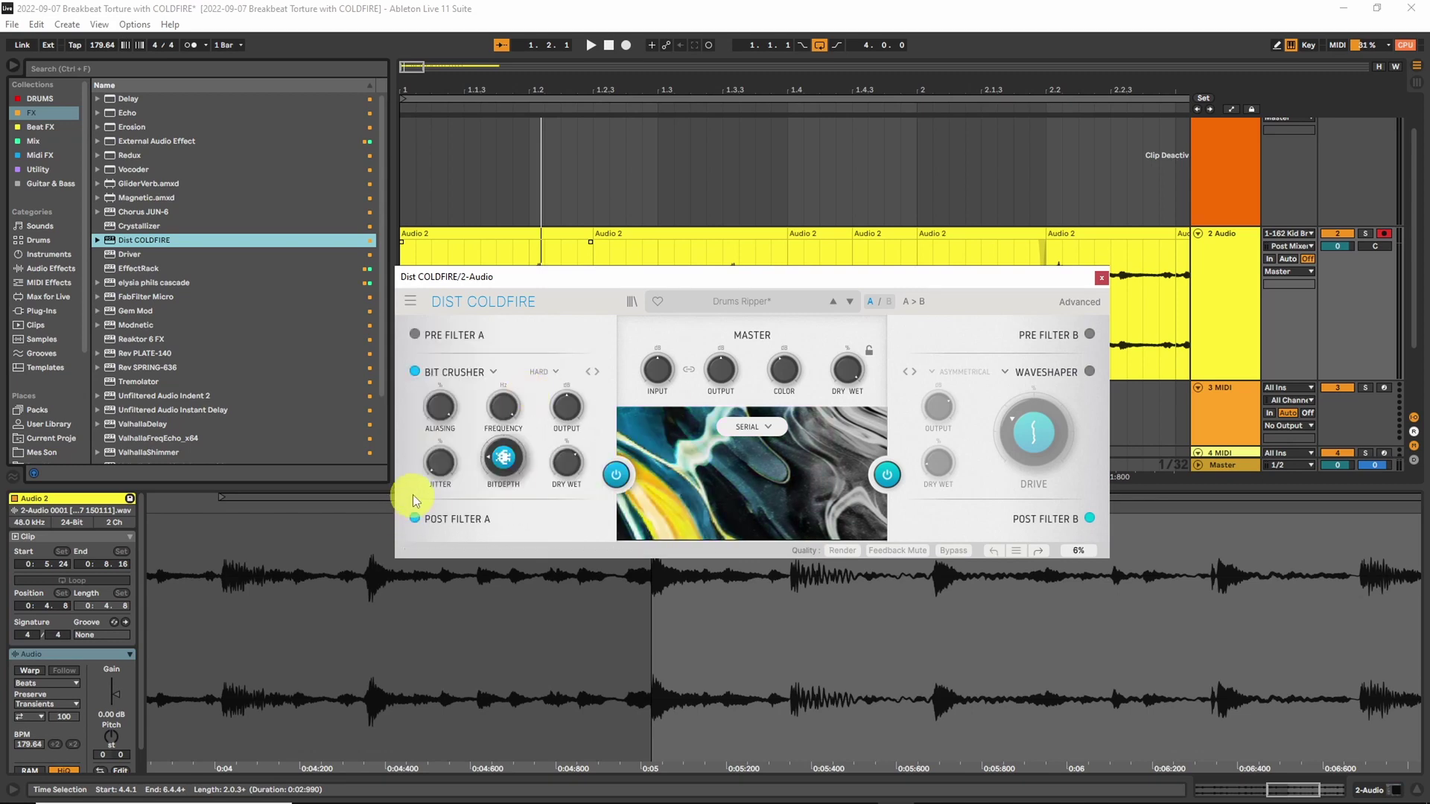
- Adjust the Bit Crusher's bit depth by ear and set its downsampling frequency to about 8113 Hz during playback
key("space")
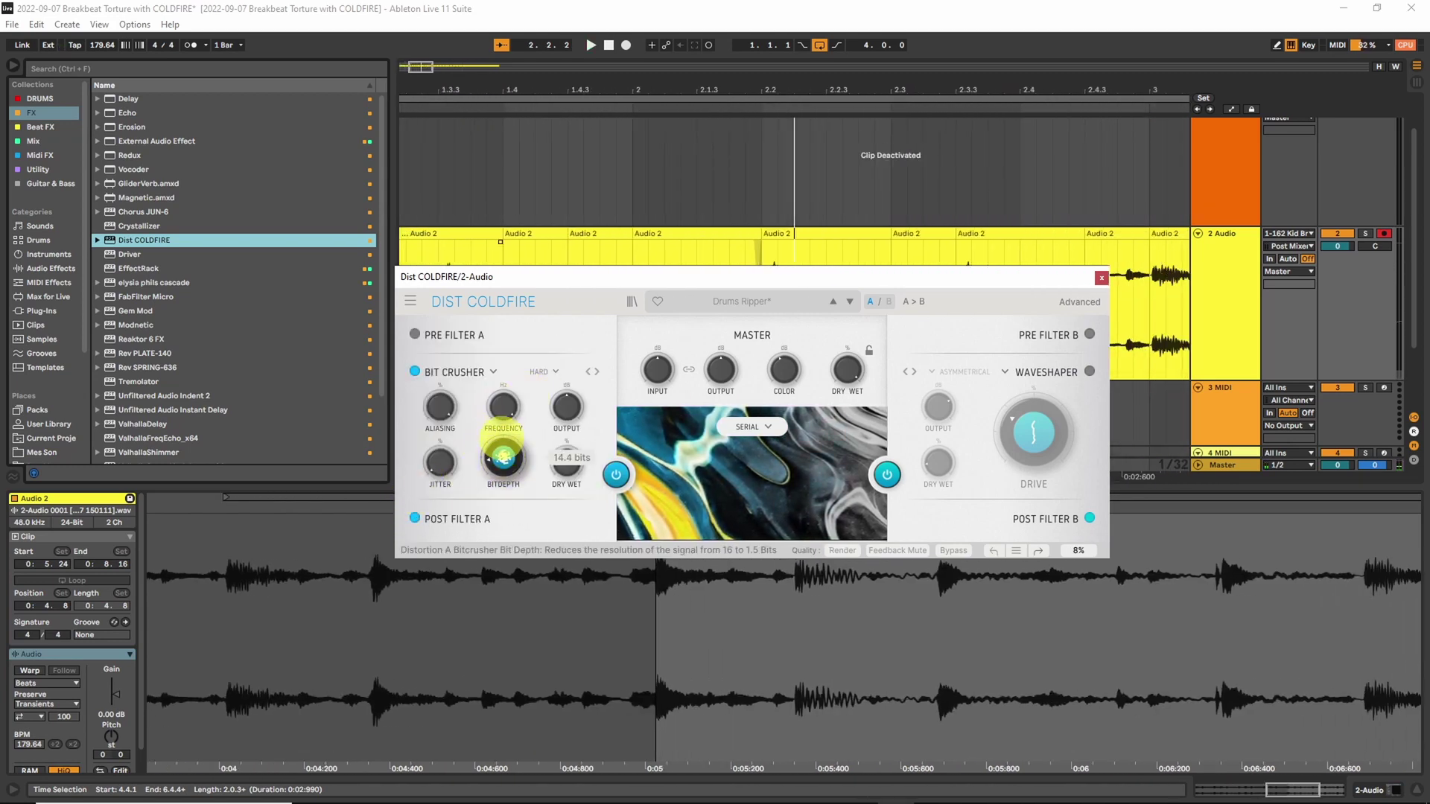
left_click_drag(503, 395, 500, 460)
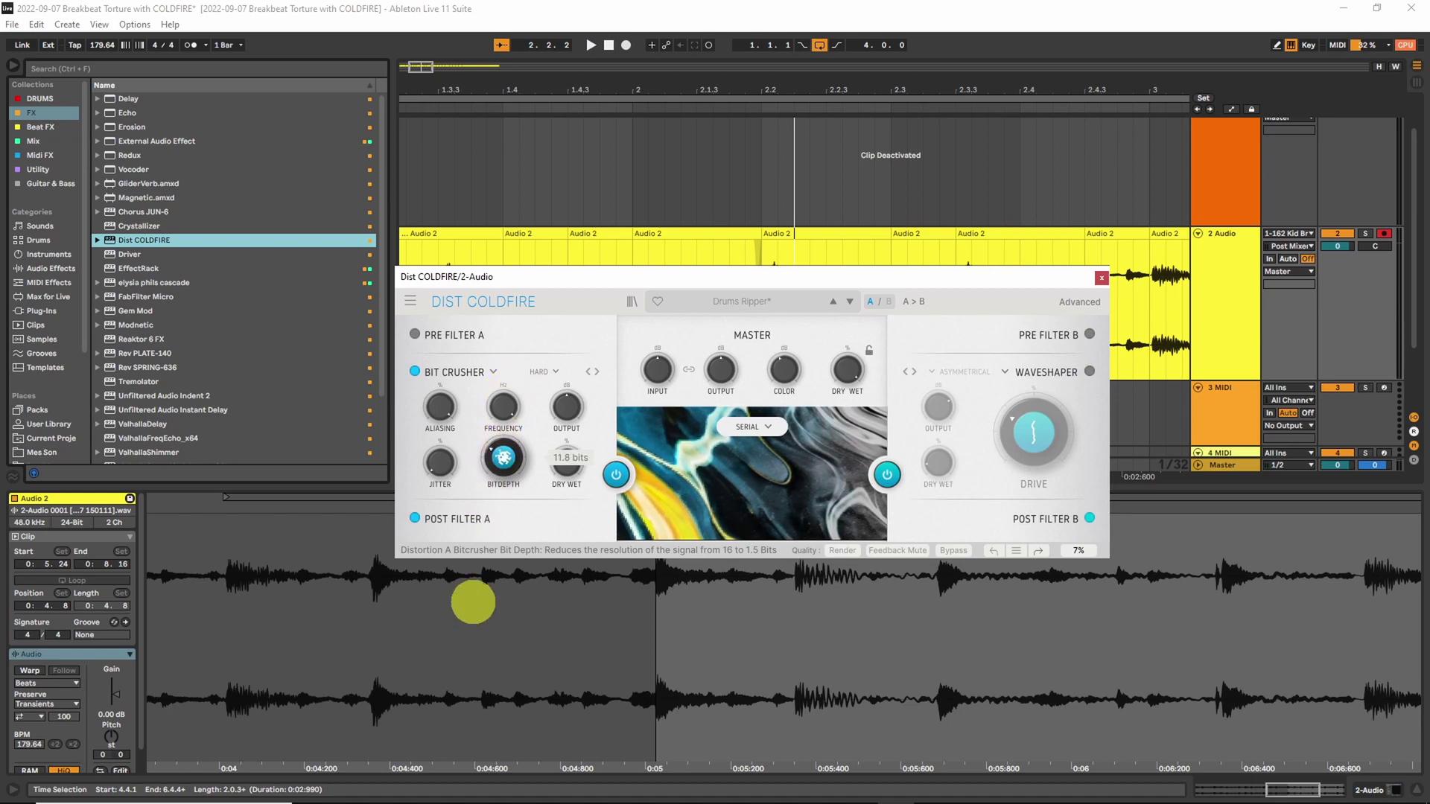
left_click_drag(467, 666, 500, 112)
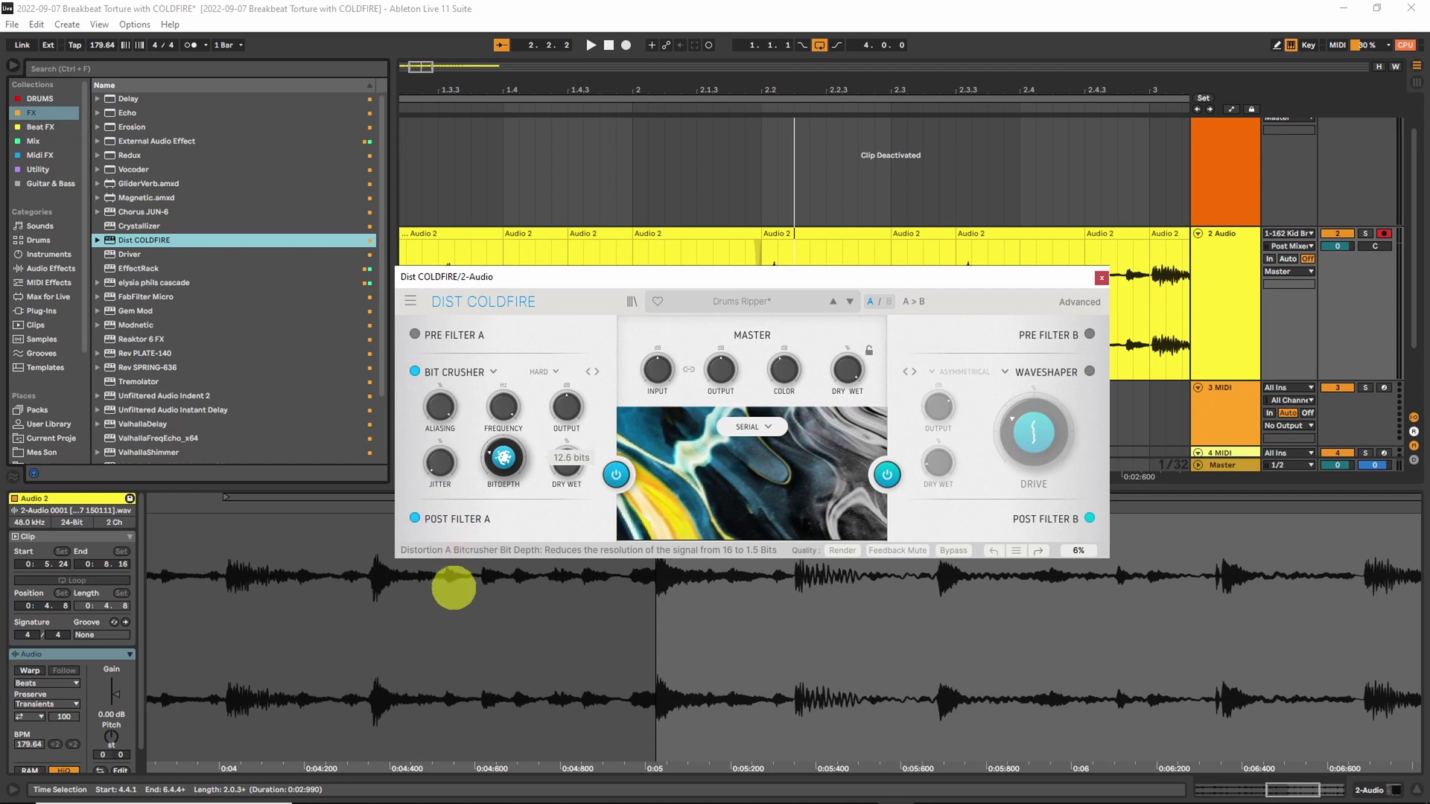
left_click_drag(457, 633, 437, 655)
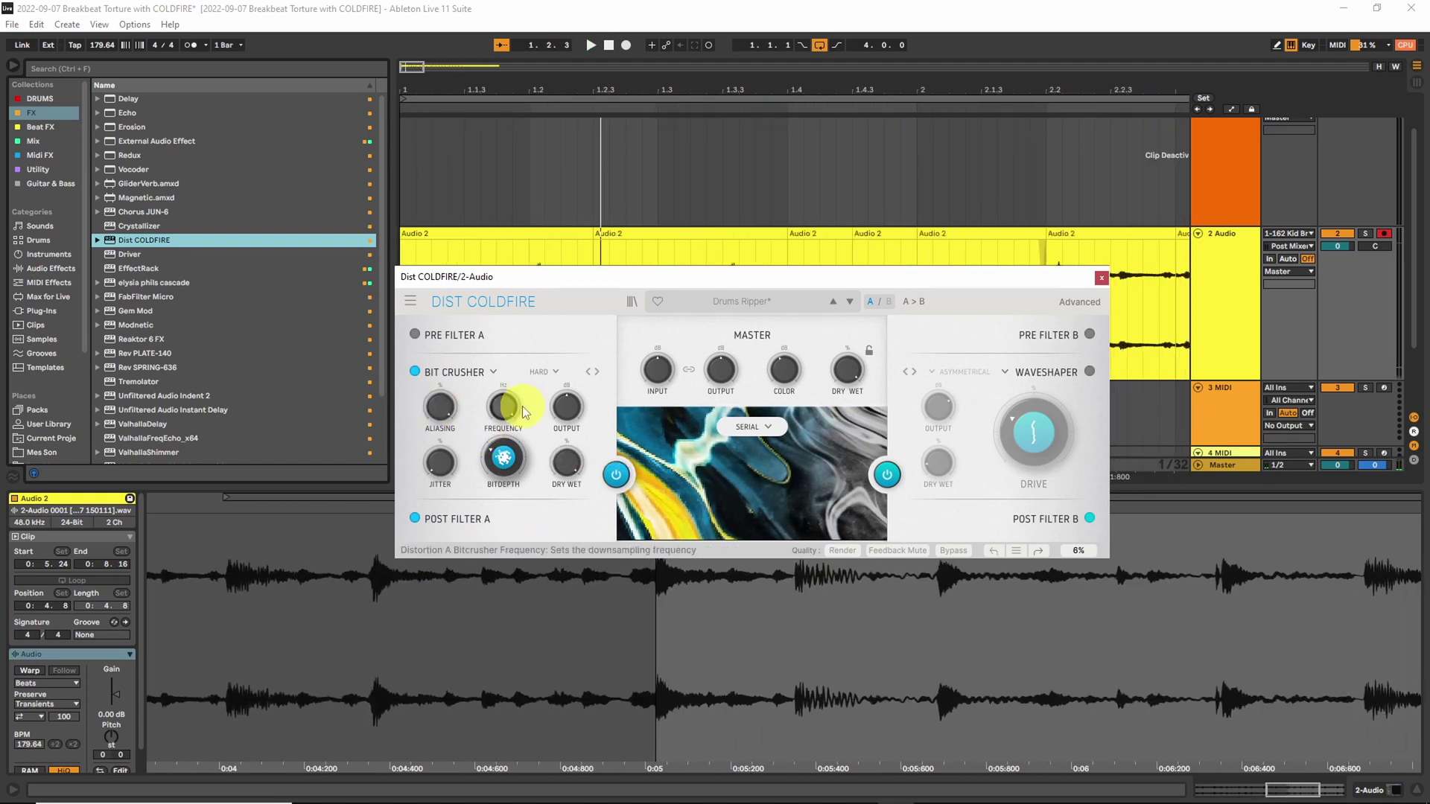
left_click_drag(504, 415, 476, 477)
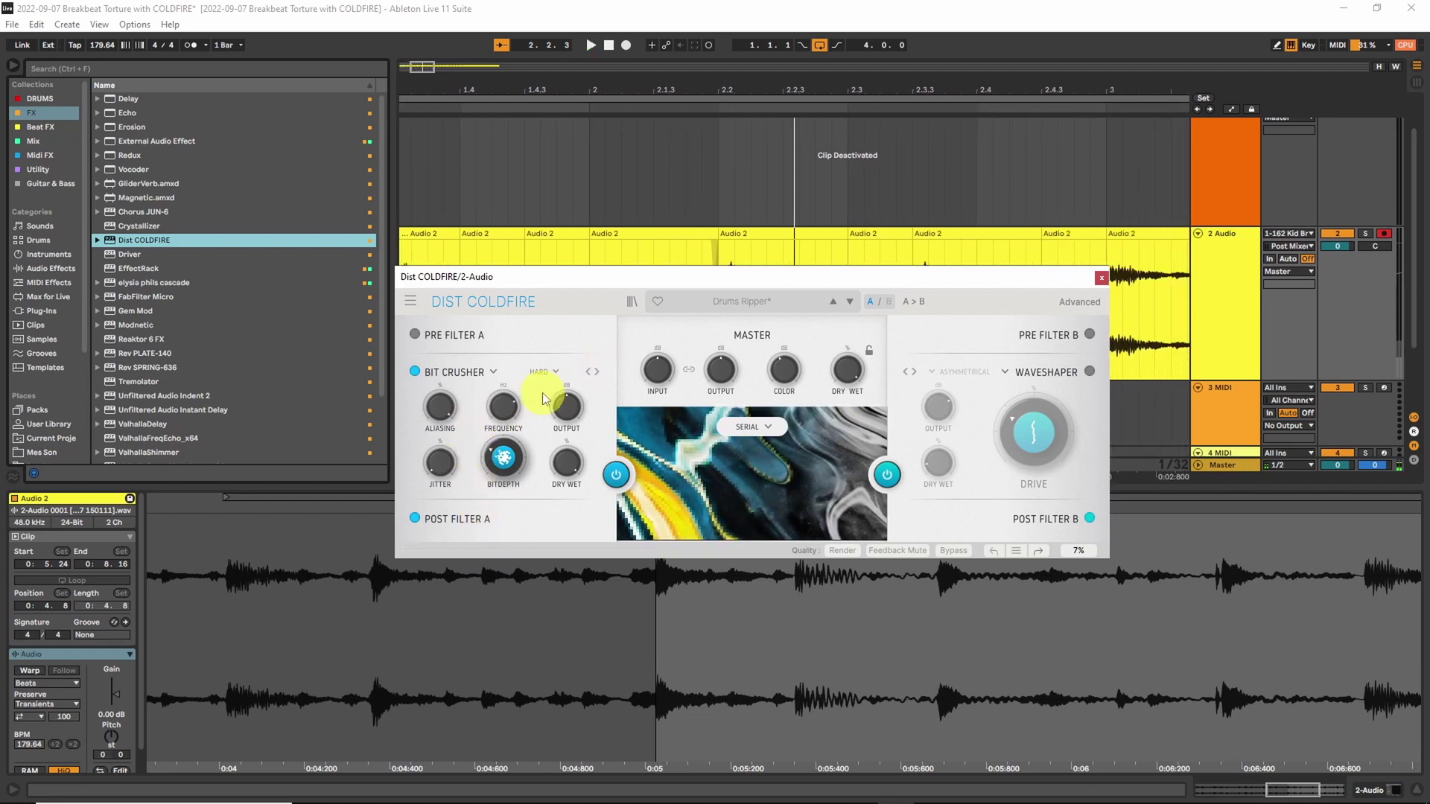
mouse_move(505, 409)
left_mouse_down()
mouse_move(479, 512)
mouse_move(503, 408)
left_mouse_up()
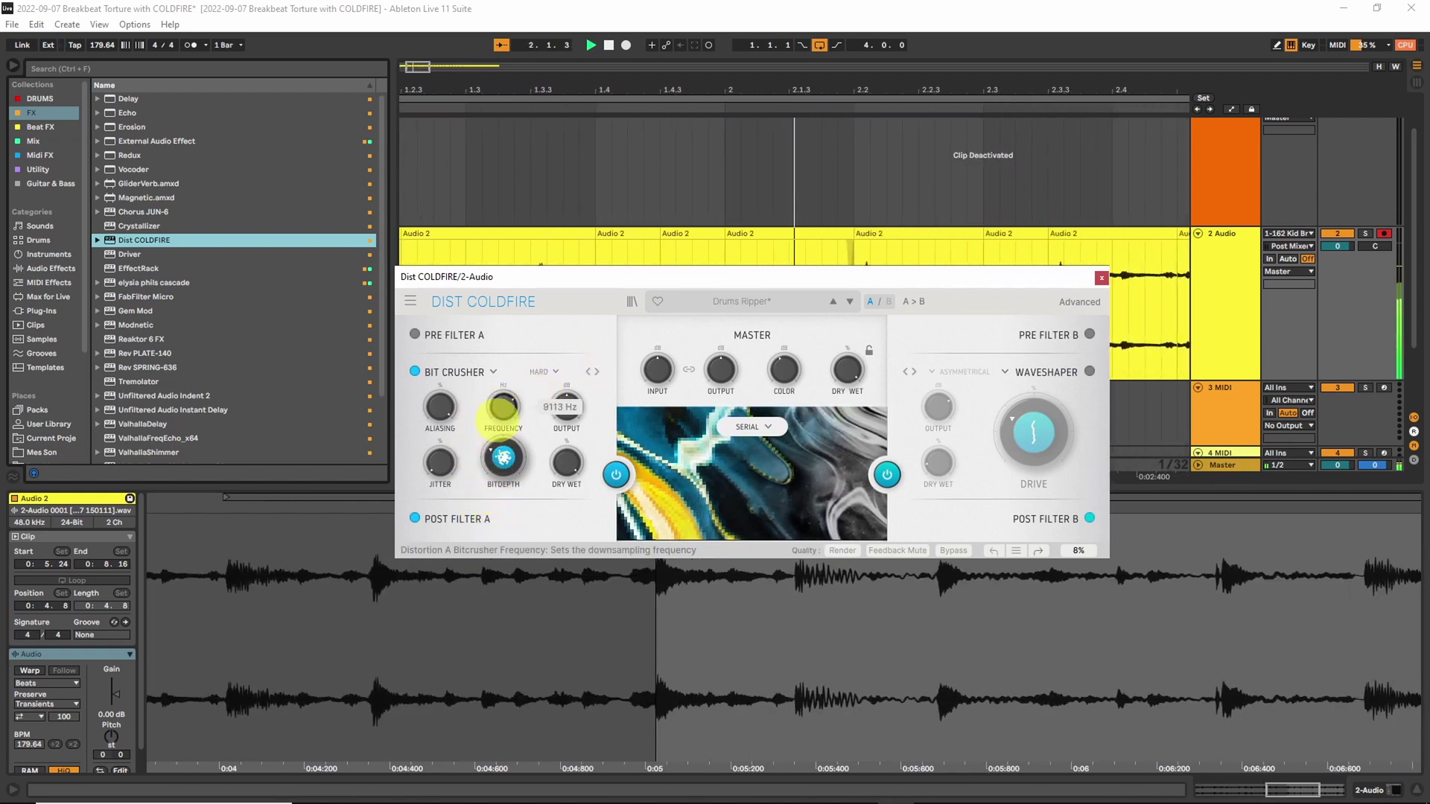
- Move the COLDFIRE window clear of the 2 Audio waveform and show automation in the arrangement
left_click_drag(945, 282, 963, 406)
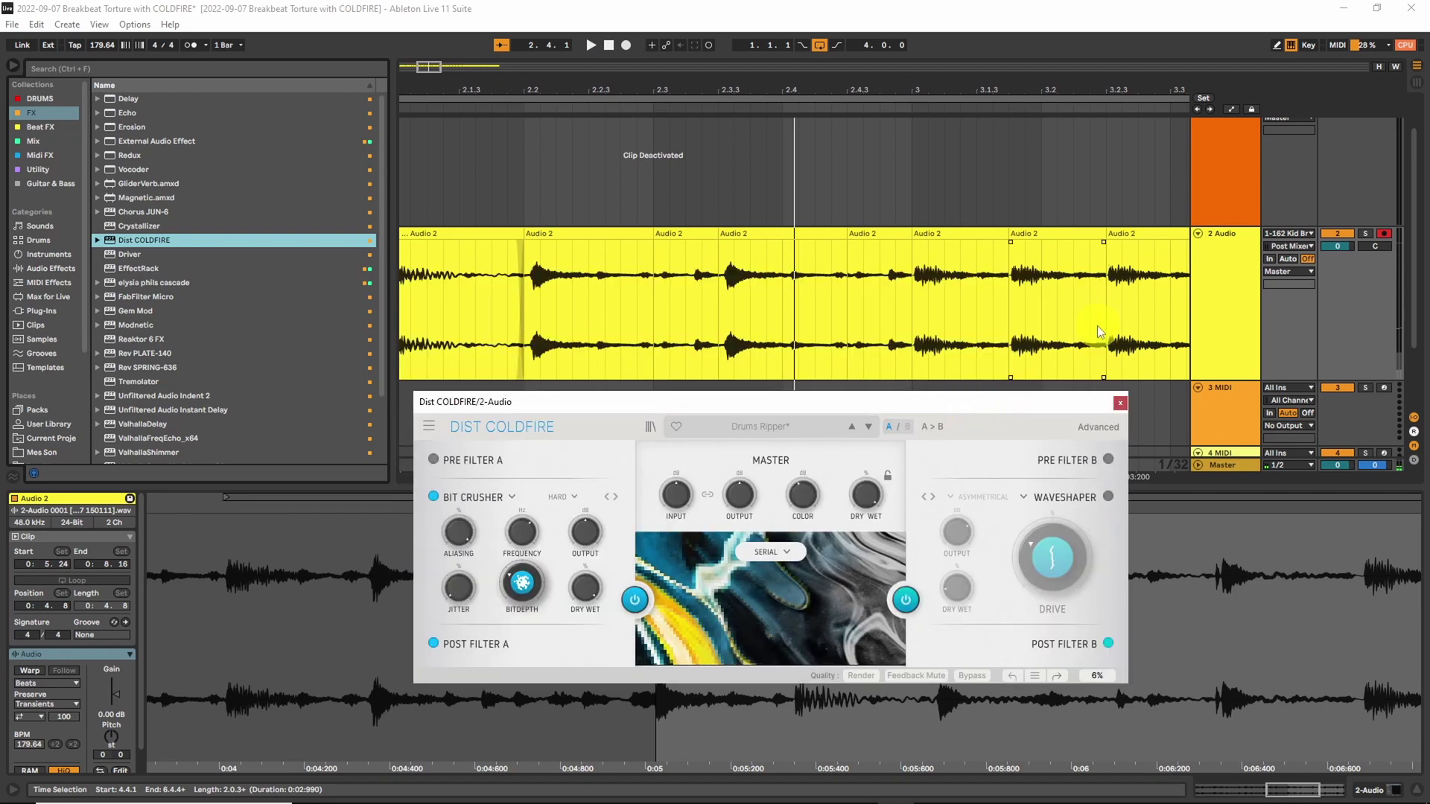
left_click(1240, 266)
key("a")
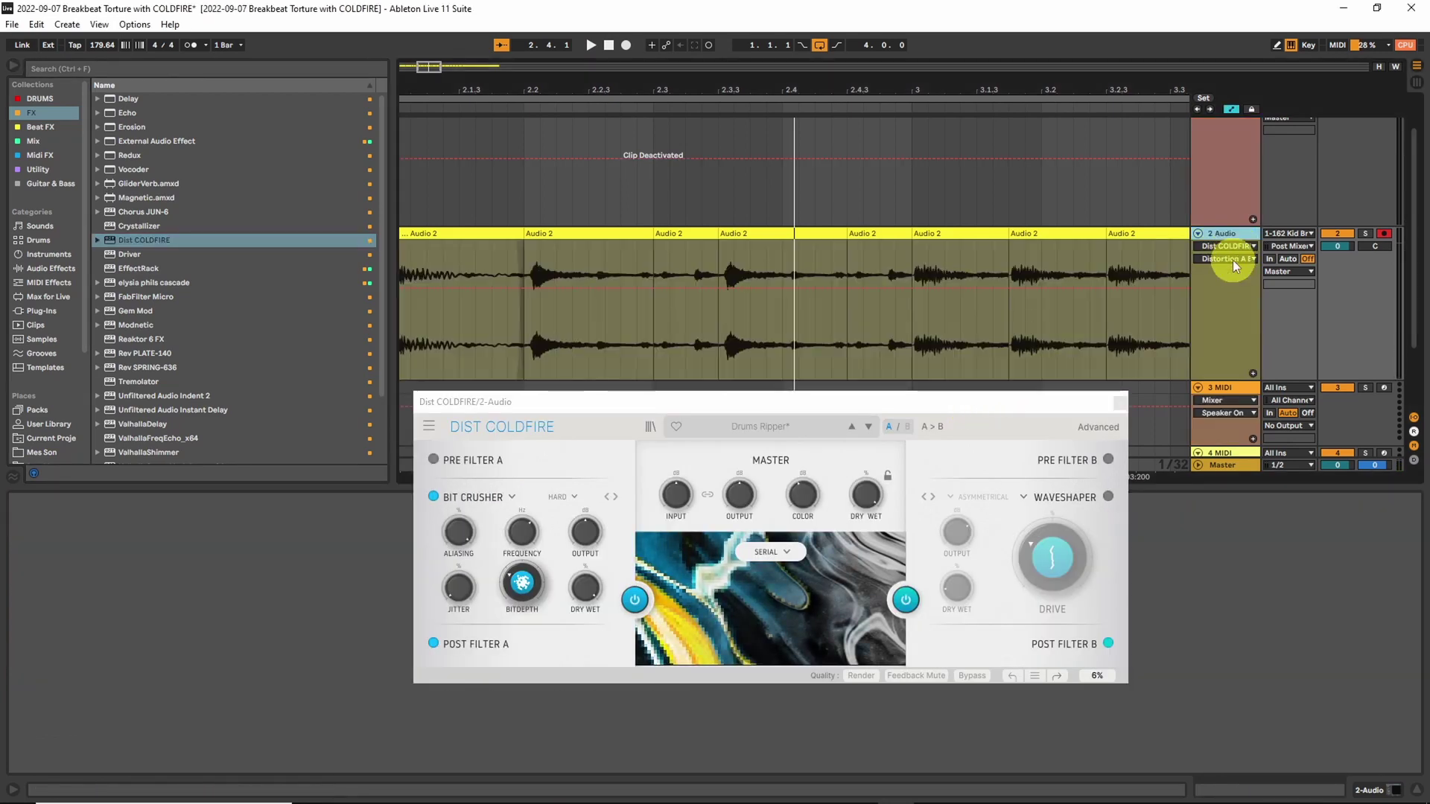
- Draw a falling and rising trial automation curve for the Bit Crusher frequency across bars 2 to 5, and clear it again
left_click(899, 286)
left_click(399, 286)
key("space")
left_click_drag(426, 292, 1180, 271)
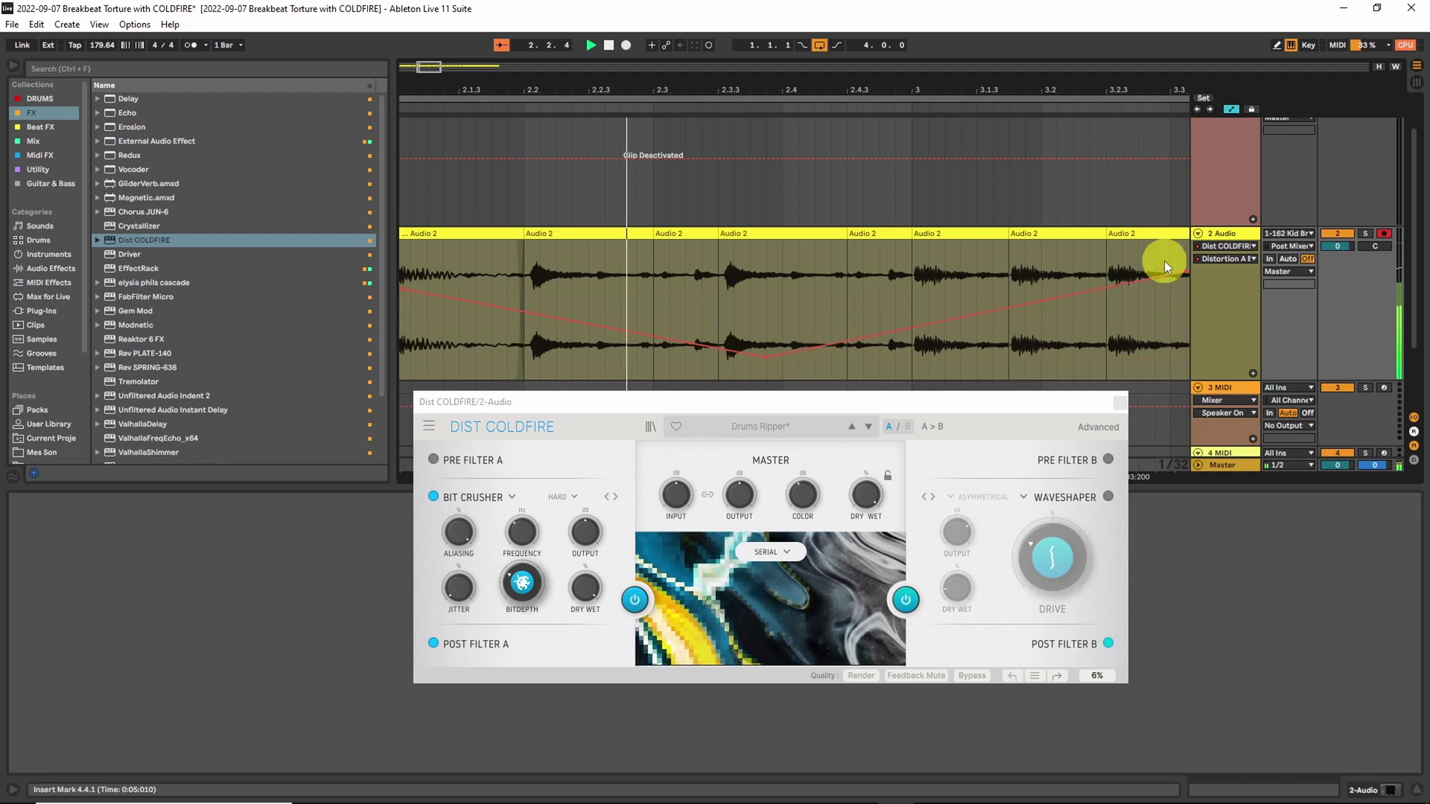
left_click_drag(426, 66, 451, 65)
left_click(755, 271)
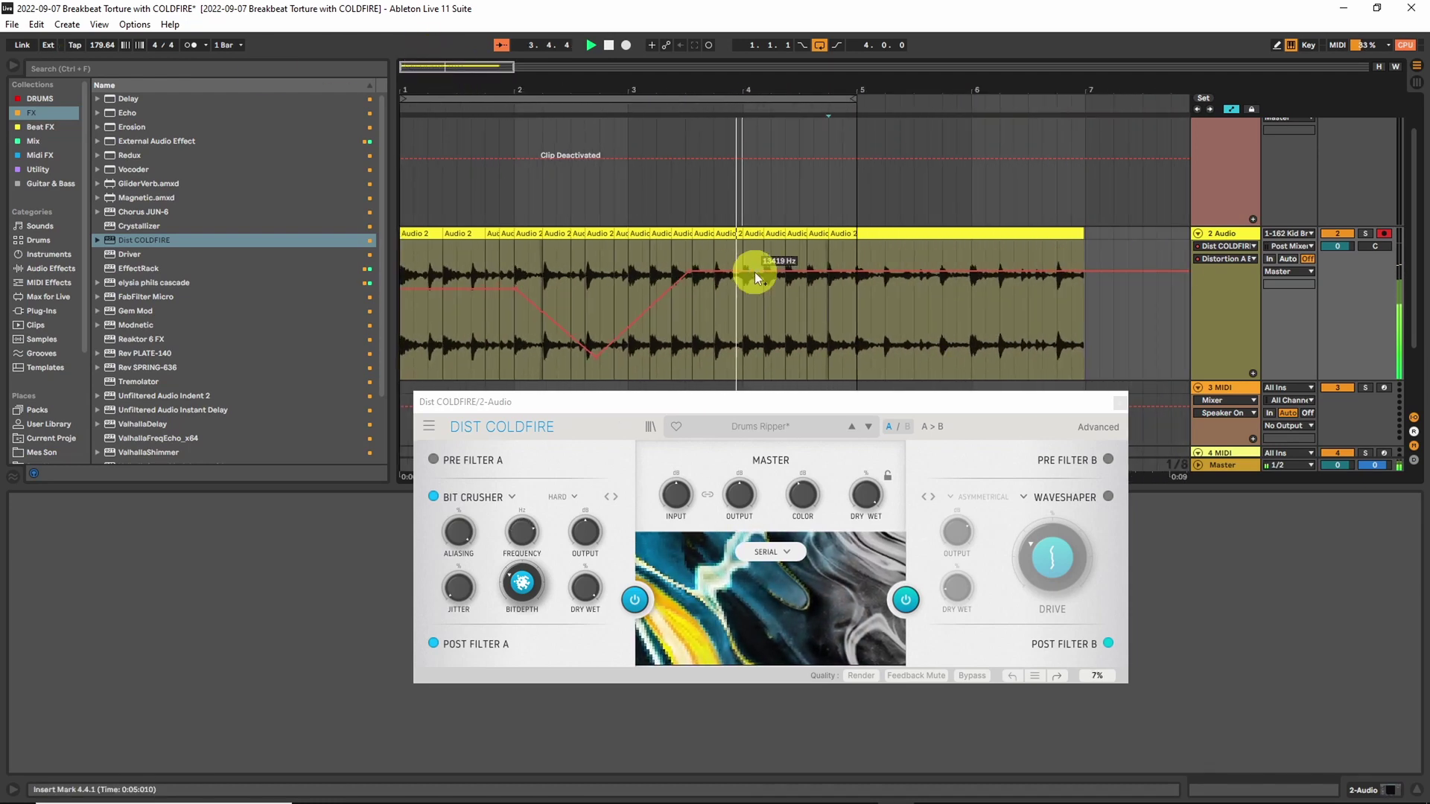
left_click_drag(871, 334, 856, 346)
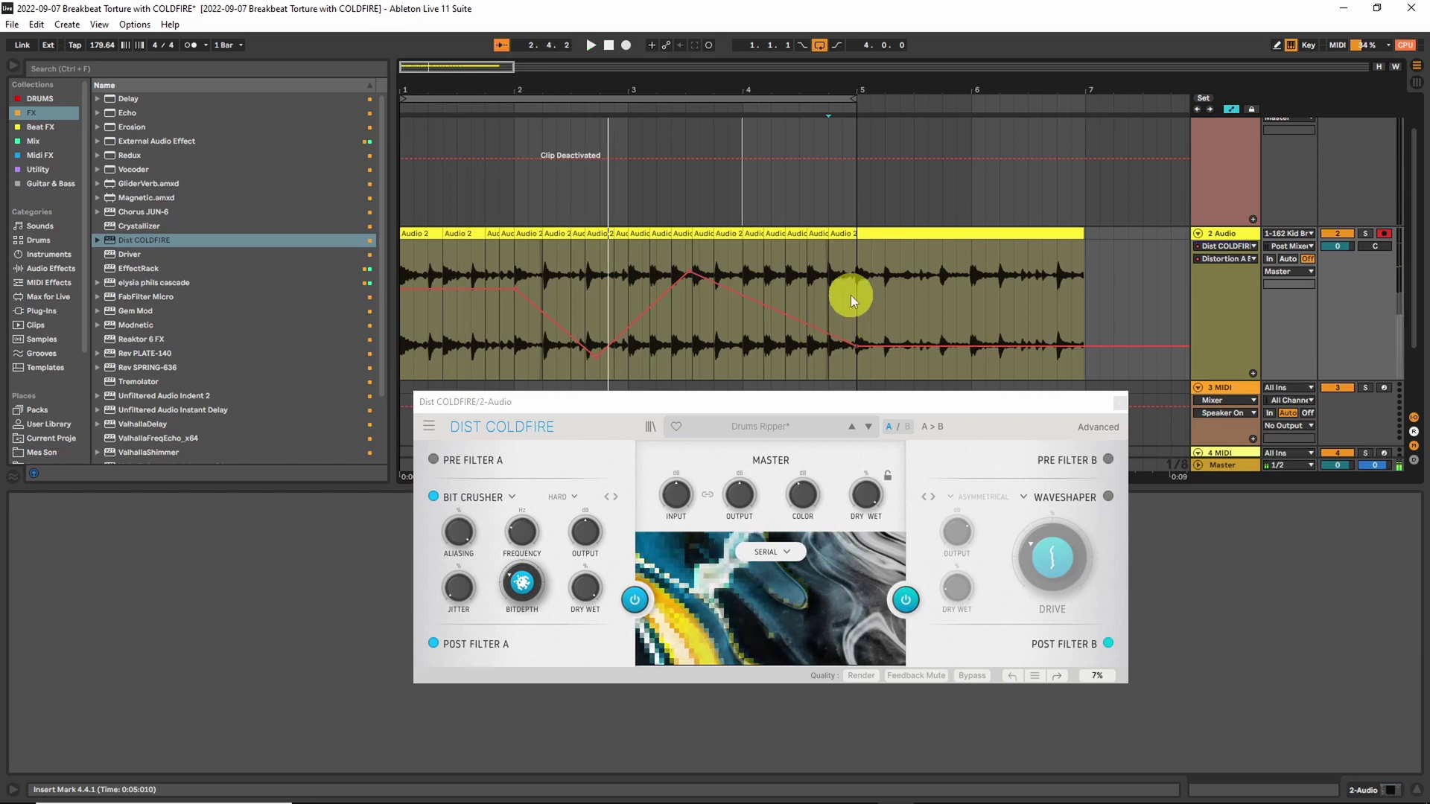
left_click_drag(1129, 289, 190, 280)
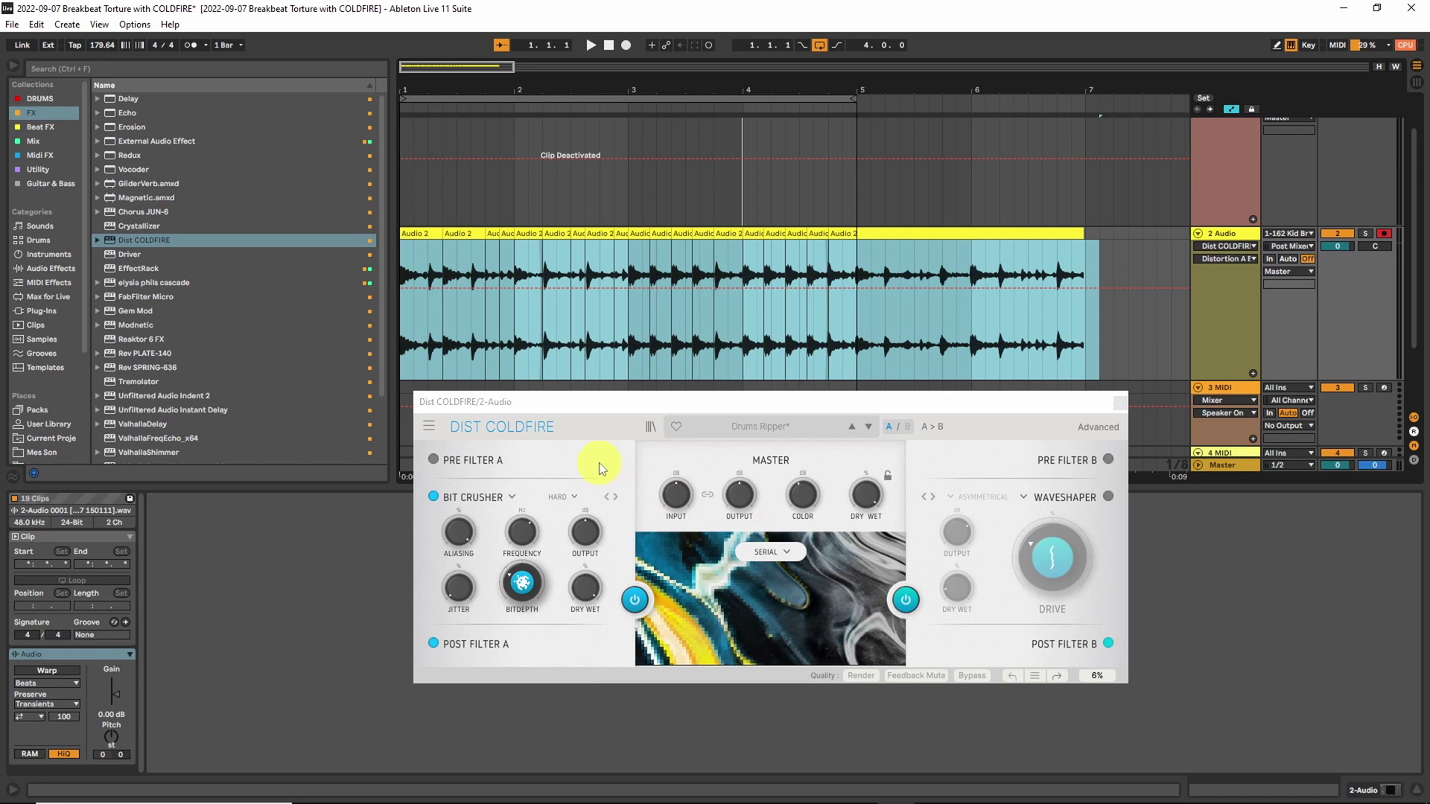
- Show COLDFIRE's advanced view and change the first modulation source to a Follower
left_click(1096, 426)
scroll(793, 570, "down", 1)
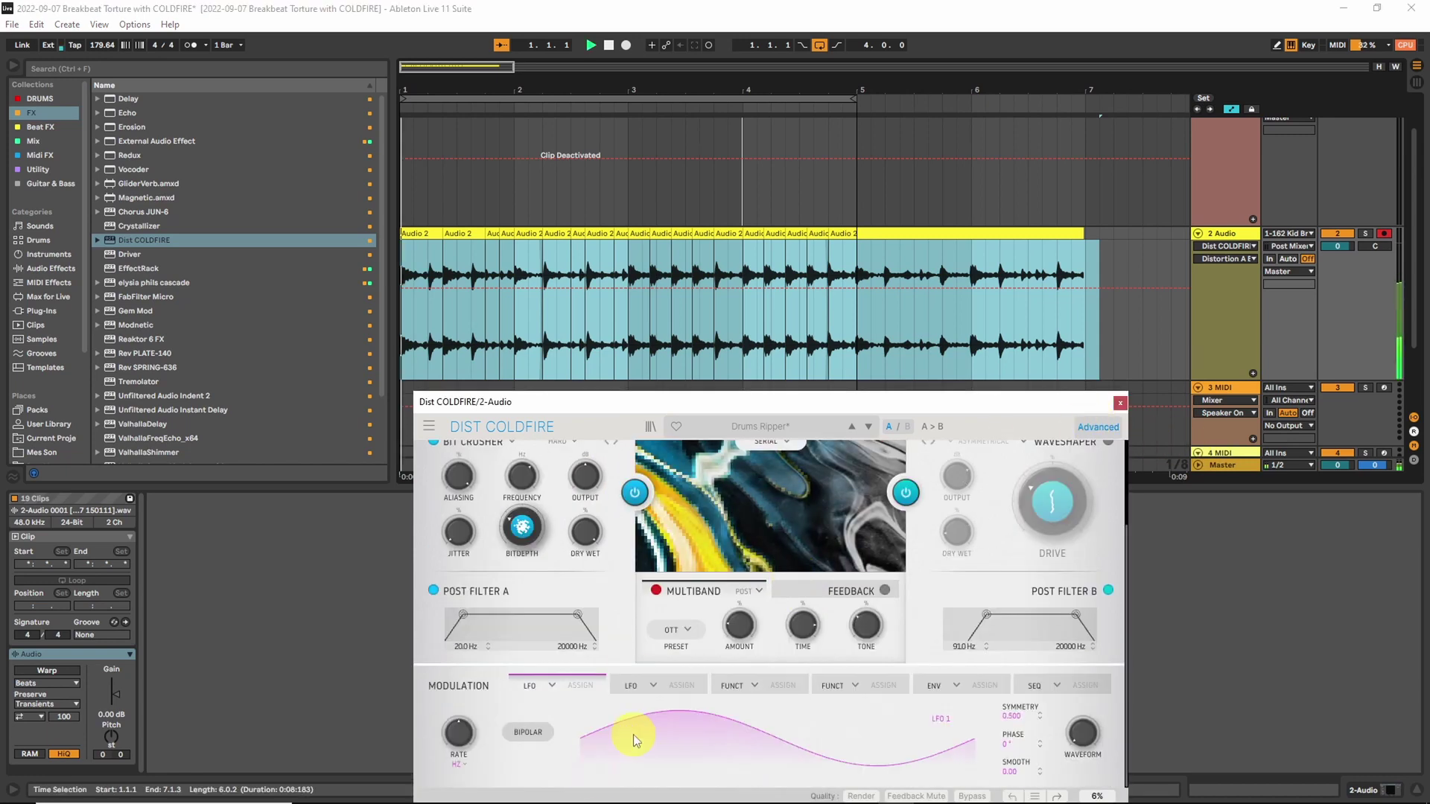
left_click(552, 685)
left_click(435, 758)
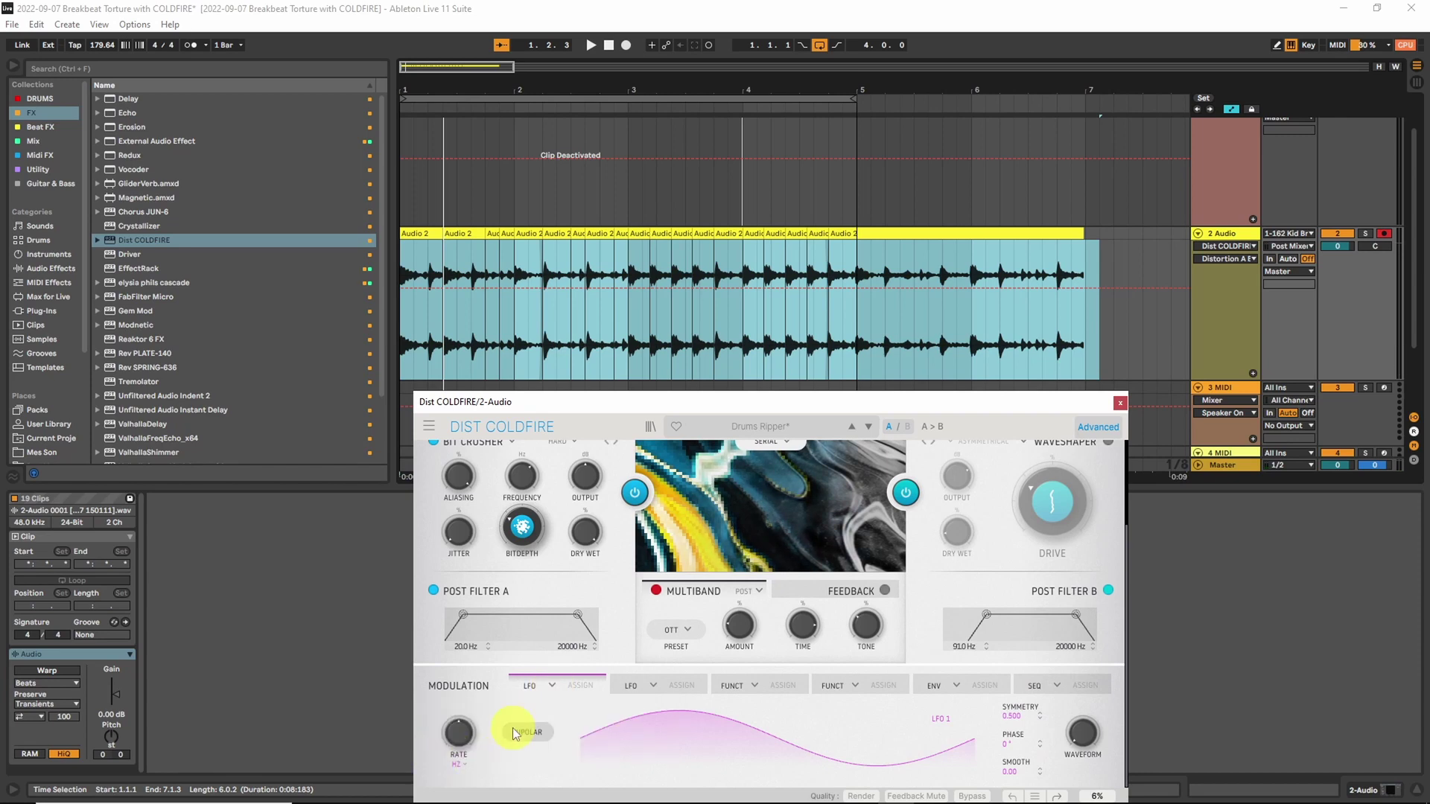
left_click(549, 687)
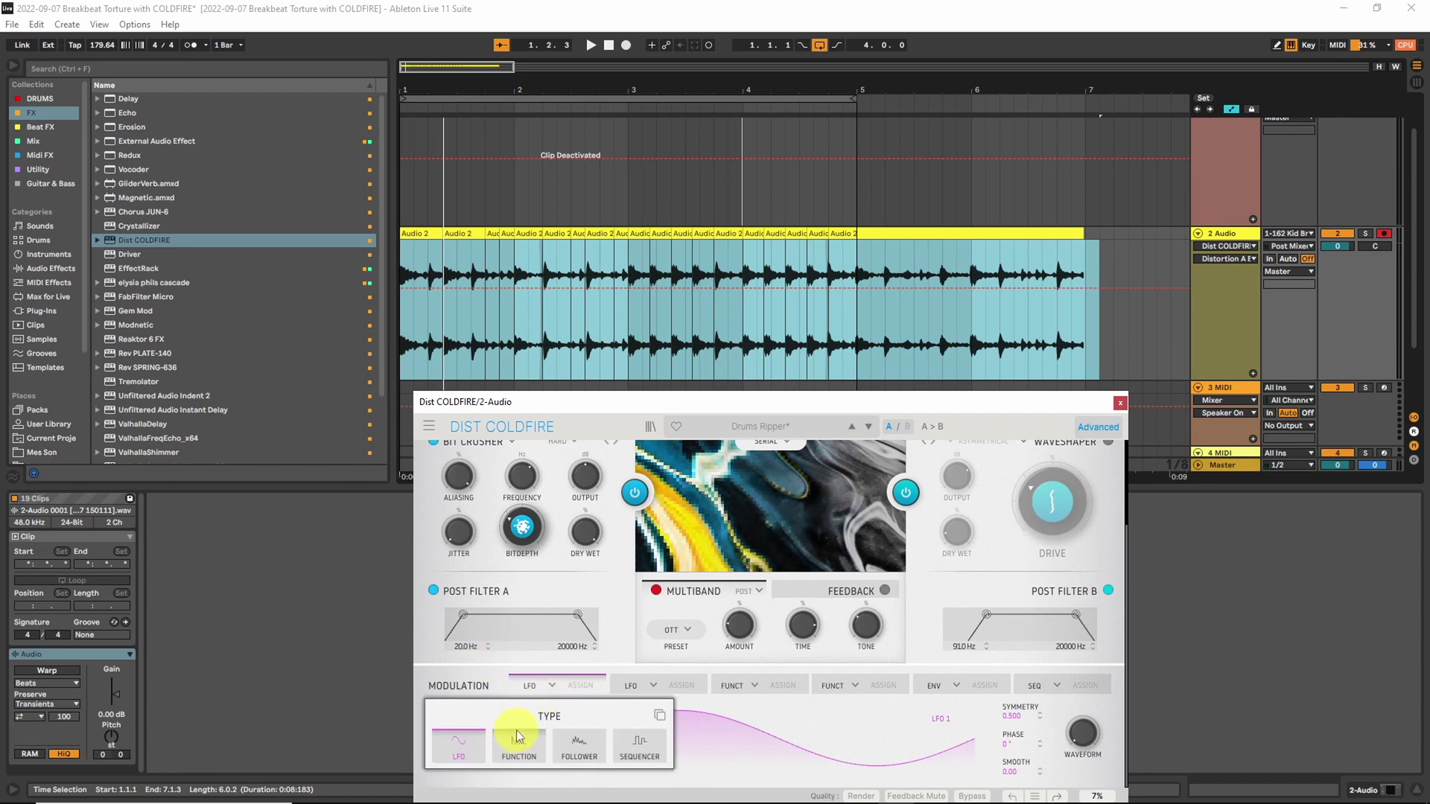
left_click(572, 741)
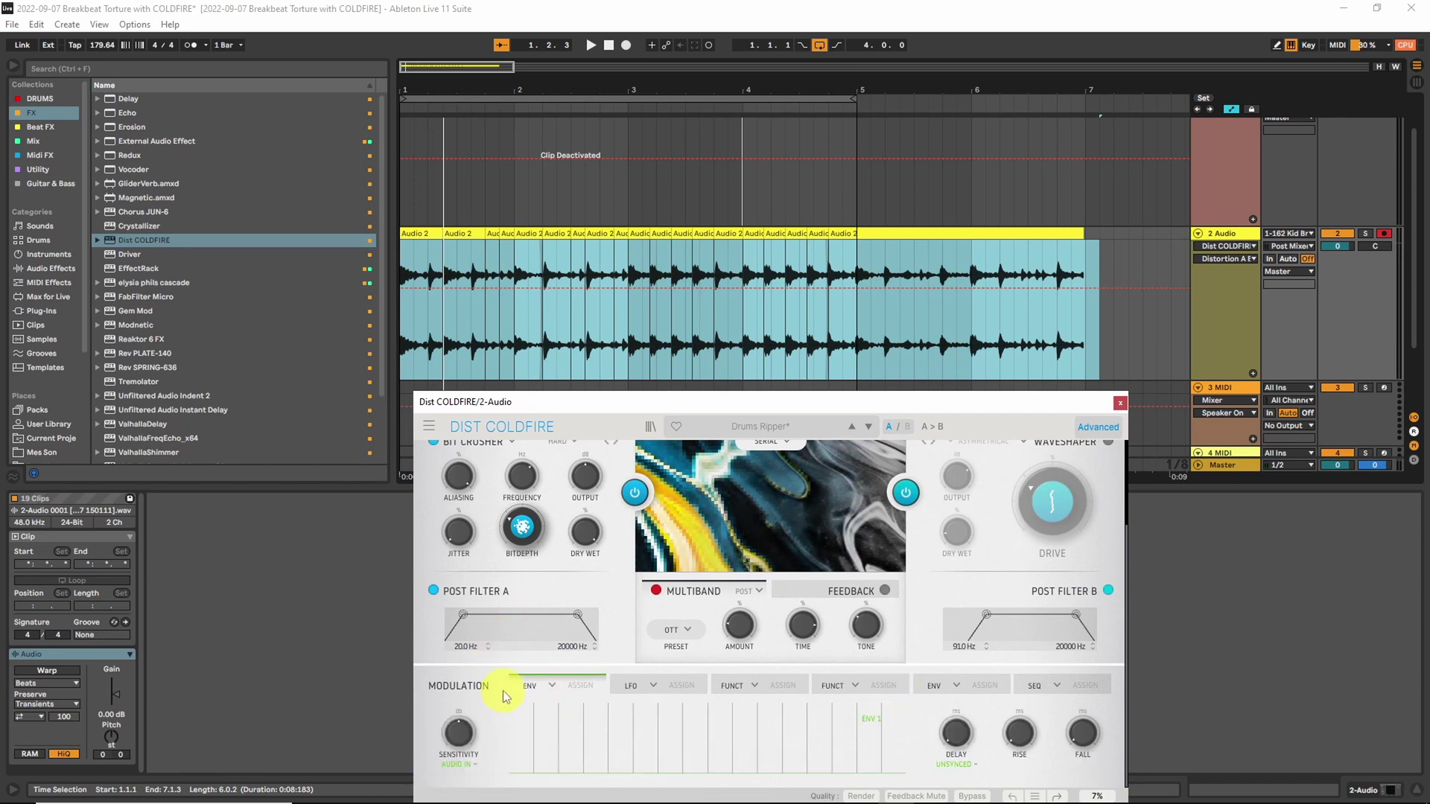
- Assign the follower to the Bit Crusher frequency at about -0.48 and tune its sensitivity and rise during playback
left_click(572, 684)
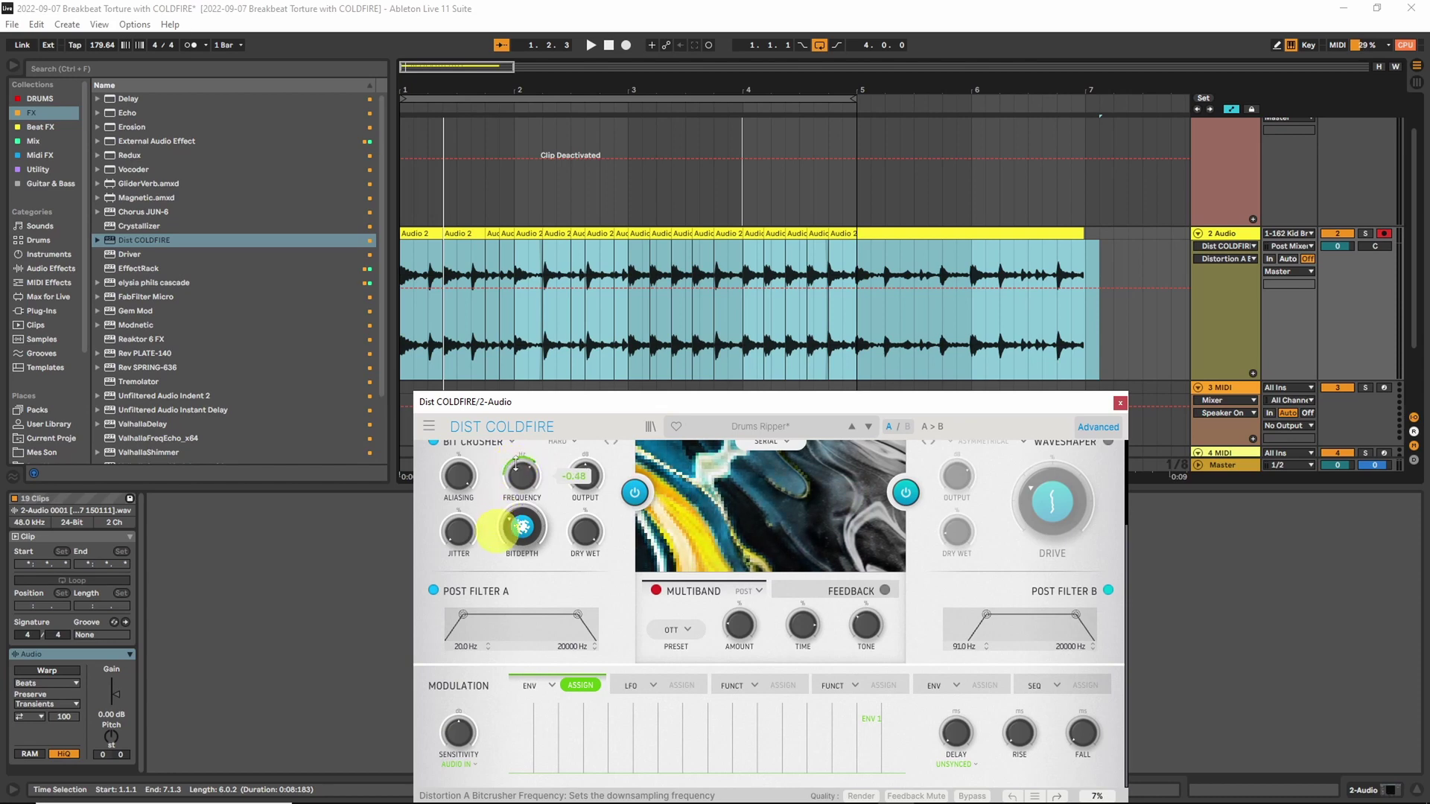
key("space")
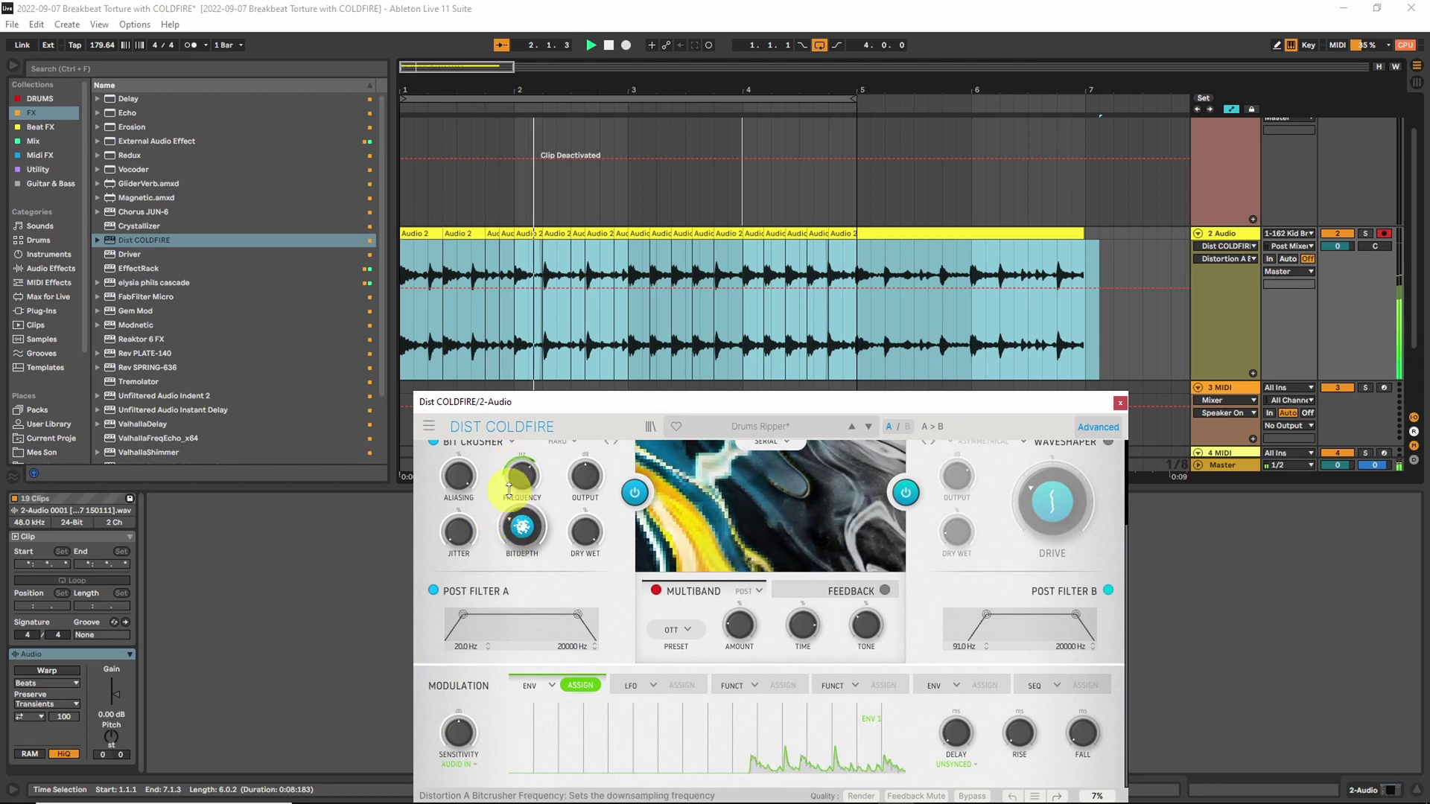
left_click(461, 733)
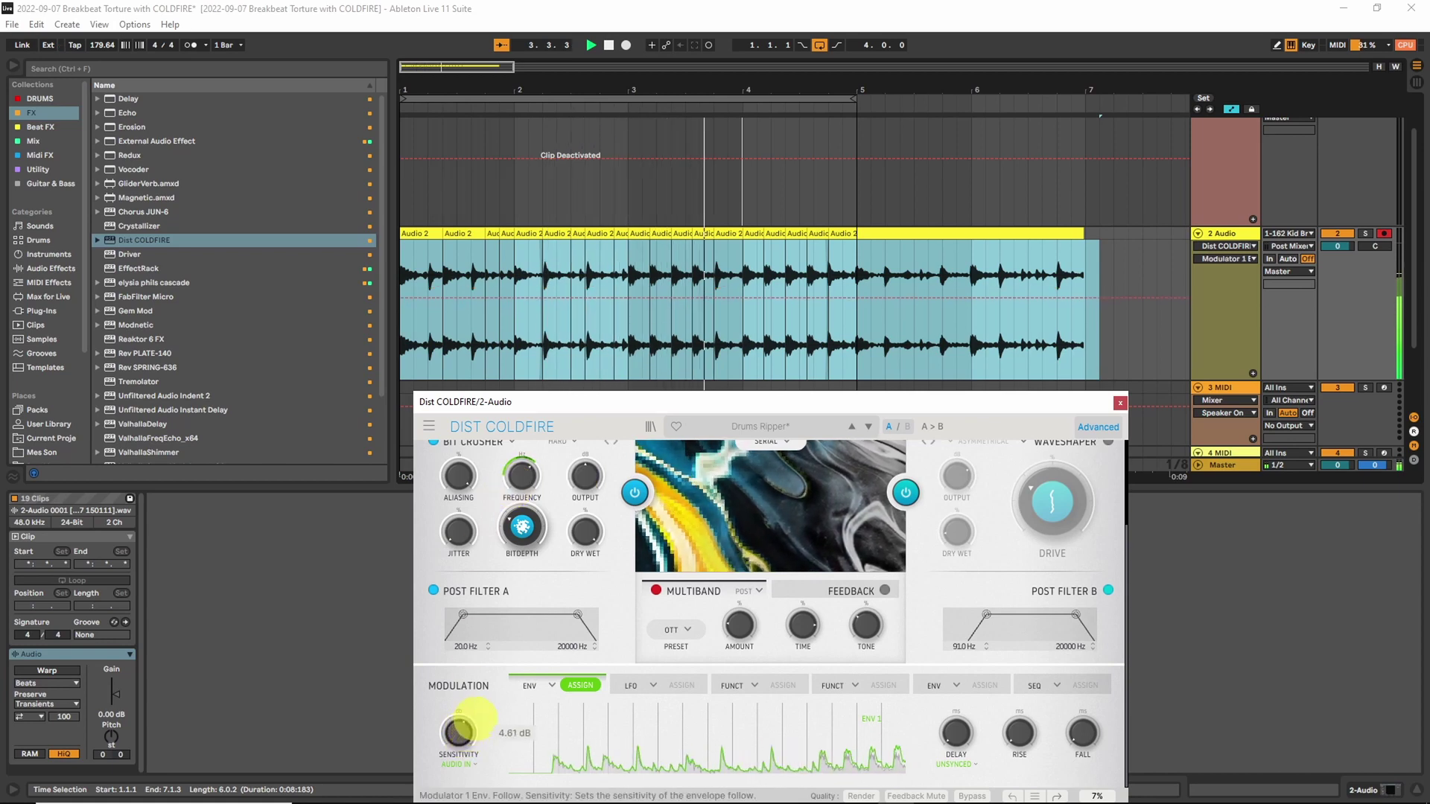
left_click_drag(474, 717, 479, 720)
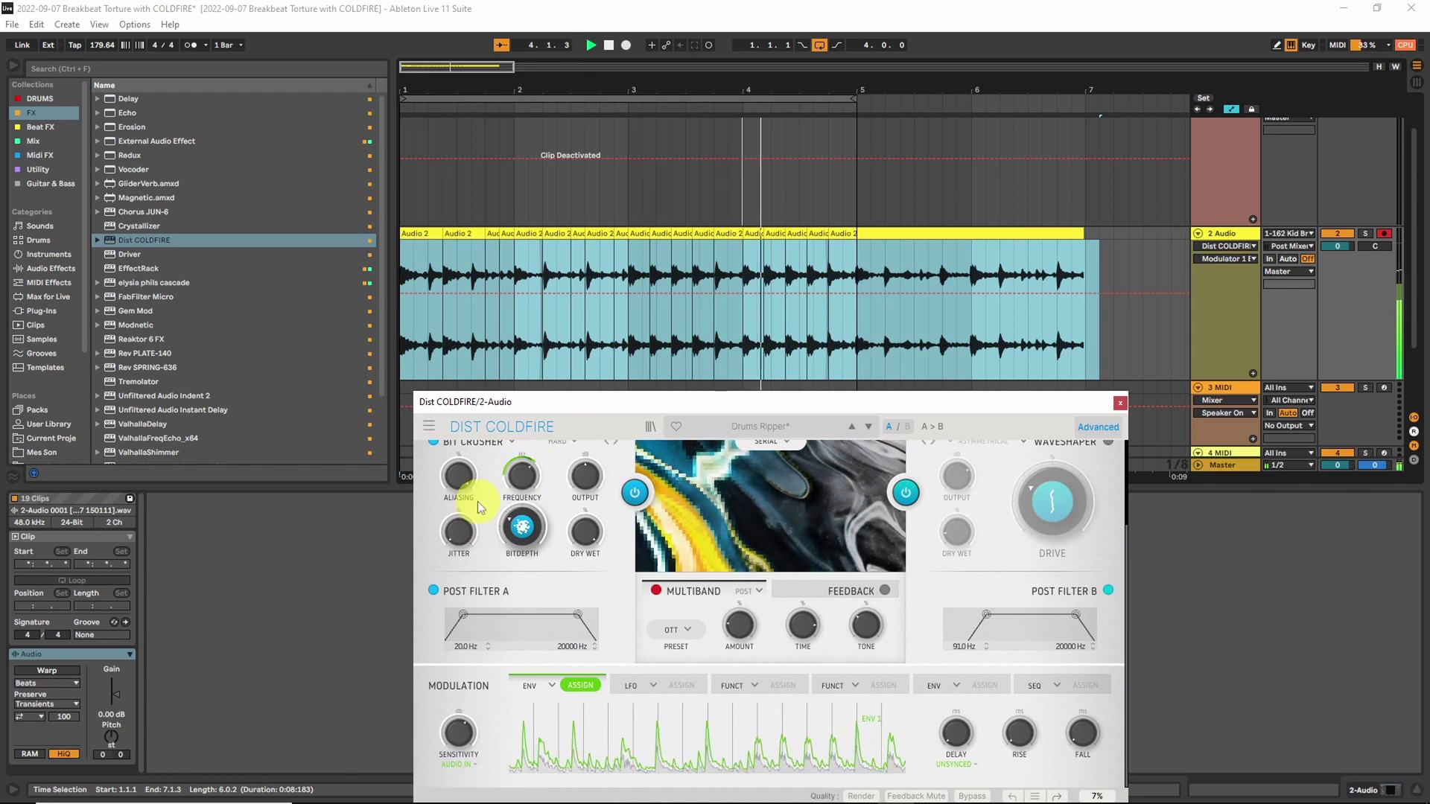
mouse_move(1022, 738)
left_mouse_down()
mouse_move(1028, 713)
mouse_move(1024, 749)
left_mouse_up()
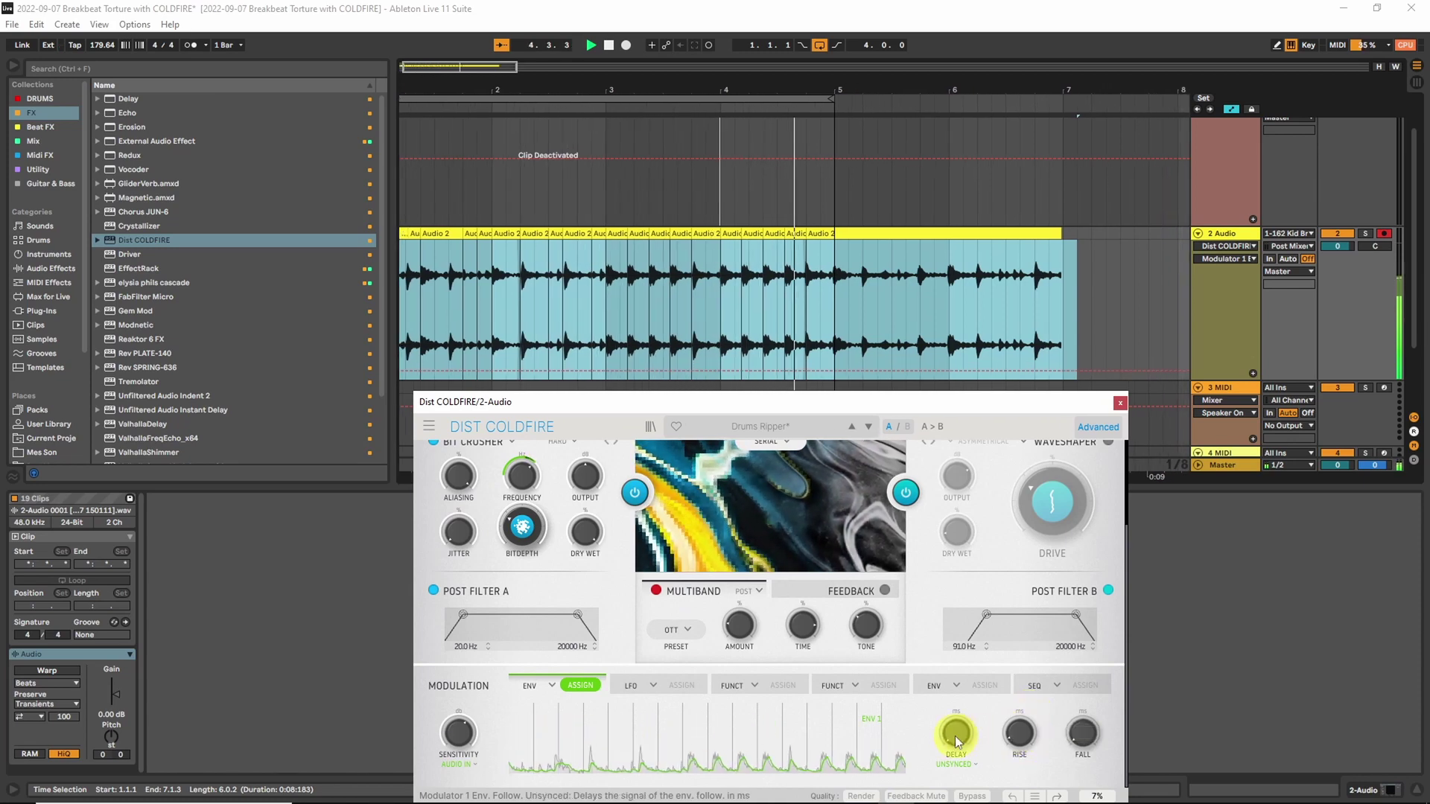
mouse_move(1084, 709)
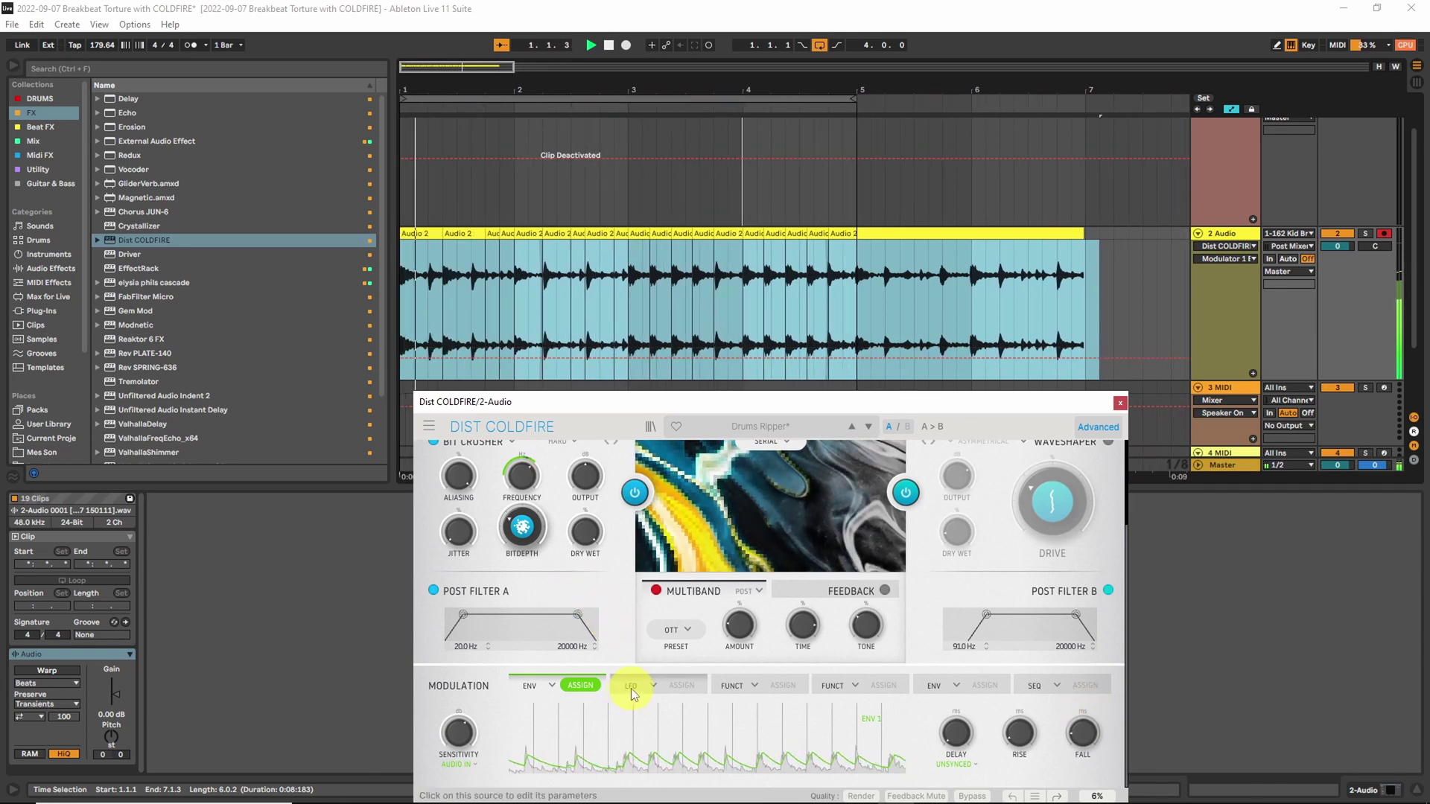
- Assign the LFO in the second modulation slot to the Bit Crusher frequency and make it bipolar
left_click(681, 686)
mouse_move(523, 458)
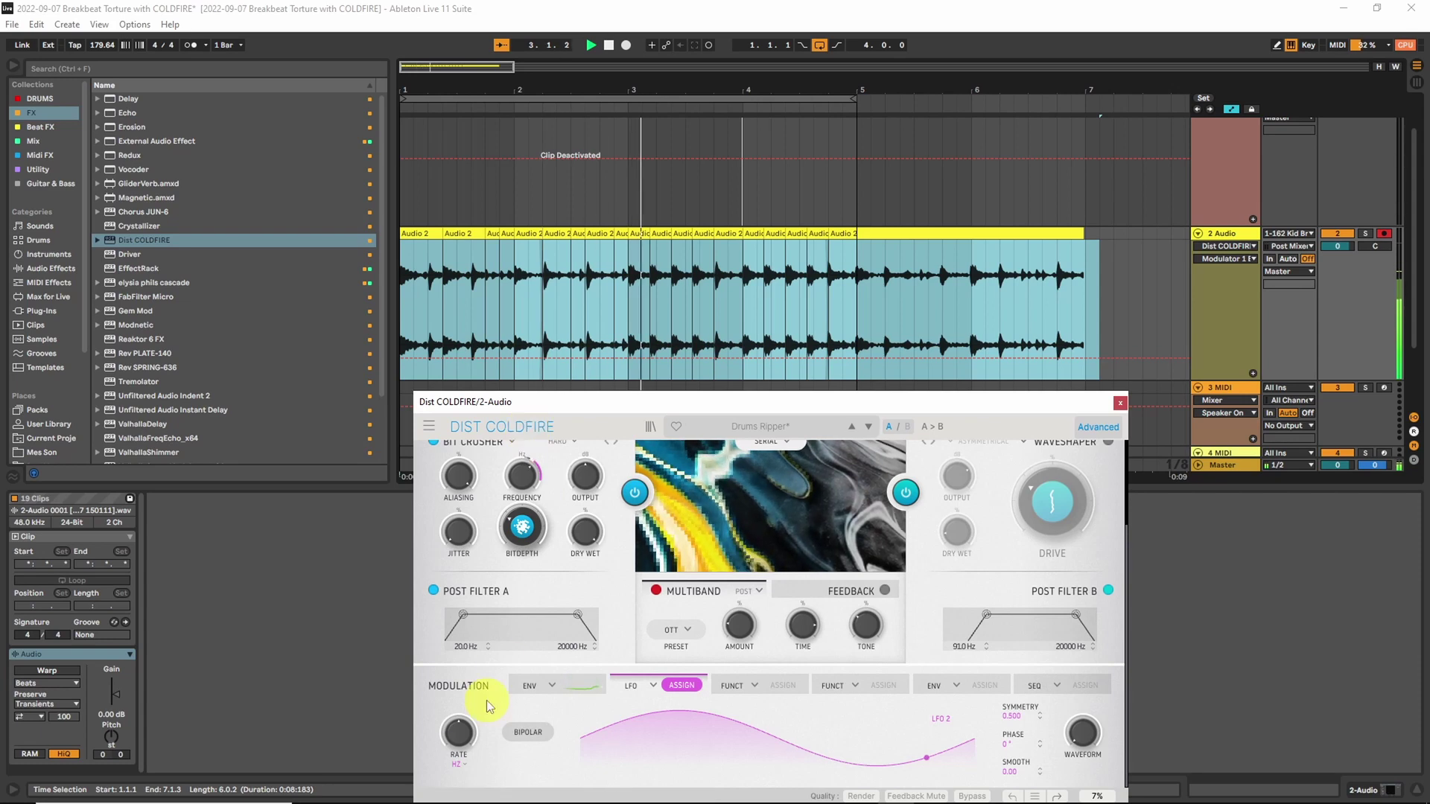
left_click(521, 732)
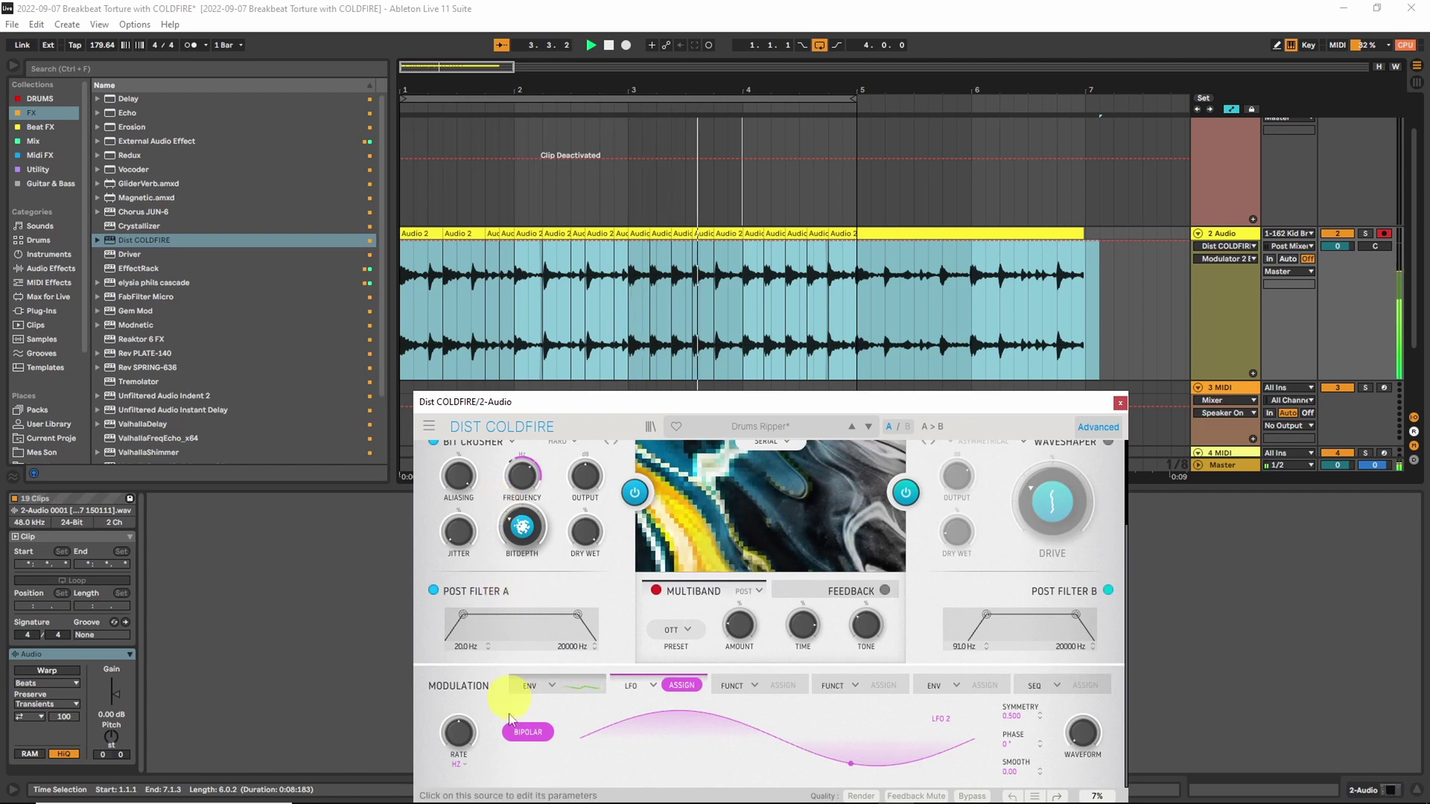
mouse_move(457, 737)
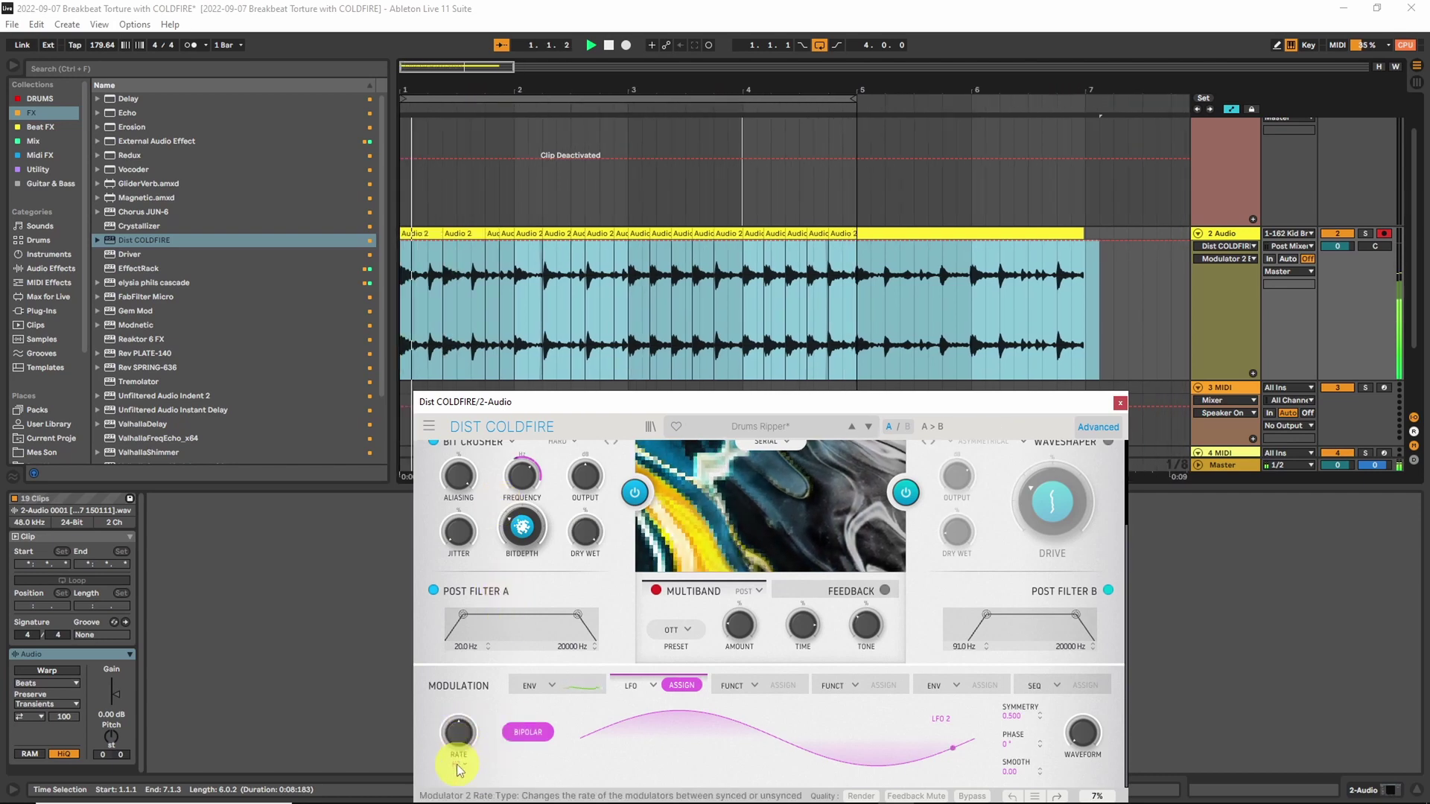
- Try the second LFO's rate in synced mode, return it to Hz and adjust the rate by ear
left_click(457, 764)
left_click(490, 697)
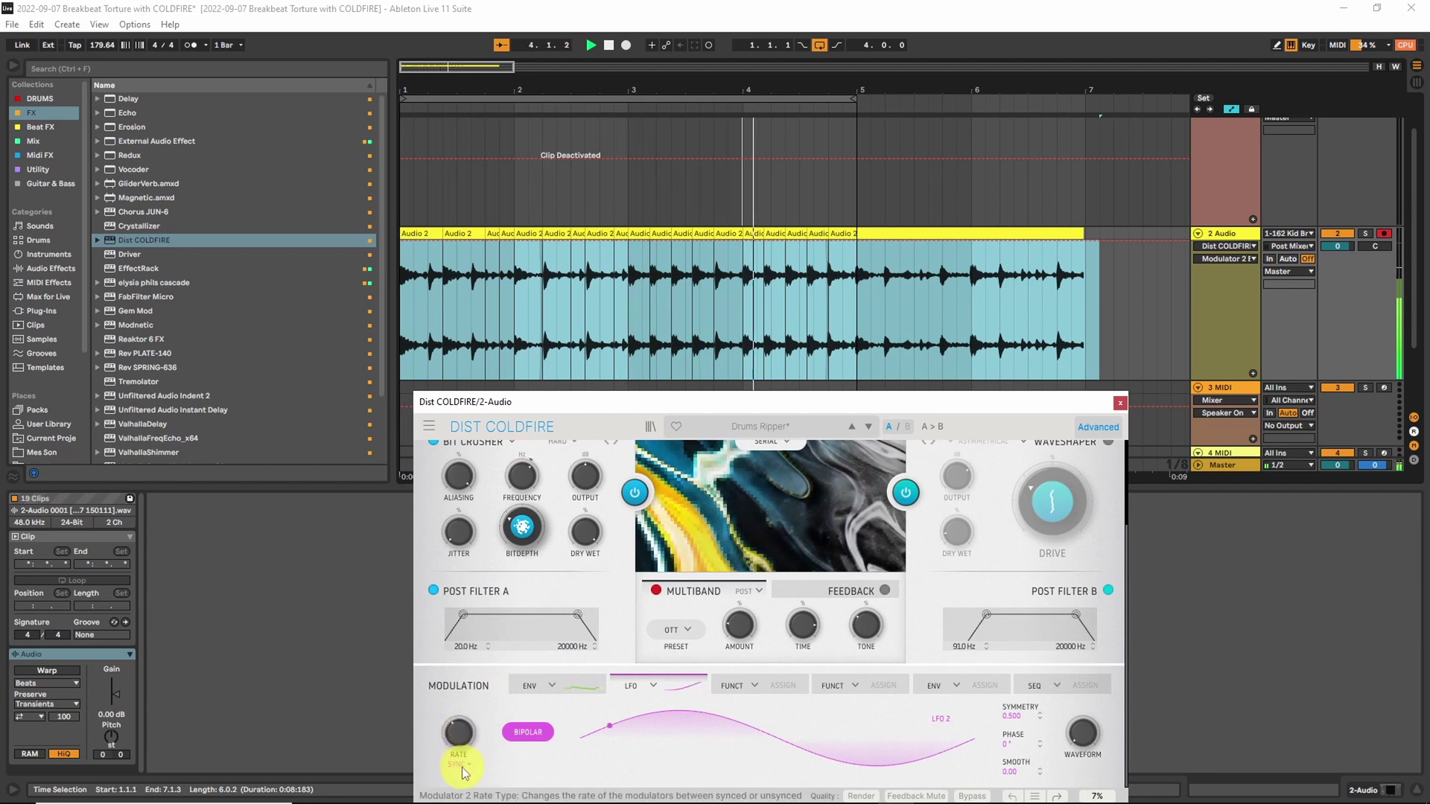
left_click(459, 764)
left_click(479, 676)
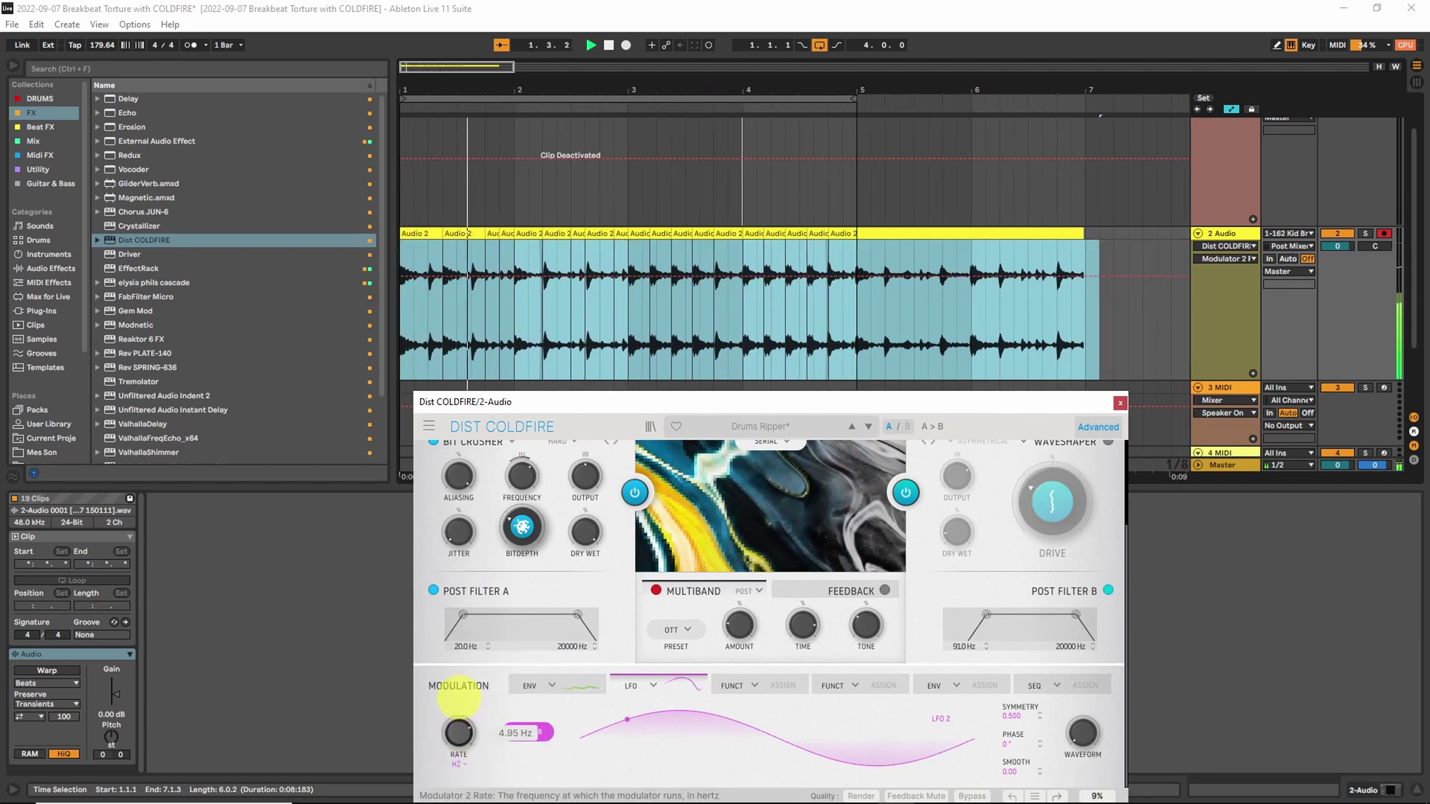
left_click_drag(458, 662, 456, 767)
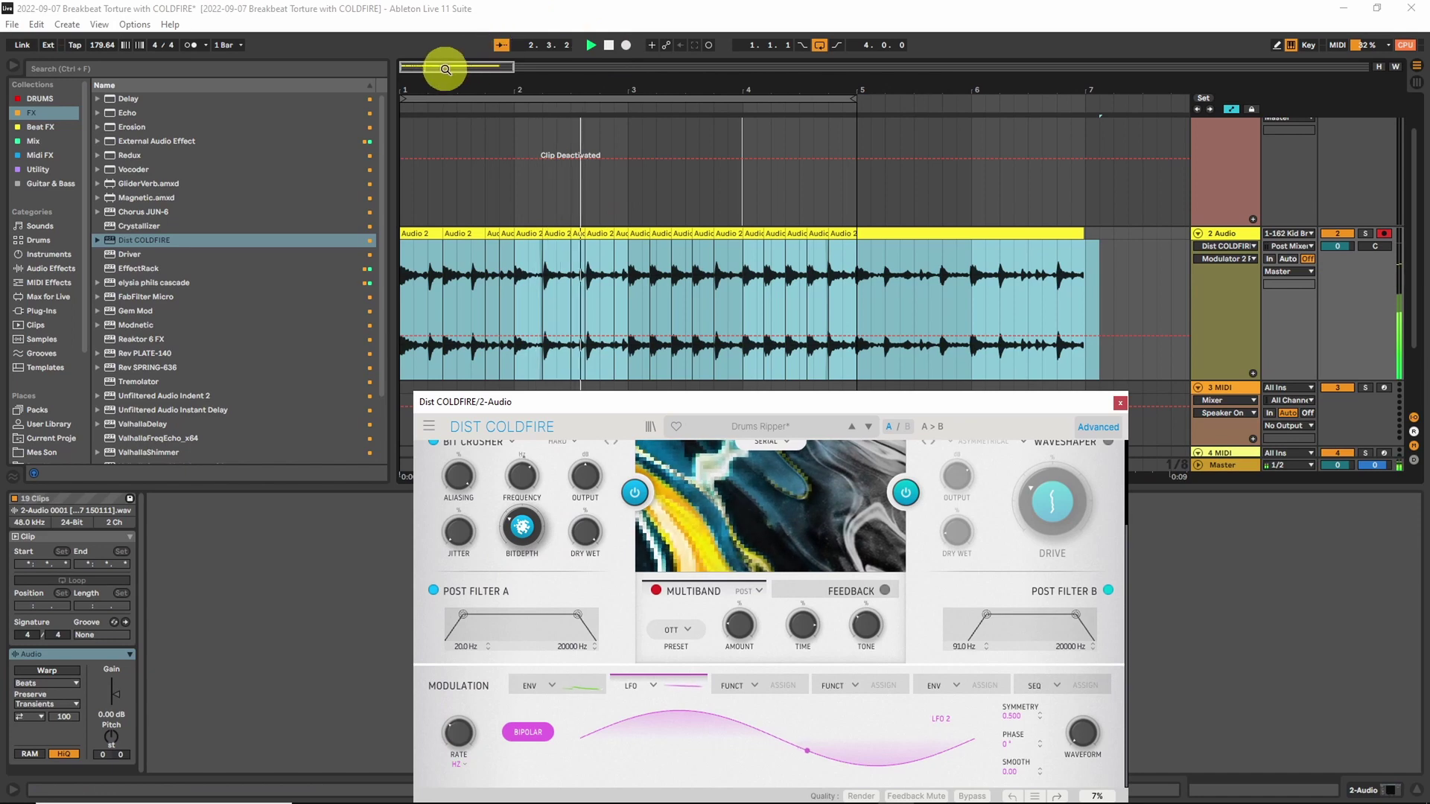
- Set the LFO's modulation of the Bit Crusher frequency to about 0.13 and readjust the follower's amount on it
left_click_drag(453, 64, 444, 61)
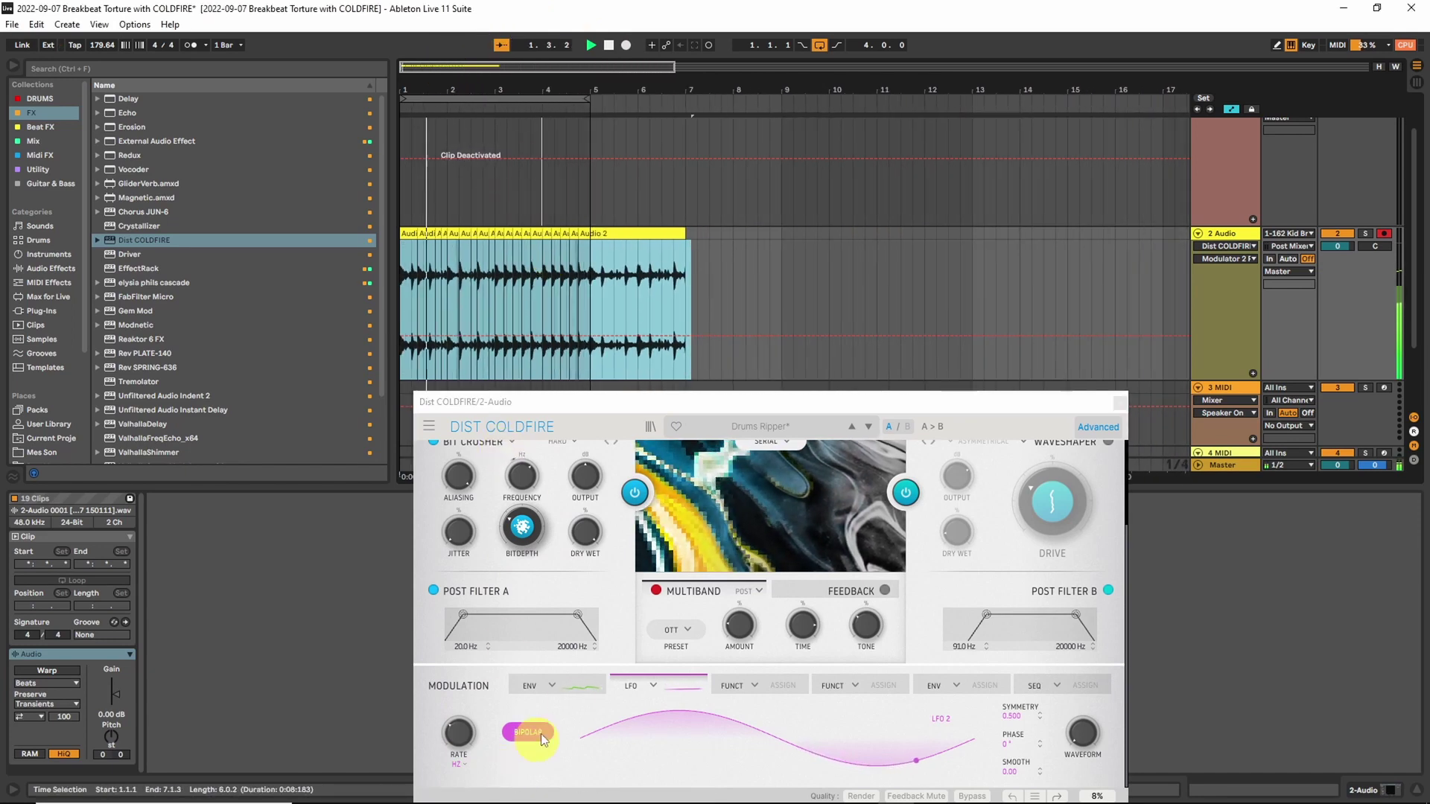
left_click(683, 686)
left_click(534, 463)
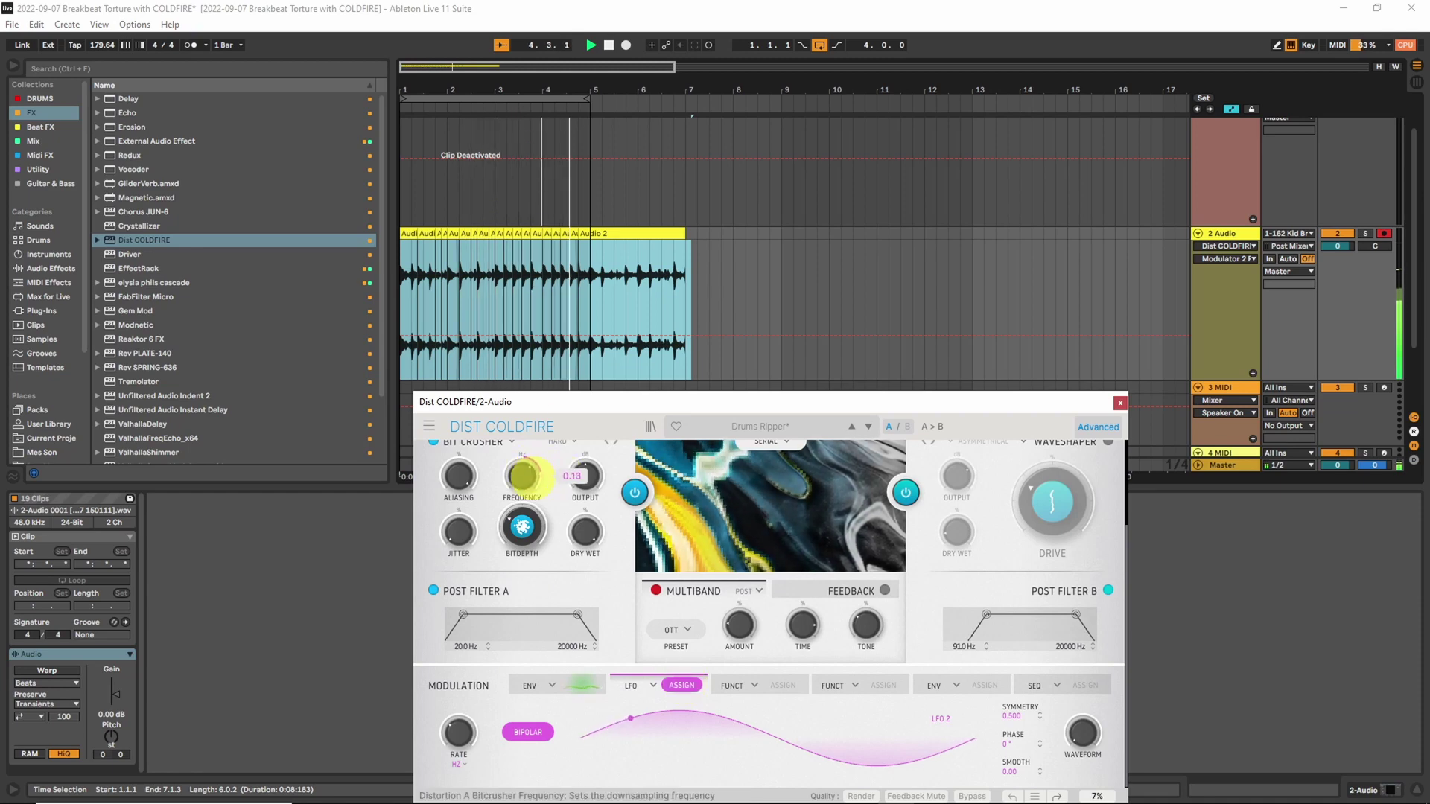
left_click(579, 685)
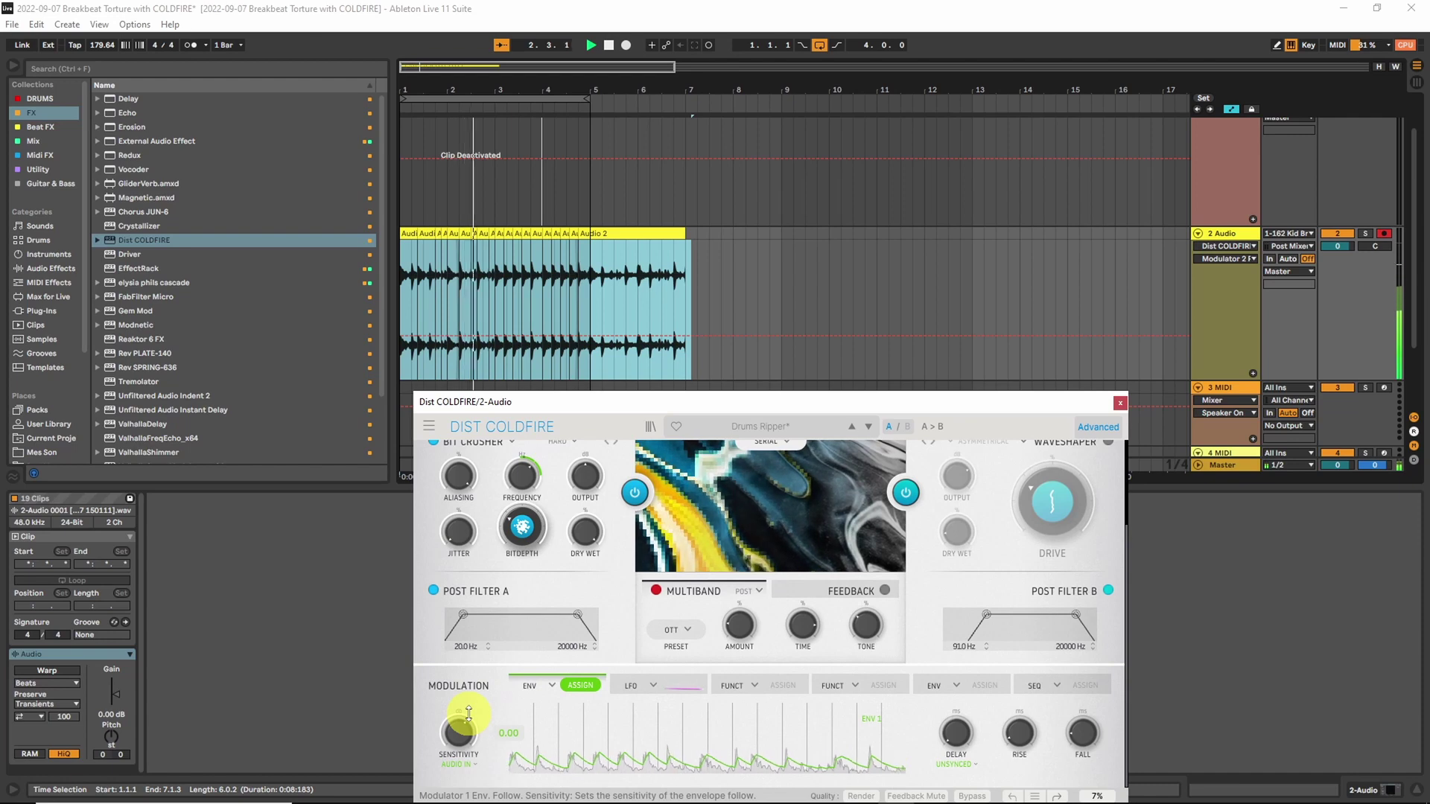
- Delete the original 162 Kid Break ALL track
left_click(1253, 149)
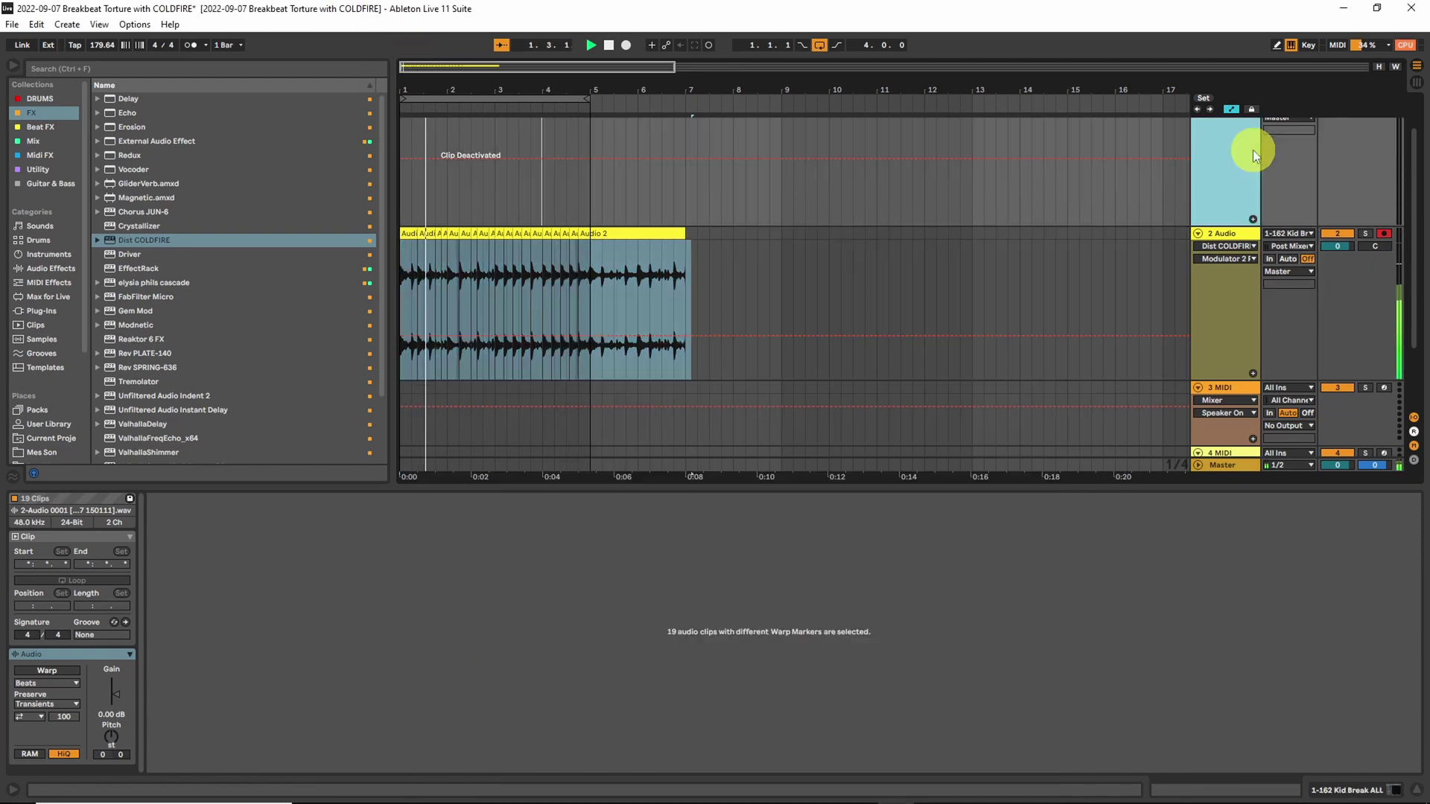
scroll(1253, 149, "up", 1)
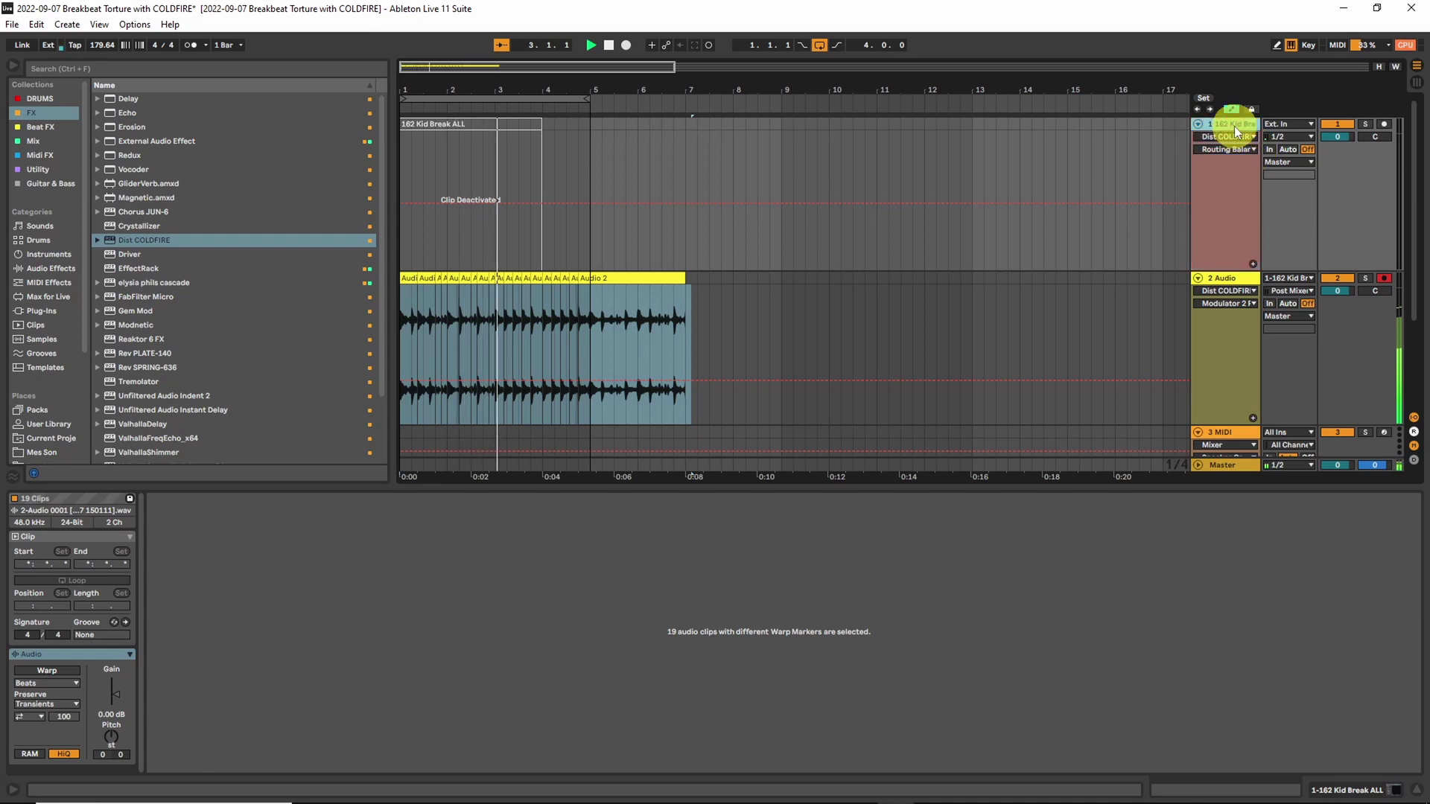
key("Delete")
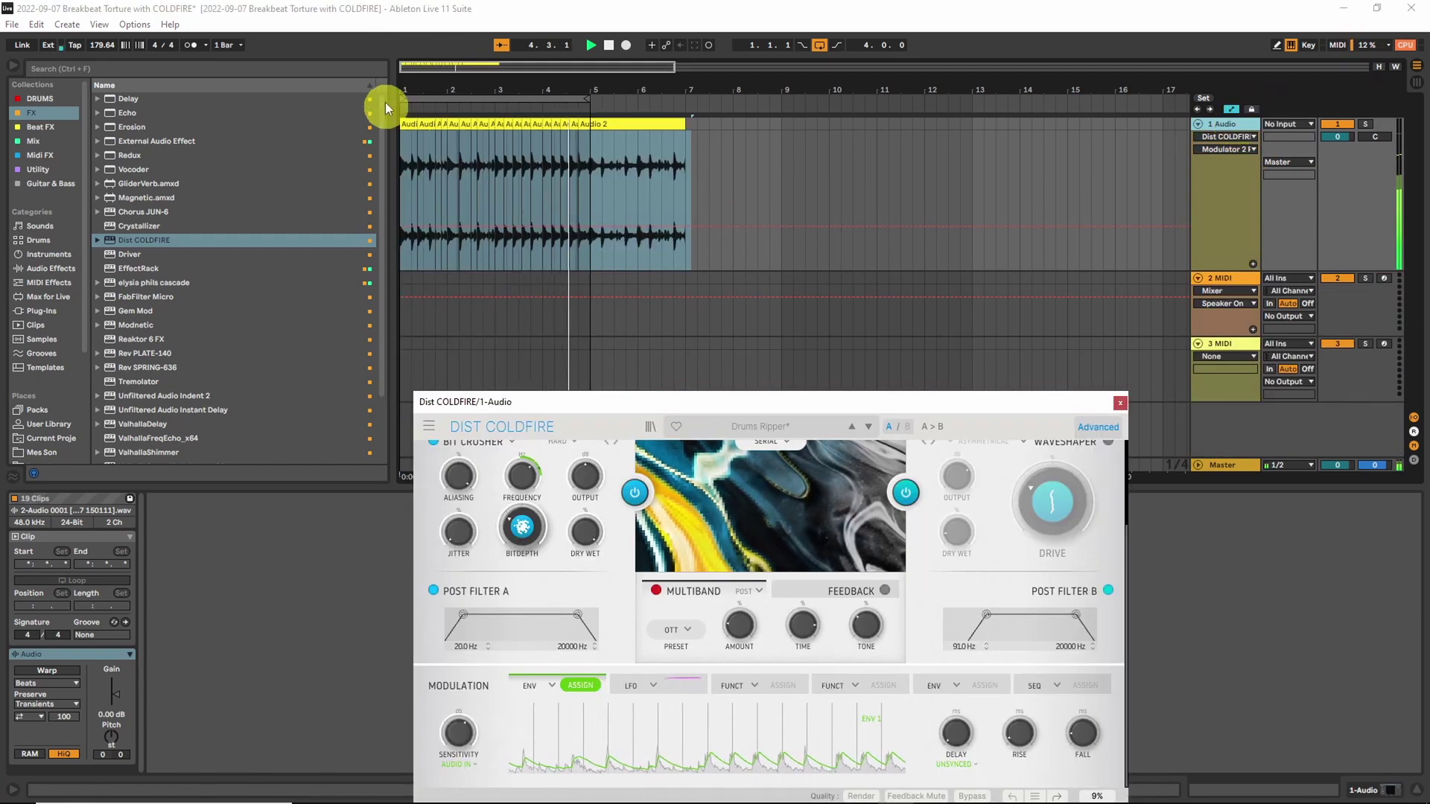
key("ctrl+a")
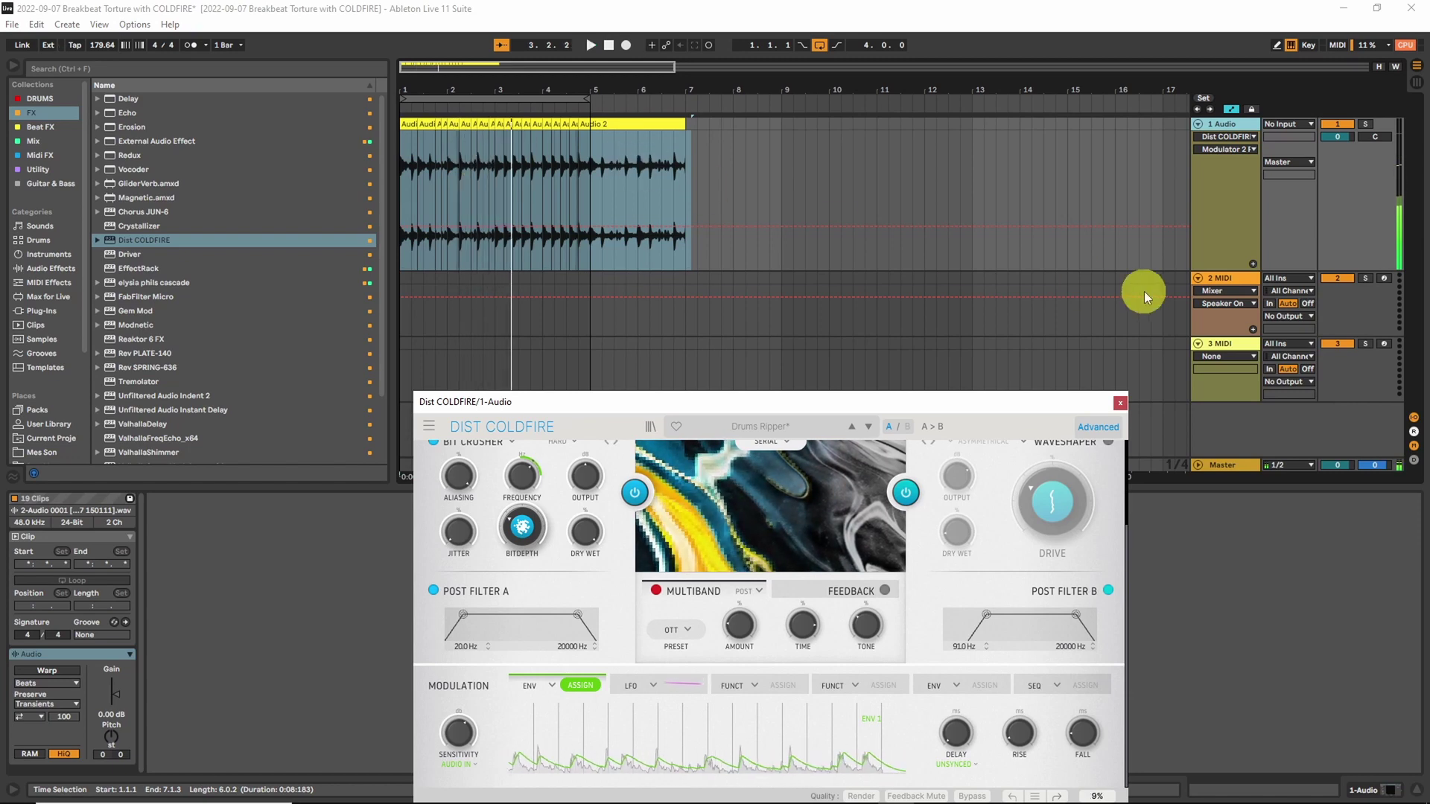
- Insert a new audio track below track 1, set its input to 1-Audio and arm it for recording from bar 1
left_click(1232, 212)
key("ctrl+t")
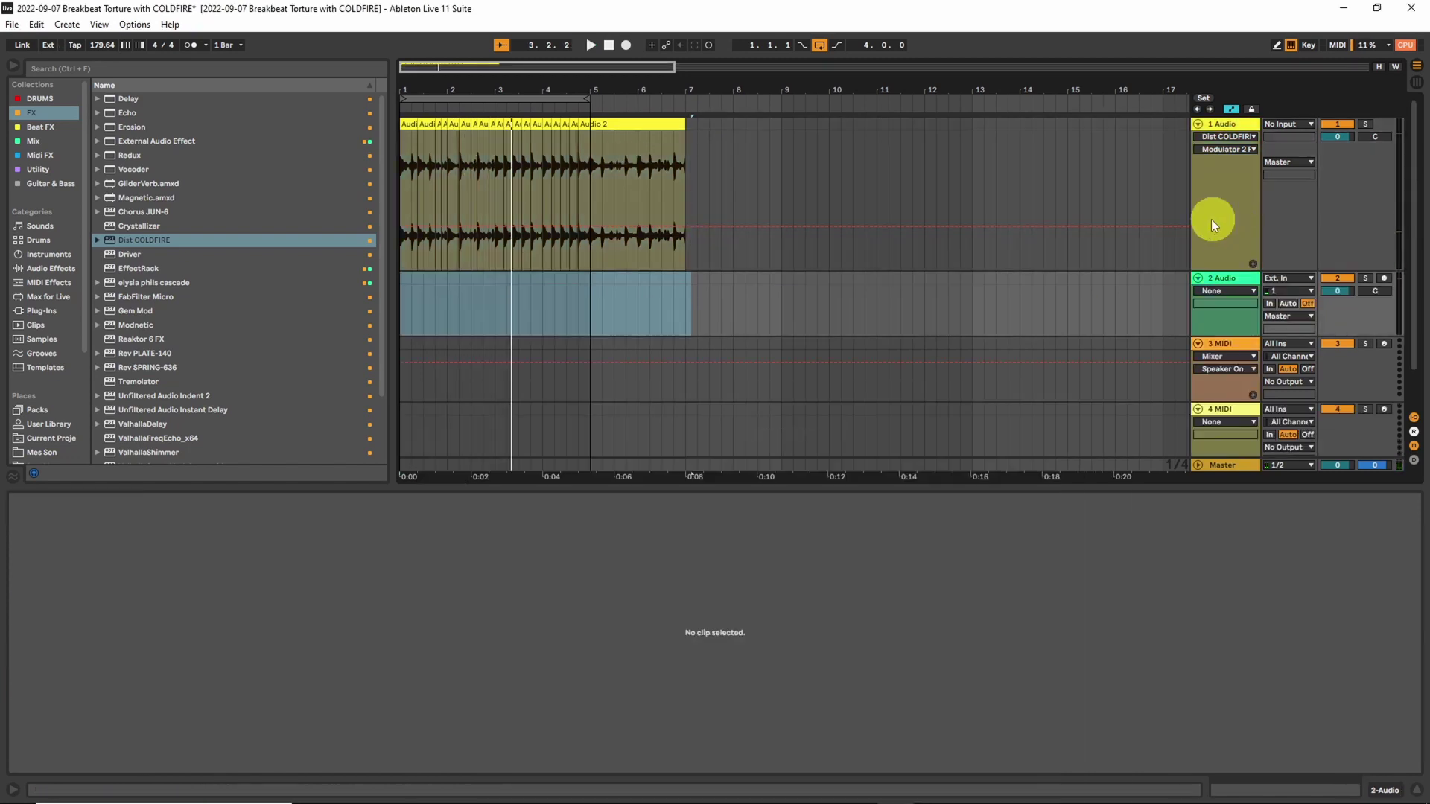
left_click(1299, 279)
left_click(1284, 328)
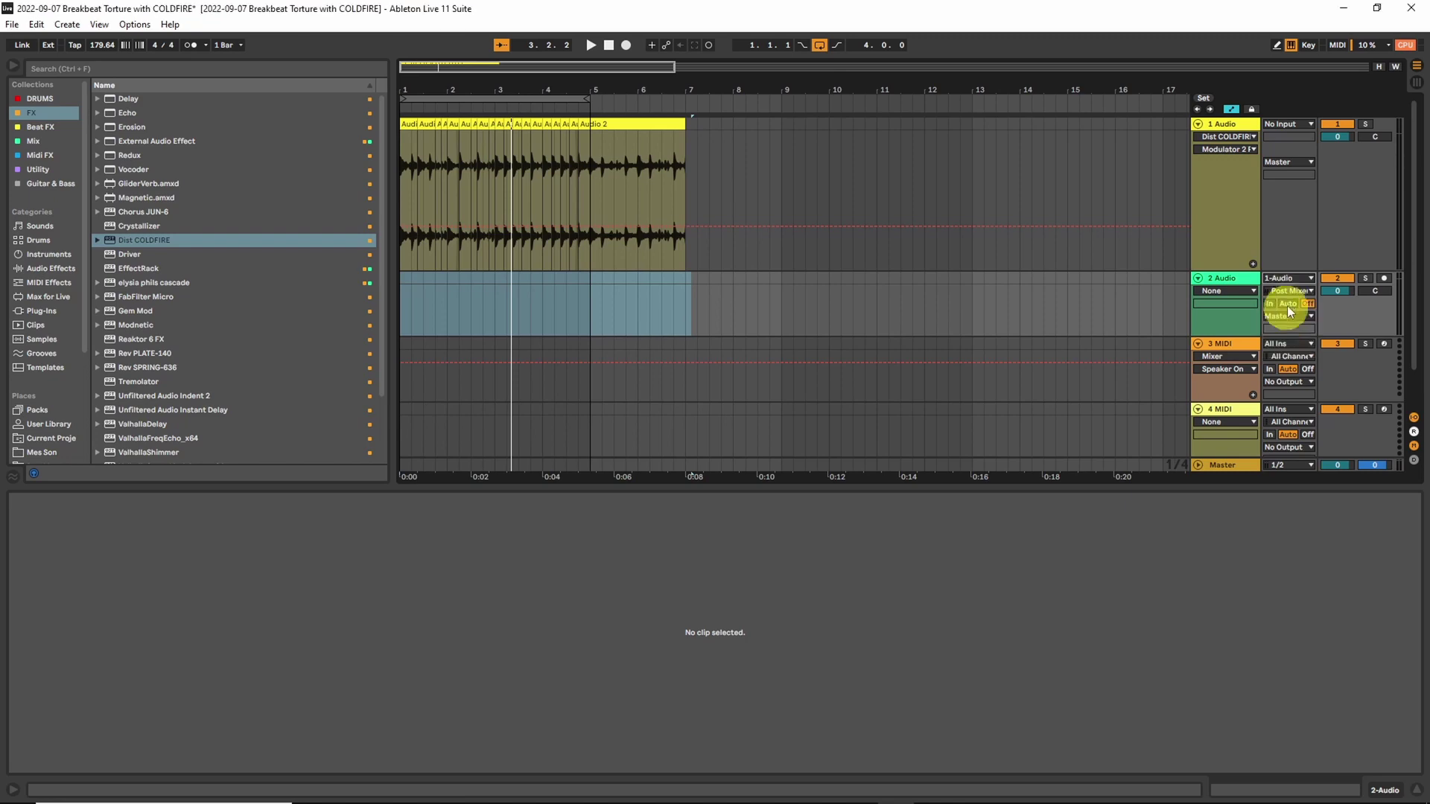
left_click(1384, 278)
left_click(405, 316)
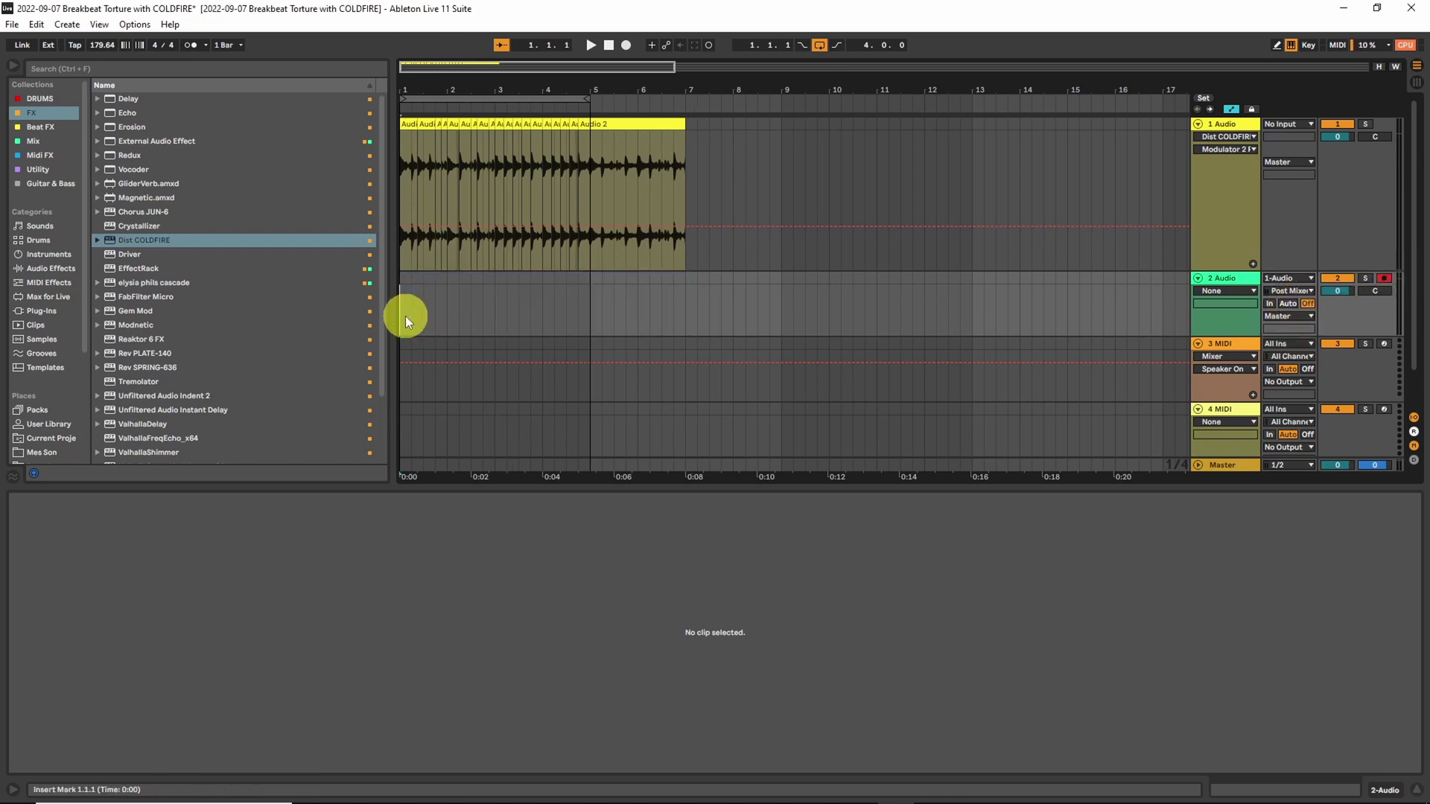
- Duplicate the sliced clips of bars 1–4 on track 1 into bars 5–8 and extend the loop to eight bars
left_click(626, 45)
left_click_drag(592, 181, 139, 146)
left_click_drag(585, 177, 267, 163)
key("ctrl+d")
key("a")
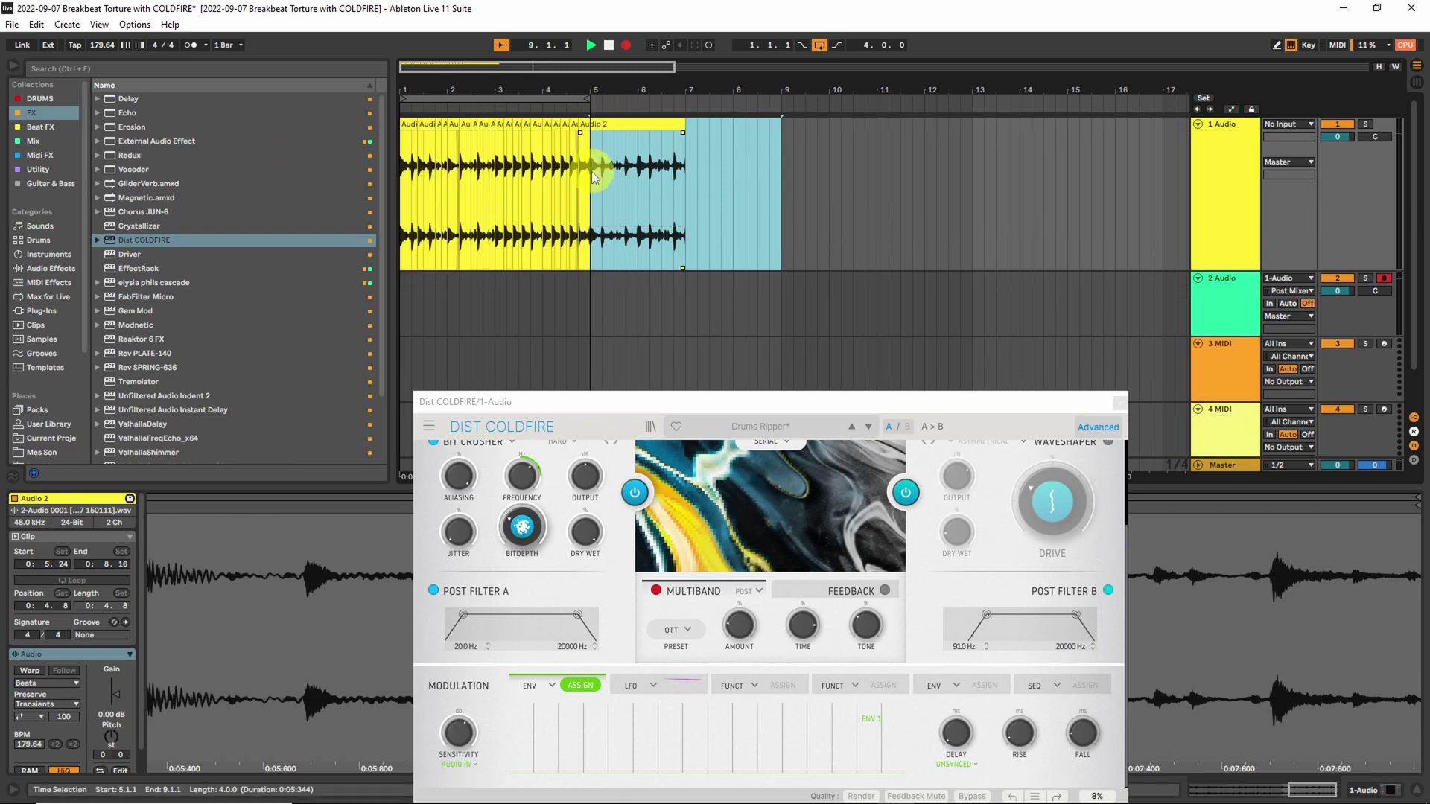
left_click_drag(591, 177, 190, 160)
key("ctrl+d")
left_click_drag(589, 99, 780, 111)
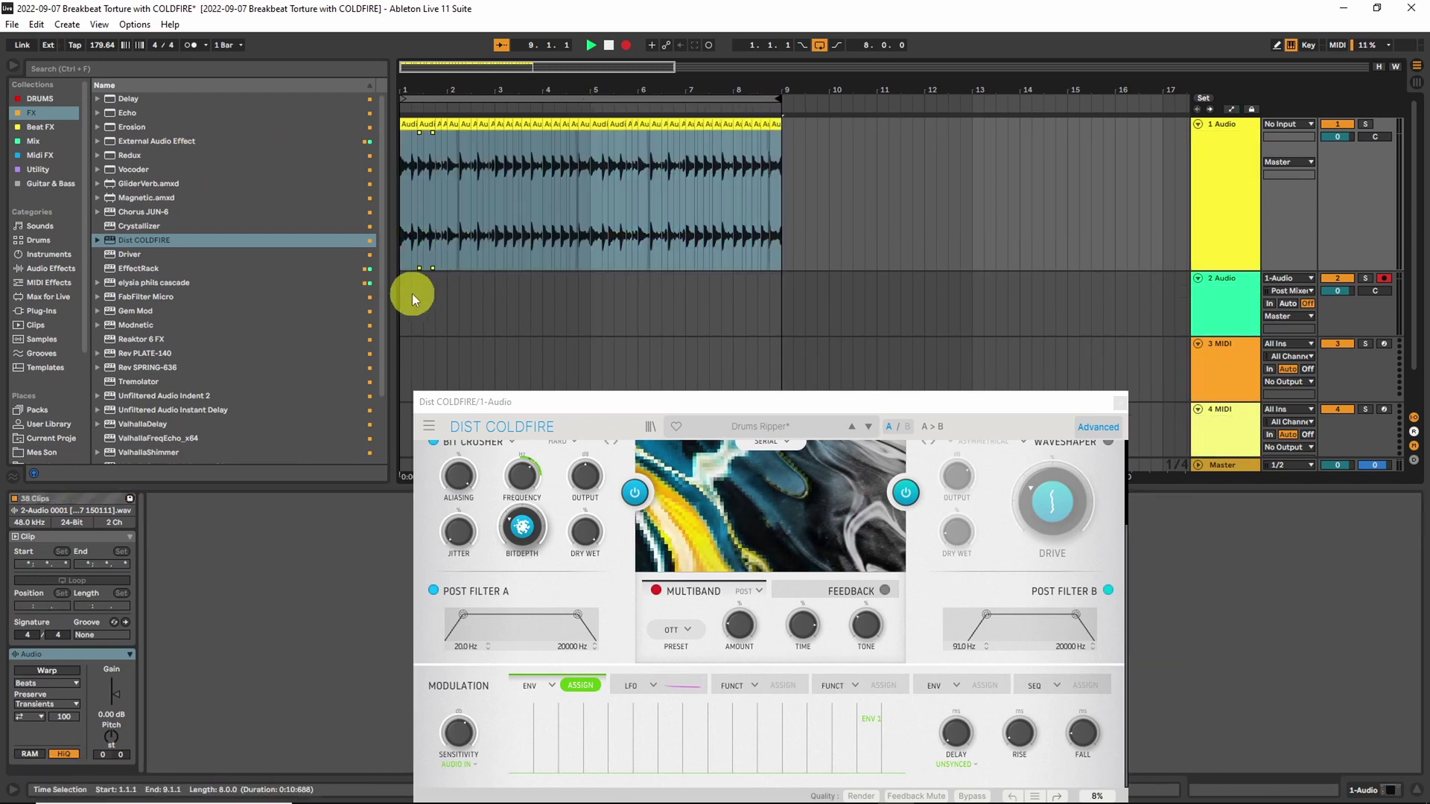
- Record the processed eight-bar break from track 1 onto the second audio track, starting at bar 1, and enlarge that track's height
left_click(406, 297)
left_click(624, 47)
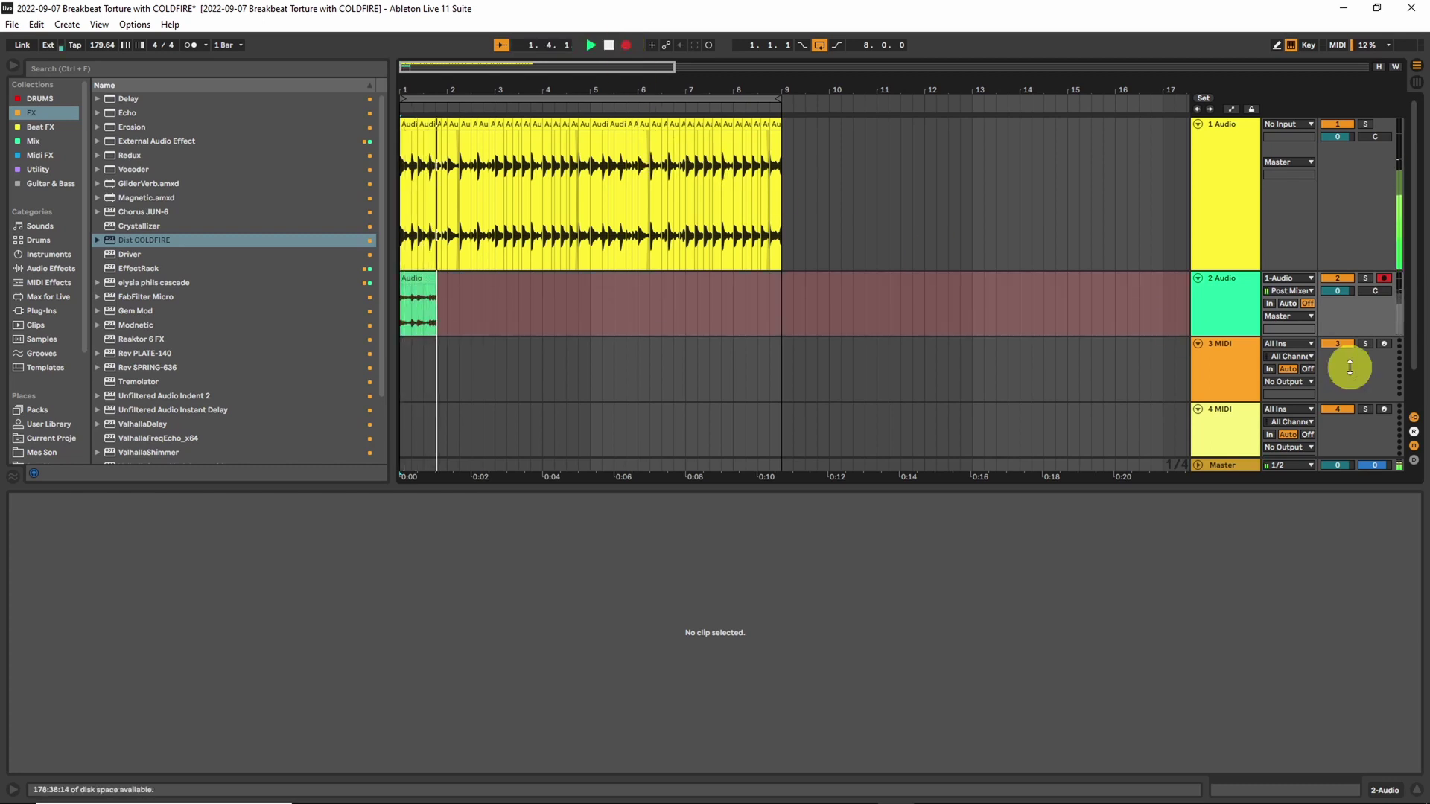
left_click_drag(1238, 338, 1222, 453)
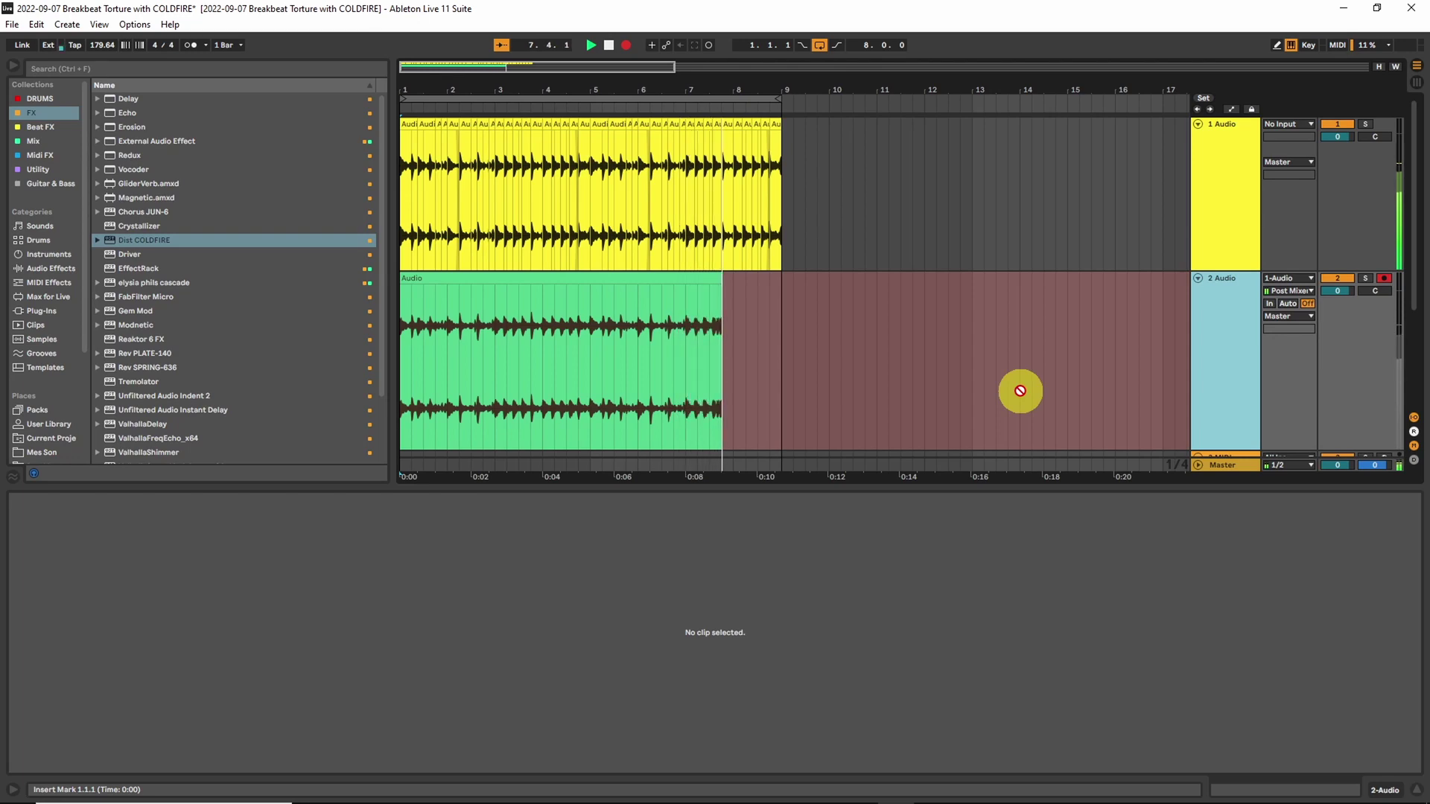
key("space")
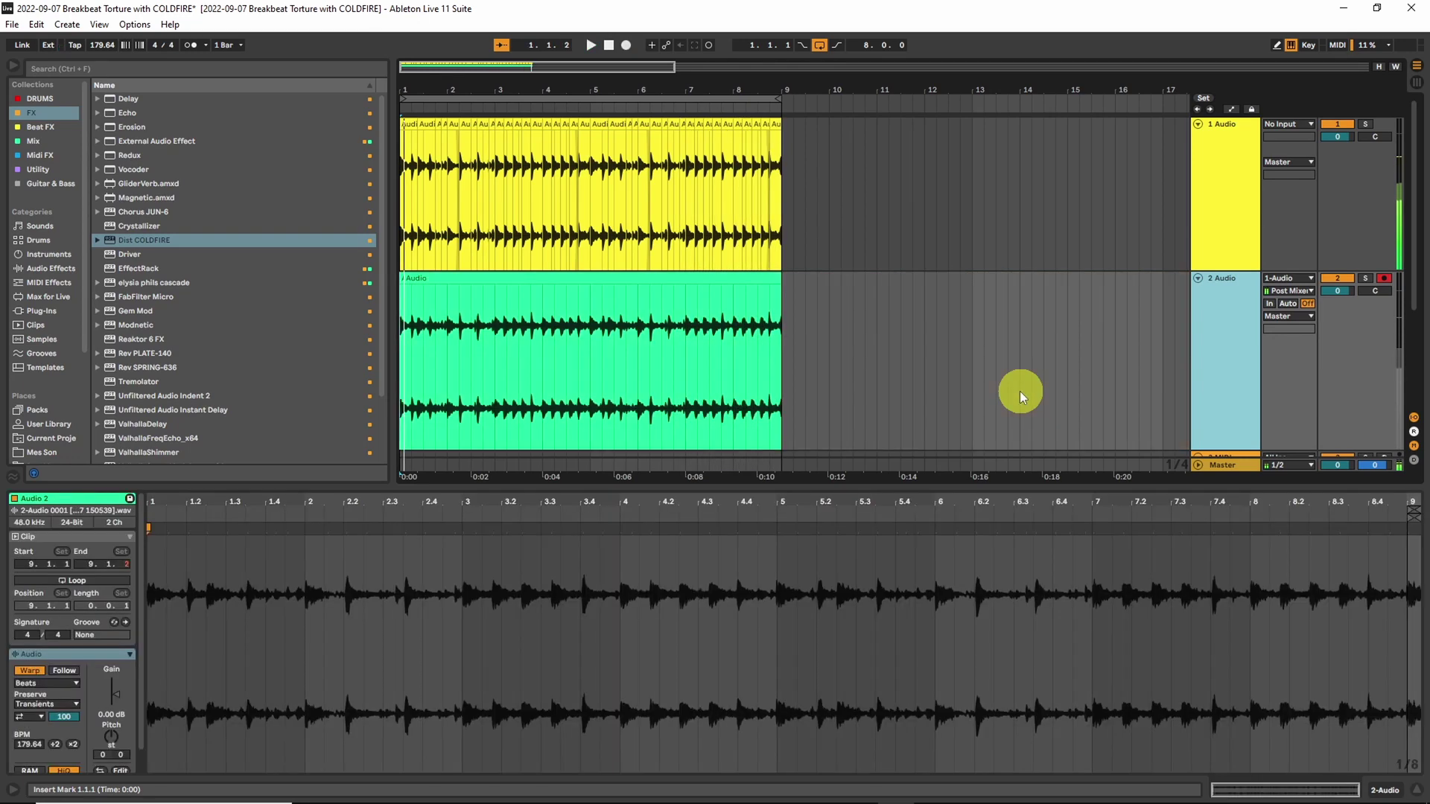
- Delete the source track with the sliced clips and enlarge the remaining resampled track
left_click(407, 279)
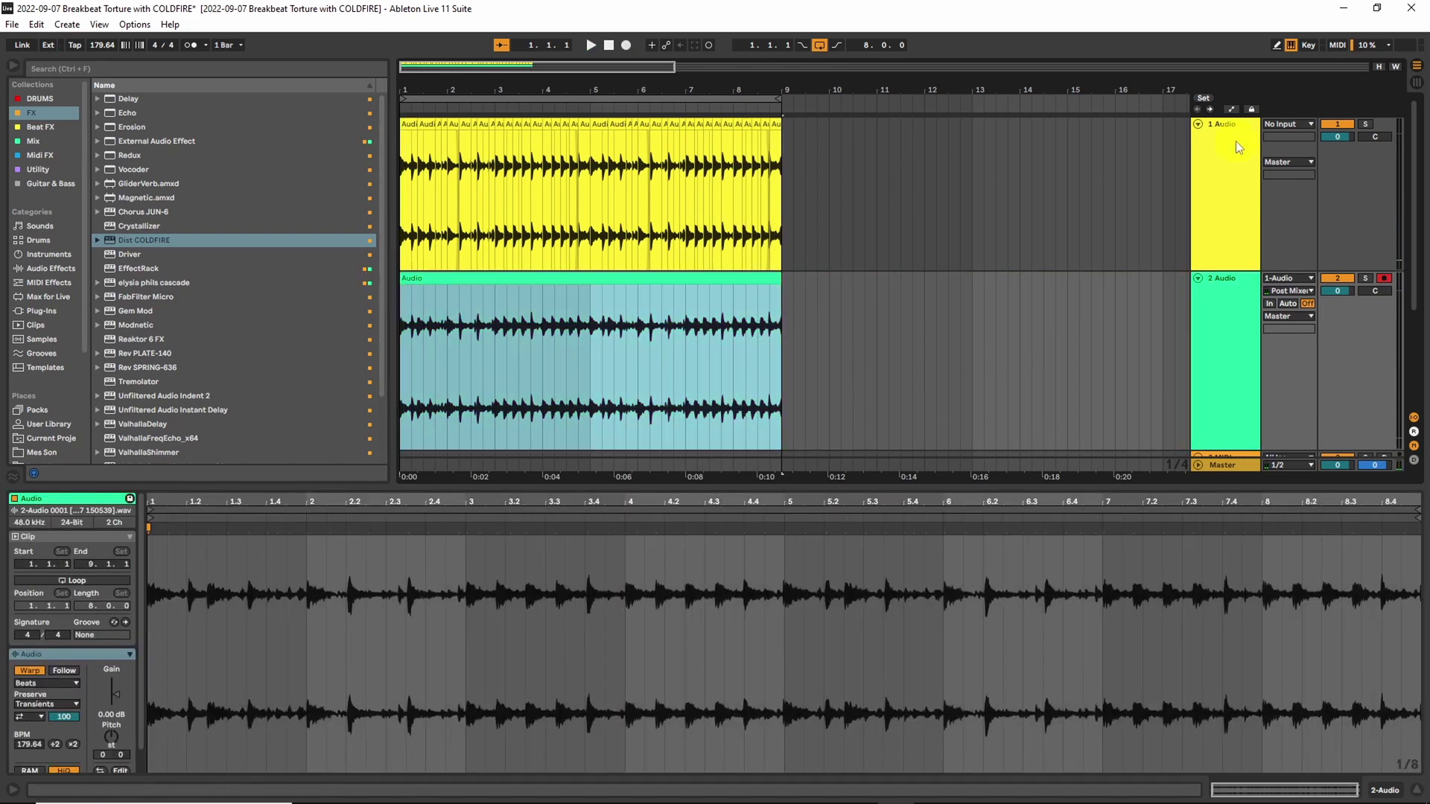
left_click(1236, 140)
left_click(1227, 153)
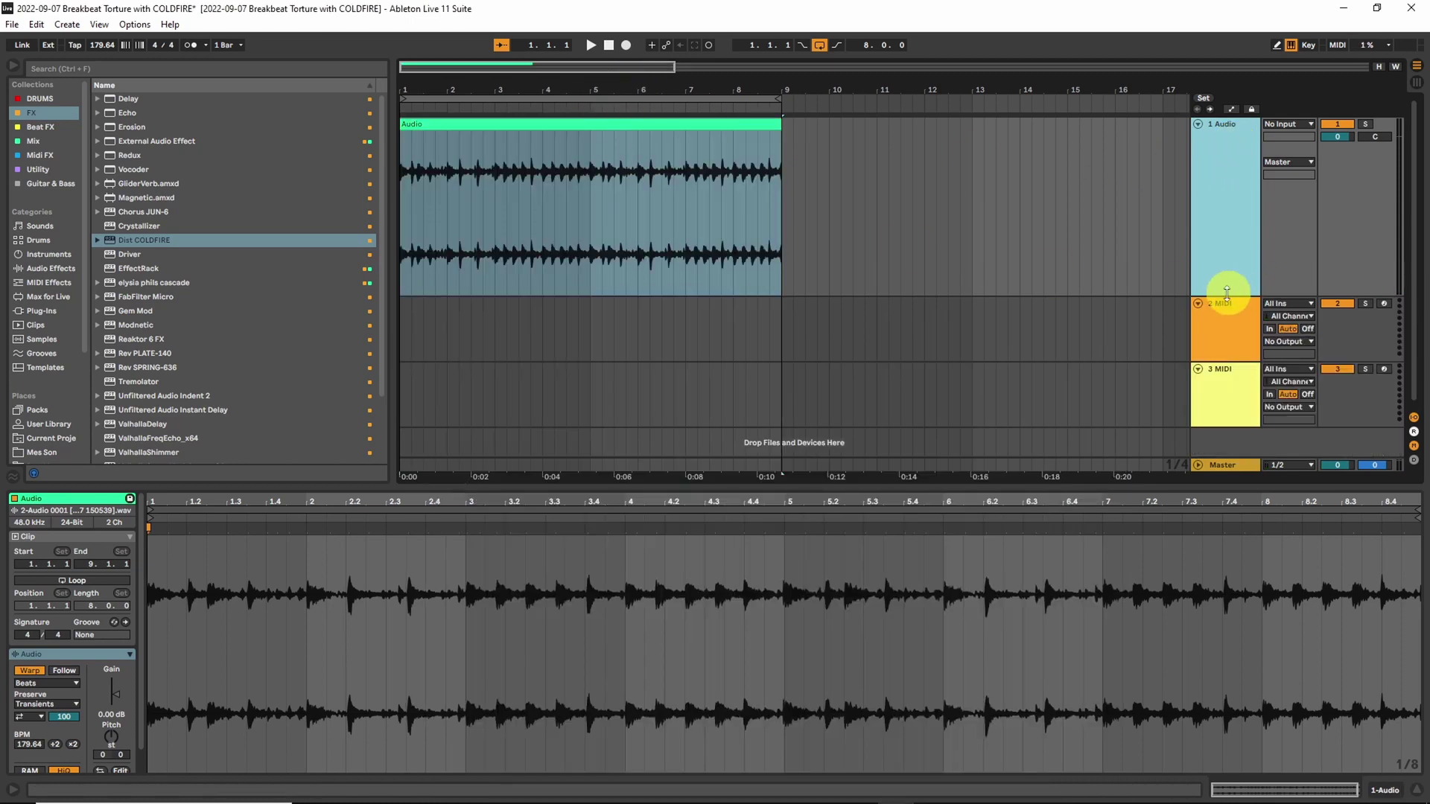
left_click_drag(1227, 291, 1229, 423)
- Duplicate the resampled eight-bar clip so the copy starts at bar 9
key("space")
left_click(541, 125)
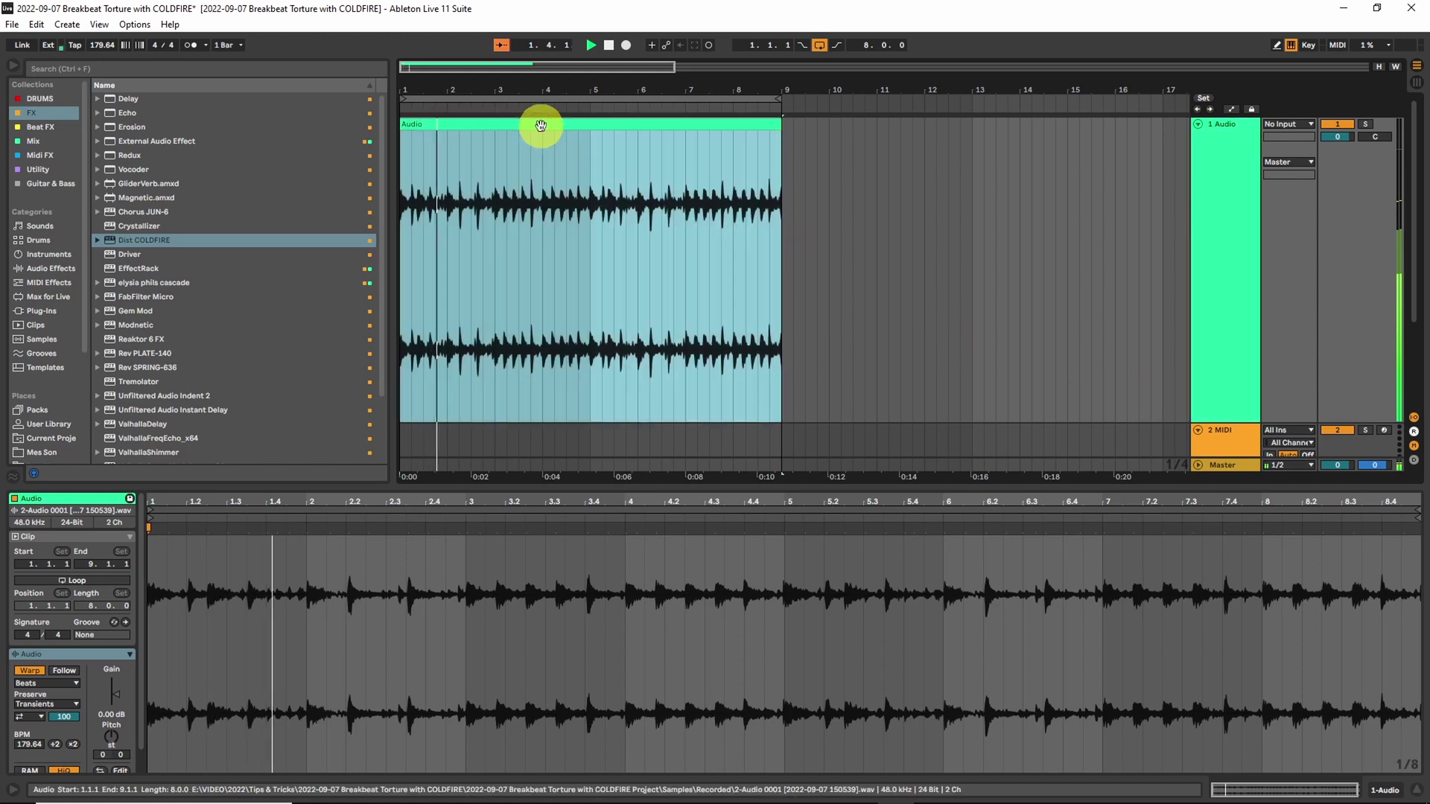
key("ctrl+d")
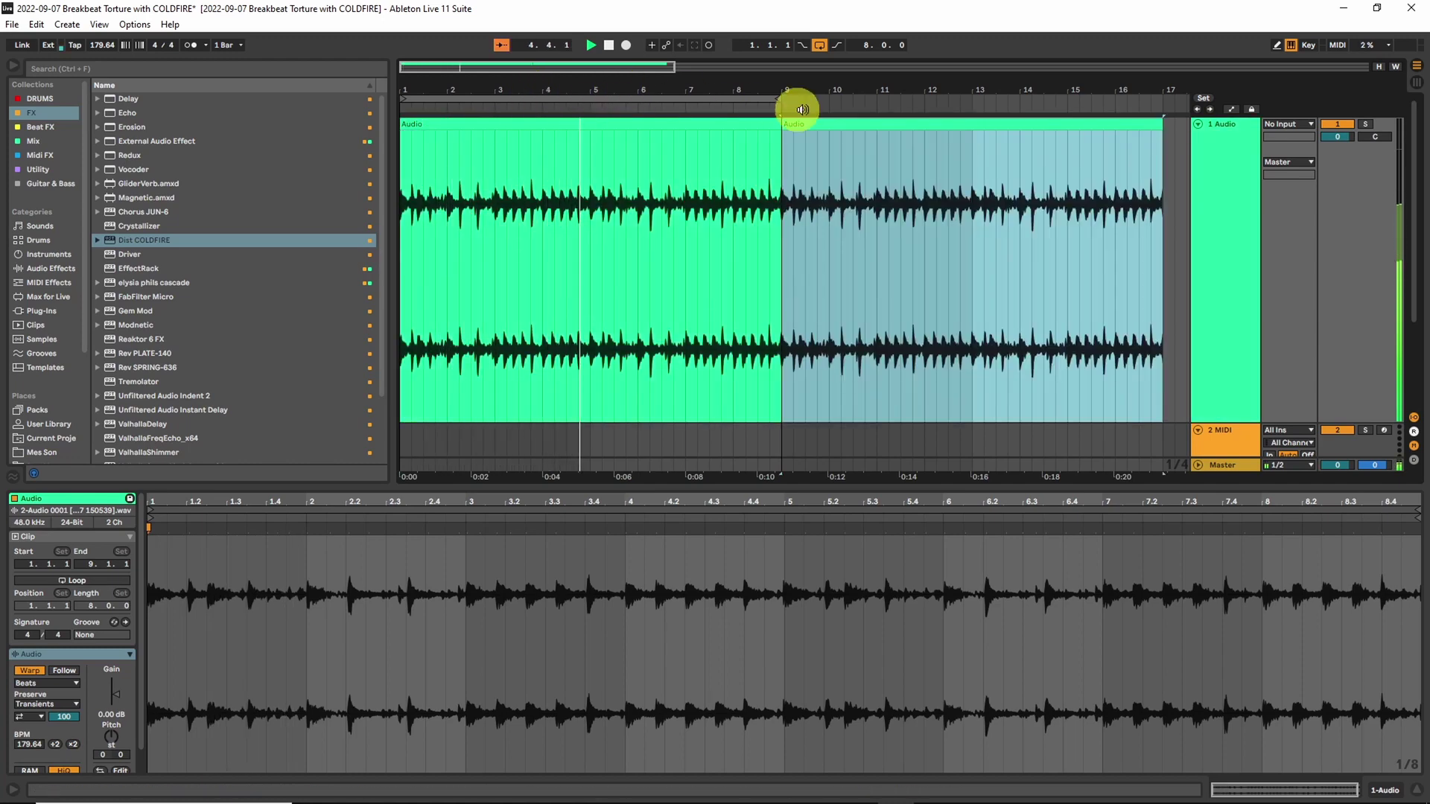
- Add a short fade-out to the end of the first clip just before bar 9 and turn off the arrangement loop
left_click(540, 66)
left_click_drag(541, 66, 539, 67)
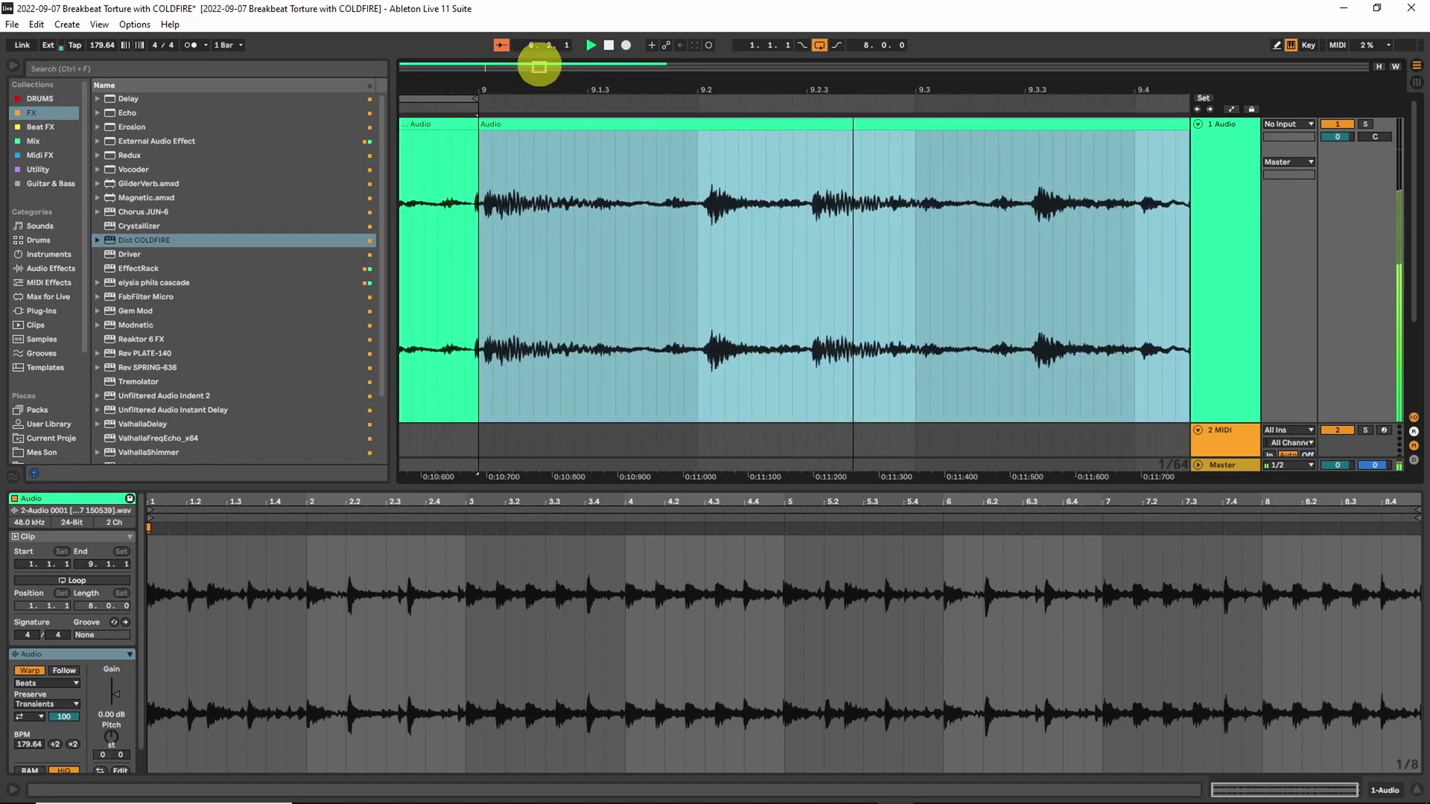
left_click(501, 140)
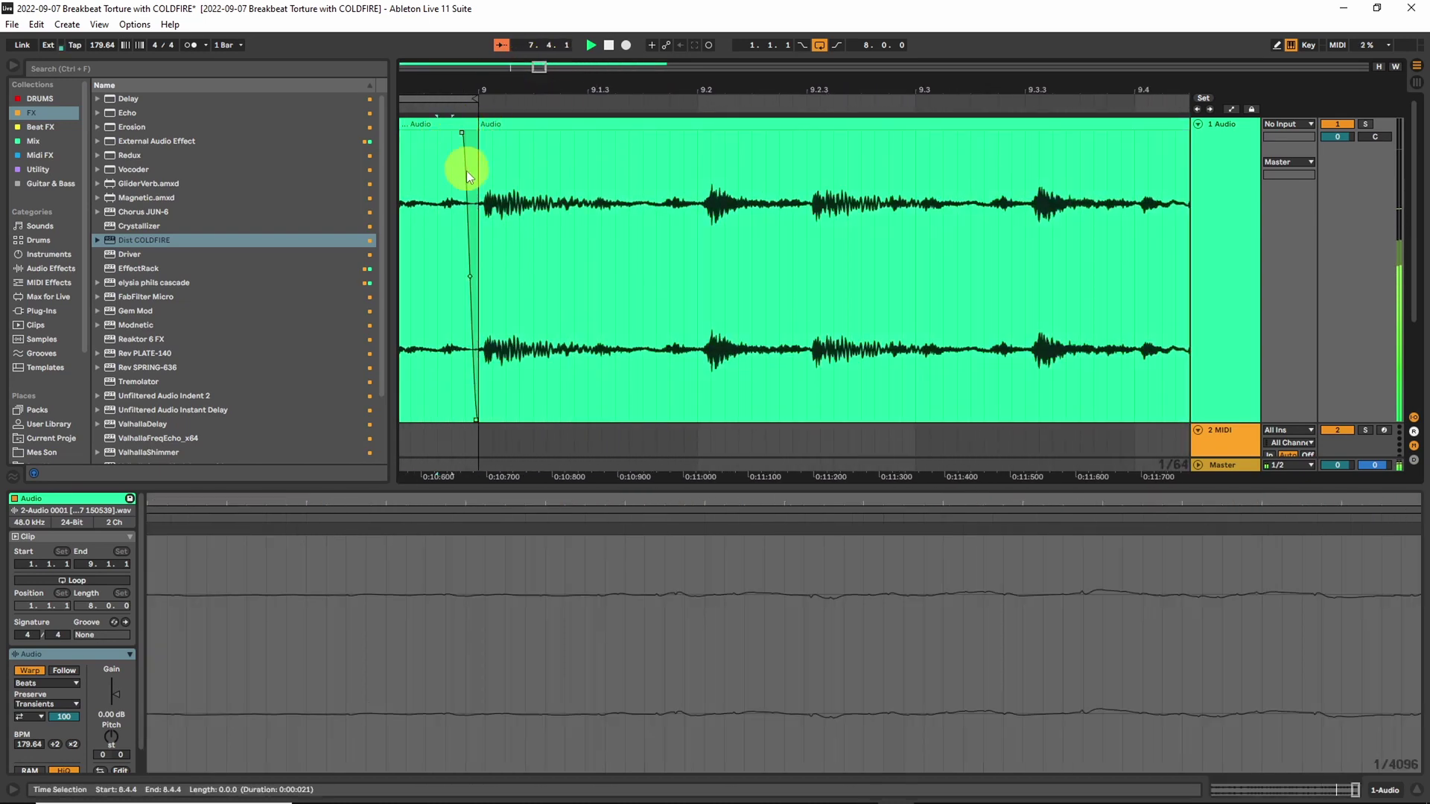
left_click_drag(477, 210, 577, 149)
left_click(819, 45)
key("space")
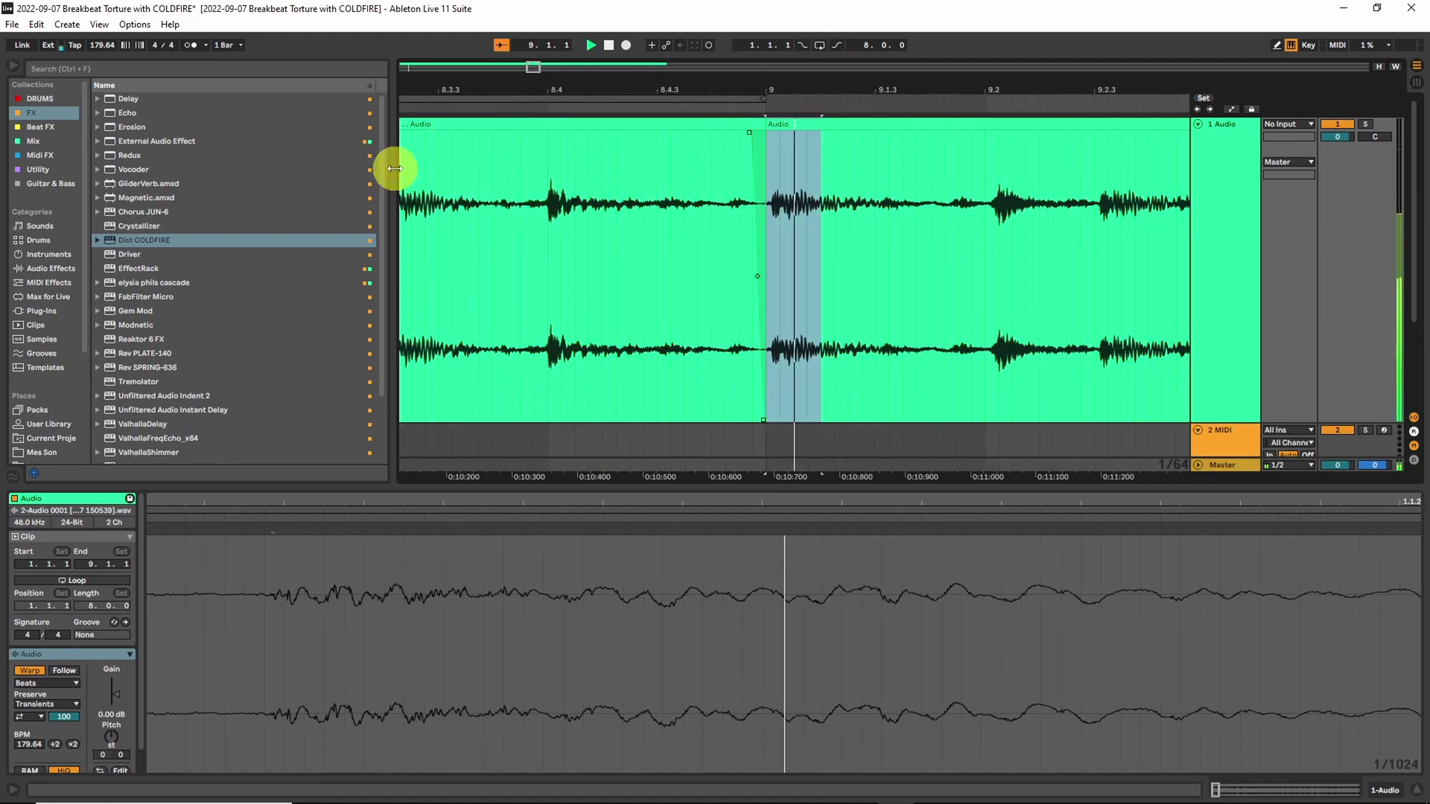
- Repeat the first sixteenth note of bar 9 three times to create a kick stutter
left_click_drag(550, 69, 548, 67)
key("space")
left_click_drag(600, 164, 583, 169)
key("ctrl+d")
key("ctrl+d")
key("ctrl+d")
left_click(588, 120)
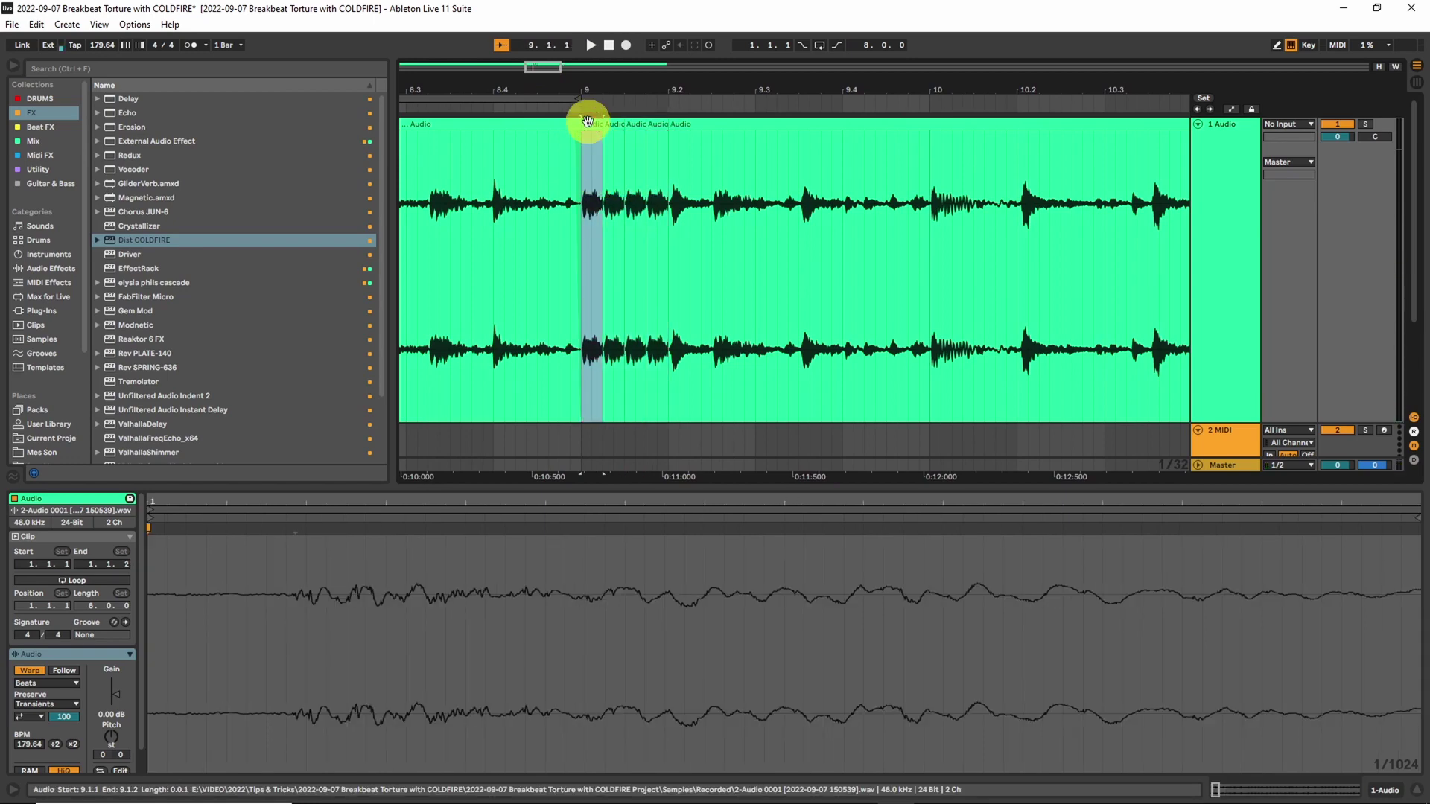
- Audition the stutter at bar 9 and consolidate its four sixteenth-note slices into one clip
key("space")
key("space")
key("space")
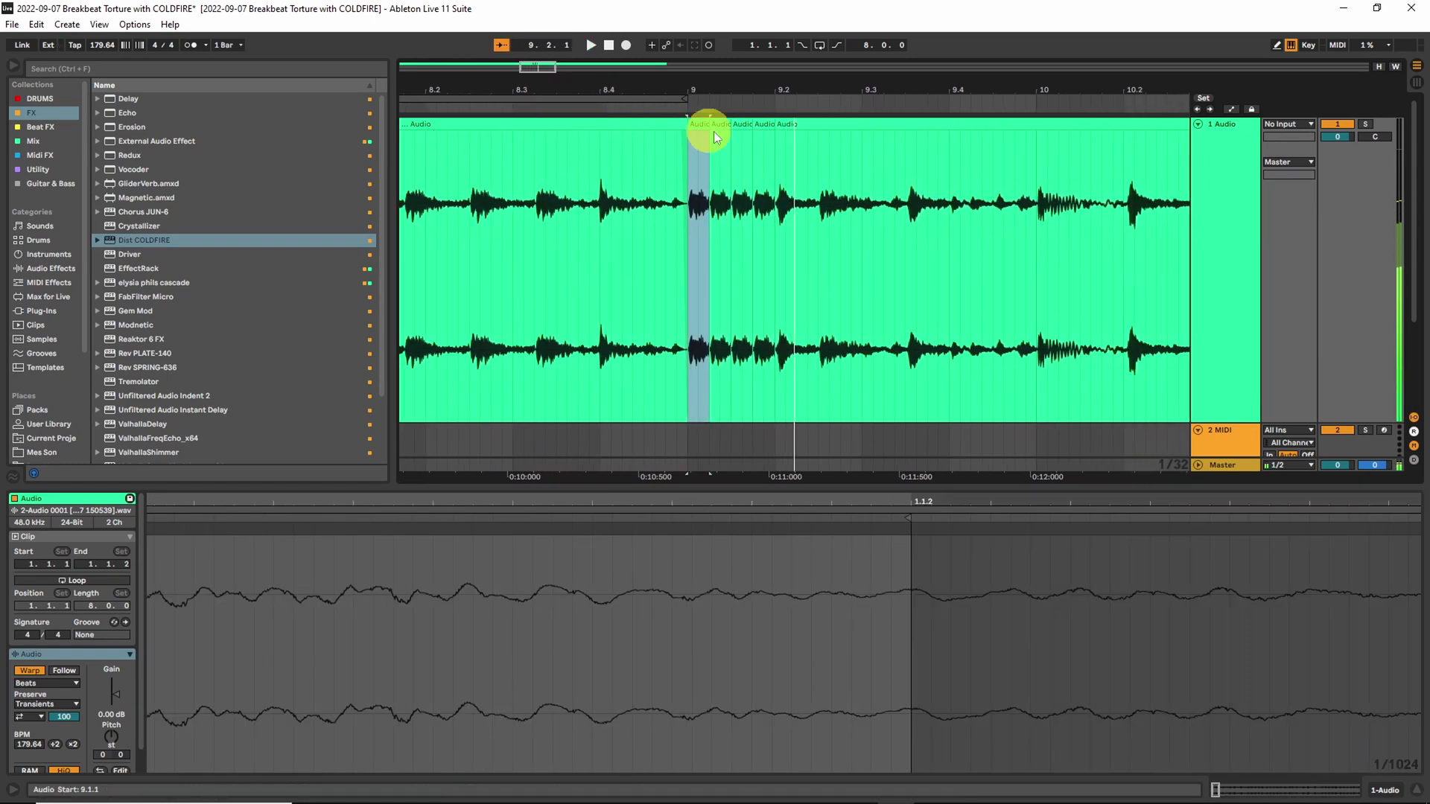
left_click(765, 124, "shift")
key("ctrl+j")
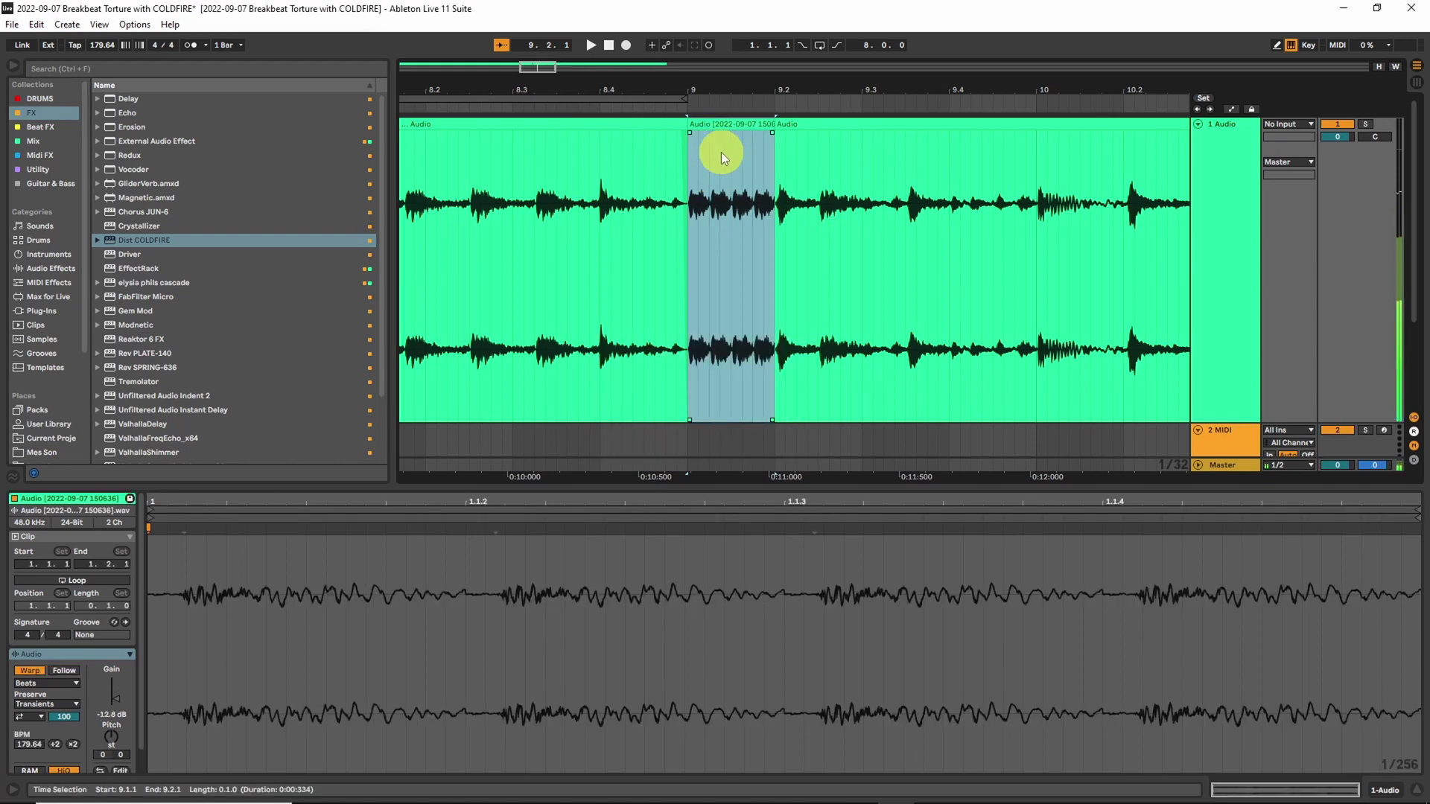
left_click(303, 567)
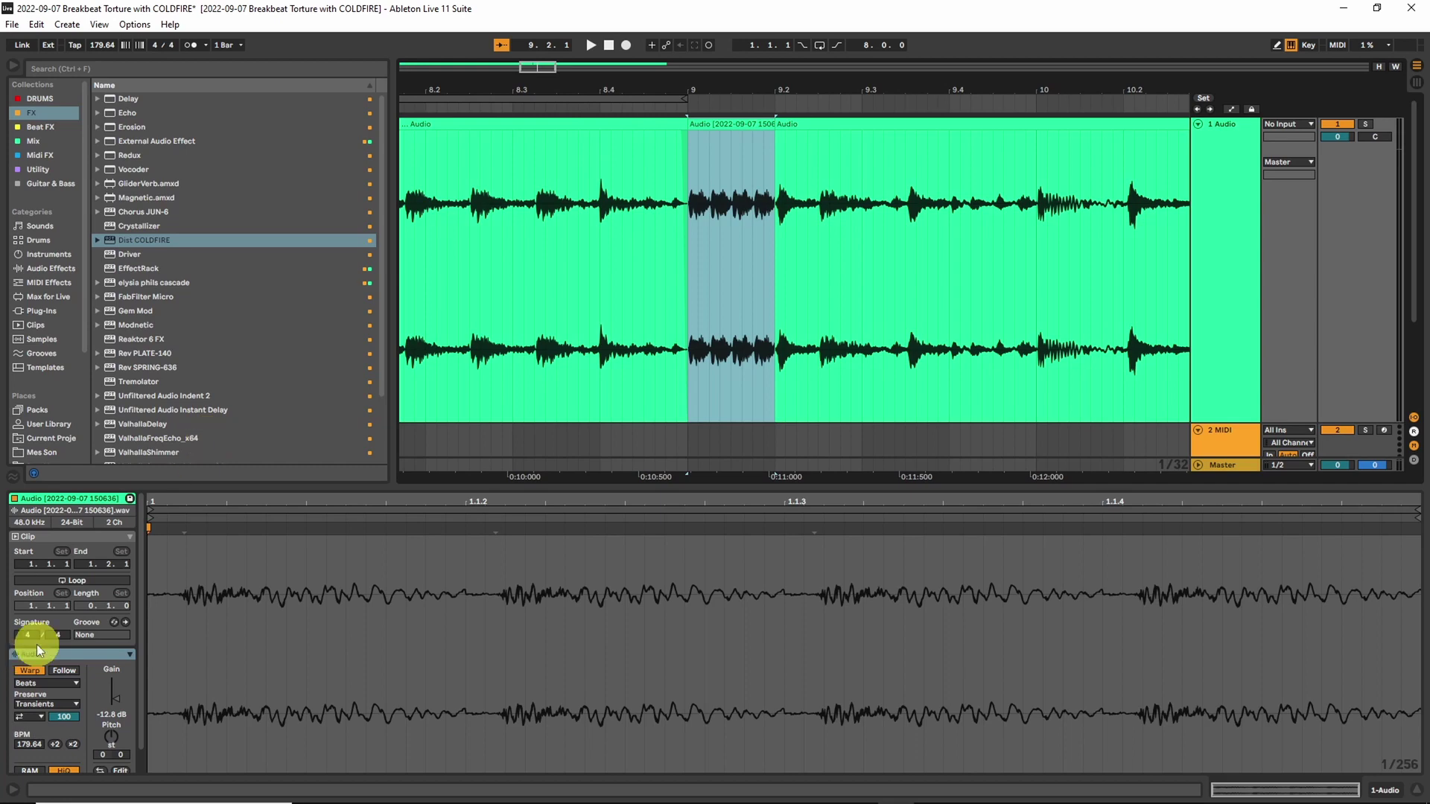
right_click(713, 124)
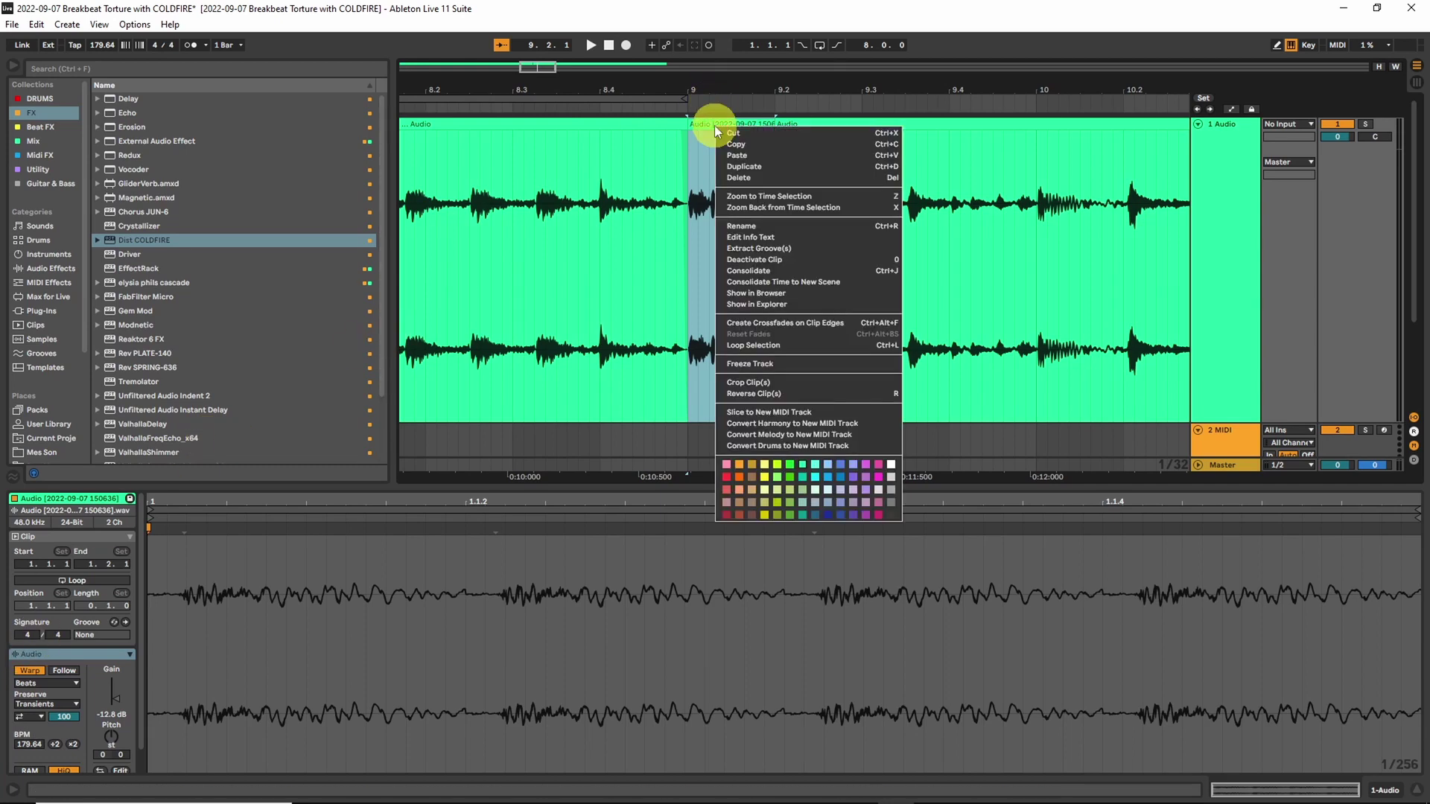
left_click(994, 196)
left_click_drag(914, 210, 1070, 211)
right_click(1038, 212)
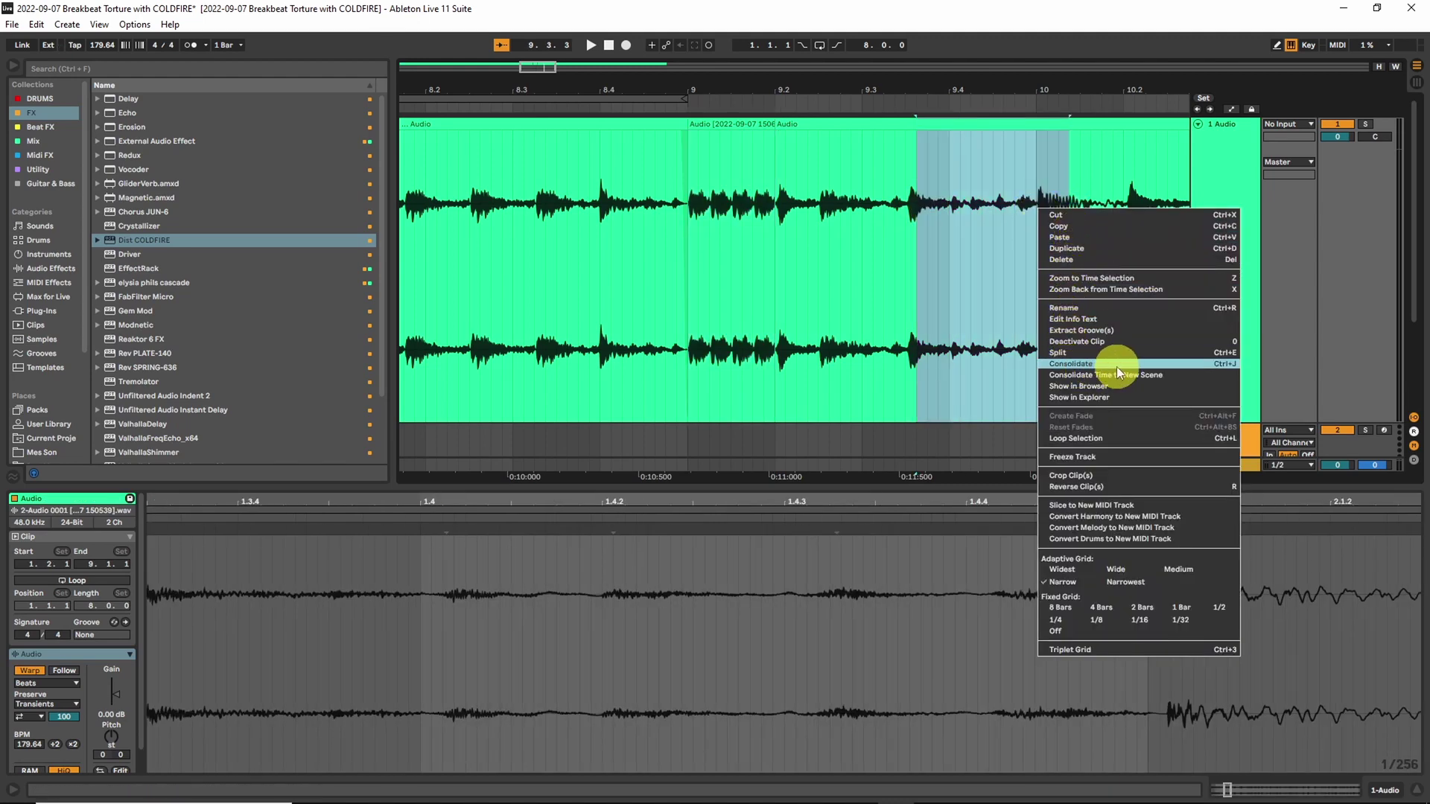
- Draw a gain envelope on the consolidated stutter clip that ramps down from 100% towards its end, and audition it
left_click(695, 122)
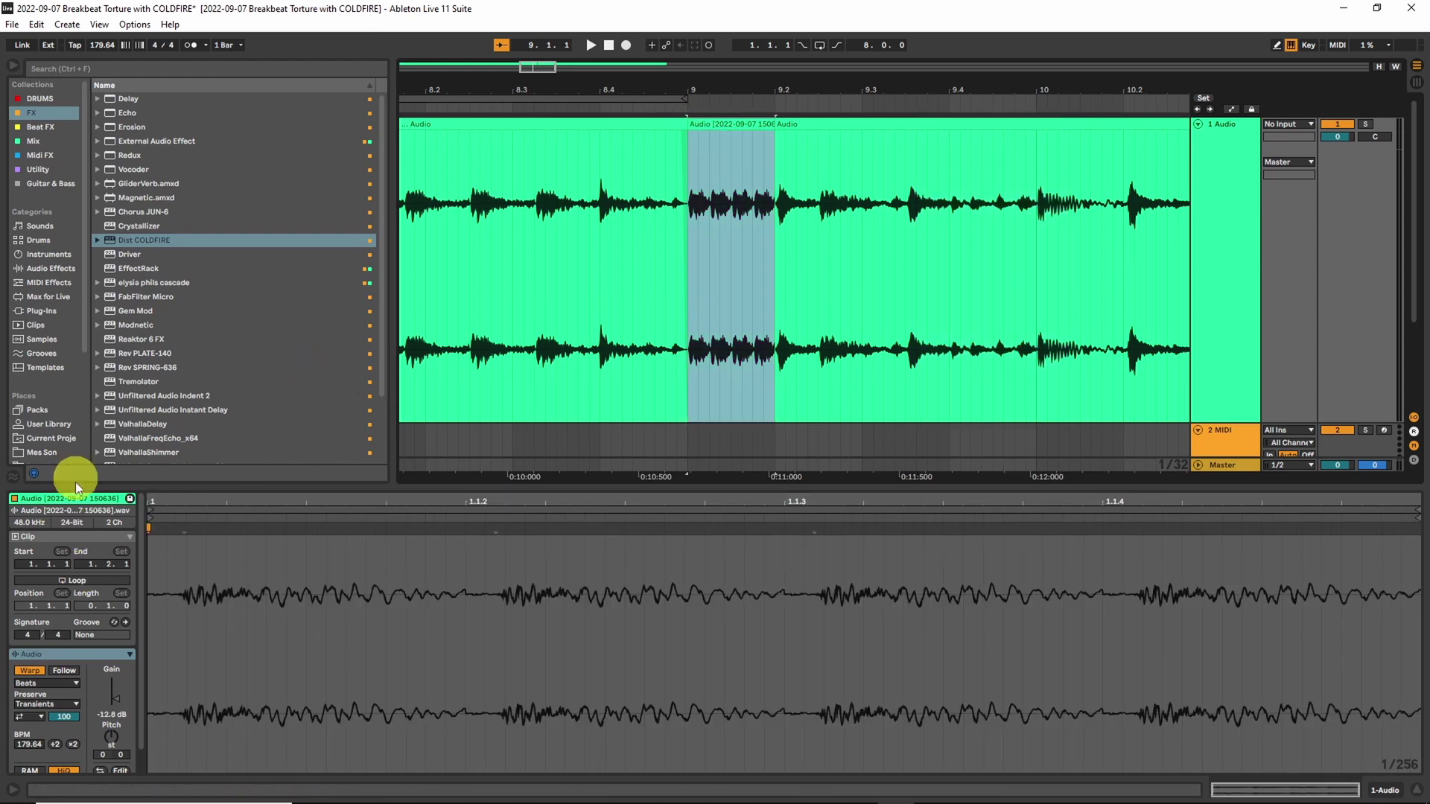
scroll(64, 673, "down", 1)
left_click(61, 765)
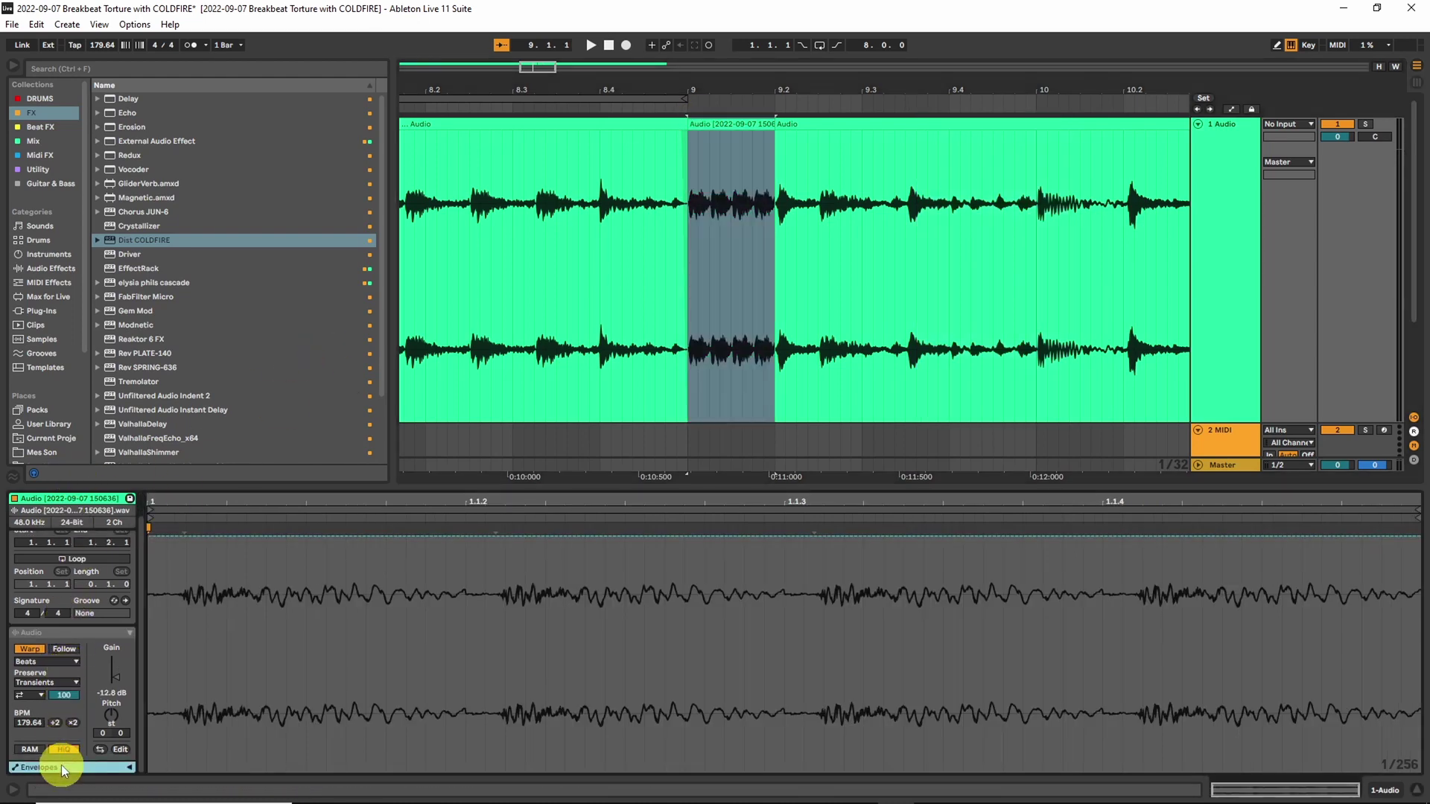
scroll(109, 767, "down", 3)
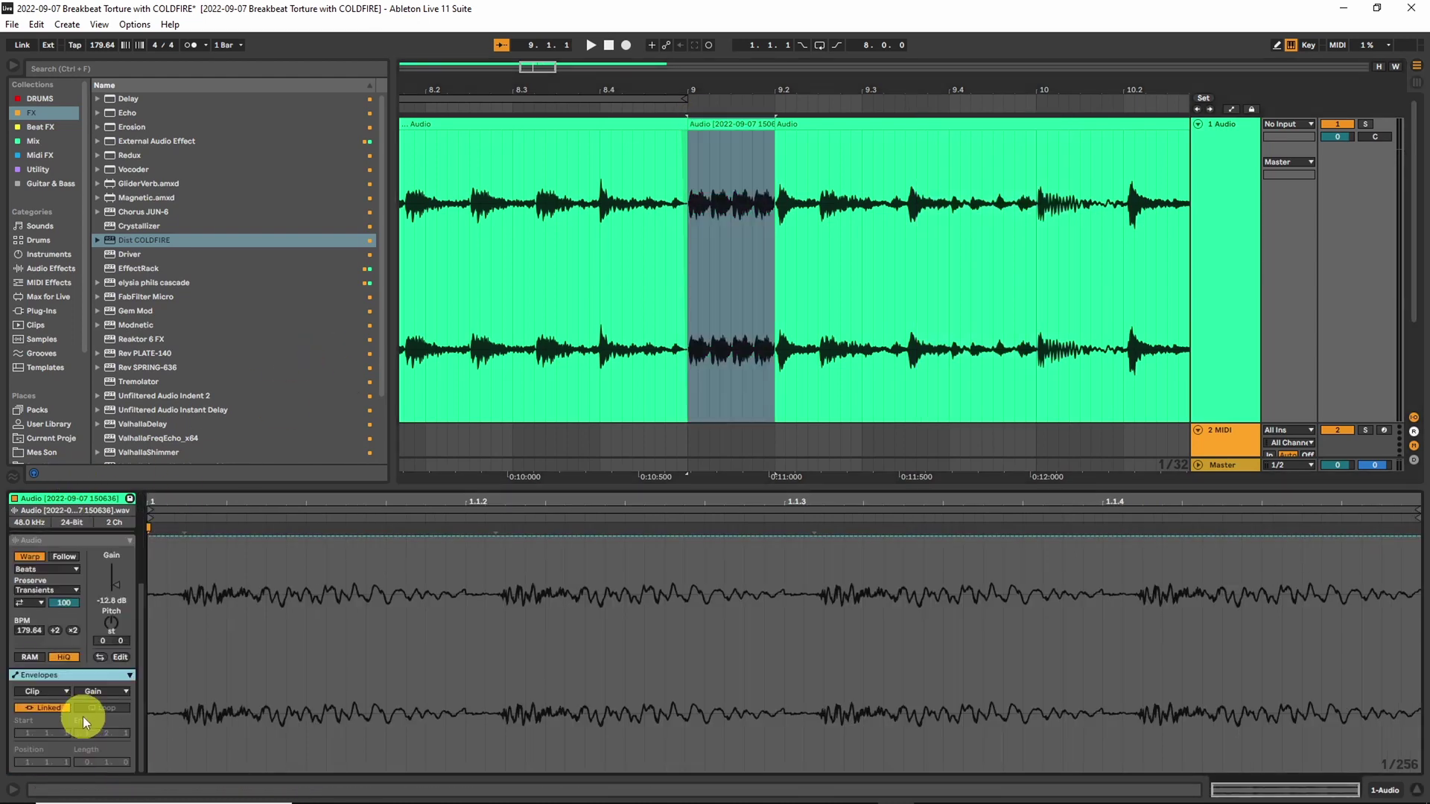
left_click(316, 539)
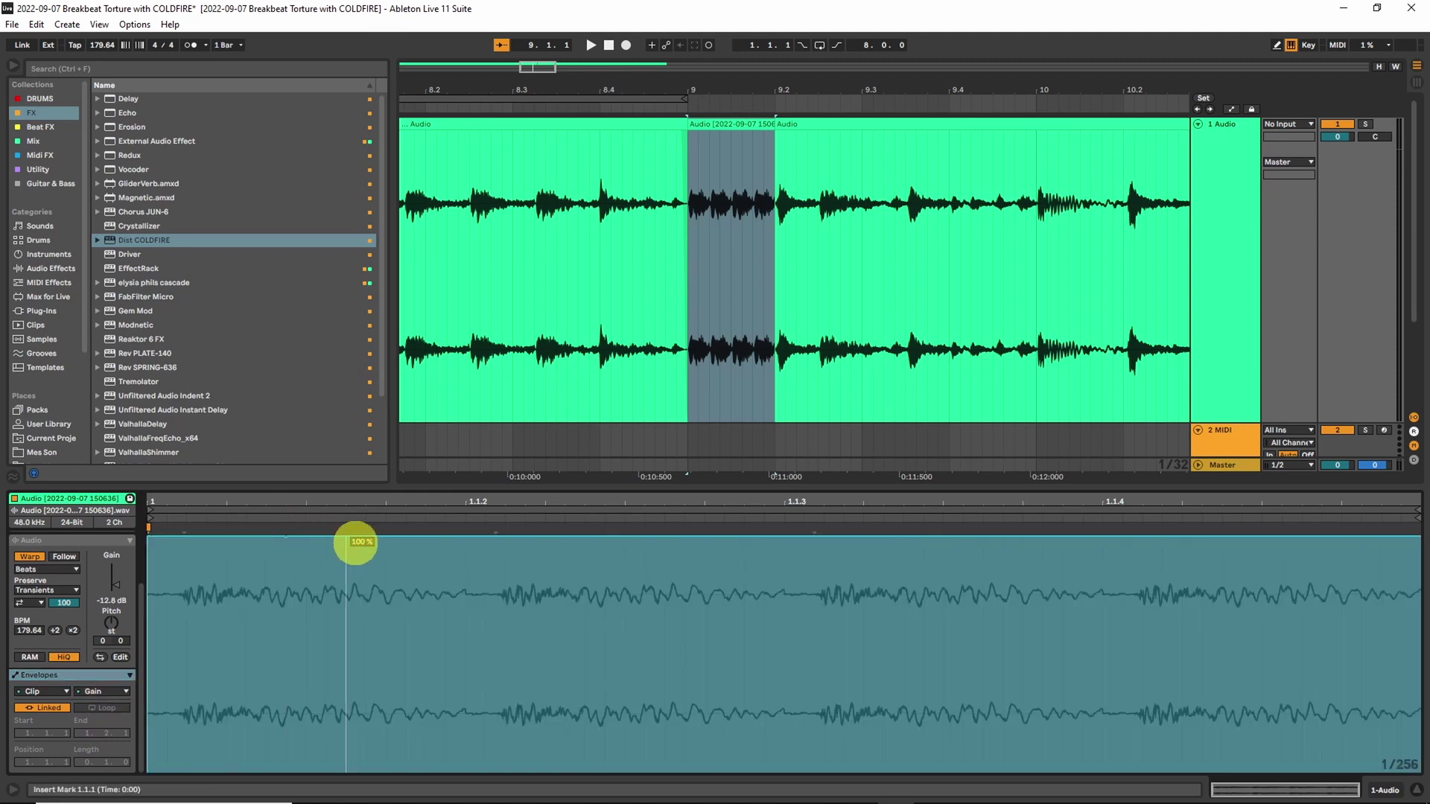
key("space")
left_click_drag(347, 537, 1418, 631)
key("space")
key("space")
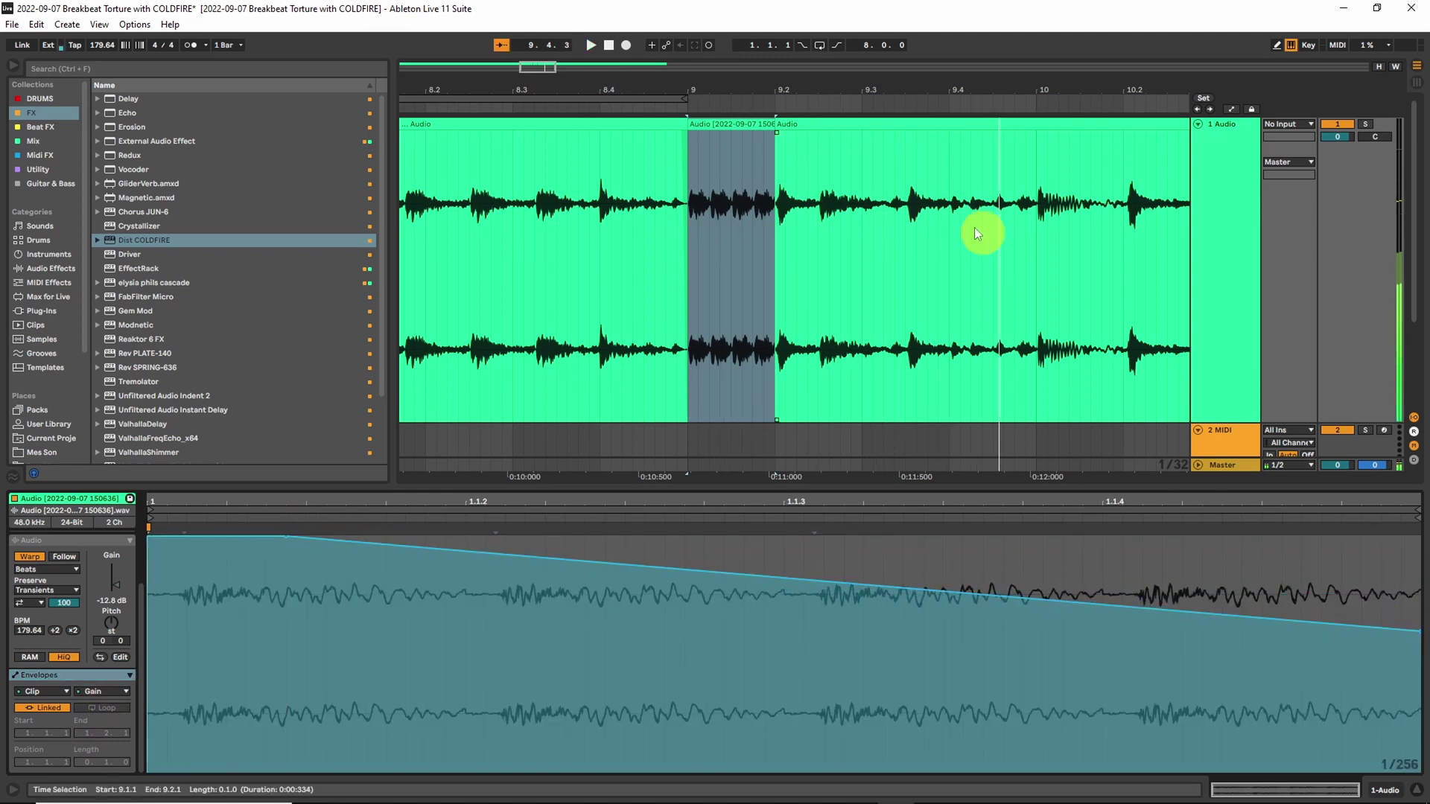
- Copy the sixteenth-note hit at 10.2.1 and paste it at 9.4.1
left_click(787, 200)
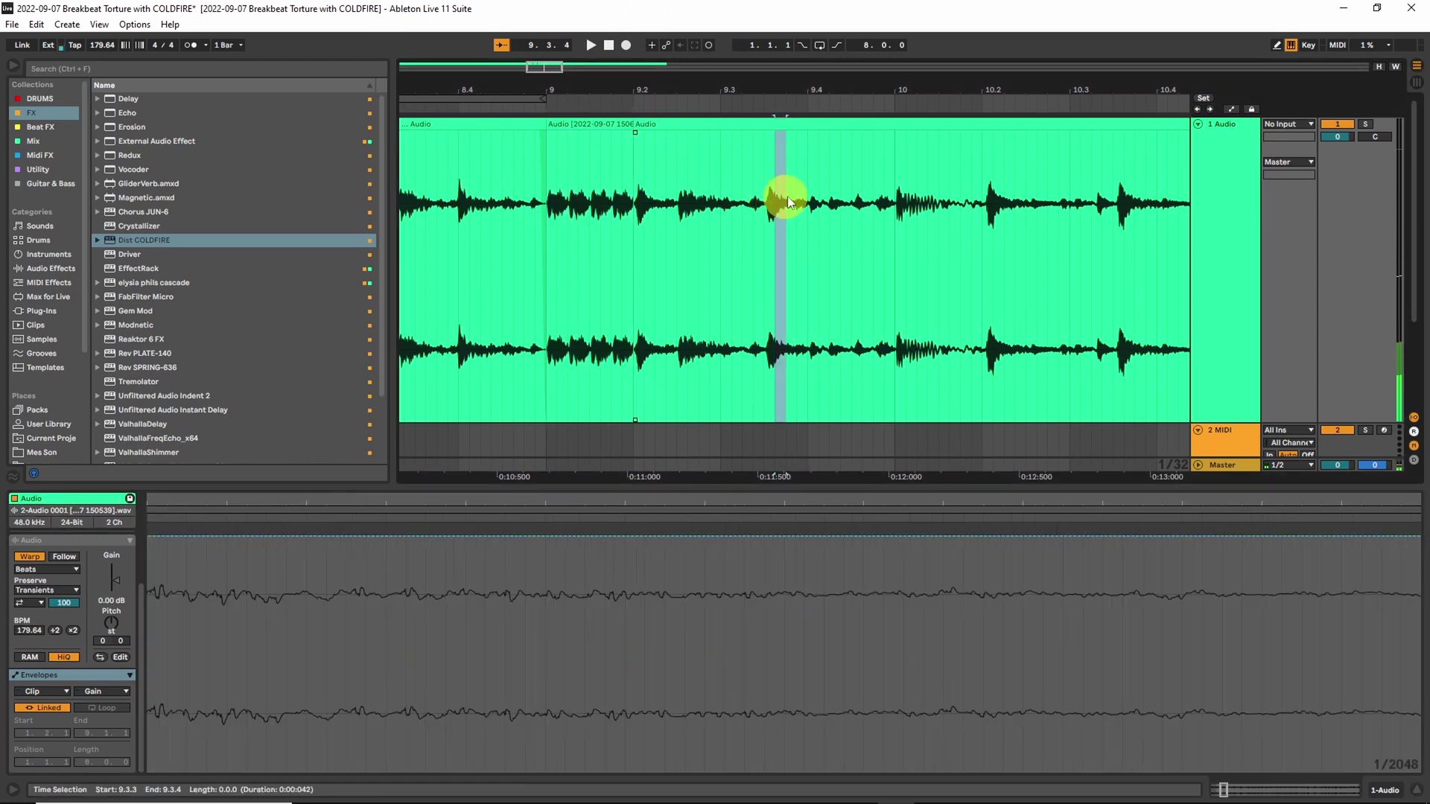
left_click_drag(789, 201, 794, 200)
key("space")
left_click_drag(983, 192, 1015, 187)
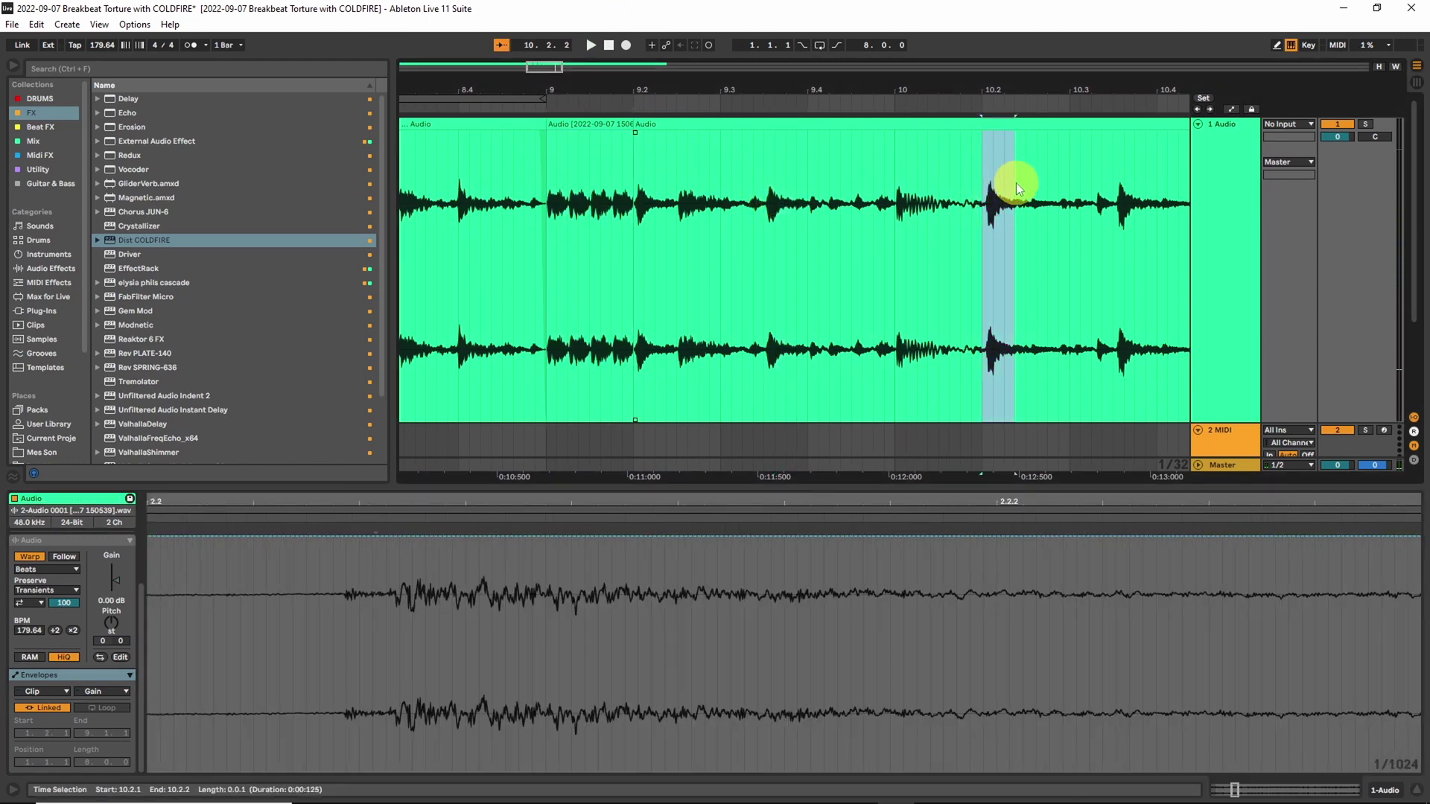
left_click(807, 187)
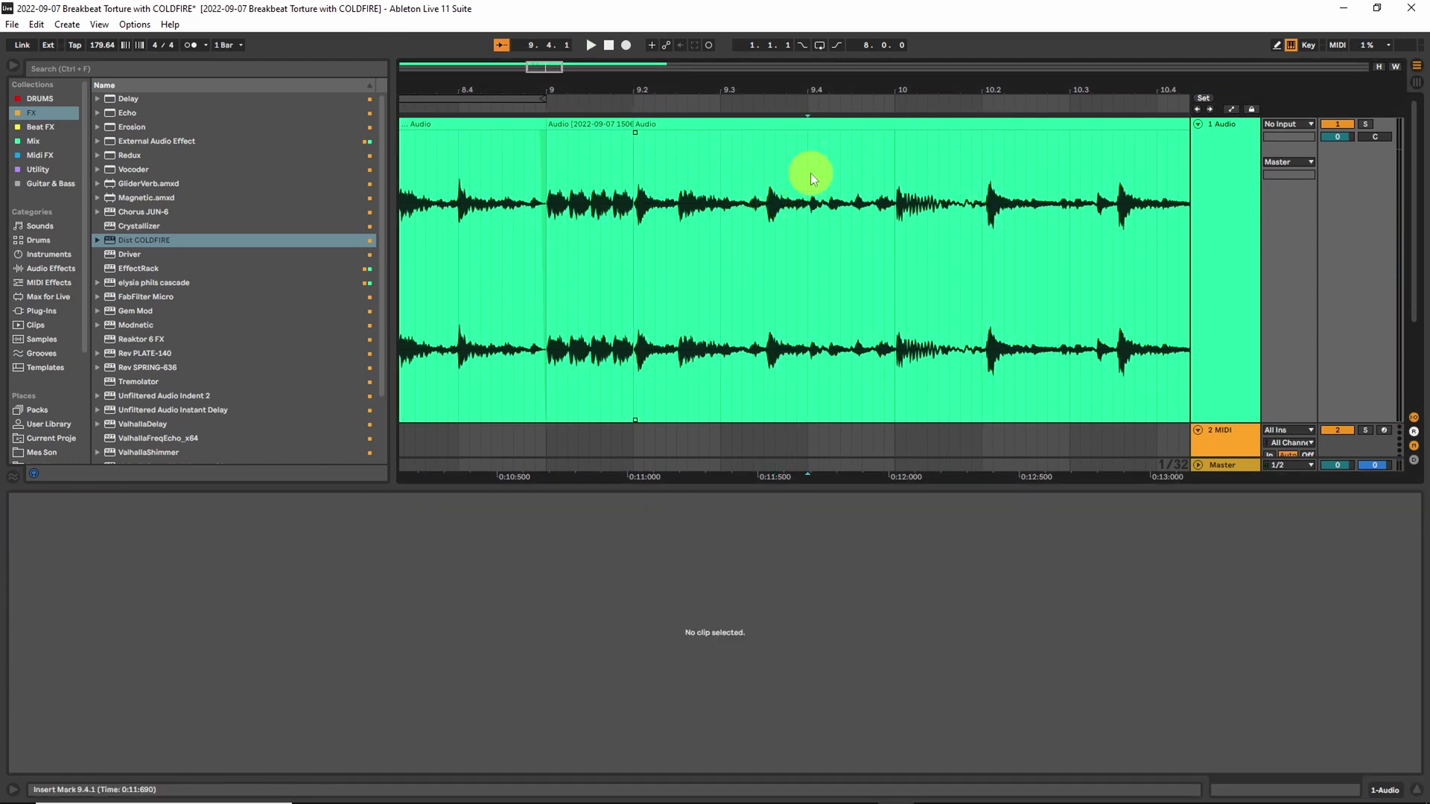
key("ctrl+v")
- Turn off warping for the pasted hit and move its sample start later, closer to the transient
left_click(33, 554)
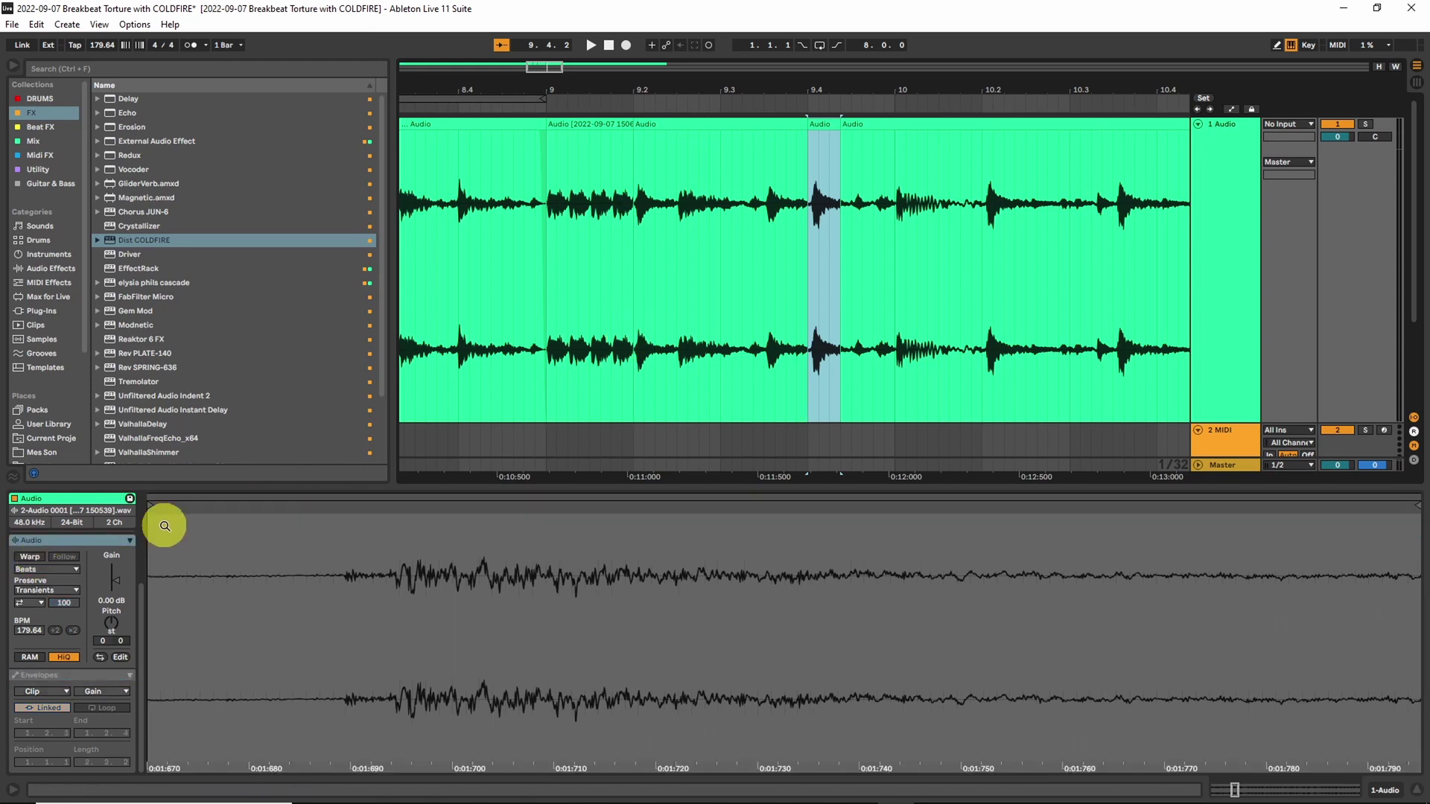
mouse_move(150, 514)
left_mouse_down()
mouse_move(260, 501)
mouse_move(415, 519)
left_mouse_up()
left_click(828, 124)
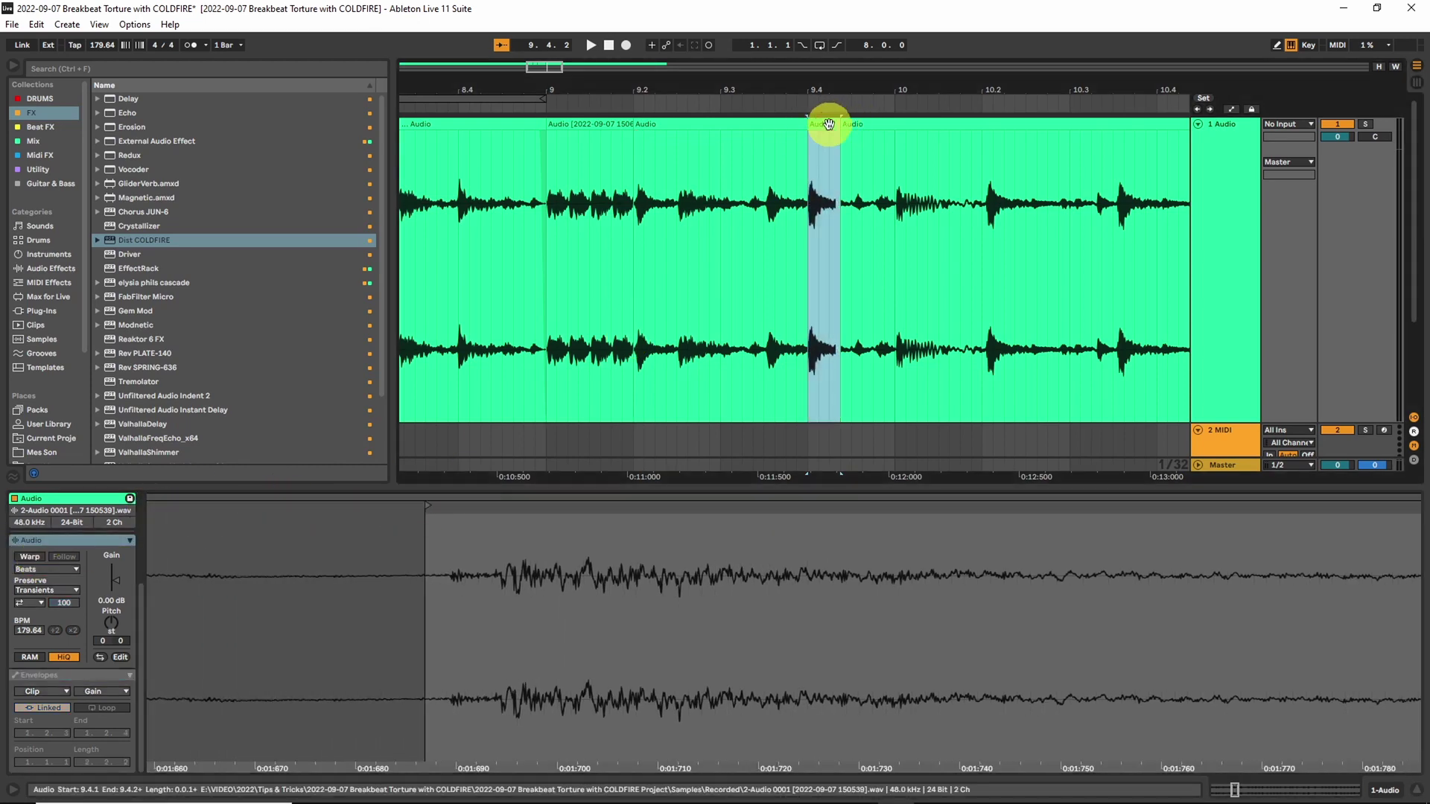
- Repeat the 9.4.1 hit in the following three sixteenth-note slots, transposing the copies to +1, +2 and +3 semitones
left_click_drag(839, 125, 842, 127)
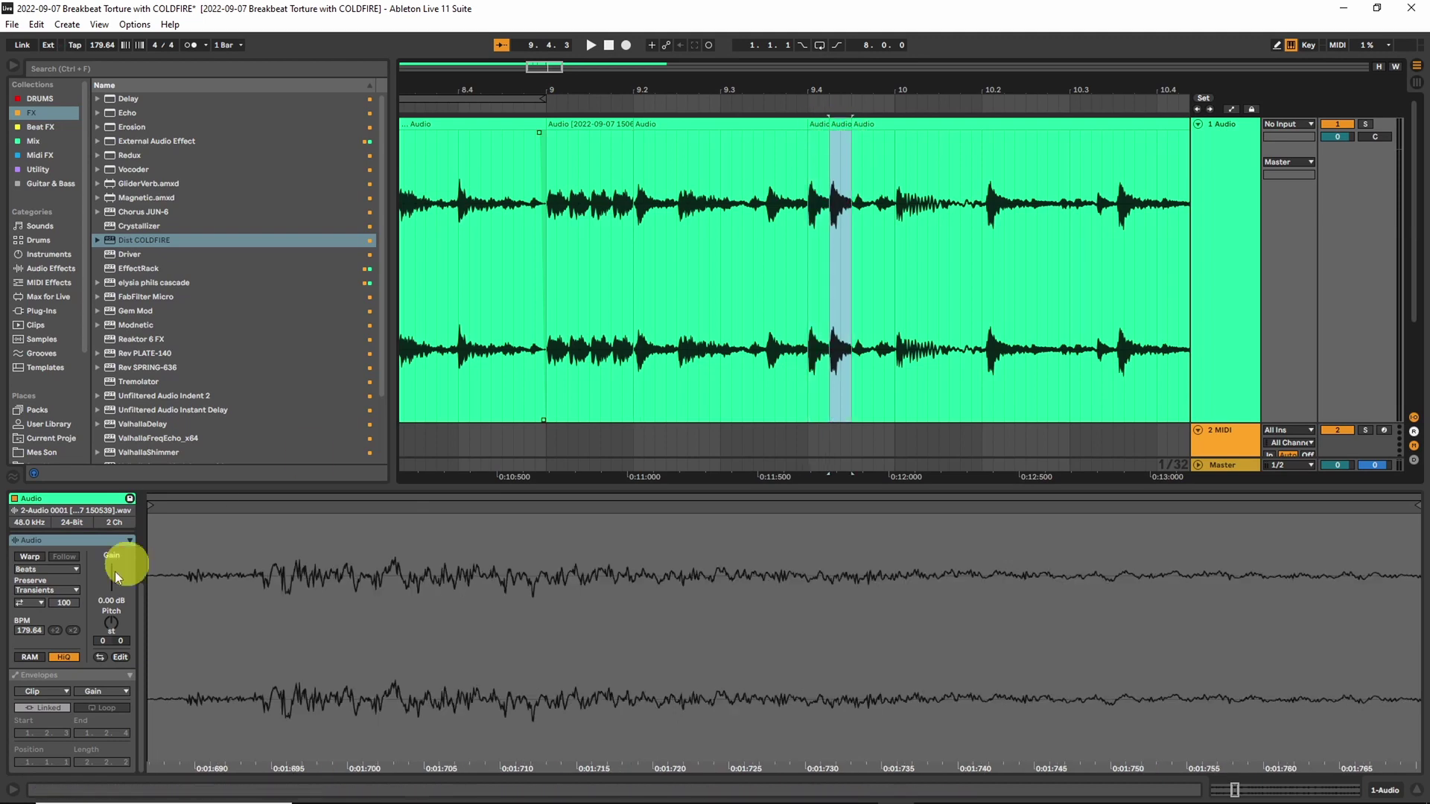
left_click_drag(108, 622, 108, 617)
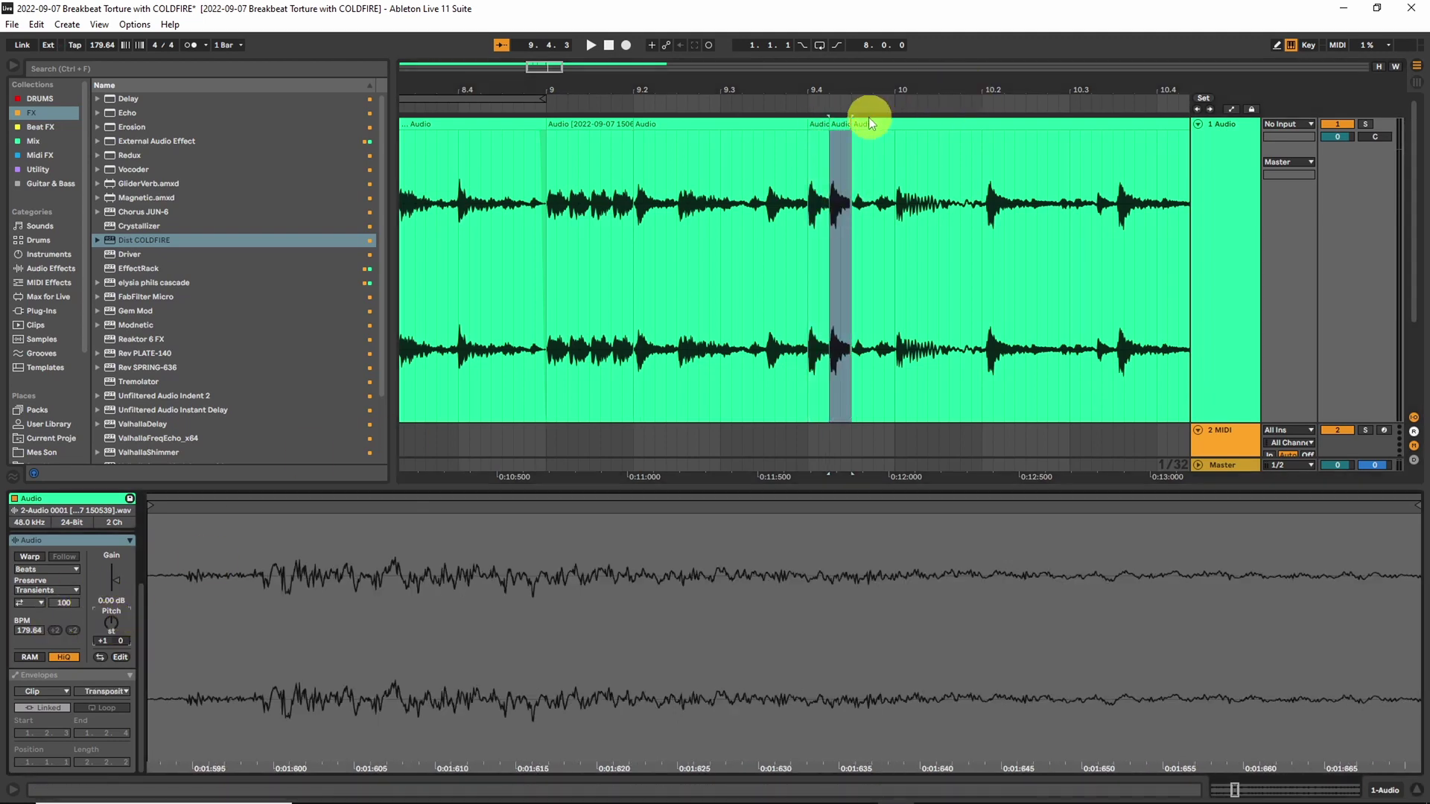
left_click(842, 125)
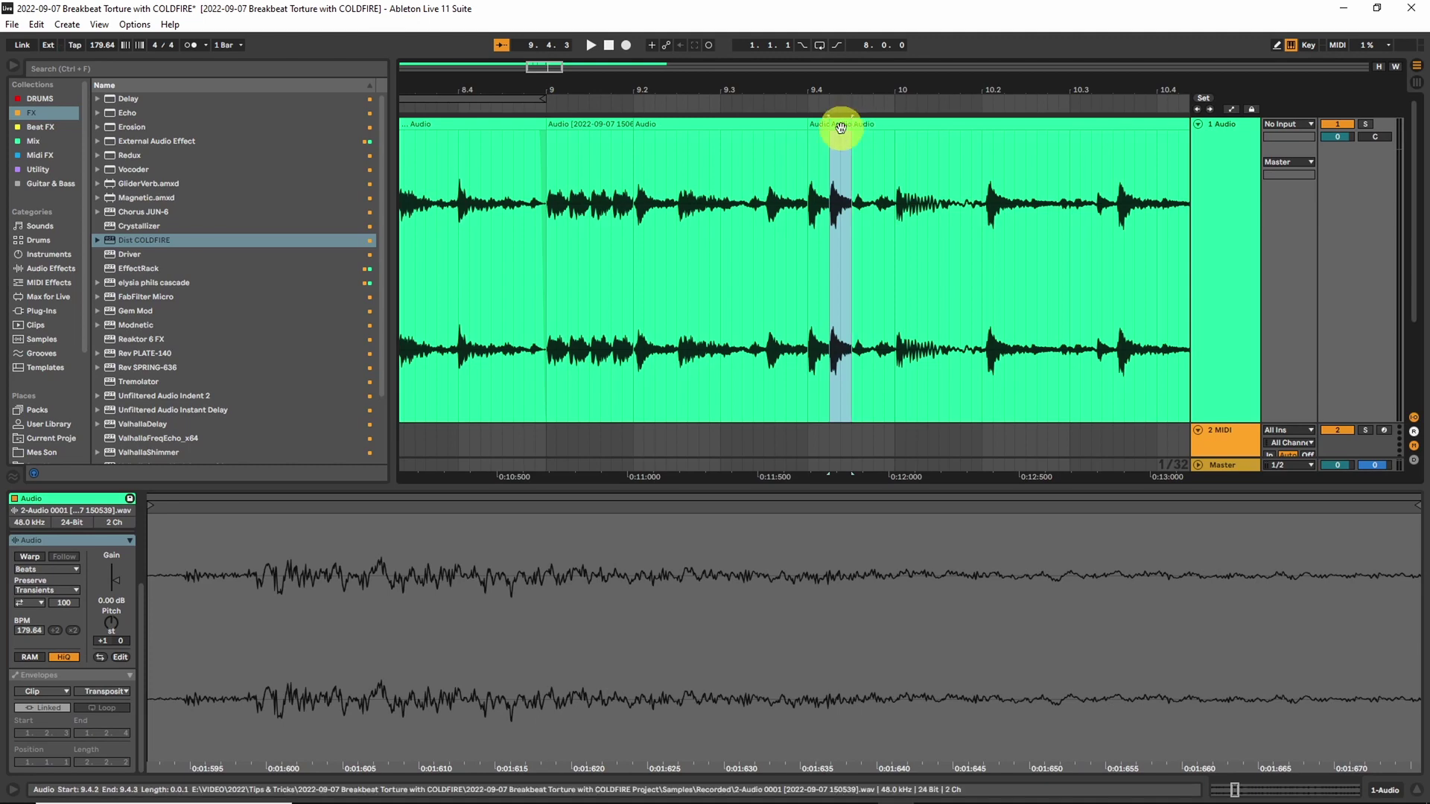
left_click_drag(118, 623, 149, 597)
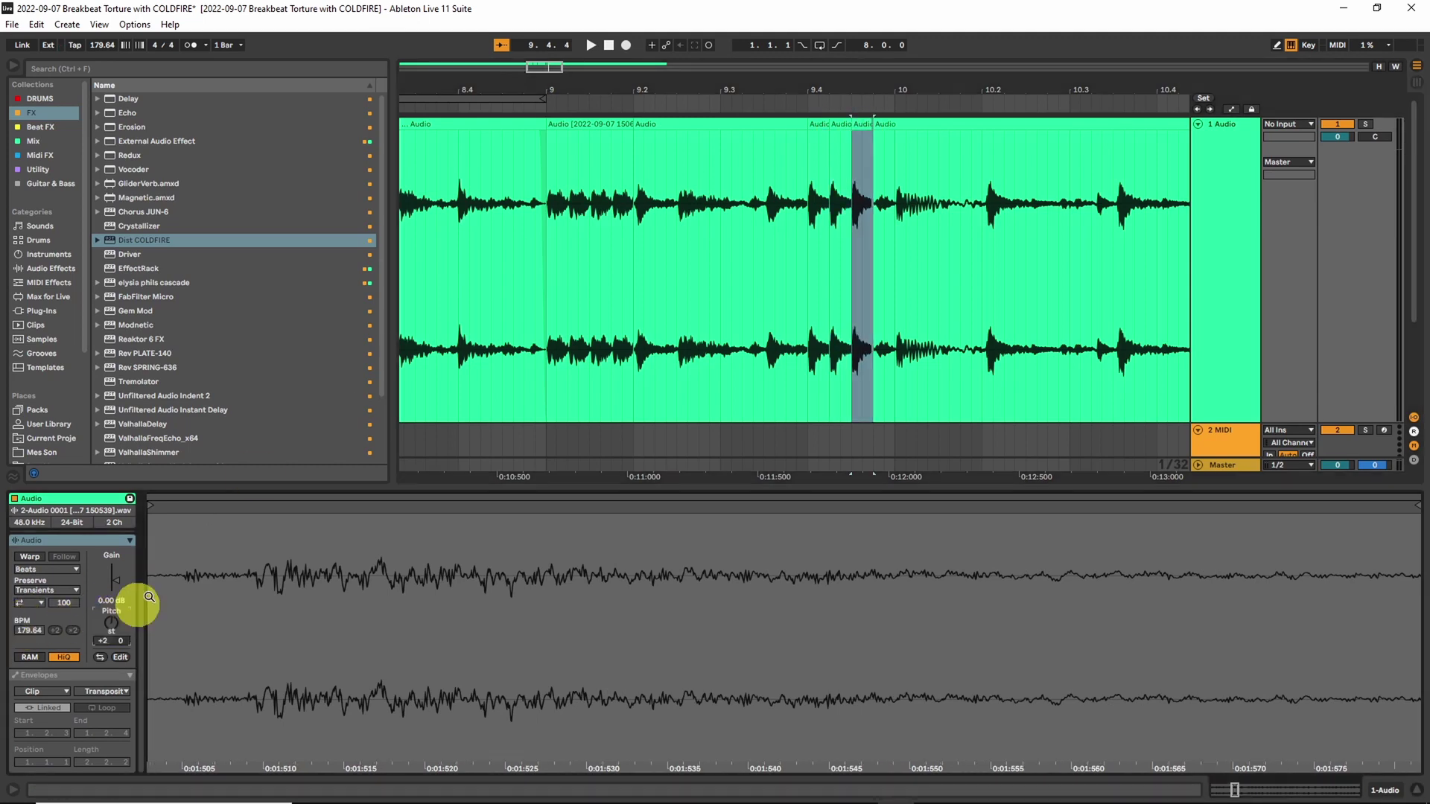
left_click(868, 124)
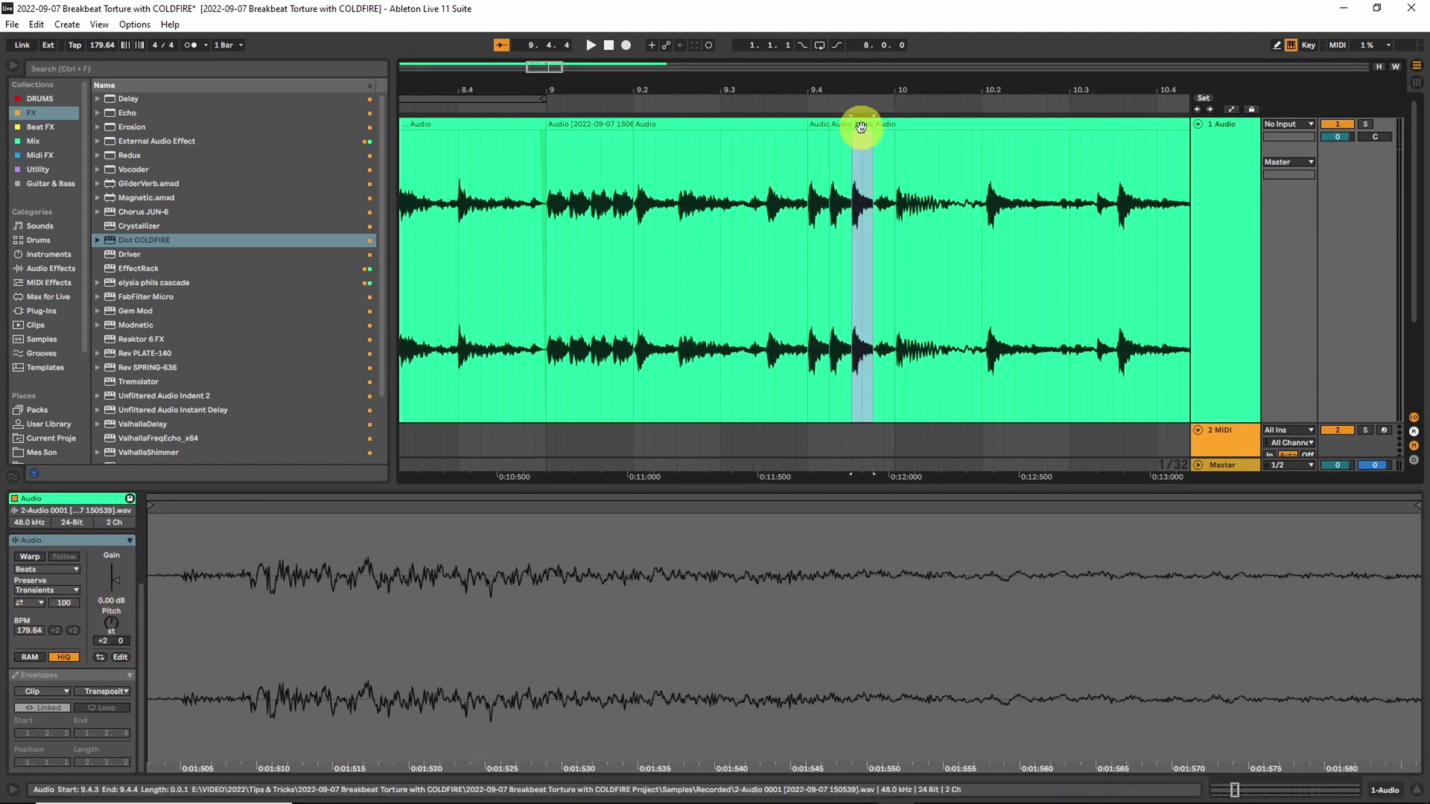
left_click_drag(110, 637, 110, 632)
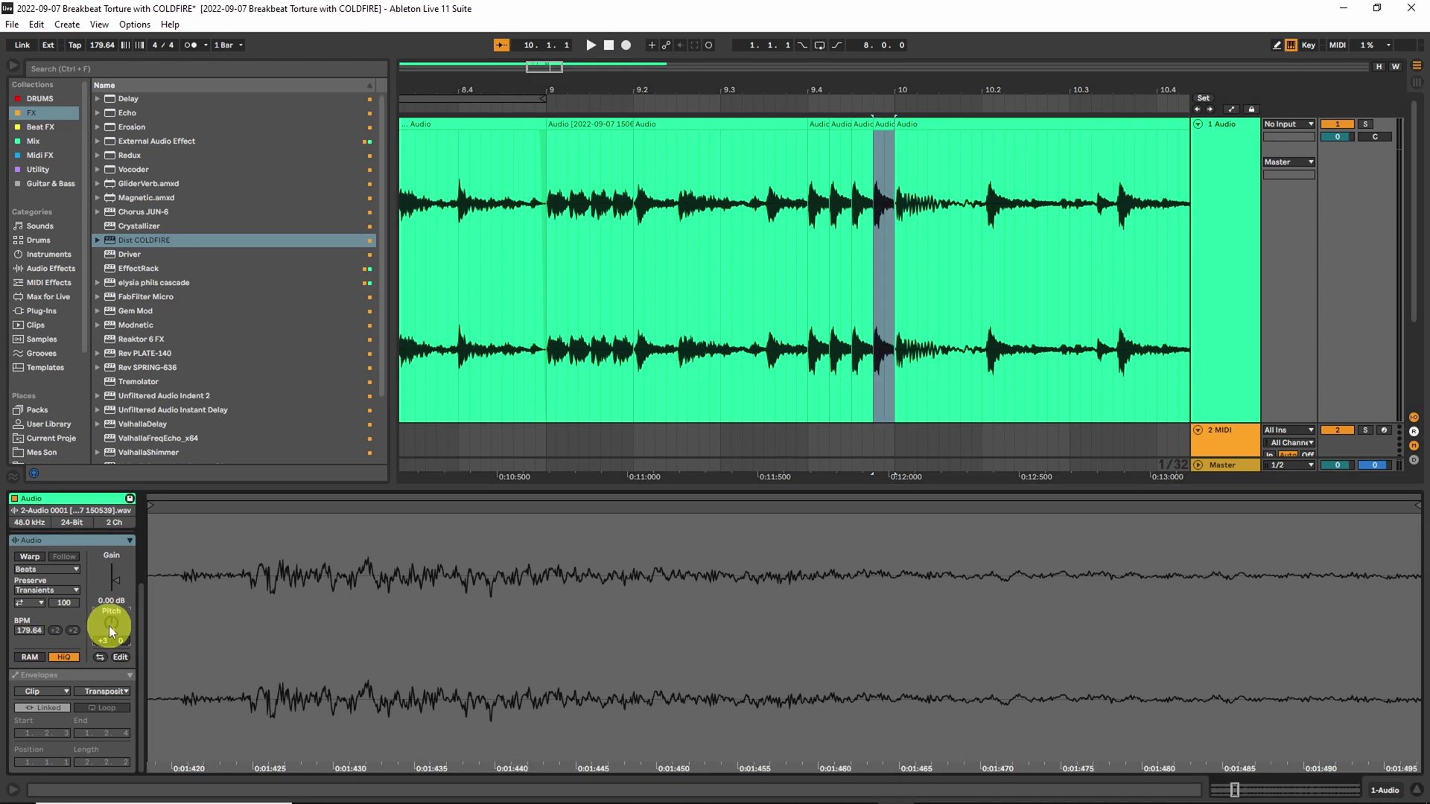
- Audition the bar 9 stutter and the rising pitched hits on beat 9.4 into bar 10
left_click(897, 126)
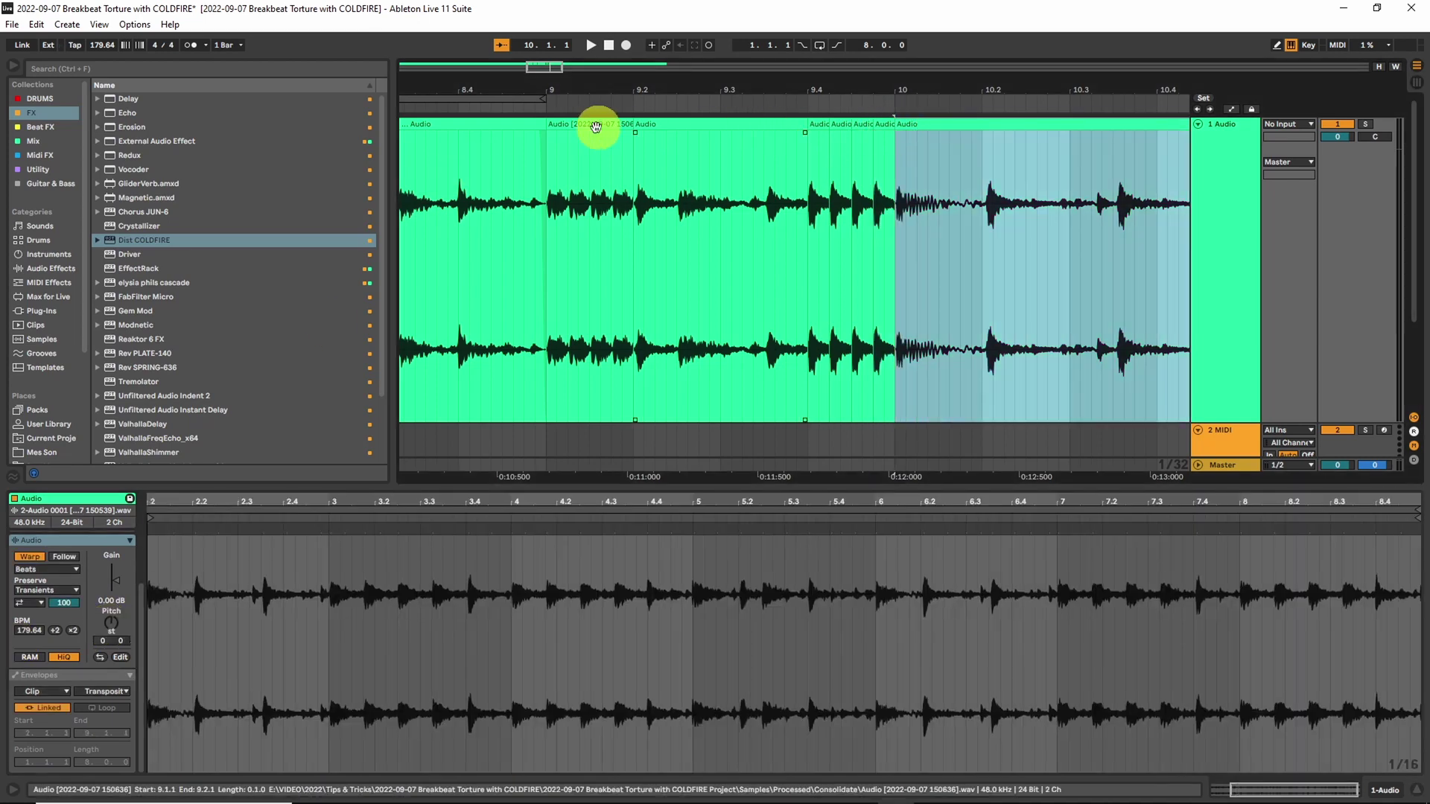
left_click(571, 124)
key("space")
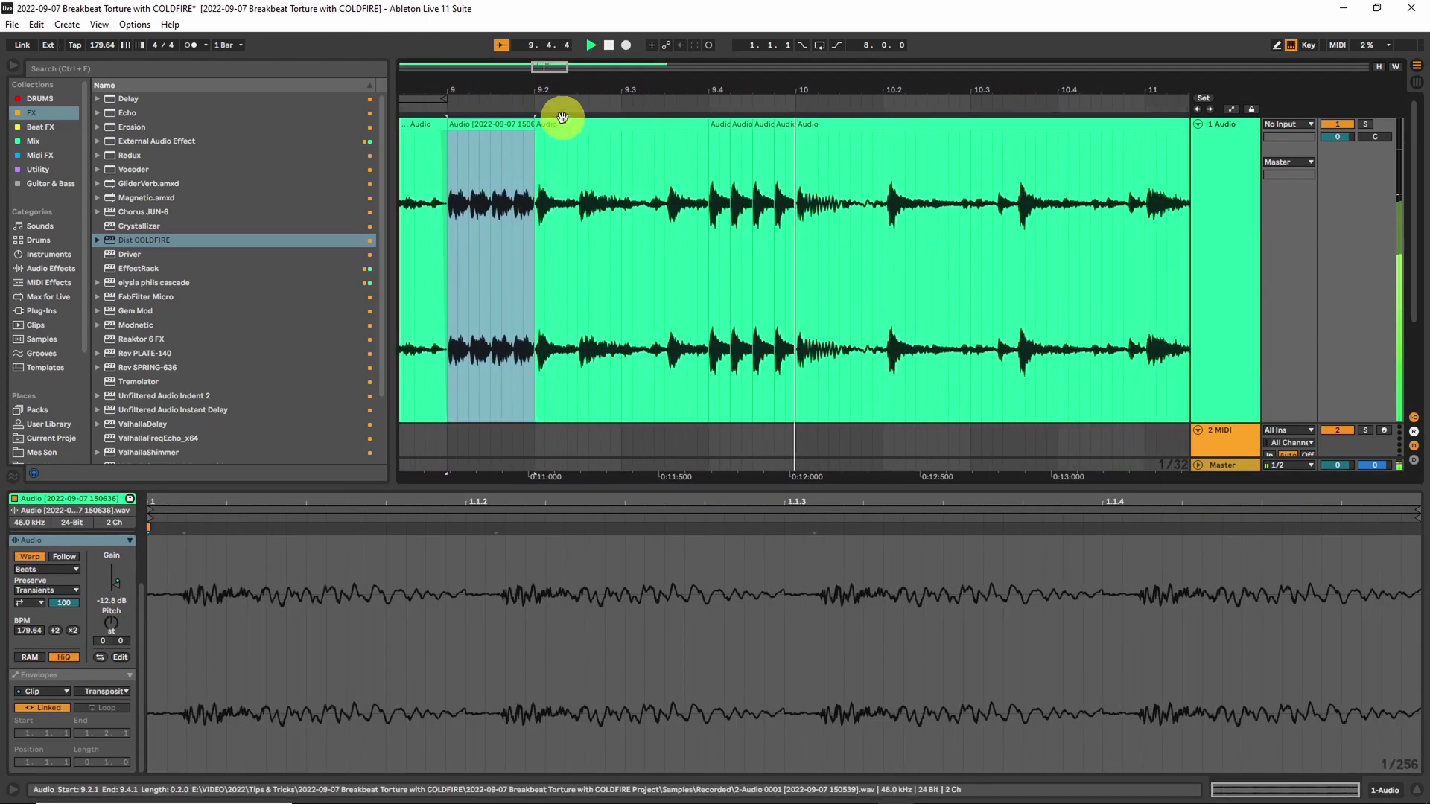
key("space")
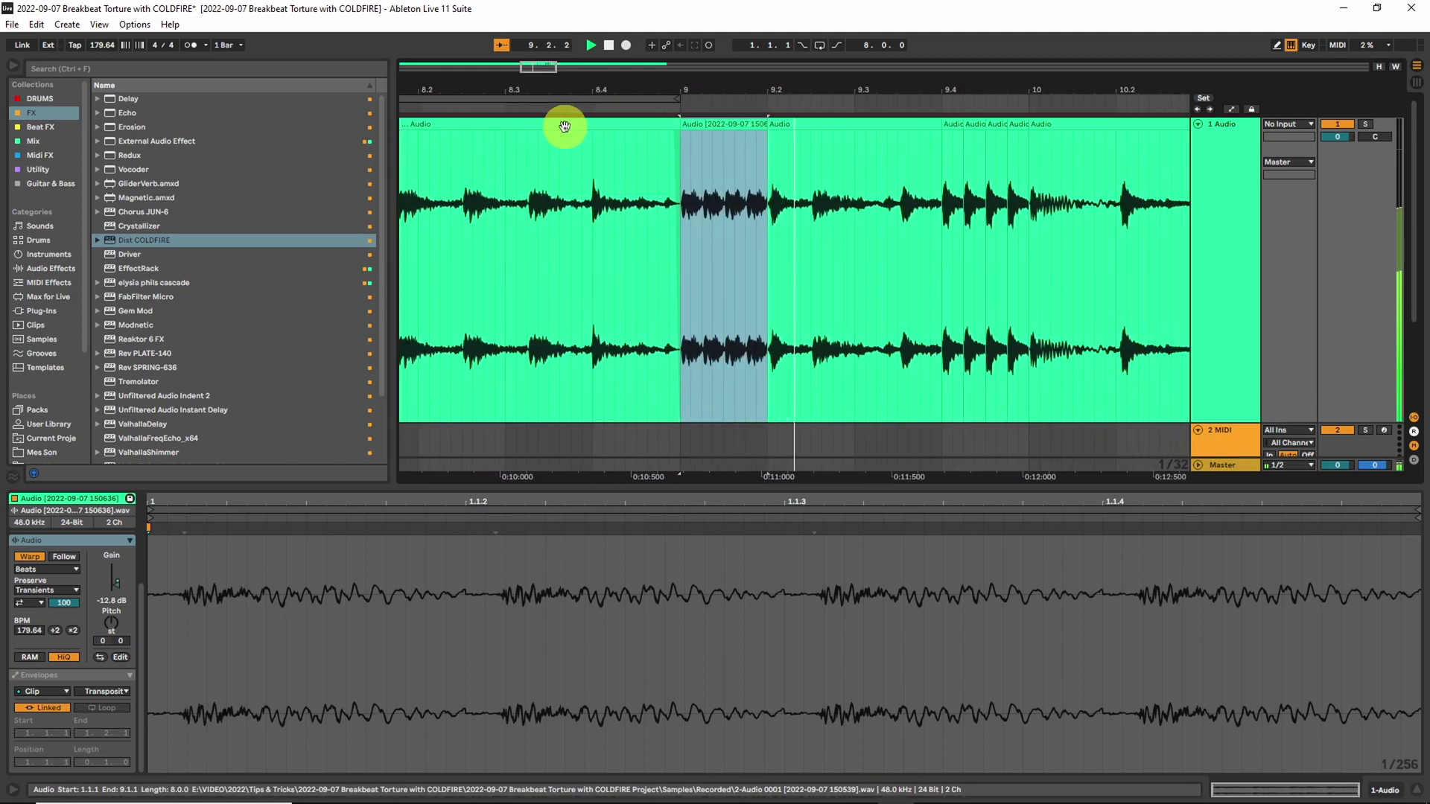
key("space")
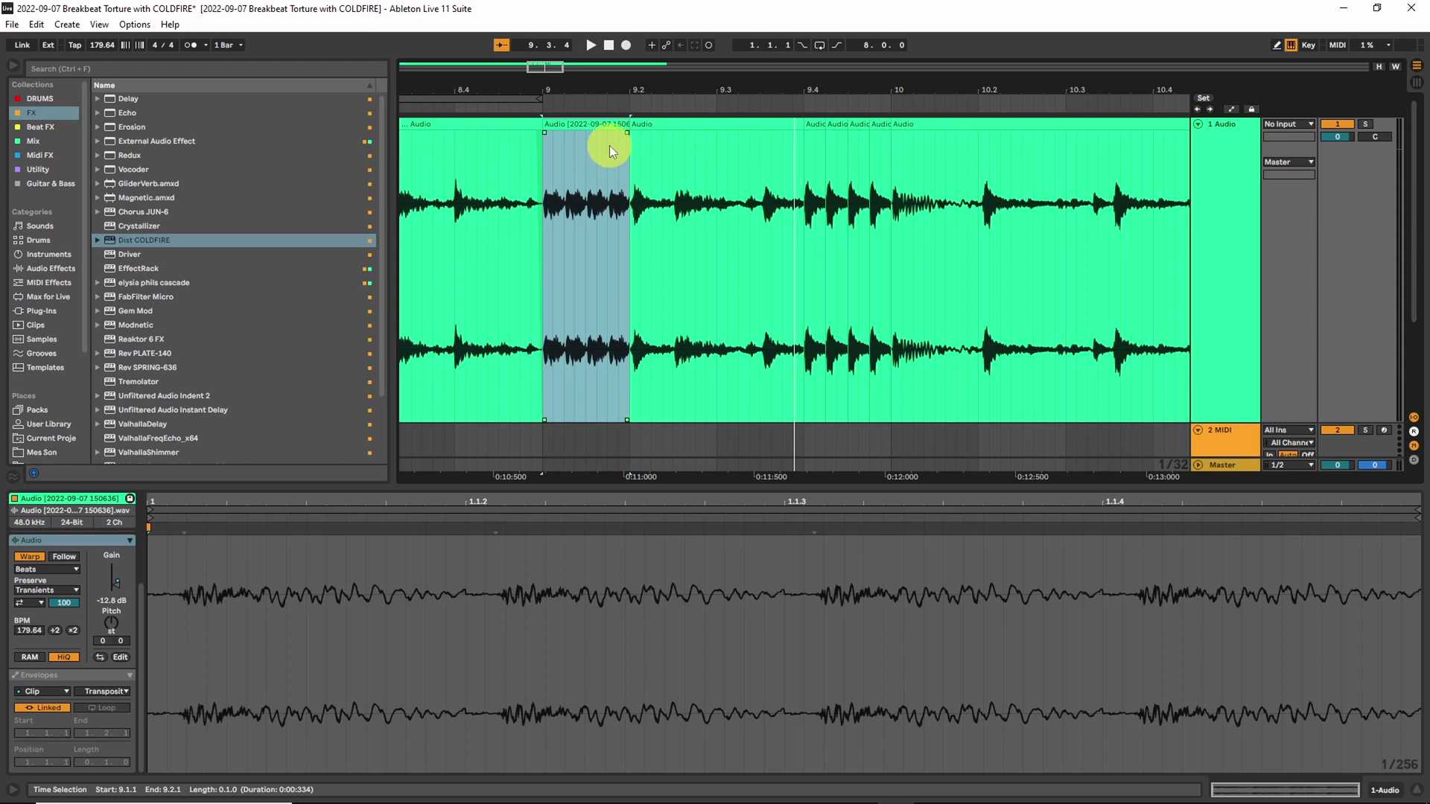
left_click(792, 215)
key("space")
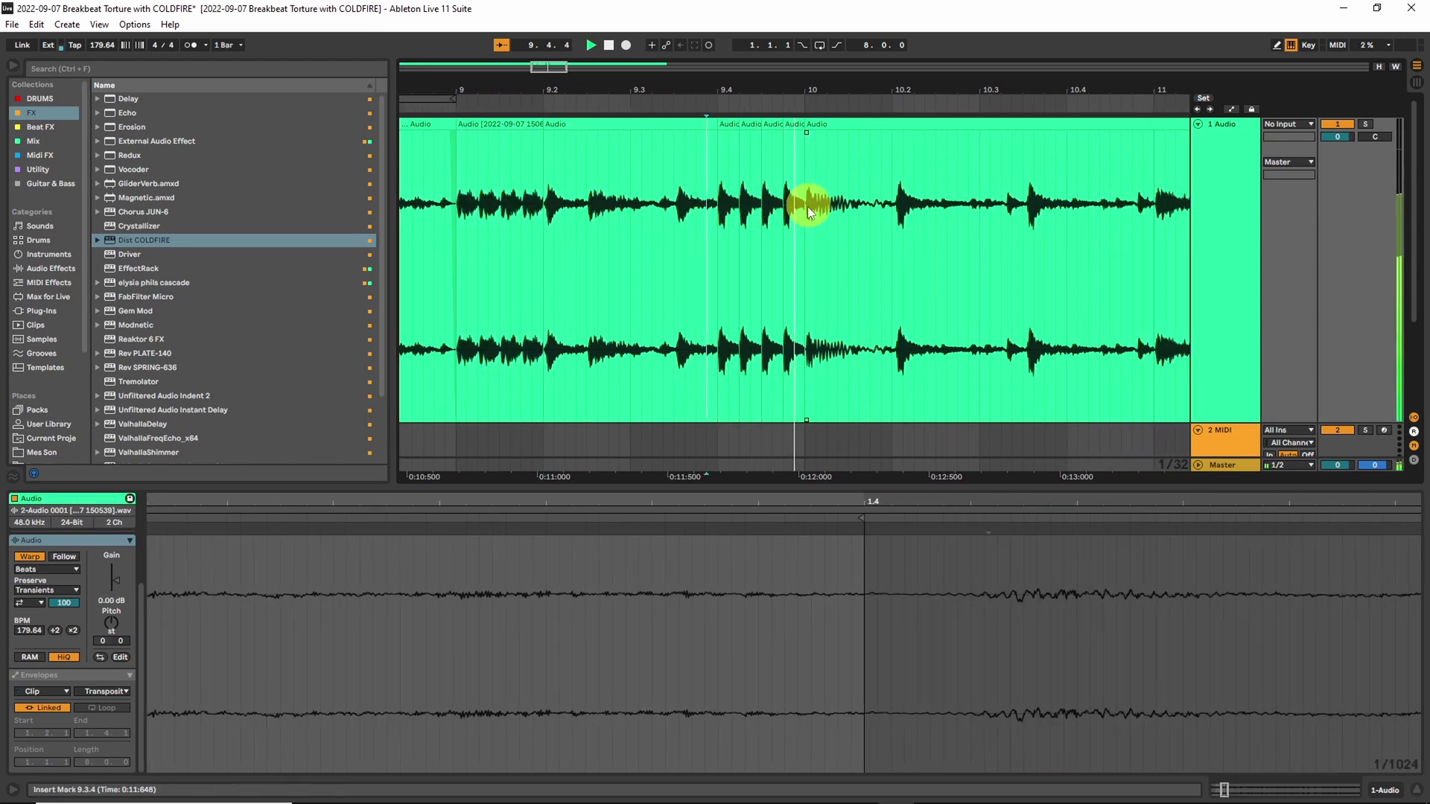
left_click(734, 215)
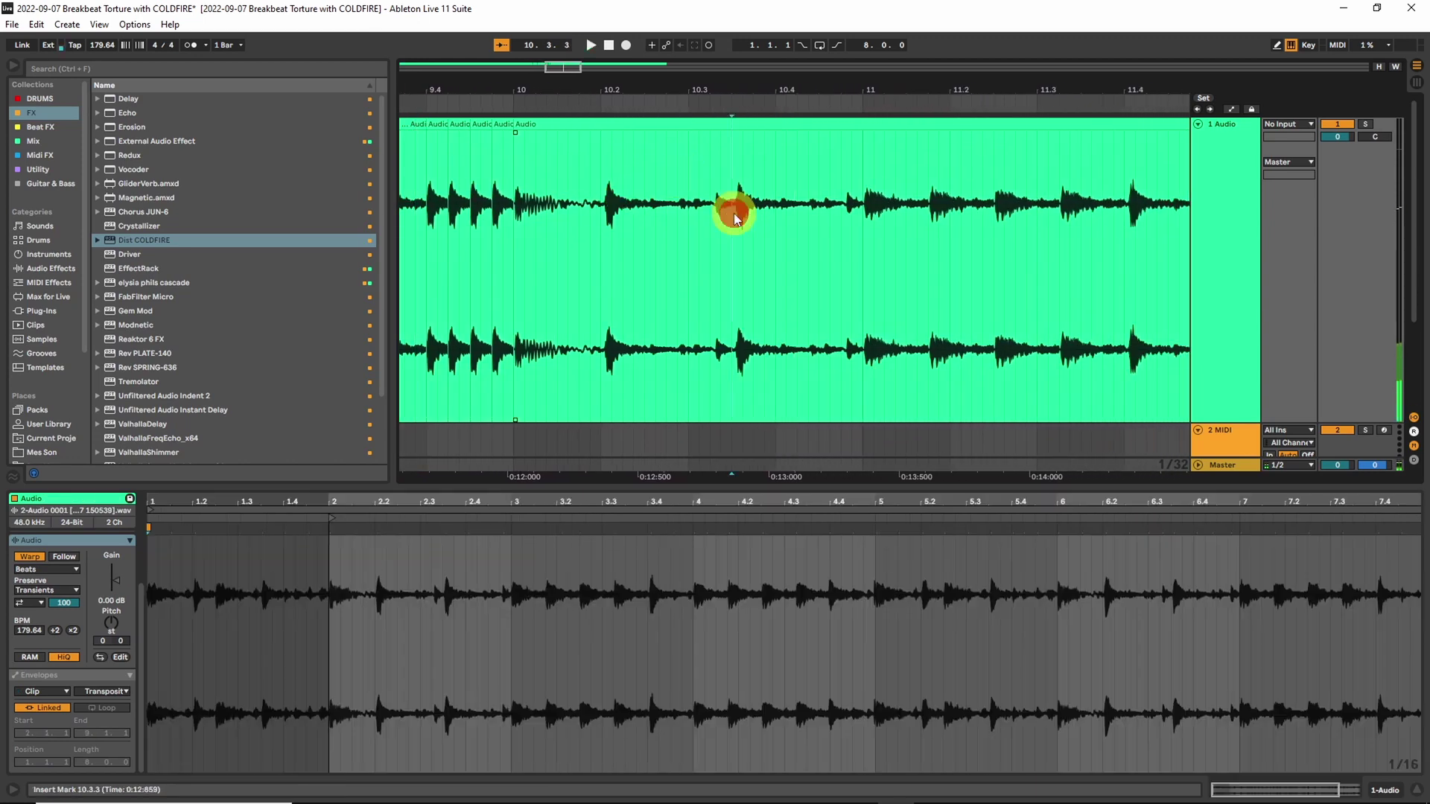
key("space")
- Split off the section from 10.2.1 to 11.1.1, turn off its warping, transpose it to -12 semitones, and audition it
left_click(585, 123)
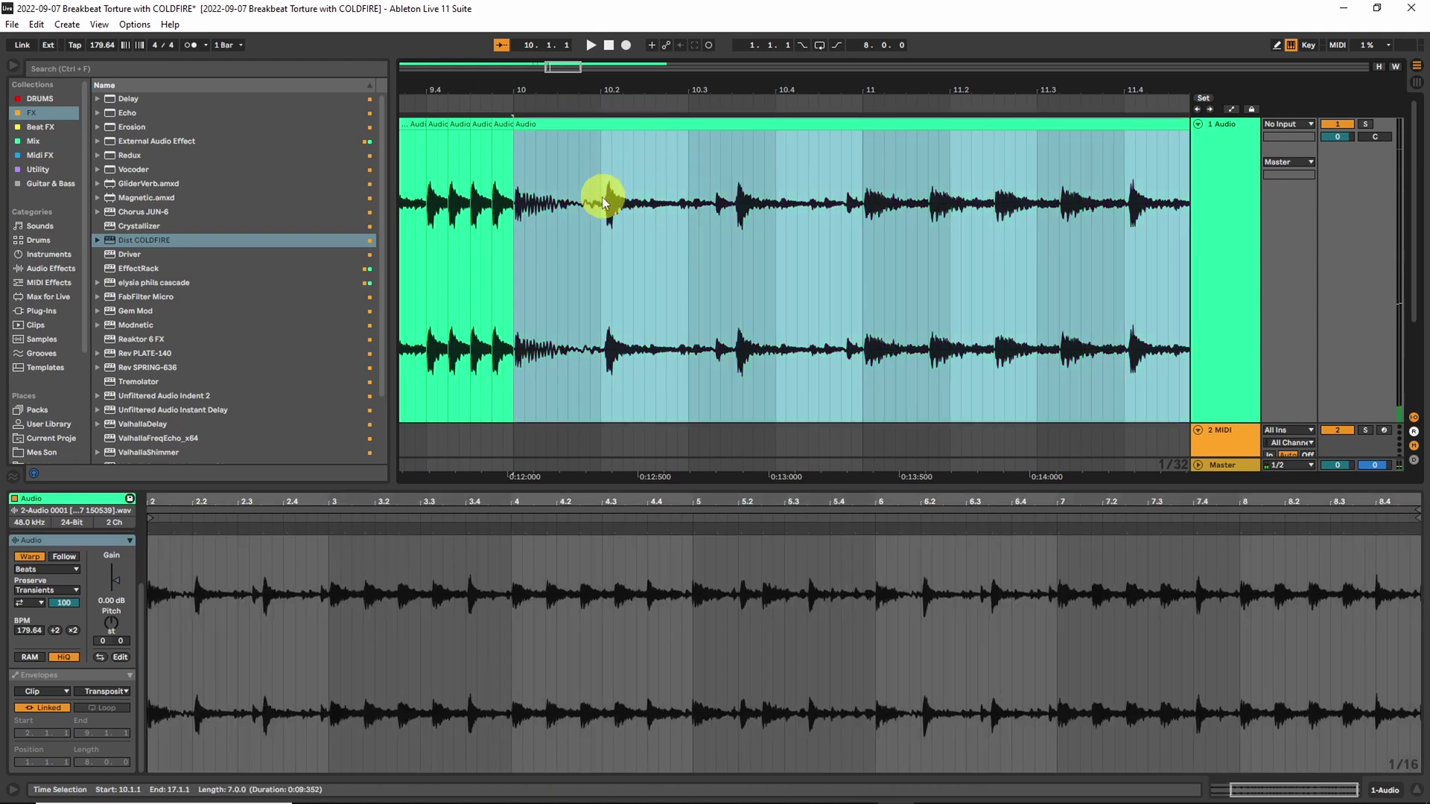
left_click_drag(601, 198, 623, 199)
left_click_drag(741, 207, 866, 209)
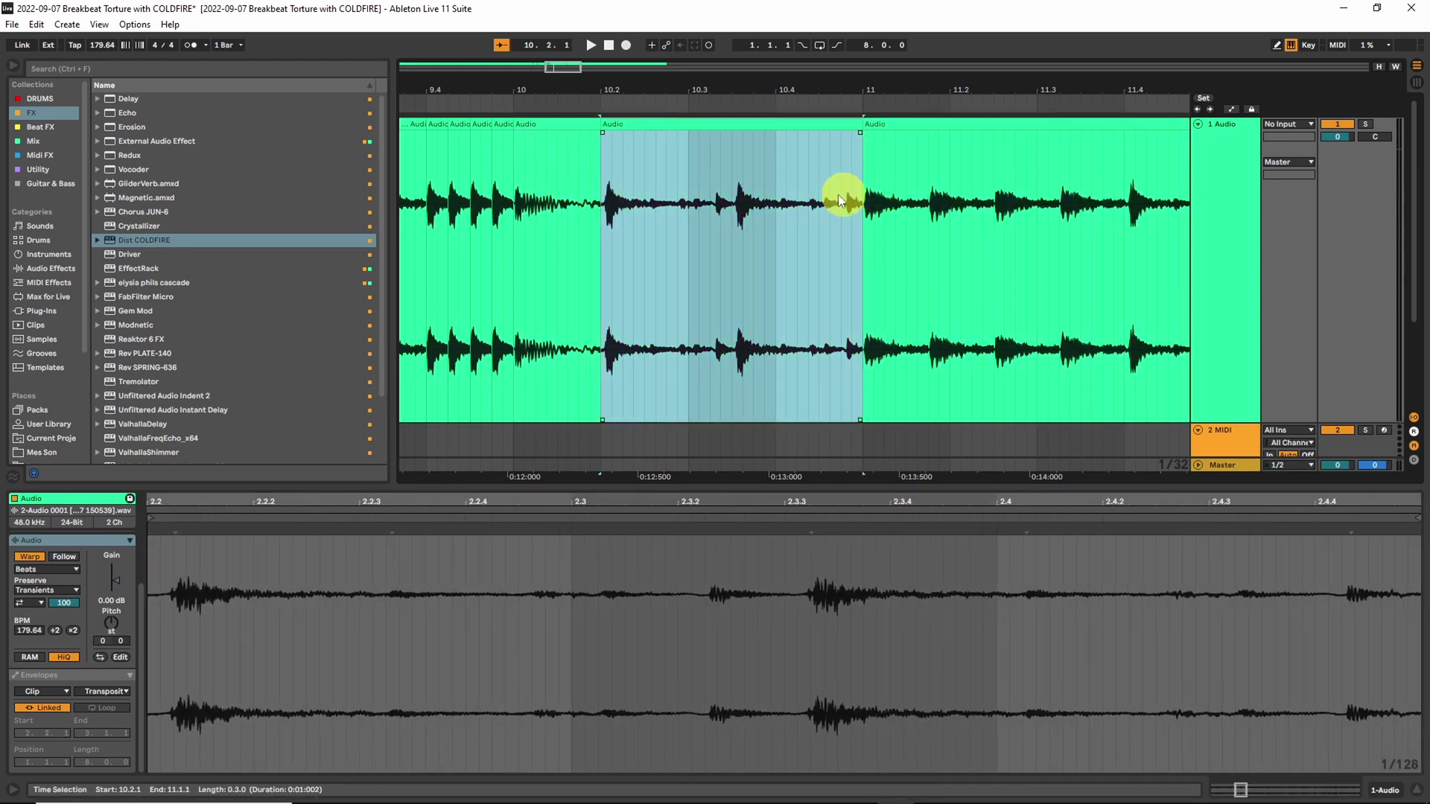
key("ctrl+e")
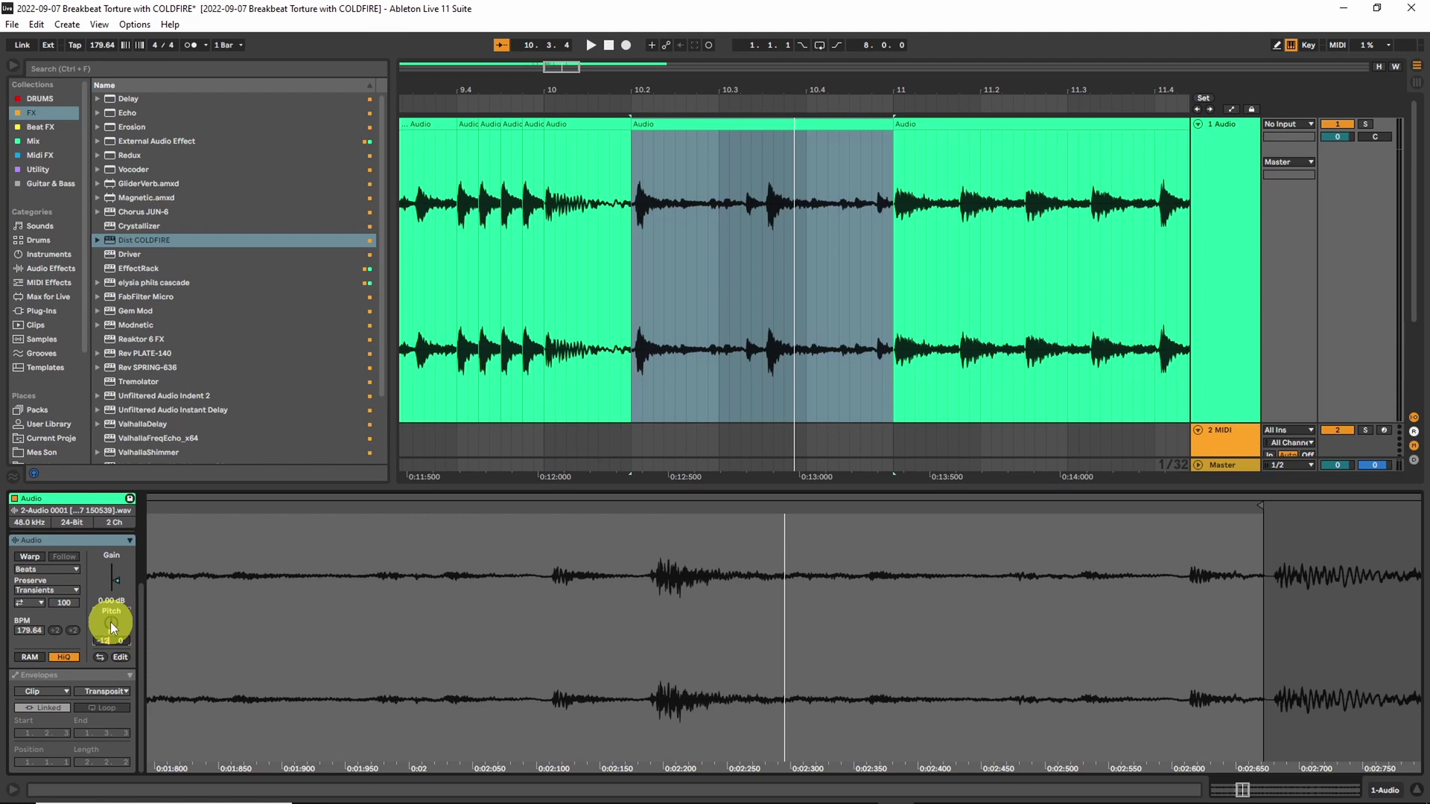
key("Return")
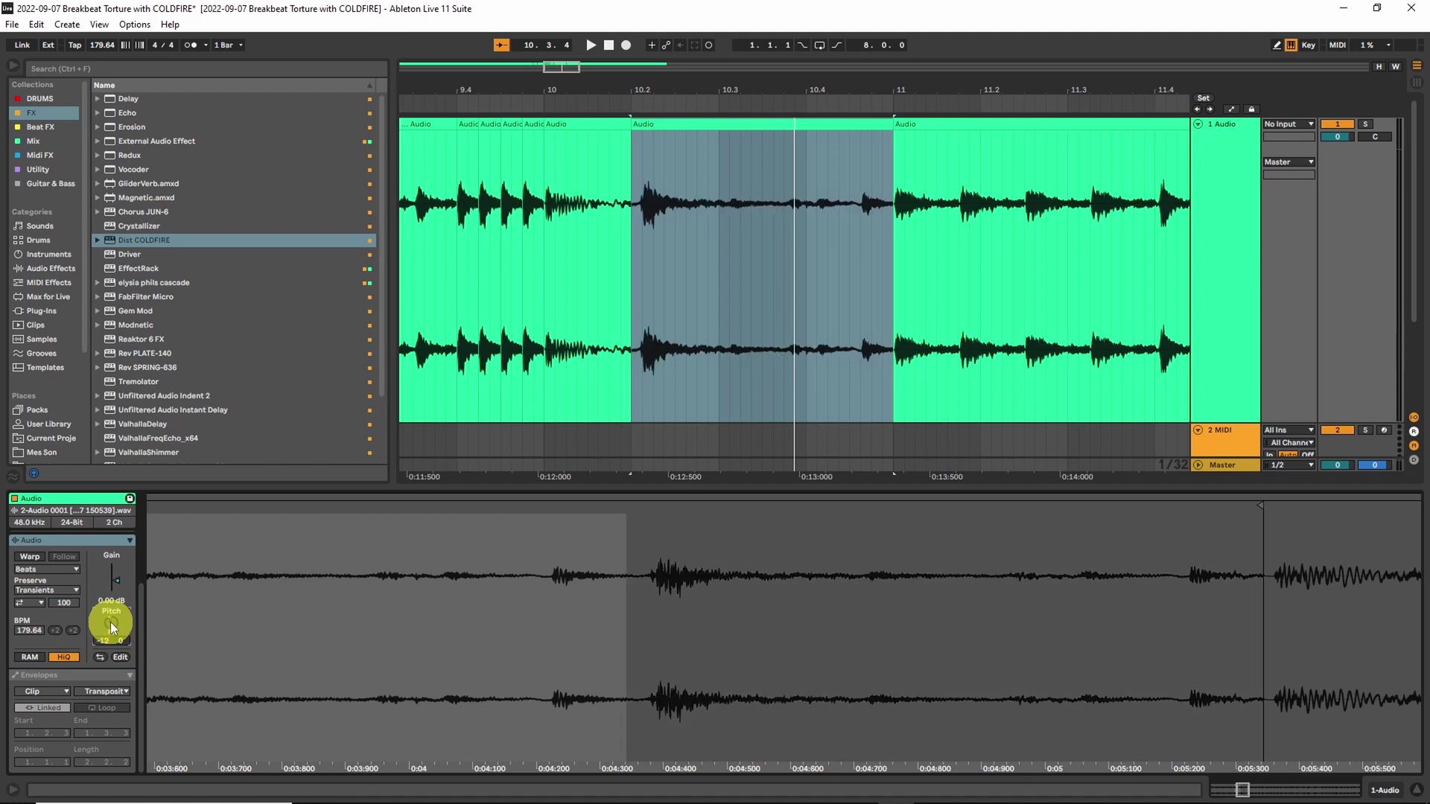
key("space")
key("space")
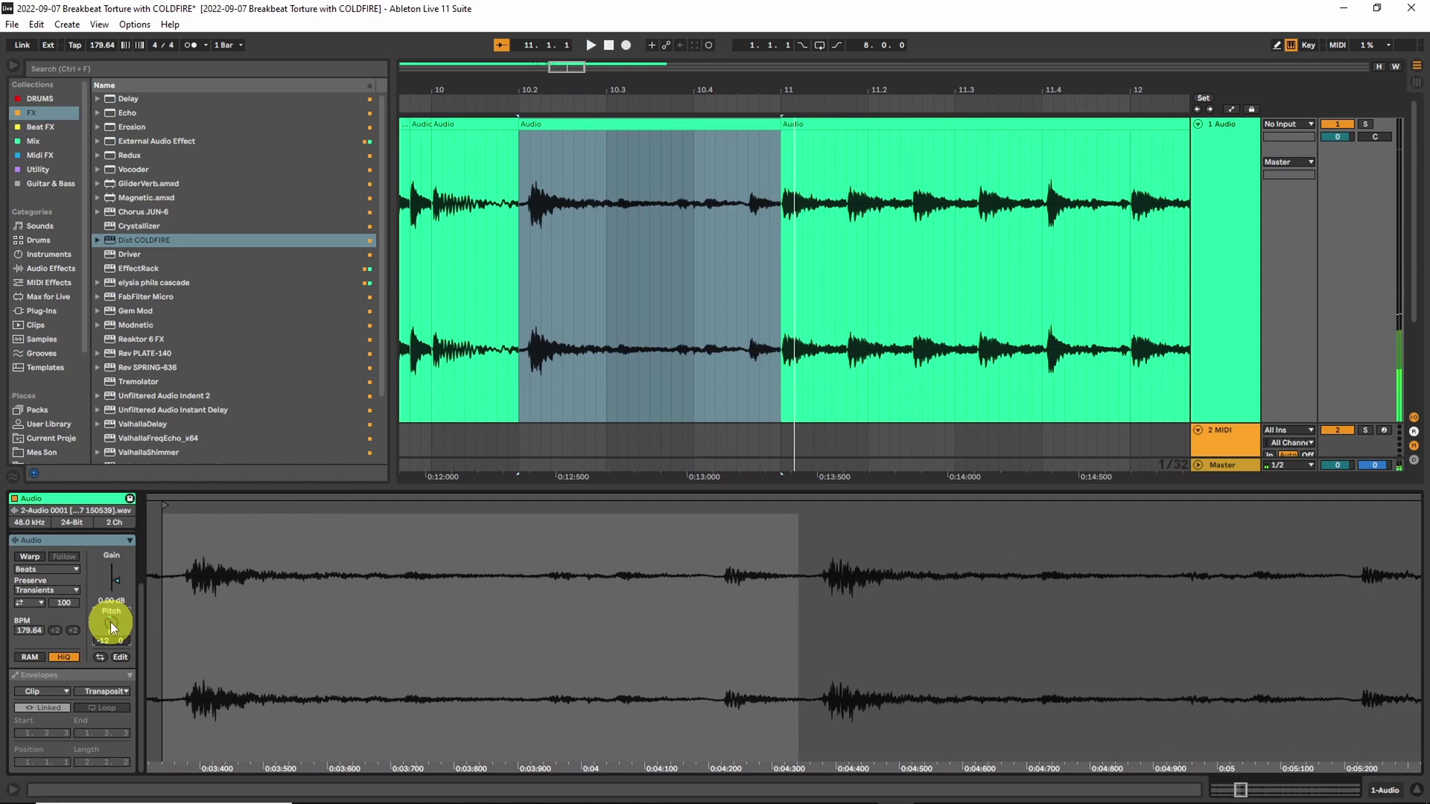
- Move the pitched-down clip's sample start later, closer to the transient, and audition the passage
left_click_drag(179, 549, 357, 543)
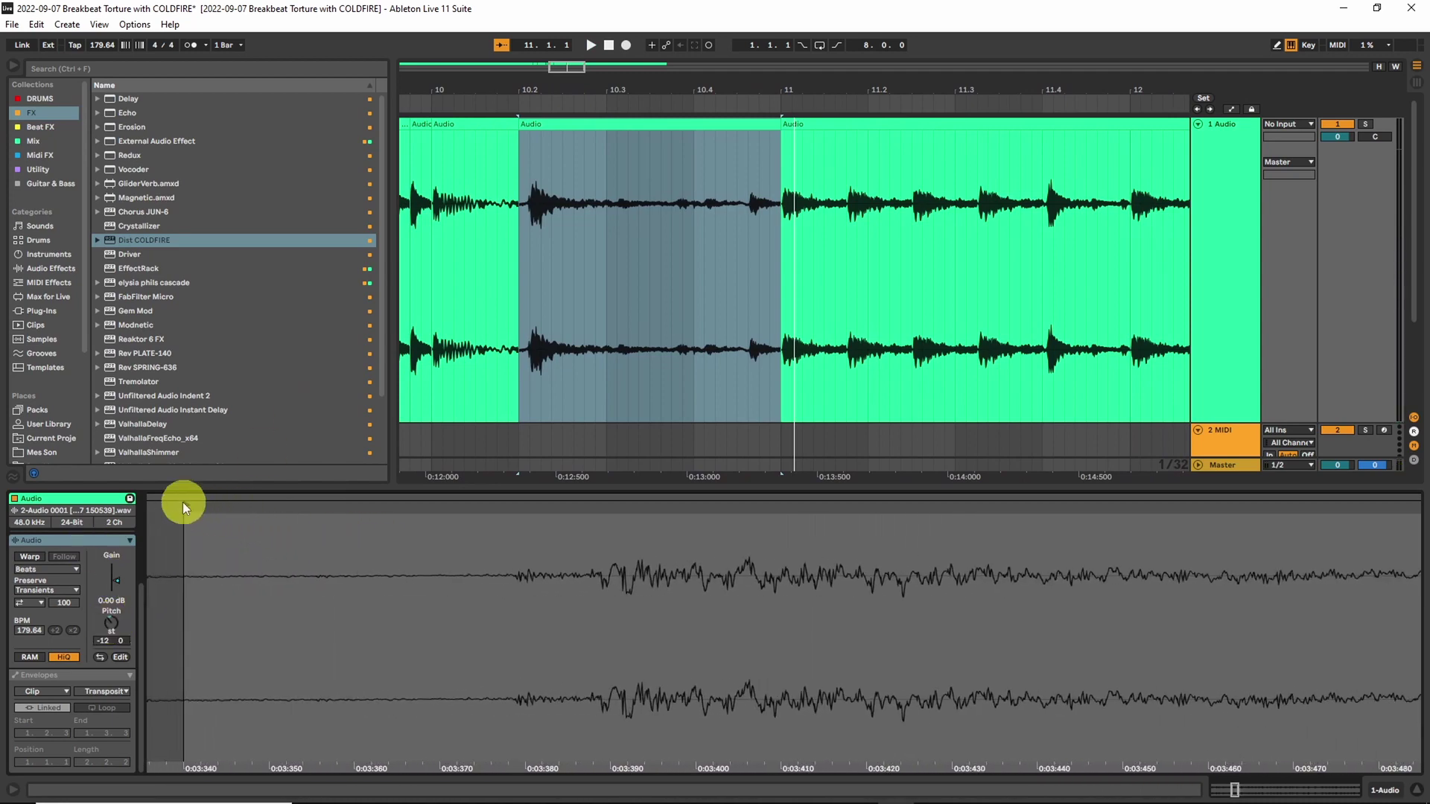
left_click_drag(193, 505, 426, 519)
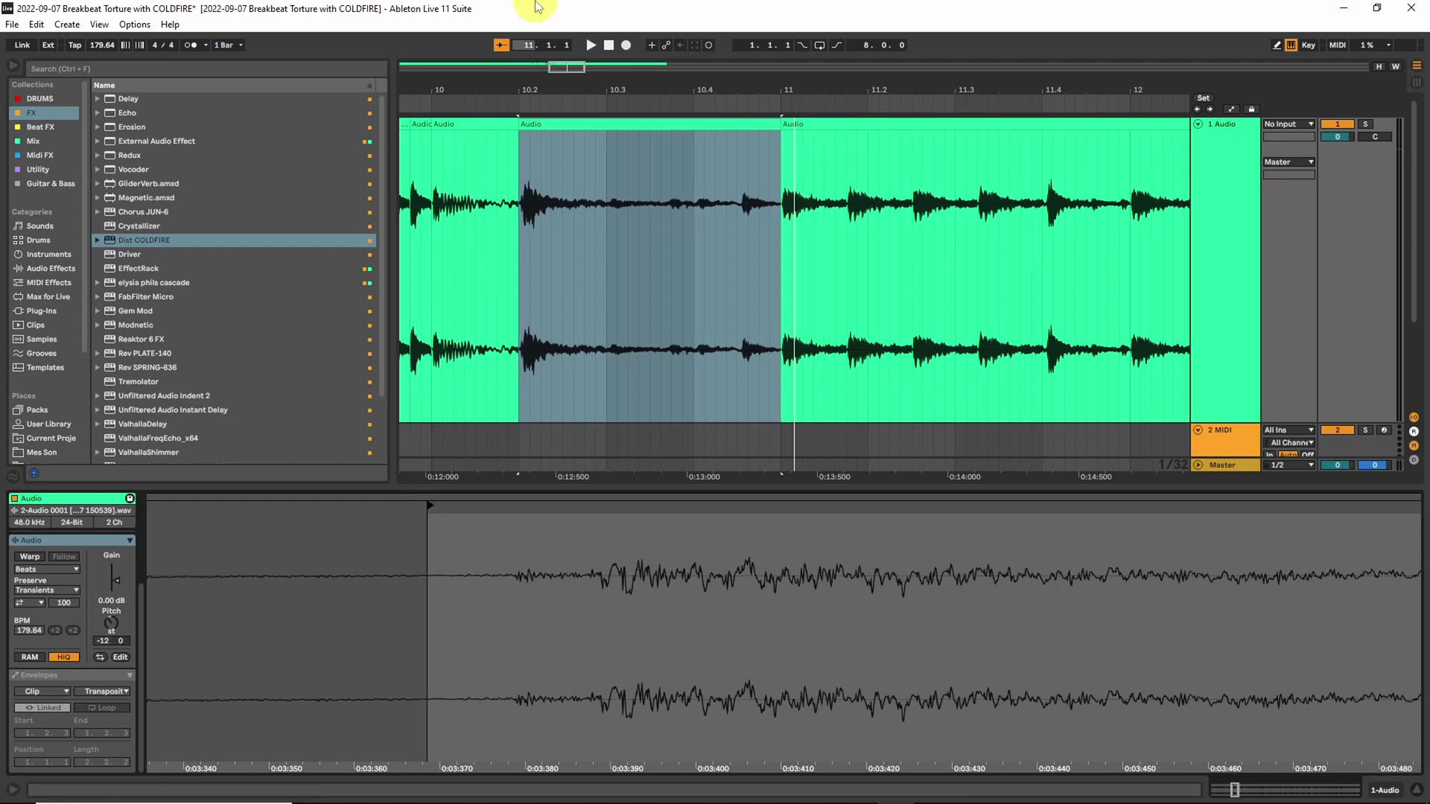
left_click(516, 133)
left_click(494, 123)
key("space")
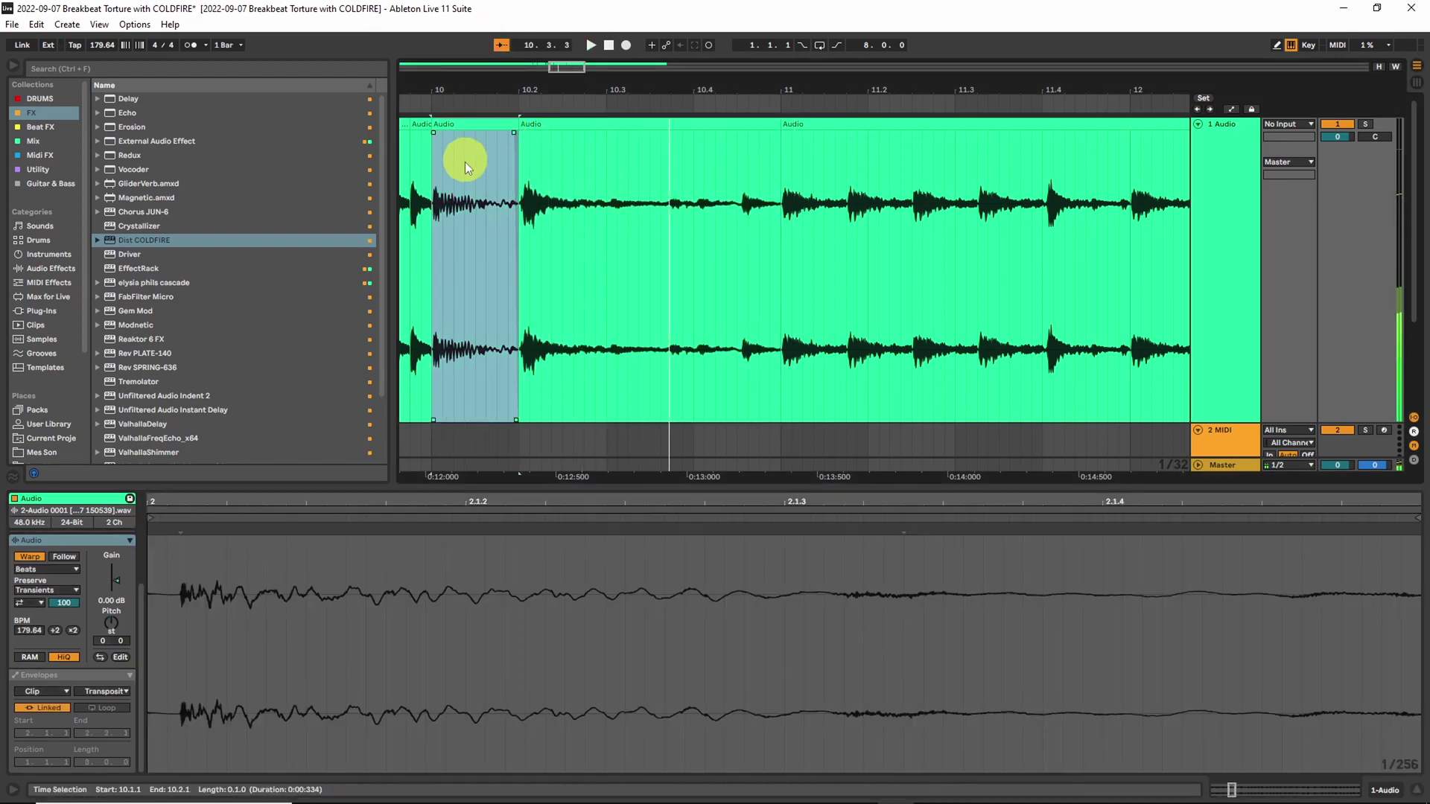
- Duplicate the first three sixteenths of the pitched-down clip at 10.2.1 twice in succession and audition the repeats
left_click_drag(521, 175, 588, 171)
key("ctrl+d")
key("ctrl+d")
left_click(574, 126)
key("space")
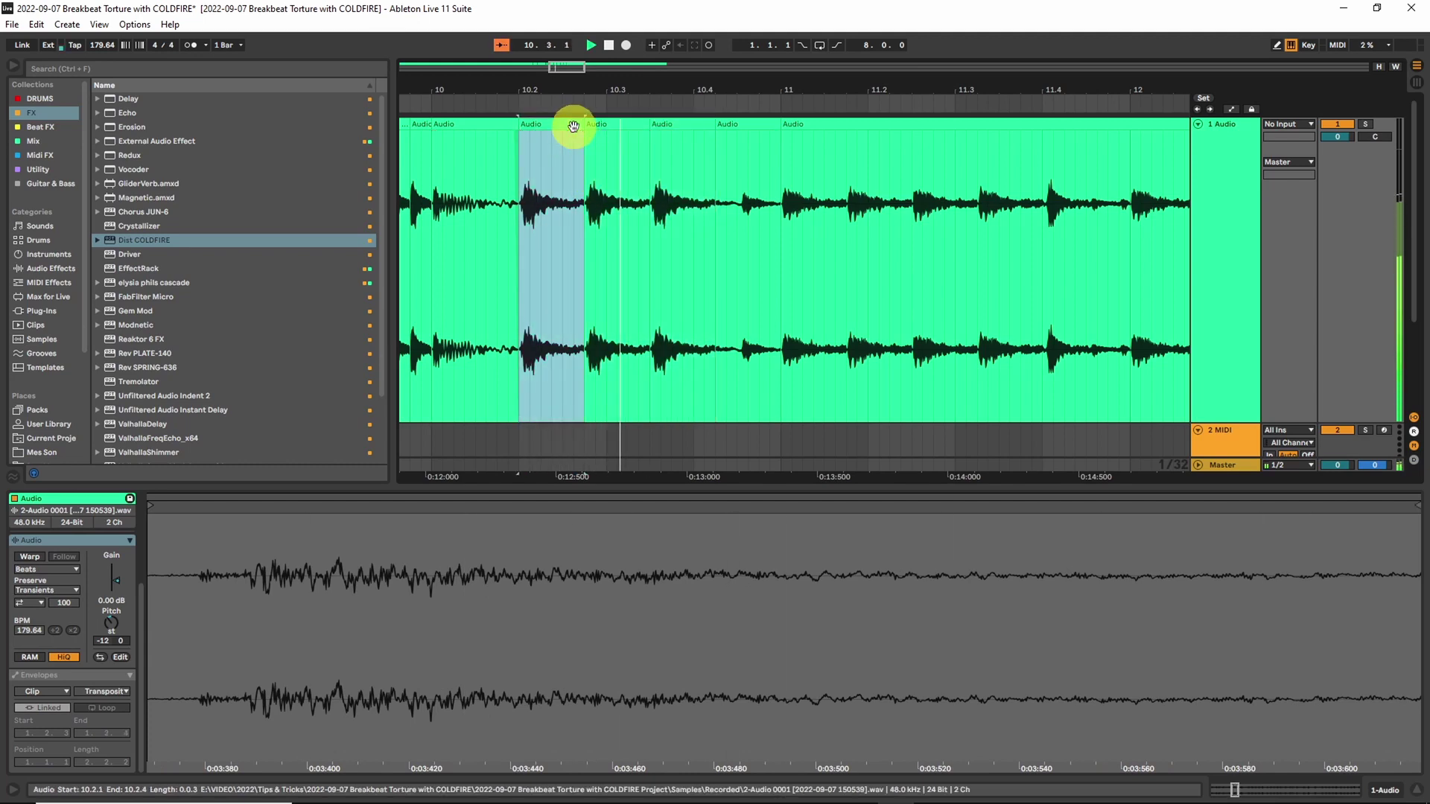
key("space")
key("space")
key("space")
- Transpose the hit at 10.2.4 to -13 and the one at 10.3.3 to -14 semitones, extending the latter to 11.1.1
left_click(724, 125)
left_click_drag(111, 620, 111, 624)
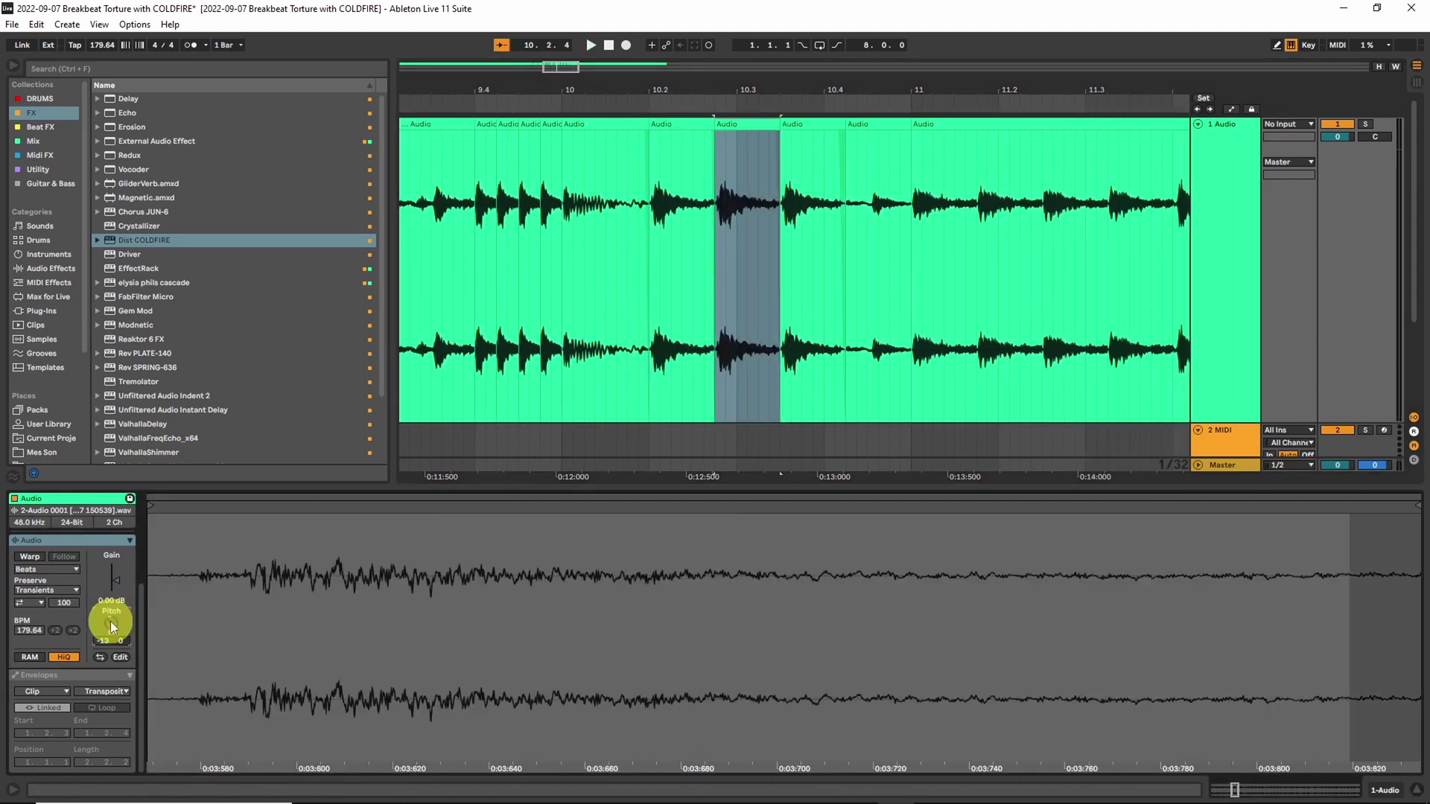
left_click(839, 132)
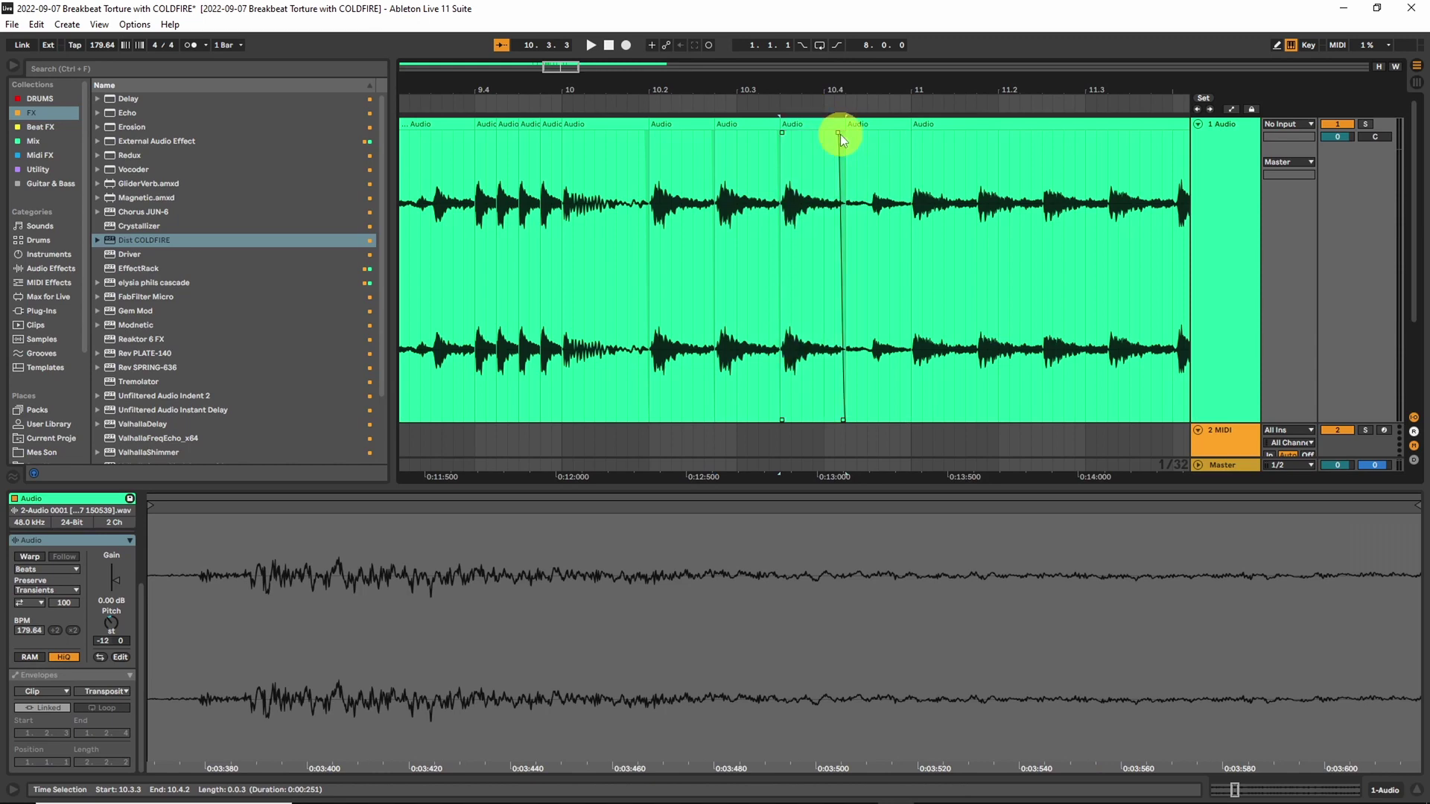
left_click_drag(117, 616, 115, 629)
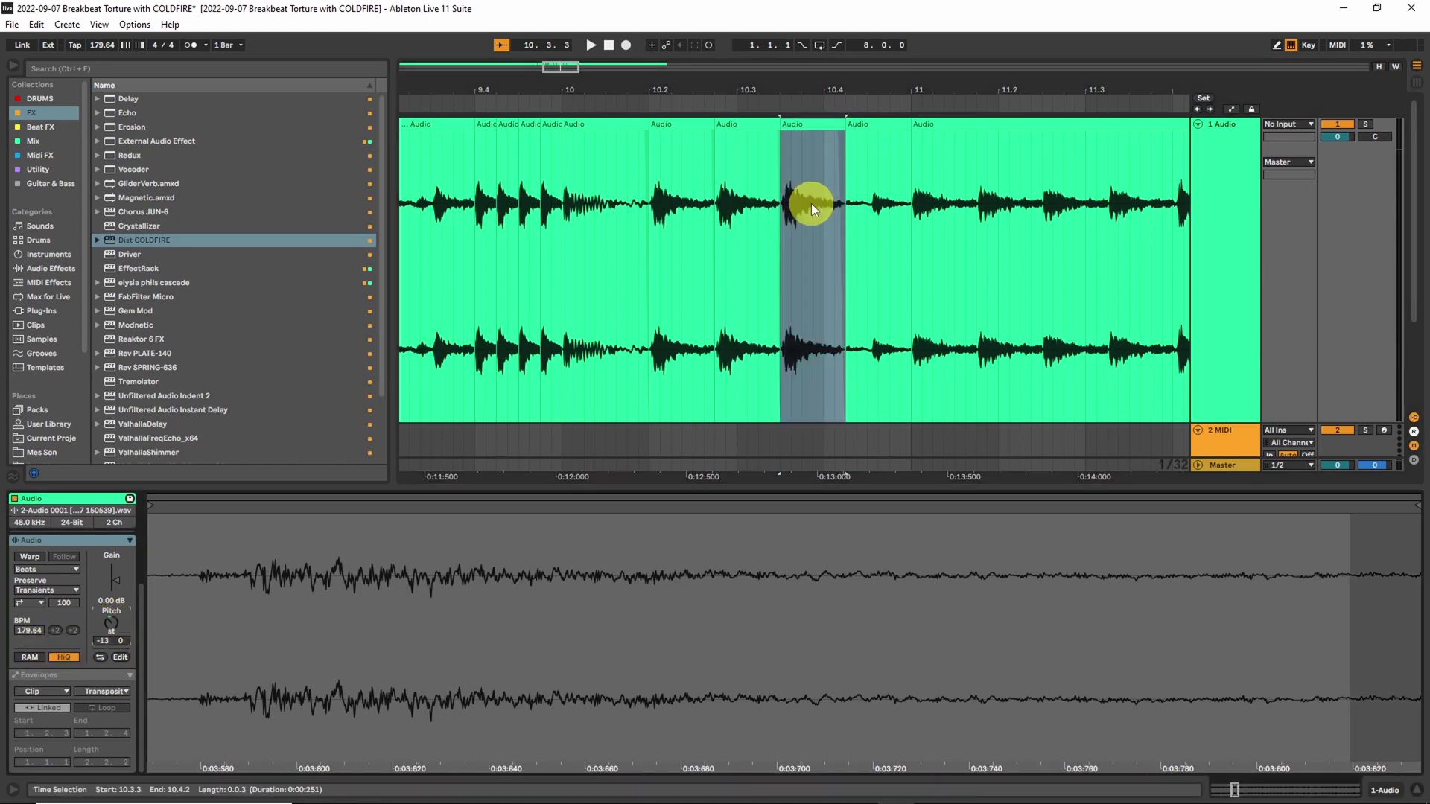
key("Down")
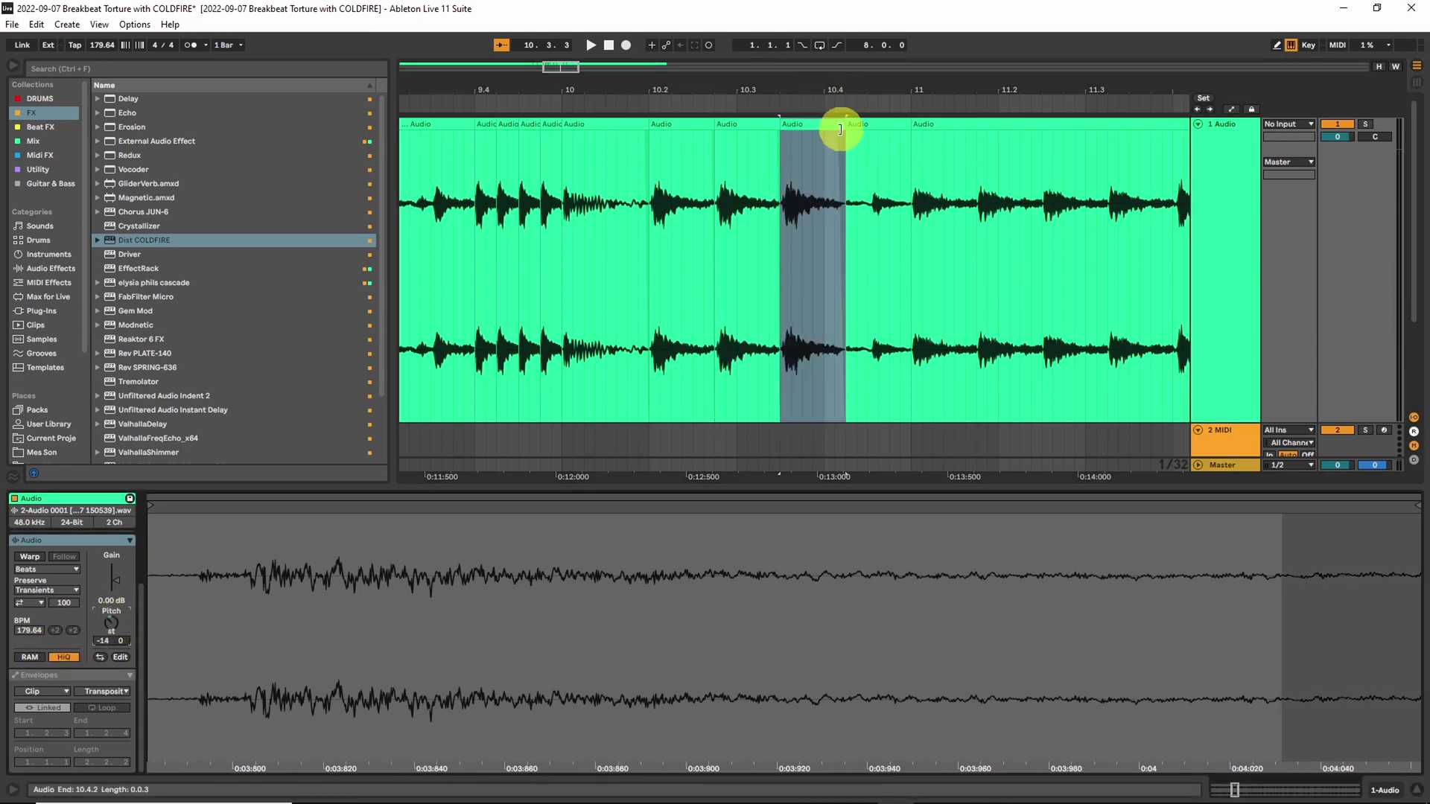
left_click_drag(840, 130, 911, 132)
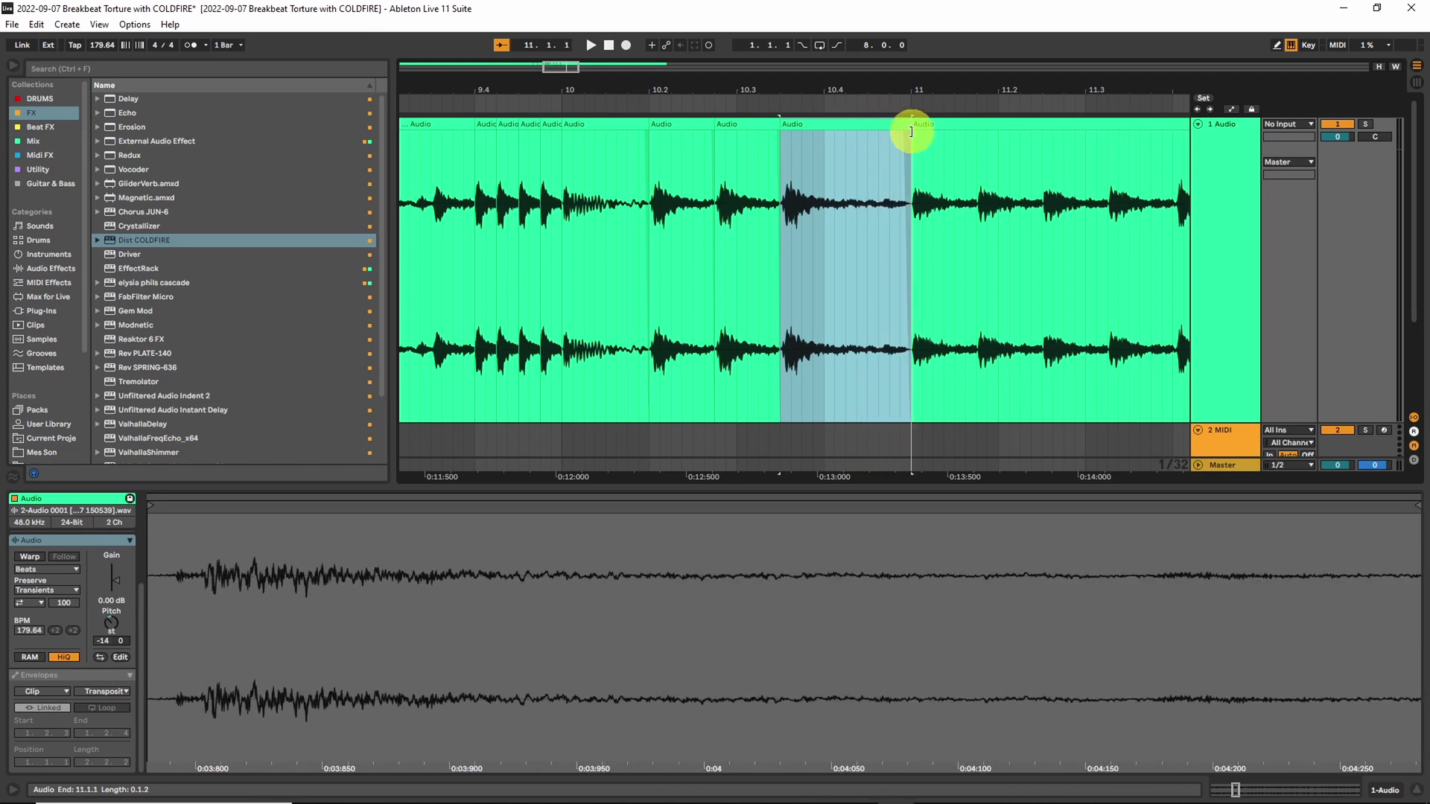
- Audition the edited arrangement from the bar 9 stutter onwards into bar 12
left_click(501, 121)
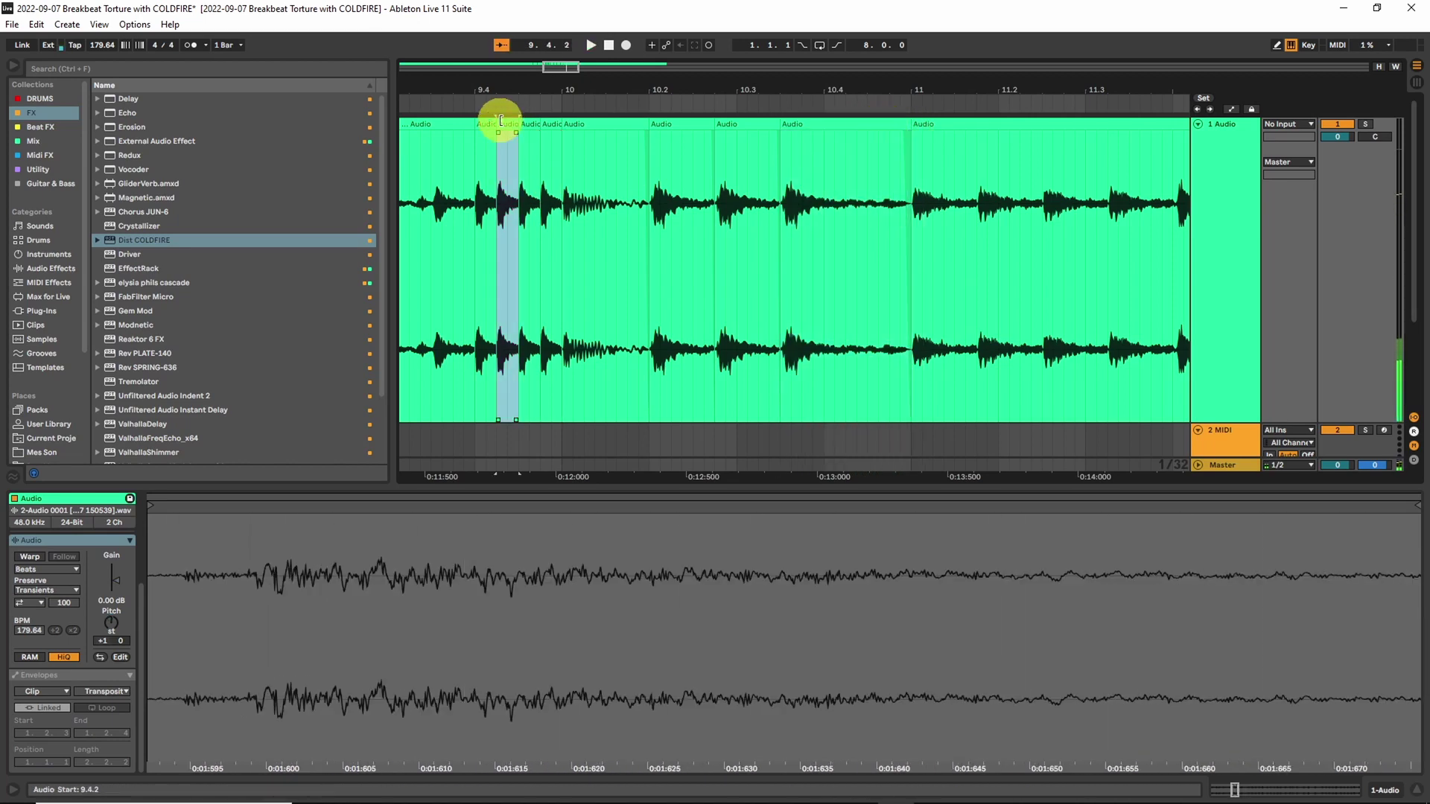
left_click_drag(572, 69, 571, 70)
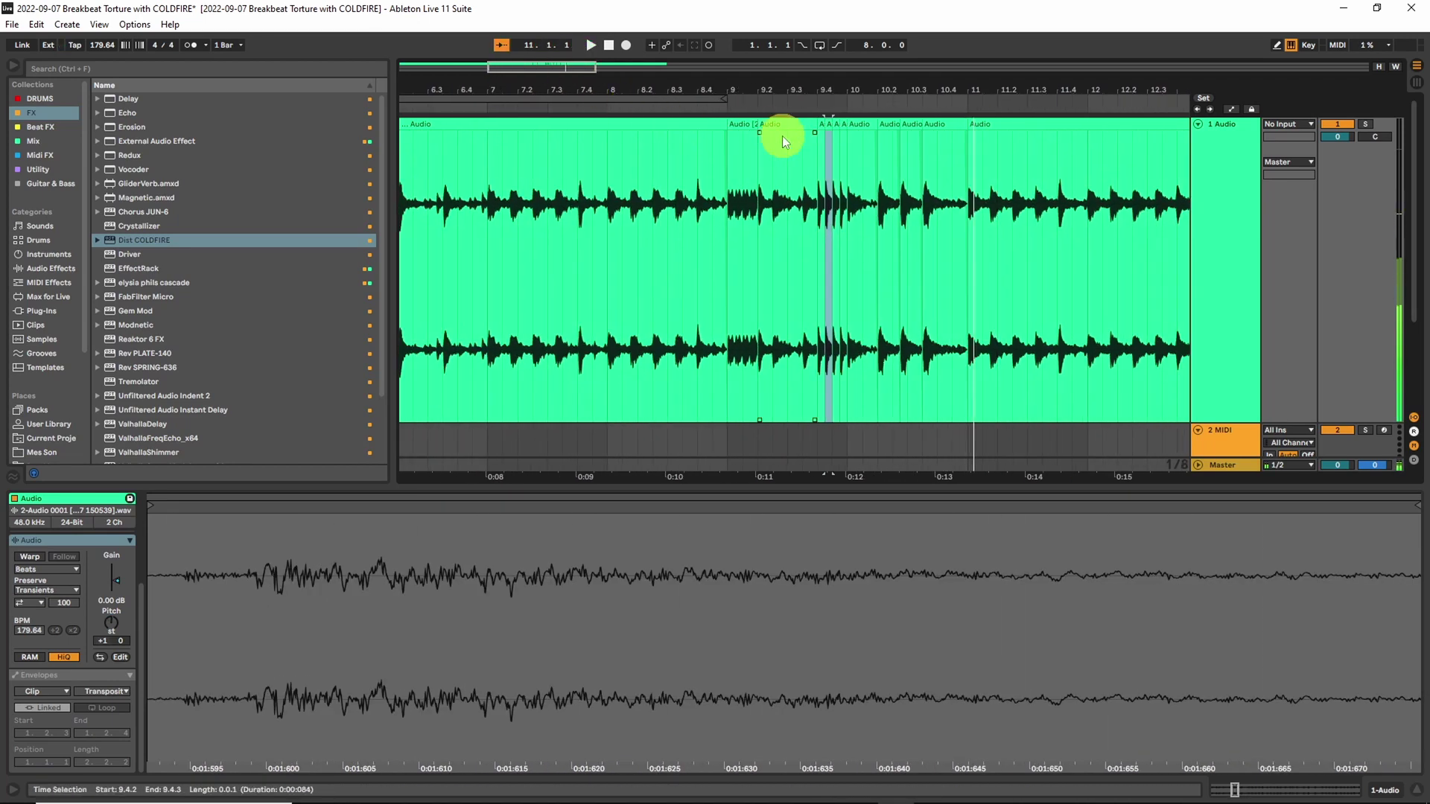
left_click(770, 127)
key("space")
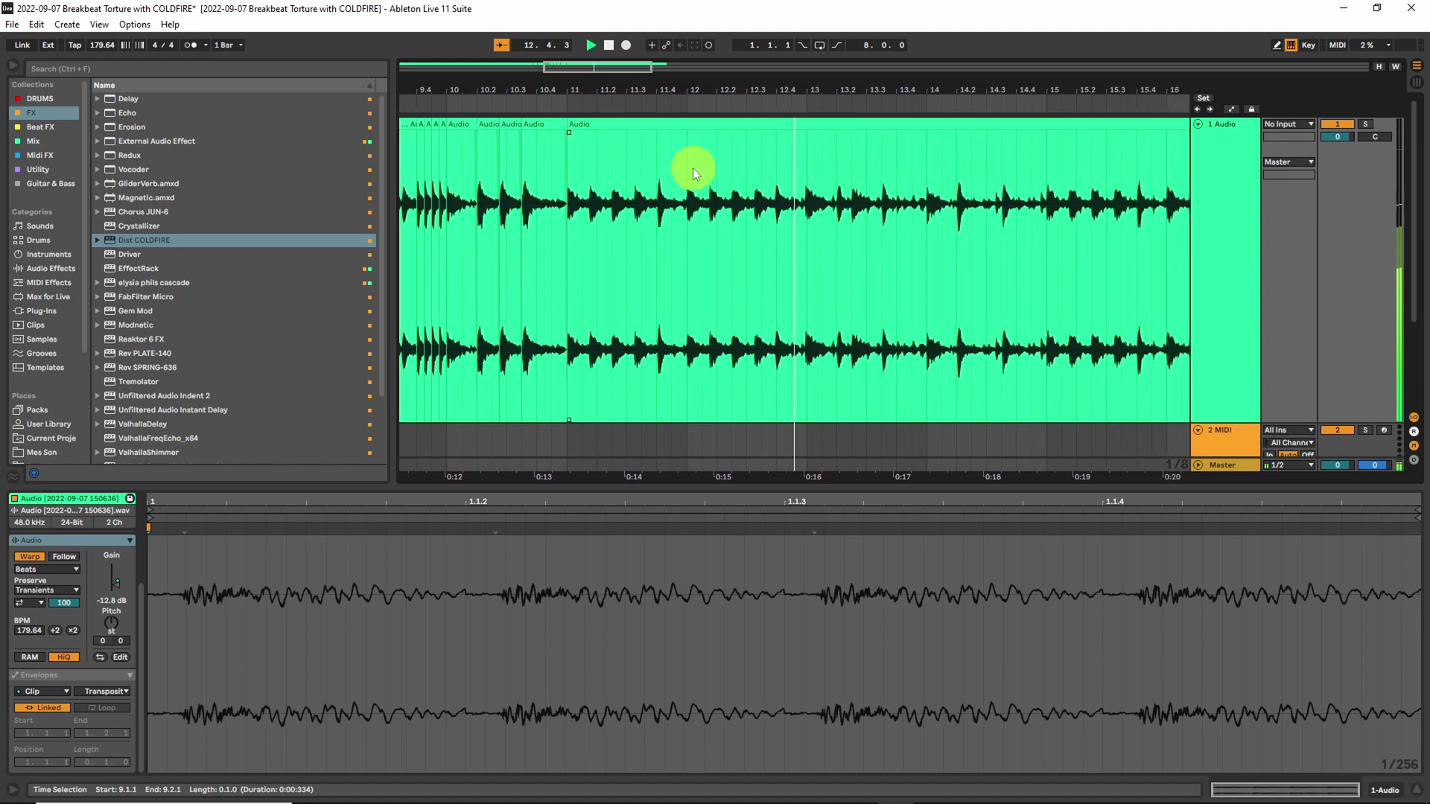
key("space")
- Split off bars 11 and 12 as a separate clip, and loop playback of the edited section from 9.1.1 to 13.1.1
left_click_drag(560, 192, 797, 181)
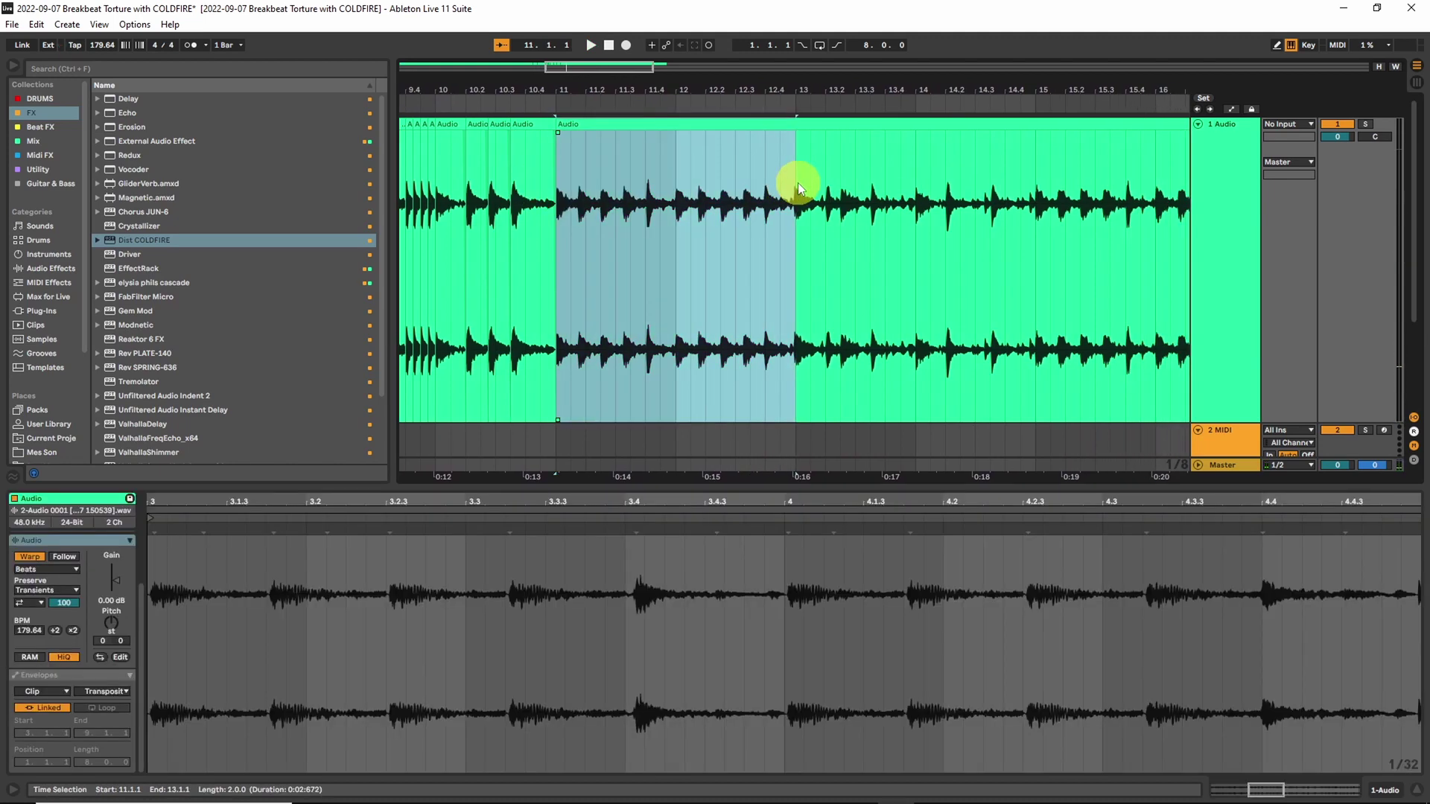
key("ctrl+e")
left_click_drag(551, 68, 550, 69)
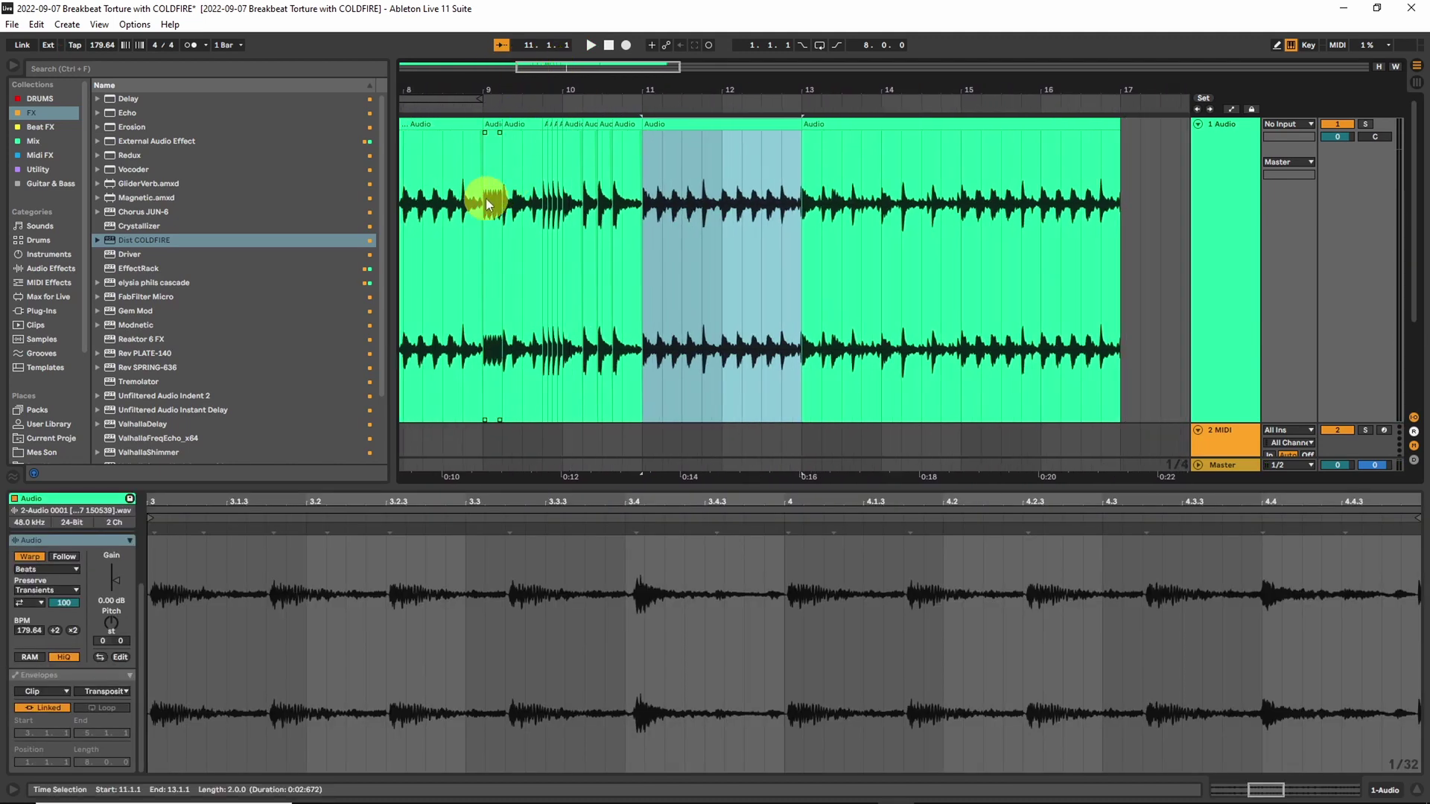
left_click_drag(485, 198, 807, 192)
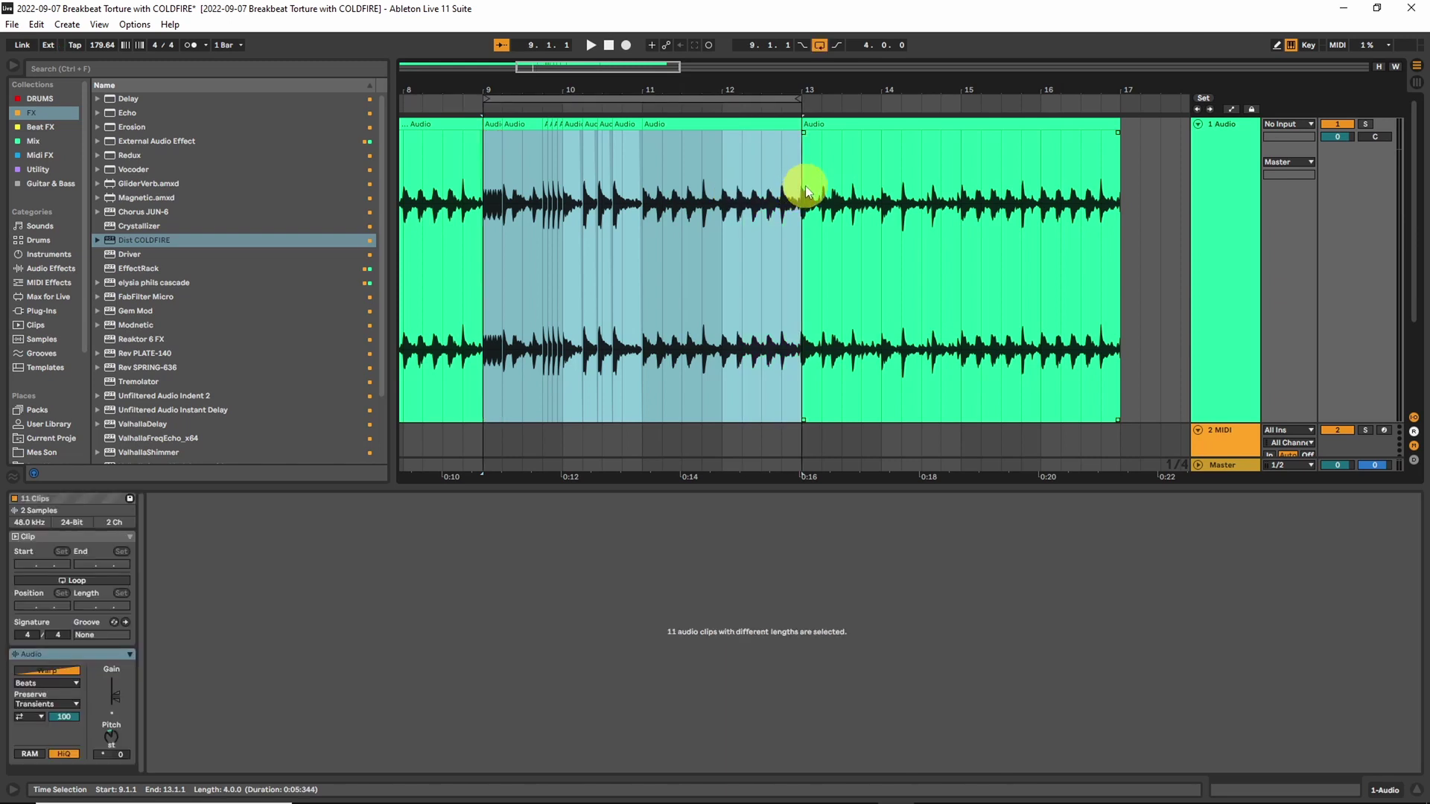
key("space")
- Add Dist COLDFIRE to the 1 Audio track and raise its waveshaper drive to 100%
left_click(143, 239)
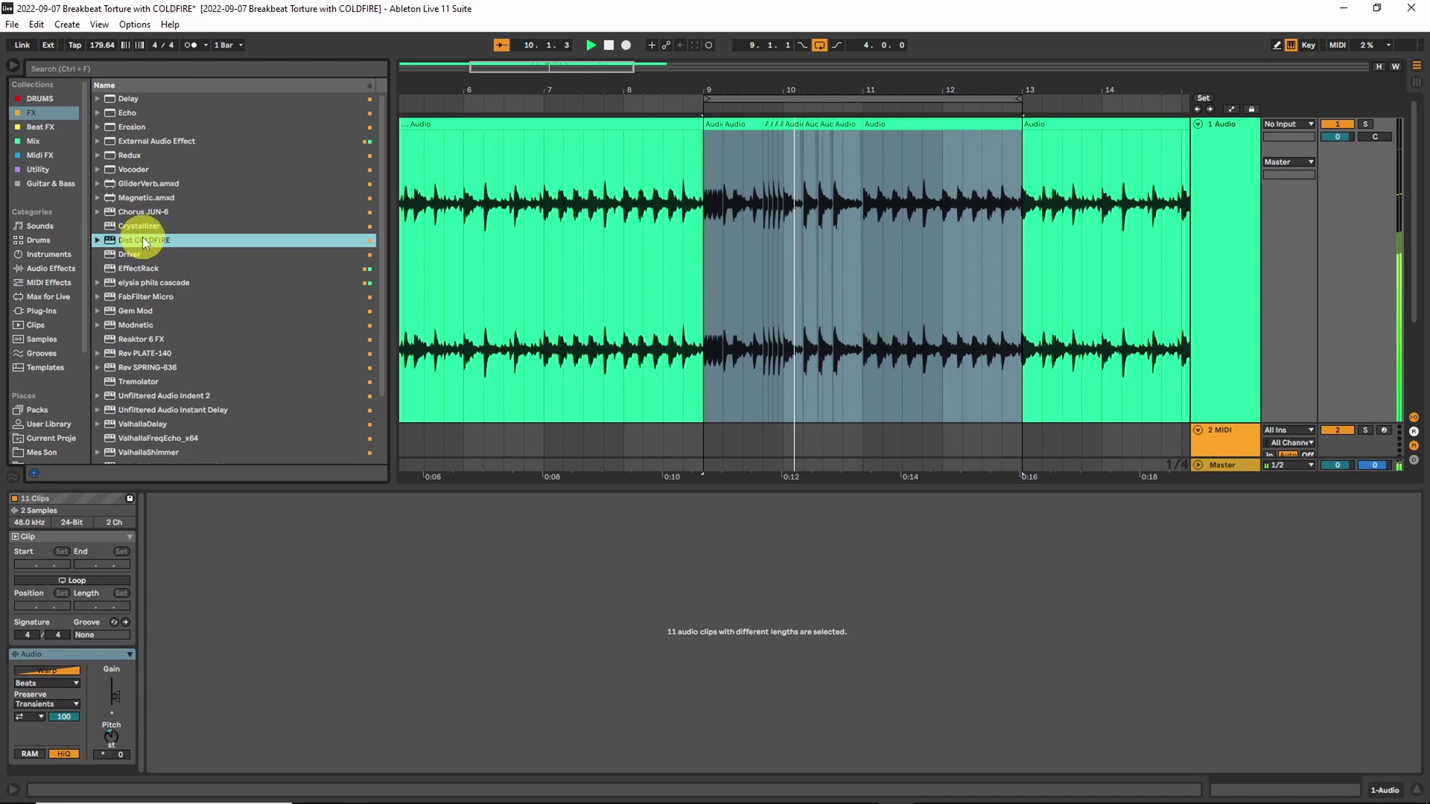
double_click(141, 238)
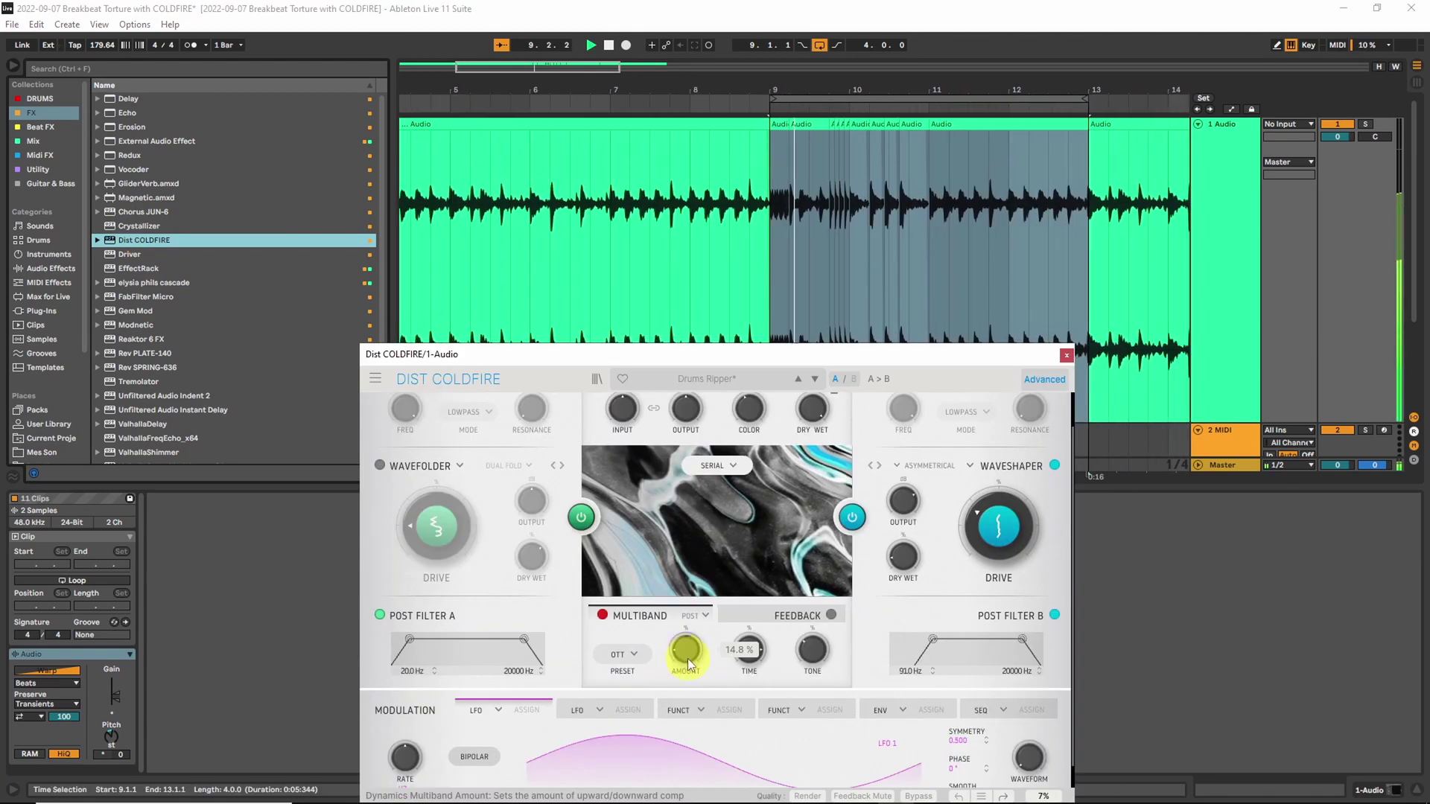
left_click_drag(1005, 547, 1010, 353)
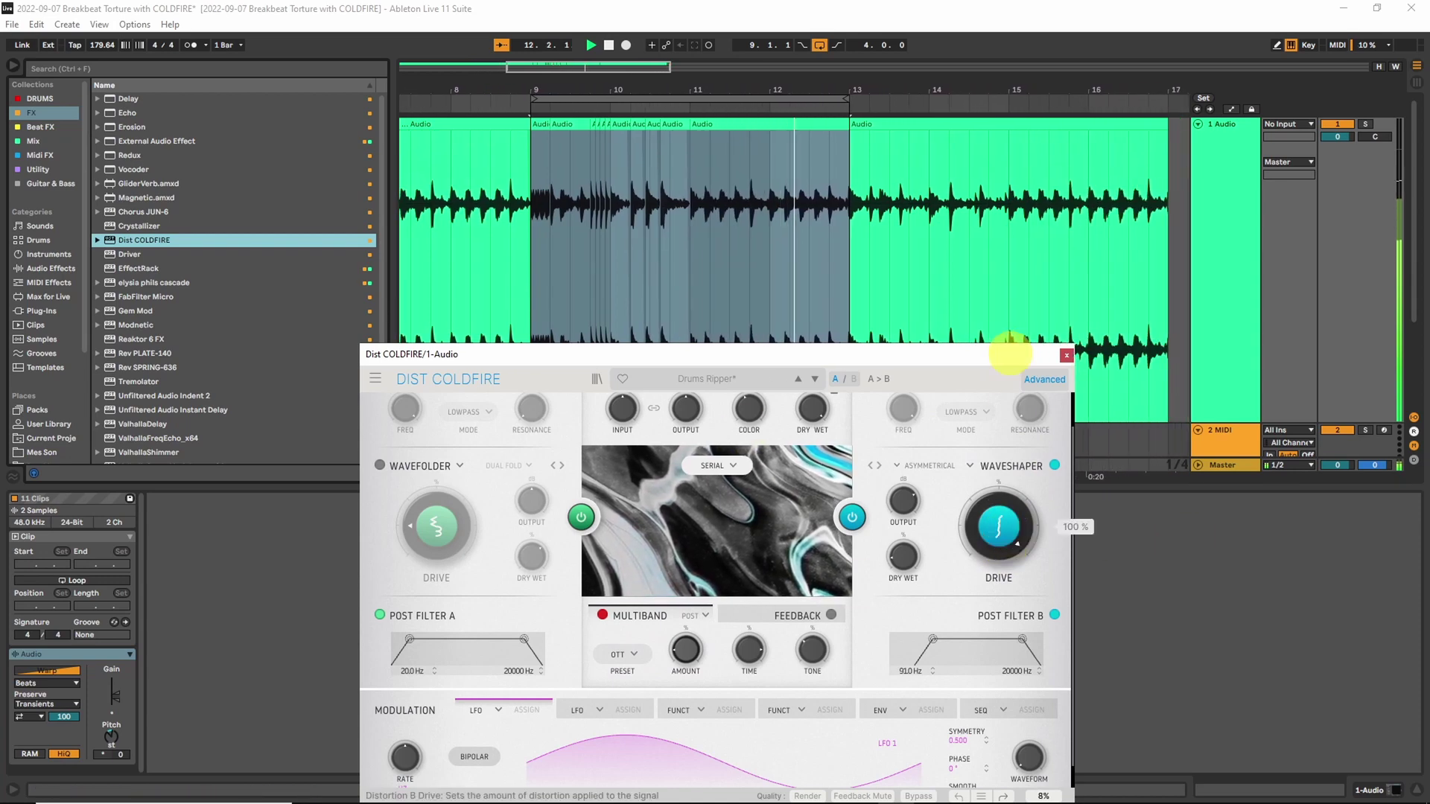
- Lower distortion B's dry/wet, and automate it up to its maximum only across bars 11 and 12 on the 1 Audio track
left_click_drag(1001, 514, 977, 439)
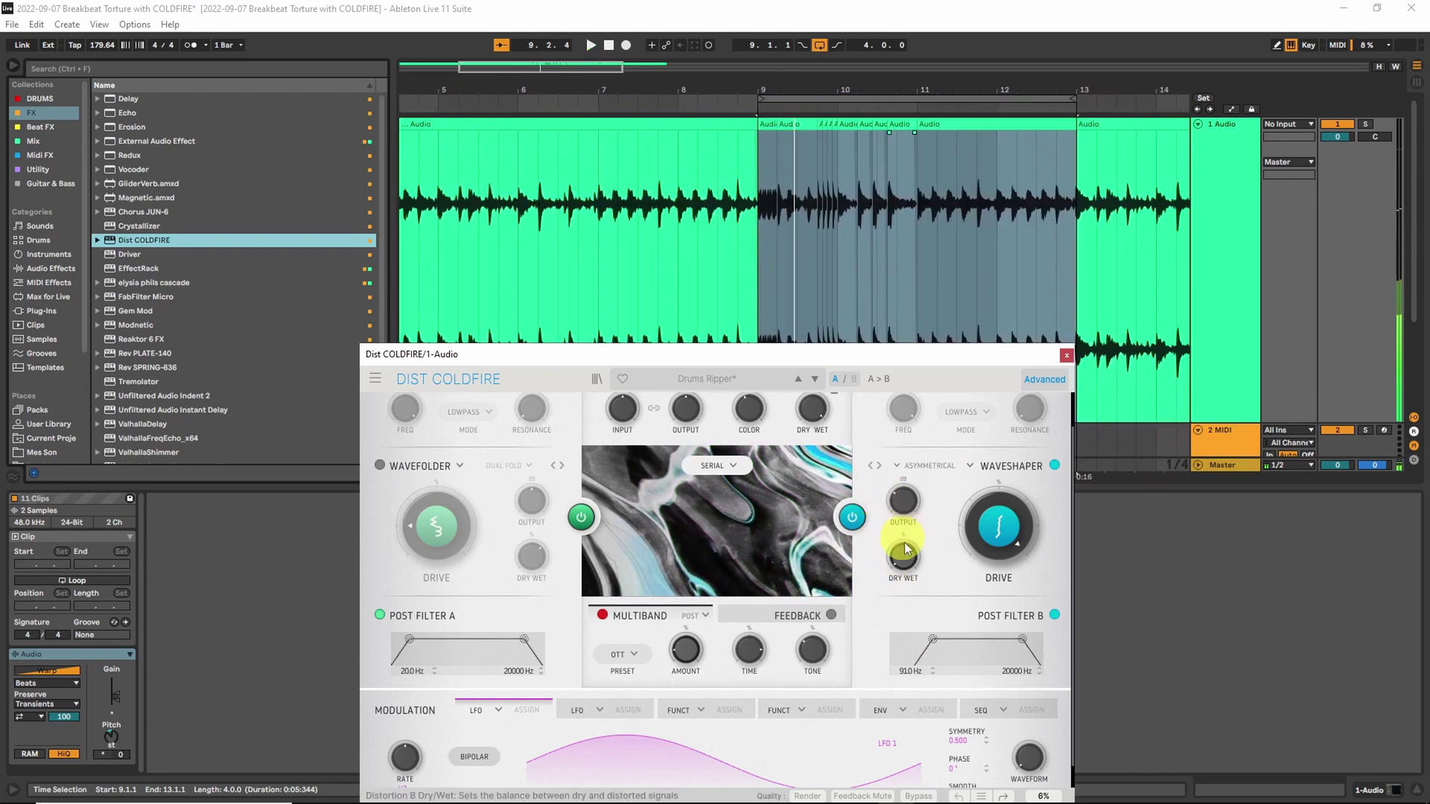
left_click_drag(924, 227, 1024, 232)
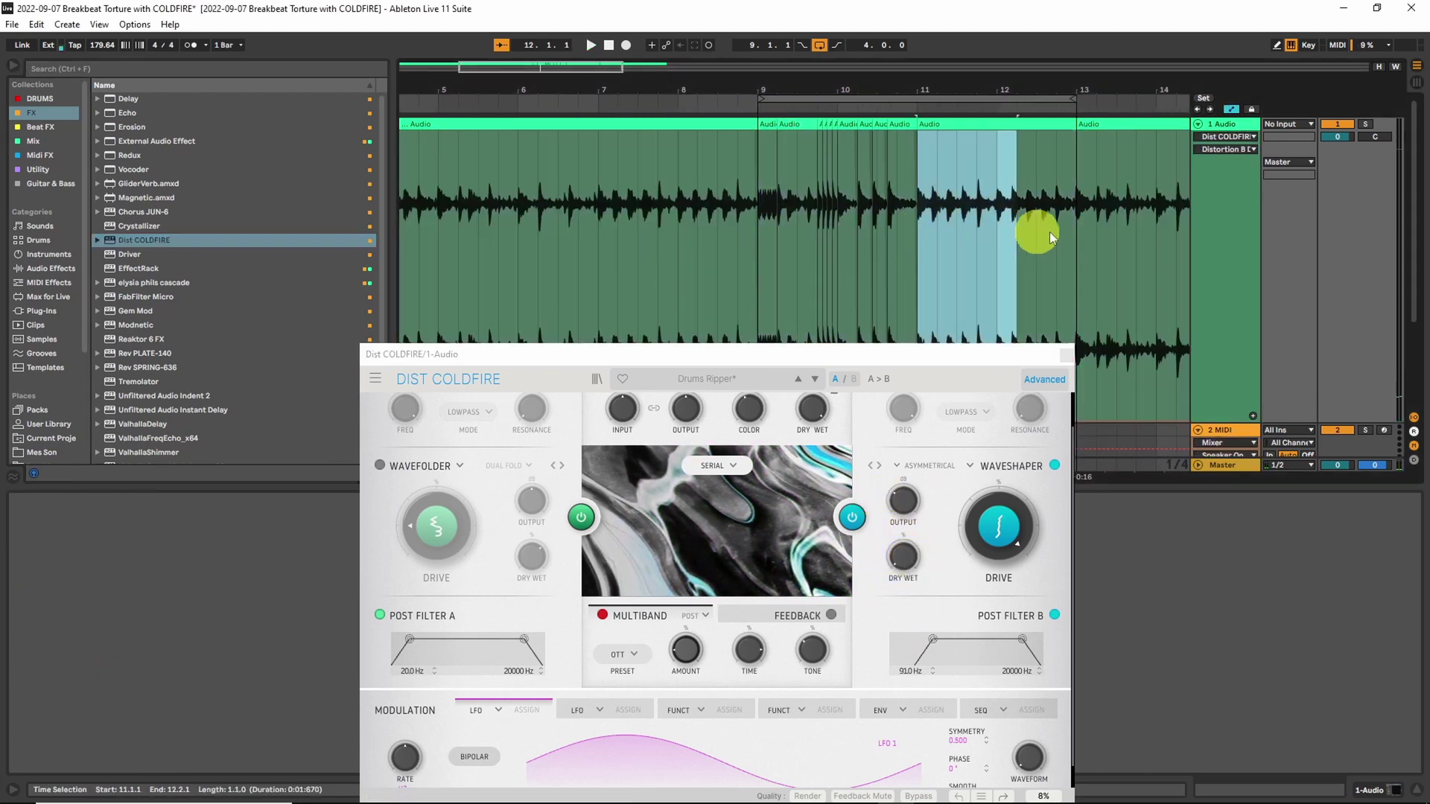
left_click_drag(963, 354, 988, 438)
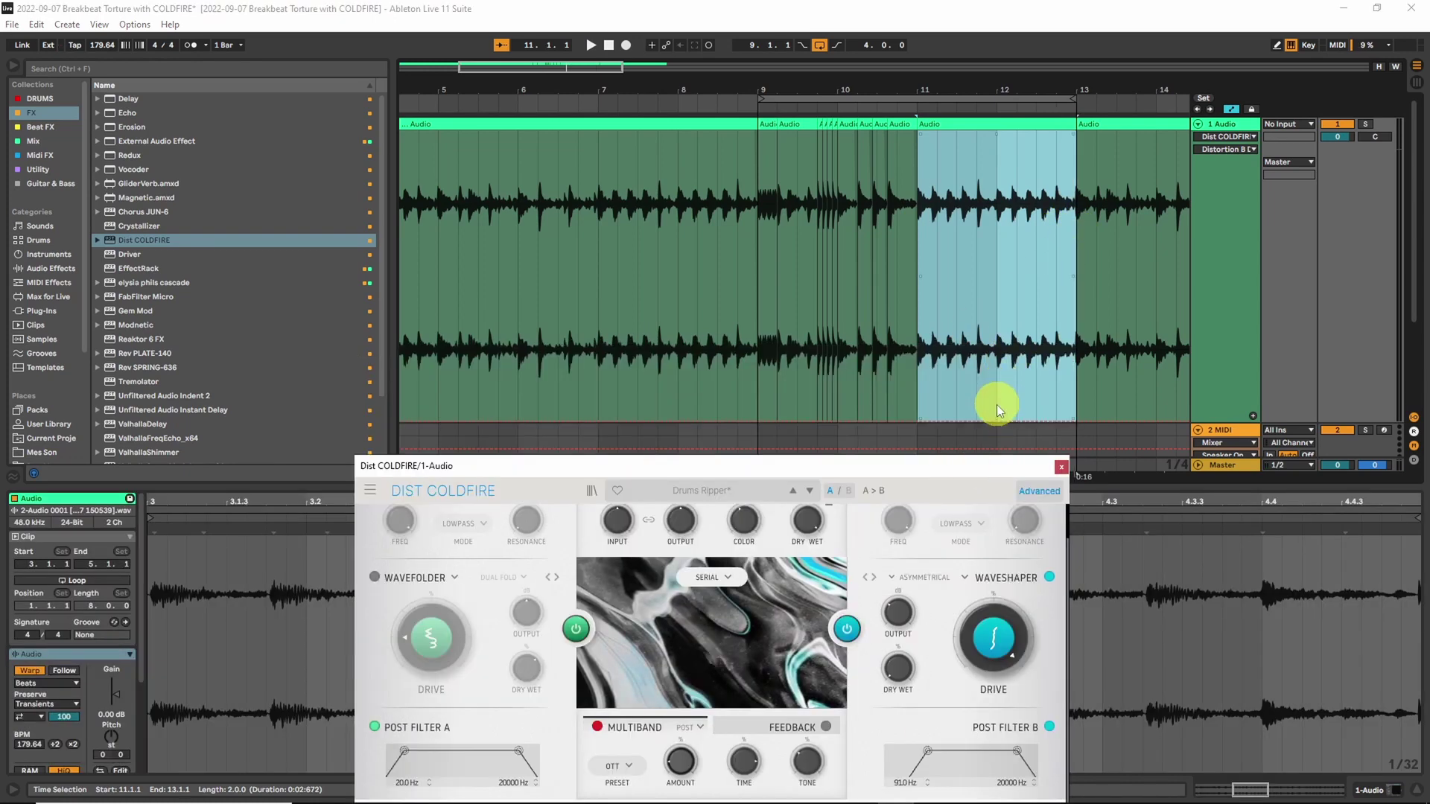
left_click(994, 410)
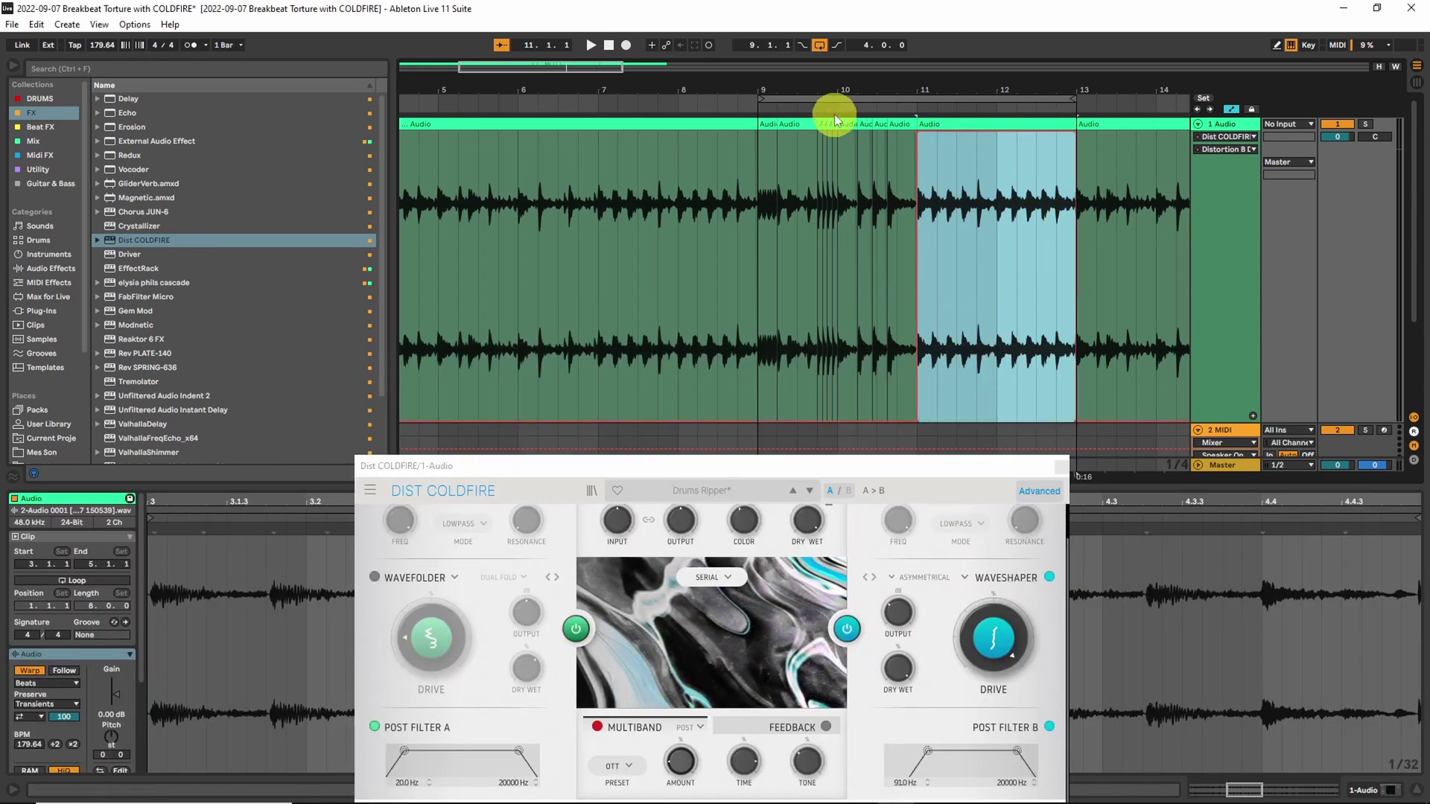
- Audition the section from 9.1.1 while adjusting distortion B's output, and switch off loop playback
key("space")
left_click(625, 125)
key("space")
key("space")
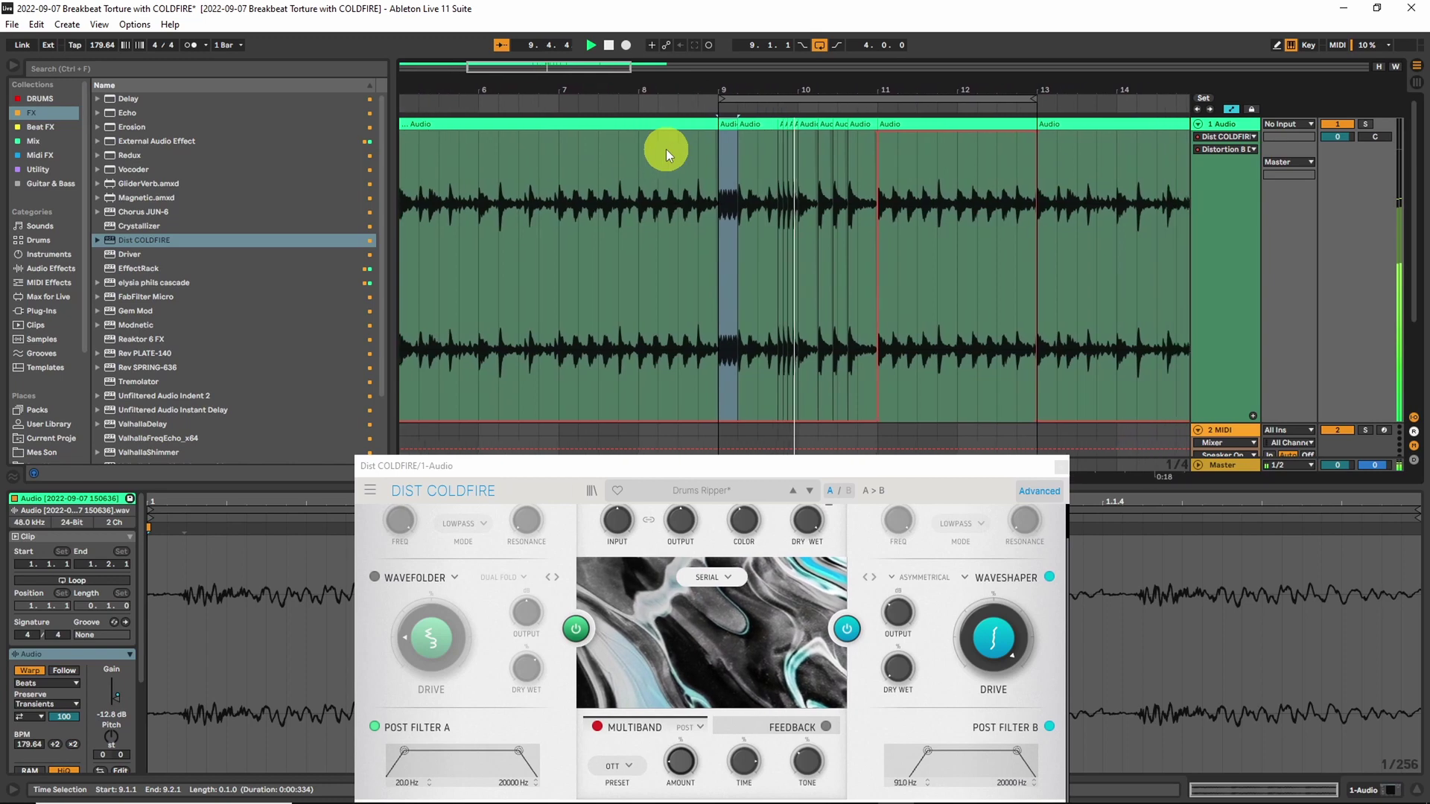
left_click(890, 617)
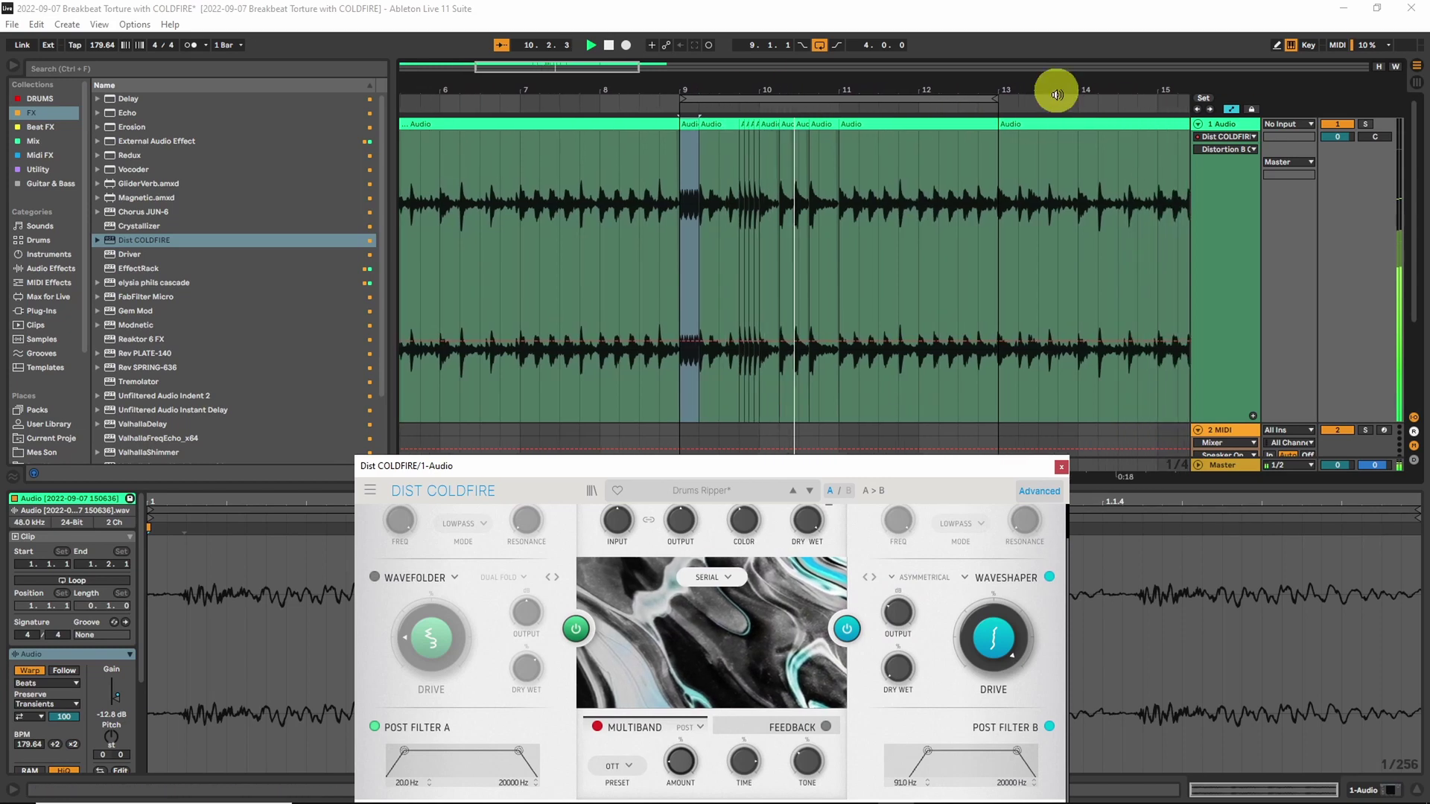
left_click(819, 48)
key("space")
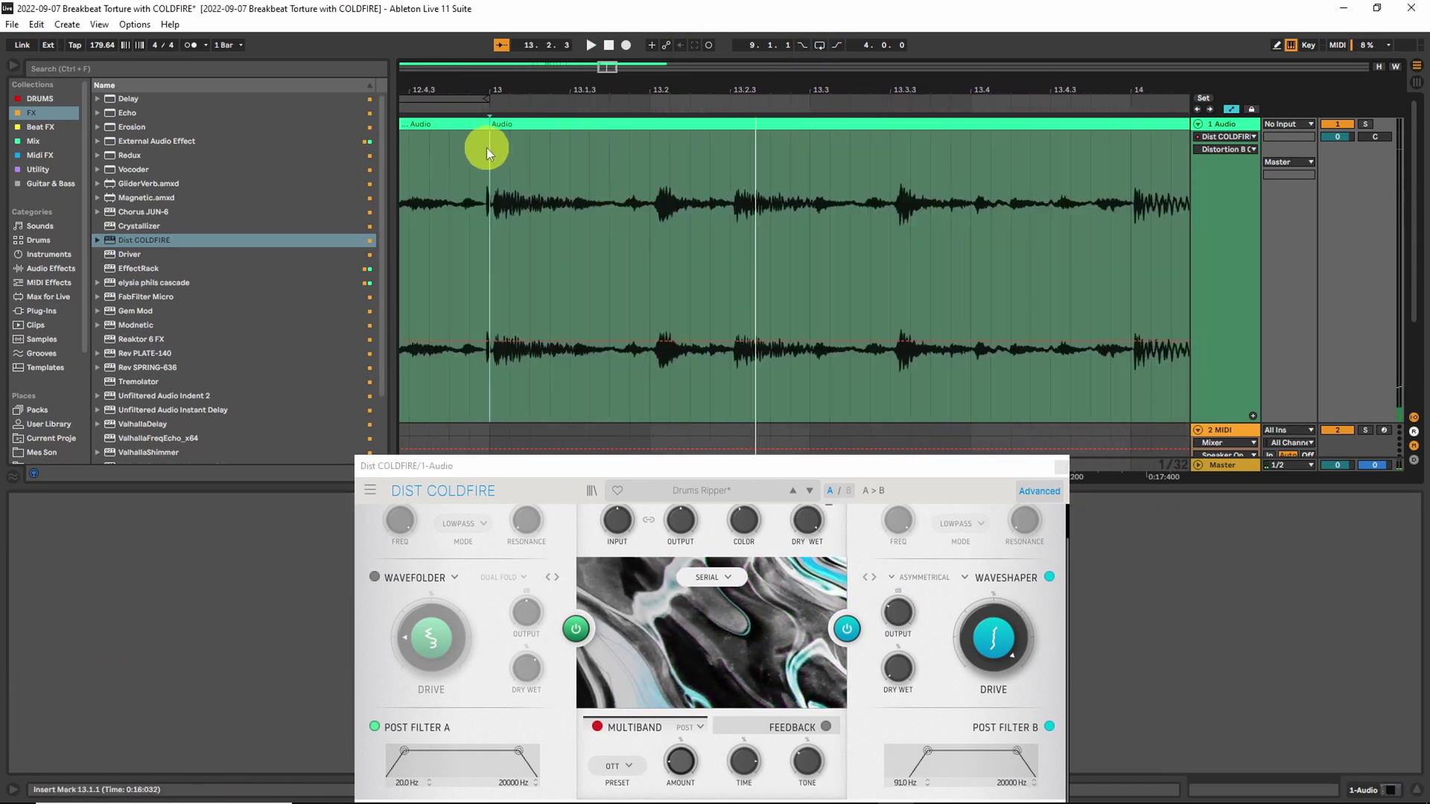
- Hide the automation lanes and add a short fade-out to the end of the clip just before 13.1.1
key("space")
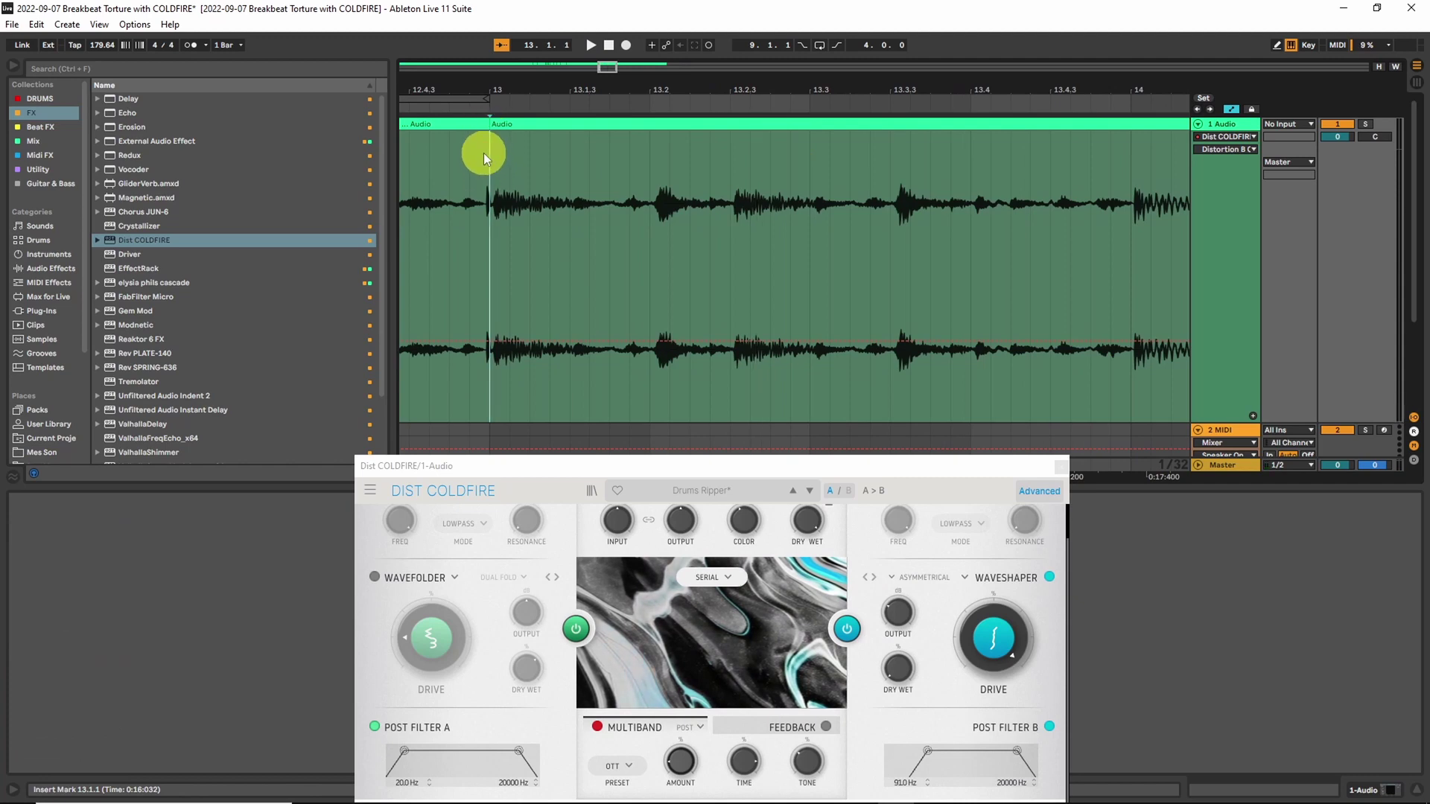
left_click(496, 149)
key("a")
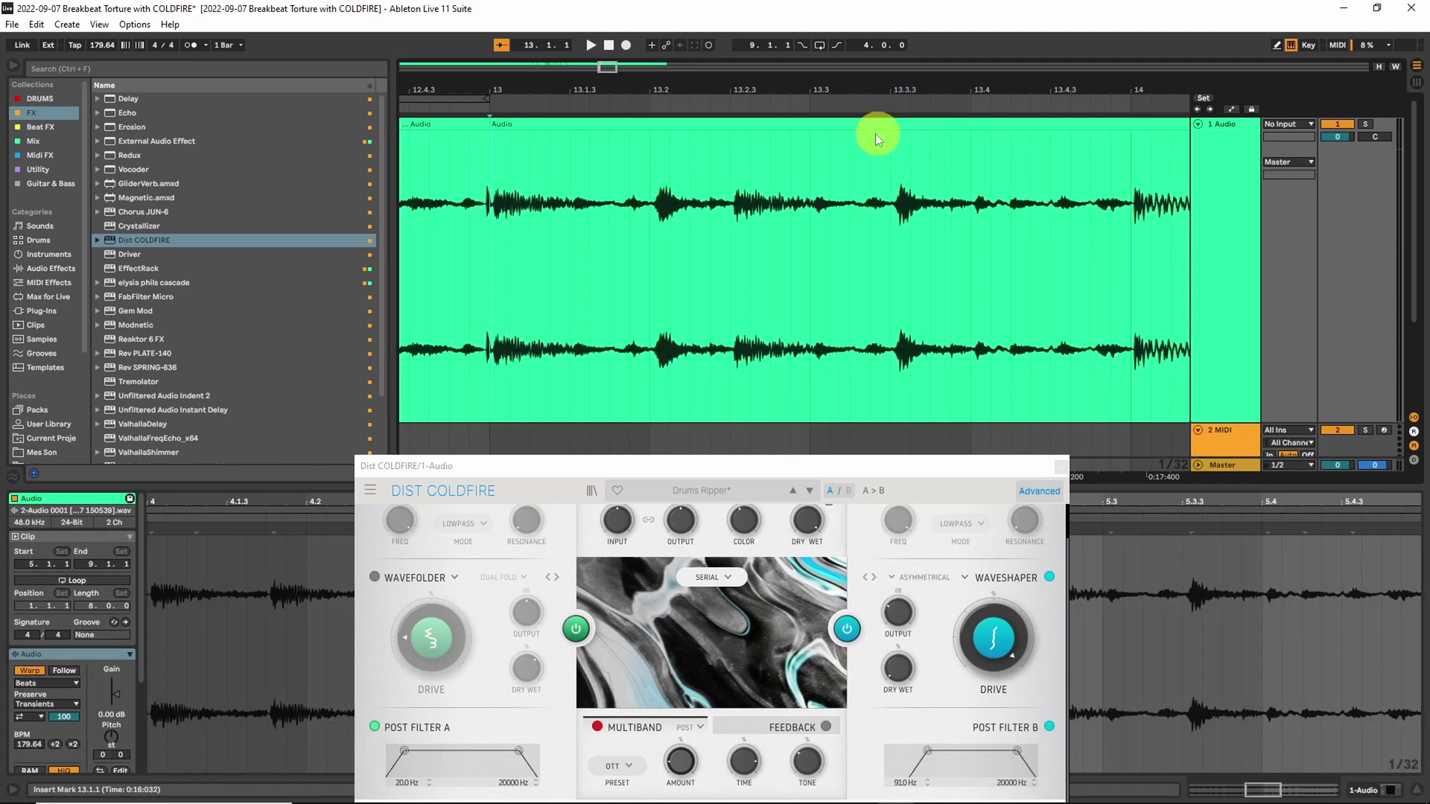
left_click_drag(486, 134, 473, 135)
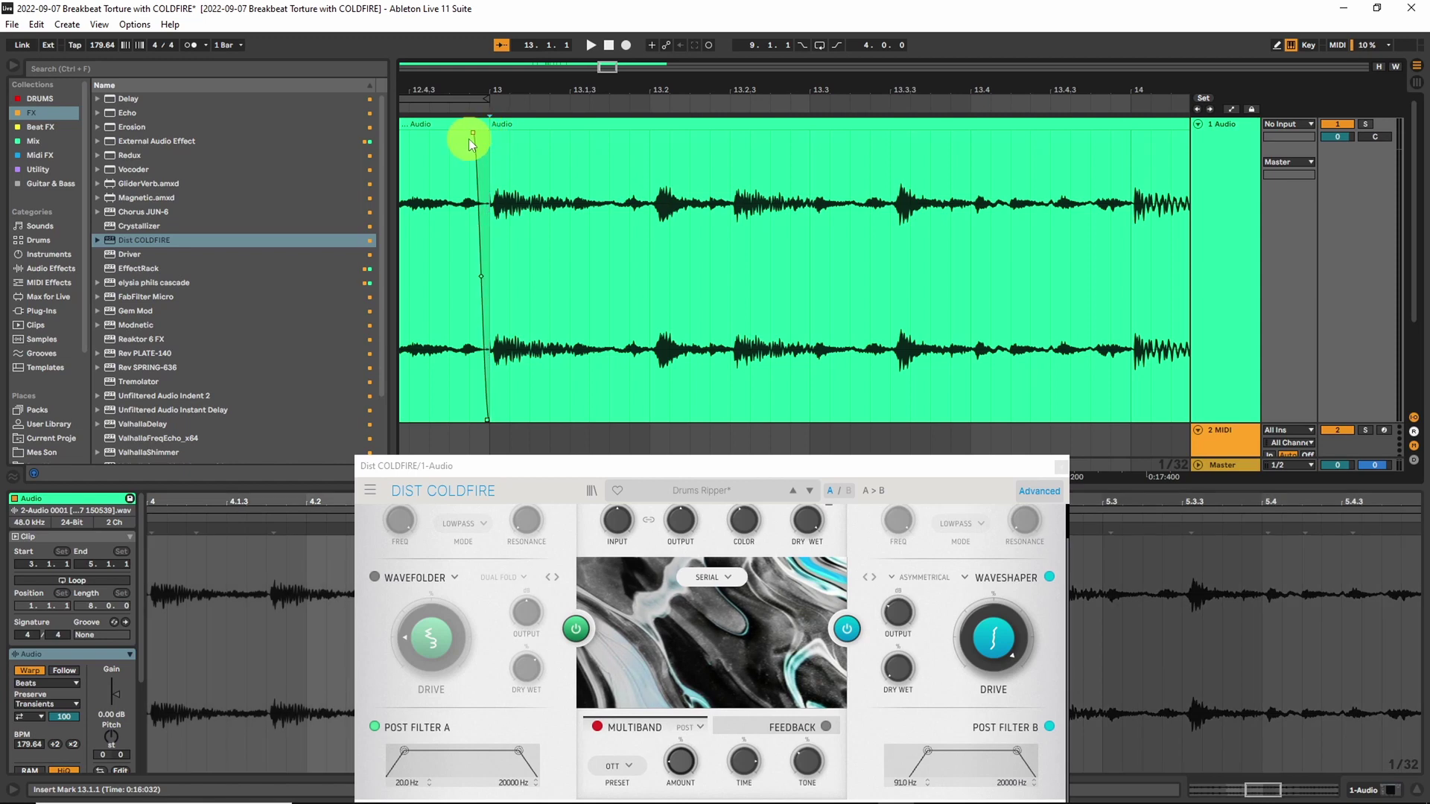
- Turn on Dist COLDFIRE's Feedback section and raise its level while auditioning from 13.1.1
left_click_drag(606, 67, 604, 63)
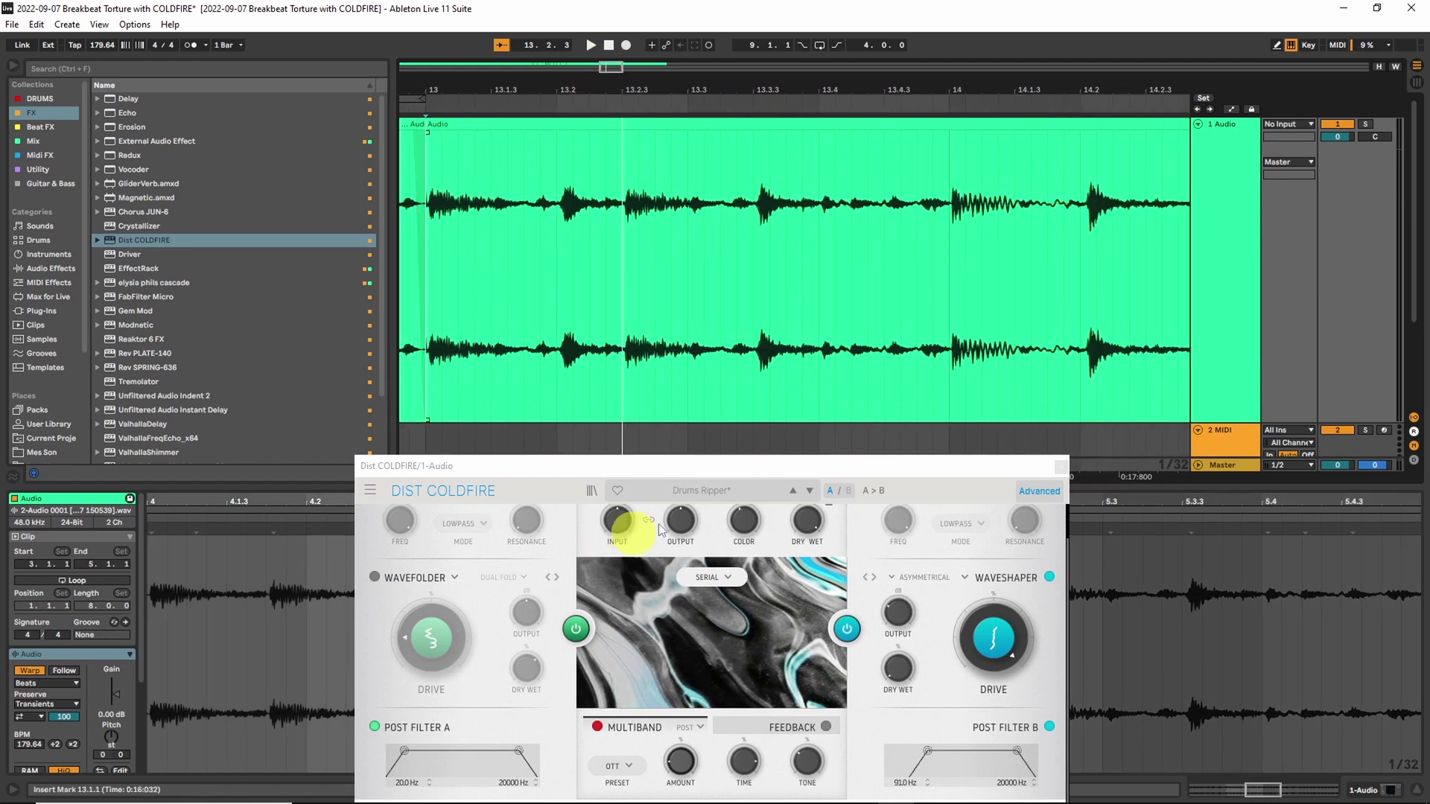
left_click(788, 728)
left_click_drag(745, 463, 694, 295)
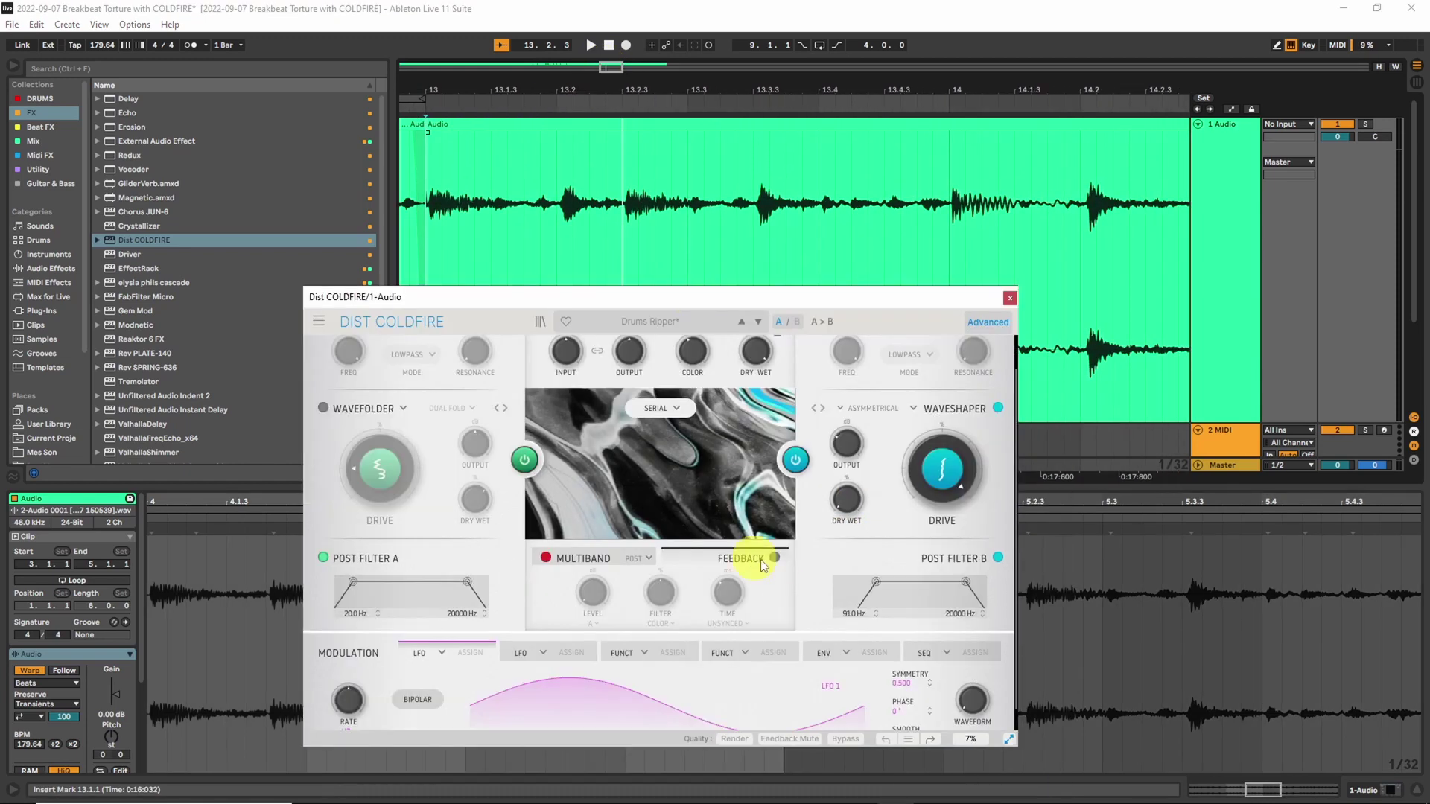
left_click(773, 558)
key("space")
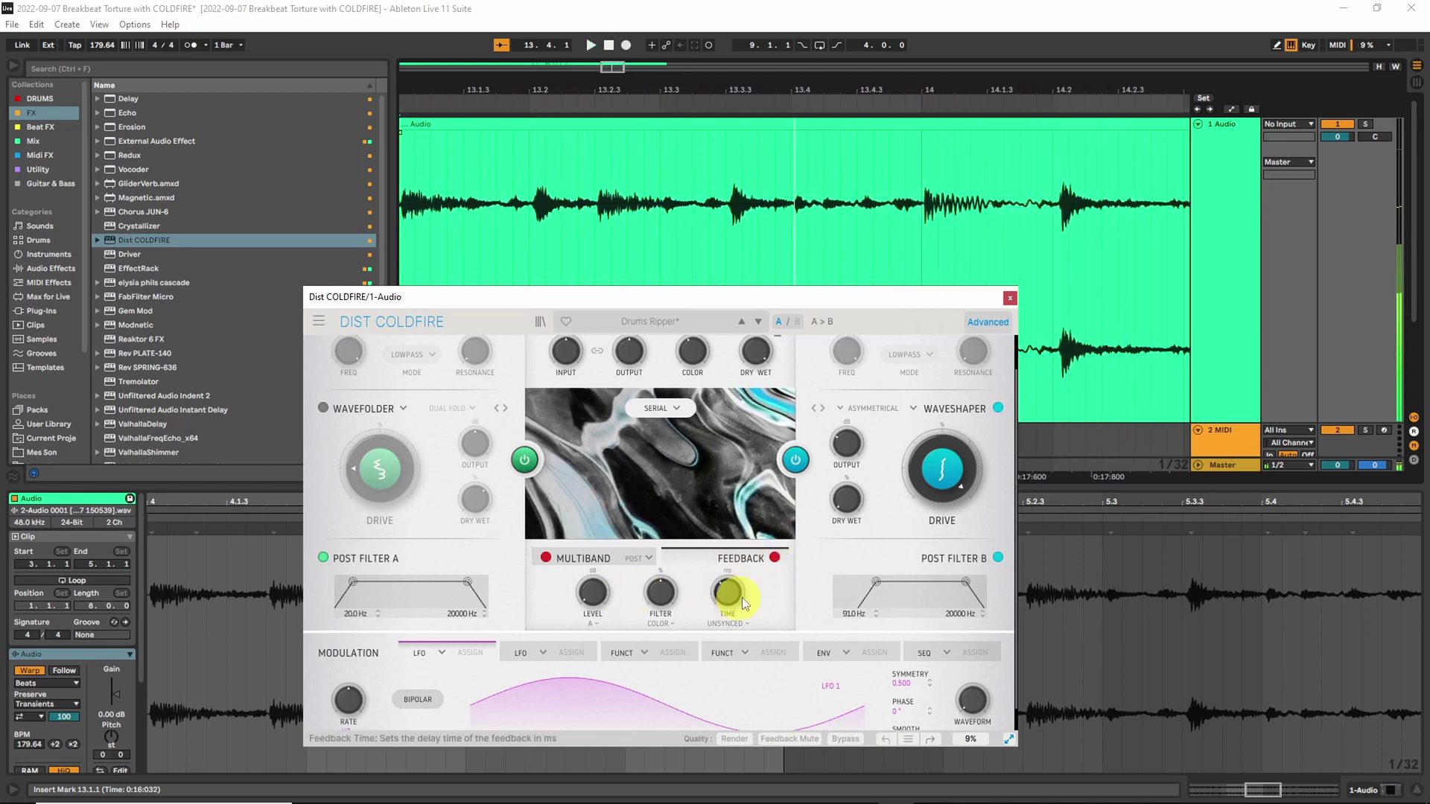
left_click_drag(593, 603, 596, 403)
key("space")
key("space")
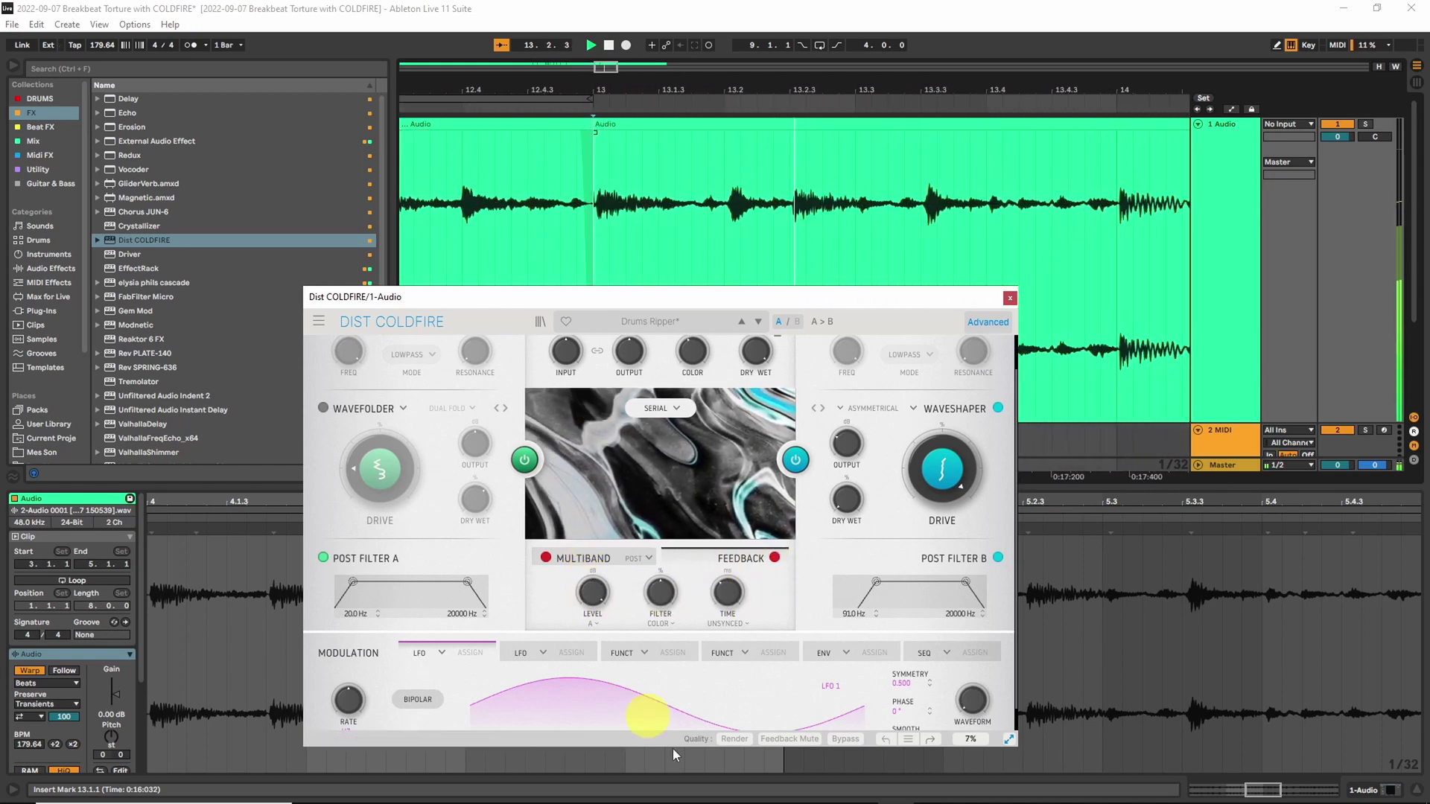
- Set the feedback time to 79.7 ms and loop playback of the clip from 13.1.1 to 17.1.1
mouse_move(728, 592)
left_mouse_down()
mouse_move(723, 615)
mouse_move(728, 570)
left_mouse_up()
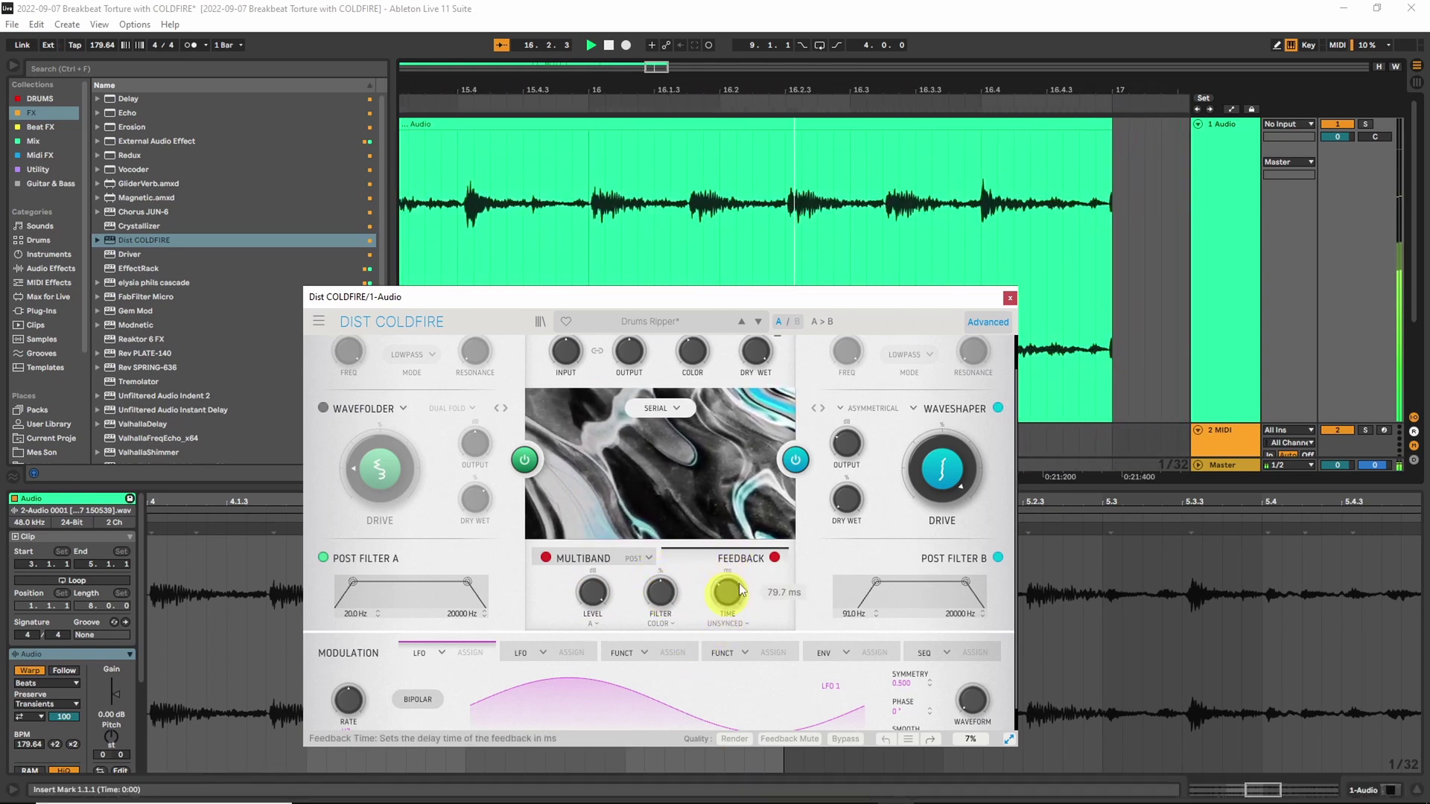
key("space")
key("space")
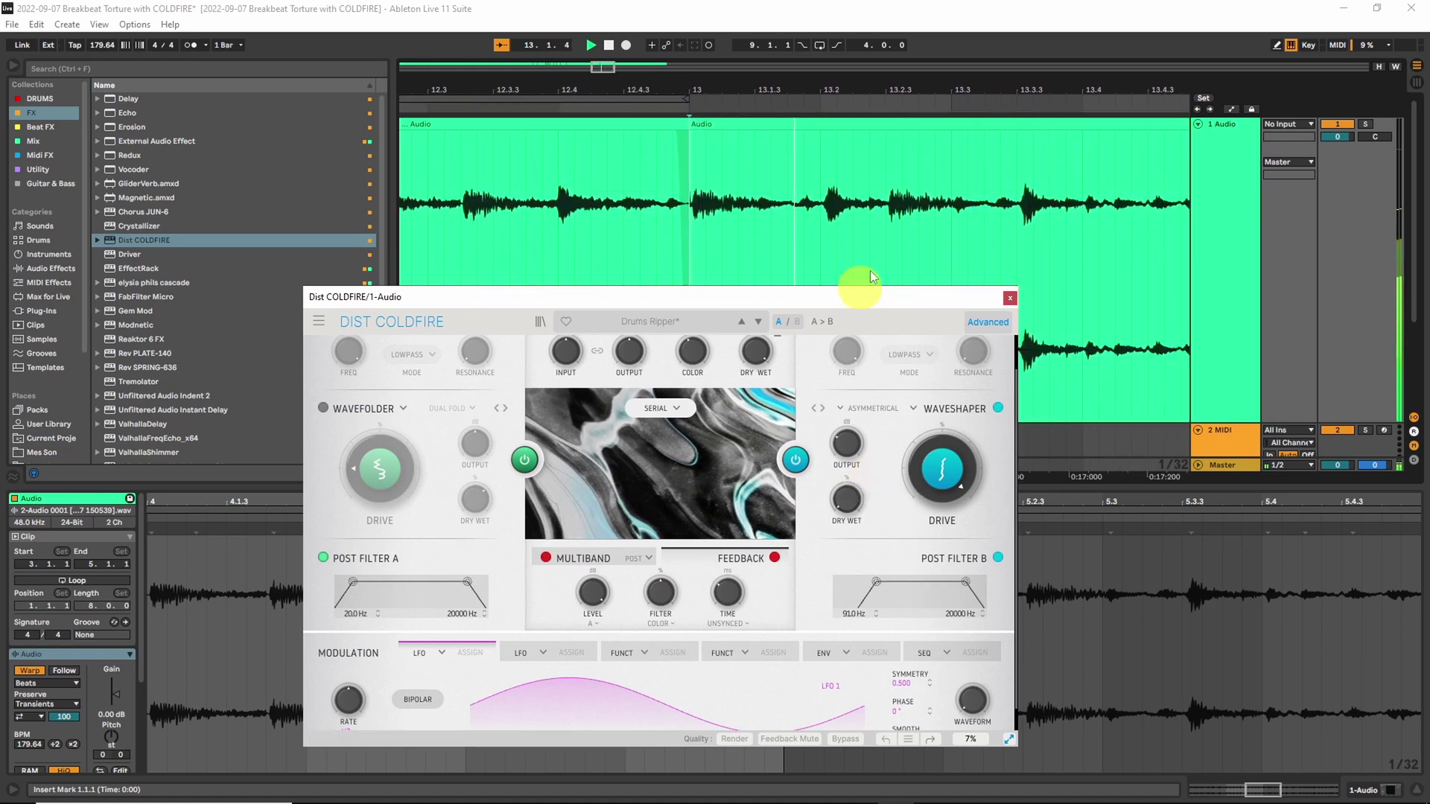
key("space")
left_click(681, 118)
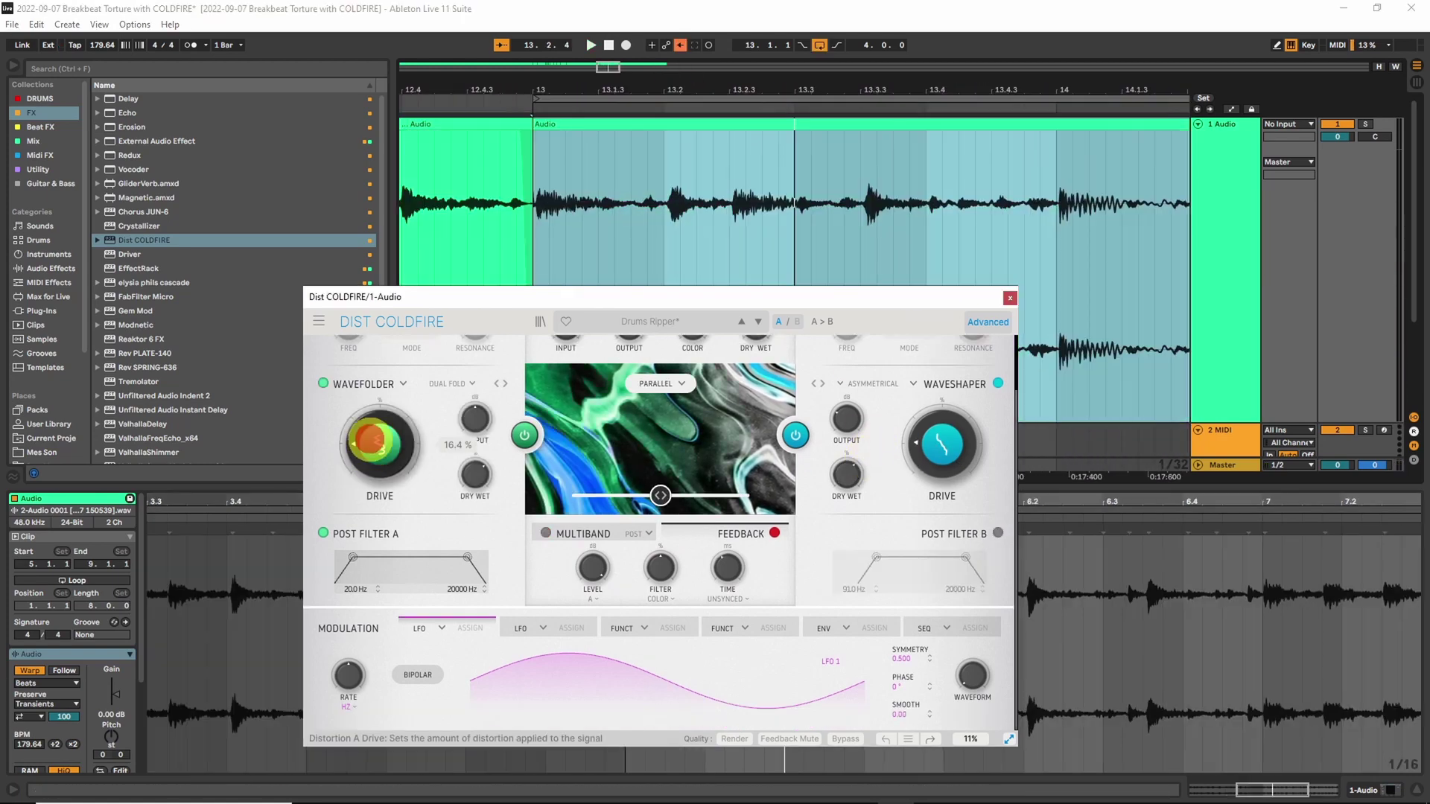
- Adjust distortion A's drive, switch its type to Tape, and shift the parallel routing balance fully to distortion A
left_click_drag(377, 440, 371, 456)
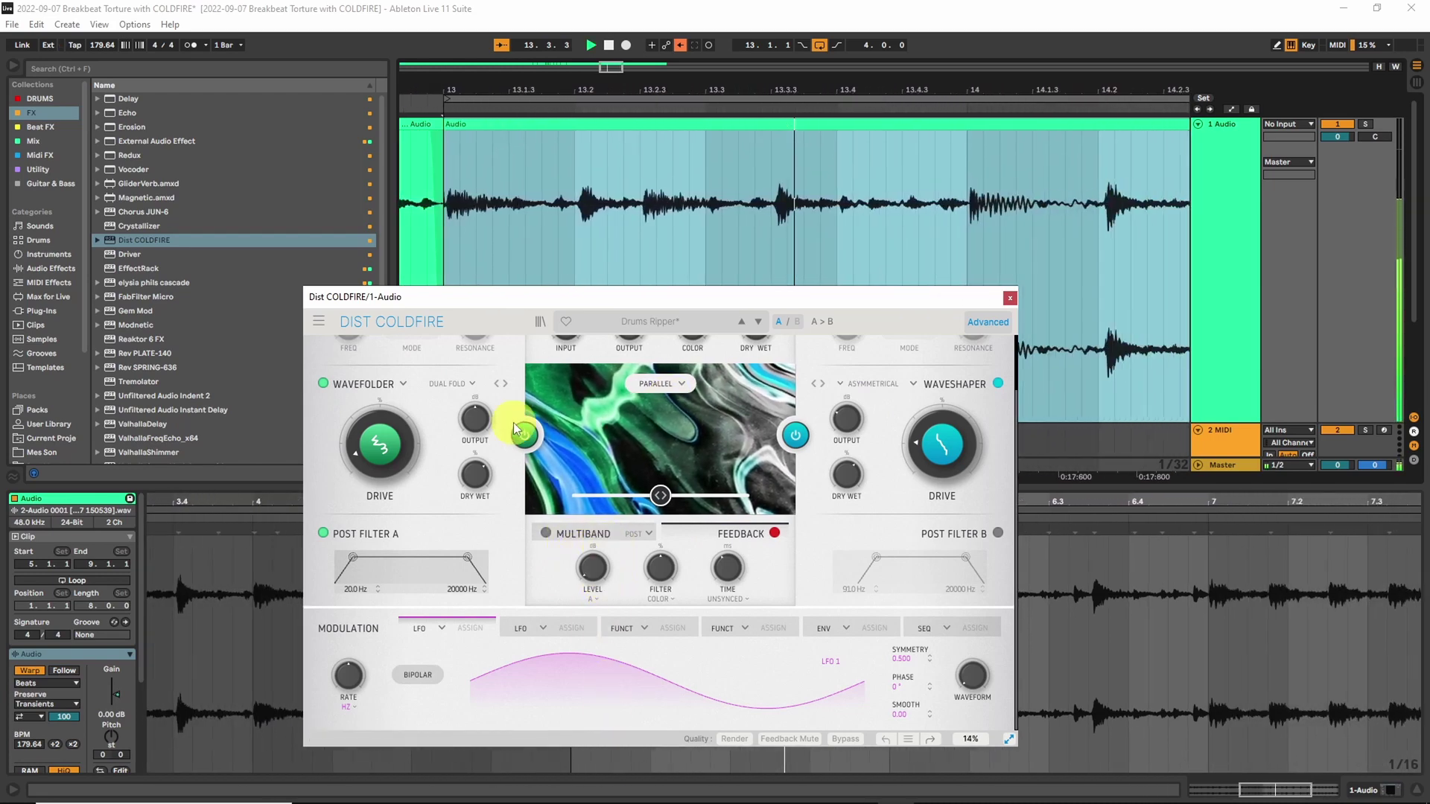
left_click(457, 383)
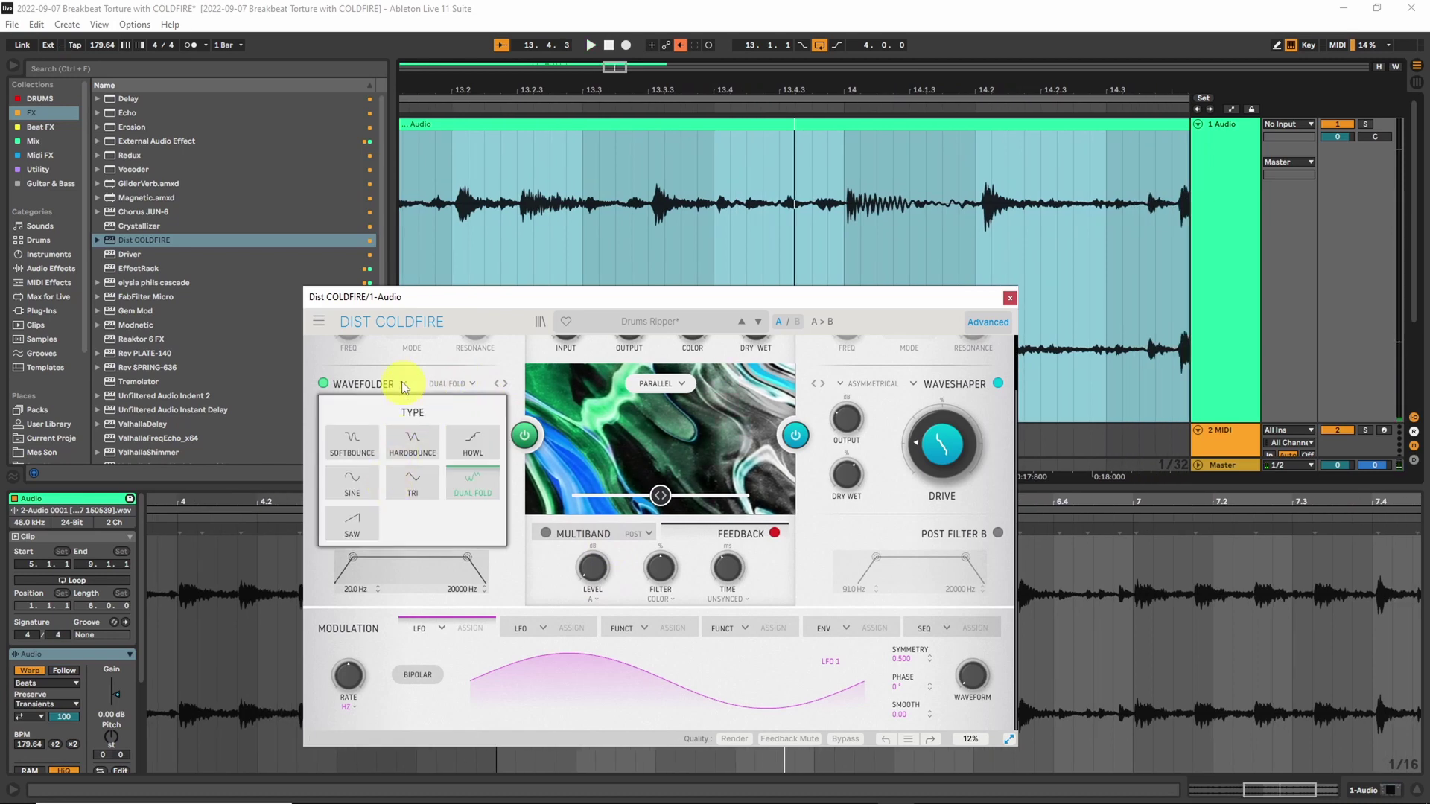
left_click(378, 388)
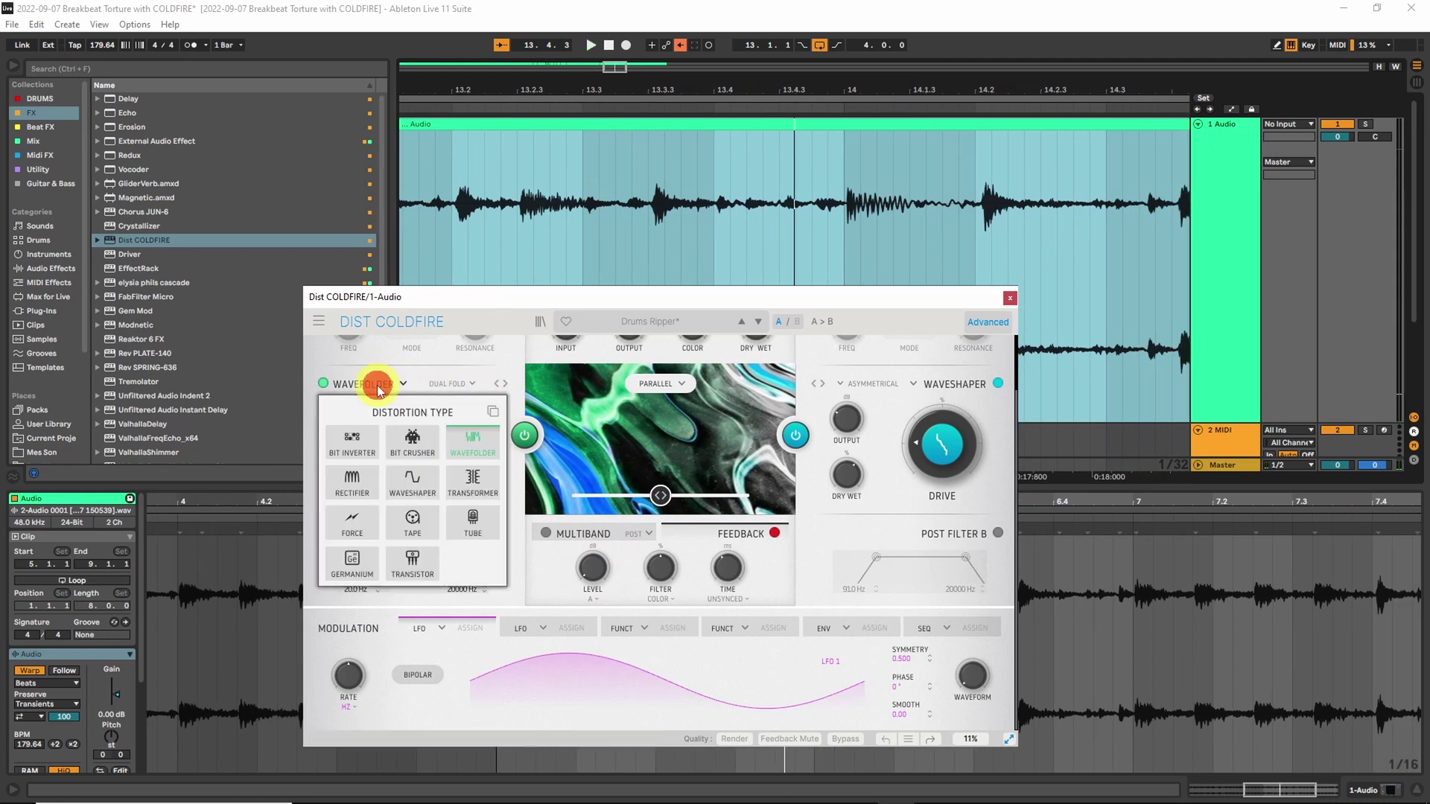
left_click(413, 525)
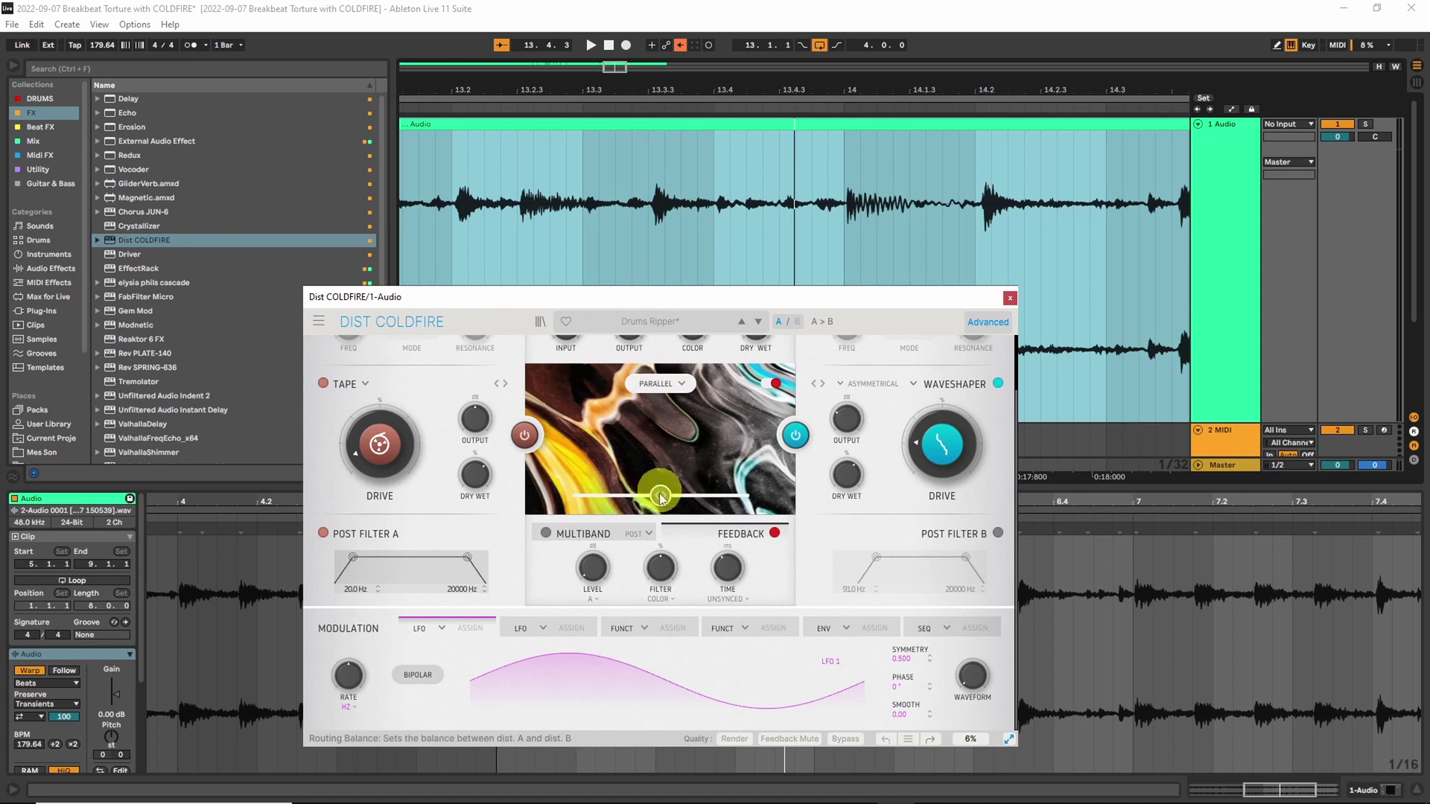
left_click_drag(660, 497, 598, 465)
key("space")
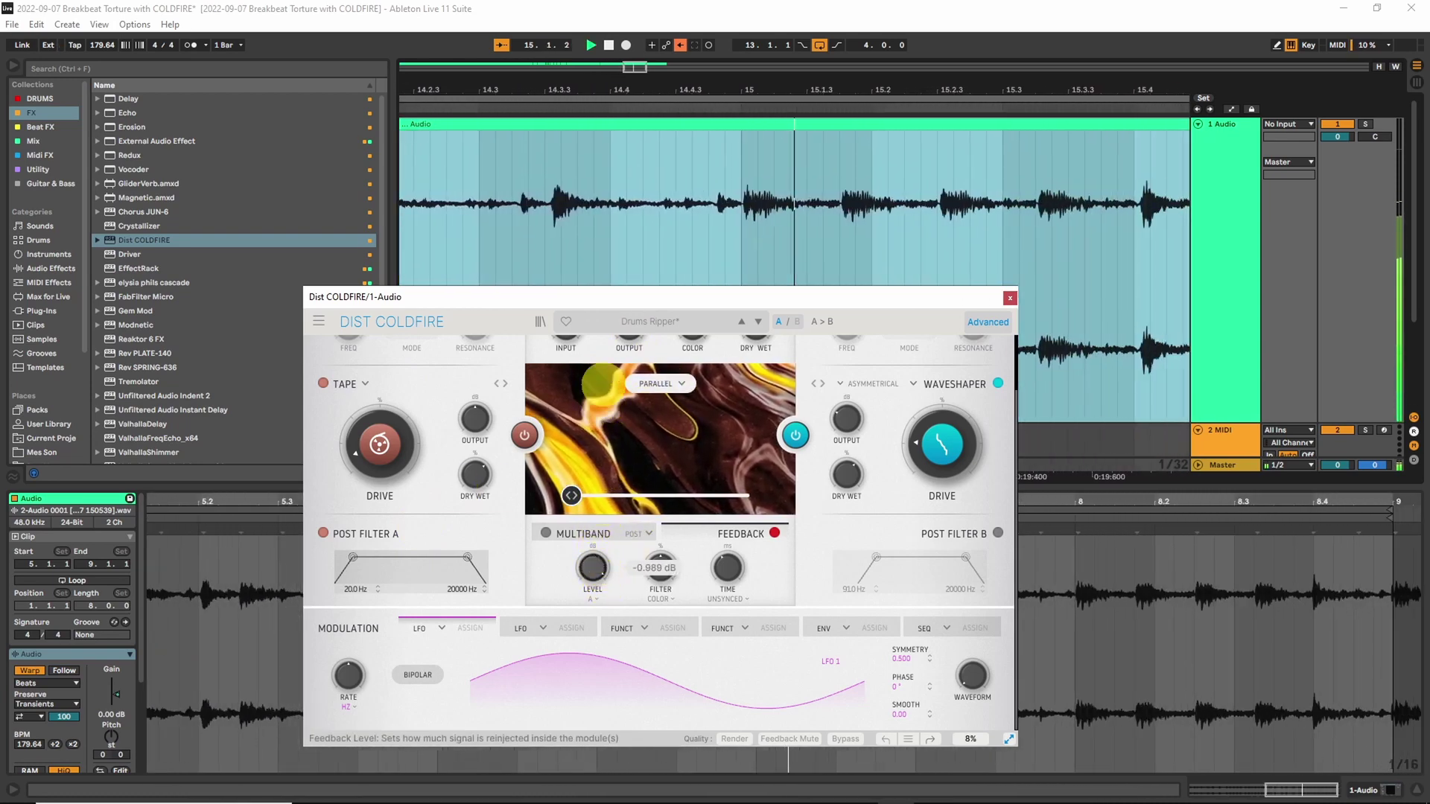
- Adjust the feedback level and time as the loop plays, raise the Tape drive, and set the feedback filter to 23% High Pass
left_click(593, 598)
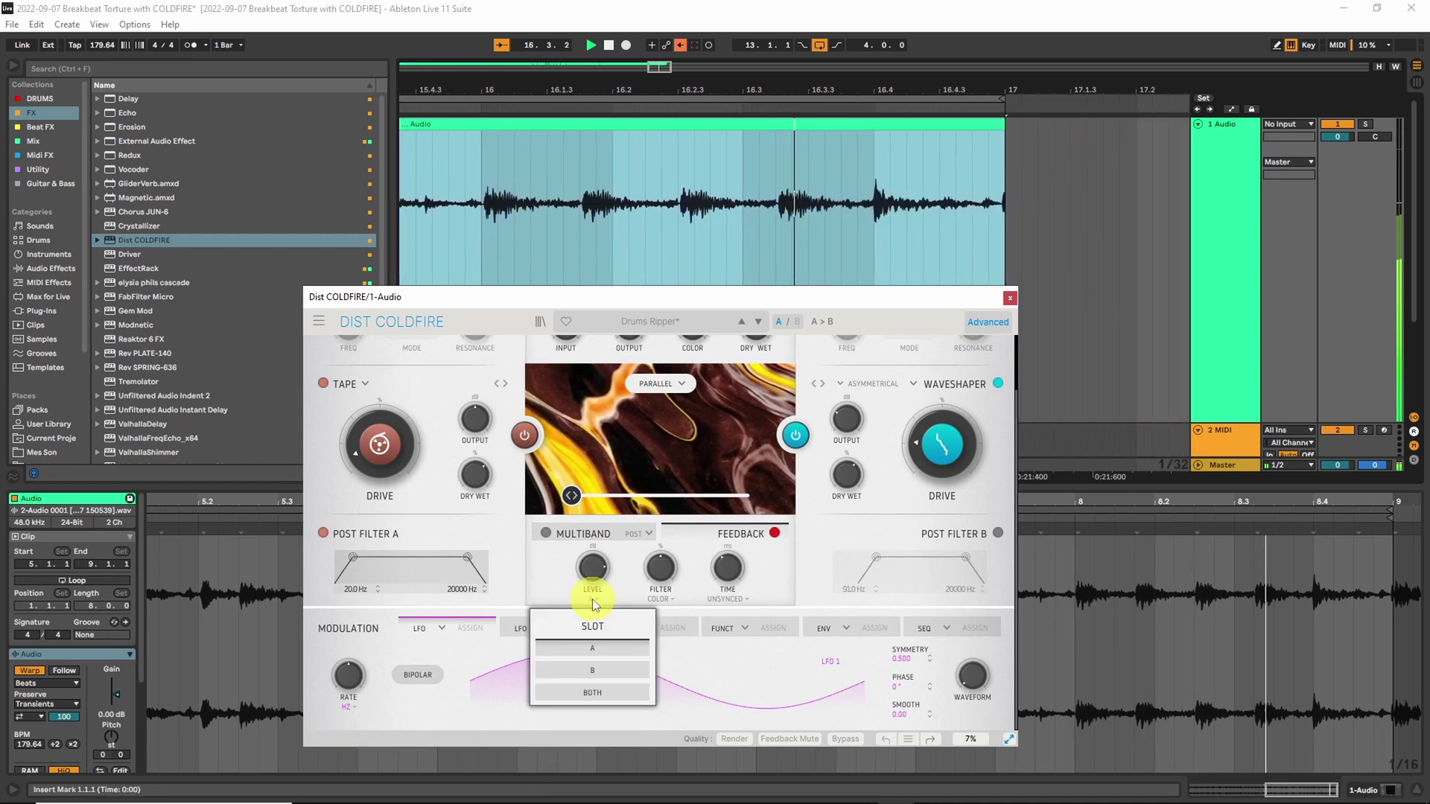
left_click(564, 588)
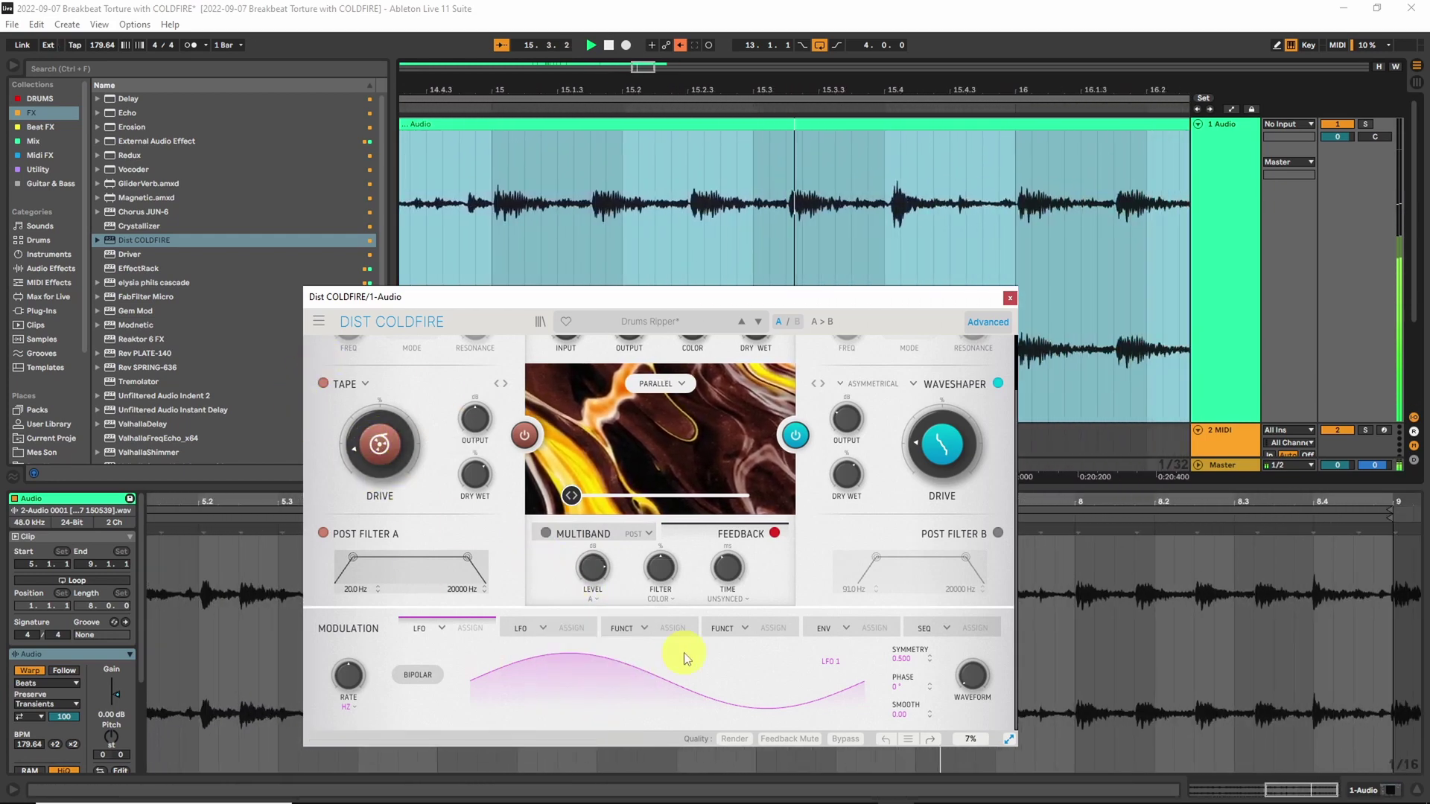
left_click_drag(594, 566, 594, 571)
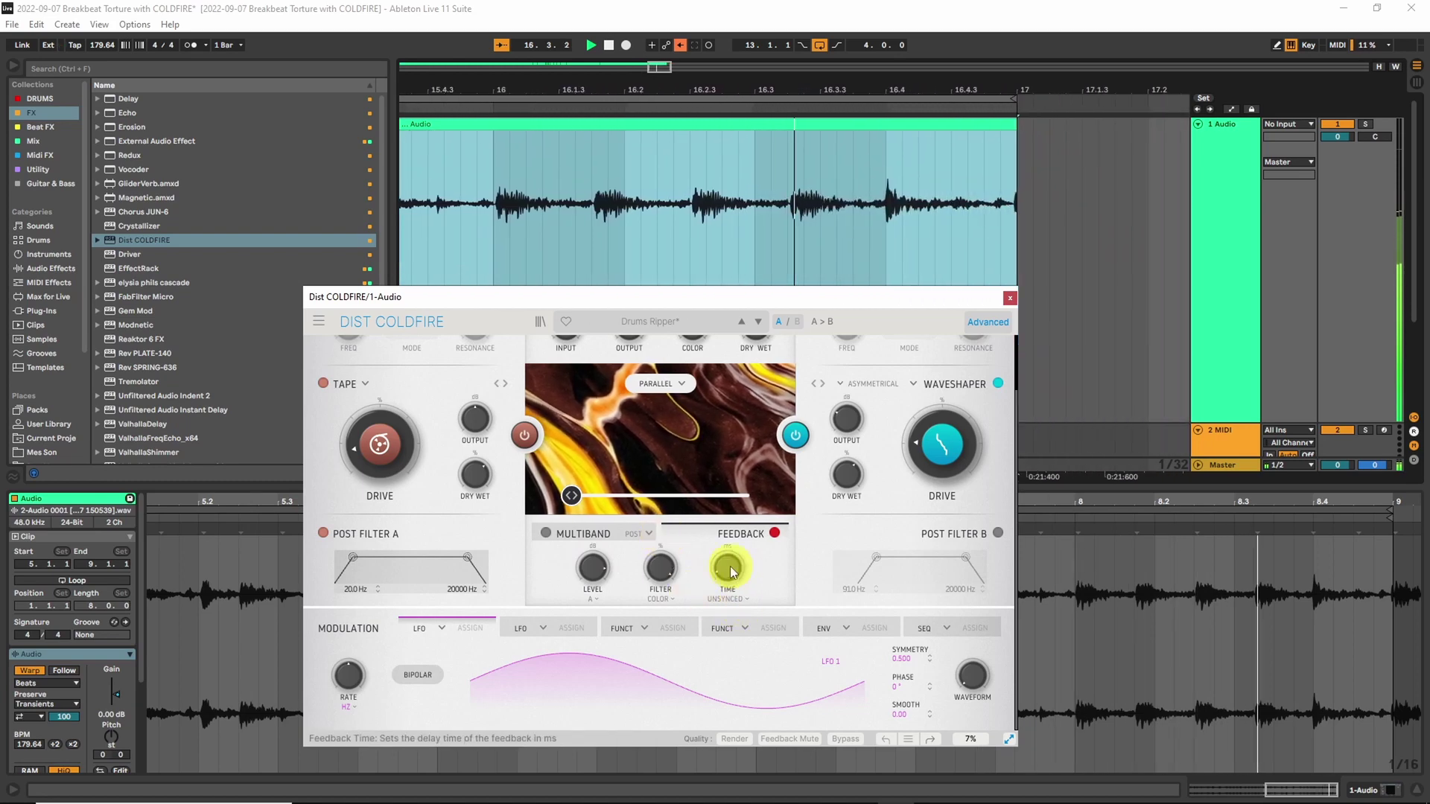
left_click_drag(728, 568, 730, 593)
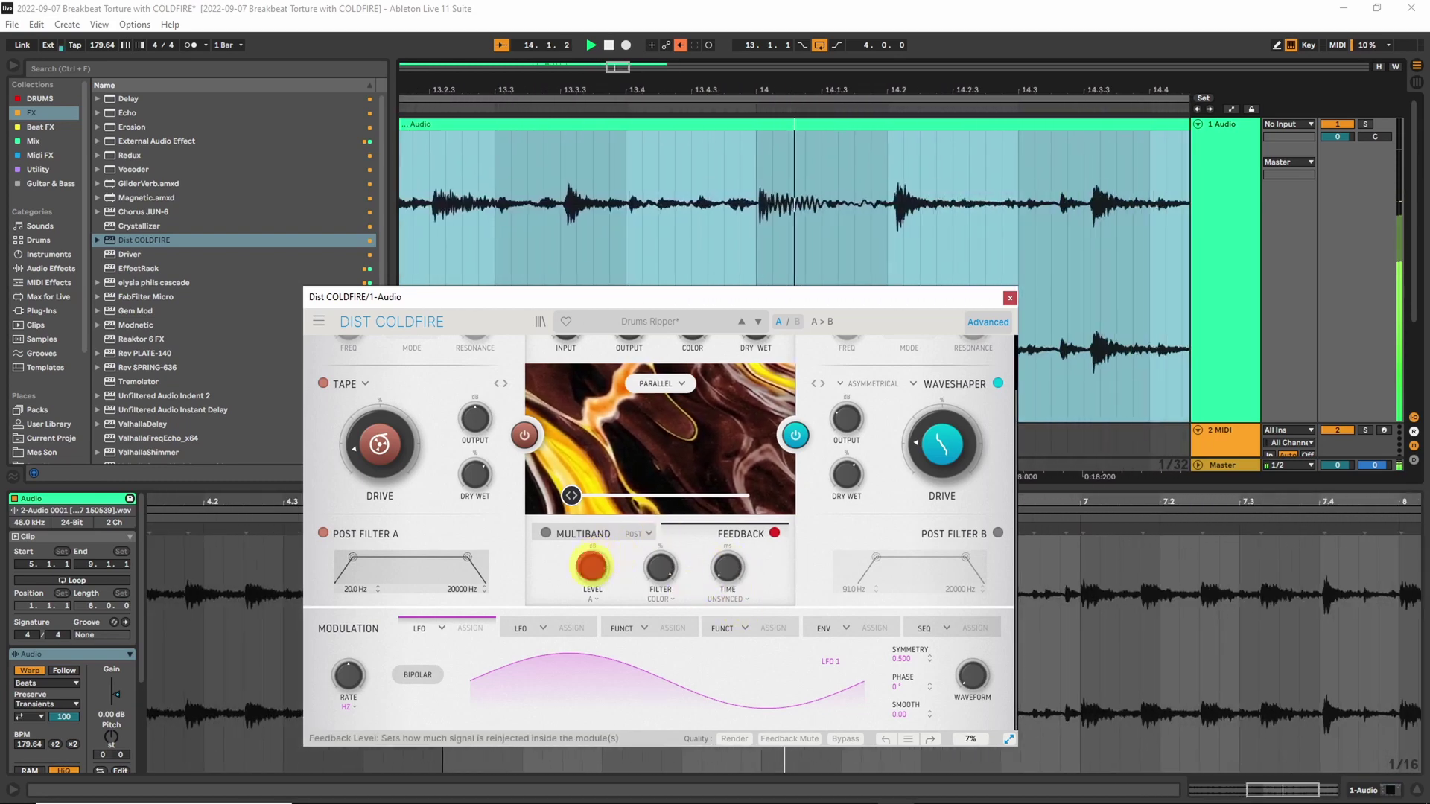
left_click(395, 458)
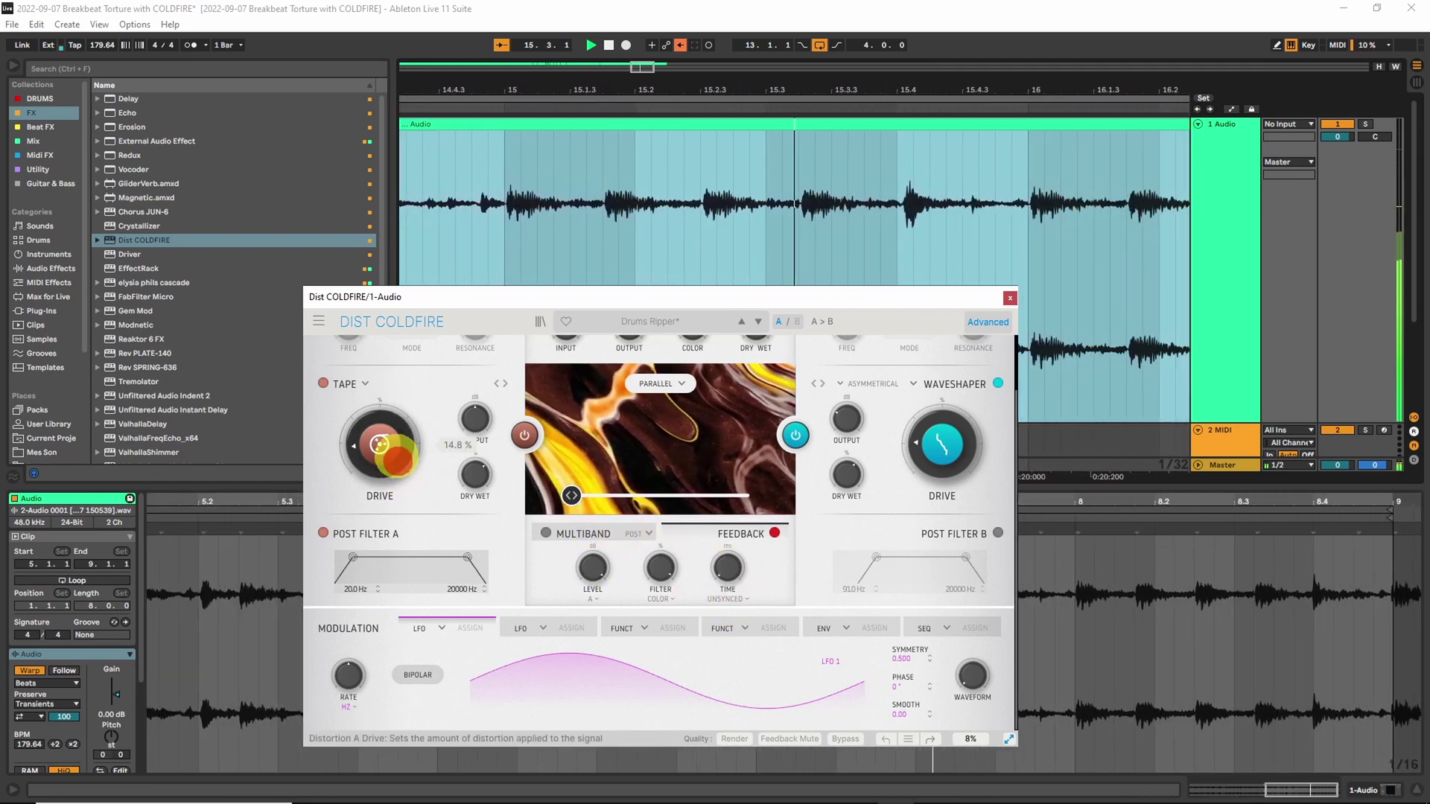
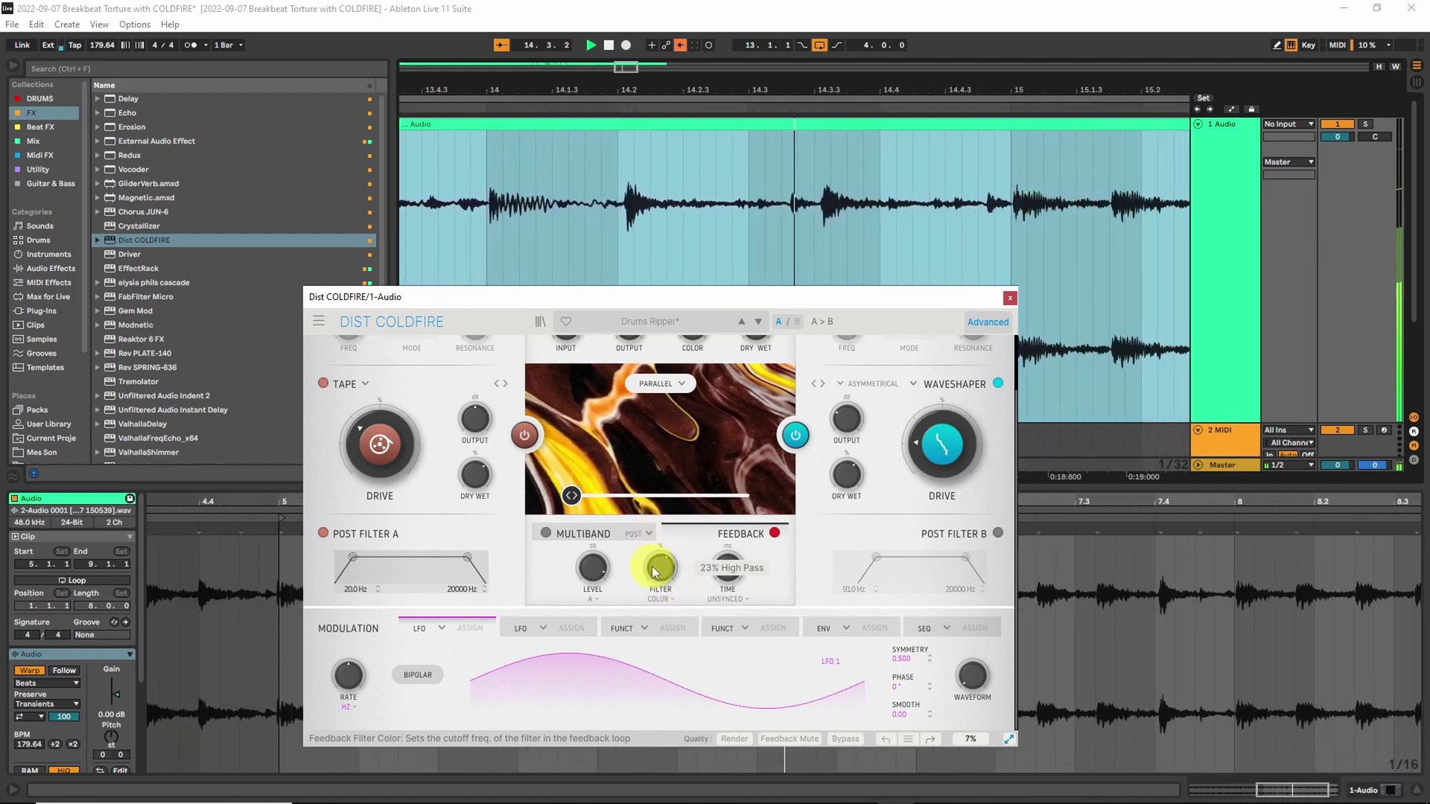
mouse_move(593, 577)
left_mouse_down()
mouse_move(589, 588)
mouse_move(611, 560)
left_mouse_up()
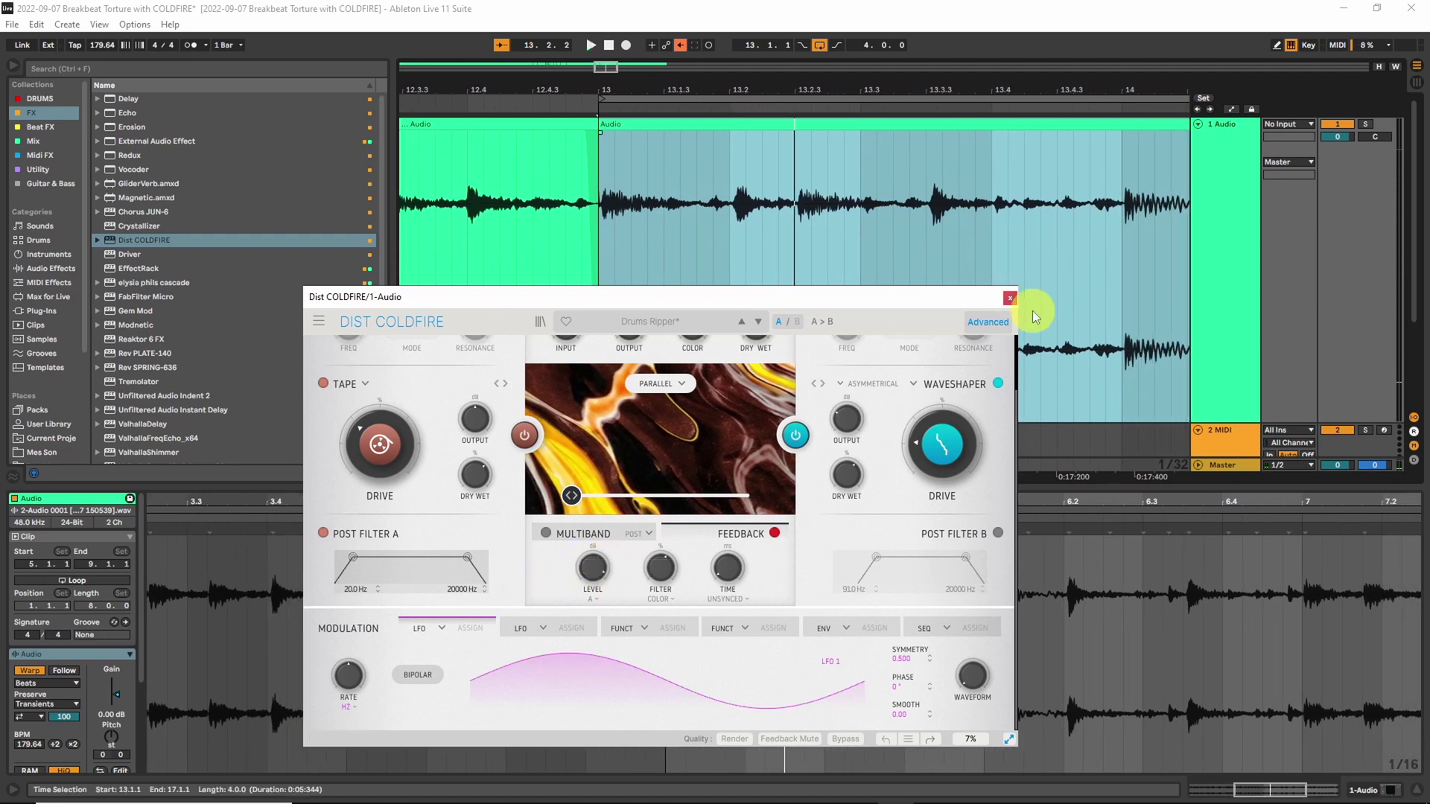
- Change the first modulator to a step sequencer and sync its rate to the tempo at 1/8
left_click(443, 631)
left_click(468, 693)
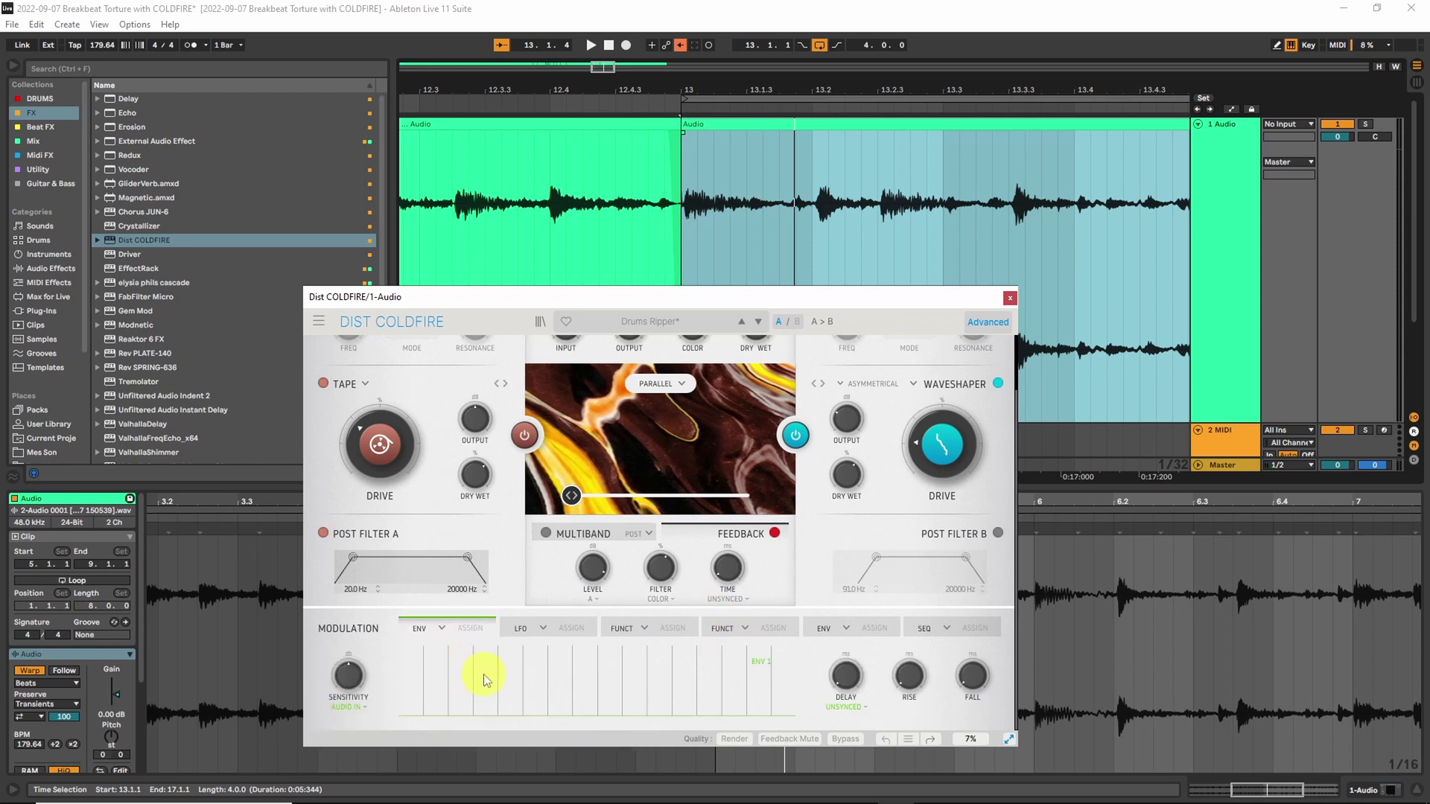
left_click(444, 631)
left_click(522, 694)
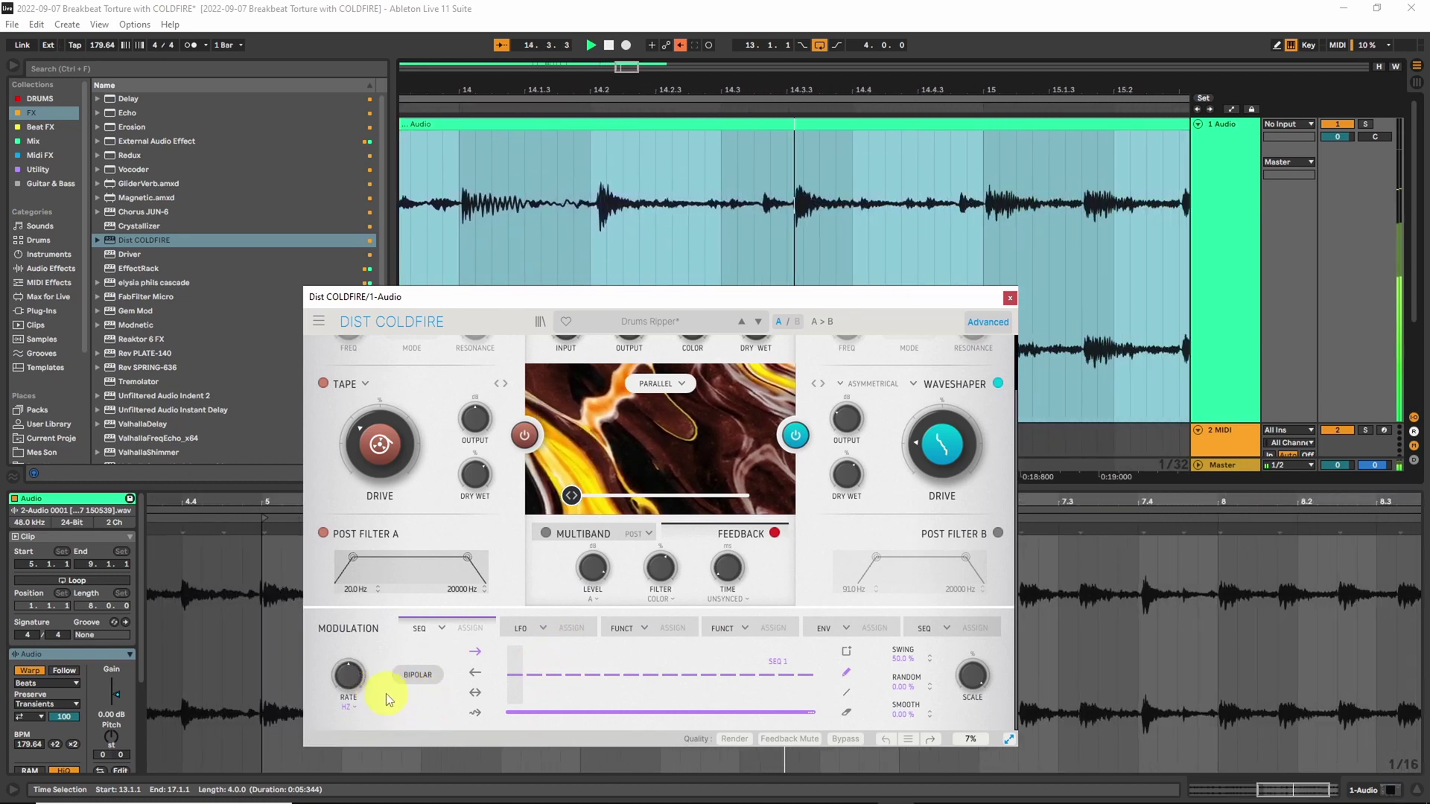
left_click(347, 706)
left_click(370, 639)
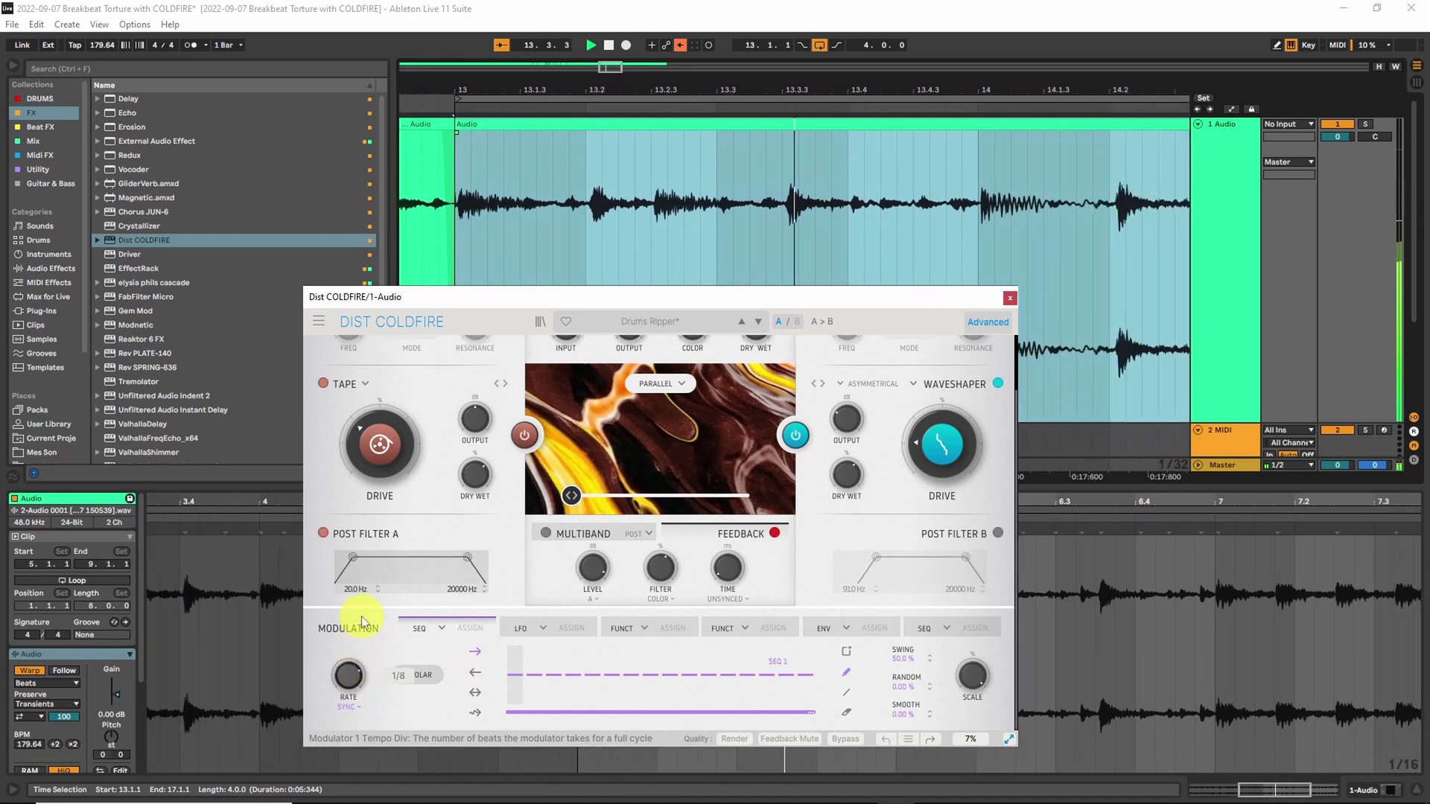
- Assign the first step sequencer as a modulation source for the feedback level
left_click(470, 630)
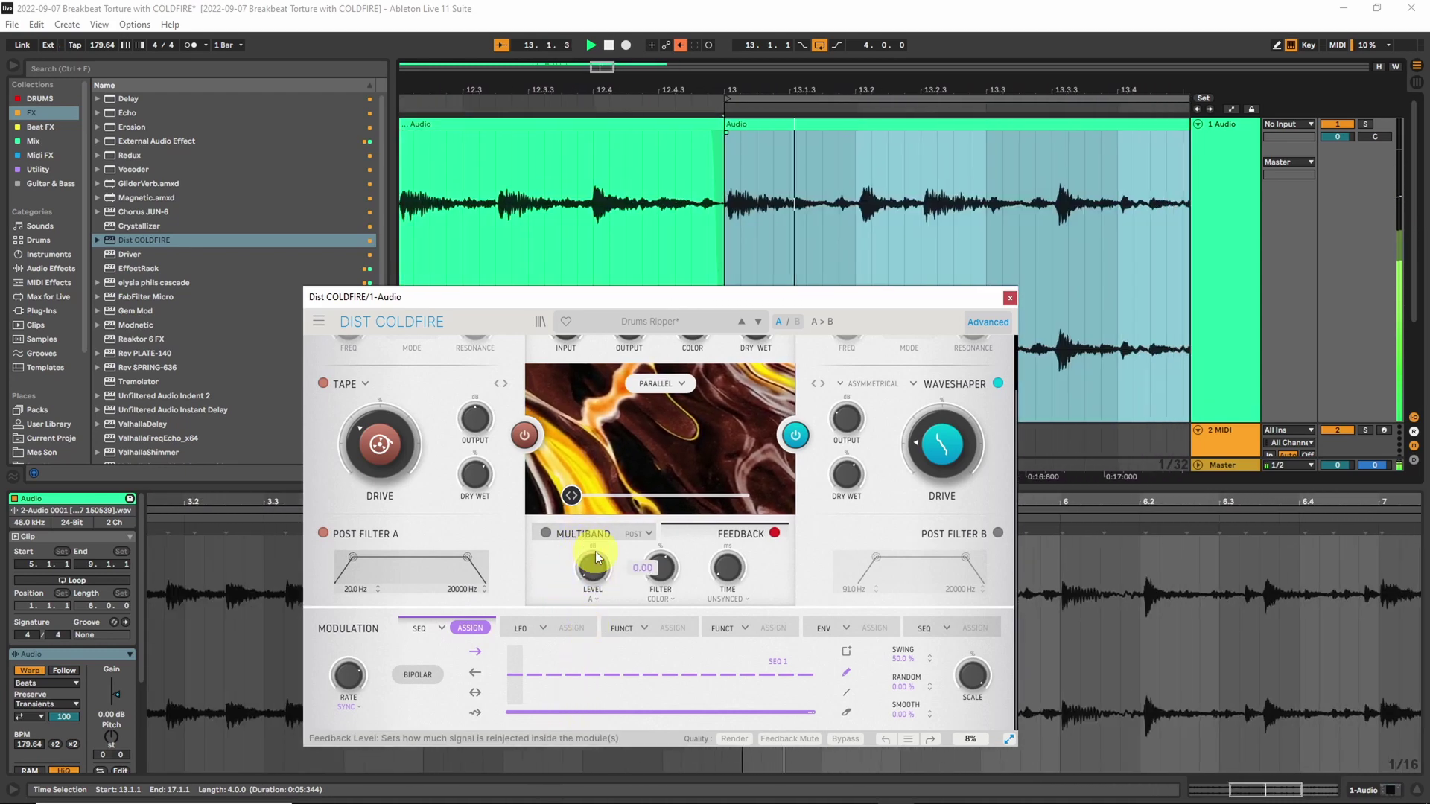
left_click(478, 625)
left_click_drag(591, 550, 600, 392)
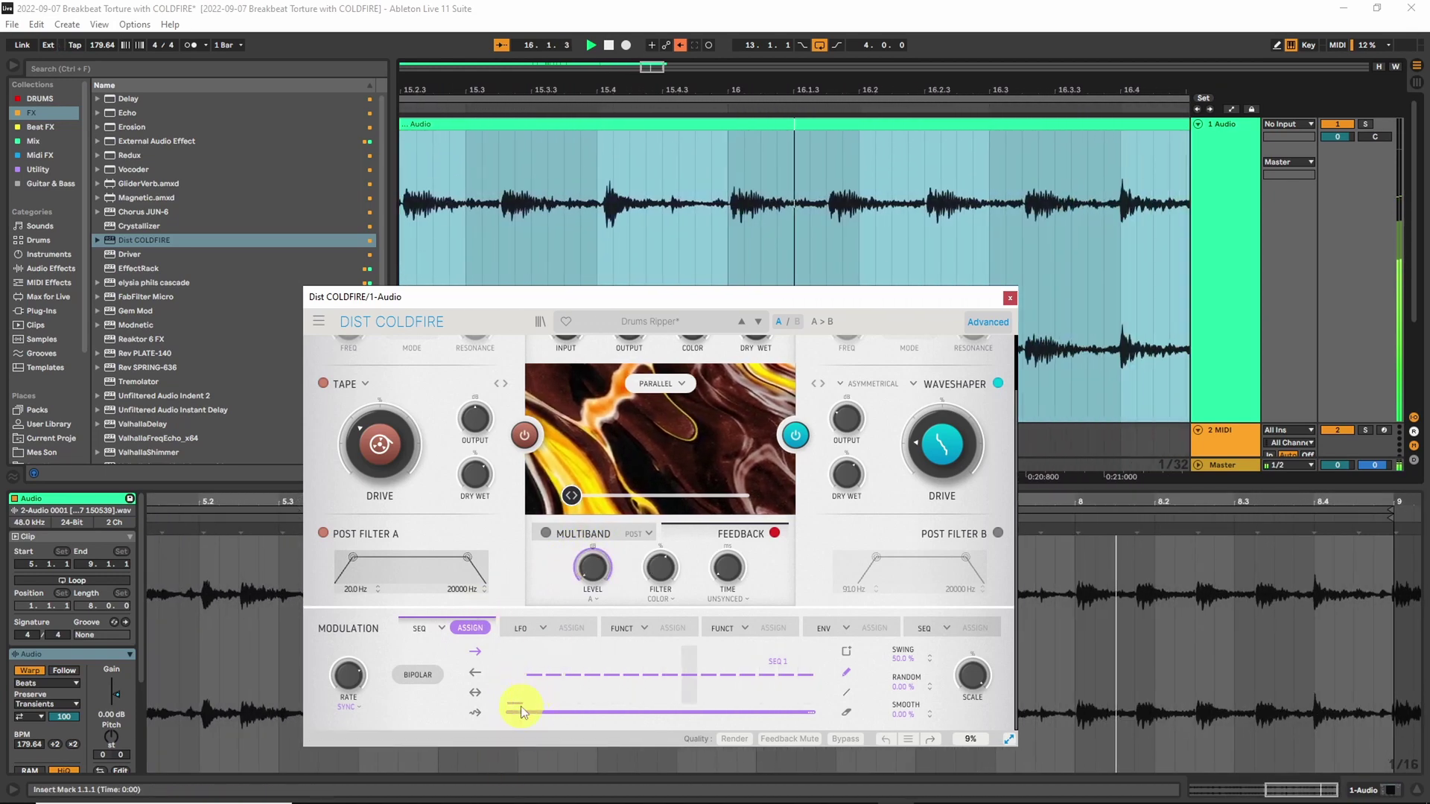
- Draw an irregular step pattern in the first sequencer, set swing to 50.3% and random to 15.2%, and make it run back and forth
mouse_move(543, 670)
left_mouse_down()
mouse_move(536, 628)
mouse_move(548, 708)
mouse_move(579, 670)
mouse_move(568, 638)
mouse_move(593, 661)
left_mouse_up()
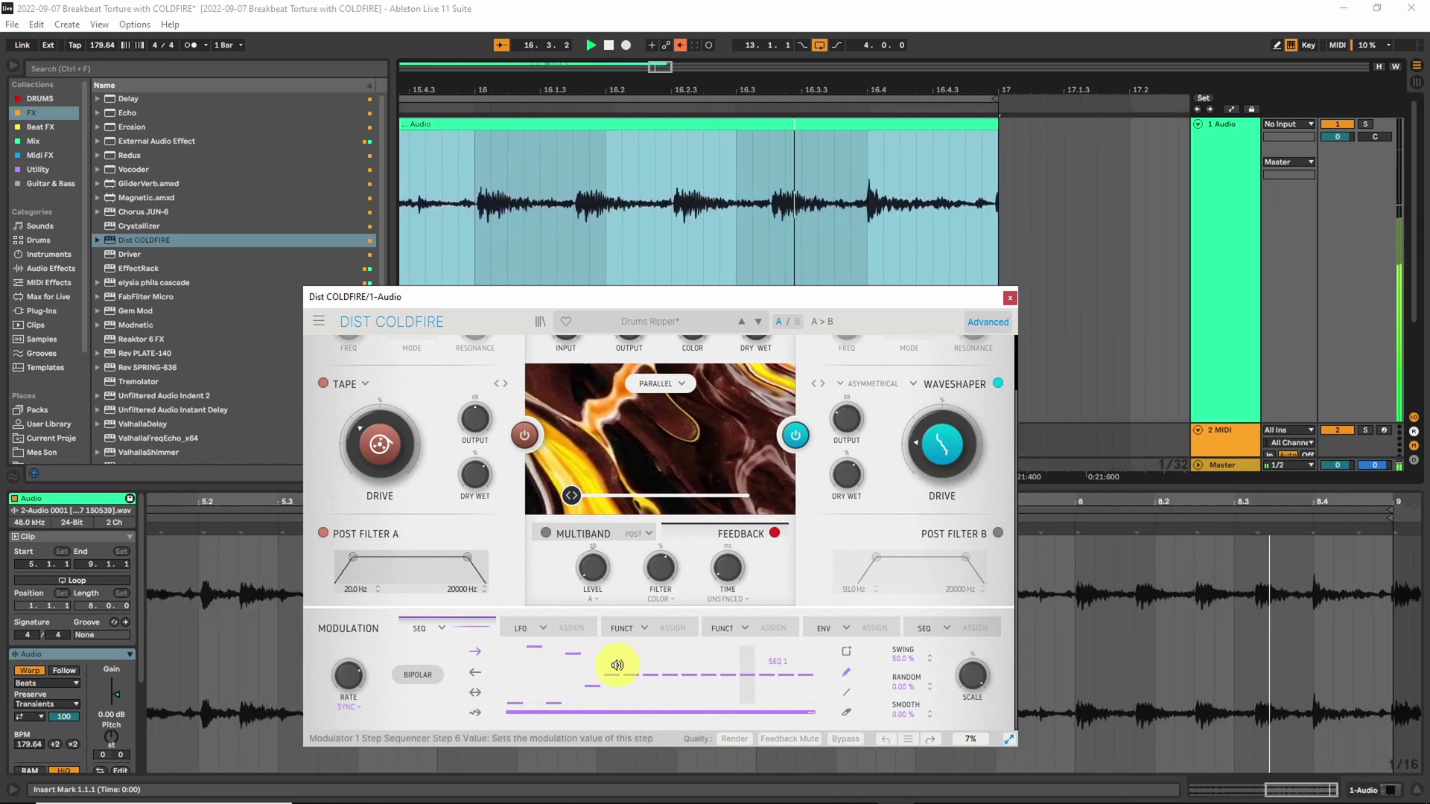
mouse_move(624, 694)
left_mouse_down()
mouse_move(647, 654)
mouse_move(698, 663)
mouse_move(680, 681)
mouse_move(688, 701)
mouse_move(734, 668)
mouse_move(747, 688)
left_mouse_up()
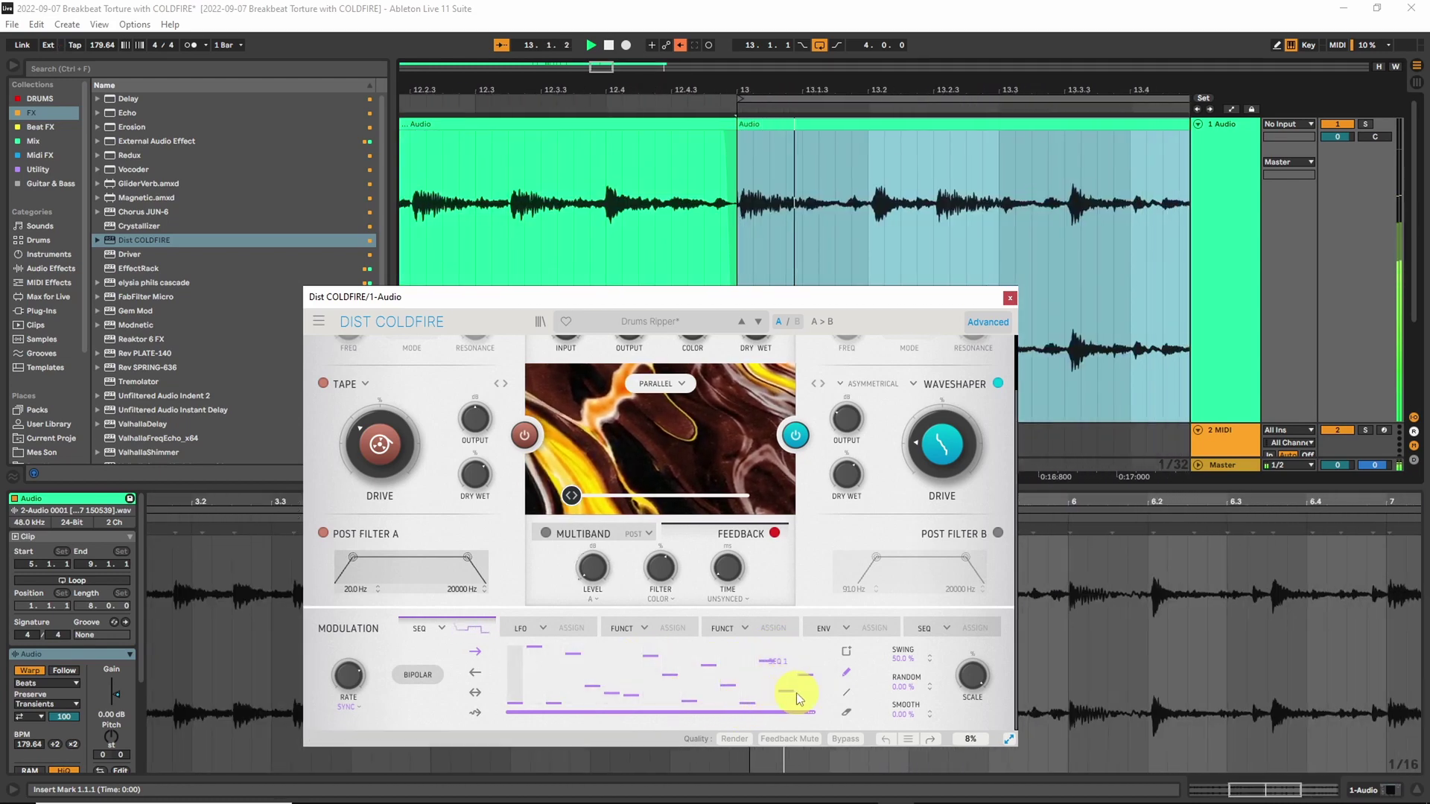
left_click_drag(791, 667, 807, 696)
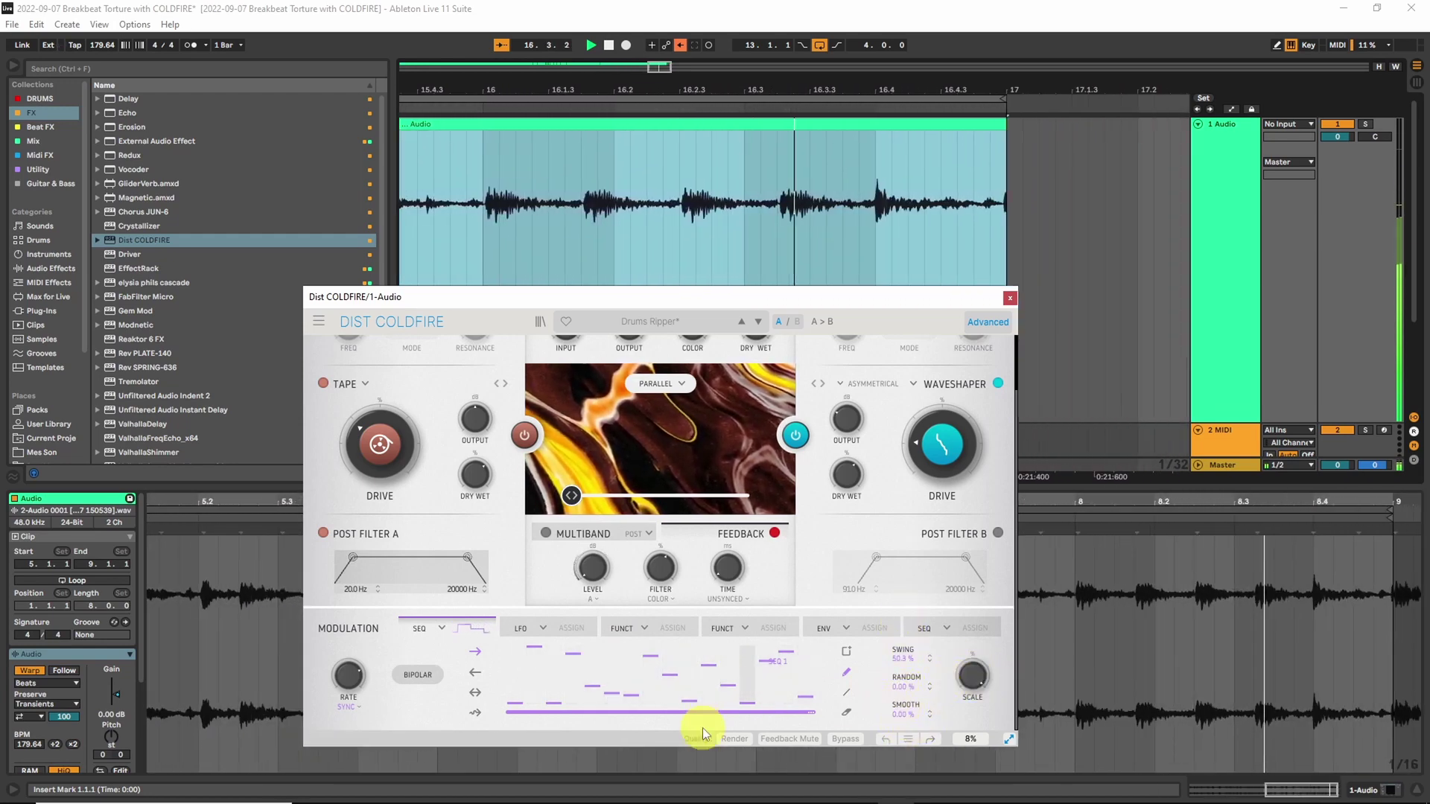
left_click_drag(887, 686, 910, 659)
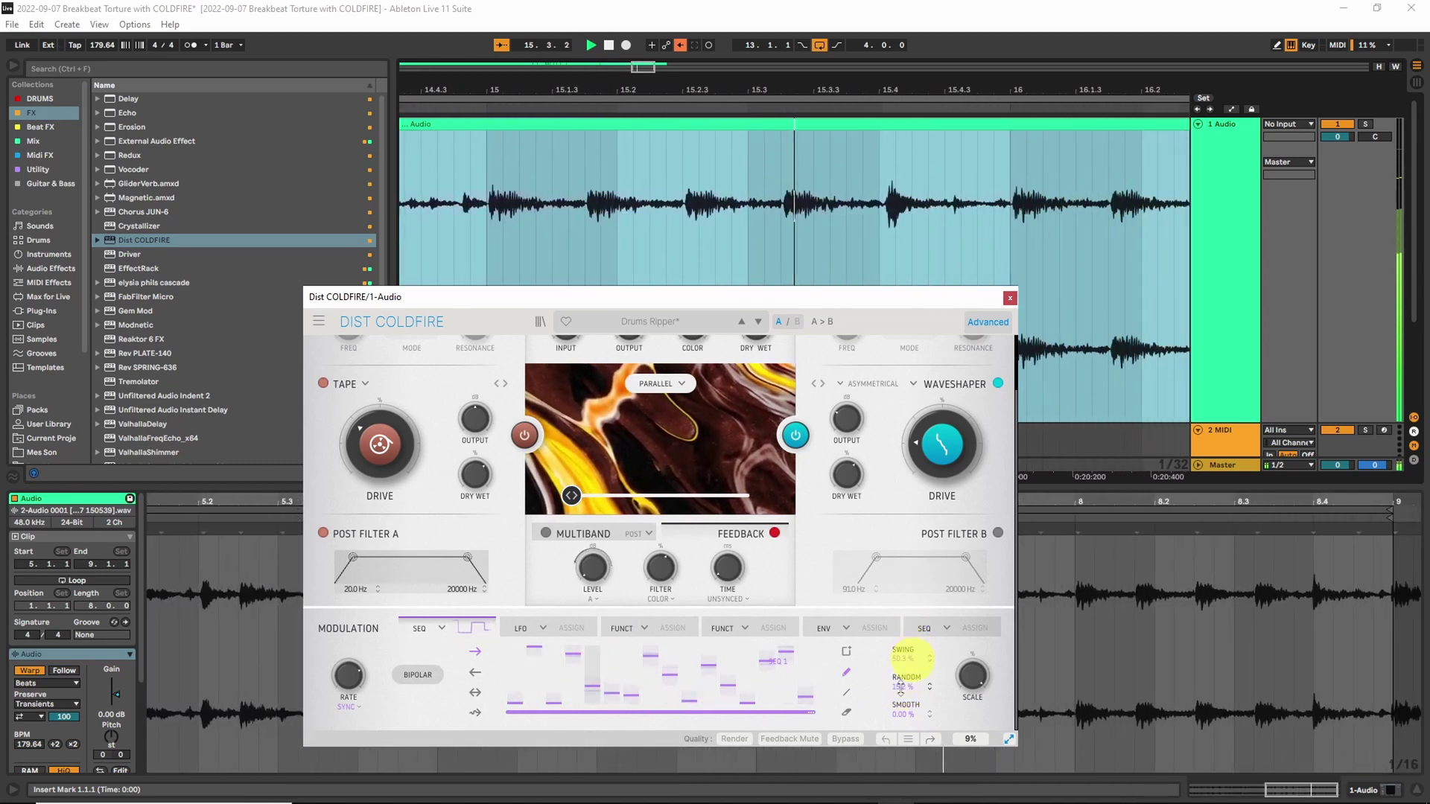
left_click(475, 689)
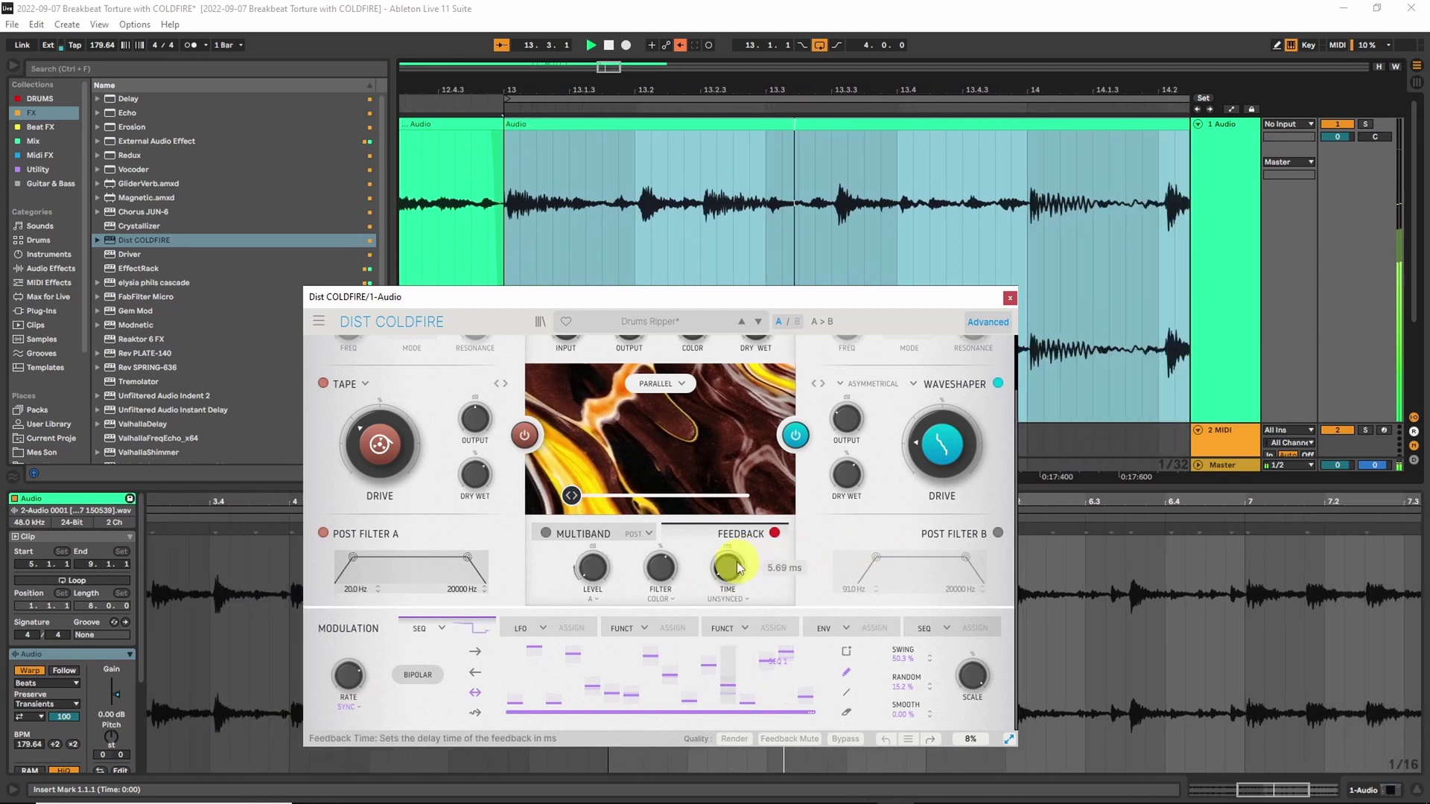
- Change the second modulator from LFO to a step sequencer and assign it to the feedback time
left_click(539, 628)
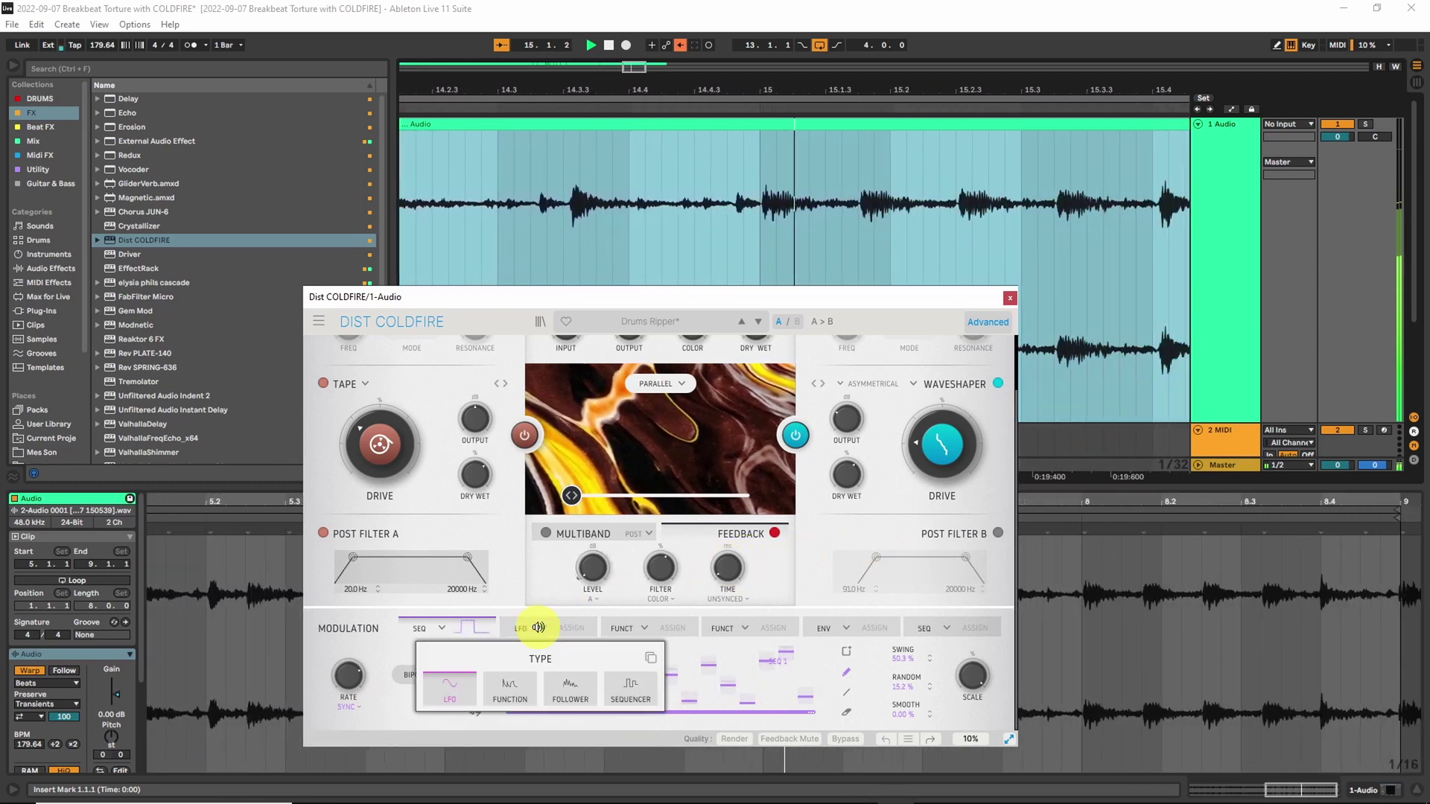
left_click(638, 696)
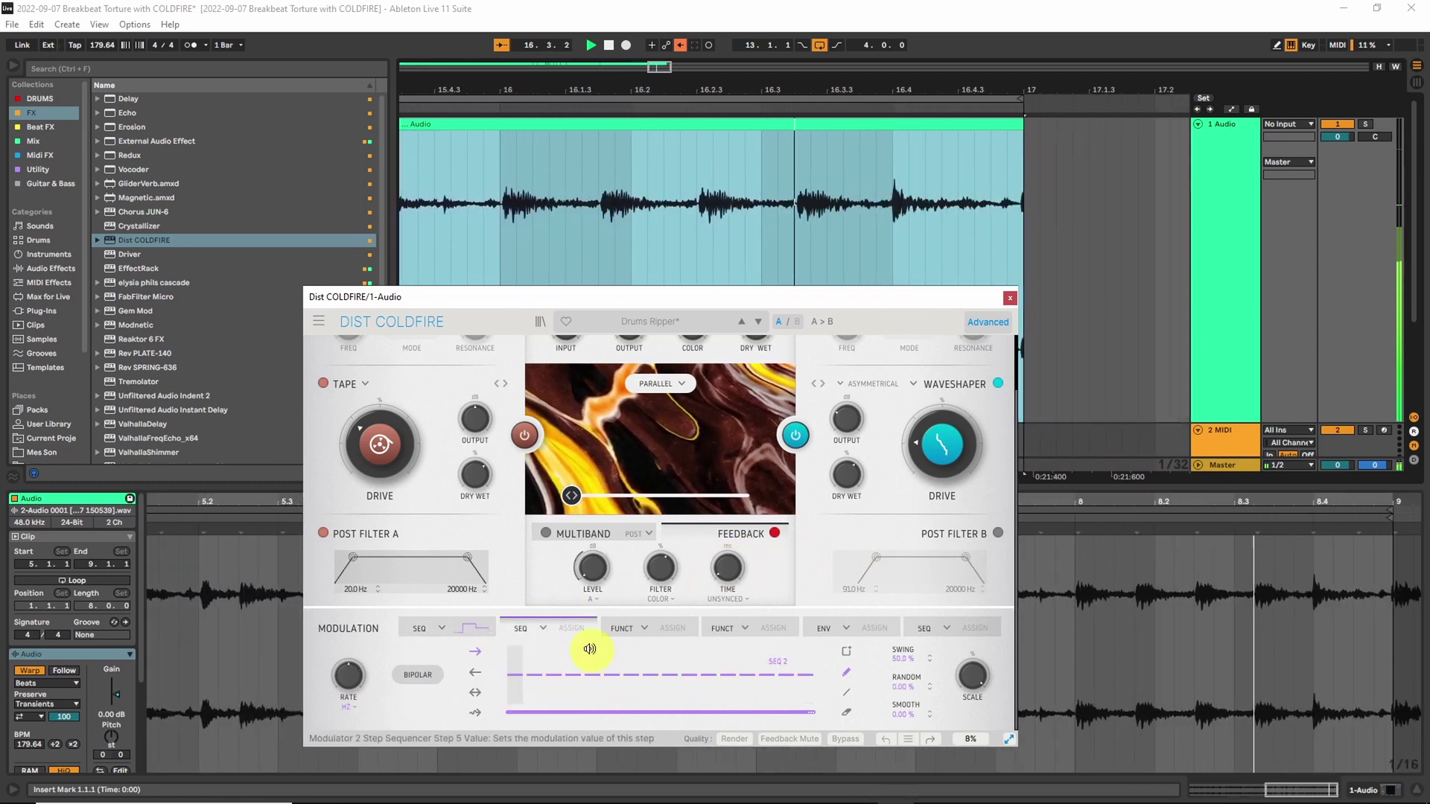
left_click(565, 632)
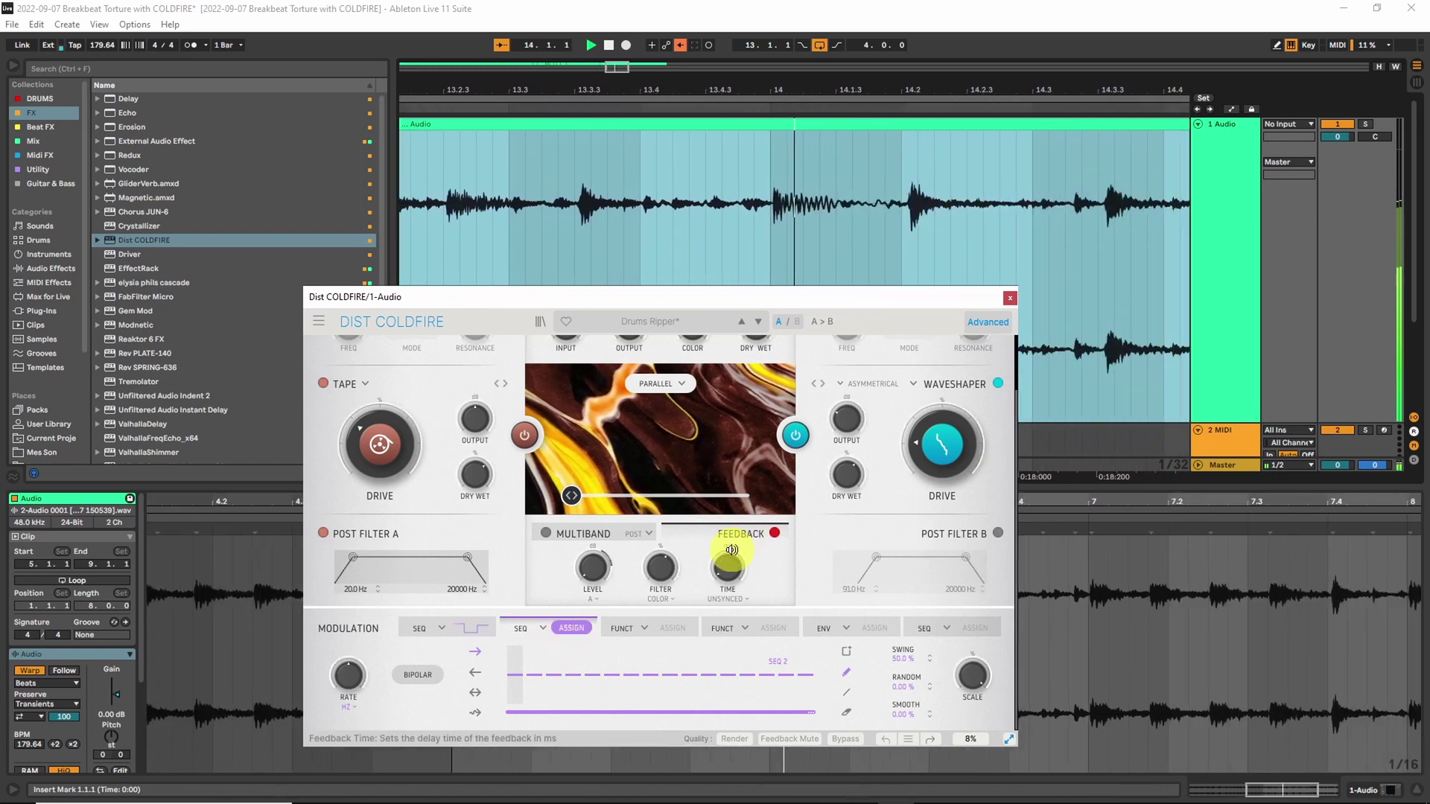
left_click_drag(727, 551, 727, 535)
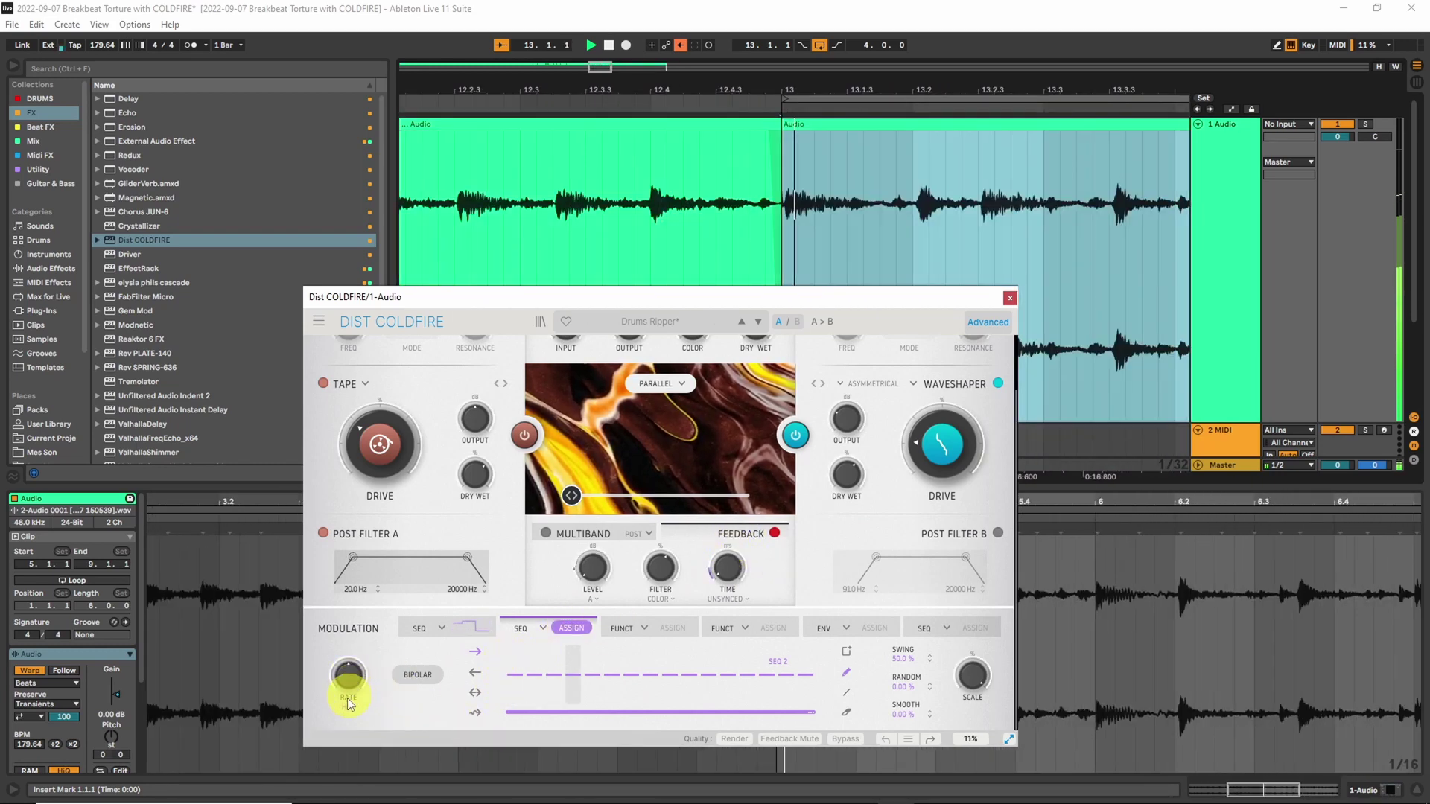
- Sync the second sequencer's rate to the tempo at 1/32 and draw a falling and rising step pattern
left_click_drag(350, 679, 350, 676)
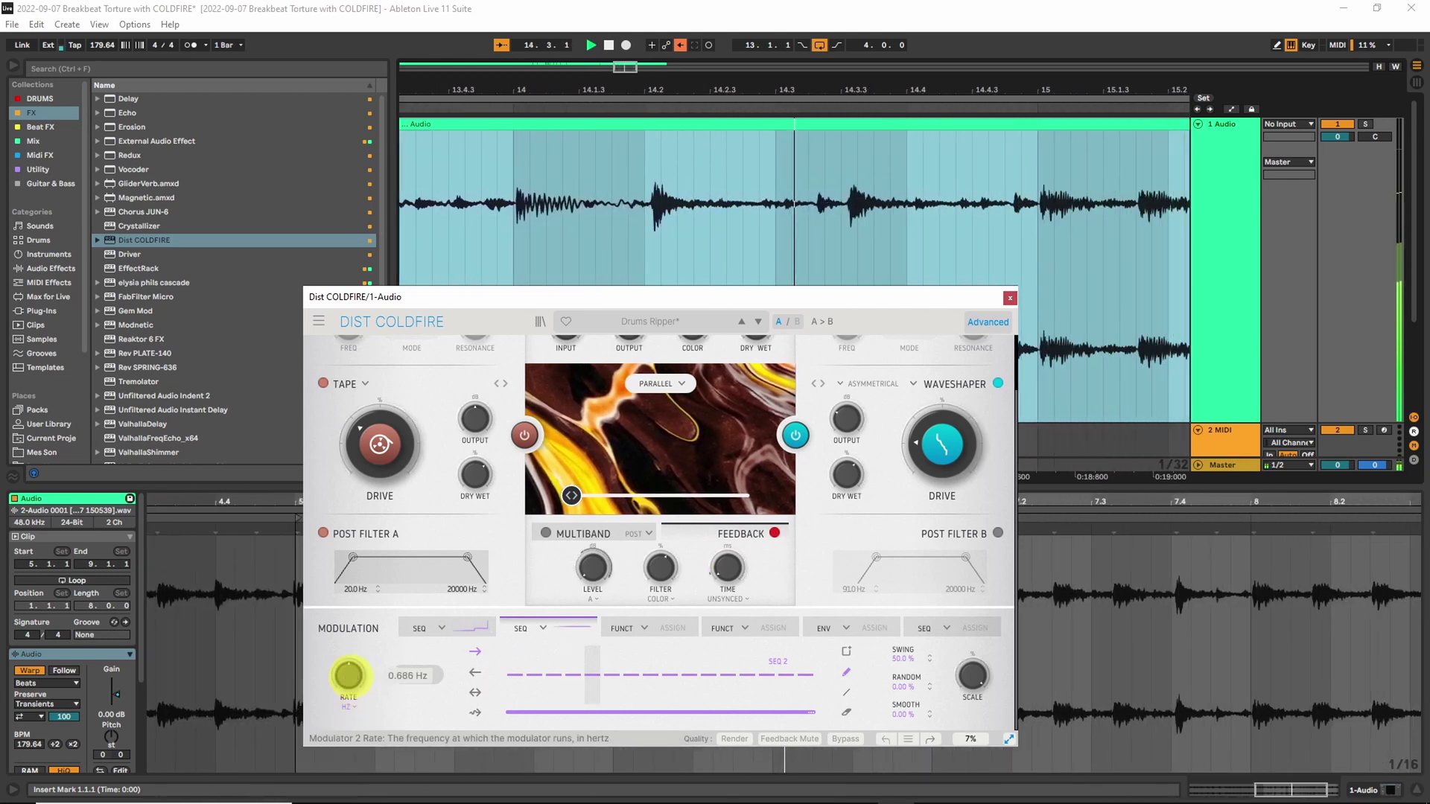
left_click(348, 708)
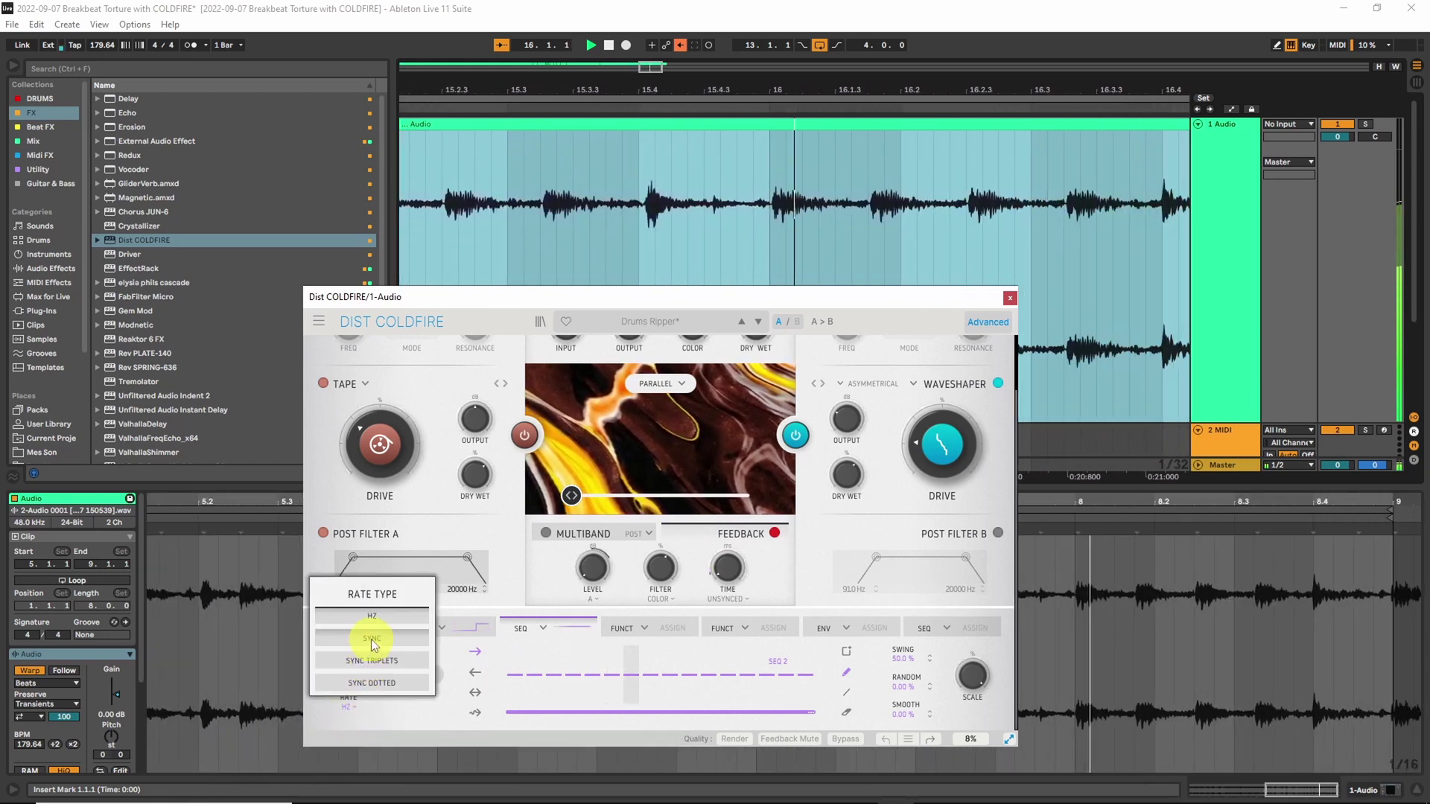
left_click(371, 639)
left_click_drag(348, 674, 344, 663)
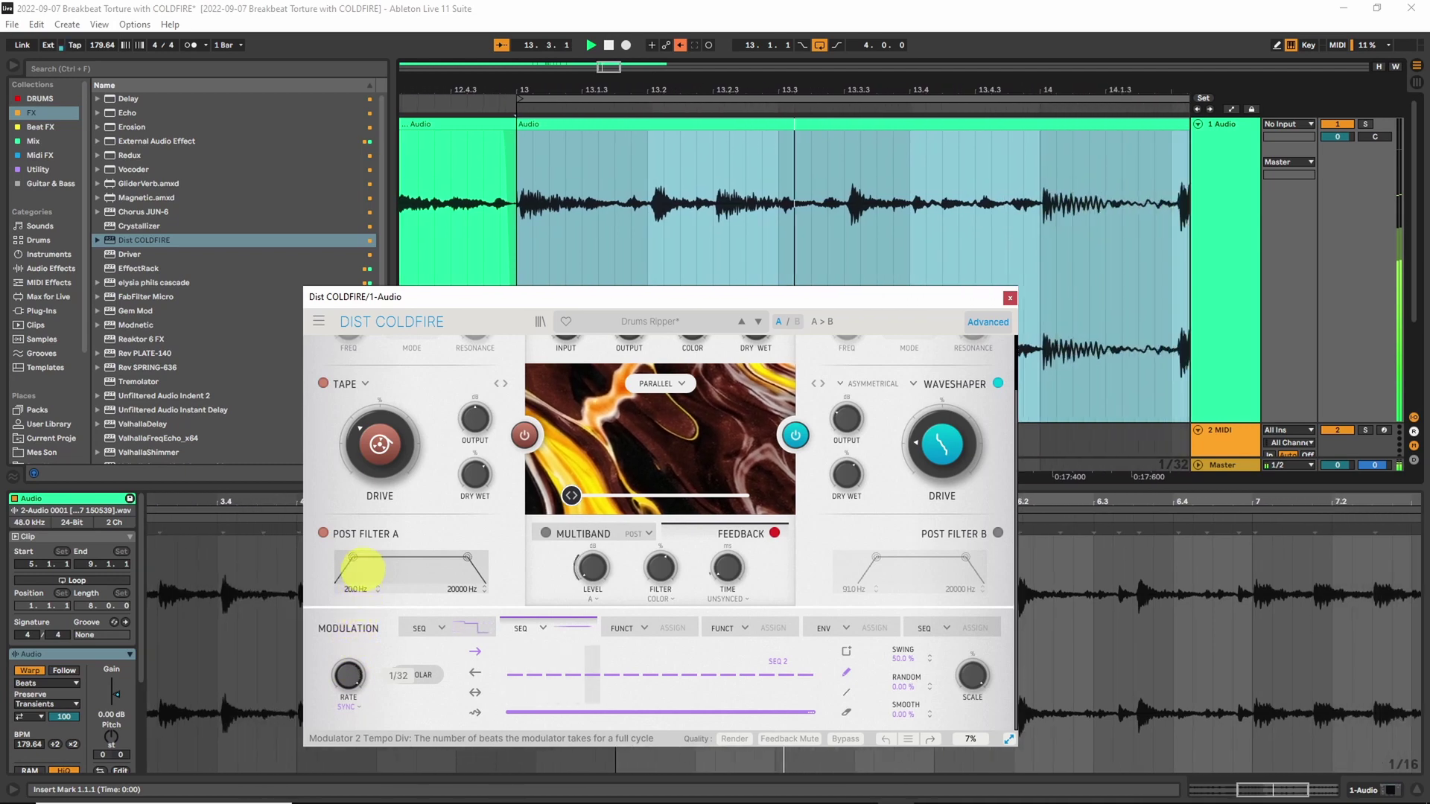
mouse_move(514, 659)
left_mouse_down()
mouse_move(542, 679)
mouse_move(542, 700)
mouse_move(586, 658)
mouse_move(606, 700)
mouse_move(603, 667)
mouse_move(653, 699)
mouse_move(646, 662)
mouse_move(672, 696)
mouse_move(701, 667)
mouse_move(750, 706)
left_mouse_up()
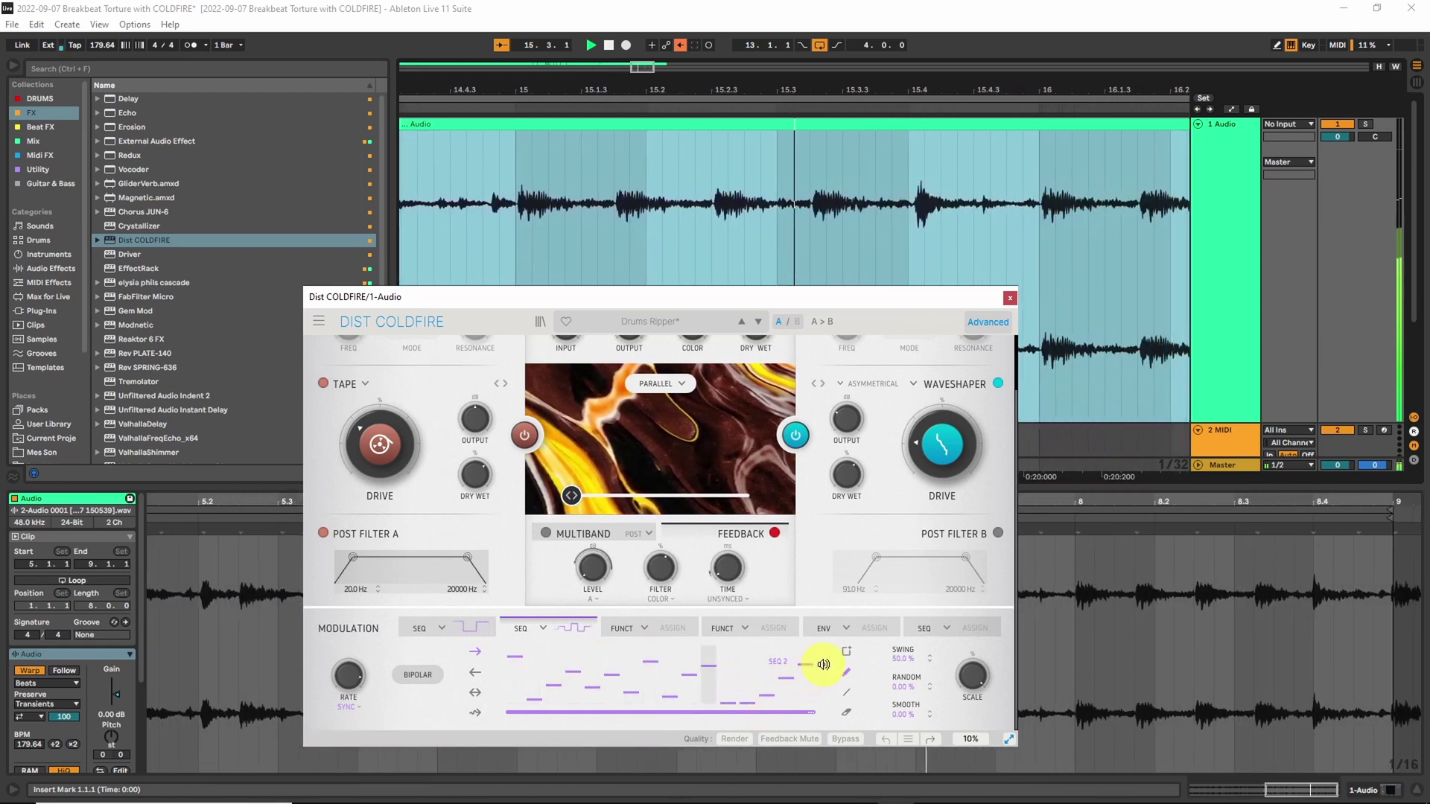
left_click_drag(518, 657, 583, 704)
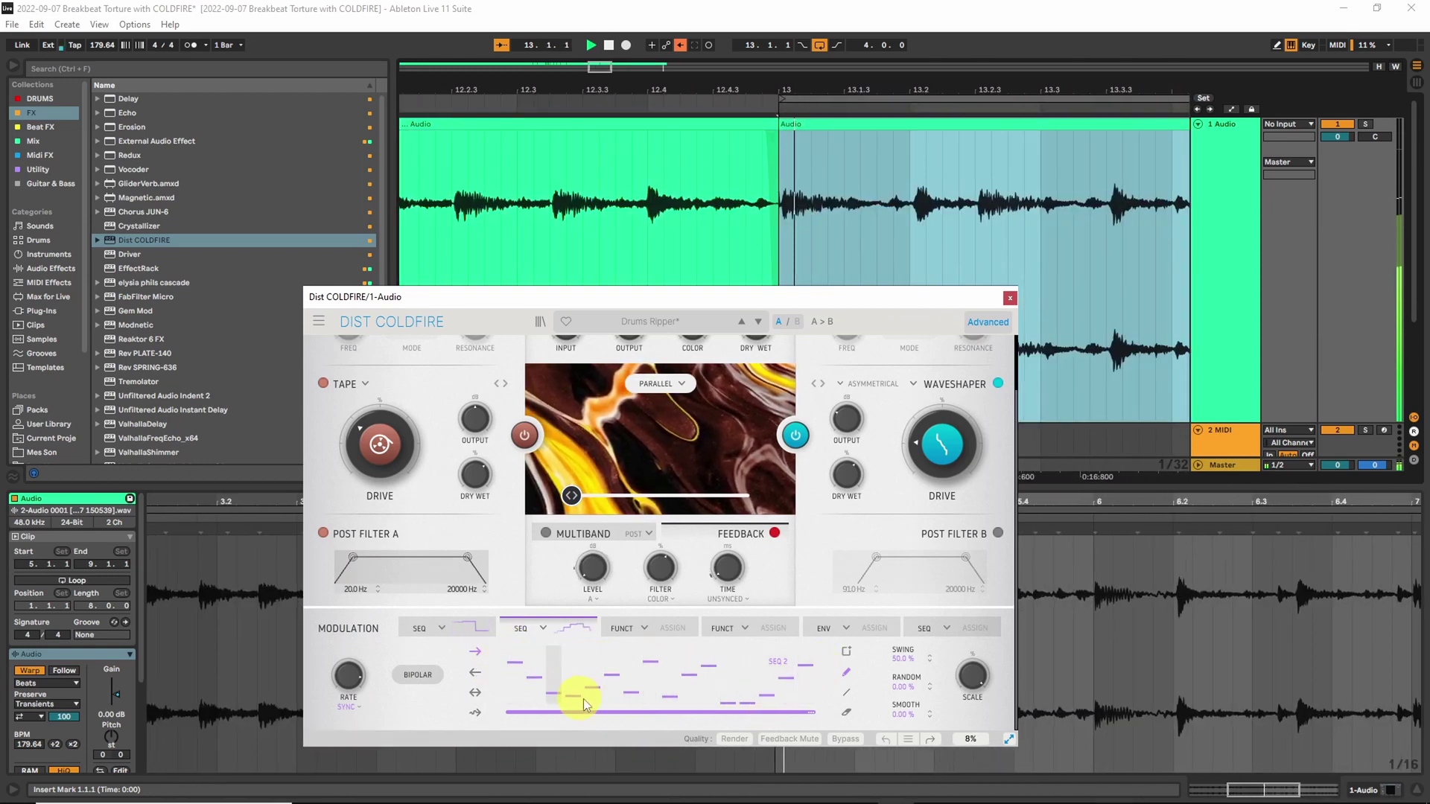
mouse_move(681, 654)
left_mouse_down()
mouse_move(723, 708)
mouse_move(781, 660)
left_mouse_up()
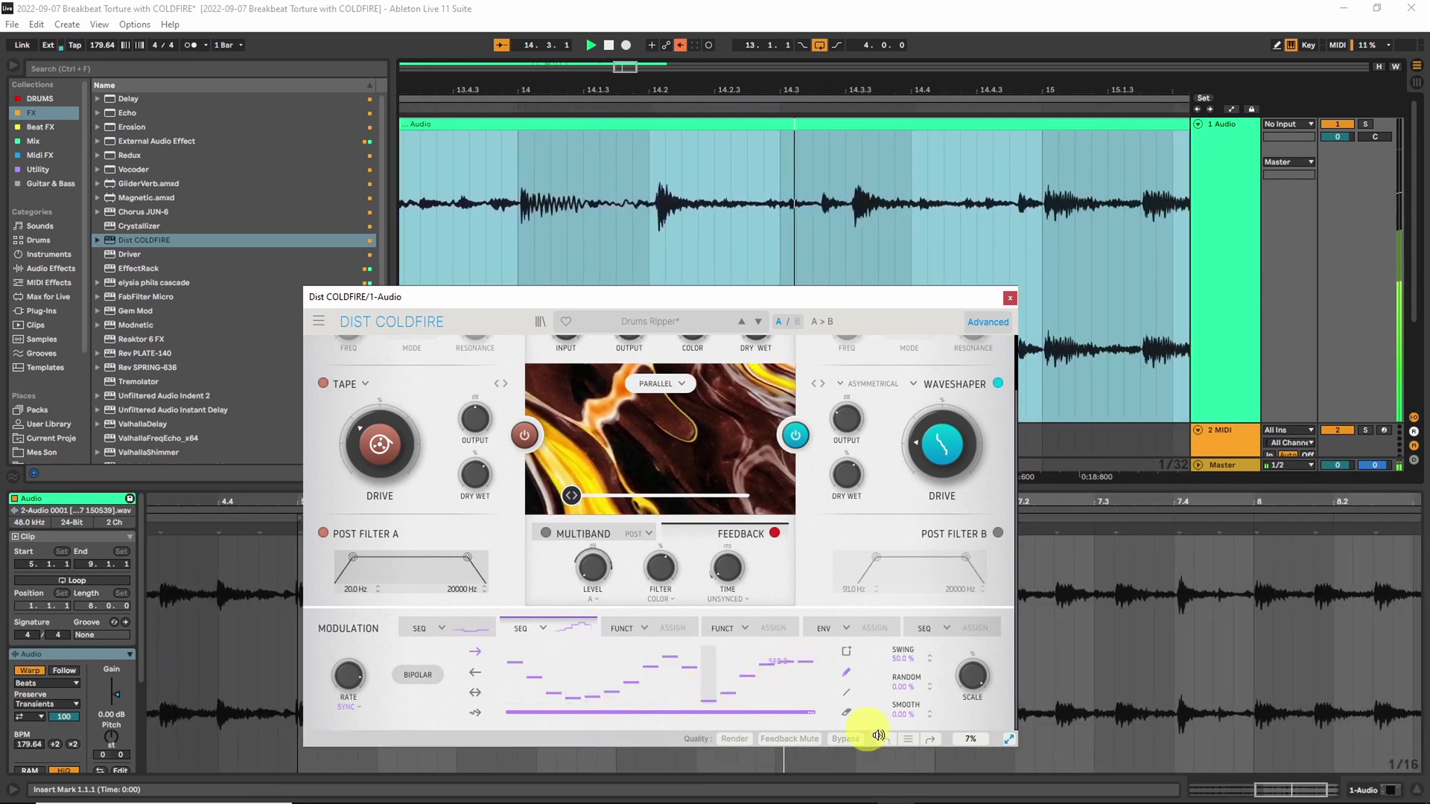
- Set the second sequencer's smoothing to 48.8%, add some randomness, fine-tune the feedback time, and close the plug-in window
left_click_drag(903, 716, 884, 629)
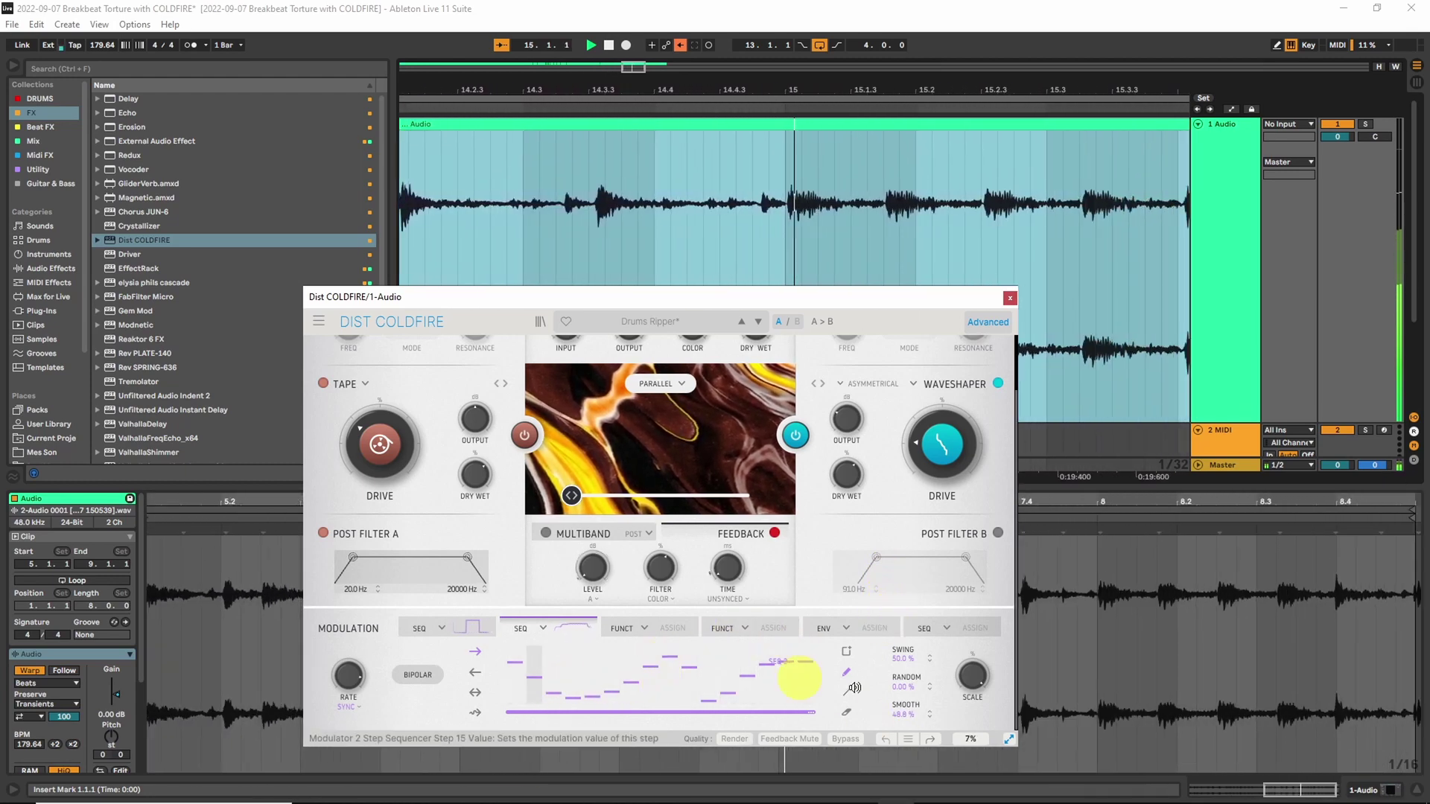
left_click_drag(923, 683, 907, 659)
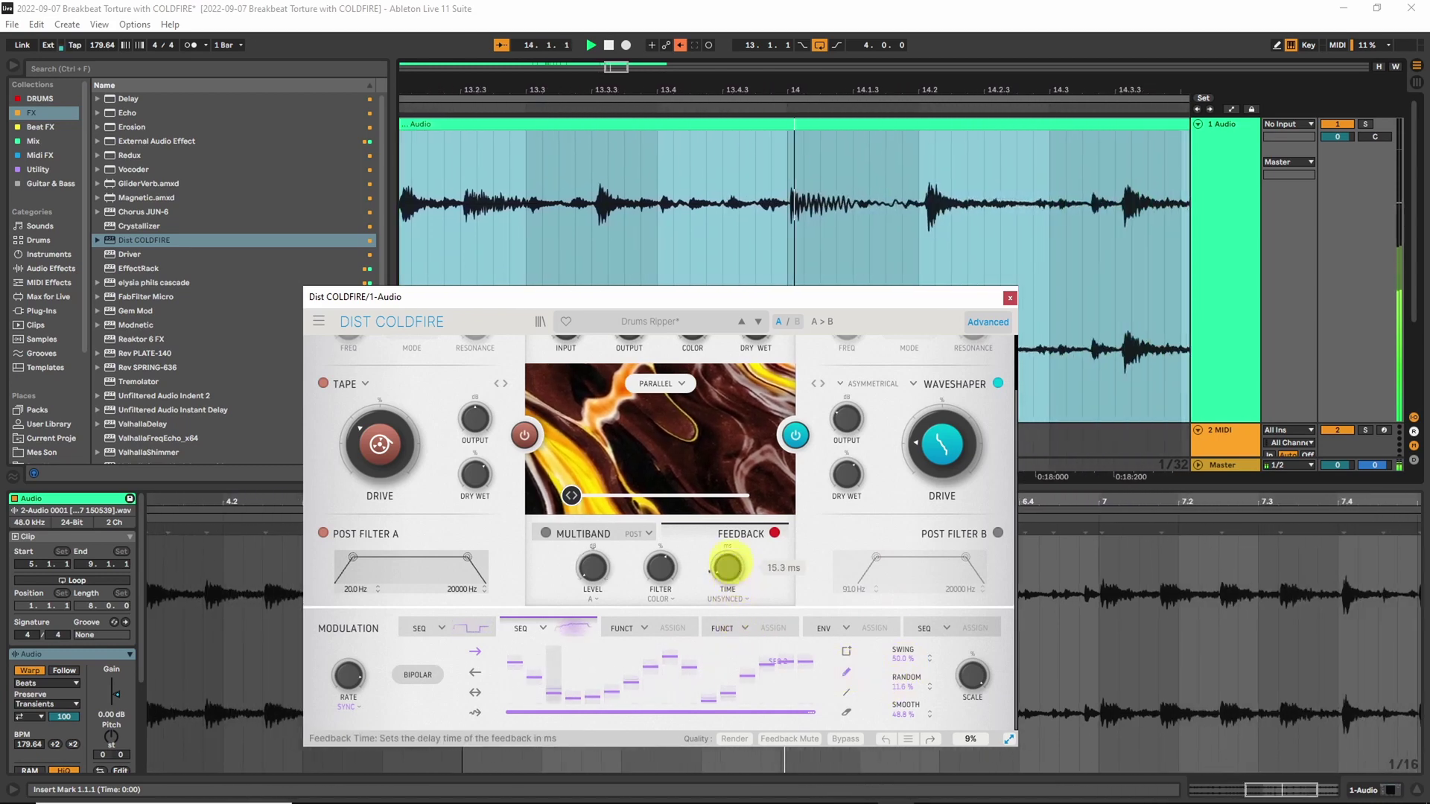
mouse_move(727, 569)
left_mouse_down()
mouse_move(729, 514)
mouse_move(728, 625)
mouse_move(730, 570)
left_mouse_up()
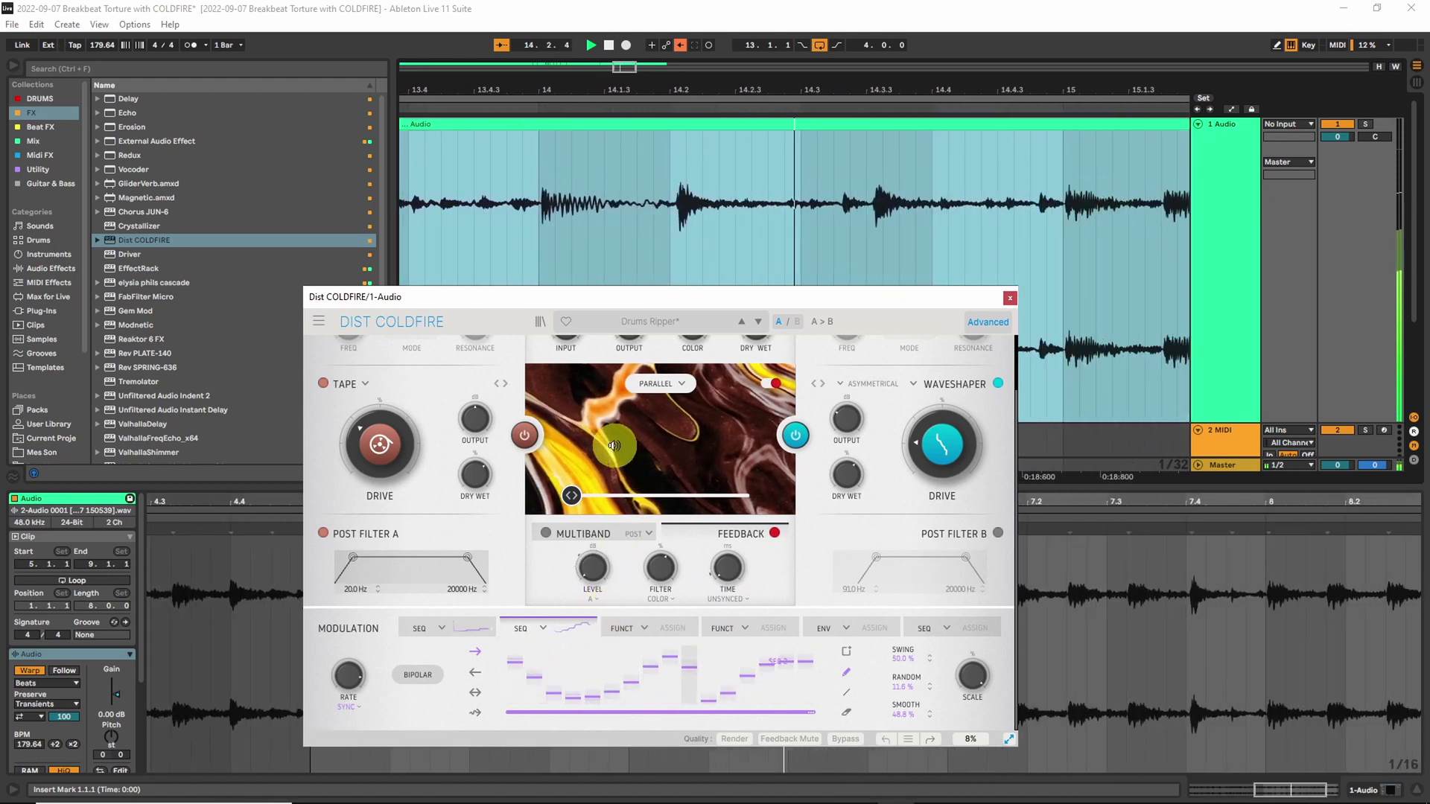
left_click(1009, 298)
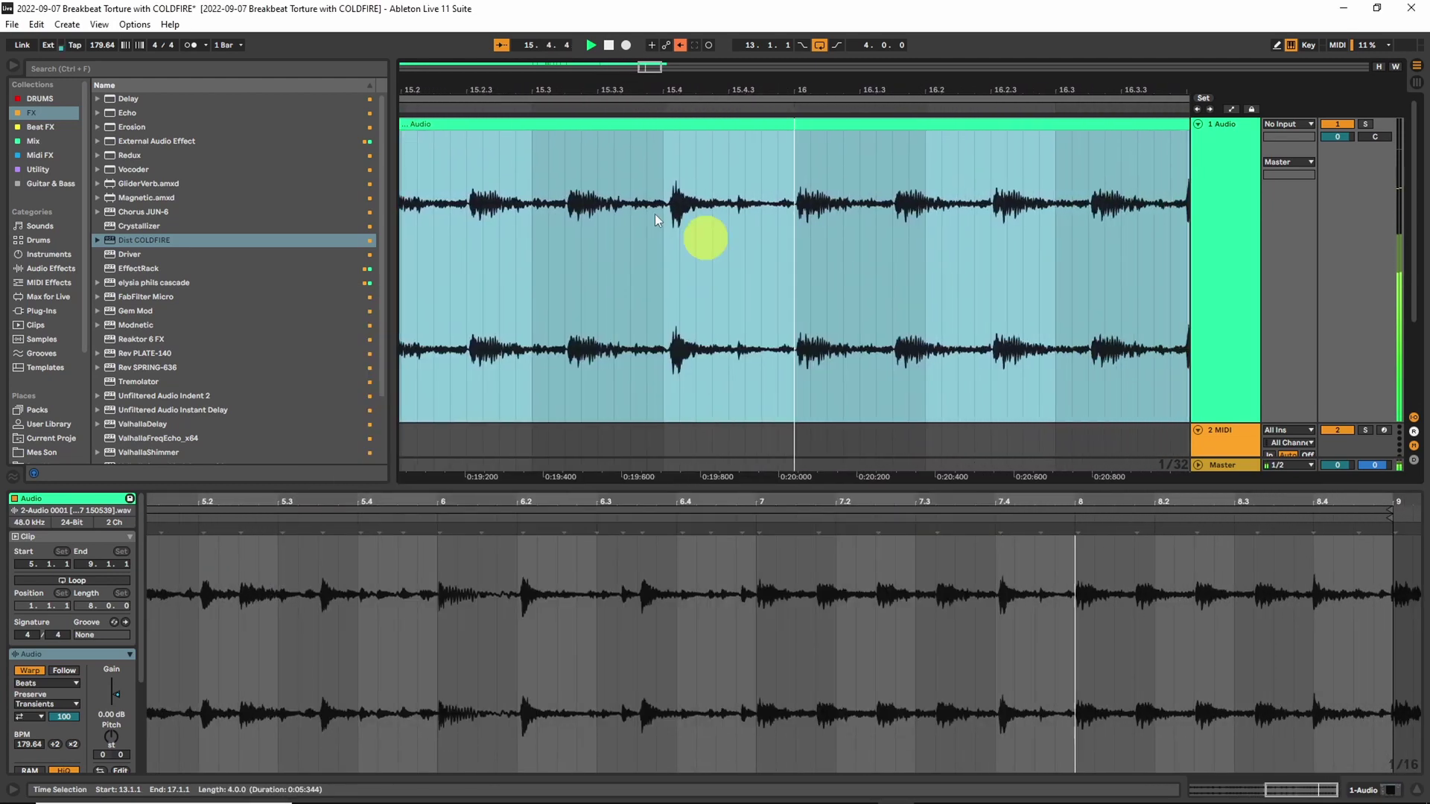
- Insert a new audio track below the breakbeat track and set its input to 1-Audio
left_click_drag(657, 82, 677, 117)
left_click(798, 124)
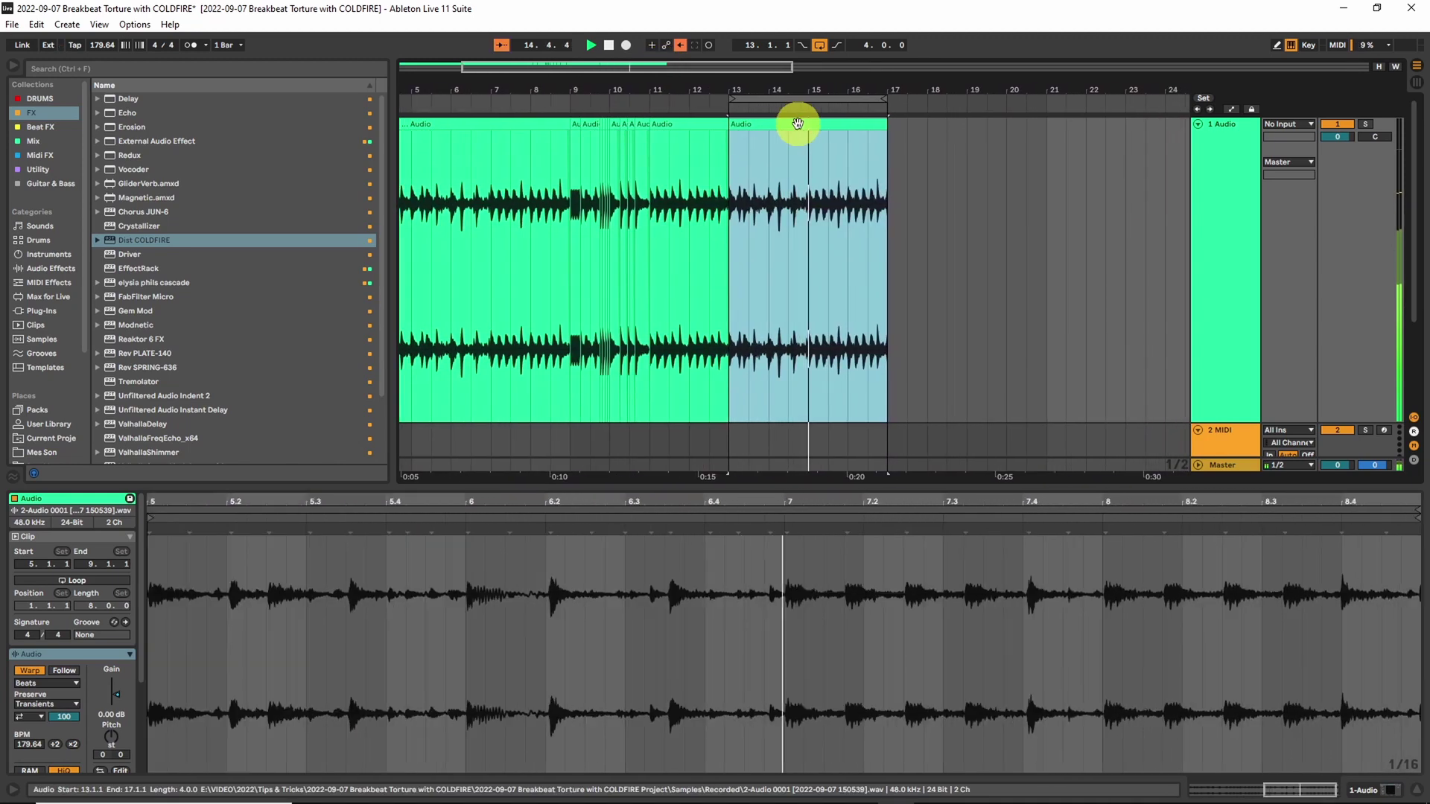
scroll(1197, 389, "down", 1)
left_click(1240, 313)
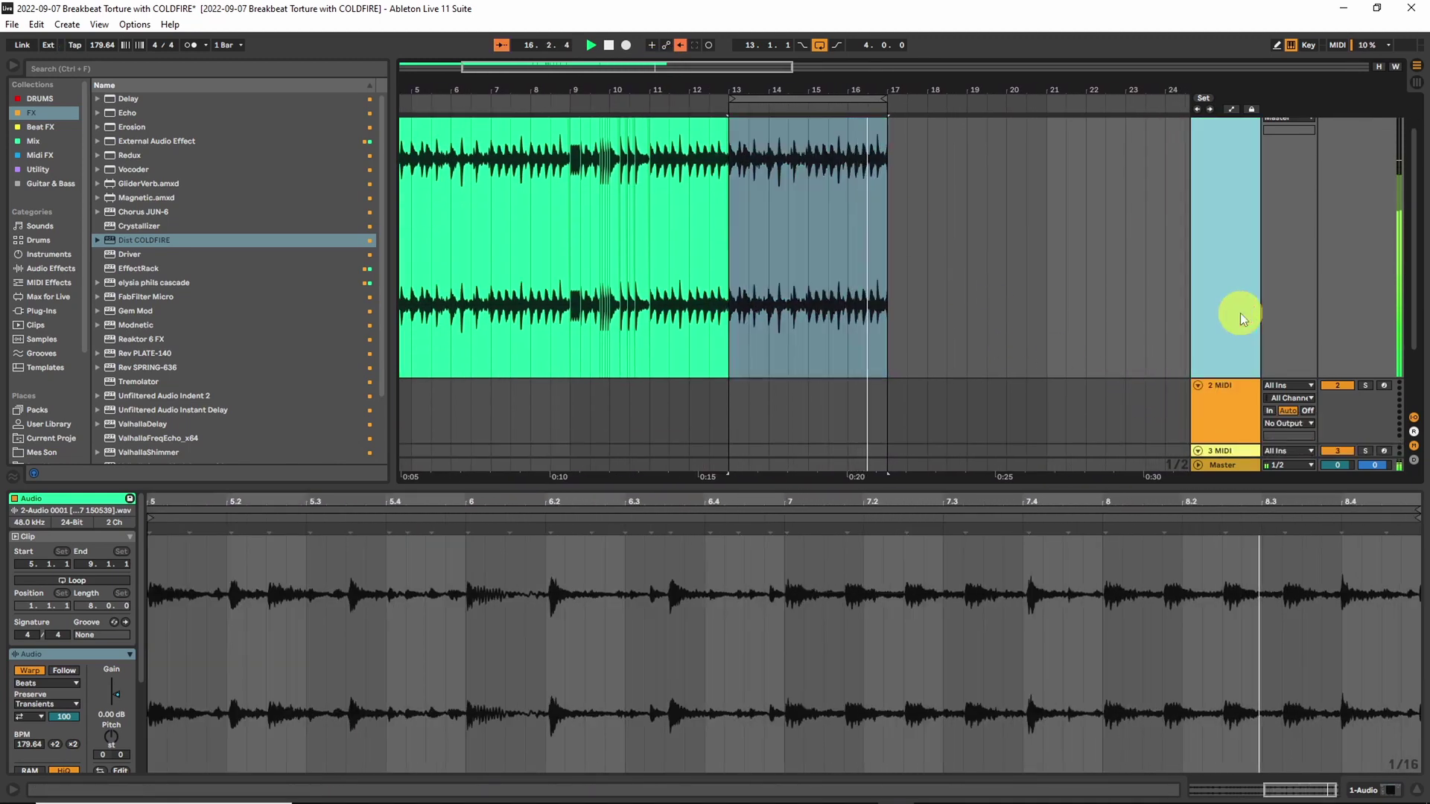
key("ctrl+t")
left_click(1272, 396)
left_click(1272, 396)
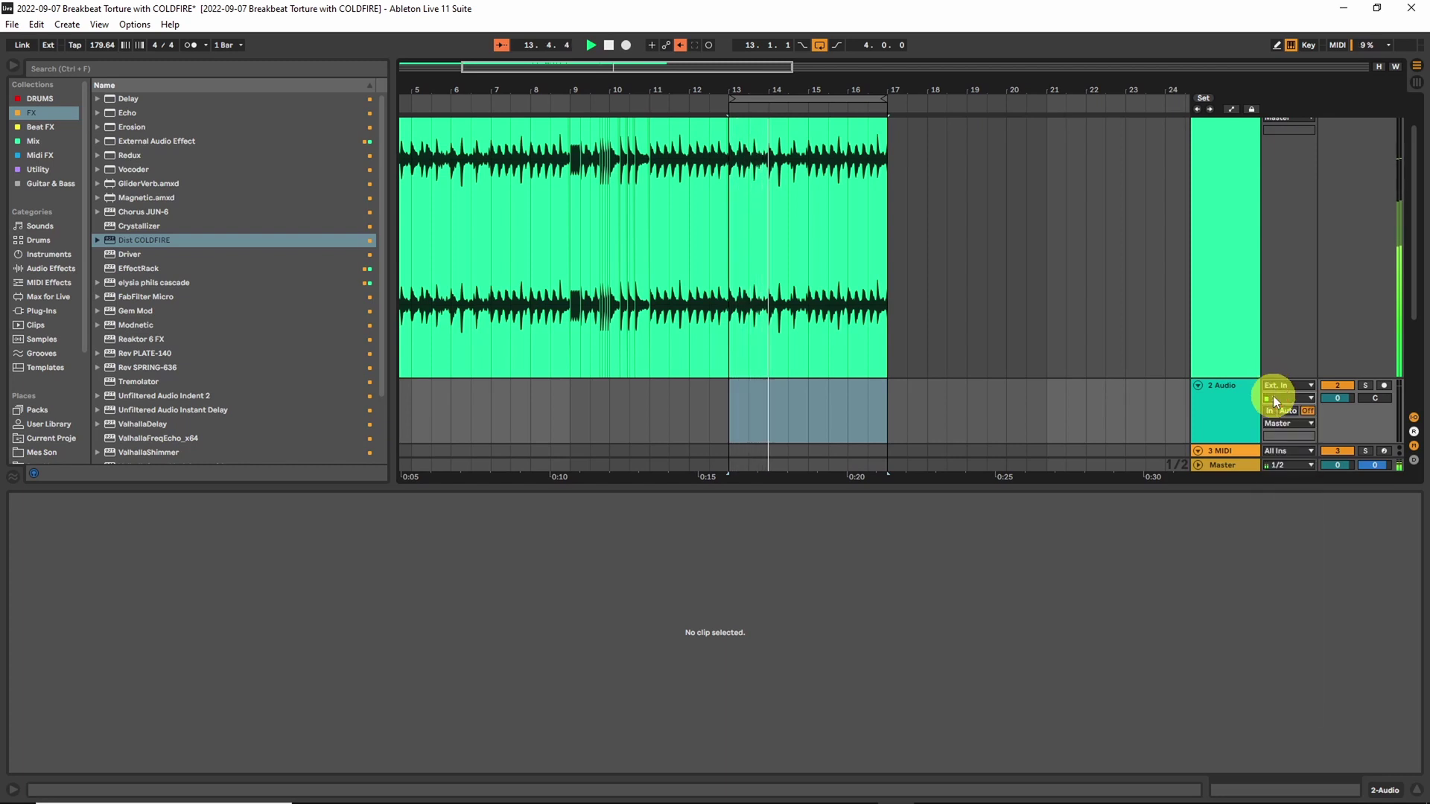
left_click(1288, 393)
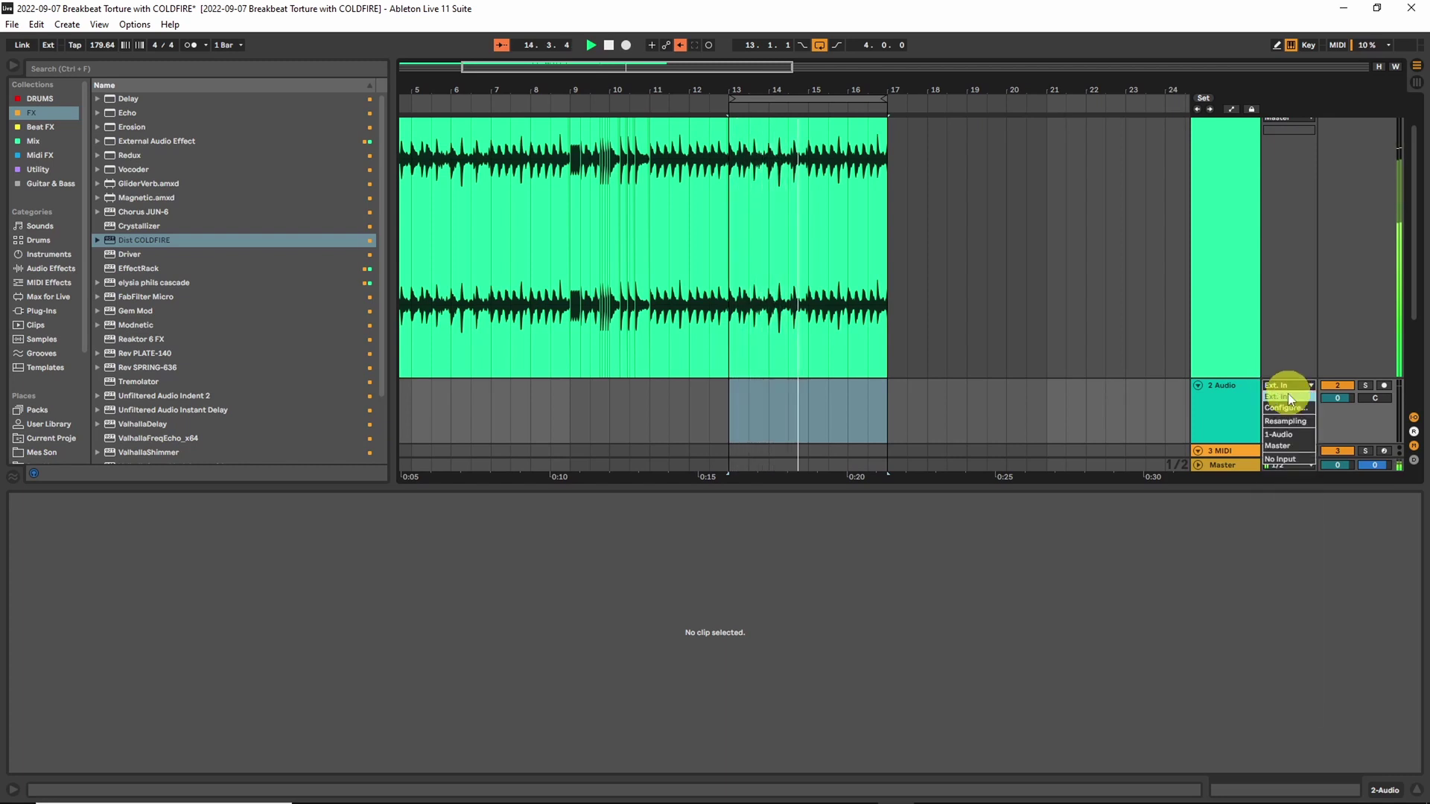
left_click(1289, 438)
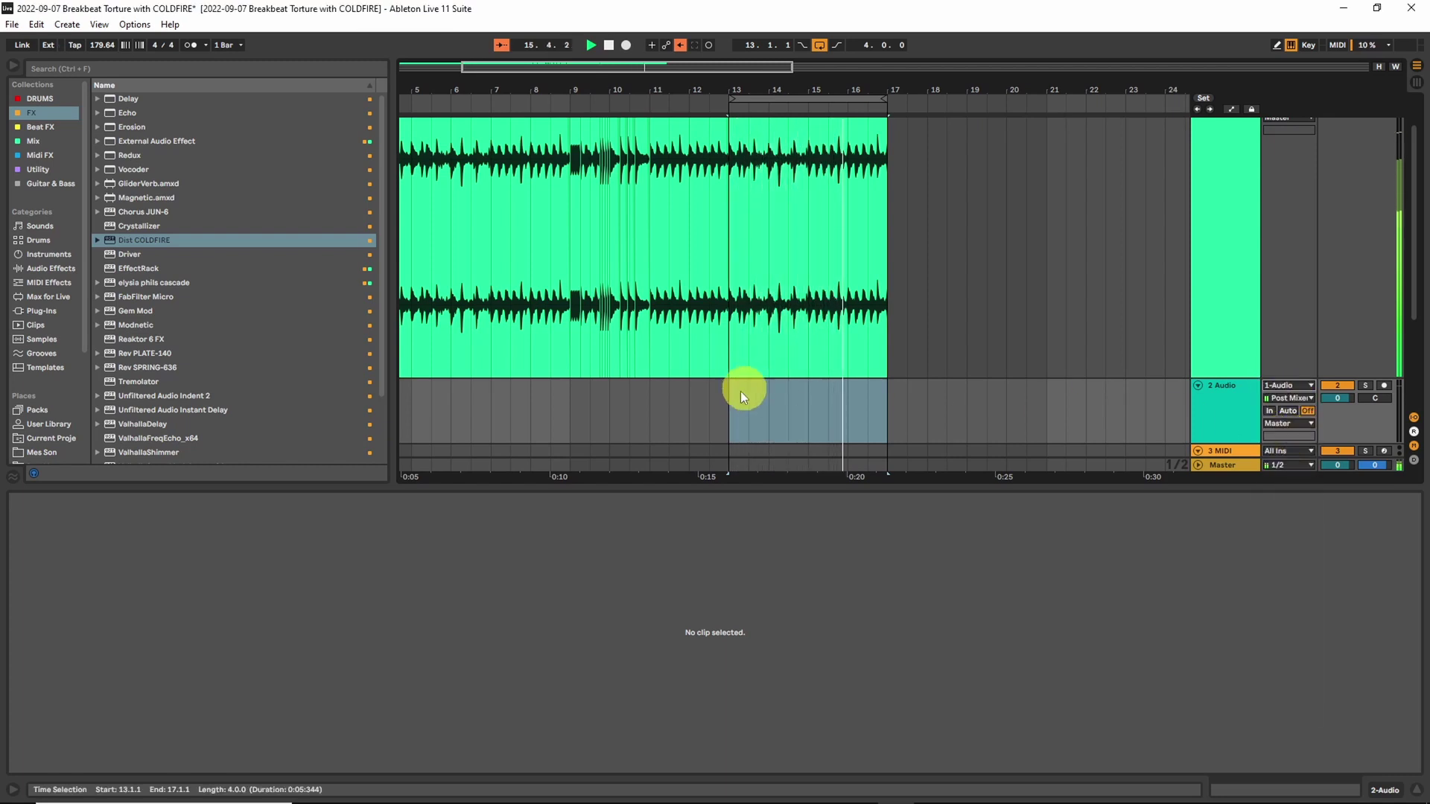
- Arm the new audio track and record the processed loop from bar 13 onto it
left_click(1383, 385)
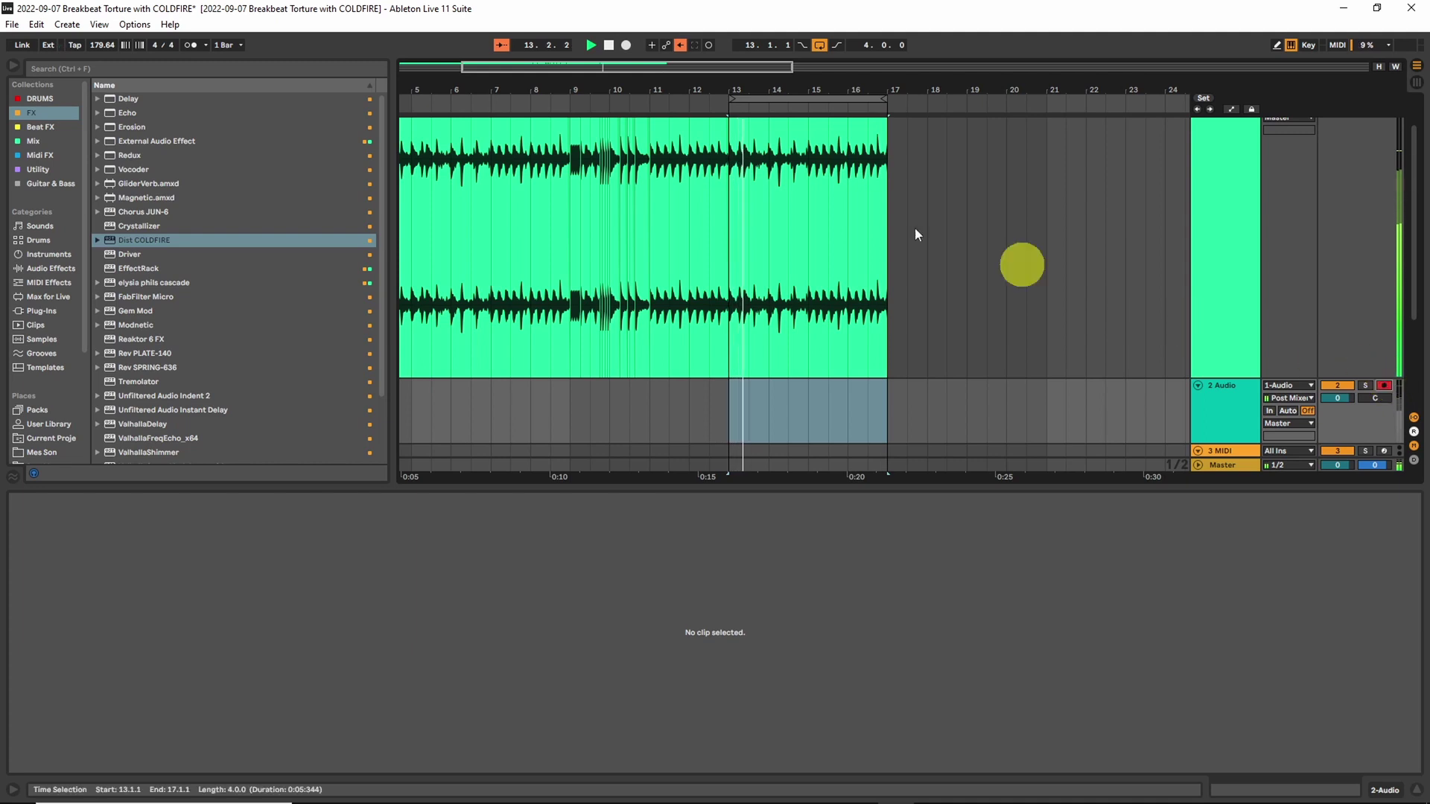
left_click(625, 46)
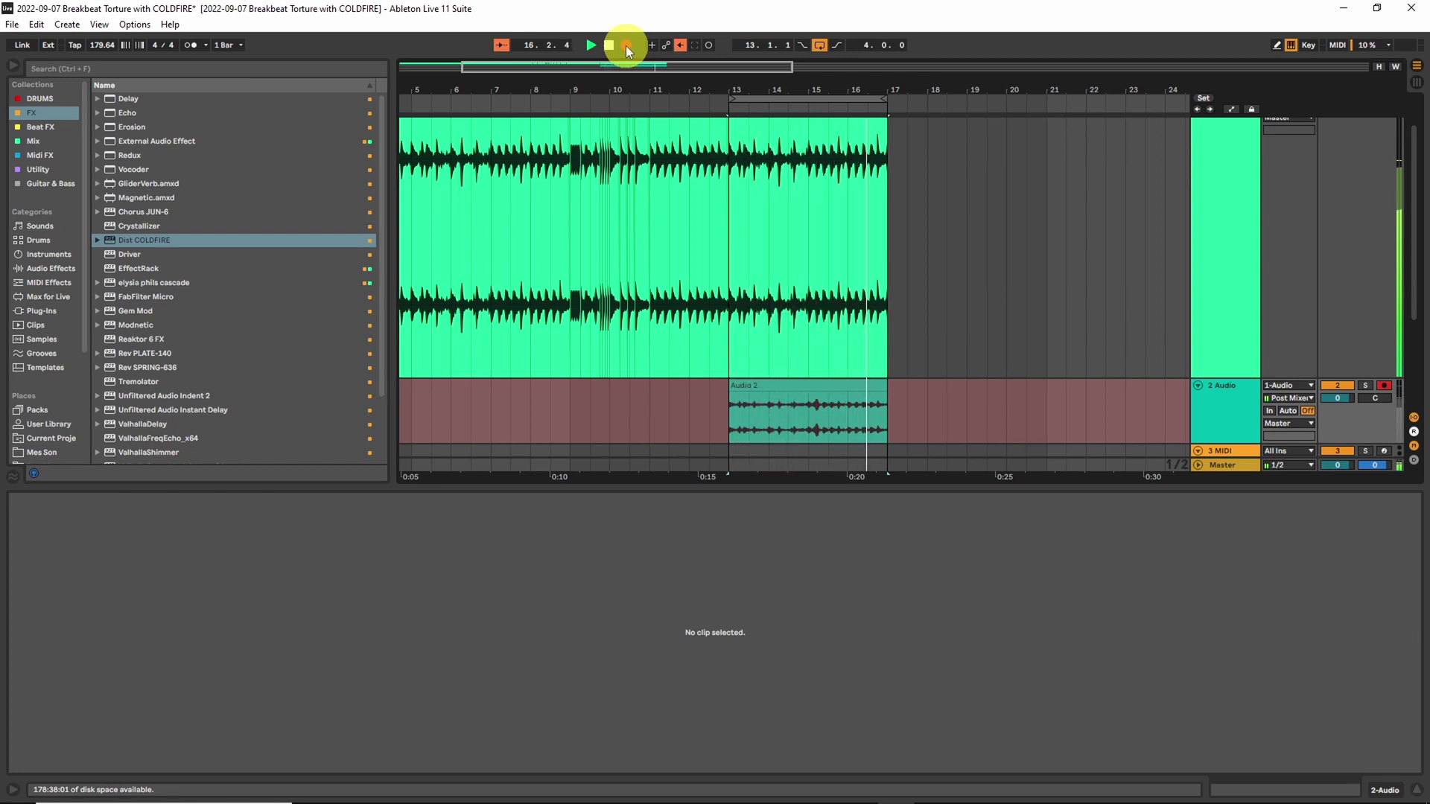
left_click(626, 46)
- Remove the distortion device from the first track and move the recorded clip onto that track at 13.1.1, replacing the original
left_click(758, 416)
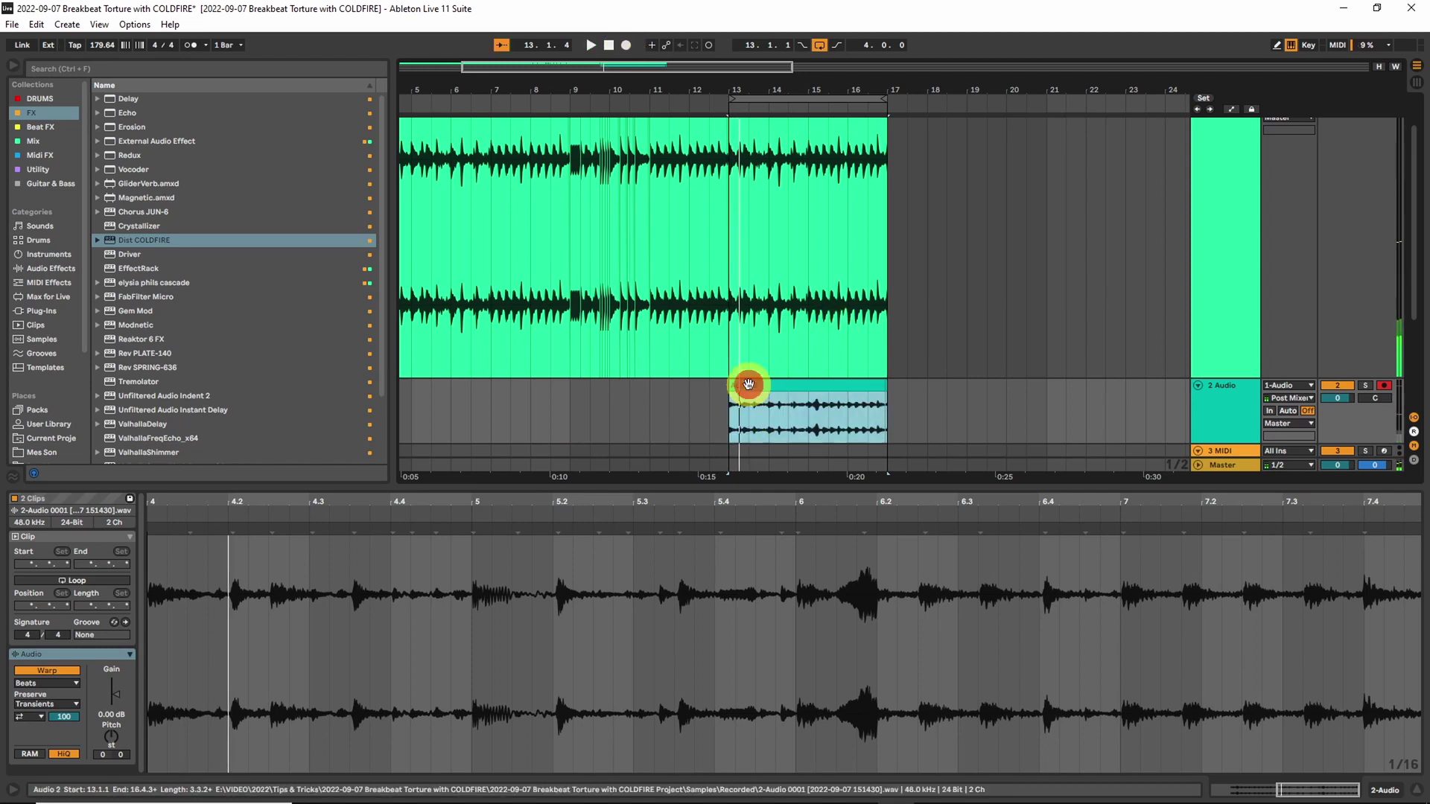
scroll(771, 285, "up", 1)
left_click(1363, 593)
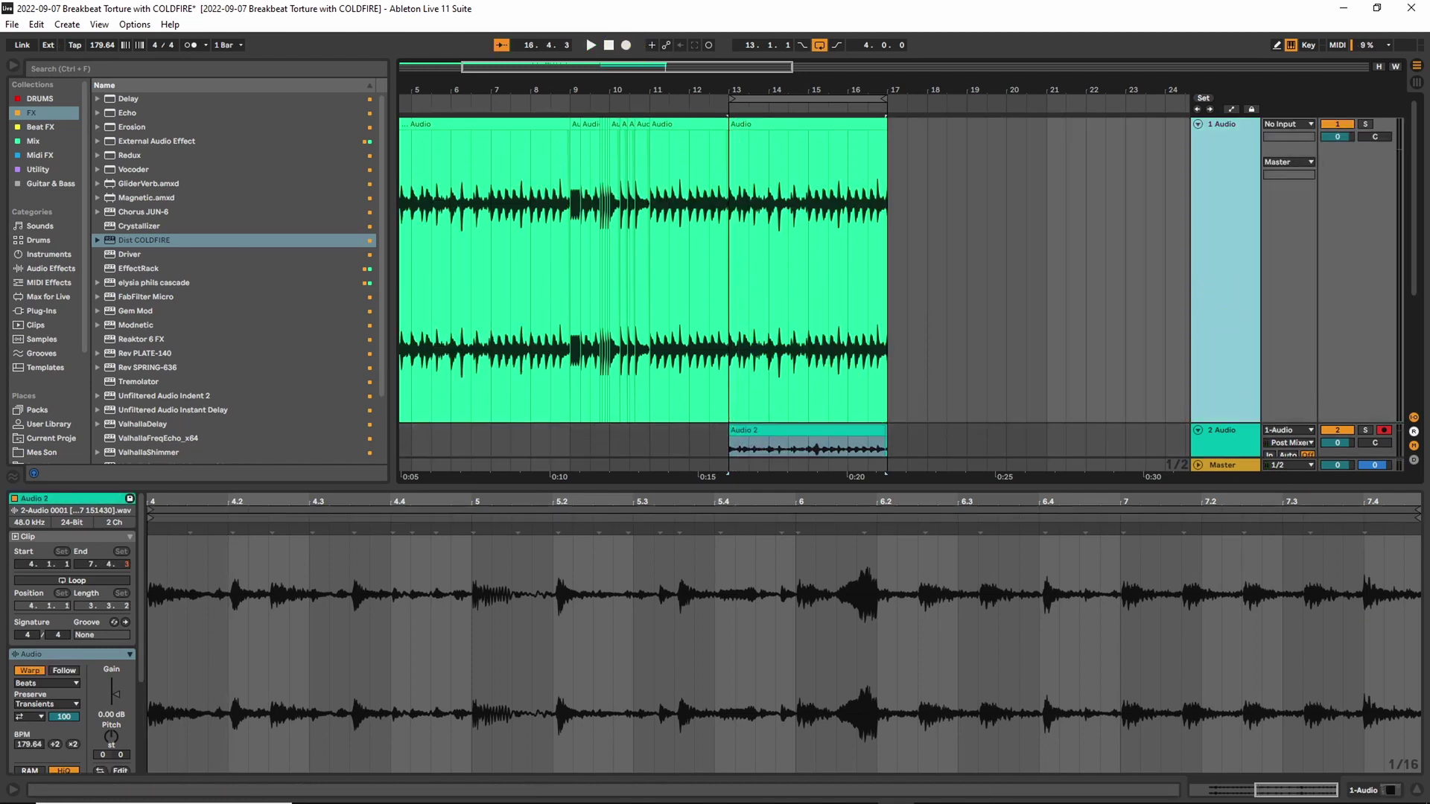
left_click(1221, 123)
left_click_drag(767, 429, 755, 275)
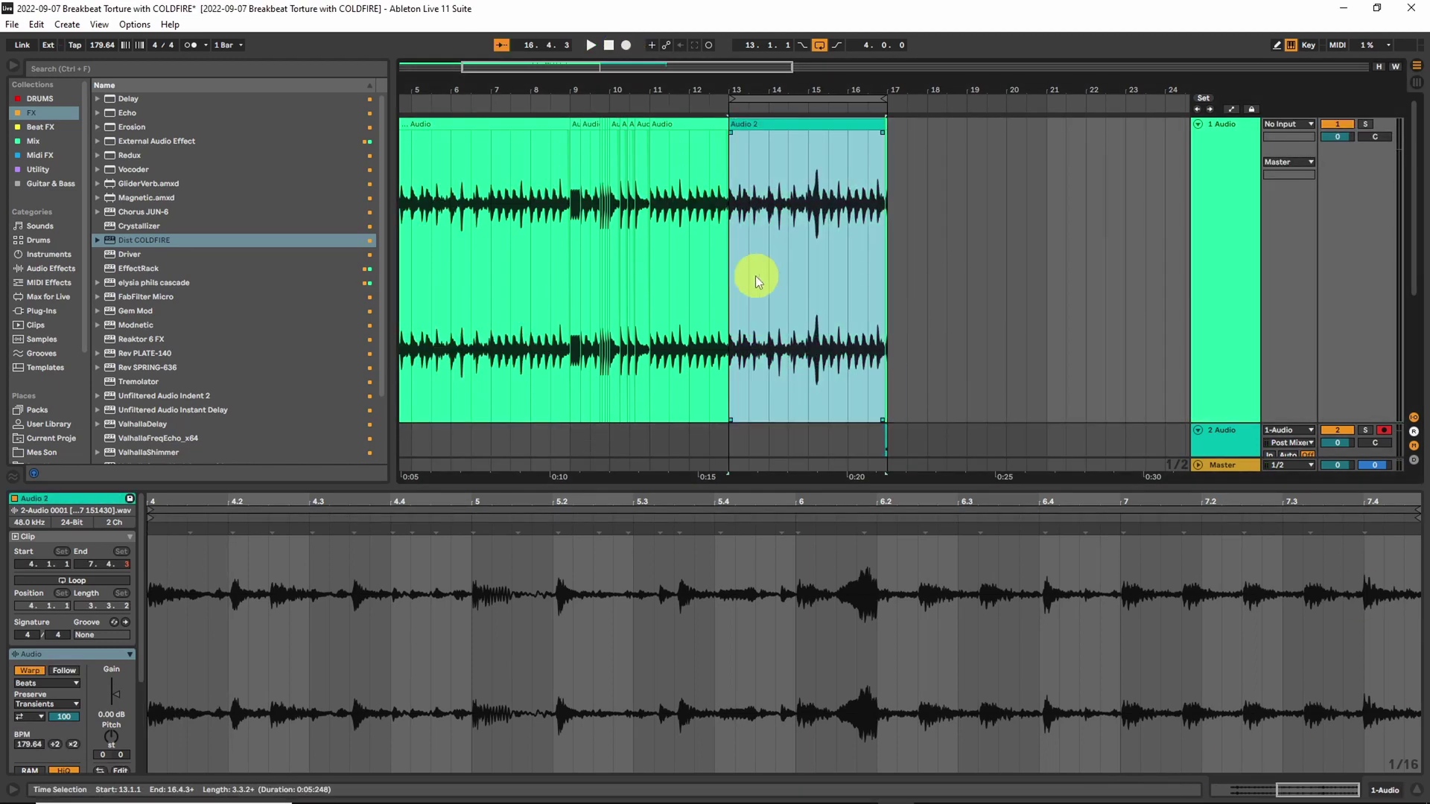
- Play the edit from bar 12, and duplicate the section from 15.1.1 to 15.2.3 of the recorded clip directly after itself
left_click(695, 221)
key("space")
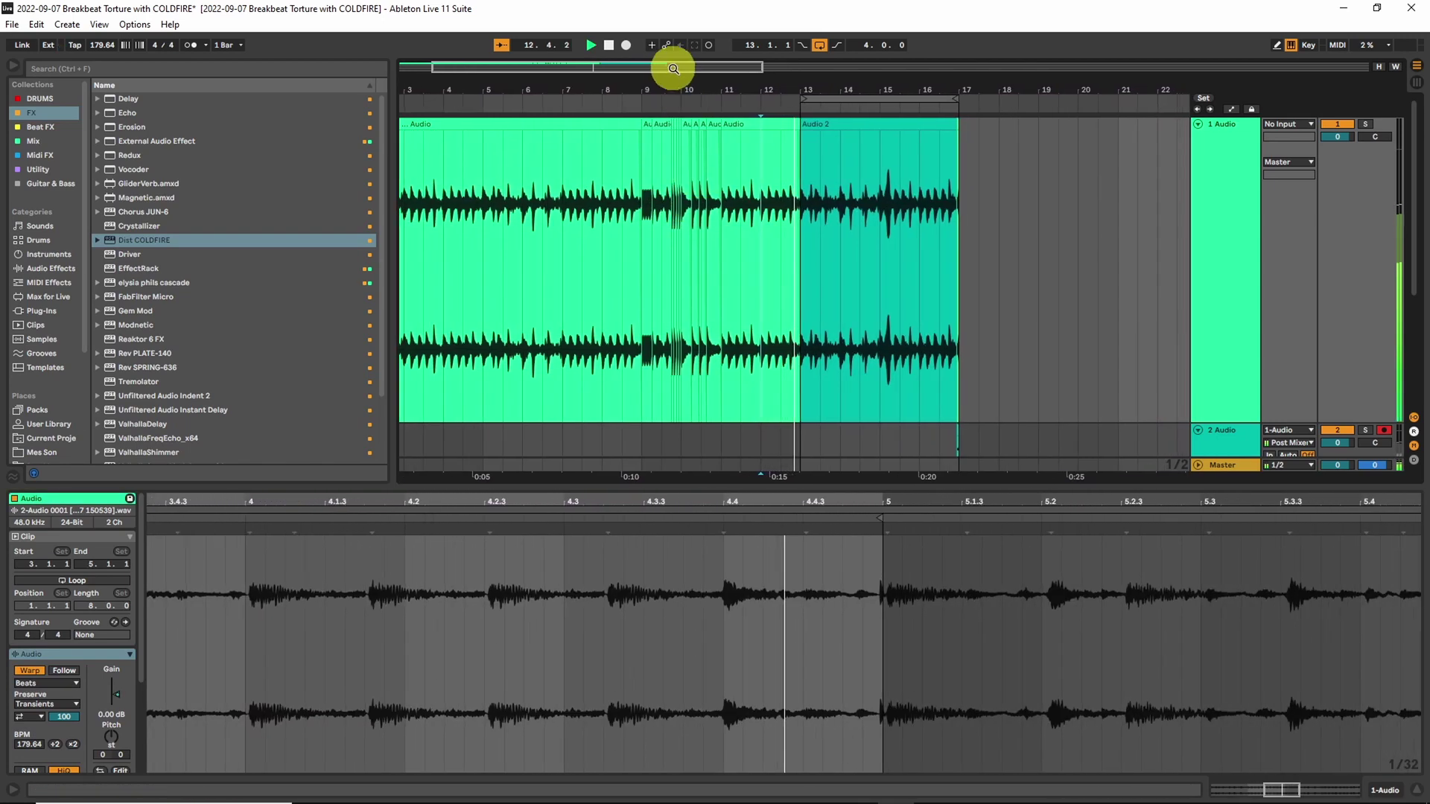
left_click_drag(664, 64, 665, 75)
key("space")
mouse_move(762, 179)
left_mouse_down()
mouse_move(924, 179)
mouse_move(946, 158)
mouse_move(762, 175)
left_mouse_up()
key("ctrl+d")
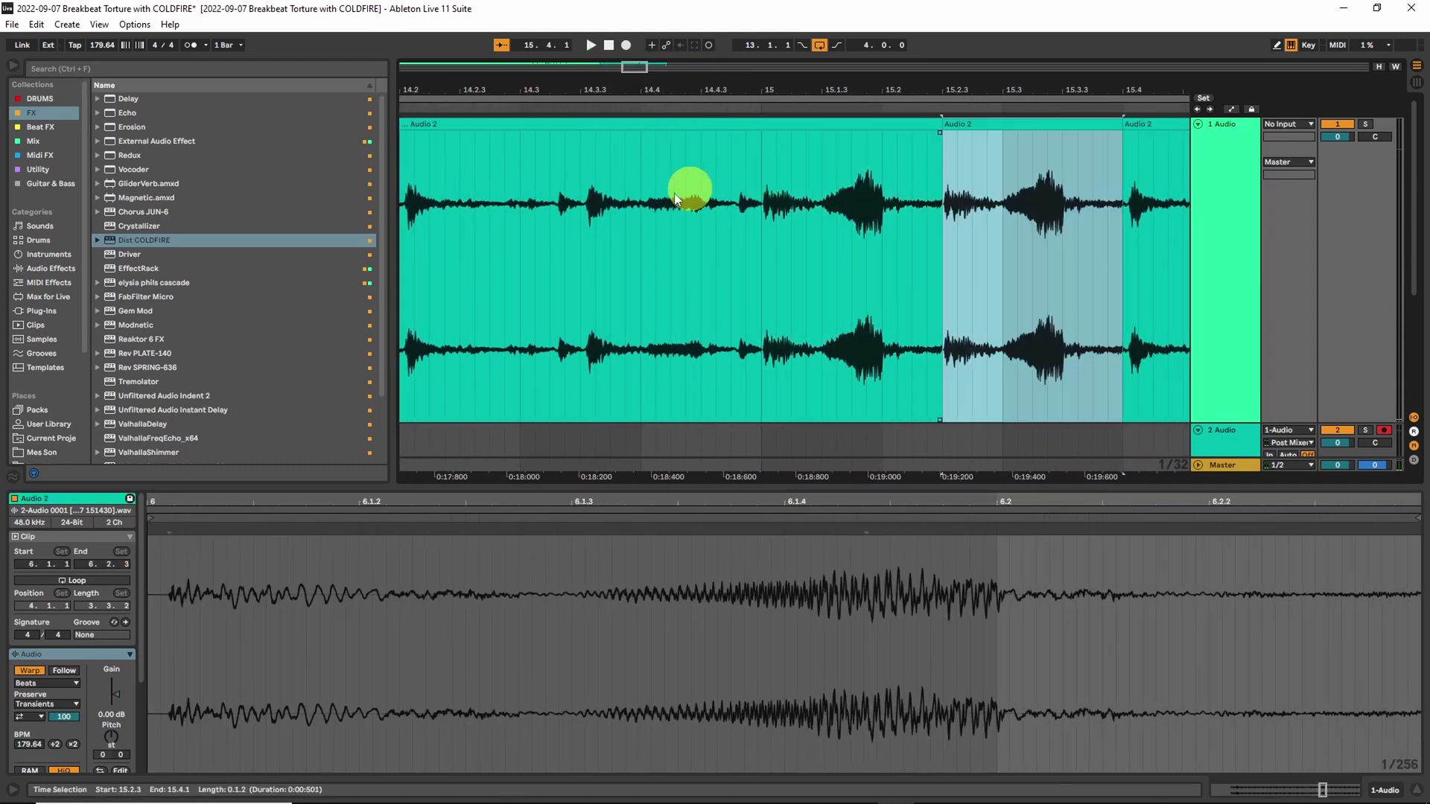
- Copy the hit between 14.3.3 and 14.4.1 and place the copy at 15.2.1
left_click(581, 203)
left_click_drag(584, 207, 642, 203)
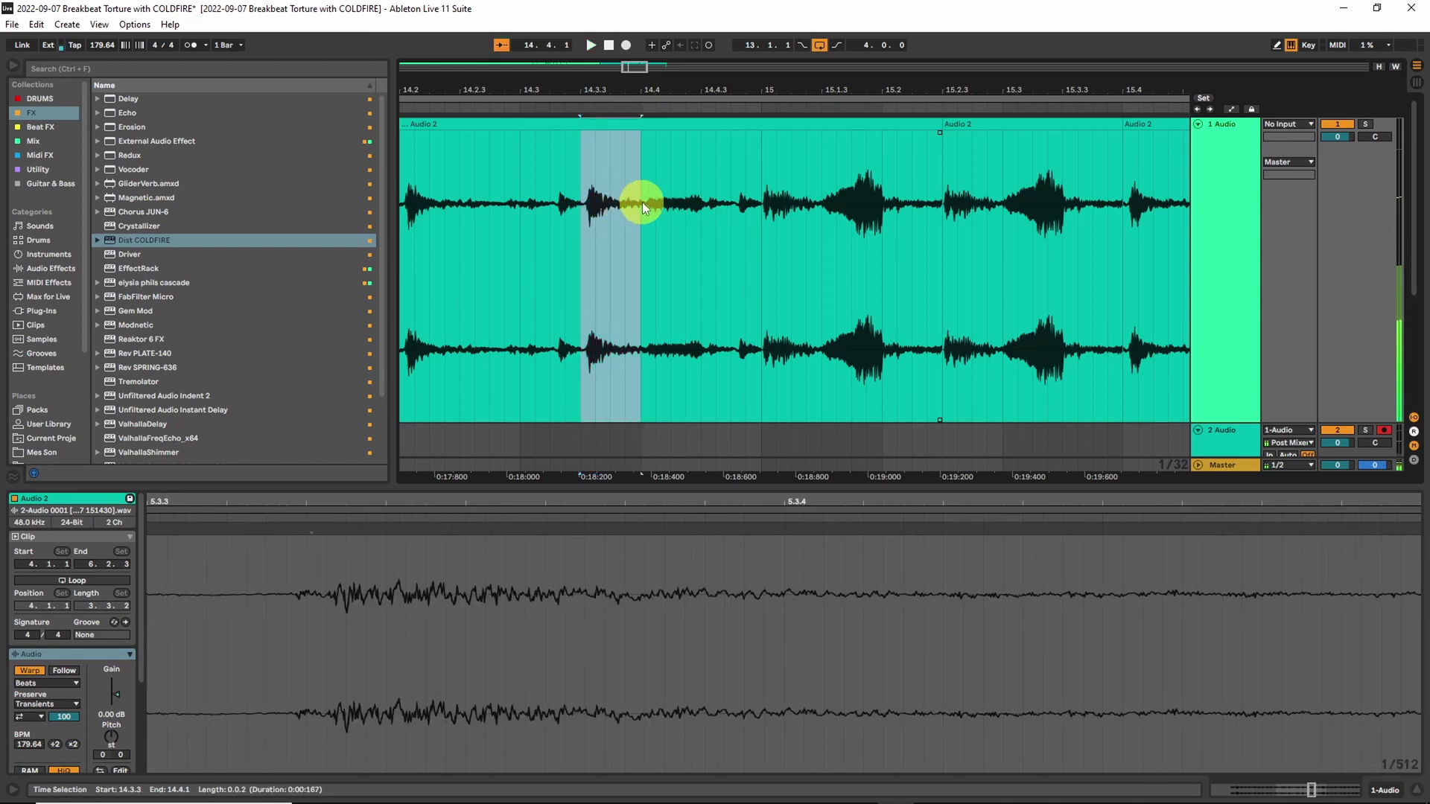
key("ctrl+e")
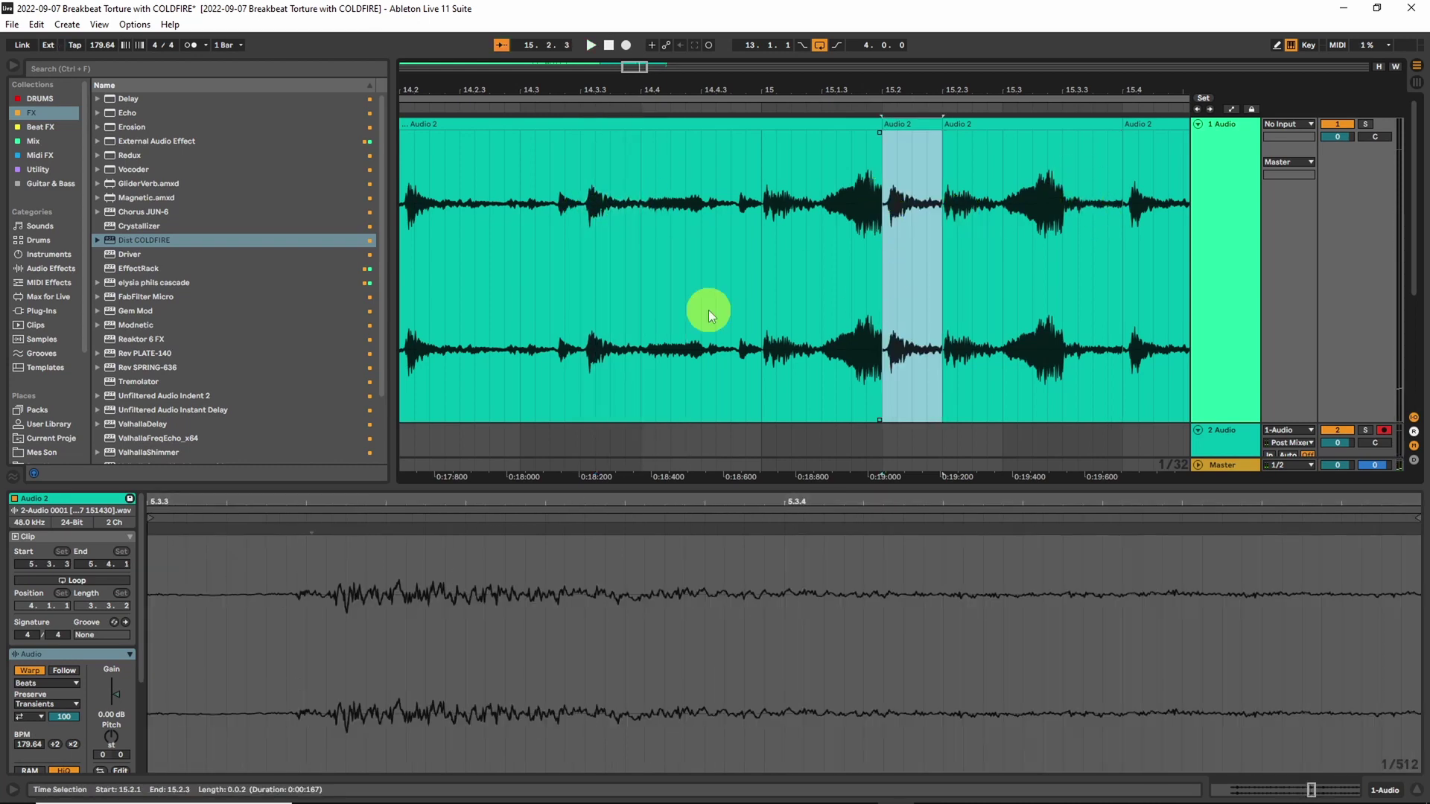
- Turn off warping for the hit at 15.2.1, trim its start to the transient and extend its end to 15.2.3
left_click(30, 670)
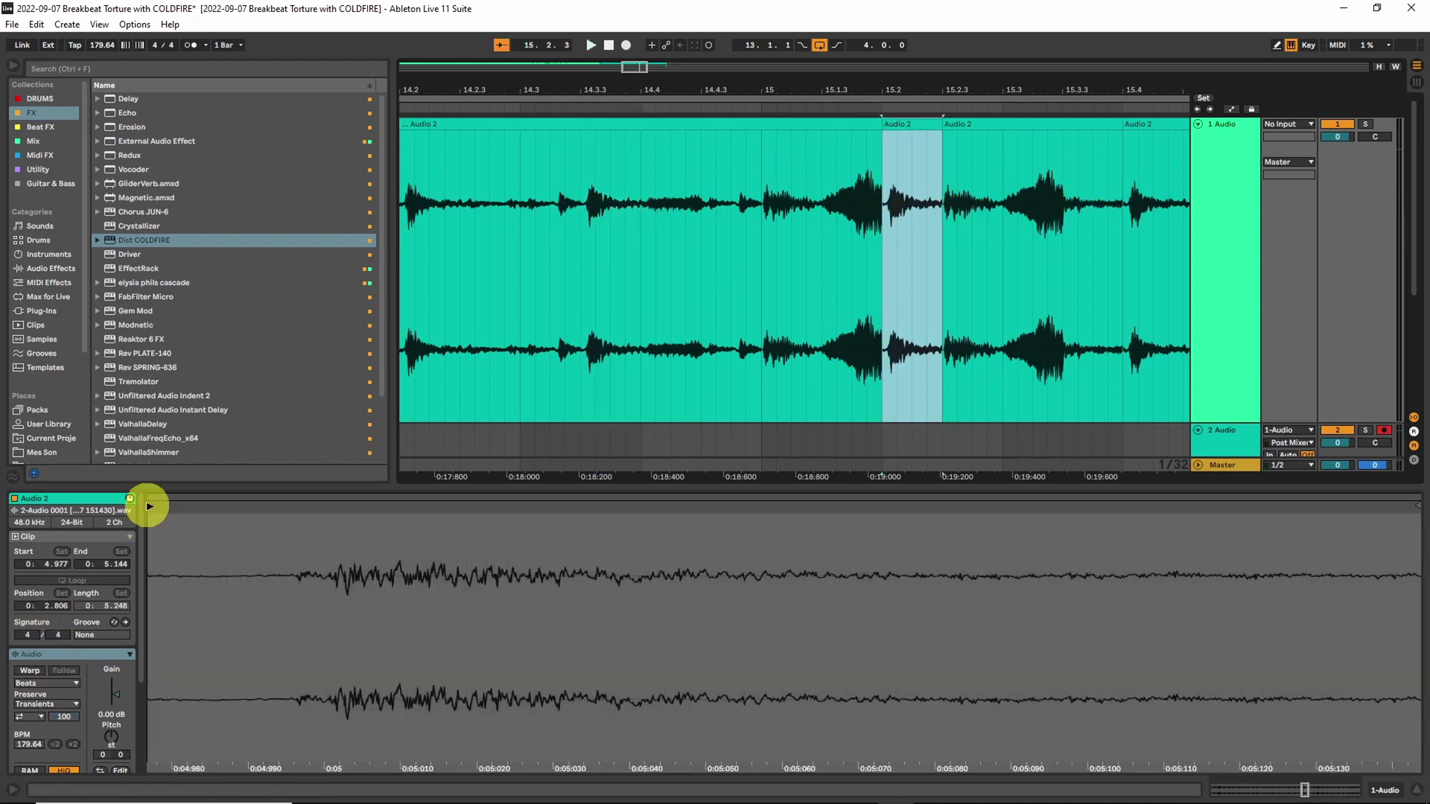
left_click_drag(149, 506, 304, 511)
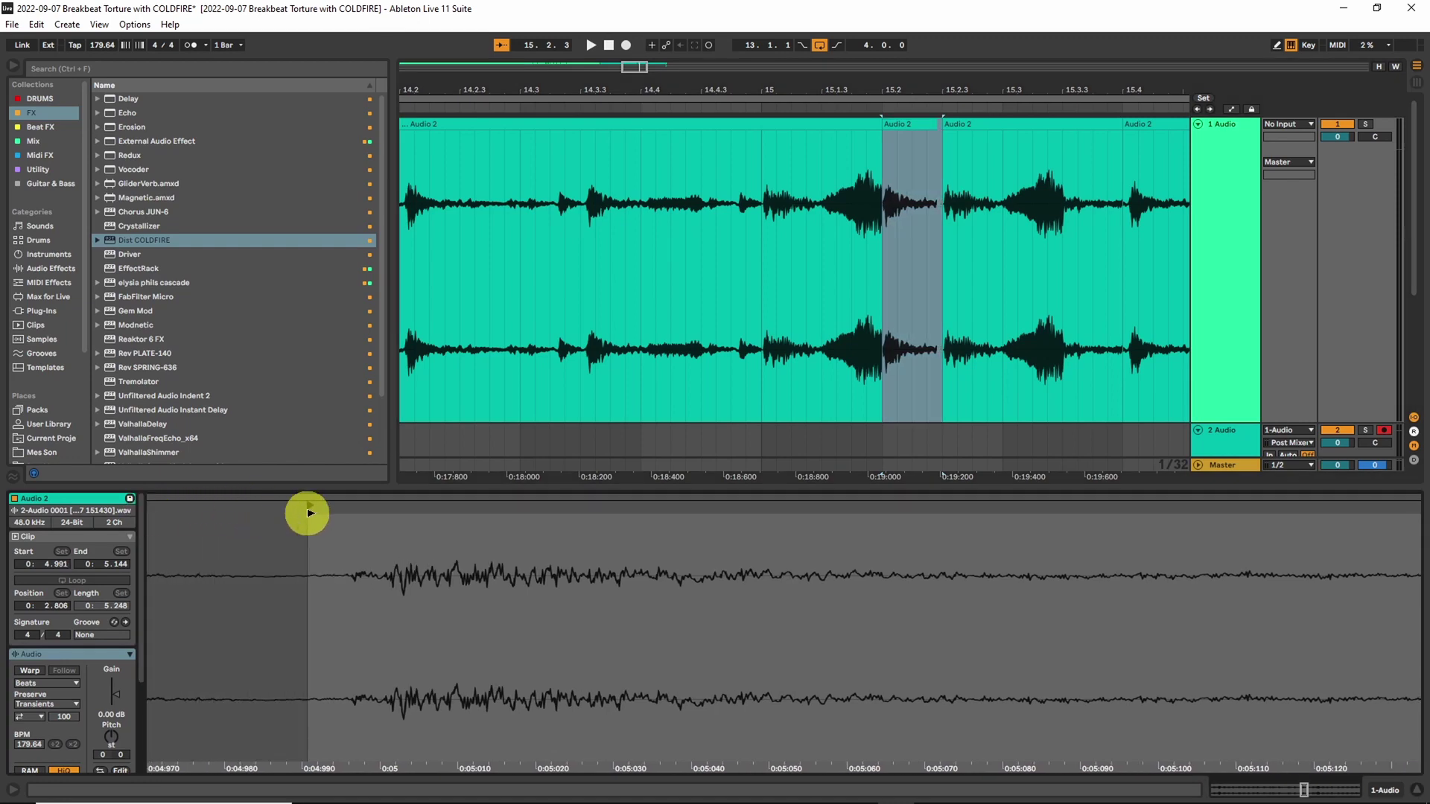
left_click(942, 123)
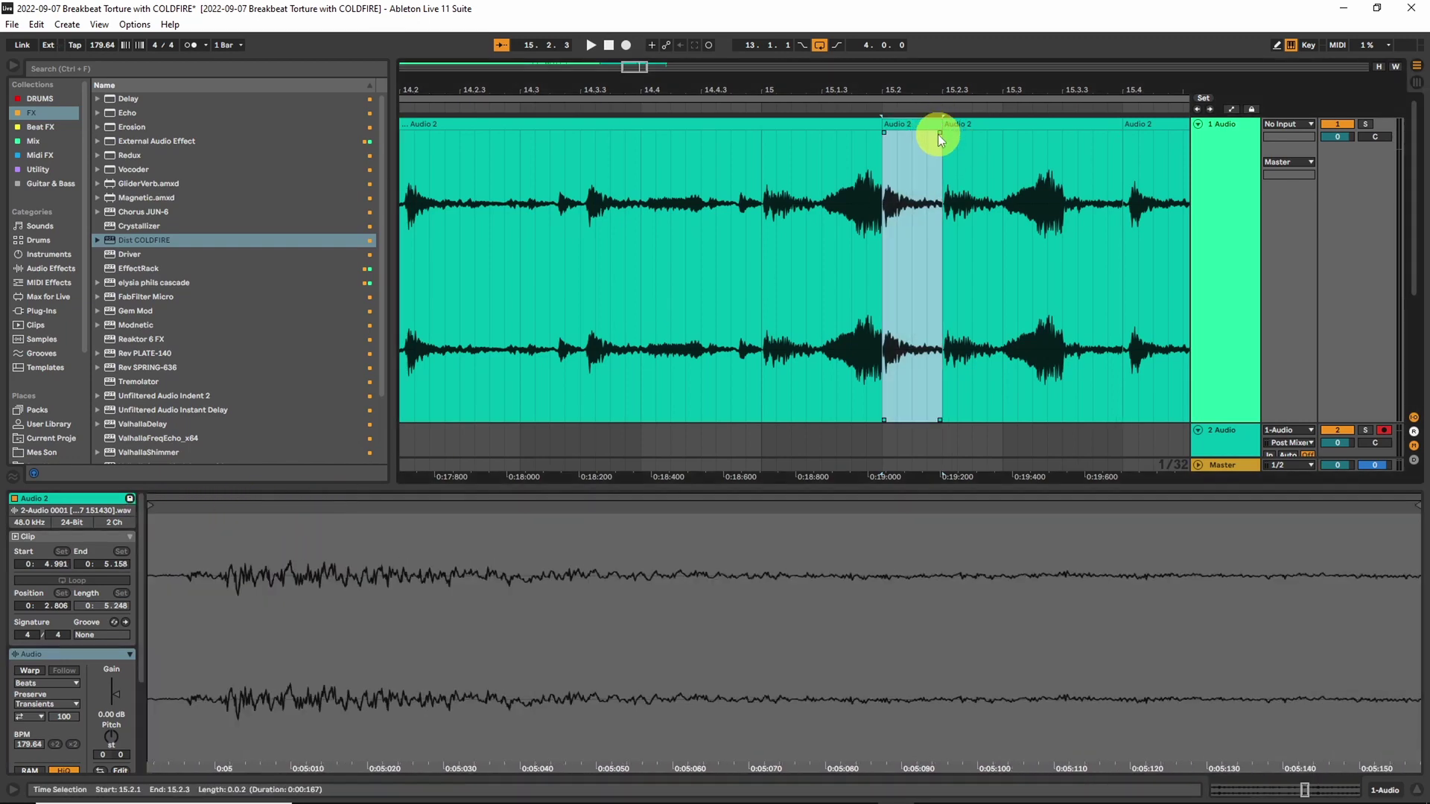
- Fade out the tail of the hit at 15.2.1, duplicate it to 15.2.3, and play the edit from 15.1.1
left_click_drag(939, 134, 907, 134)
key("ctrl+d")
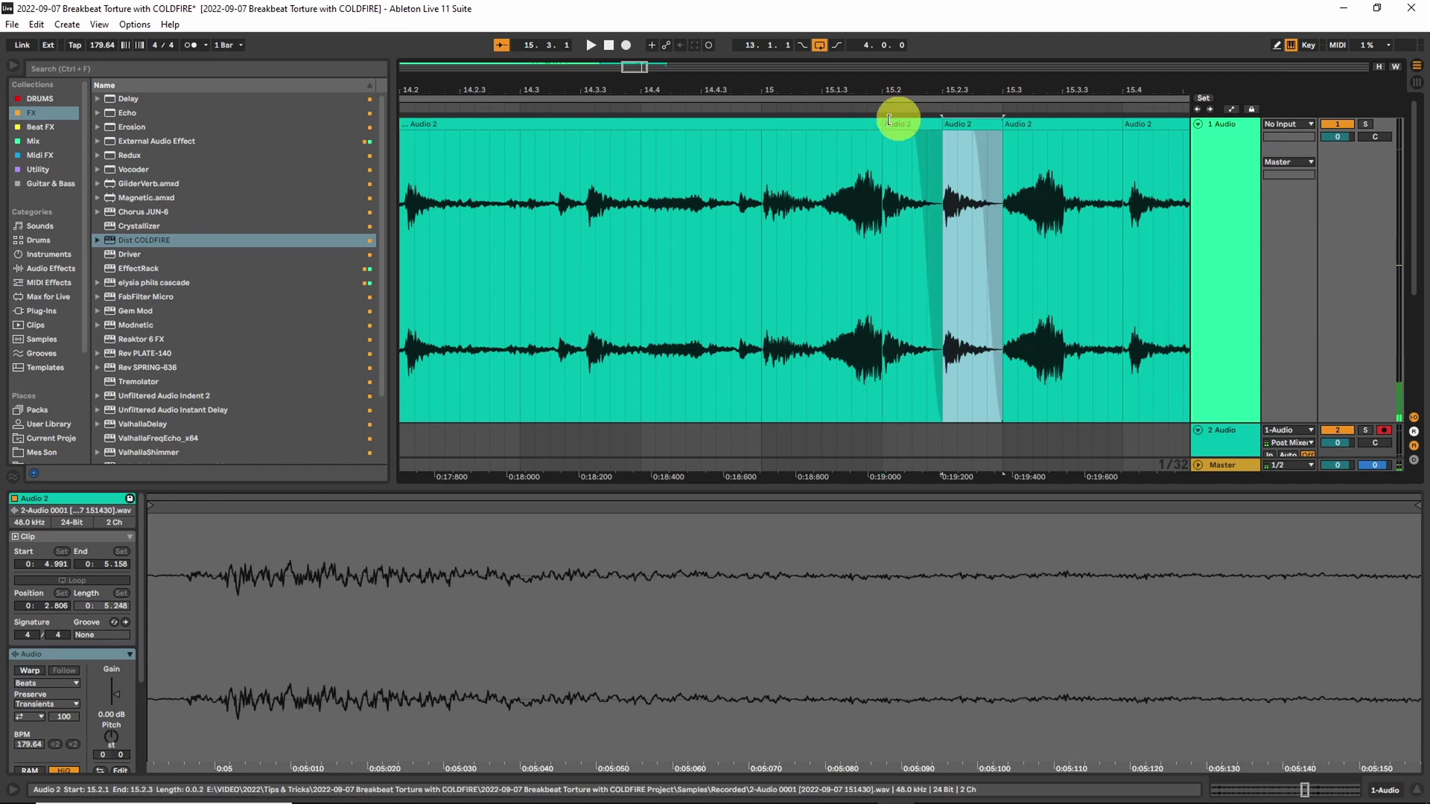
left_click(793, 126)
left_click(764, 171)
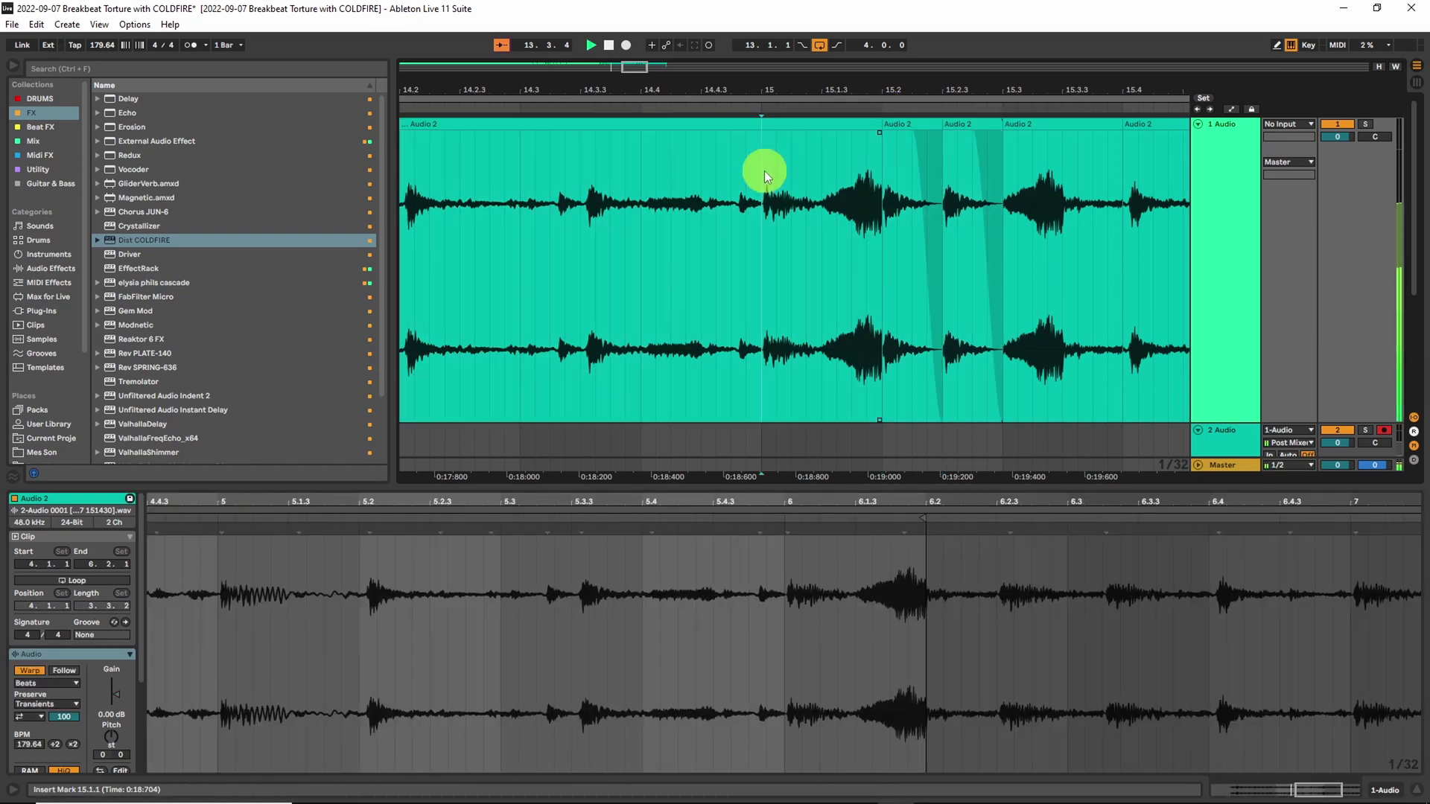
key("space")
key("space")
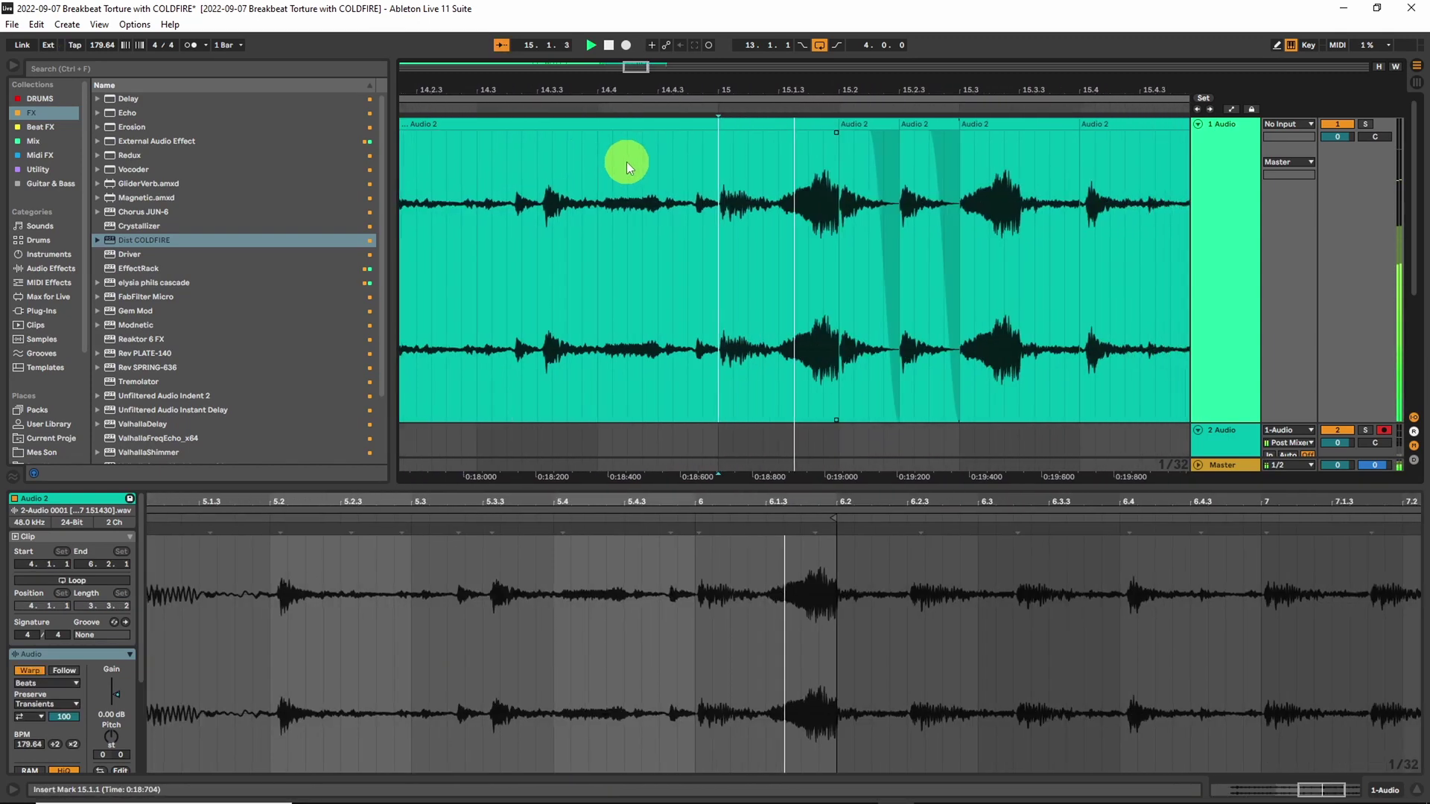
key("space")
- Shorten the hit at 15.2.3 to 0.0.1, duplicate it to 15.2.4, and play the edit from 15.1.1
left_click_drag(828, 179, 828, 138)
key("ctrl+d")
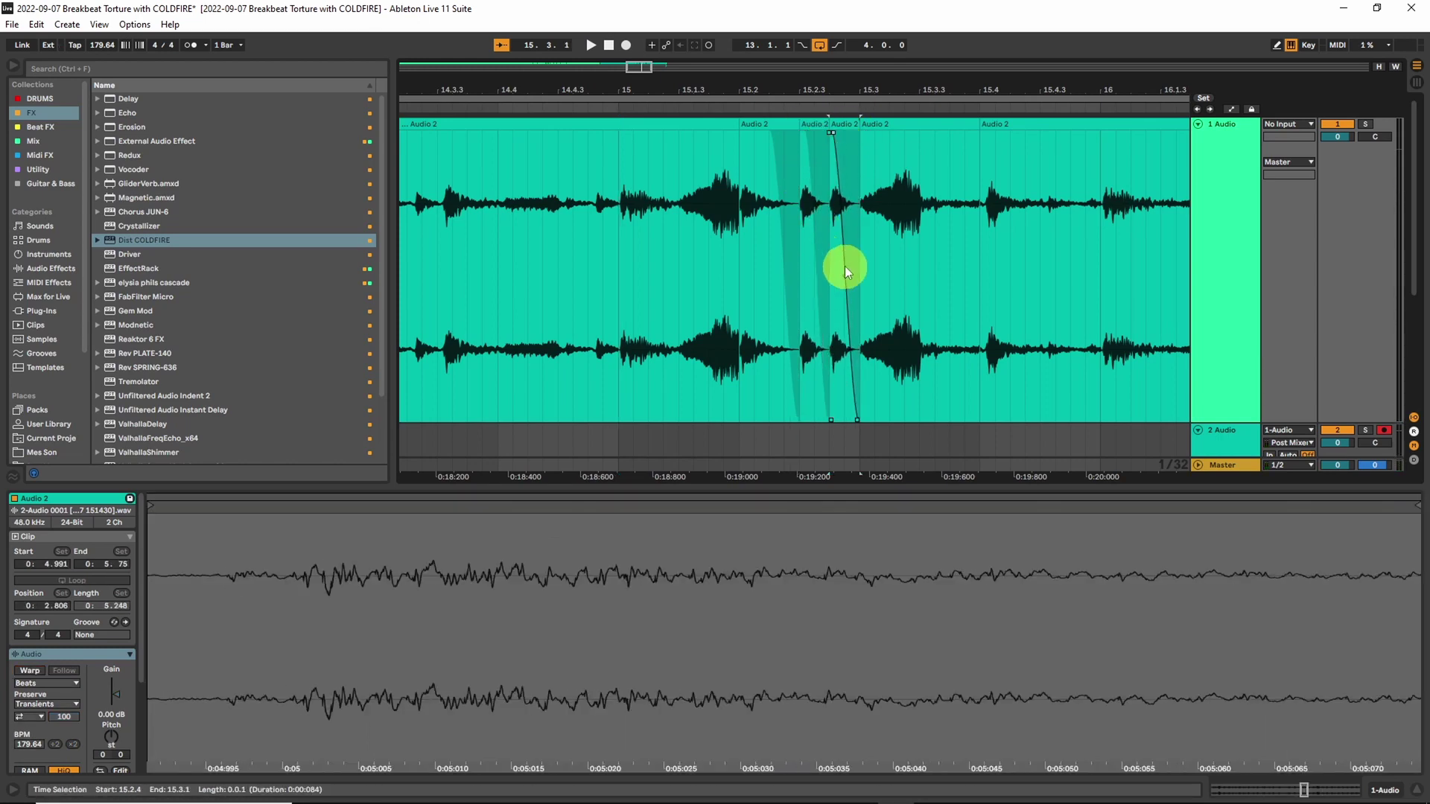
left_click(622, 153)
key("space")
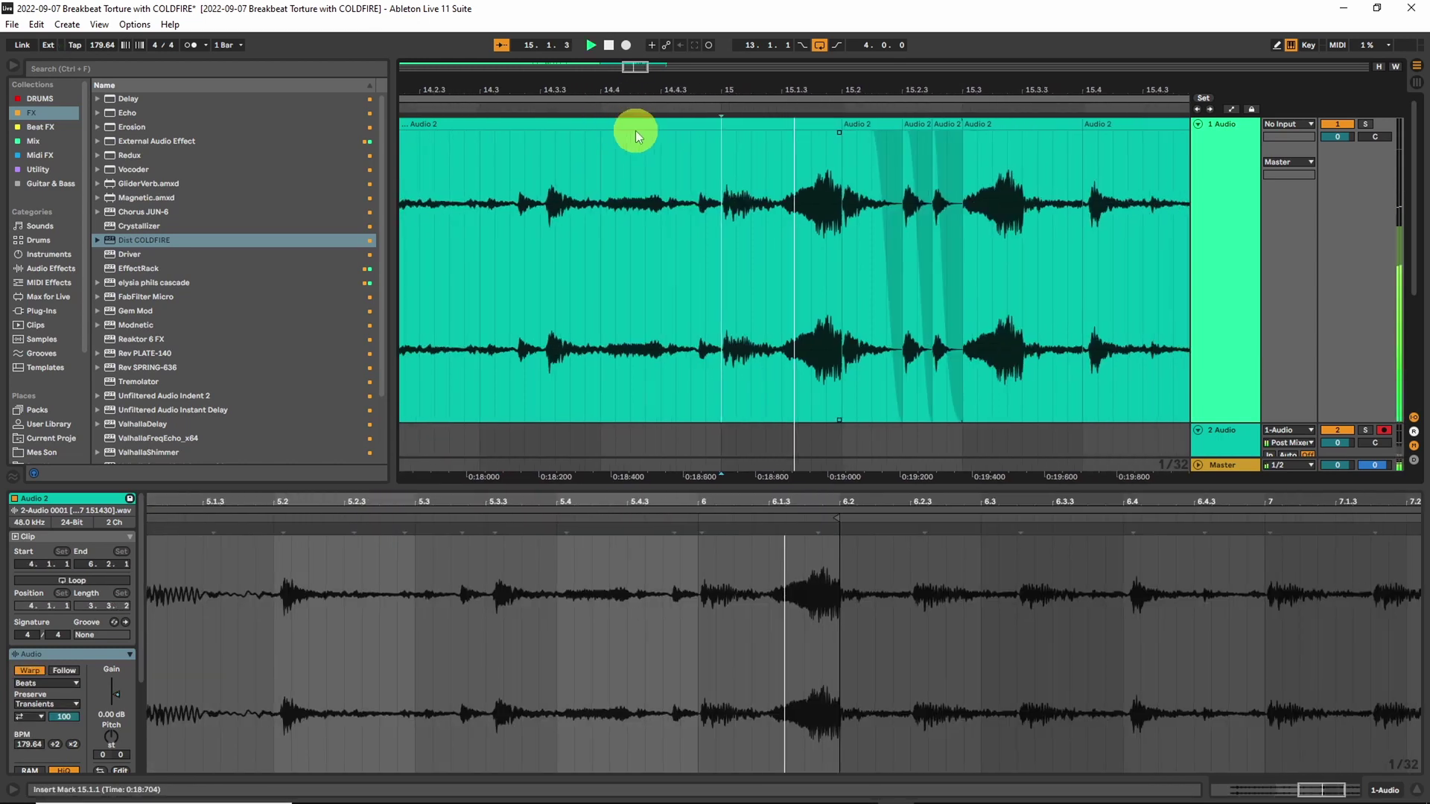
key("space")
key("space")
key("space")
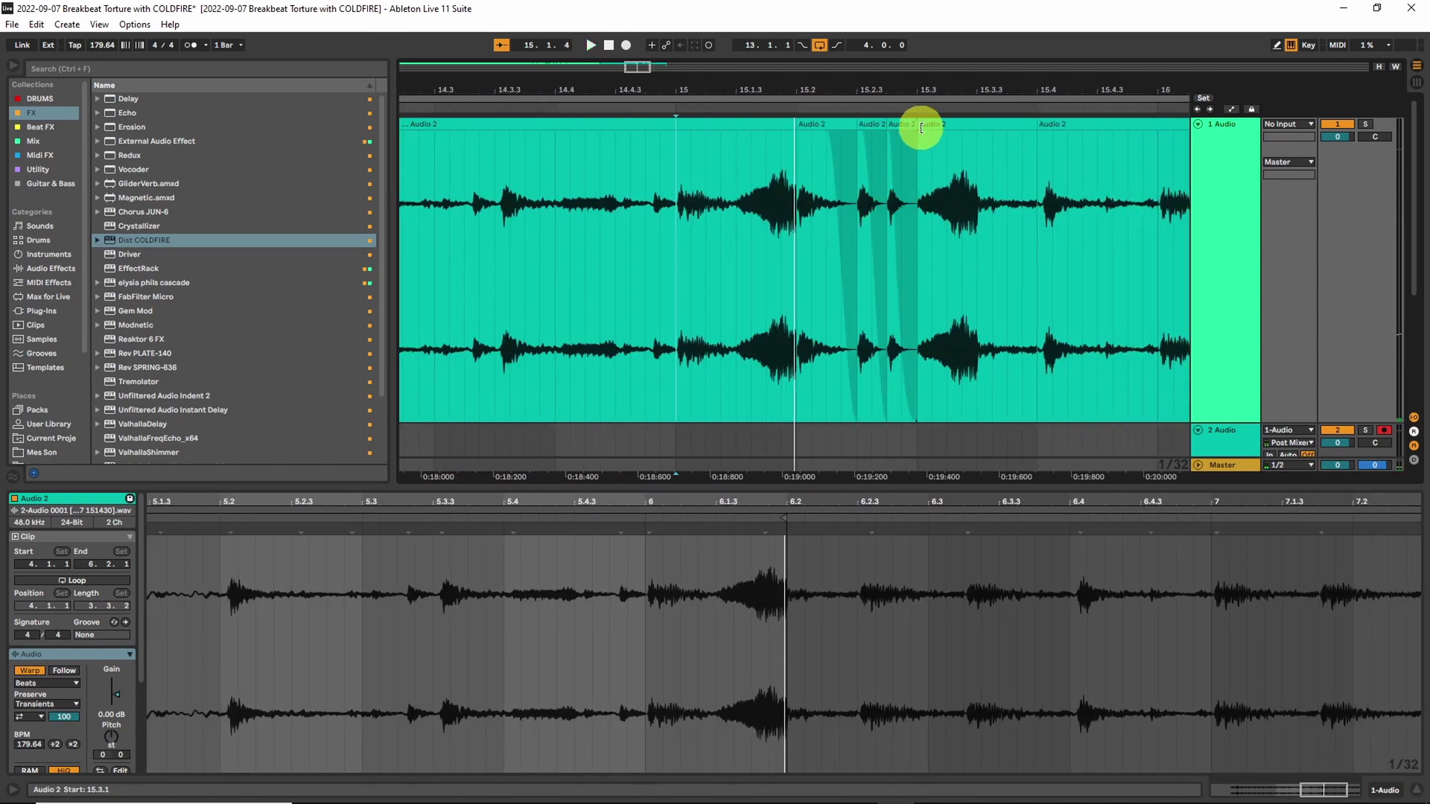
- Repeat the short faded hits from 15.3.1 up to 15.4.1 and play the edit
left_click_drag(921, 134, 971, 123)
key("space")
key("space")
left_click(889, 145)
left_click(922, 122)
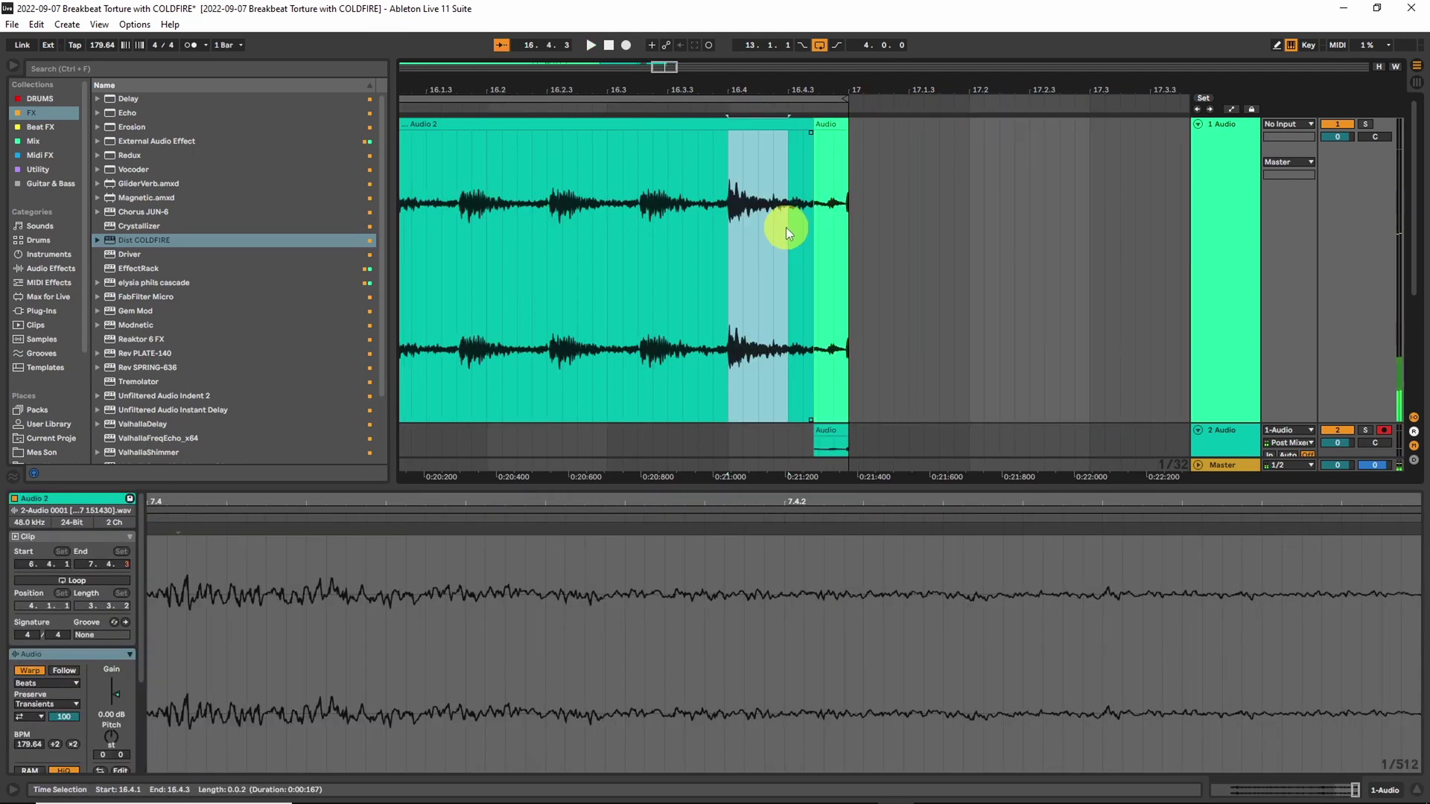
- Copy the hit between 16.4.1 and 16.4.3 and place the copy at 15.4.1
left_click_drag(658, 66, 645, 60)
left_click(449, 167)
key("space")
left_click_drag(533, 211, 695, 204)
key("ctrl+e")
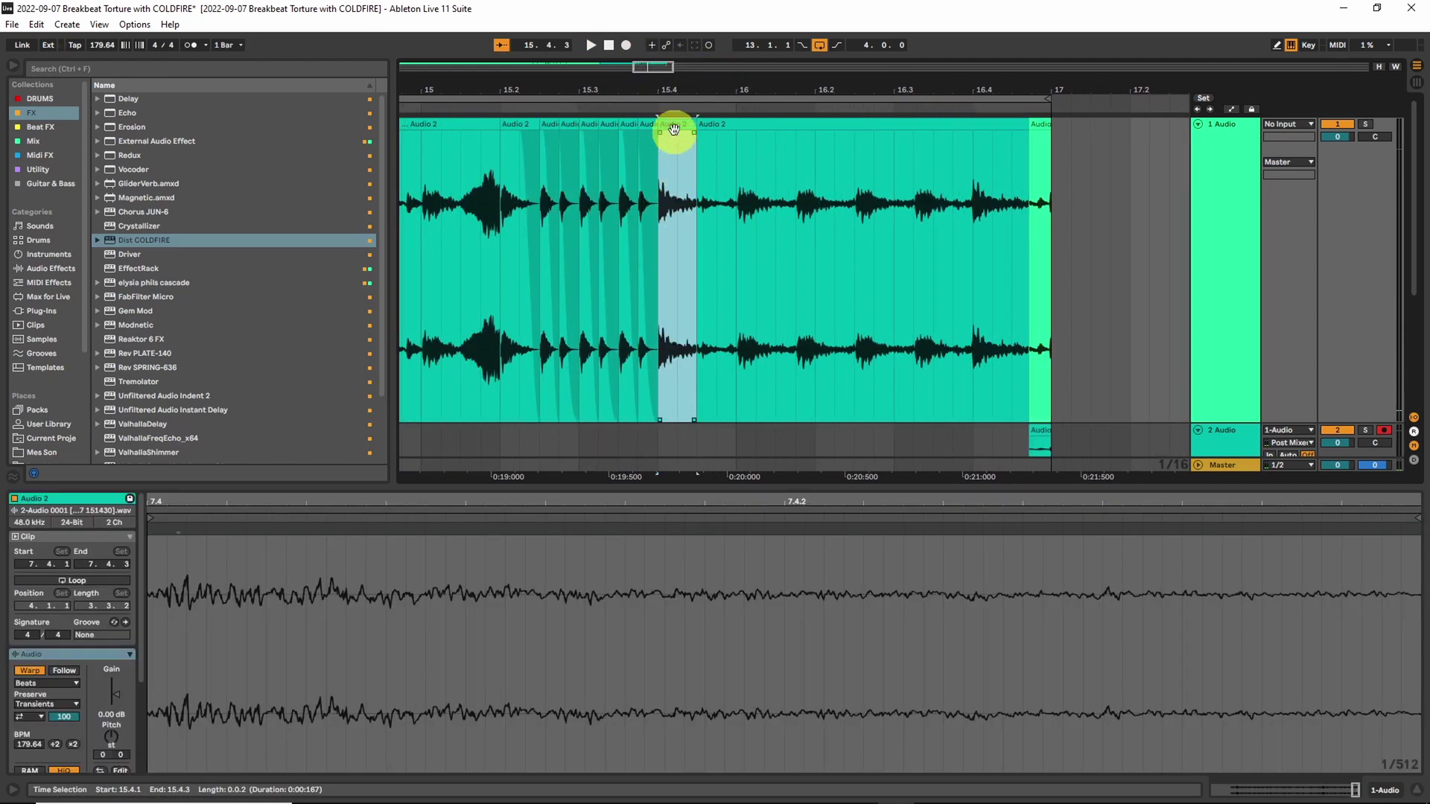
- Turn off warping for the clip at 15.4.1, duplicate it to 15.4.3 and lower the copy's pitch
left_click(26, 673)
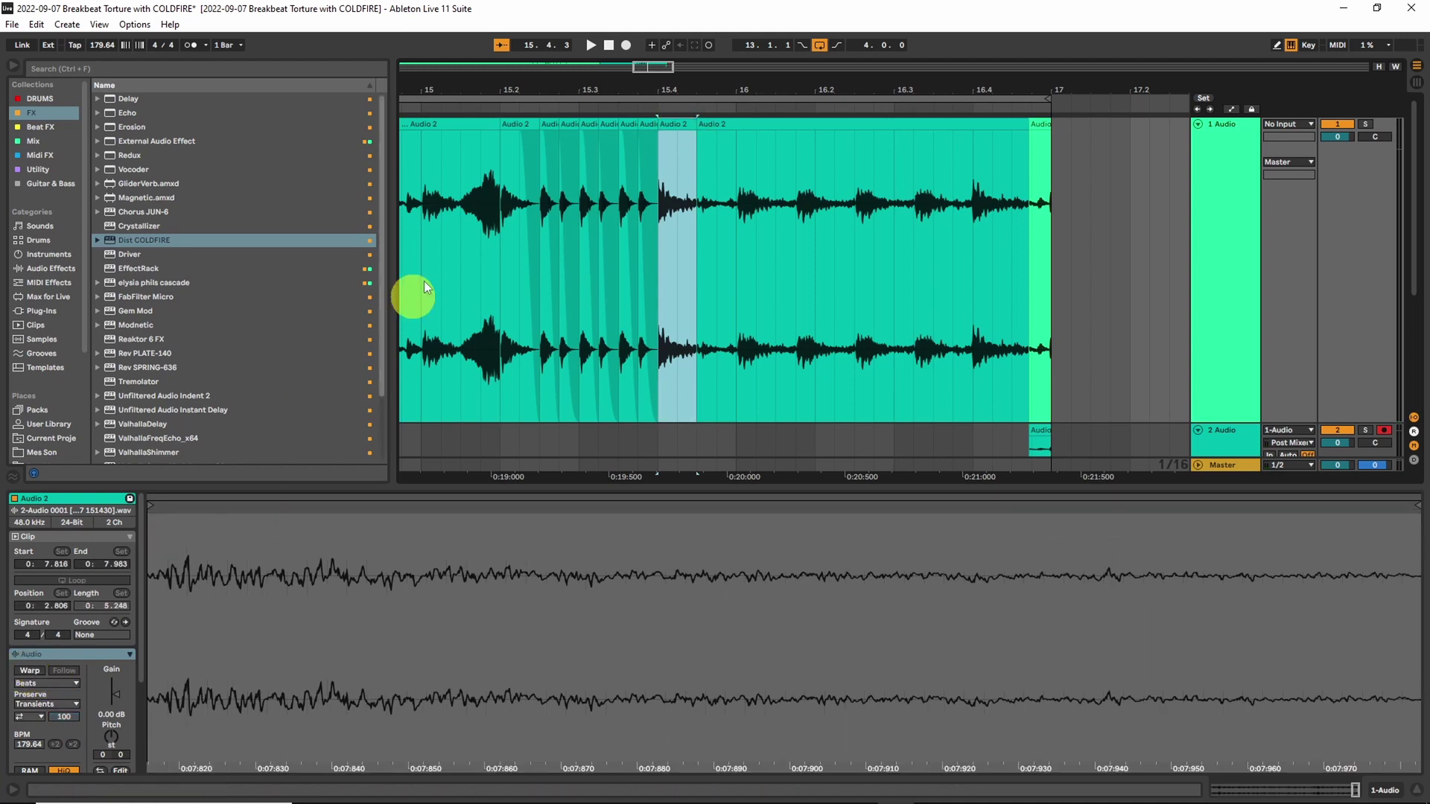
key("ctrl+d")
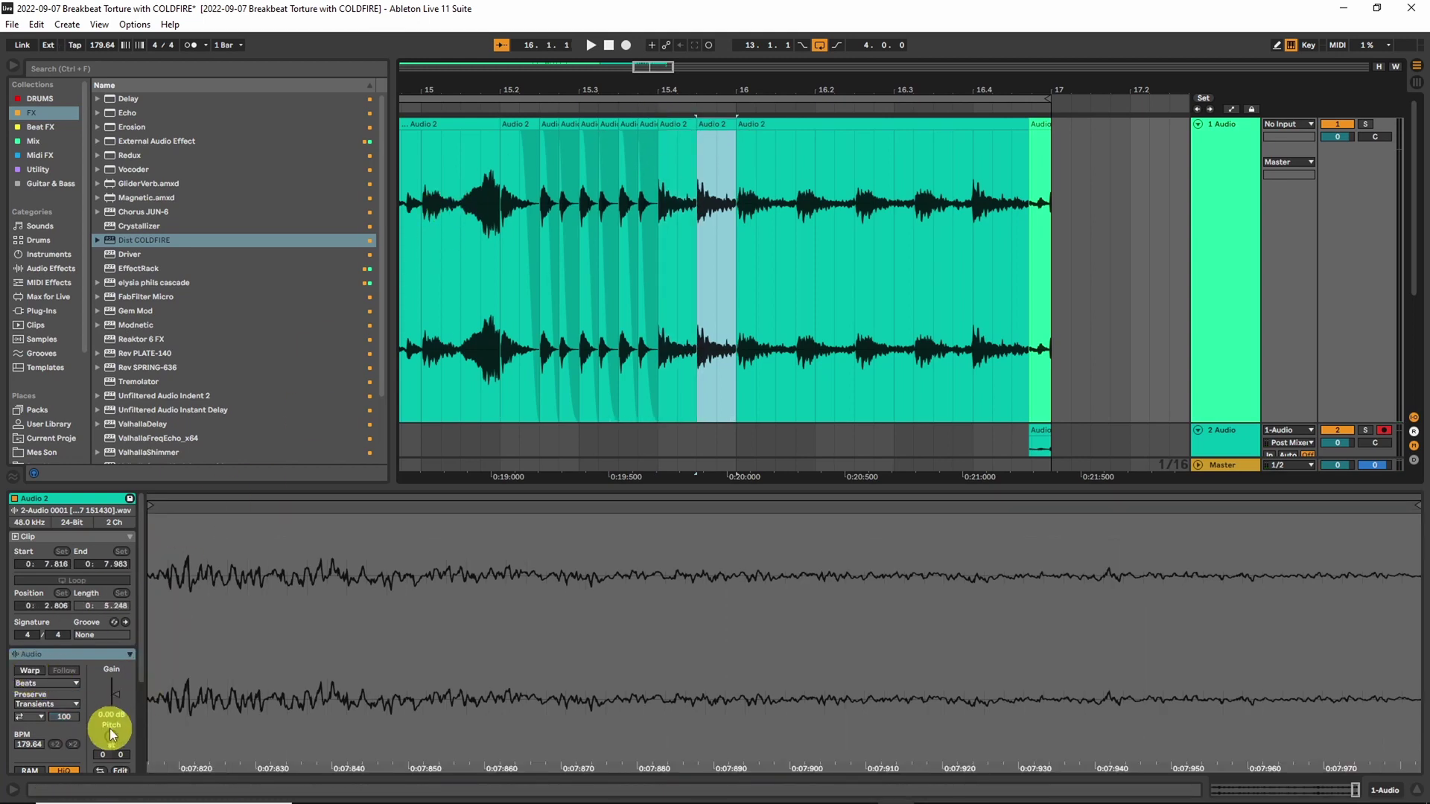
key("Down")
scroll(693, 173, "up", 1)
left_click(713, 123)
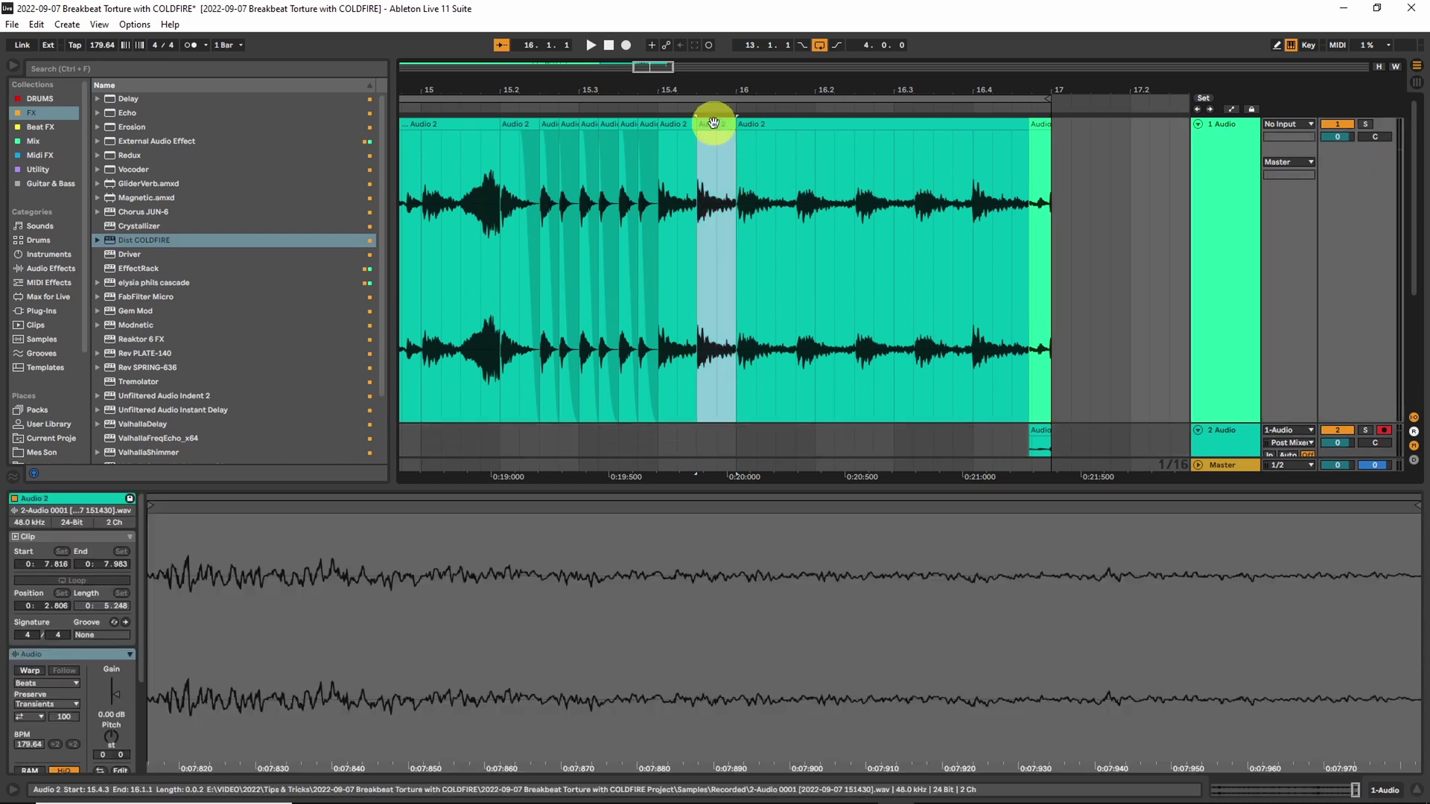
left_click_drag(111, 734, 111, 743)
- Duplicate the two clips at 15.4.1 and 15.4.3 to 16.1.1, transposing the copies down 2 semitones
left_click(675, 123)
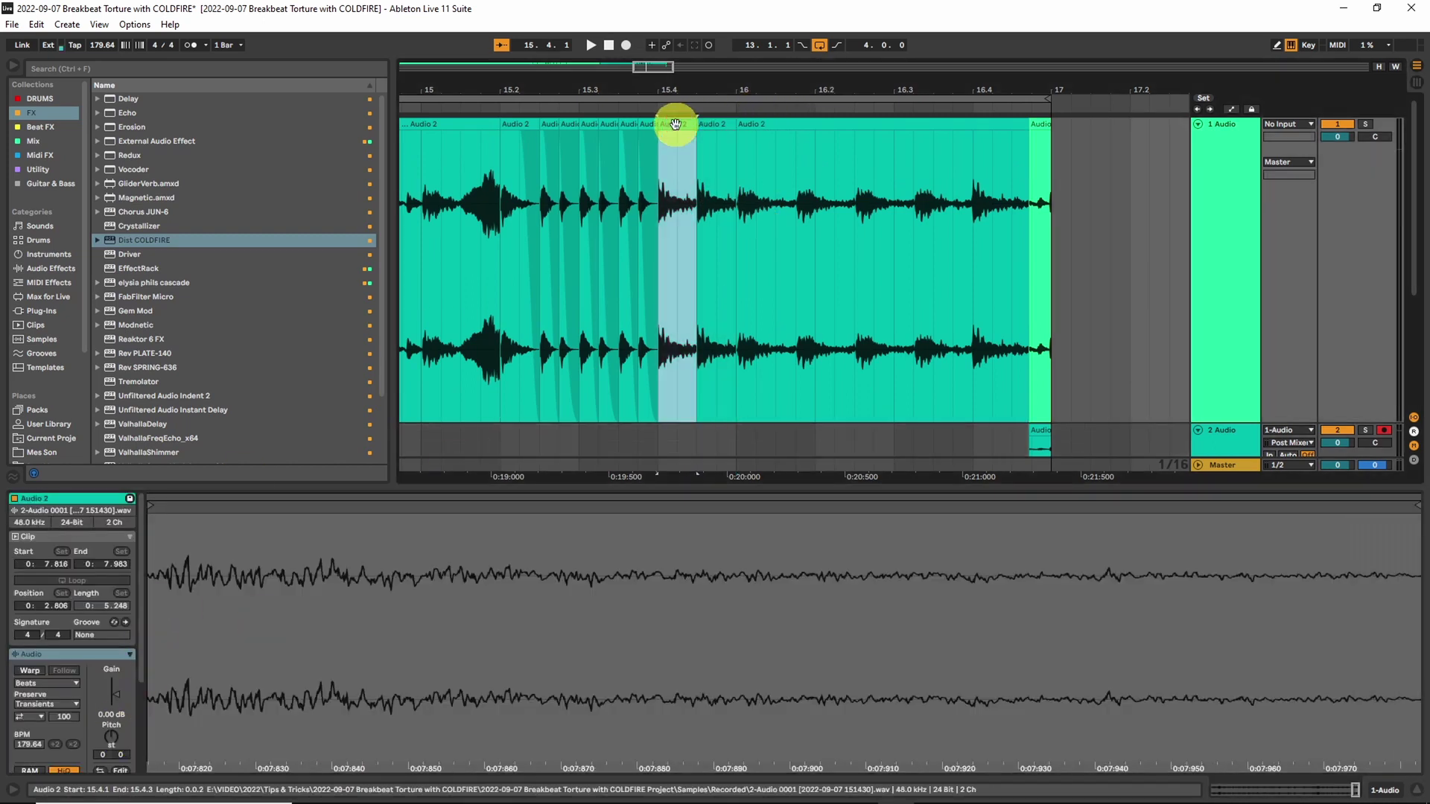
left_click(704, 124, "shift")
key("ctrl+d")
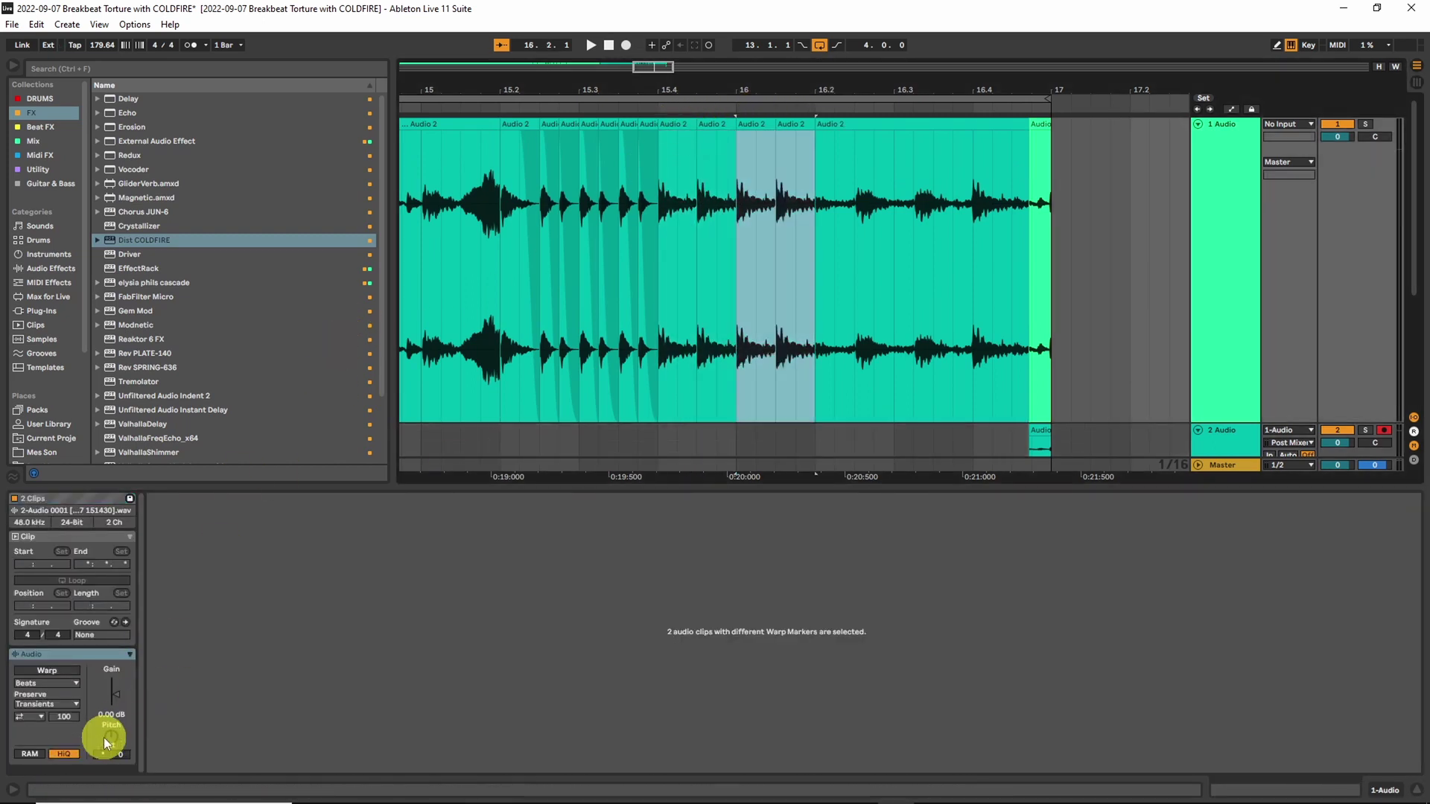
left_click(786, 125)
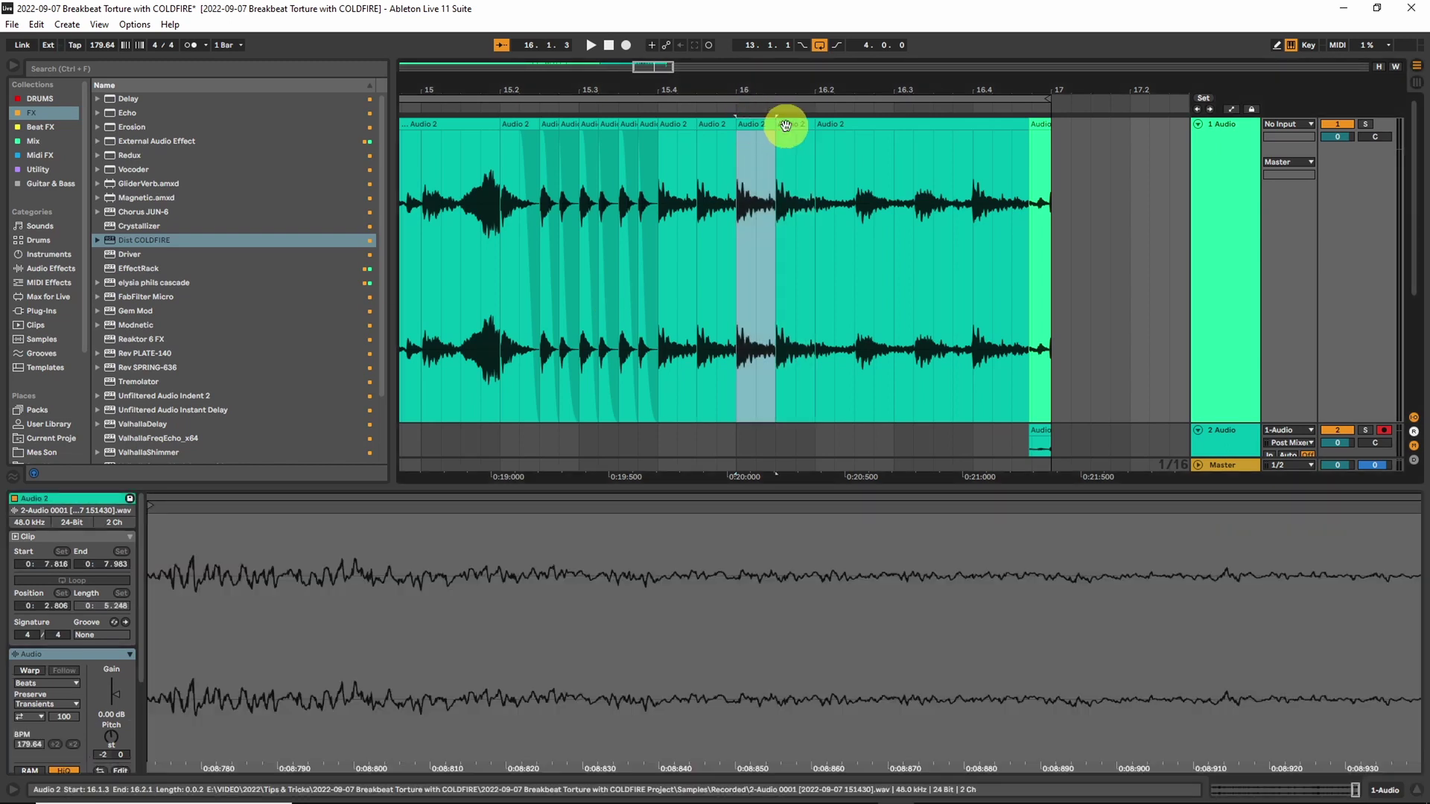
- Duplicate the four clips between 15.4.1 and 16.2.1 to 16.2.1, lower the copies' pitch and play the run
left_click(676, 124)
left_click(783, 125, "shift")
key("ctrl+d")
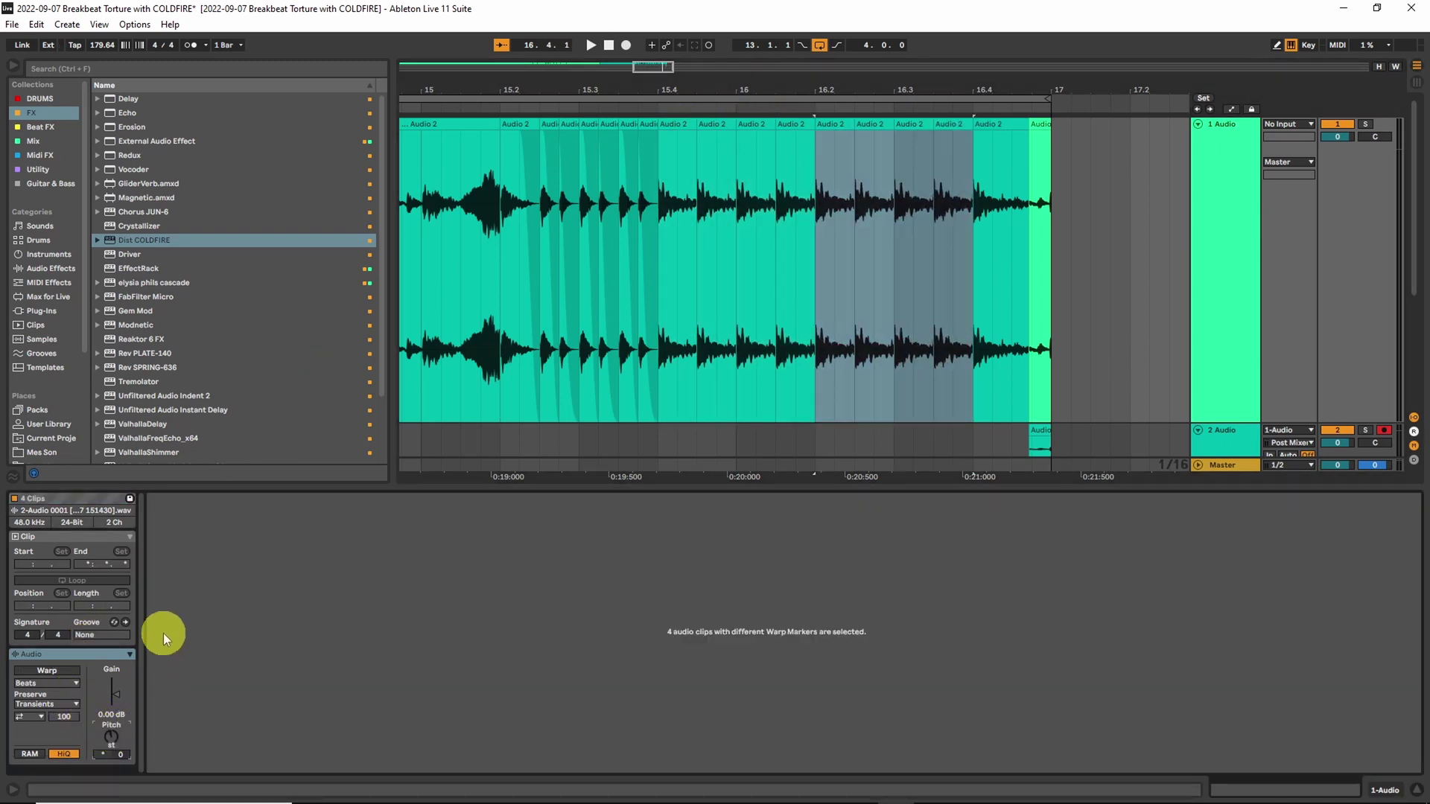
left_click(677, 119)
scroll(655, 123, "left", 2)
scroll(655, 123, "right", 6)
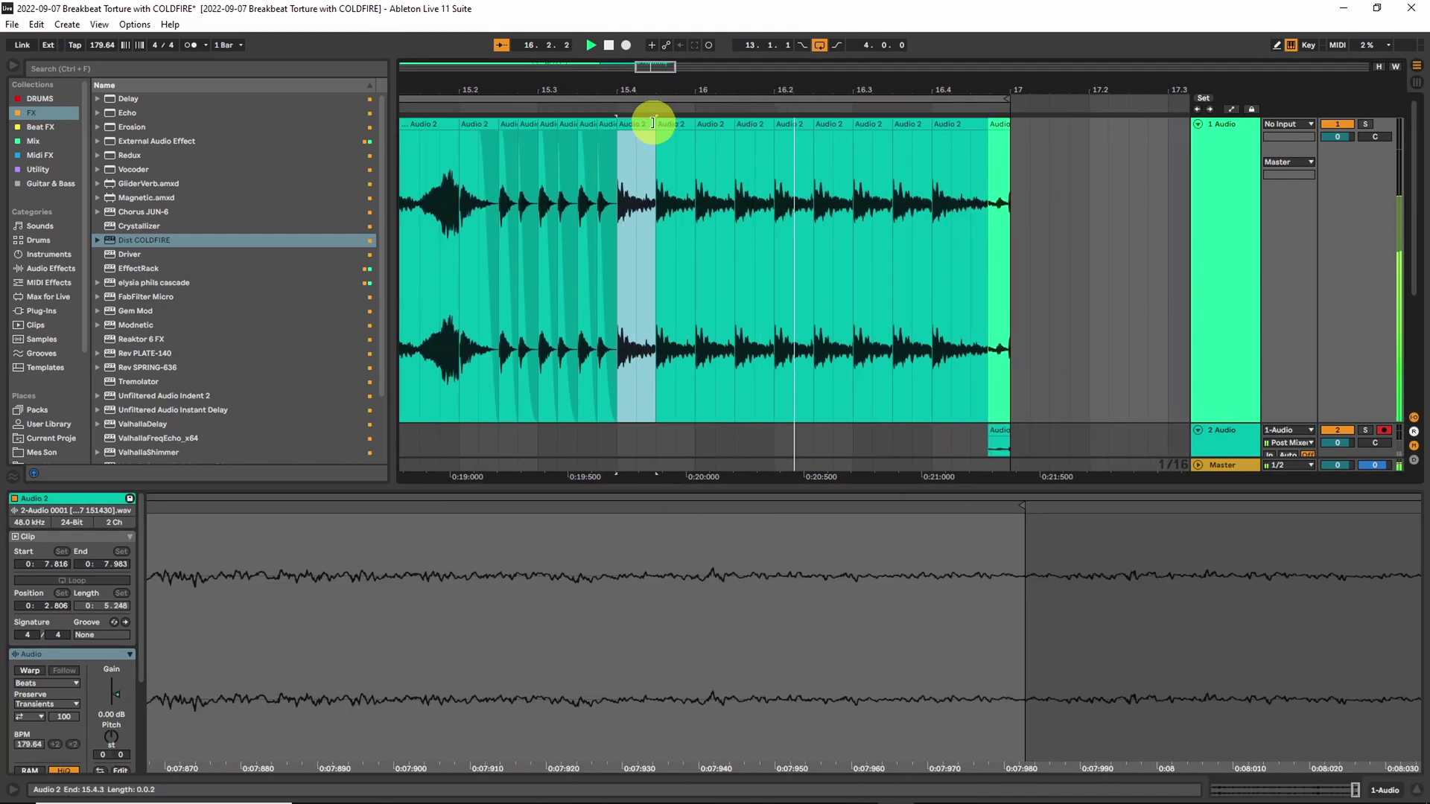
- Copy the first sixteenth of the last pitched clip to 16.4.1 and set the slice's pitch to -6 semitones
left_click(799, 223)
left_click_drag(800, 224, 814, 224)
key("ctrl+e")
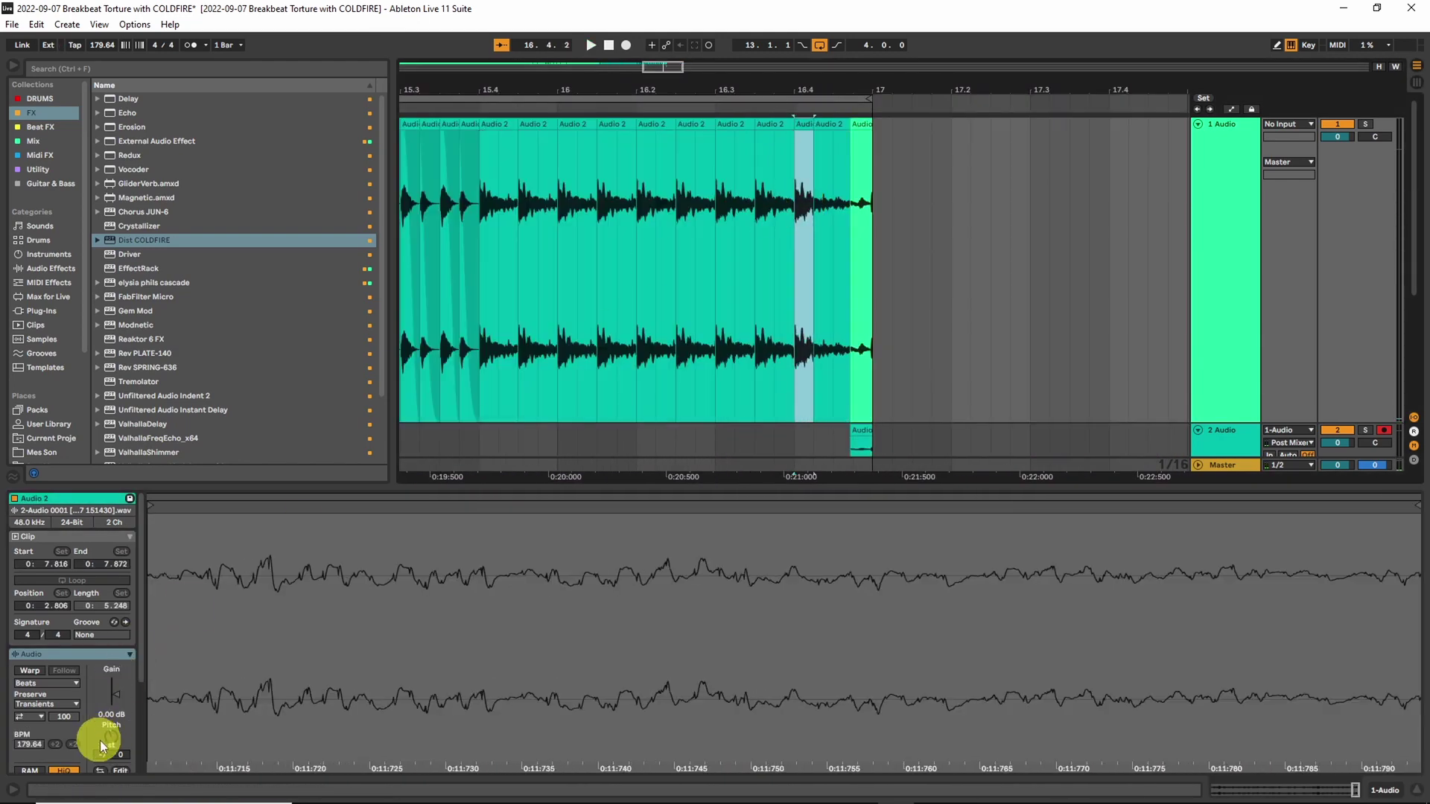
left_click_drag(110, 739, 110, 733)
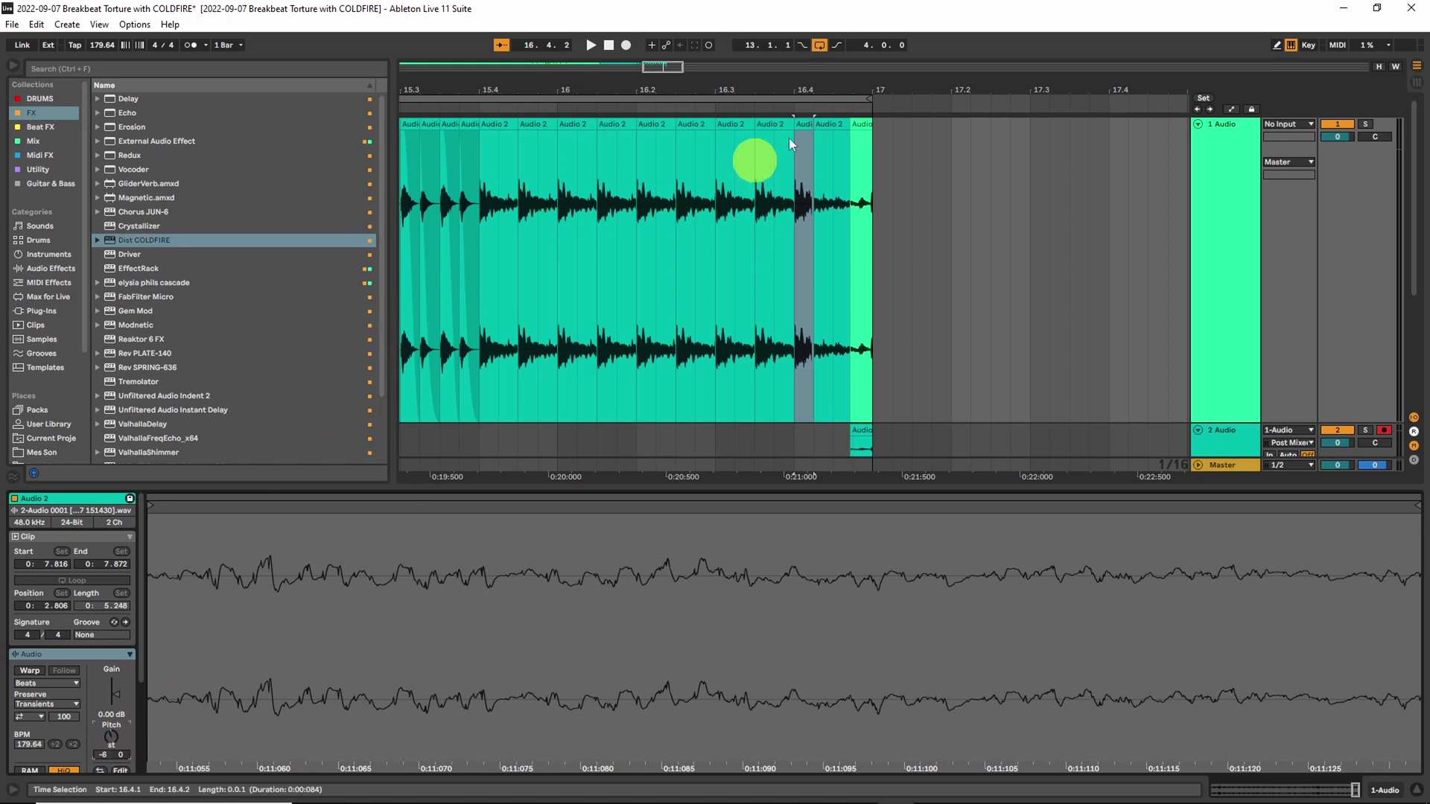
- Duplicate the sixteenth-note slice to 16.4.2, 16.4.3 and 16.4.4, setting the copies' pitches to -5, -4 and -3 semitones
left_click(804, 124)
key("ctrl+d")
left_click(114, 739)
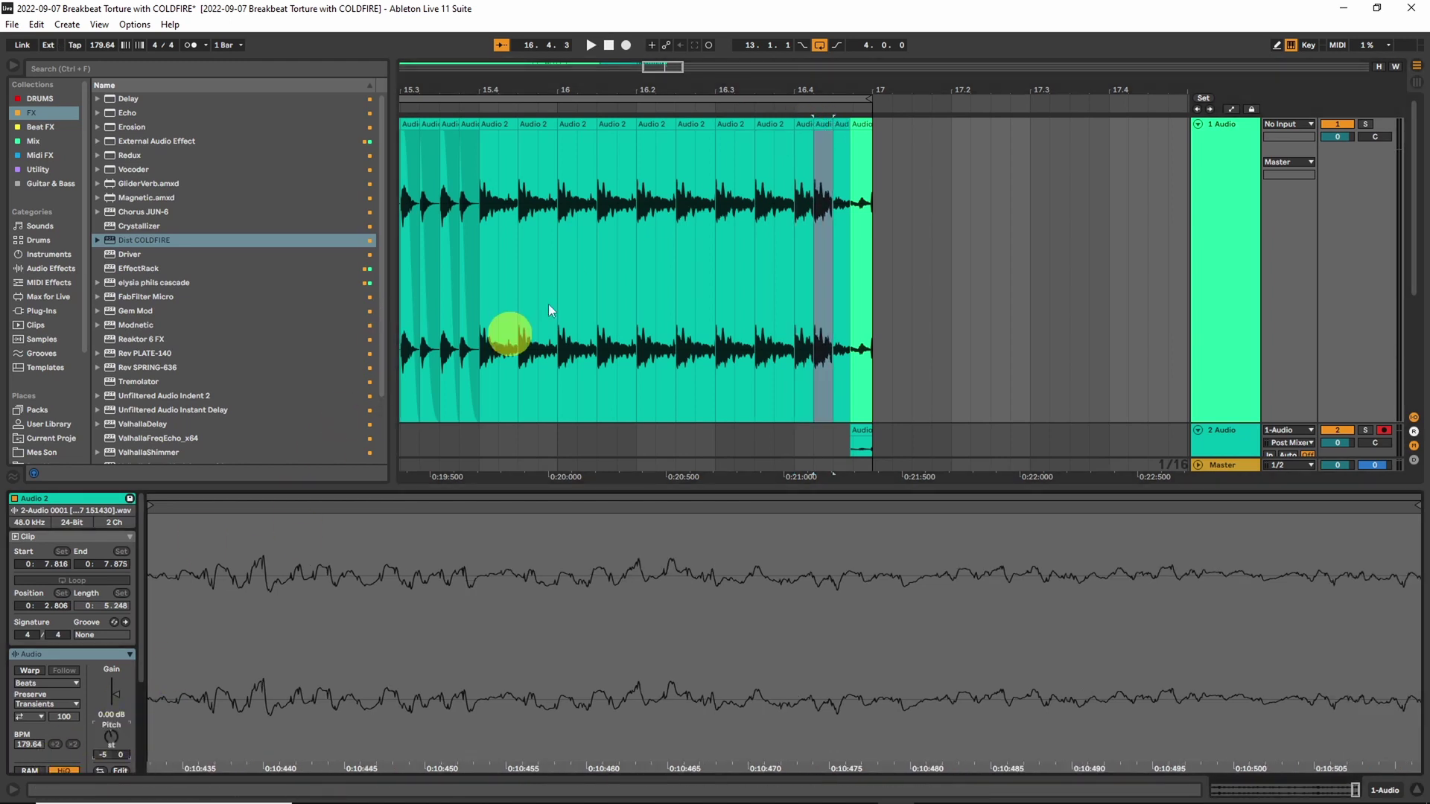
left_click(830, 124)
key("Right")
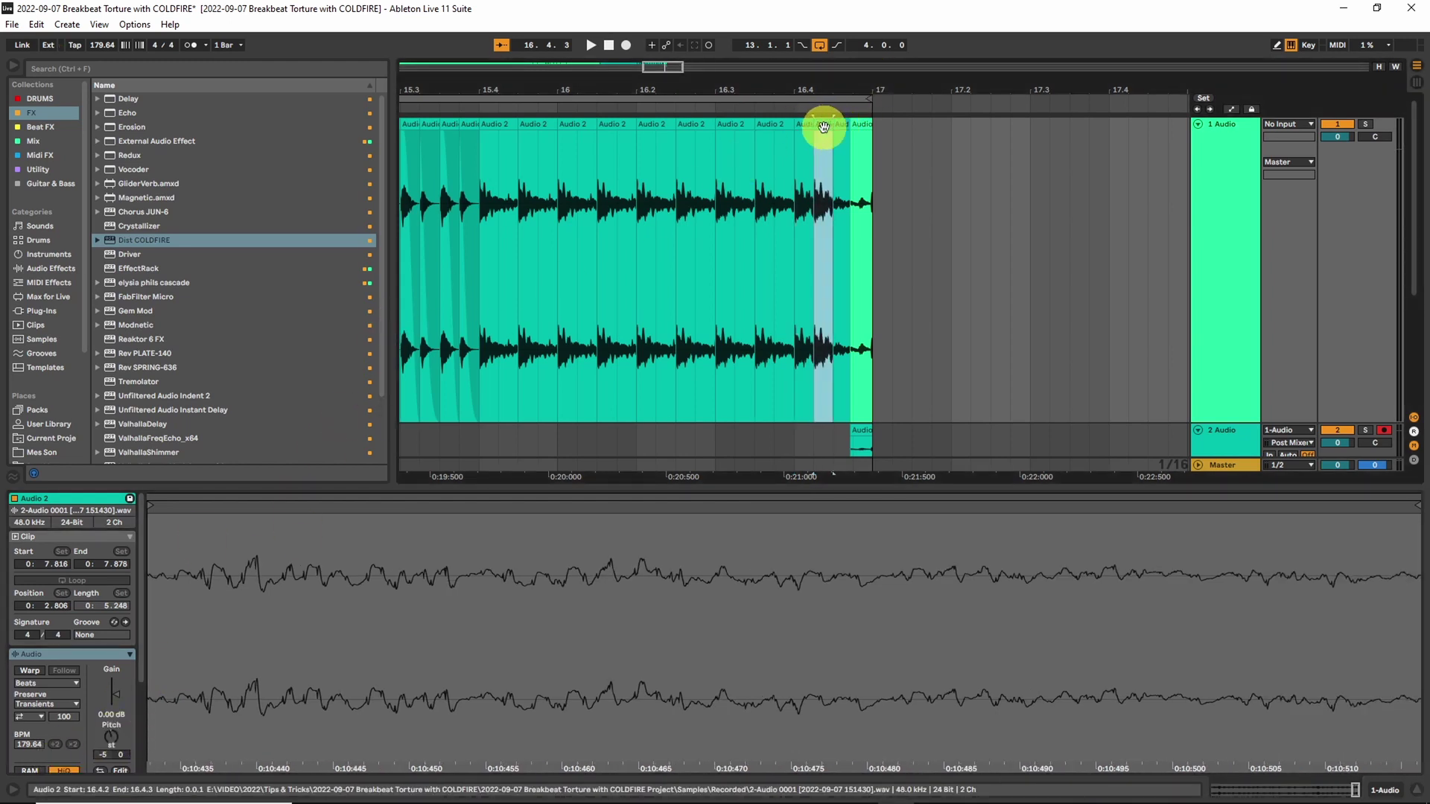
key("ctrl+e")
left_click(113, 736)
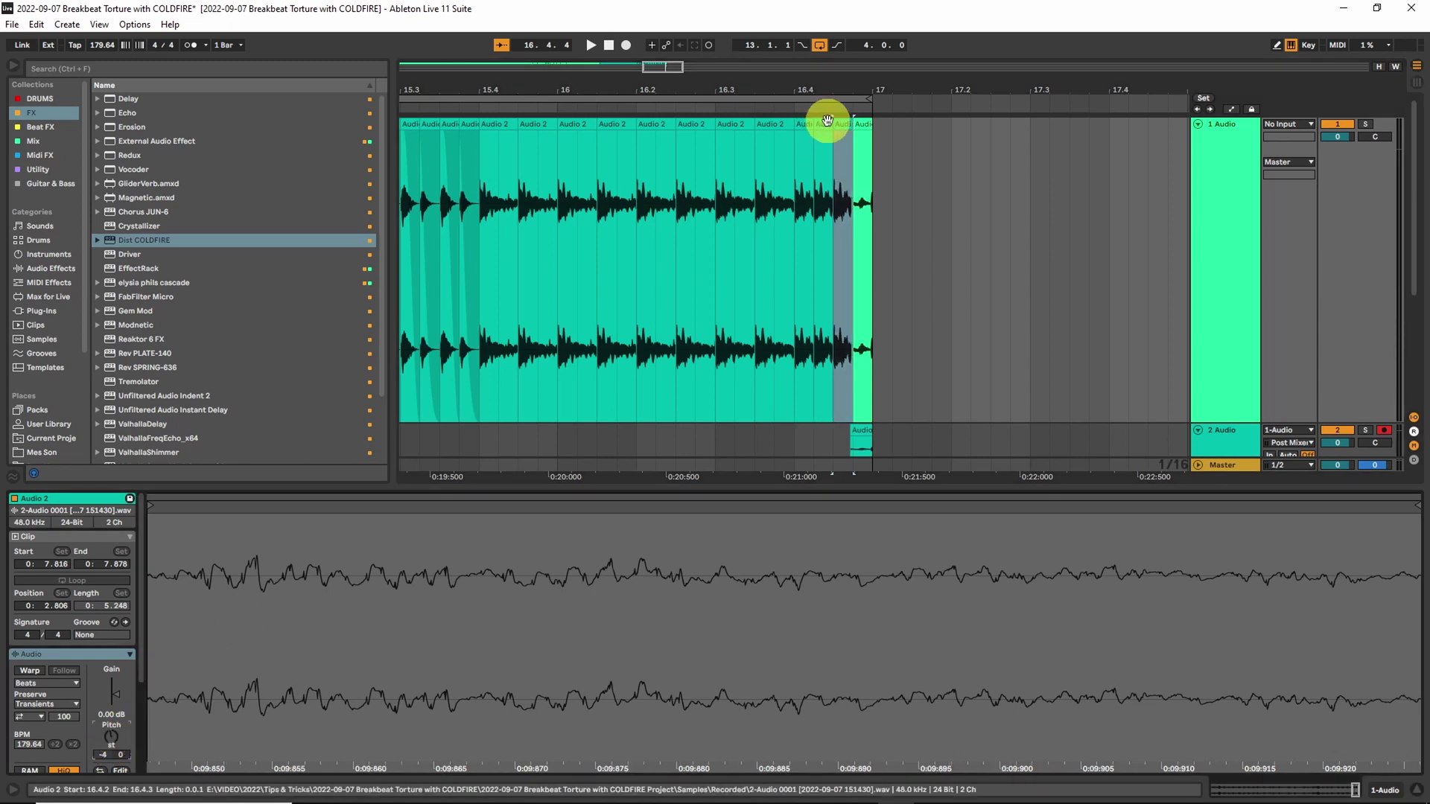
left_click(856, 124)
key("ctrl+d")
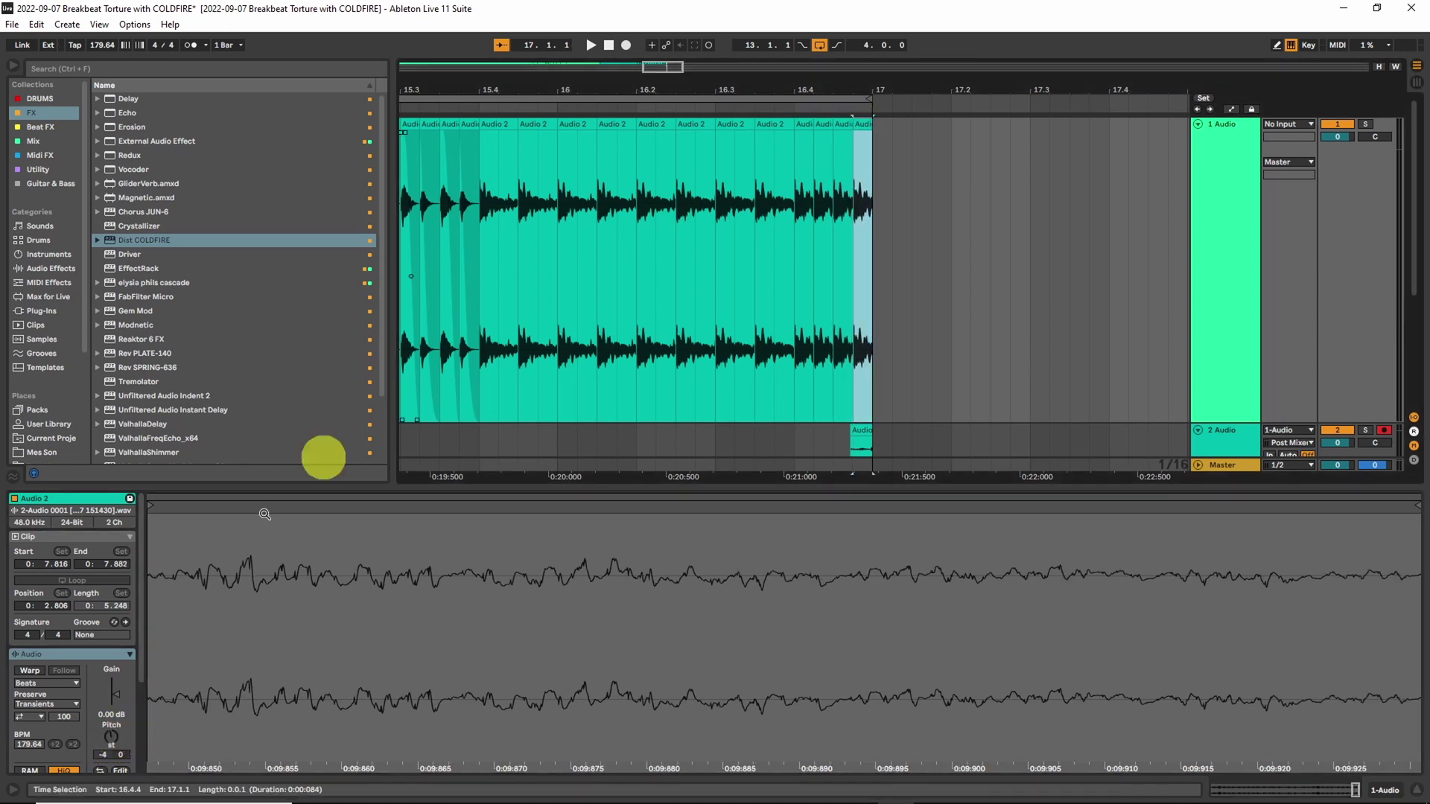
left_click(116, 739)
key("Up")
- Play back the edited breakbeat from bar 13 and review the whole arrangement
left_click(1008, 19)
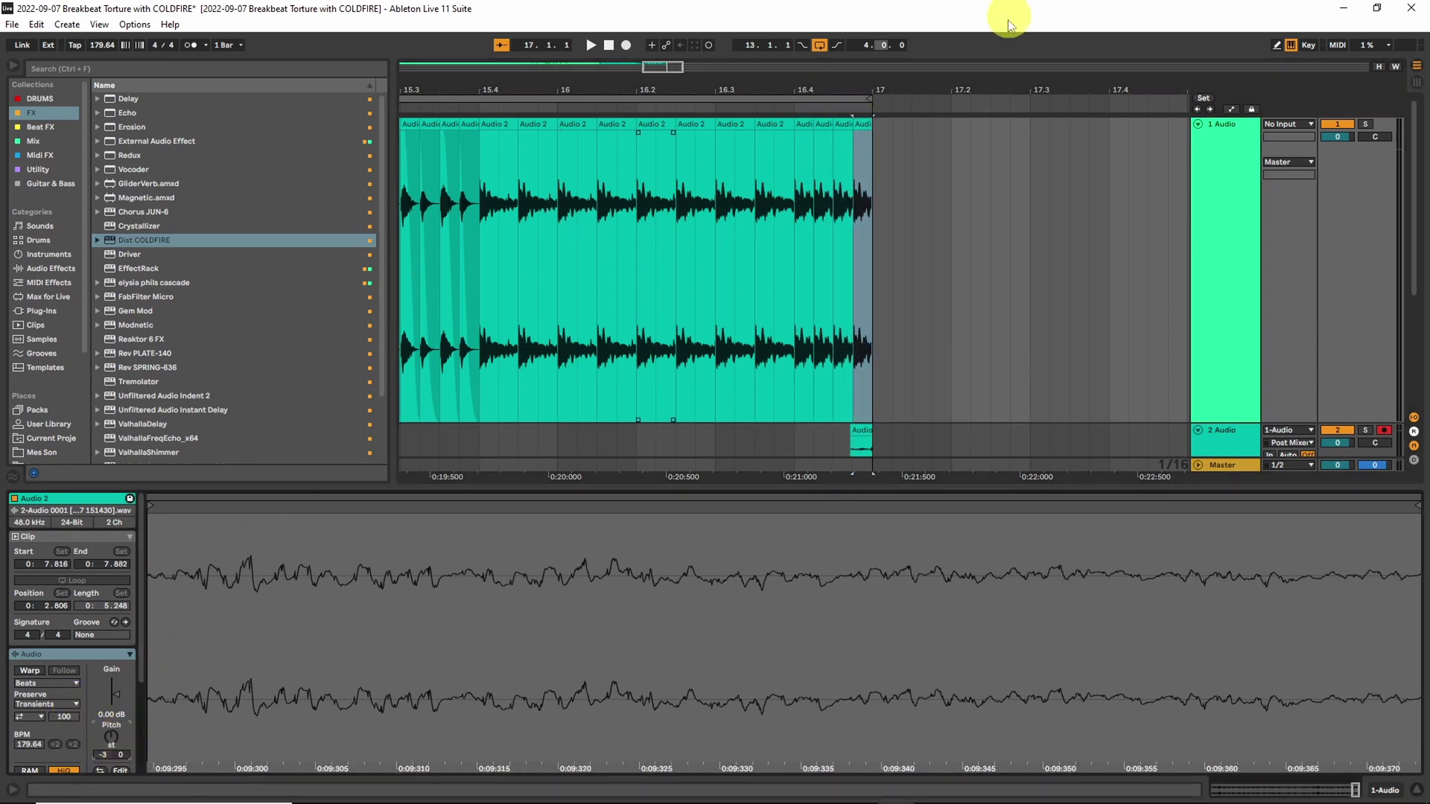
left_click(763, 183)
key("space")
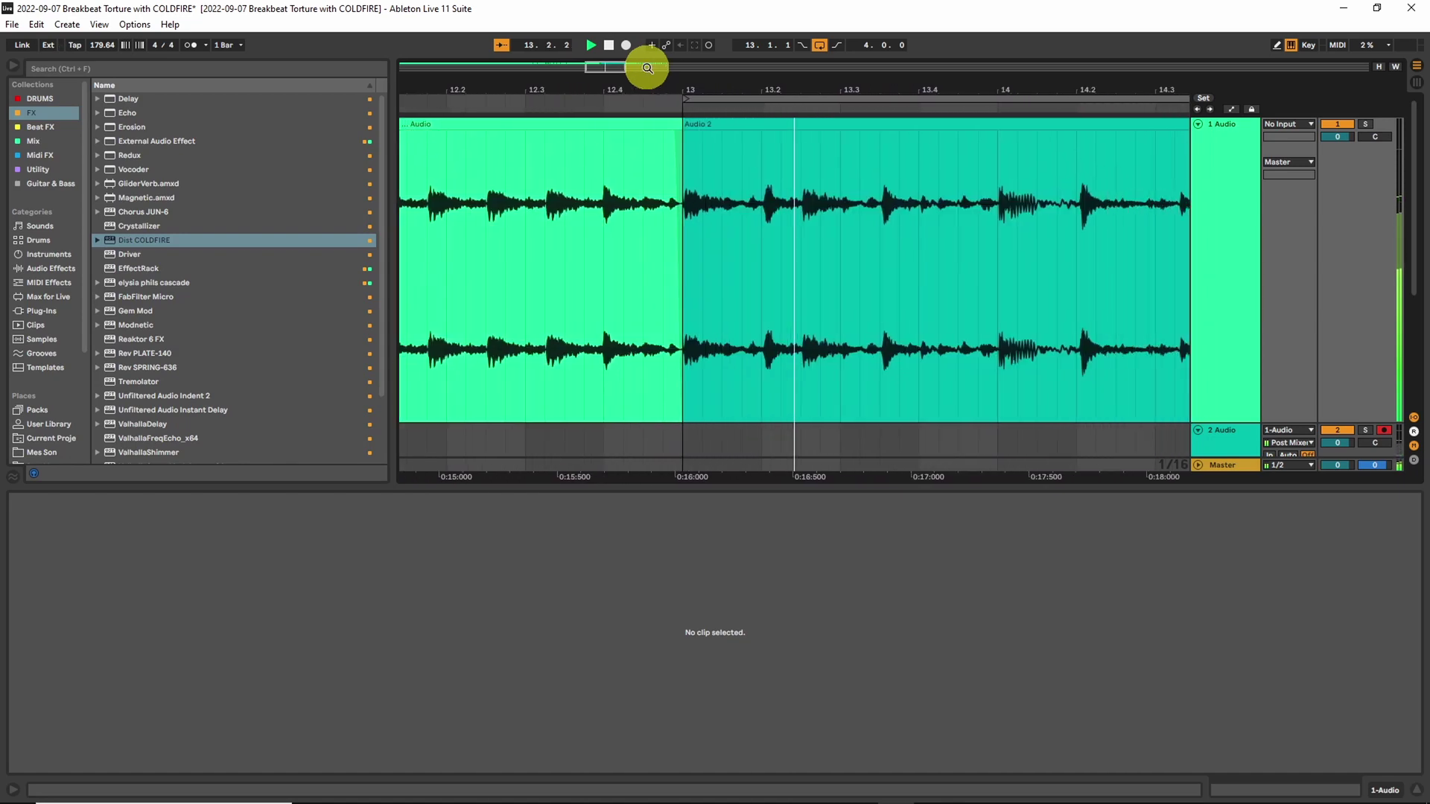
left_click_drag(647, 68, 649, 65)
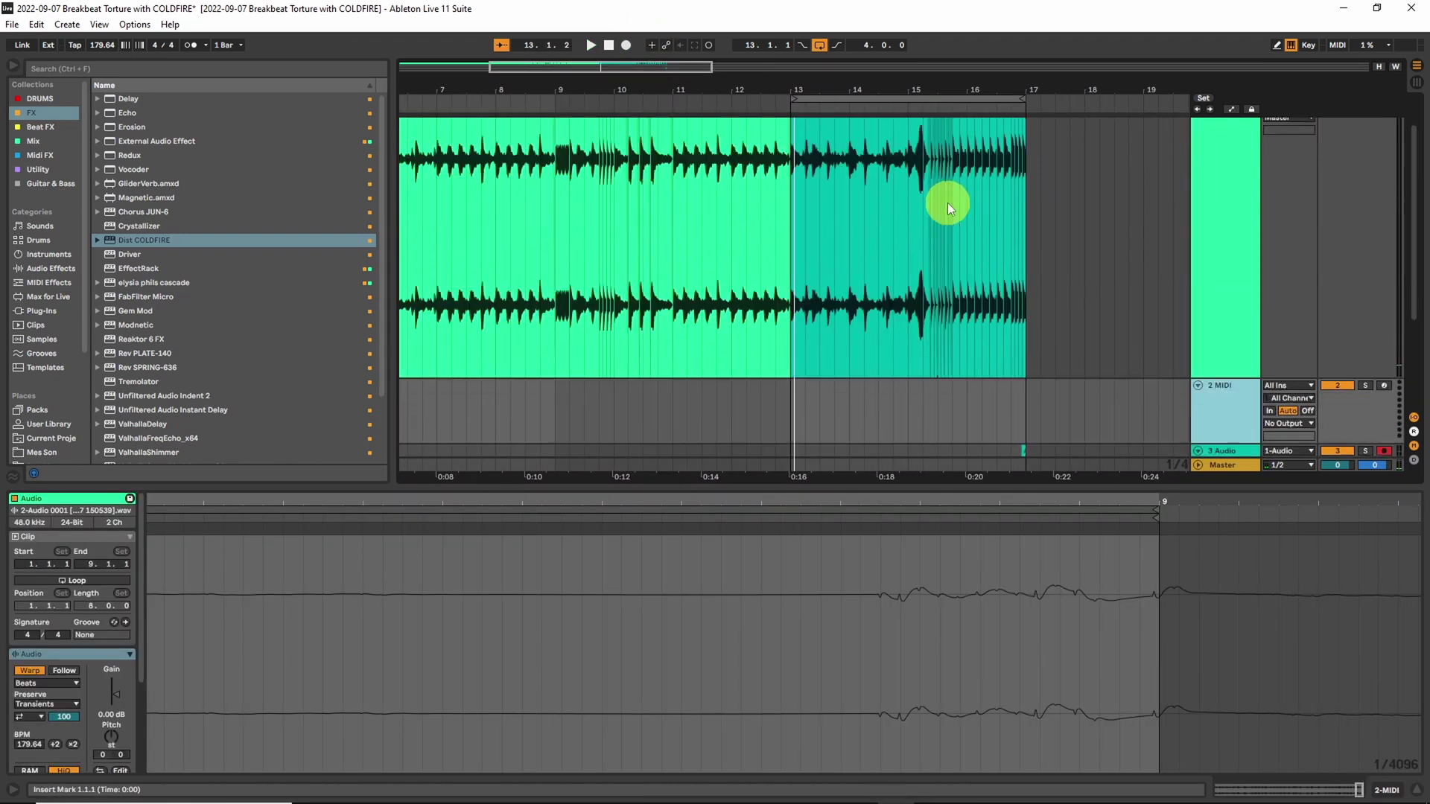
scroll(947, 202, "up", 1)
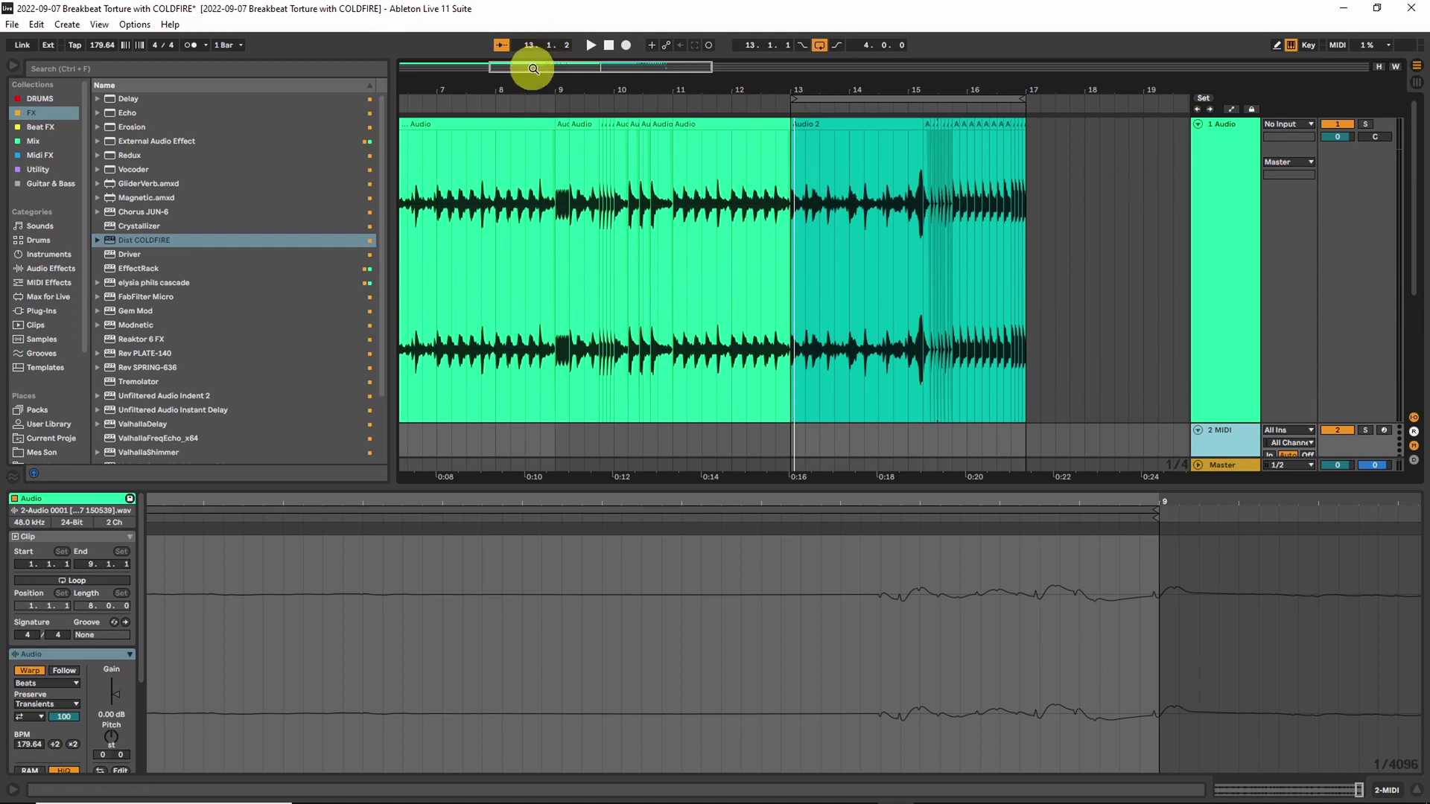
left_click_drag(533, 69, 526, 58)
- Browse the Mes Son samples to the Amen Warfare folder within Drum Sounds & Loops and Amen
left_click(40, 452)
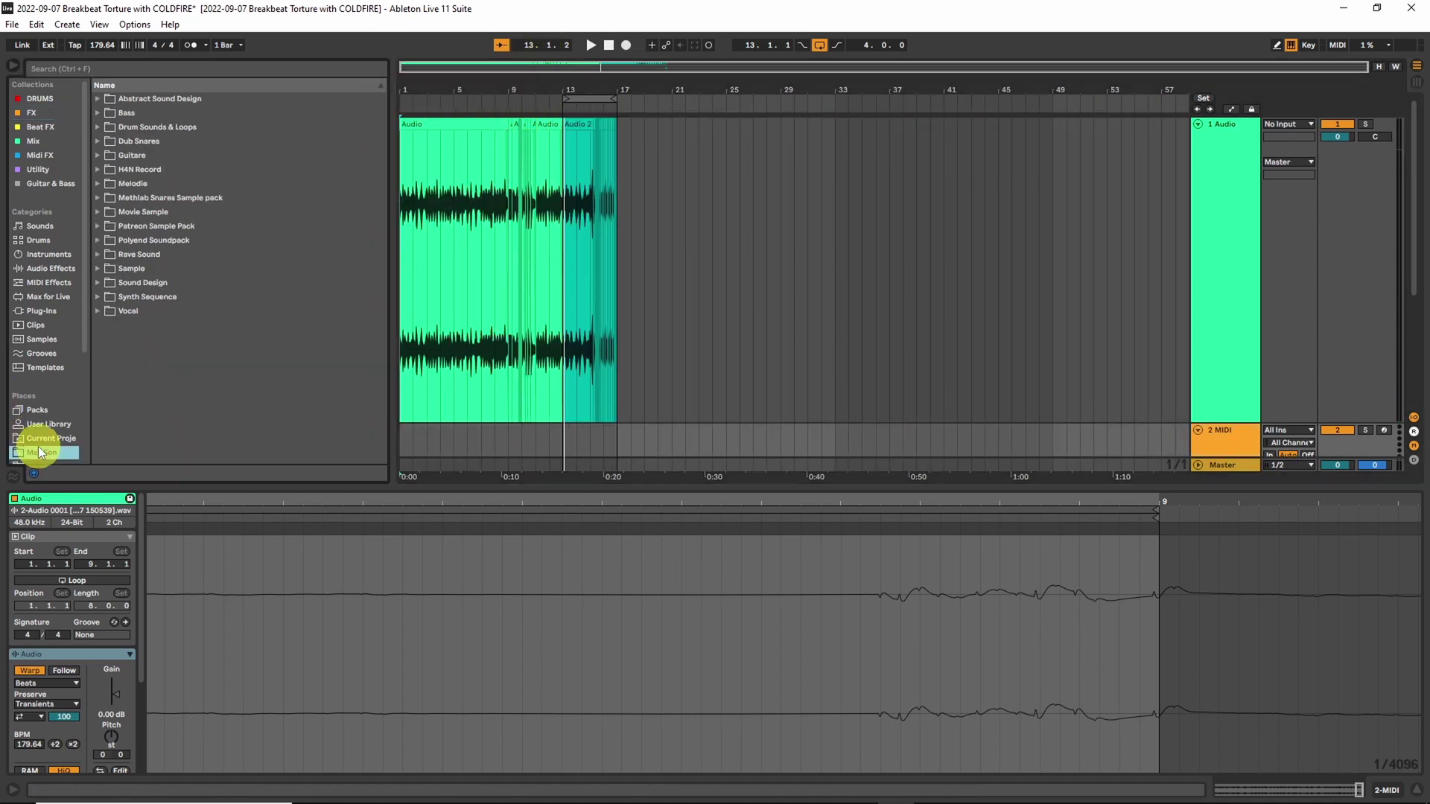
left_click(102, 128)
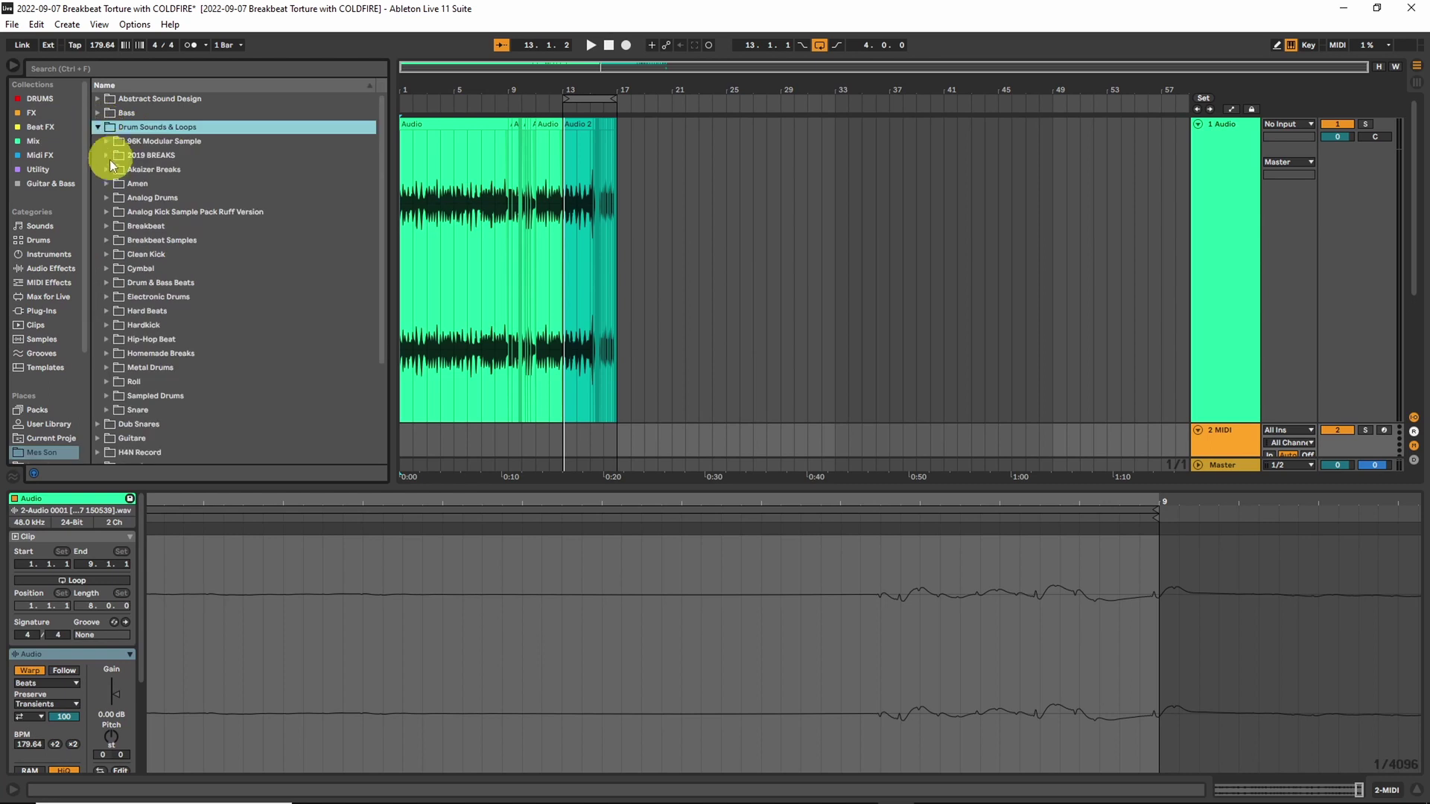
left_click(108, 185)
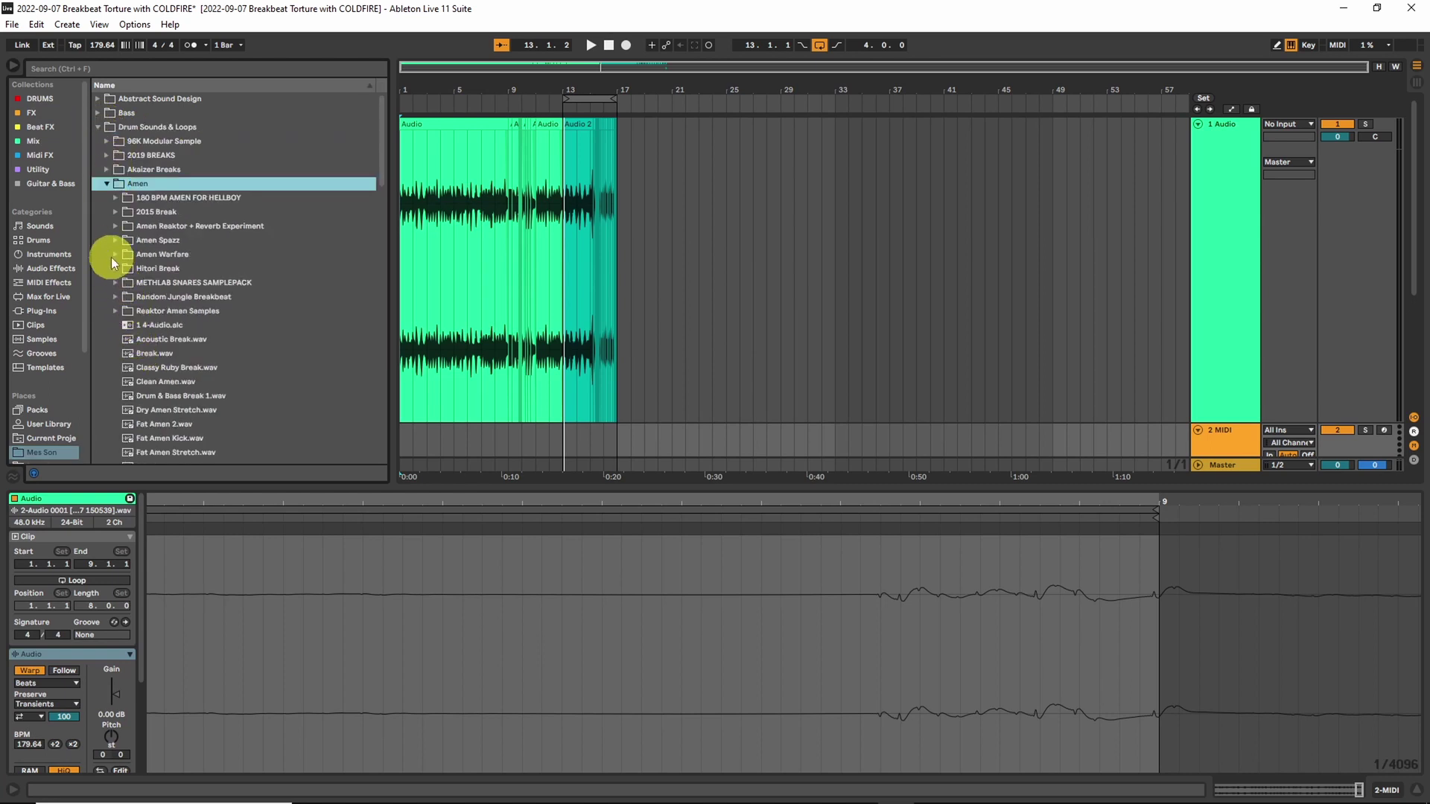
left_click(117, 240)
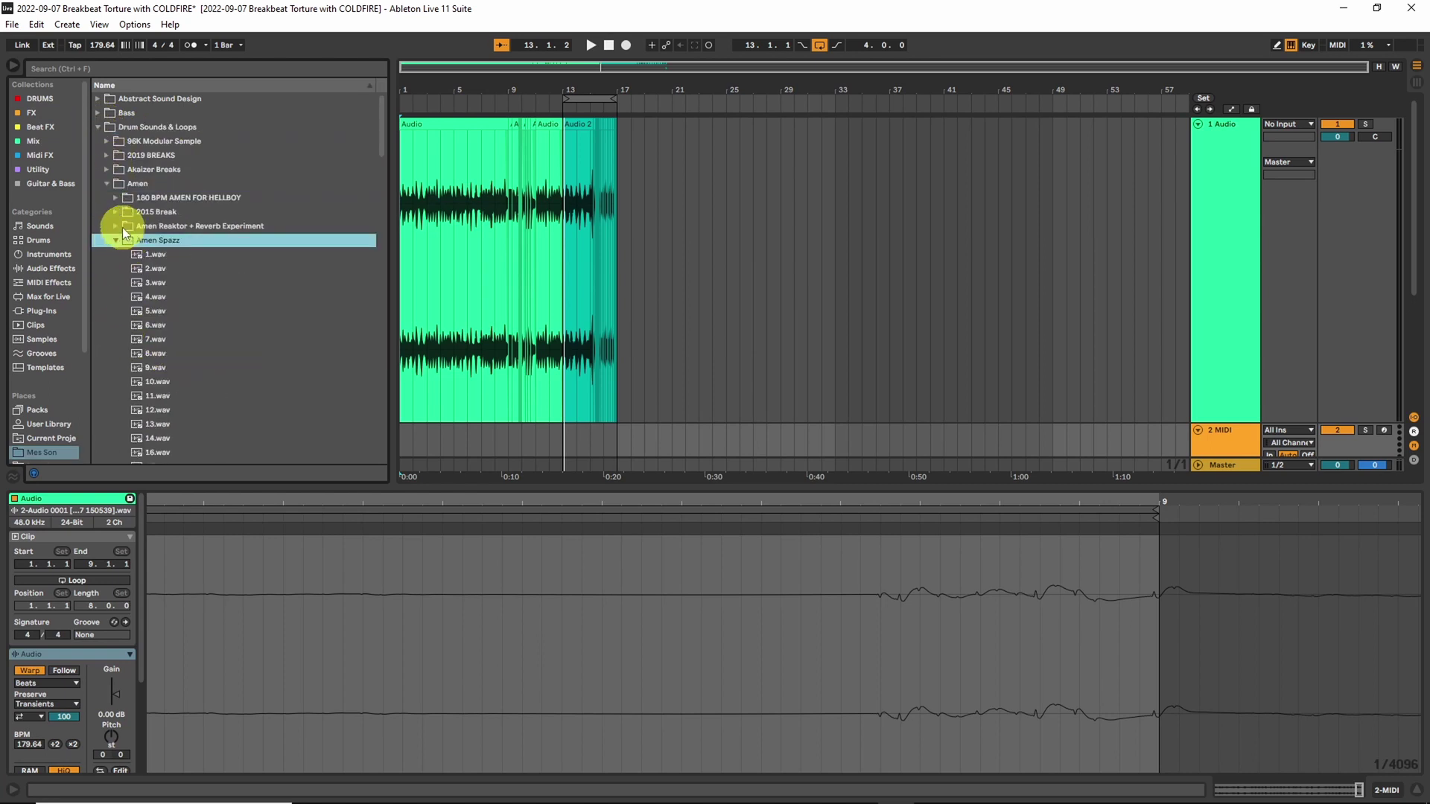
left_click(116, 240)
left_click(116, 255)
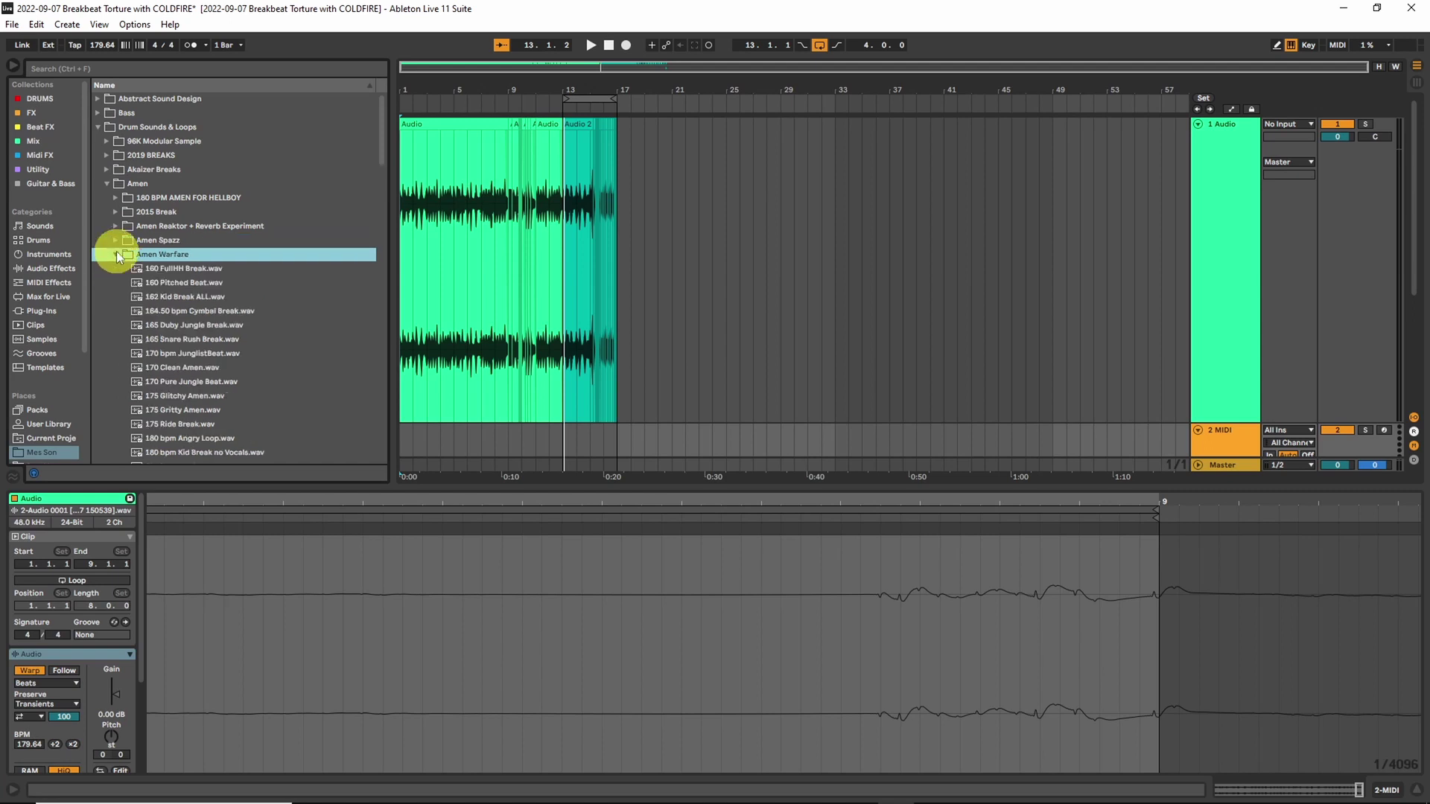
- Audition the Amen loops and place 180 Classic Amen.wav on track 1 Audio at bar 33
left_click(190, 422)
scroll(198, 440, "down", 2)
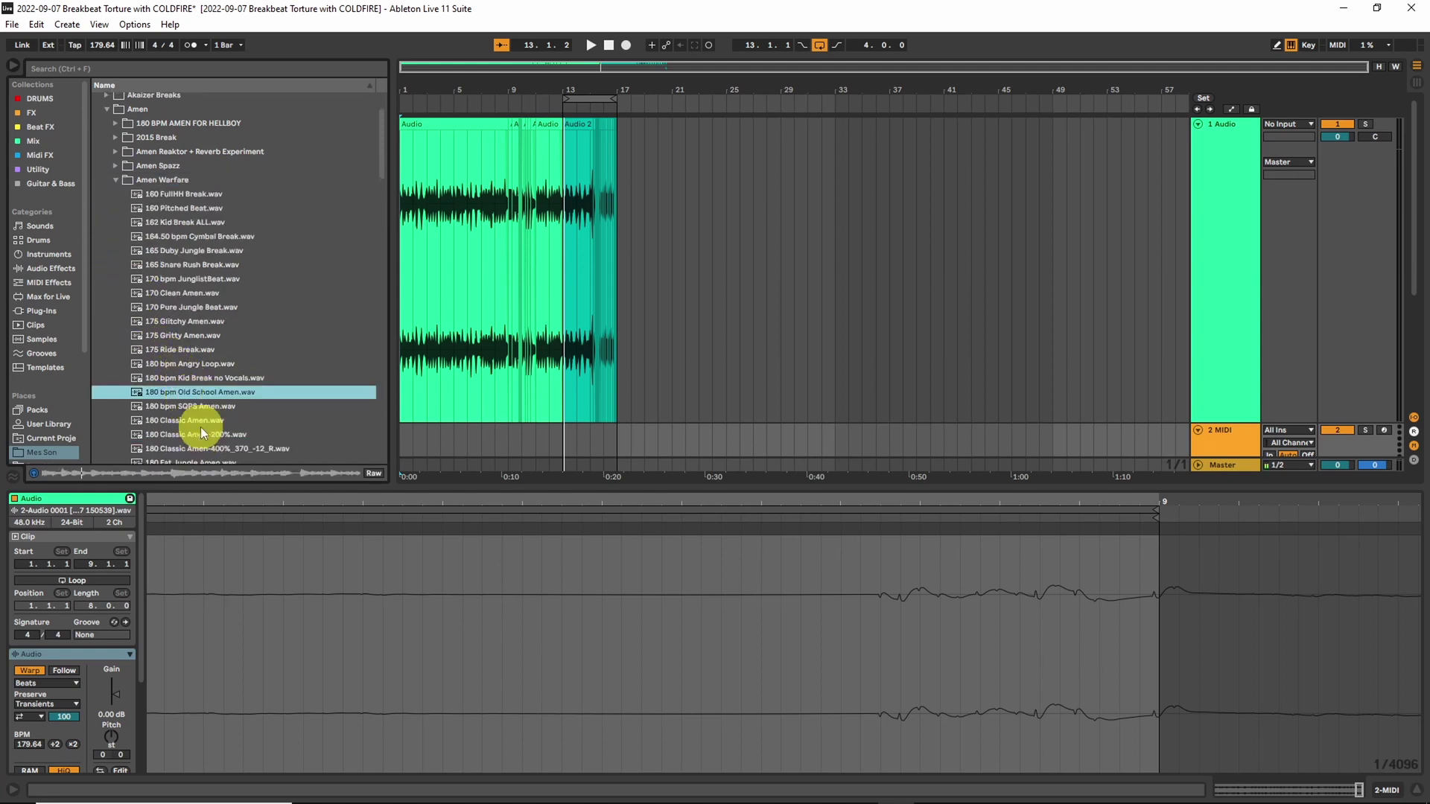
left_click(193, 406)
left_click_drag(160, 408, 837, 198)
- Insert a new audio track directly below track 1 Audio
left_click(1226, 189)
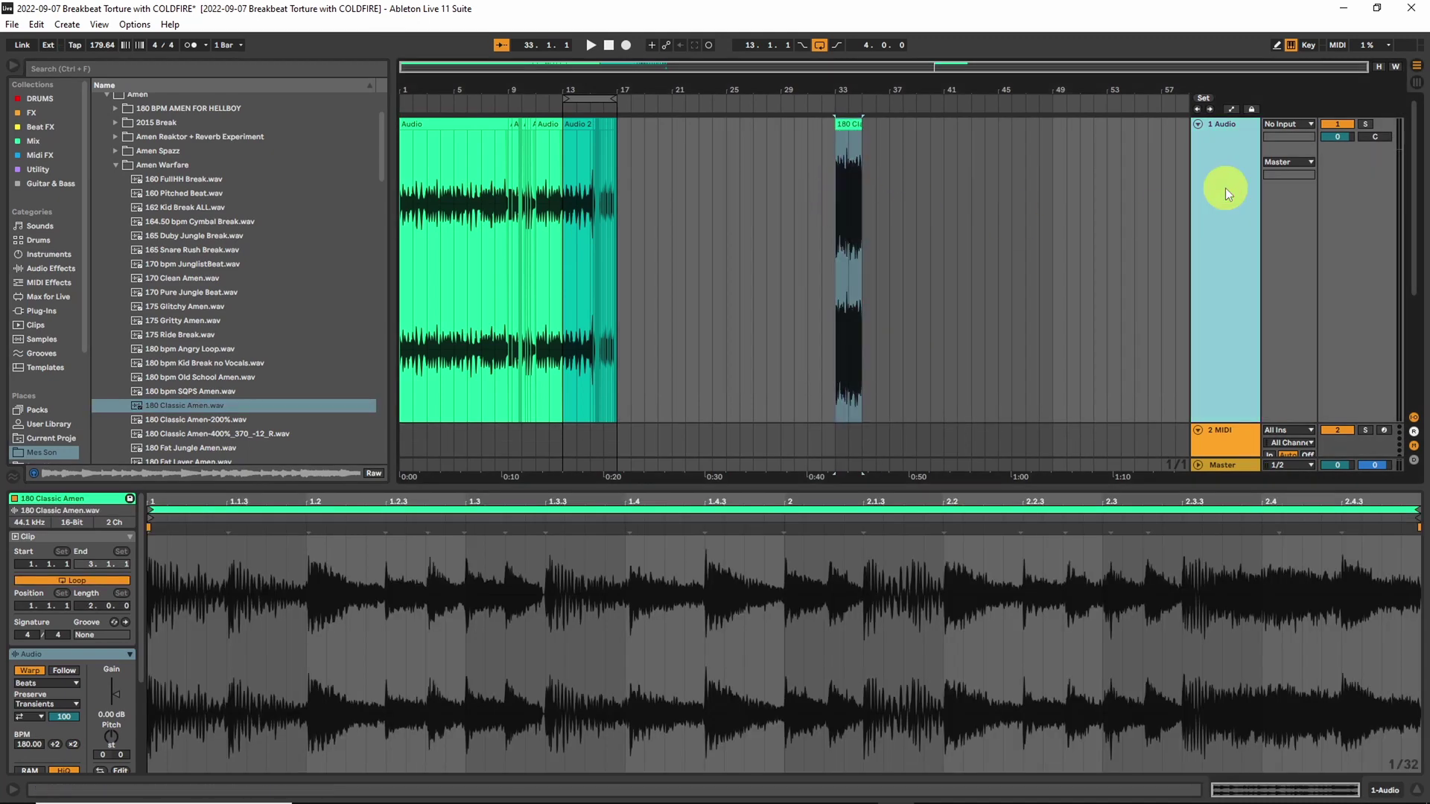
key("ctrl+t")
scroll(859, 260, "up", 1)
- Play the 180 Classic Amen loop from the new audio track at -7.0 dB and delete its arrangement clip at bar 33
left_click(855, 177)
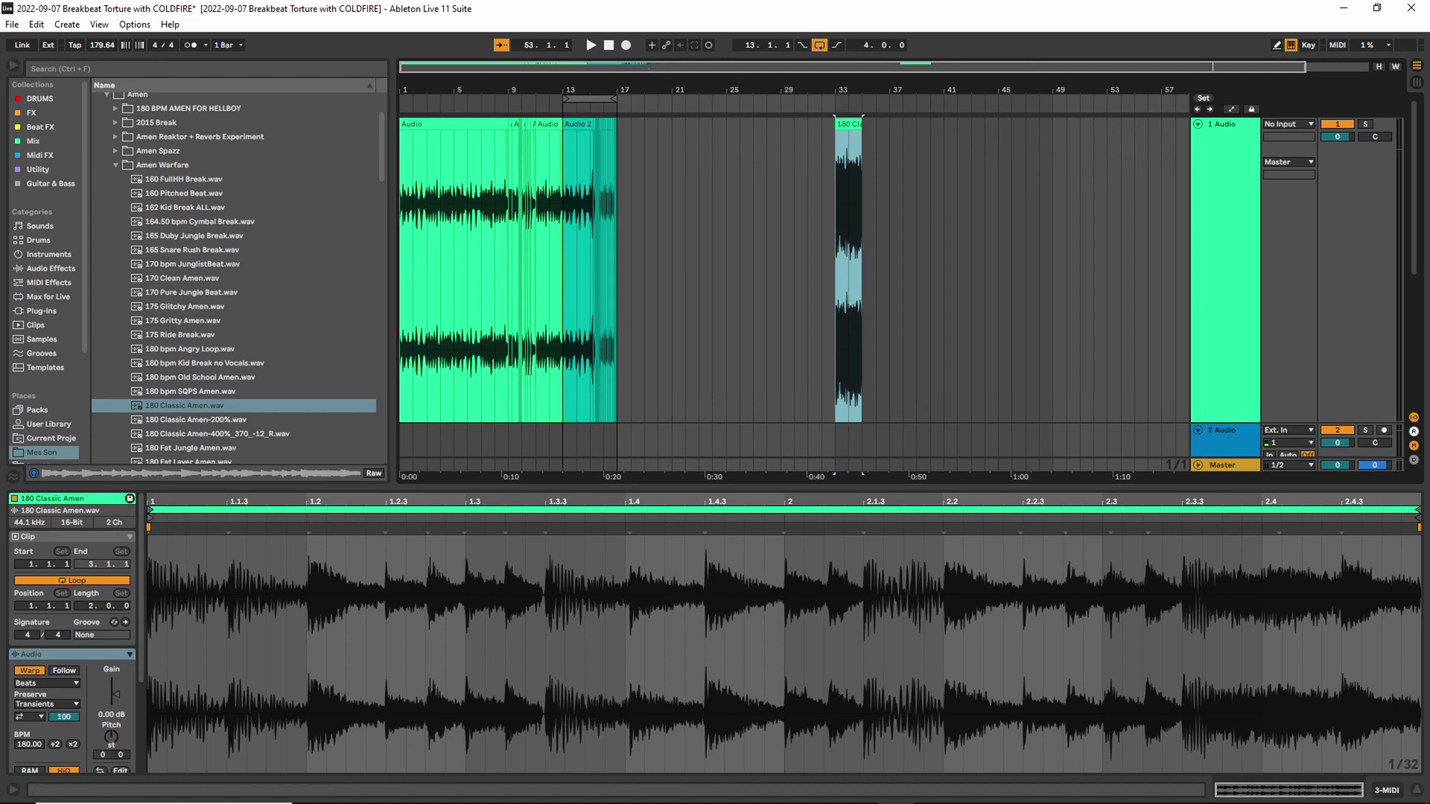
key("space")
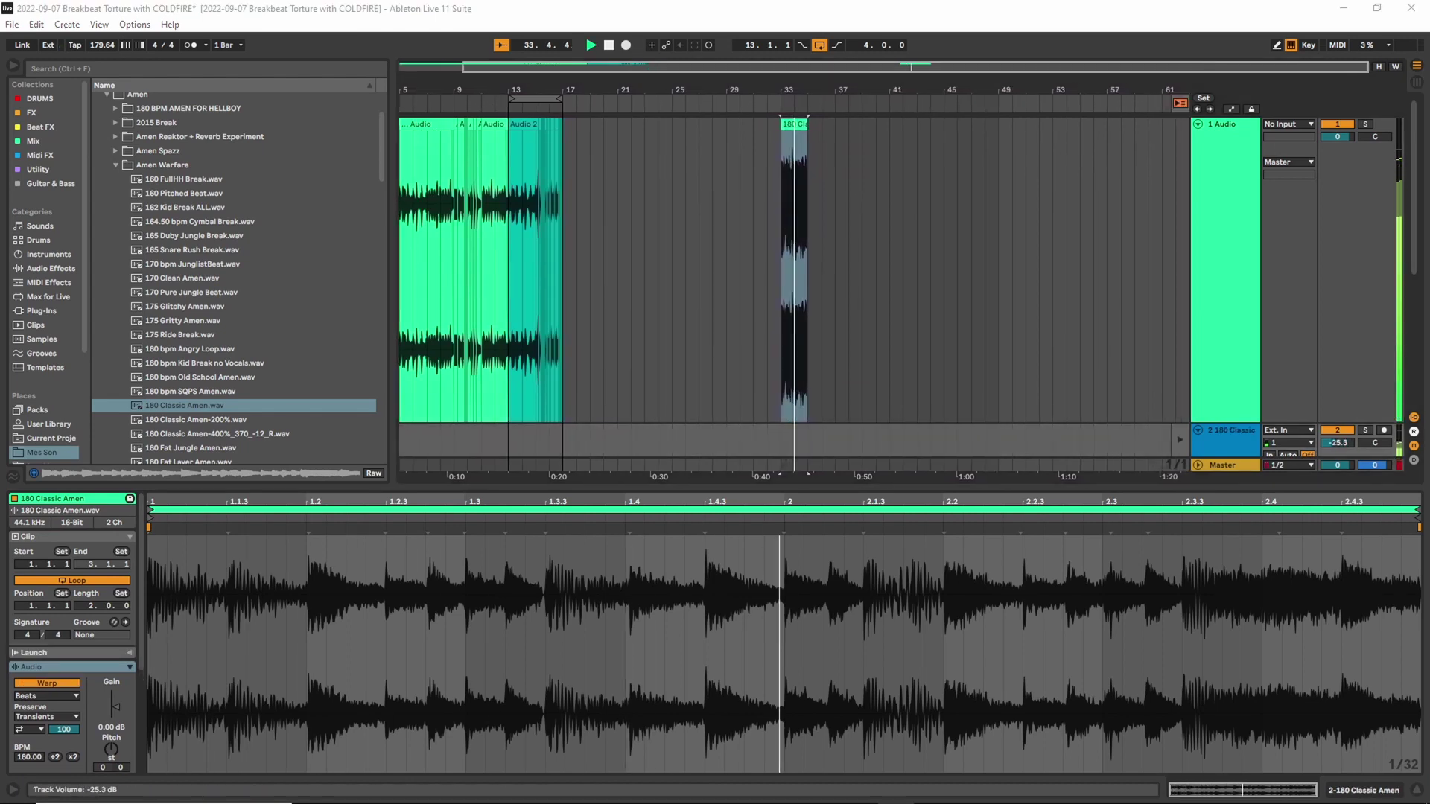
left_click(794, 123)
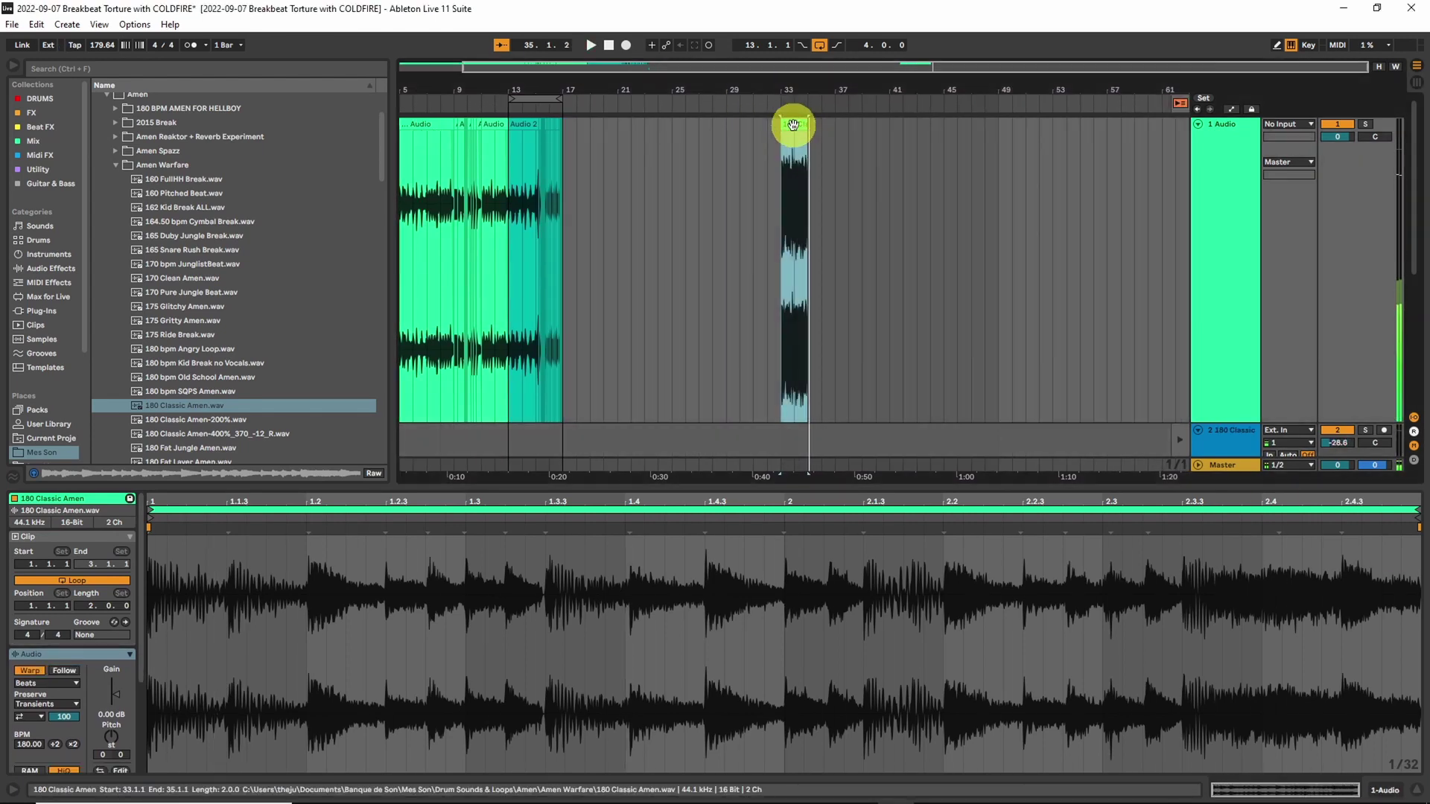
key("Delete")
key("space")
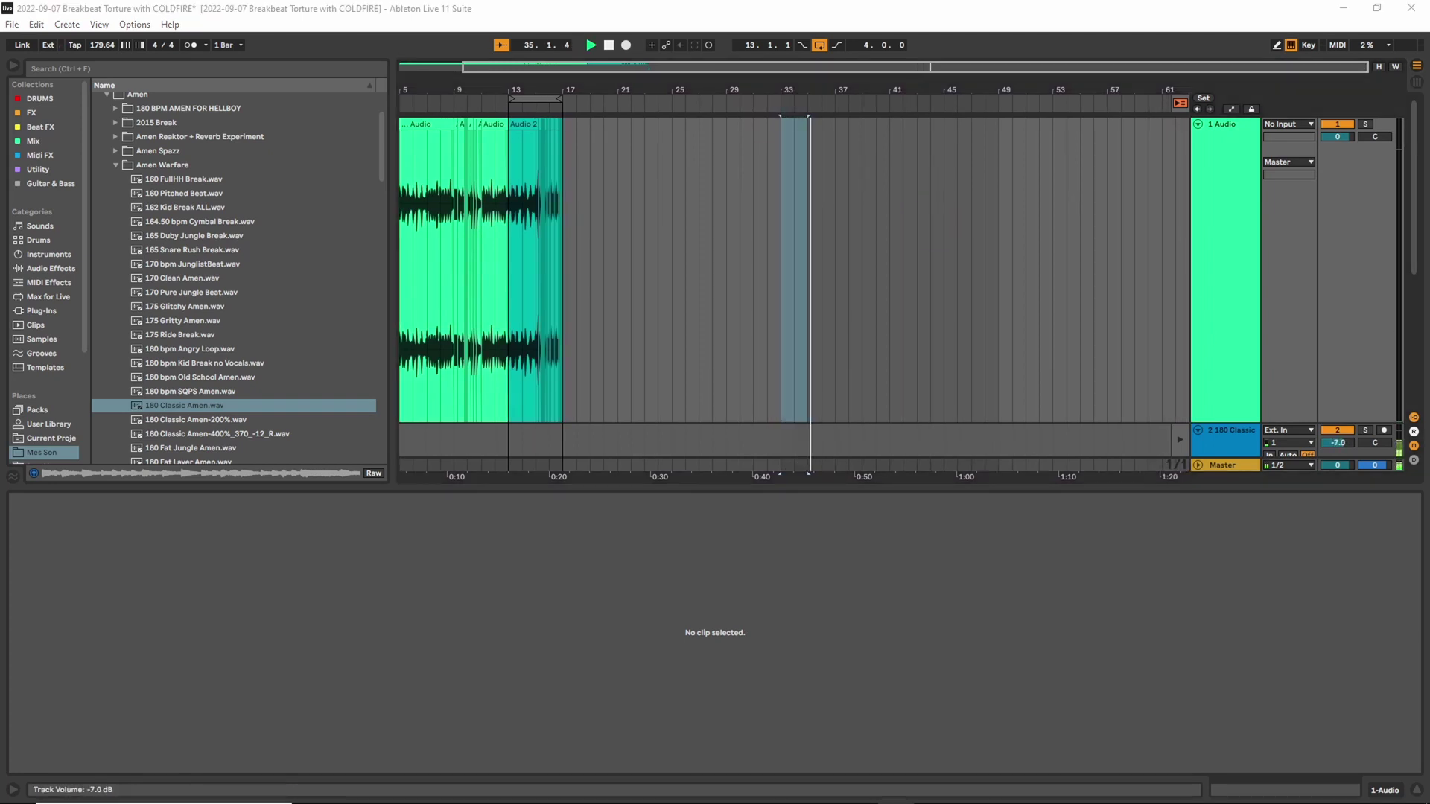
- Show the 180 Classic Amen track's effects chain, listen to its loop and switch to Session View
scroll(771, 331, "down", 3)
scroll(771, 331, "up", 1)
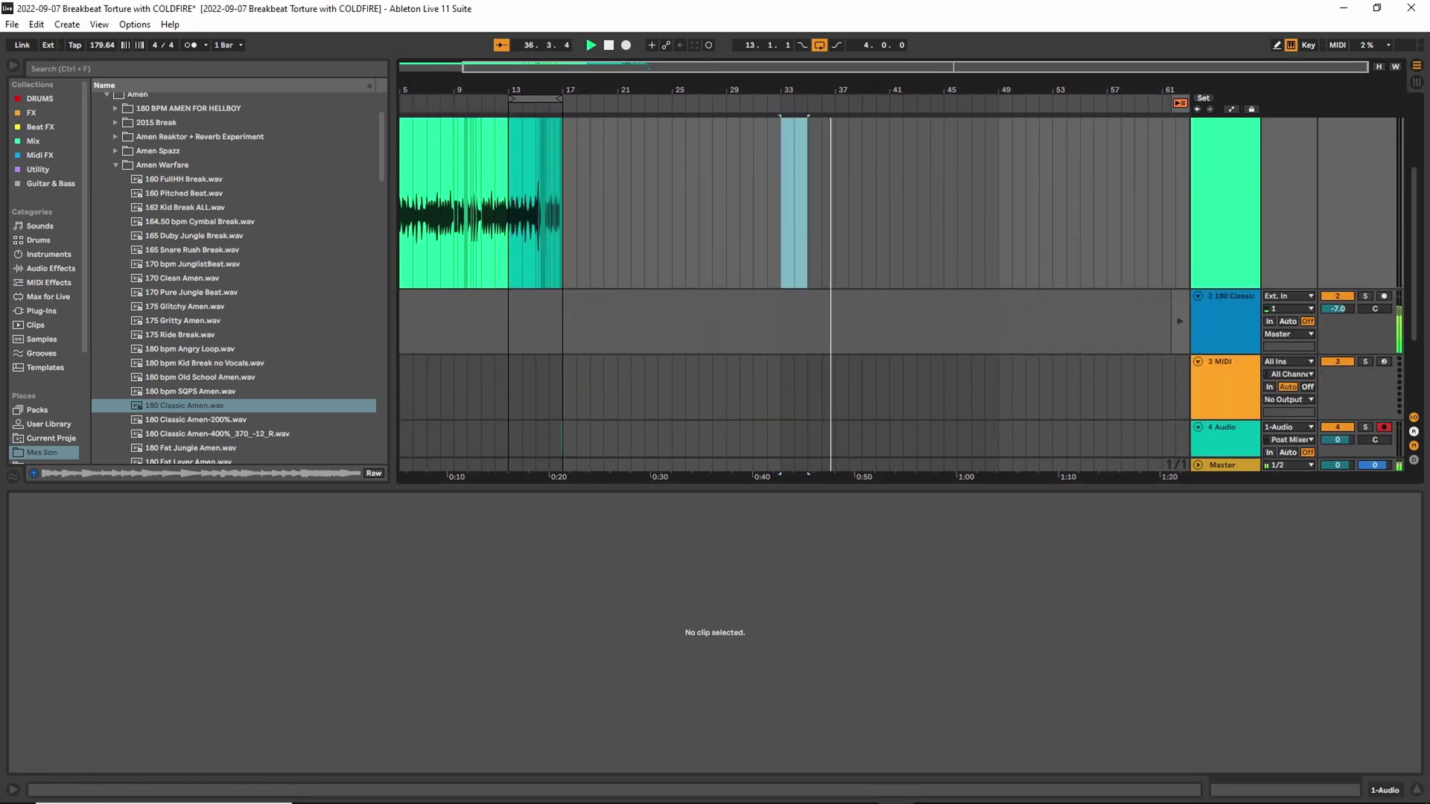
double_click(1229, 297)
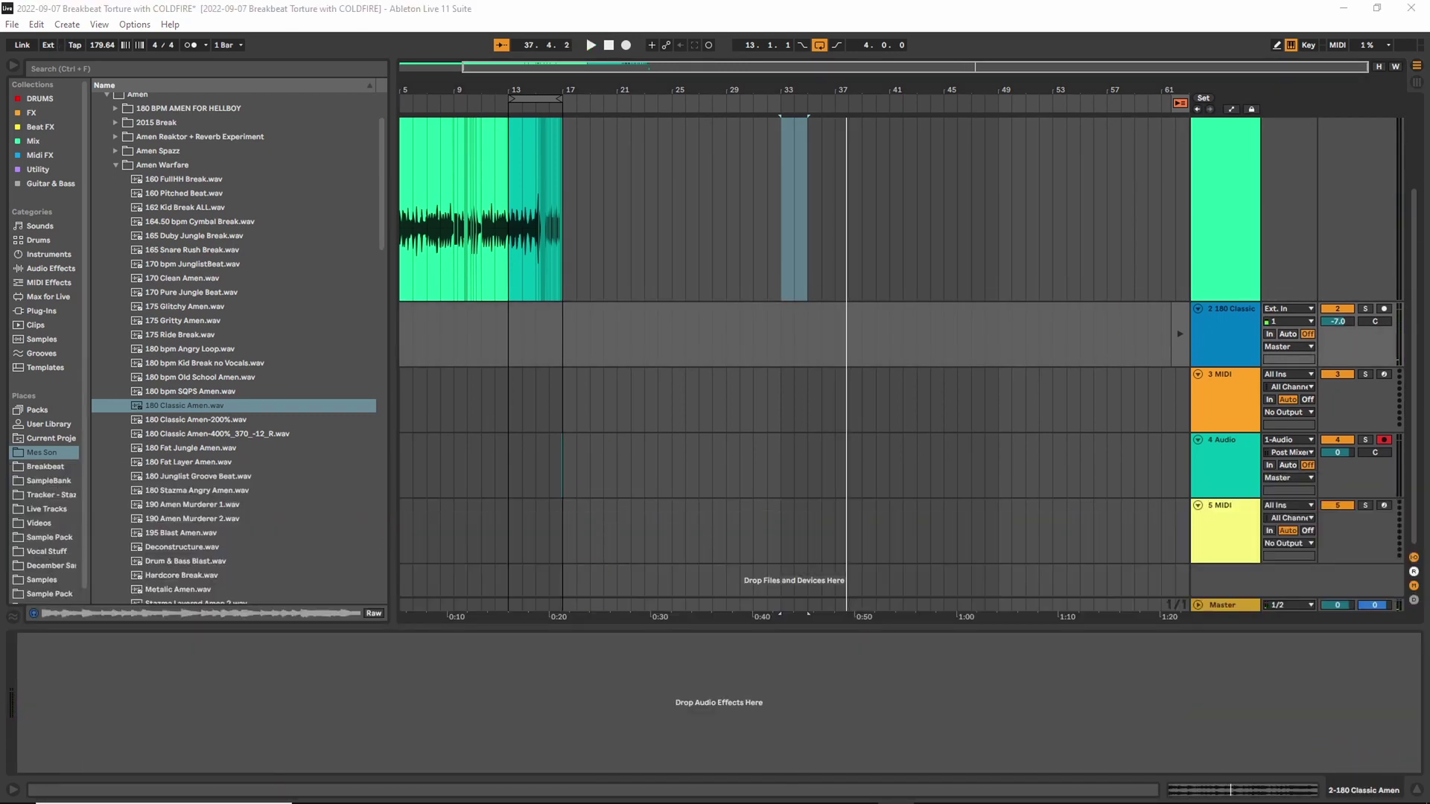
key("space")
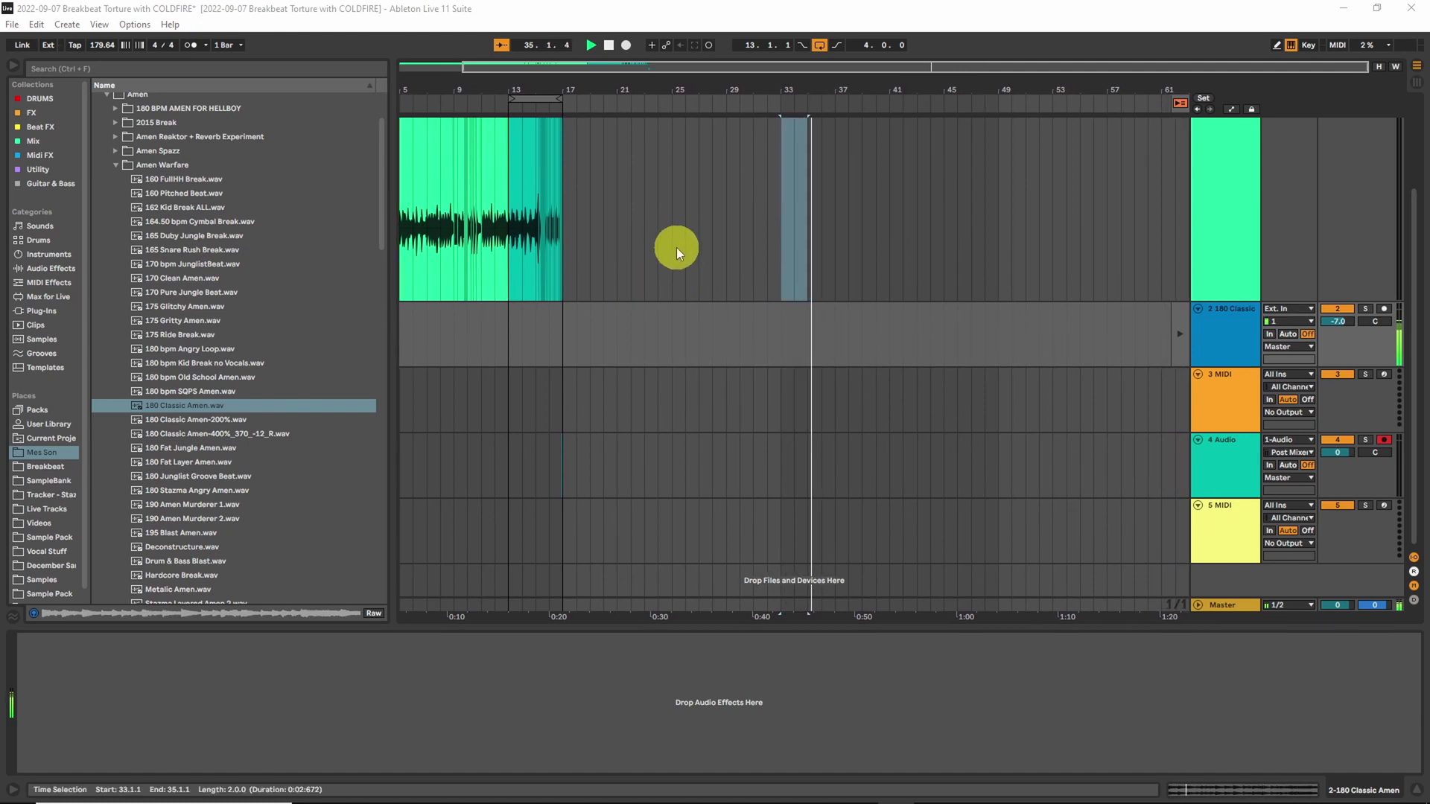
scroll(761, 238, "up", 5)
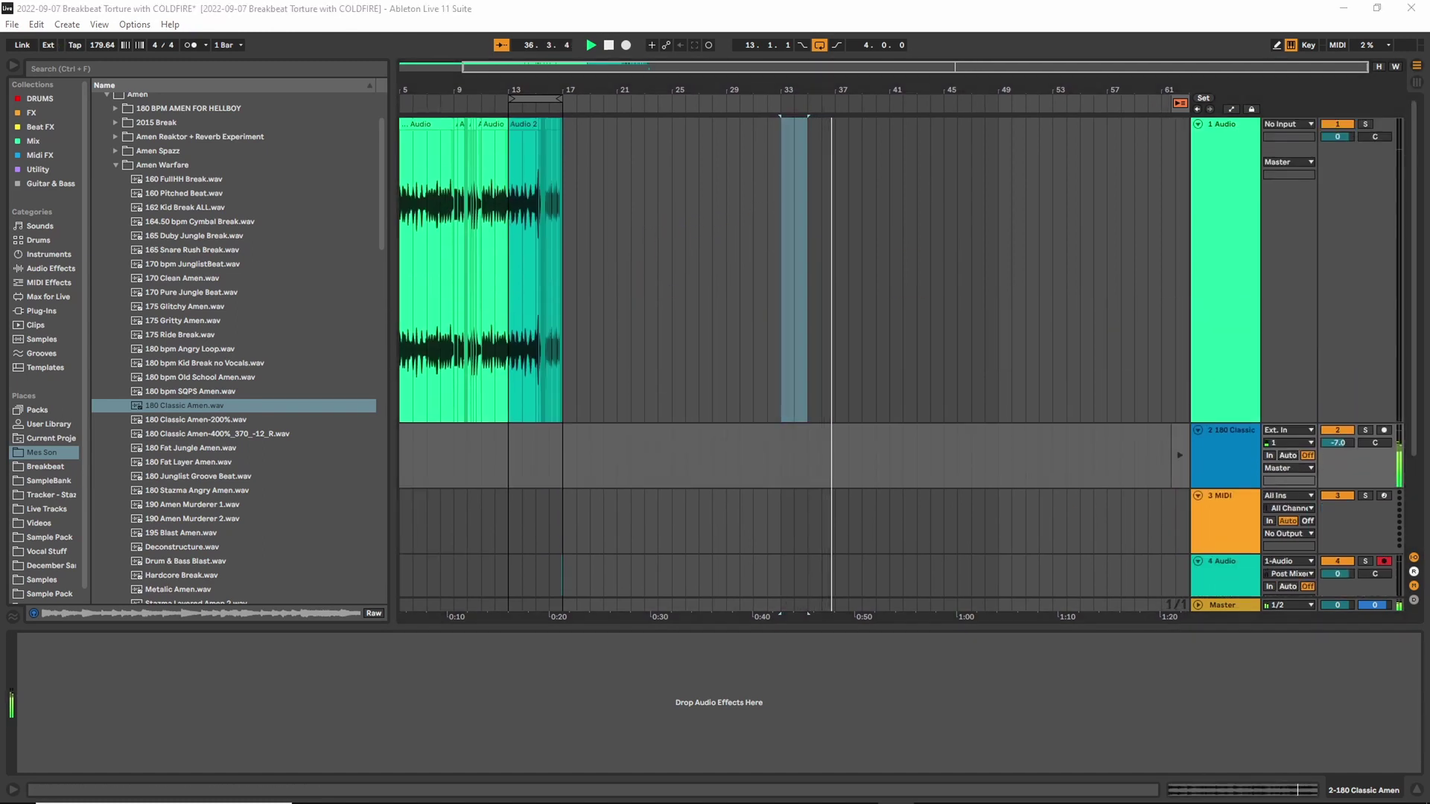
key("space")
key("space")
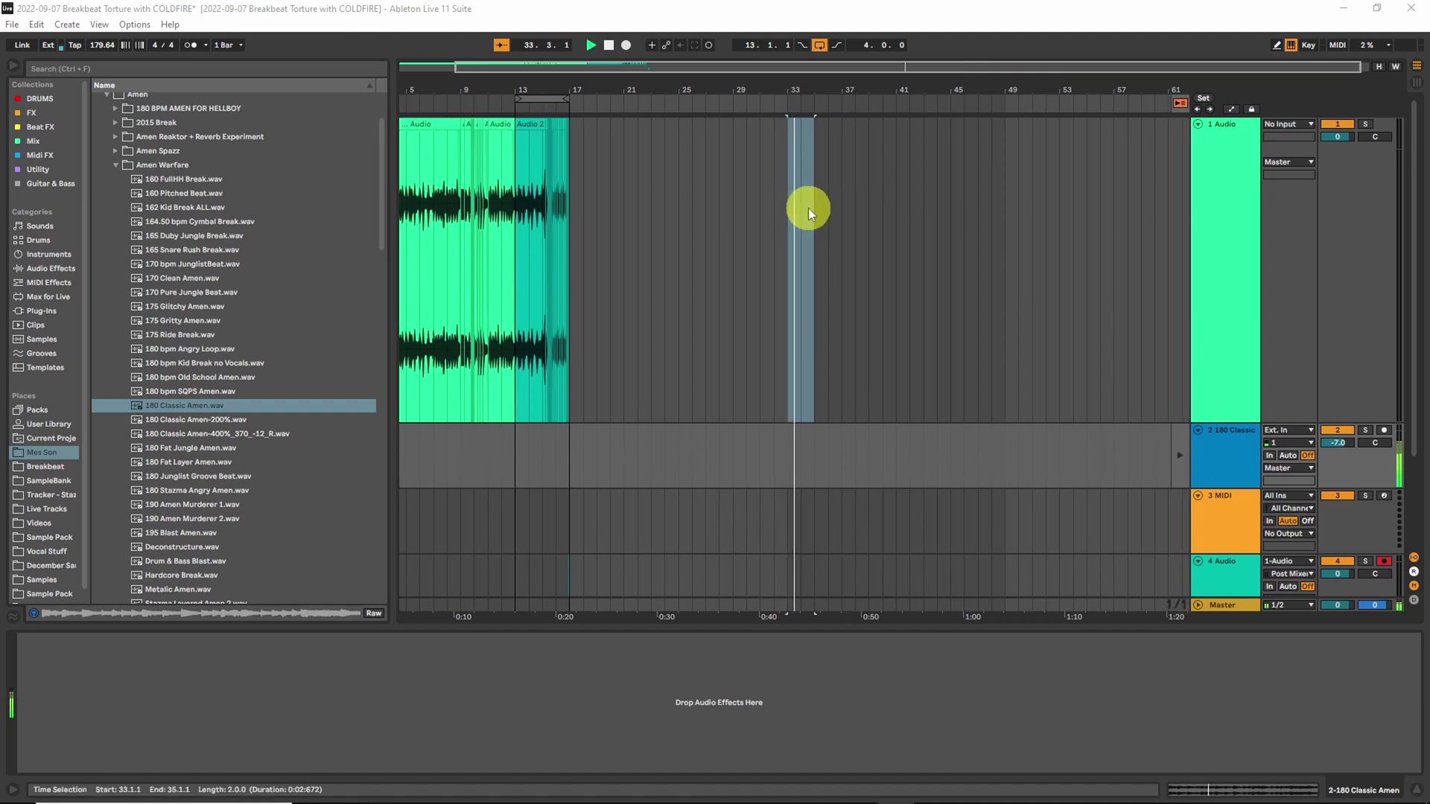
key("Tab")
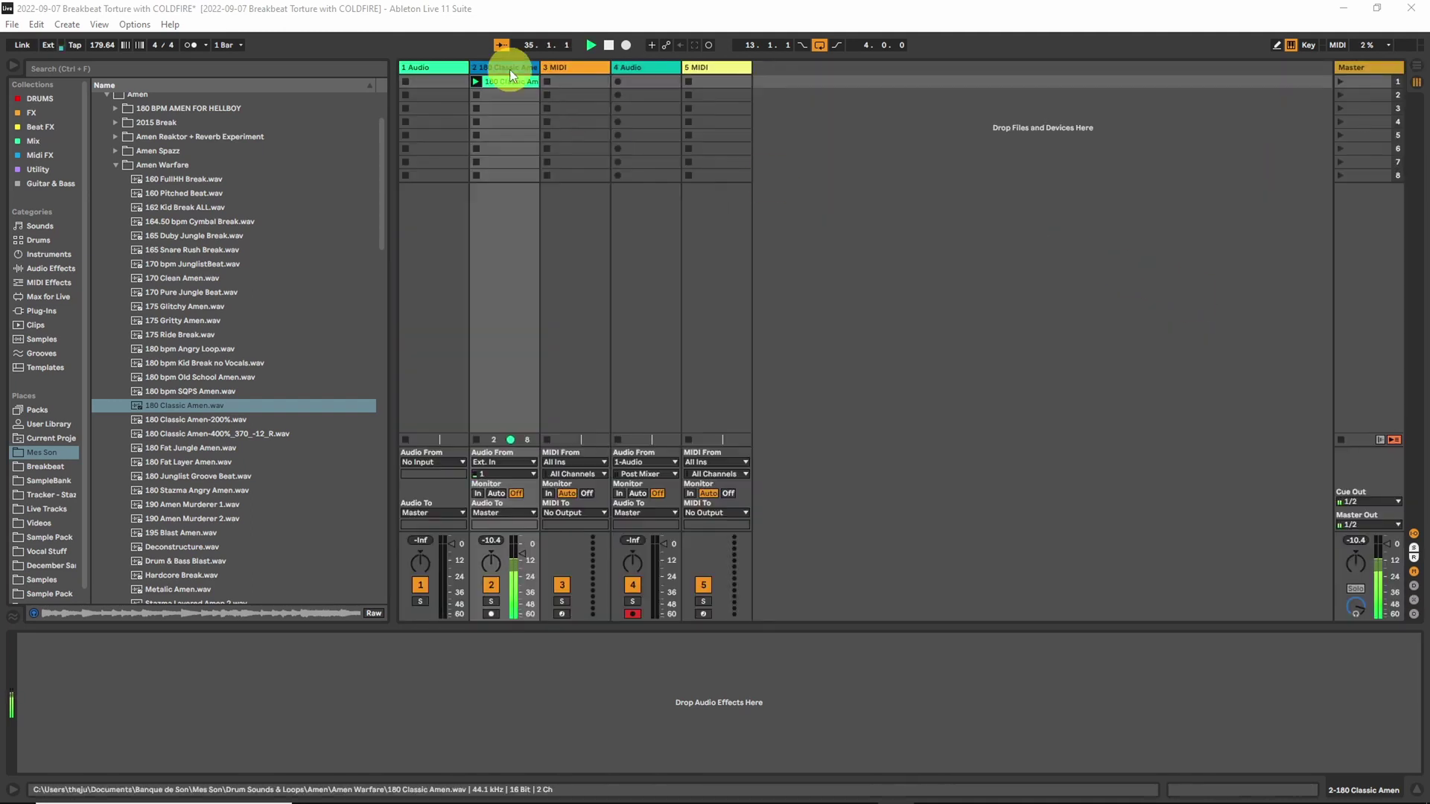
- Load Dist COLDFIRE from the FX collection onto the 180 Classic Amen track, play the loop and show the plugin's advanced controls
left_click(32, 112)
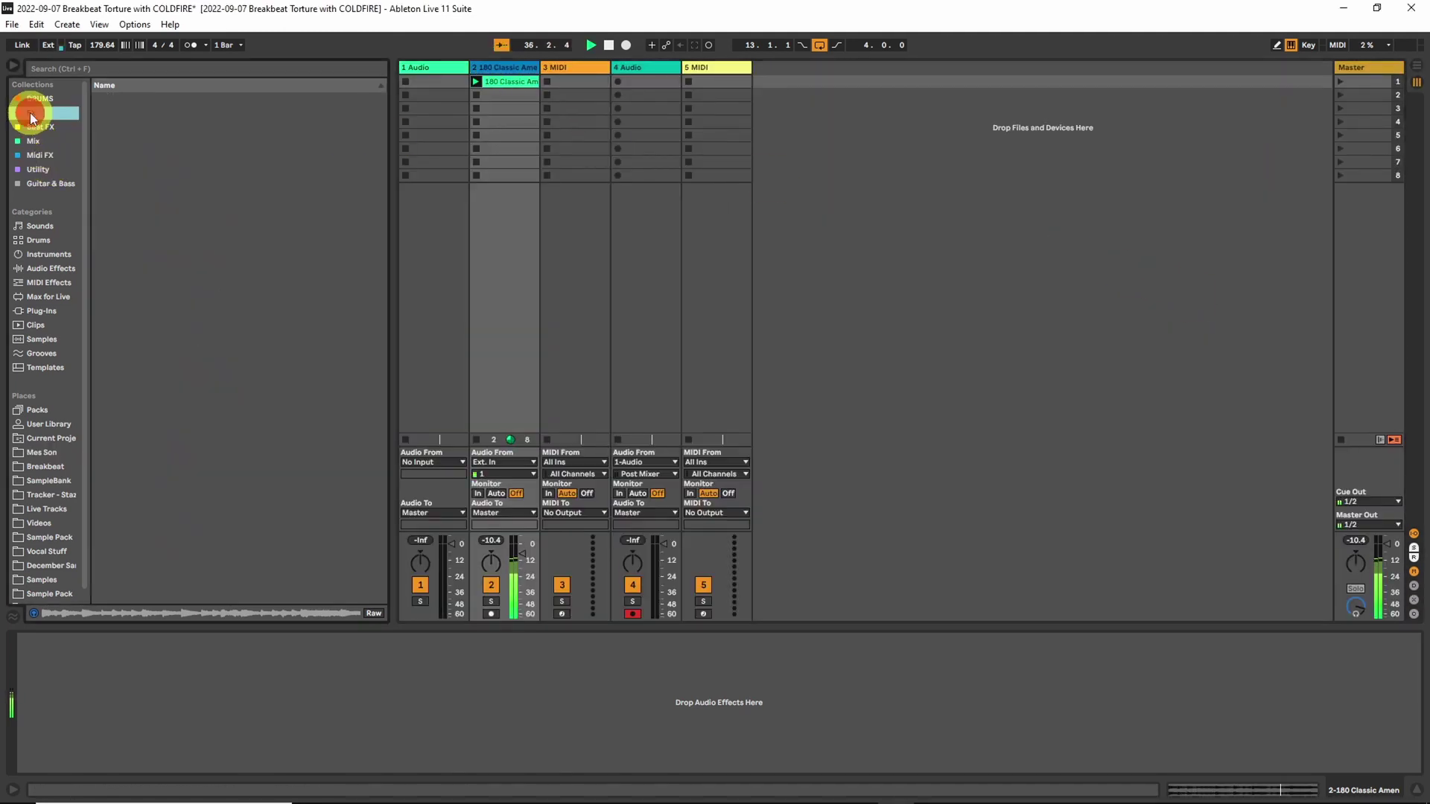
key("space")
left_click(152, 237)
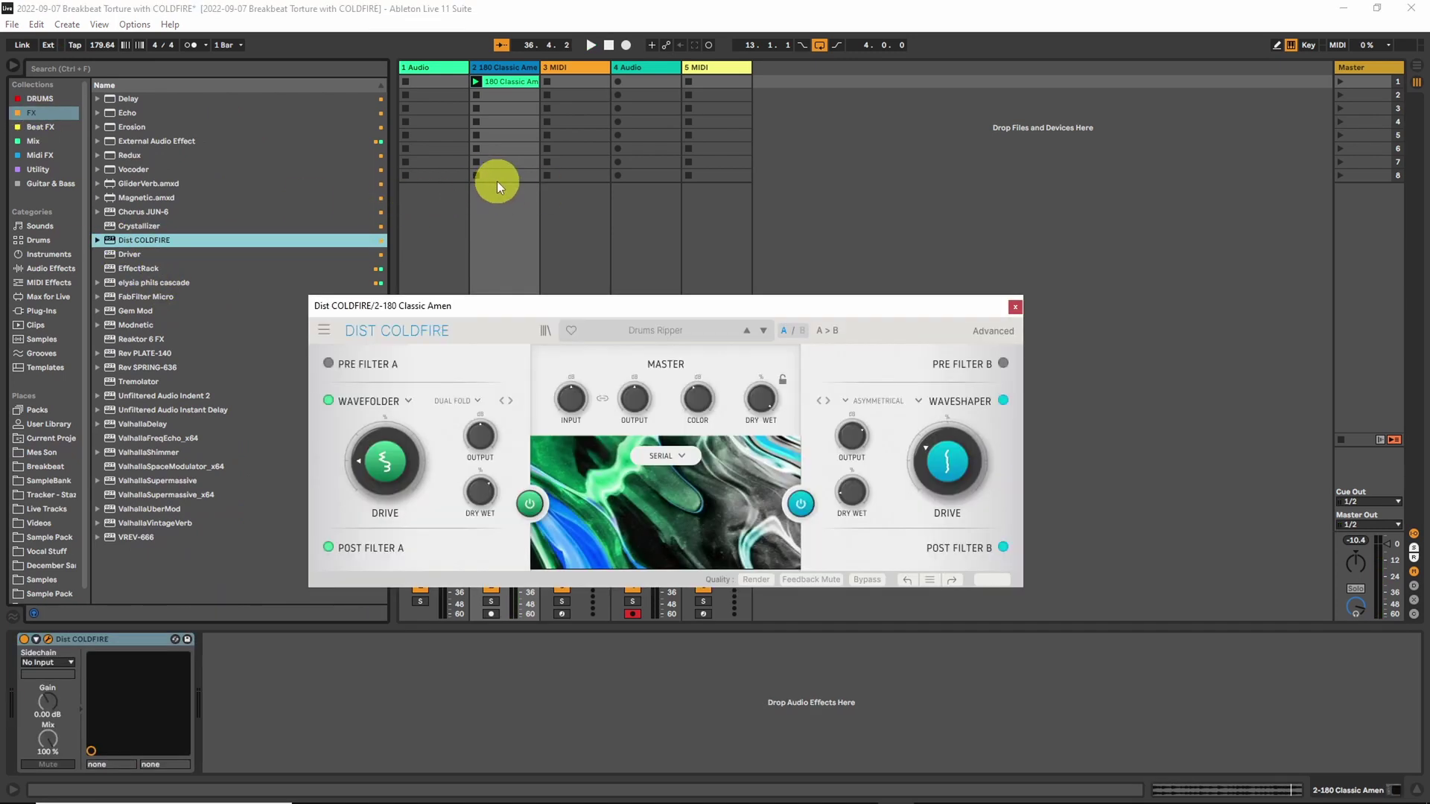
key("space")
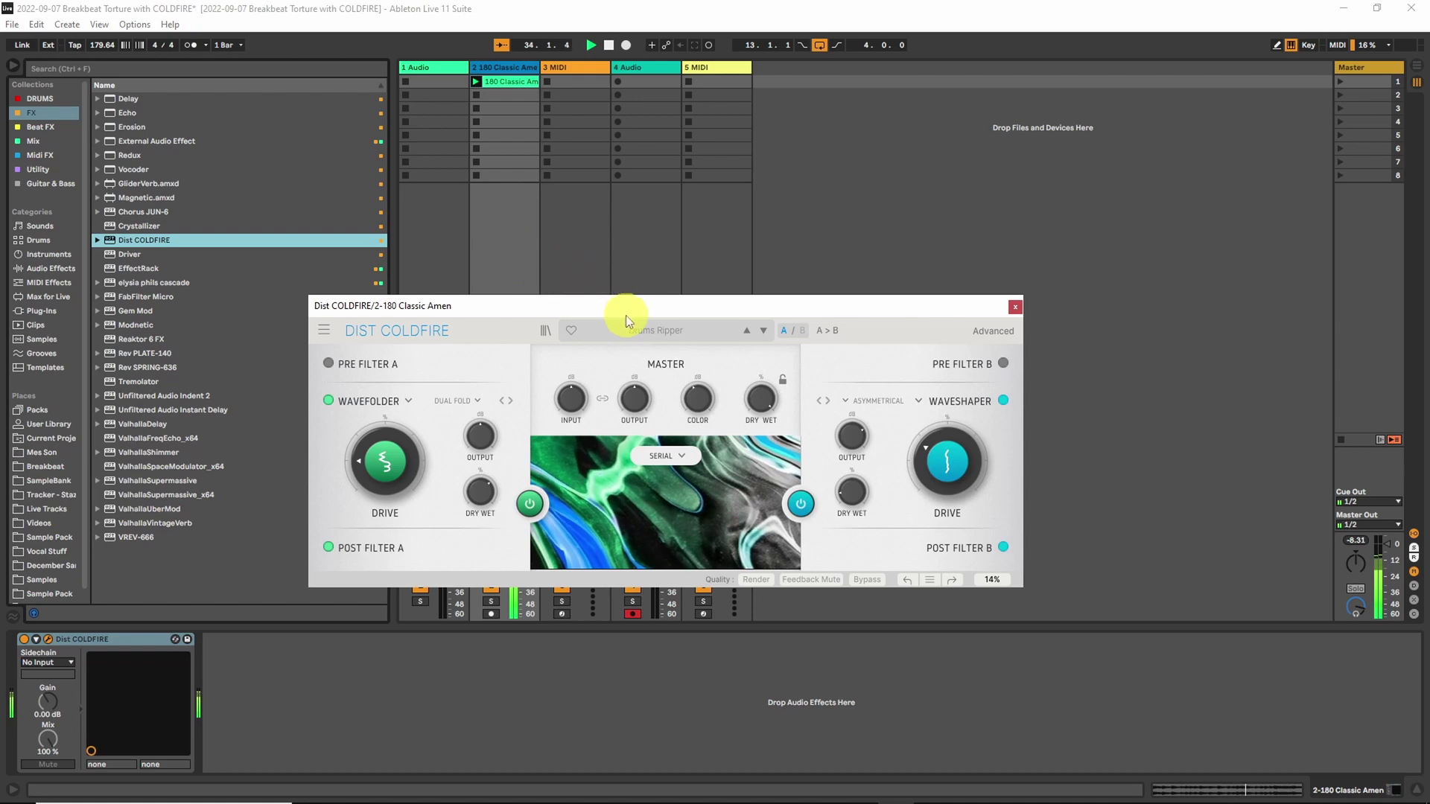
left_click_drag(627, 304, 655, 211)
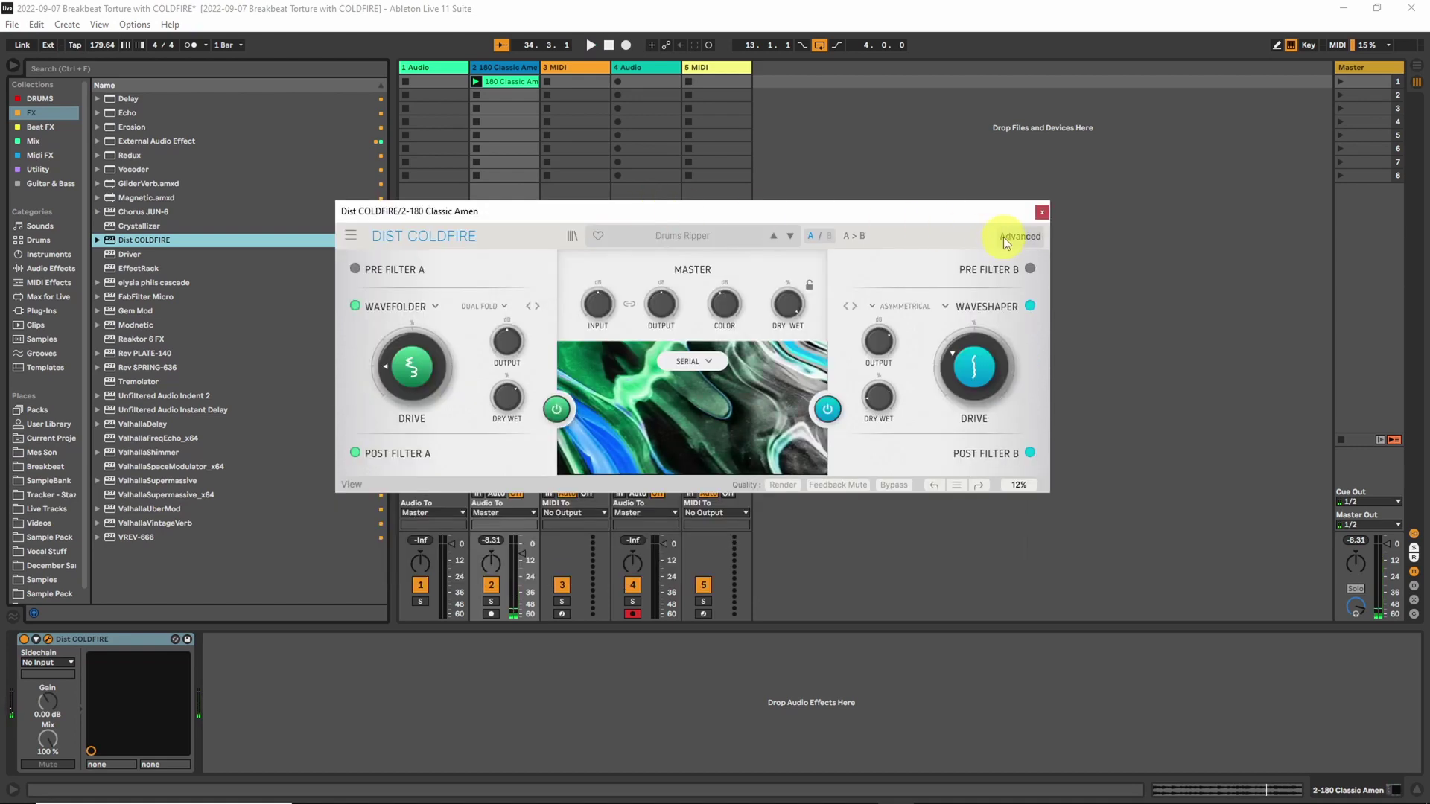
left_click(1025, 234)
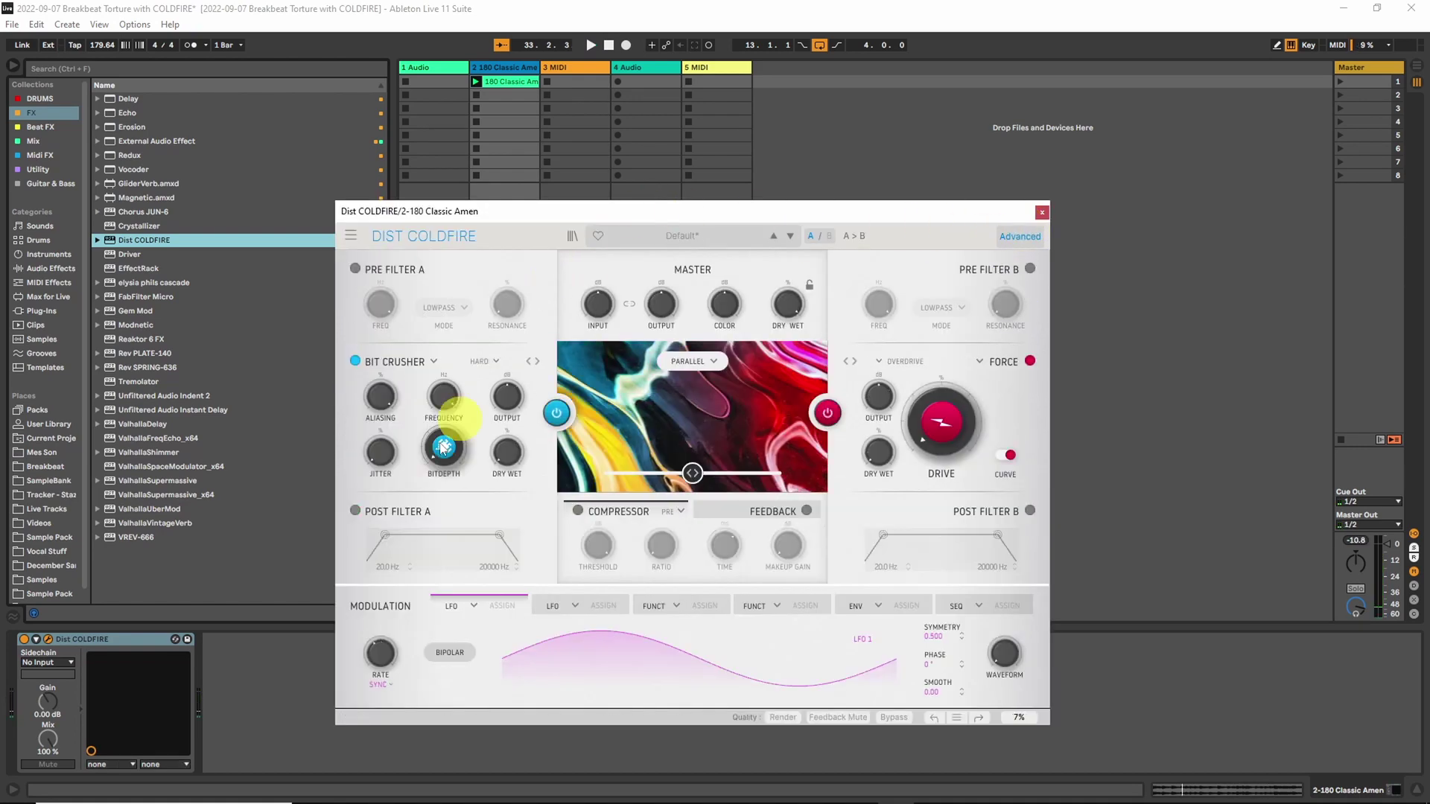
- Set distortion A to Tube and shift the parallel routing balance fully to A
left_click(398, 362)
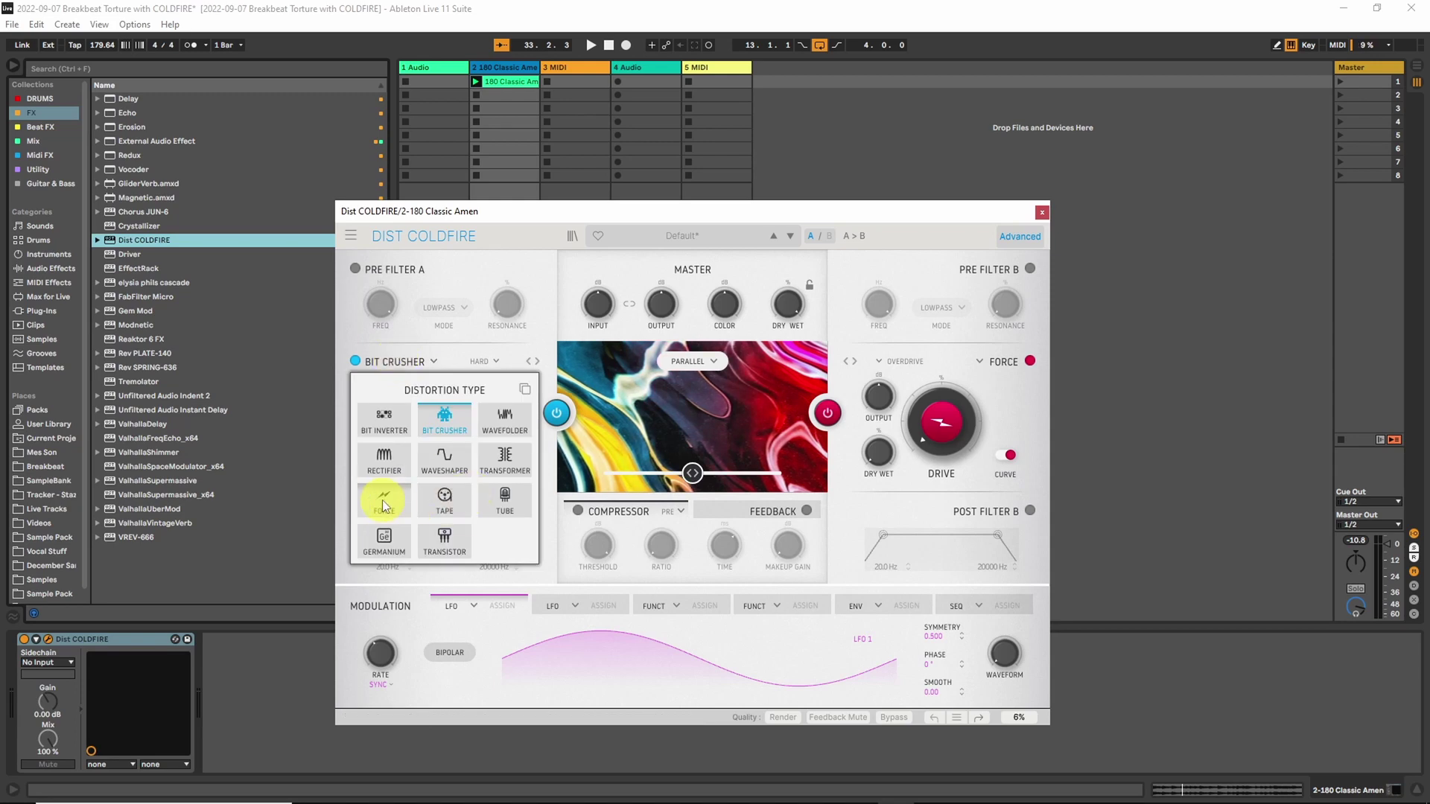
left_click(505, 508)
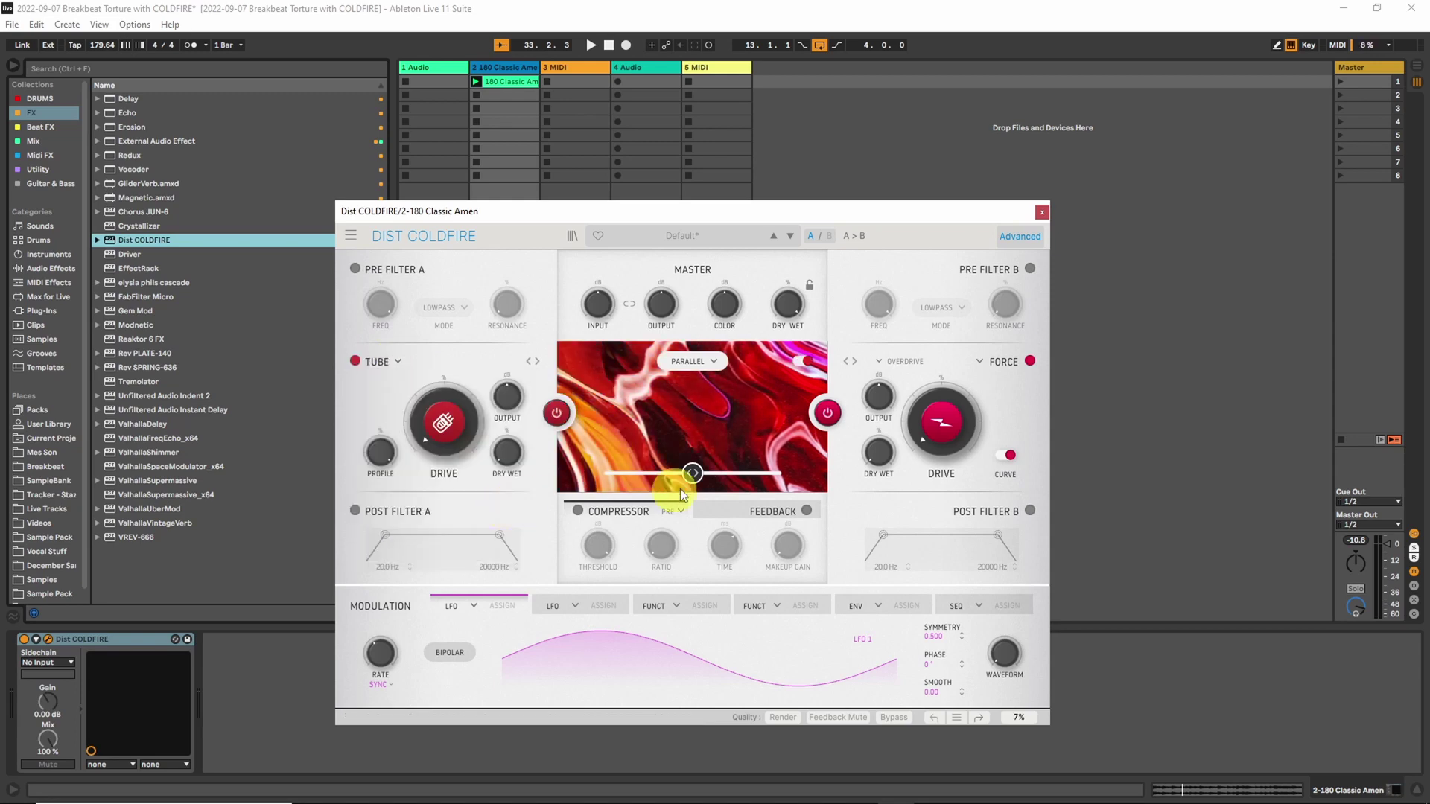
left_click_drag(691, 473, 603, 474)
- Play the loop while adjusting the Tube drive and profile, leaving the drive at about its midpoint
key("space")
left_click_drag(455, 426, 446, 417)
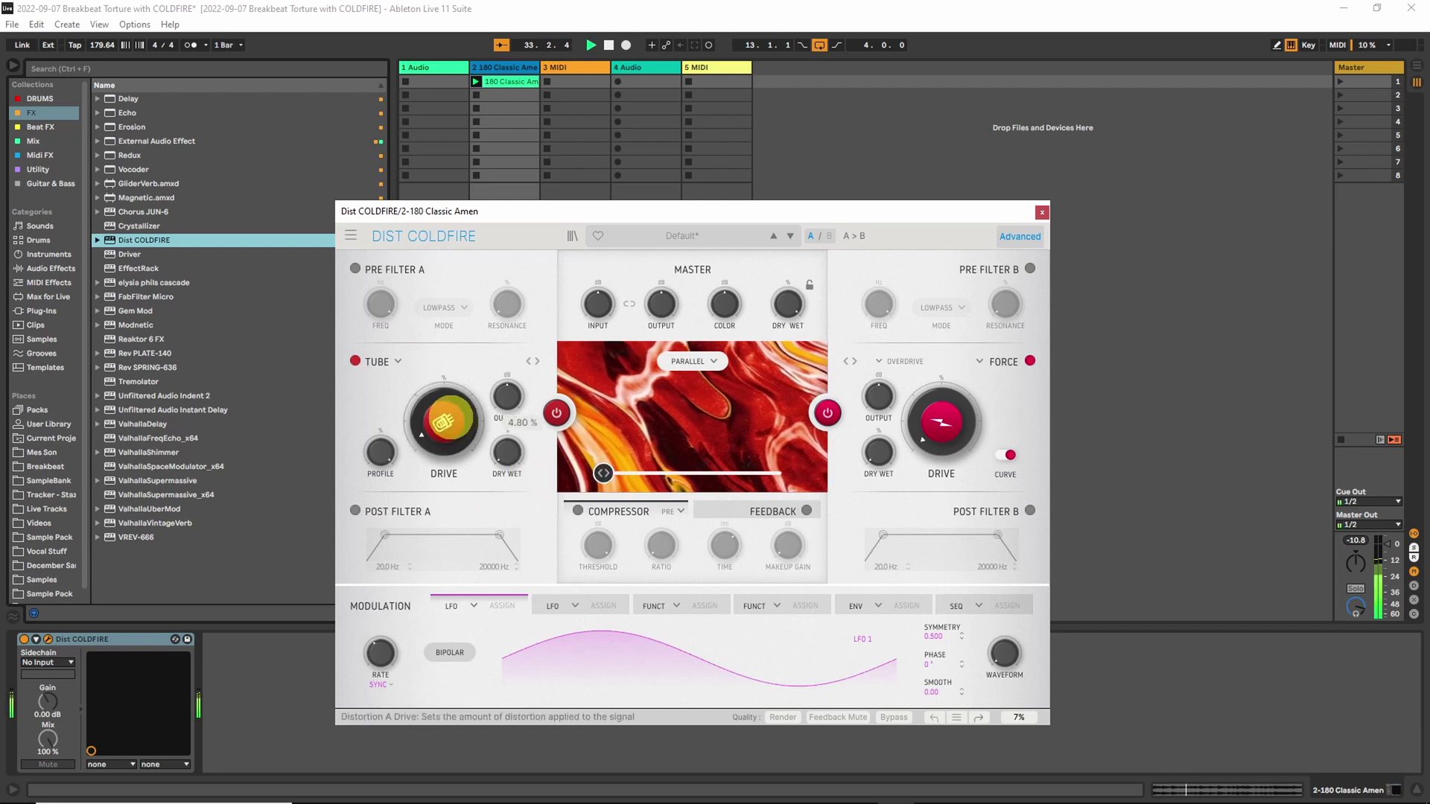
left_click_drag(500, 458, 484, 61)
left_click_drag(440, 383, 444, 337)
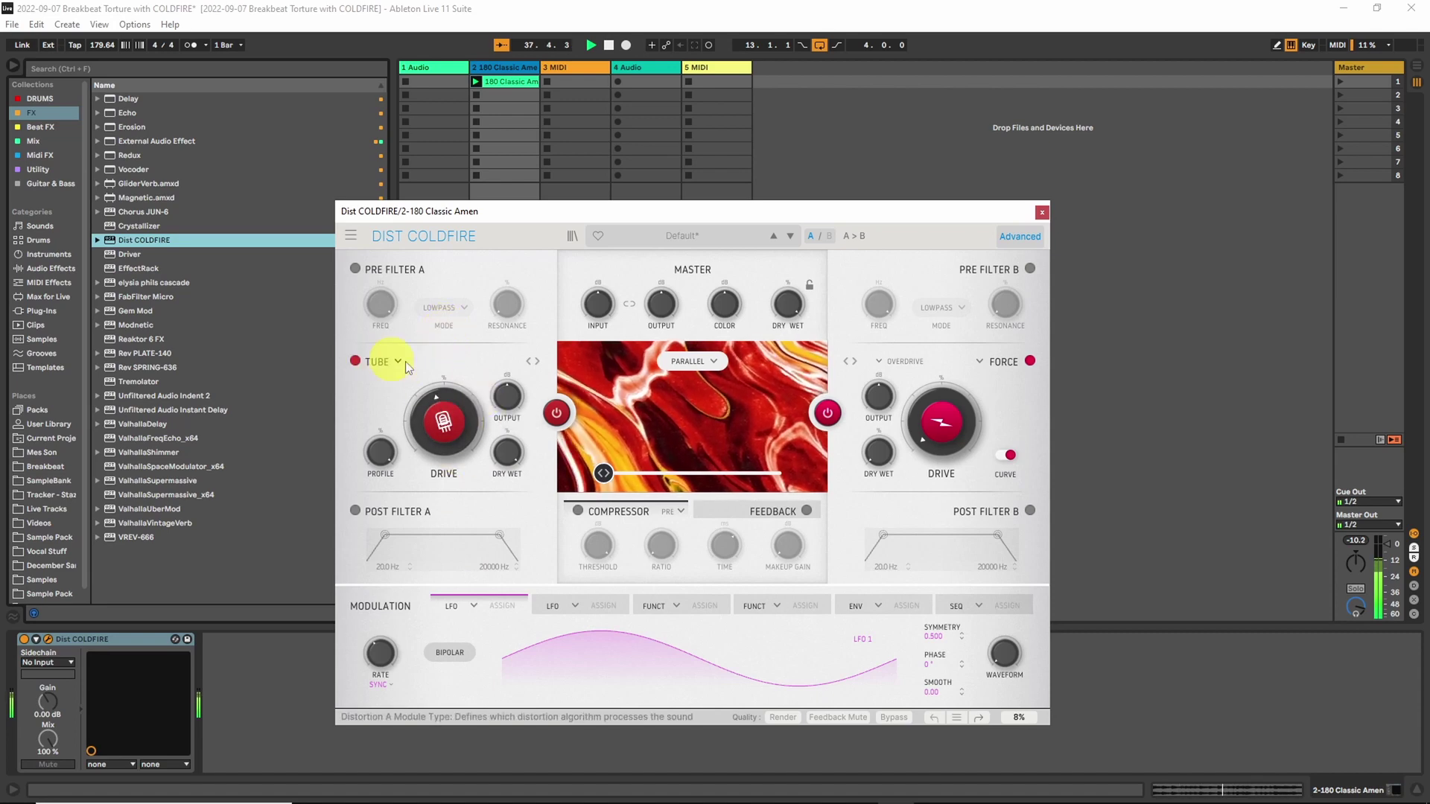
left_click_drag(379, 457, 348, 414)
left_click_drag(456, 432, 455, 381)
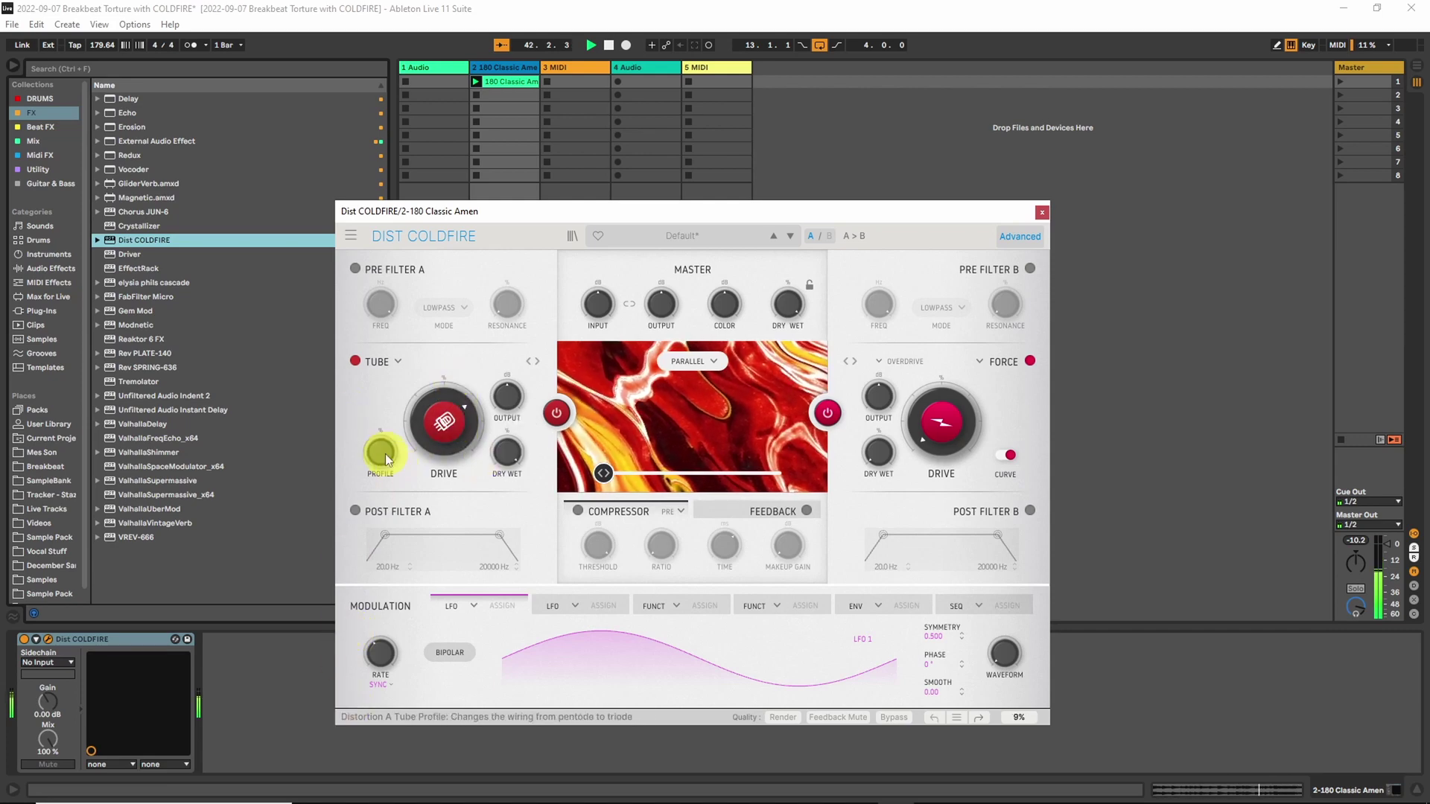
left_click_drag(380, 453, 380, 654)
left_click_drag(435, 393, 374, 361)
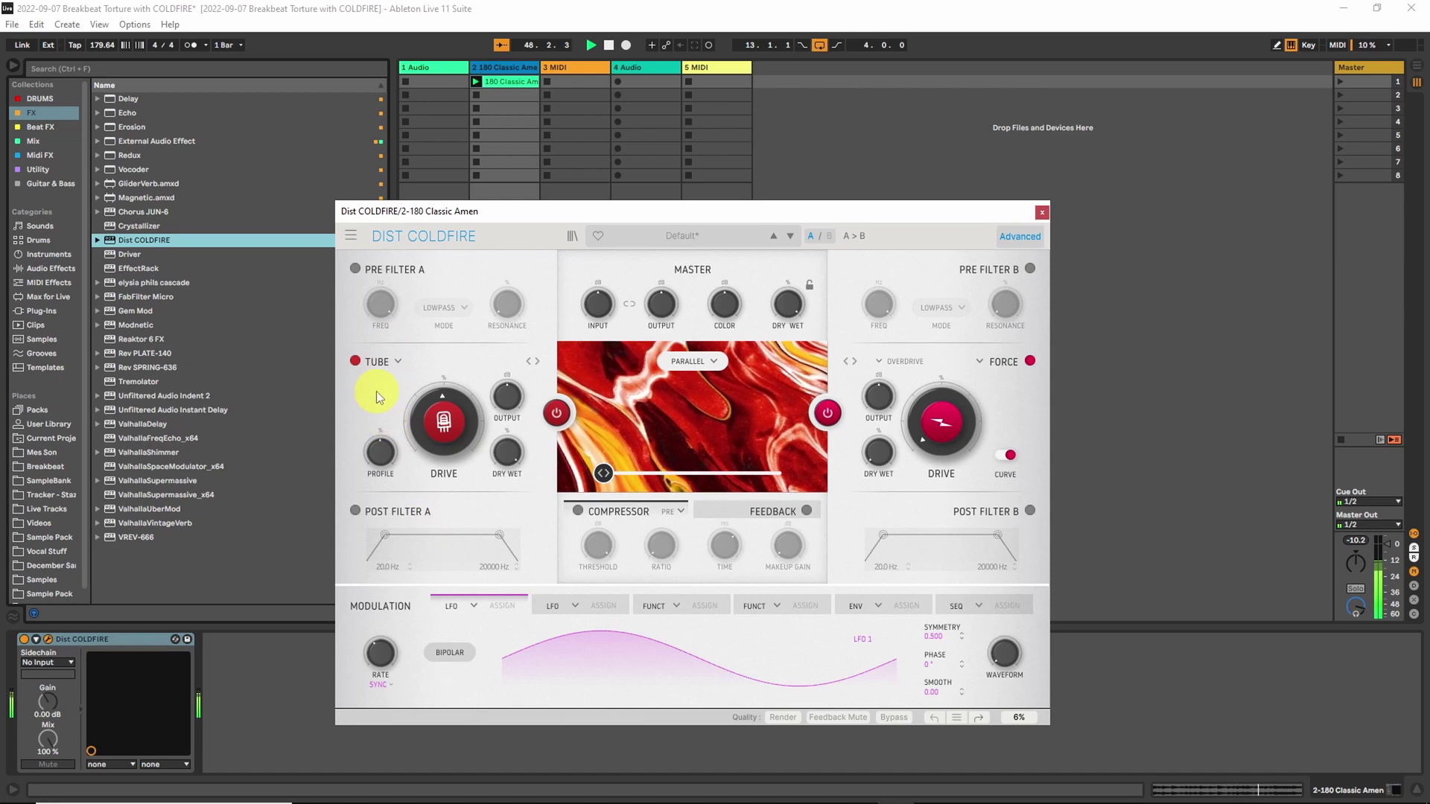
- Try Post Filter A with a moved high-pass cutoff on the Tube distortion and switch the filter off
left_click(355, 510)
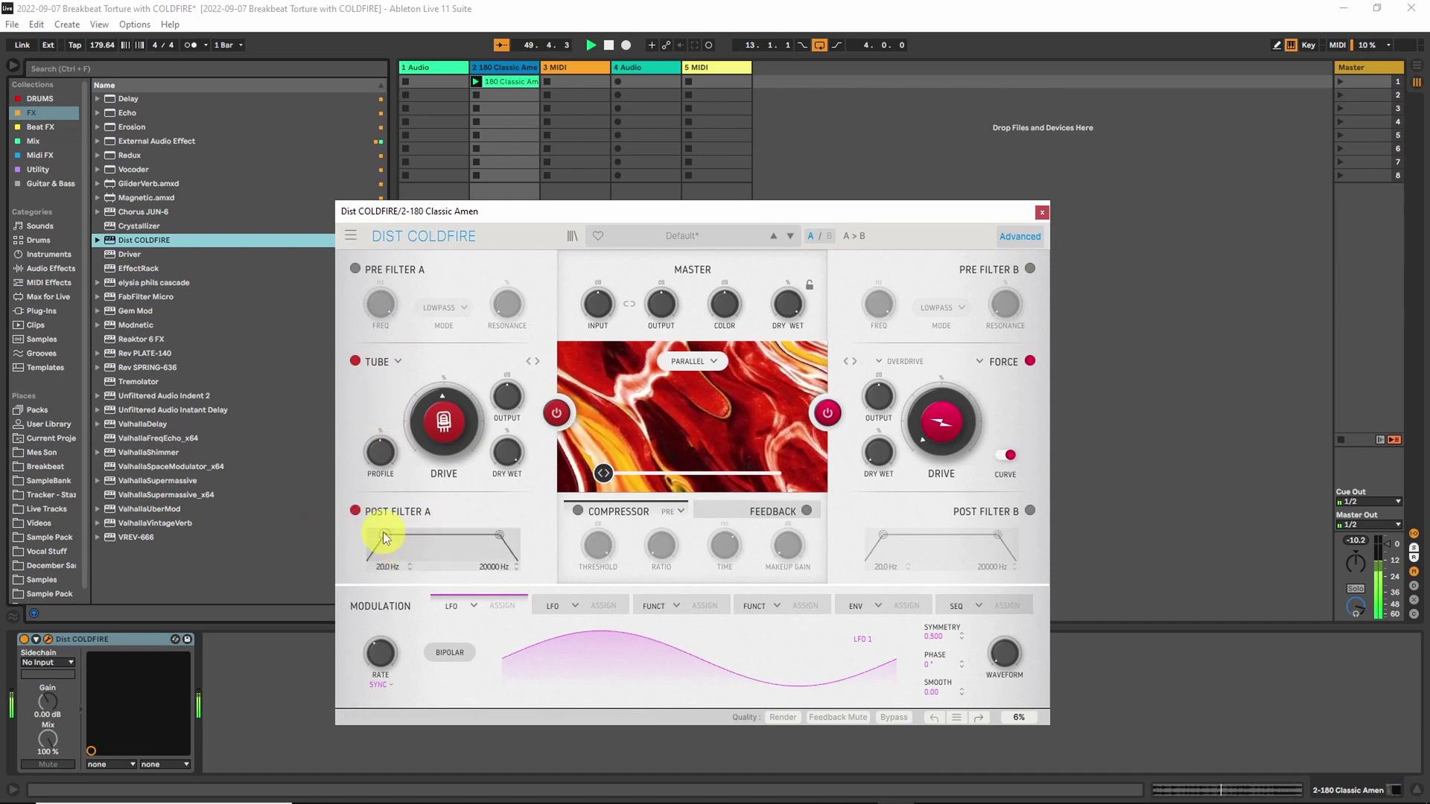
left_click_drag(383, 533, 235, 537)
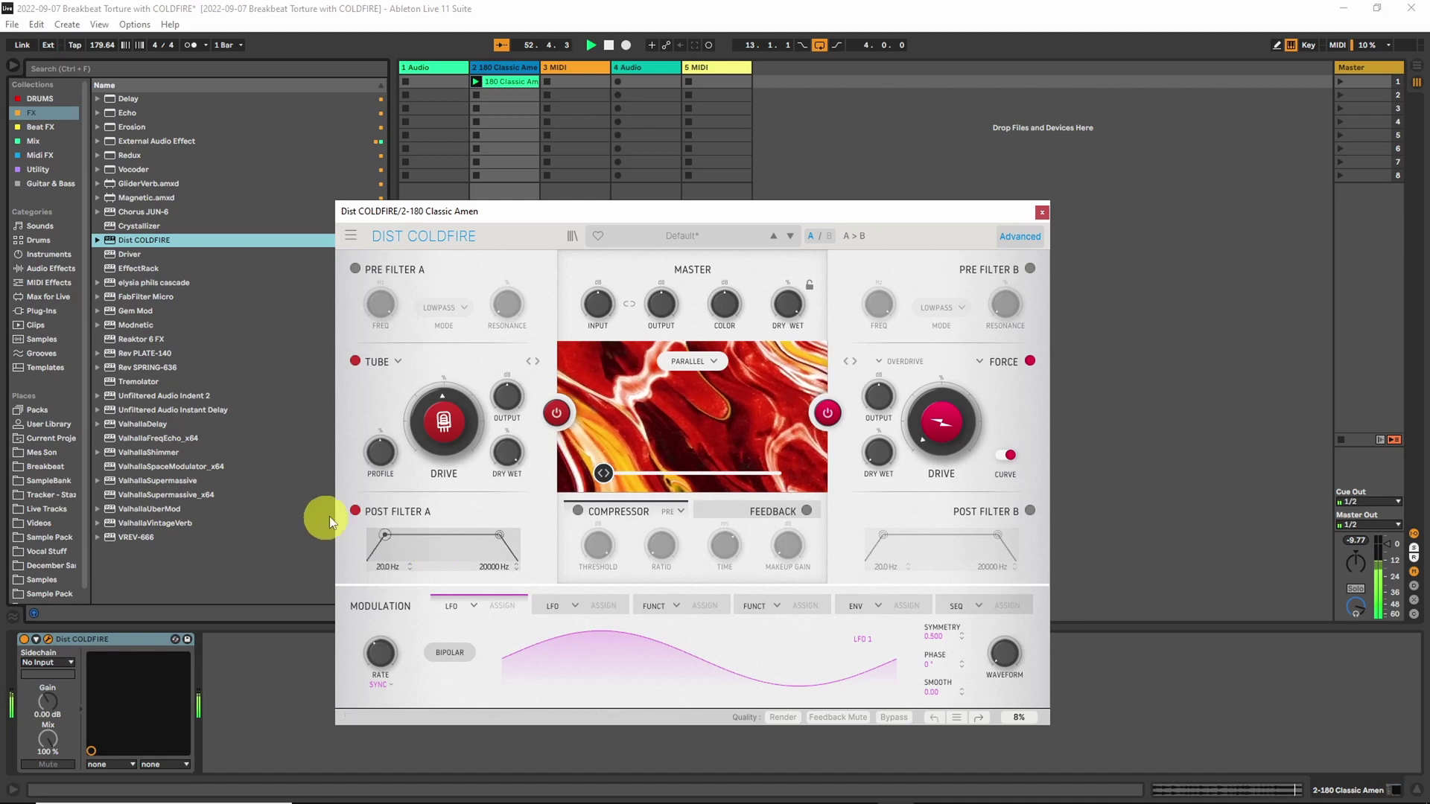
left_click(356, 511)
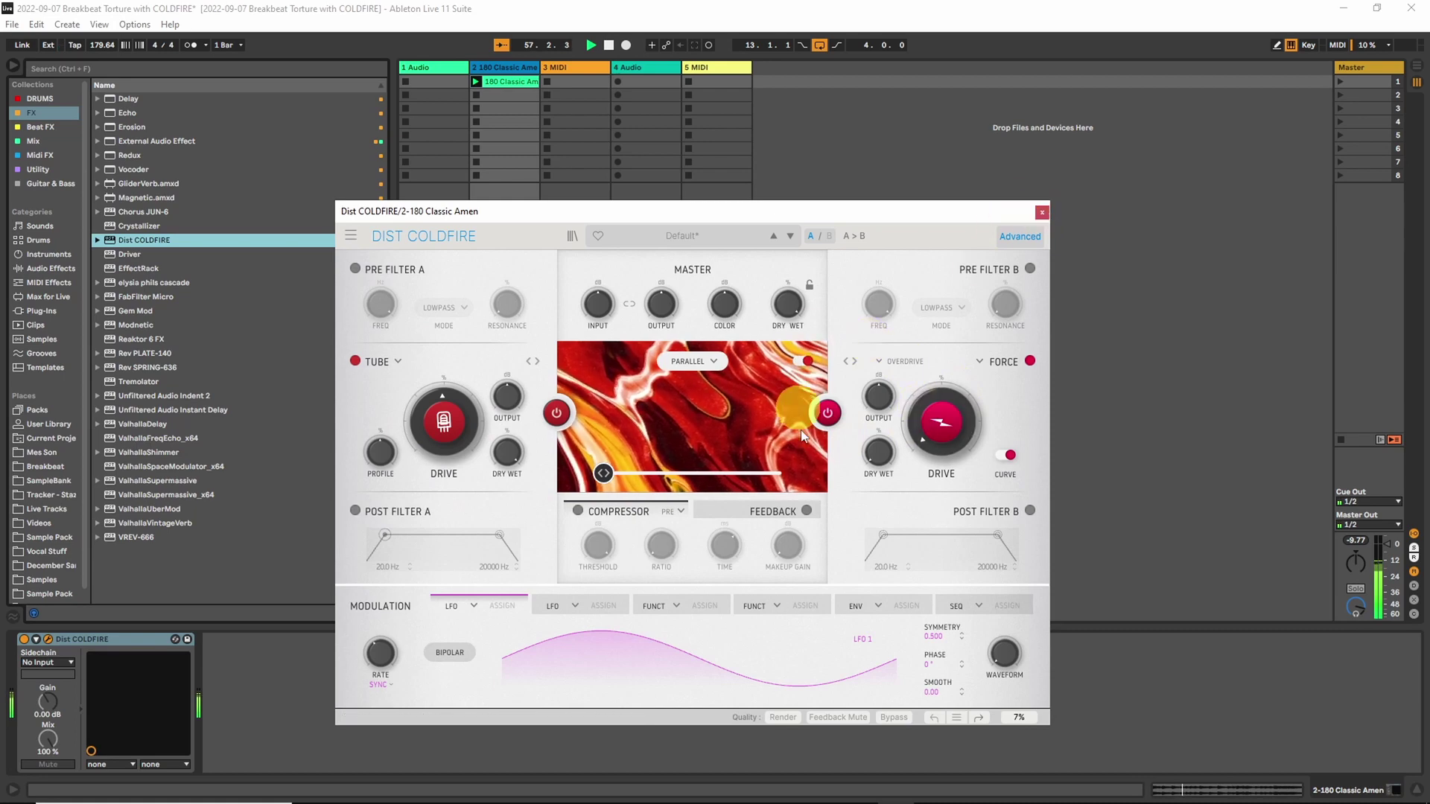
- Change the algorithm of distortion B from Force to Wavefolder
left_click(918, 360)
left_click(1001, 359)
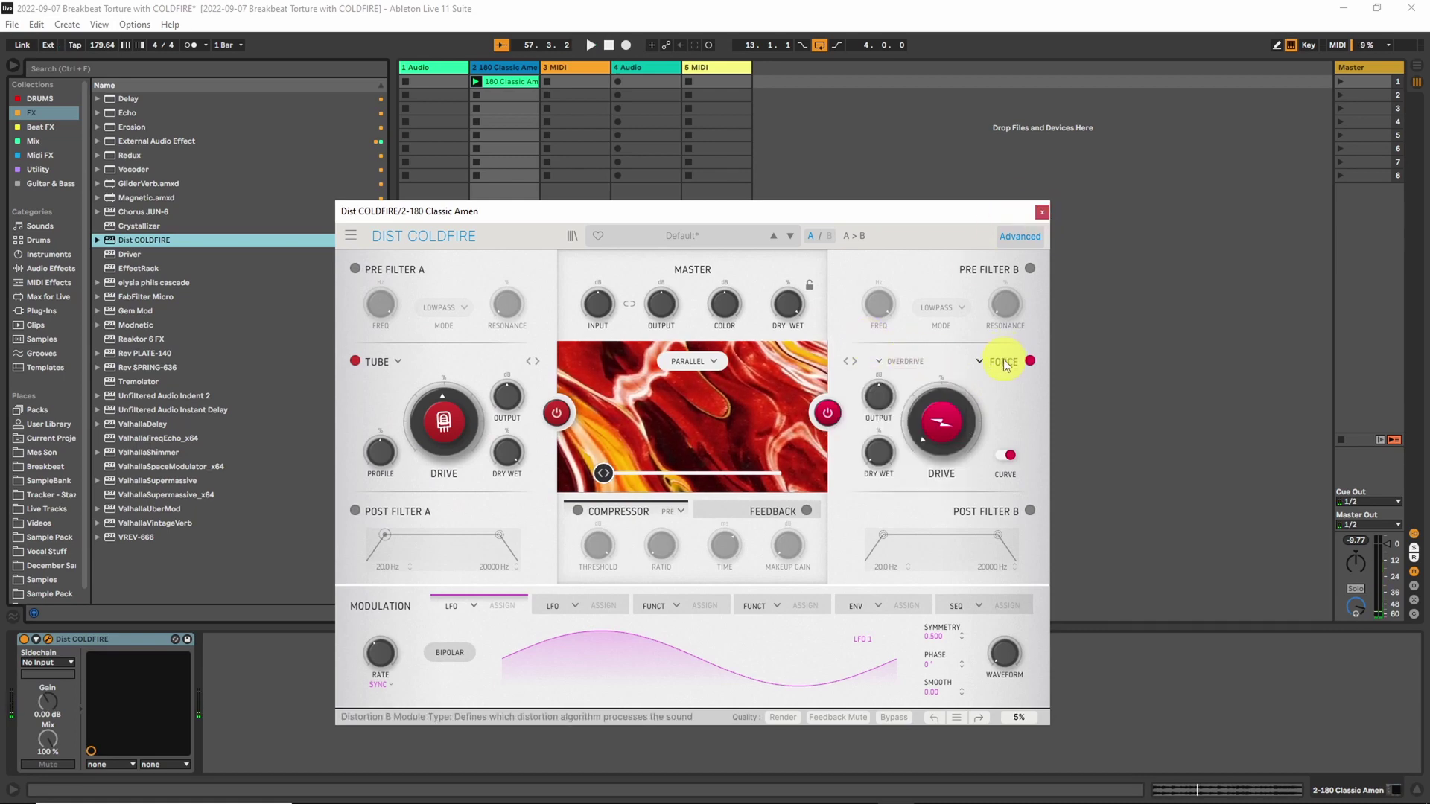
left_click(1003, 359)
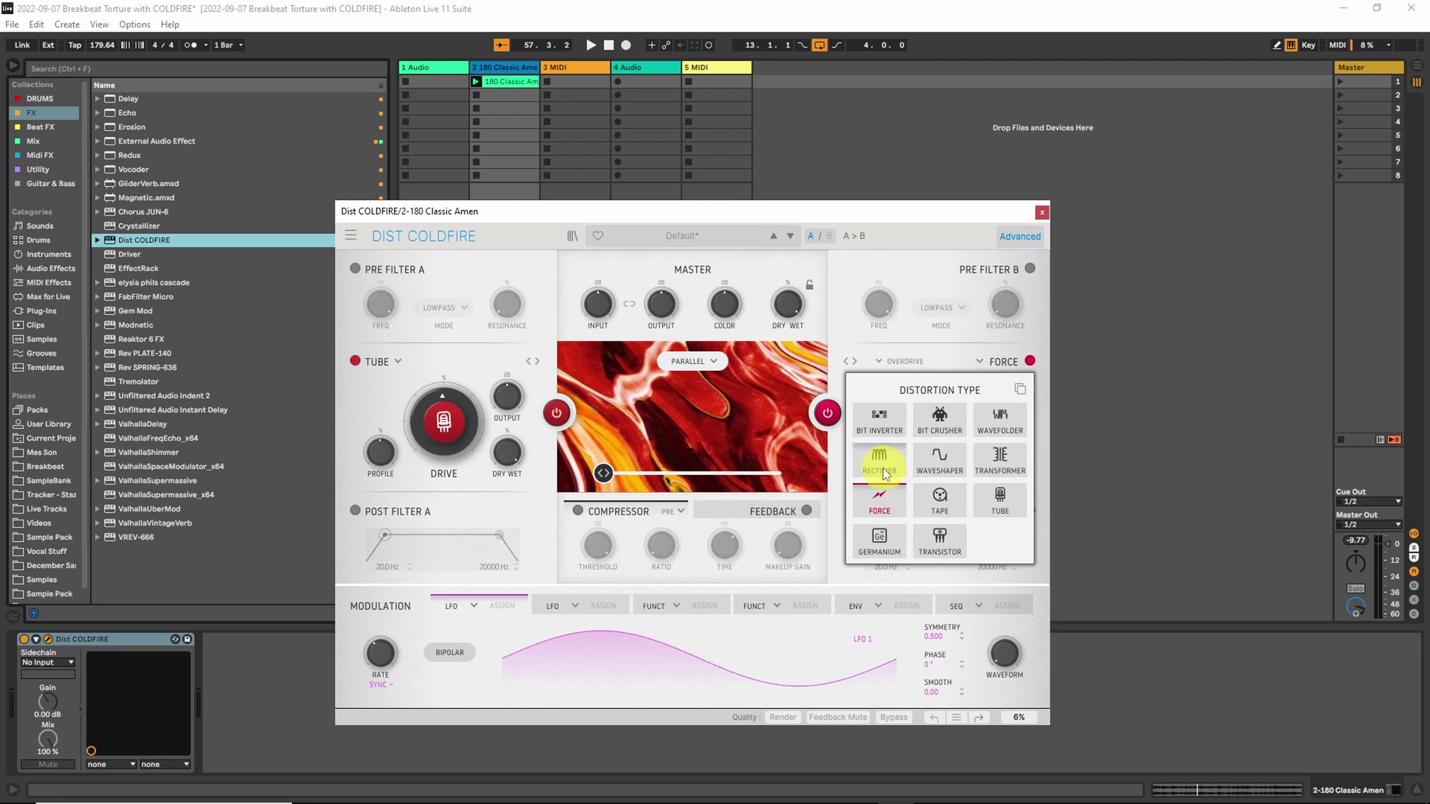
left_click(1000, 419)
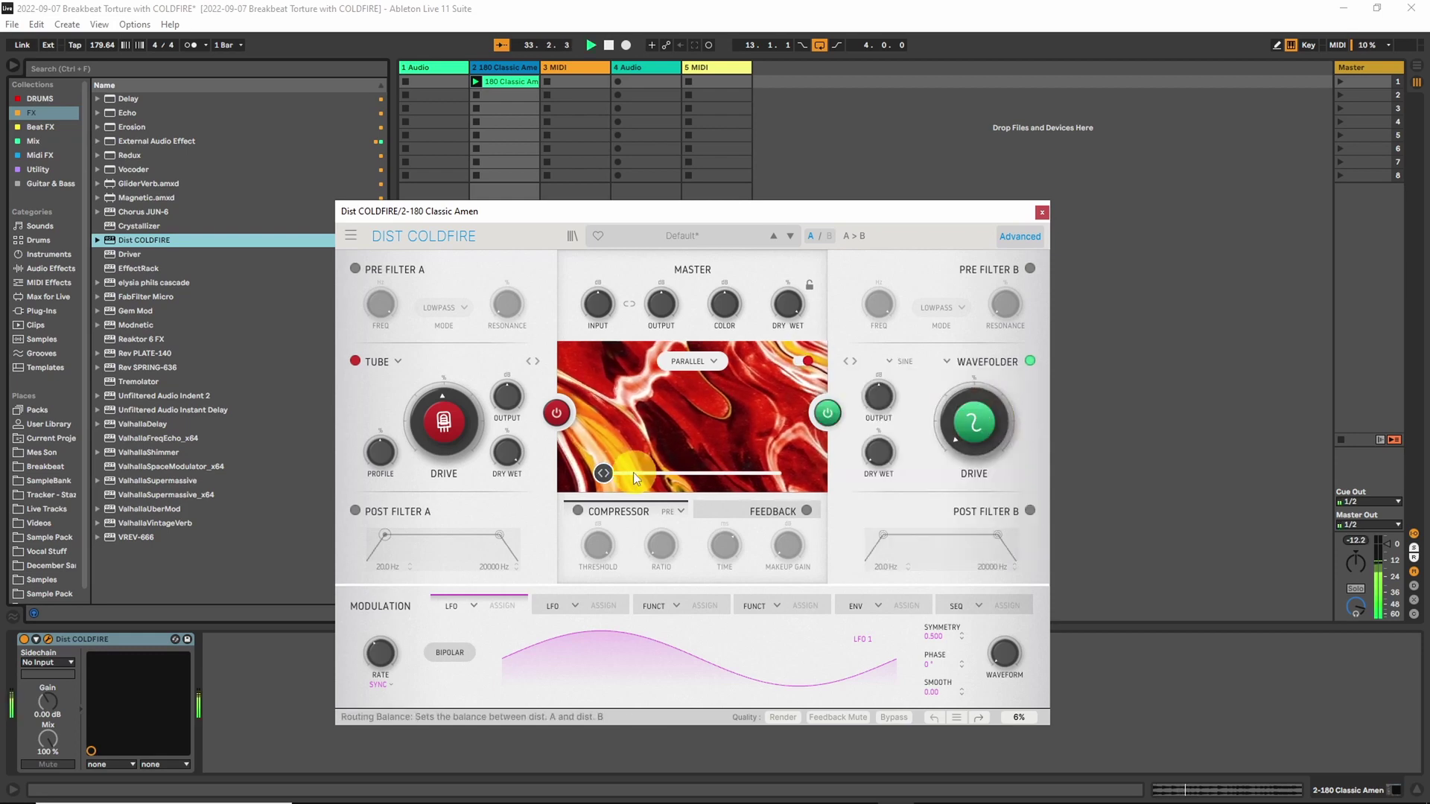
- Shift the routing balance almost fully to B and tune the Wavefolder drive by ear, ending slightly below its midpoint
left_click_drag(604, 477, 767, 501)
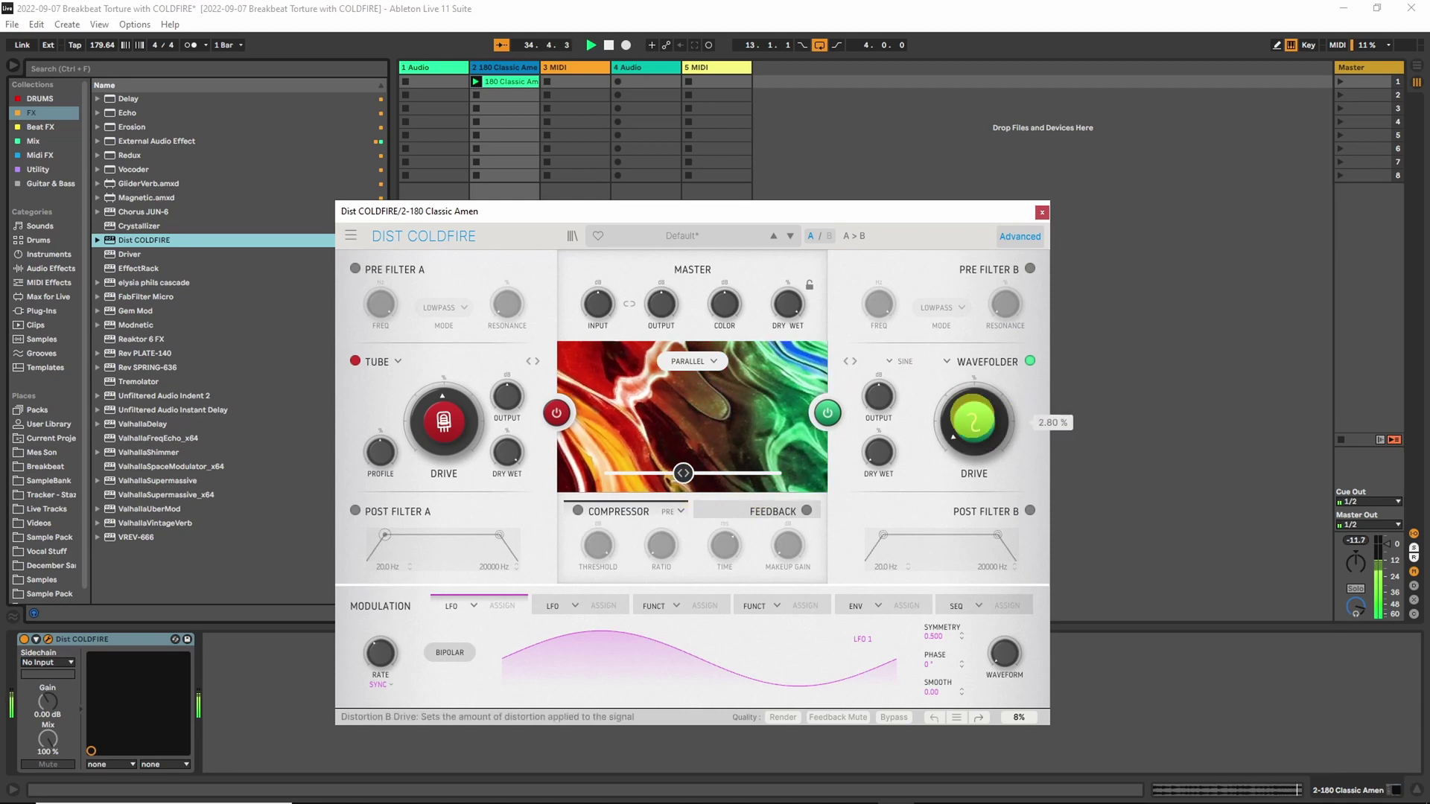
left_click_drag(975, 418, 995, 242)
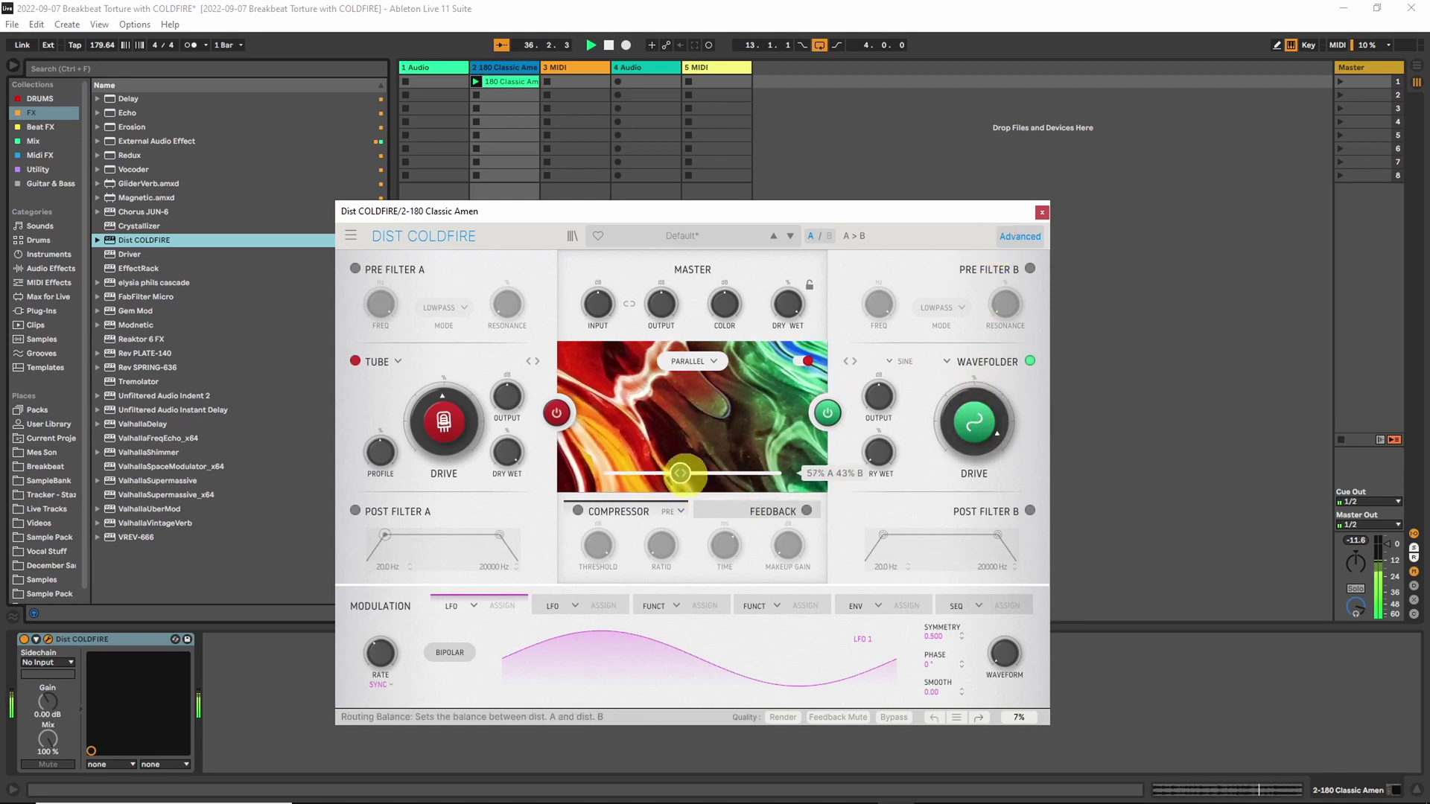
left_click_drag(680, 473, 786, 462)
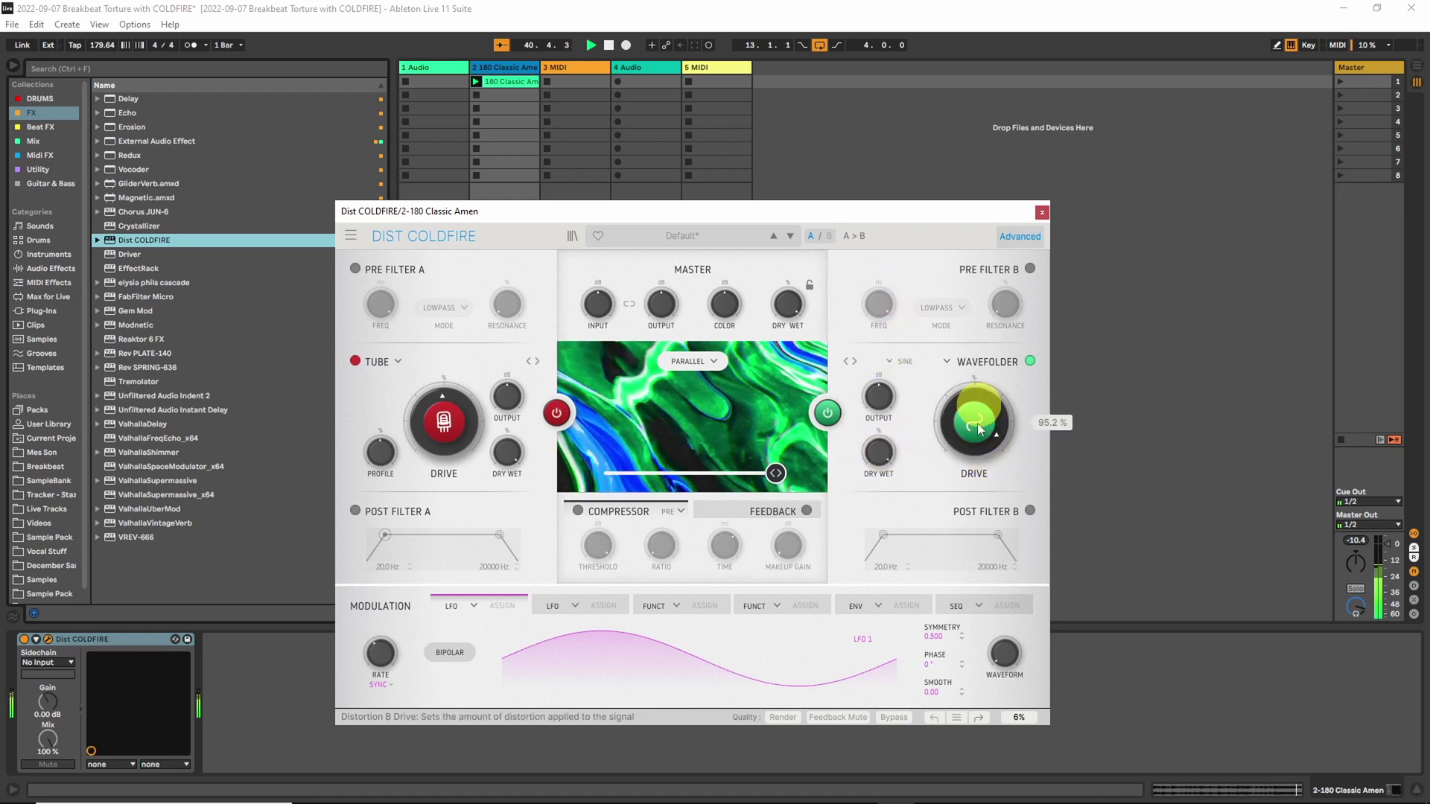
left_click_drag(979, 429, 979, 435)
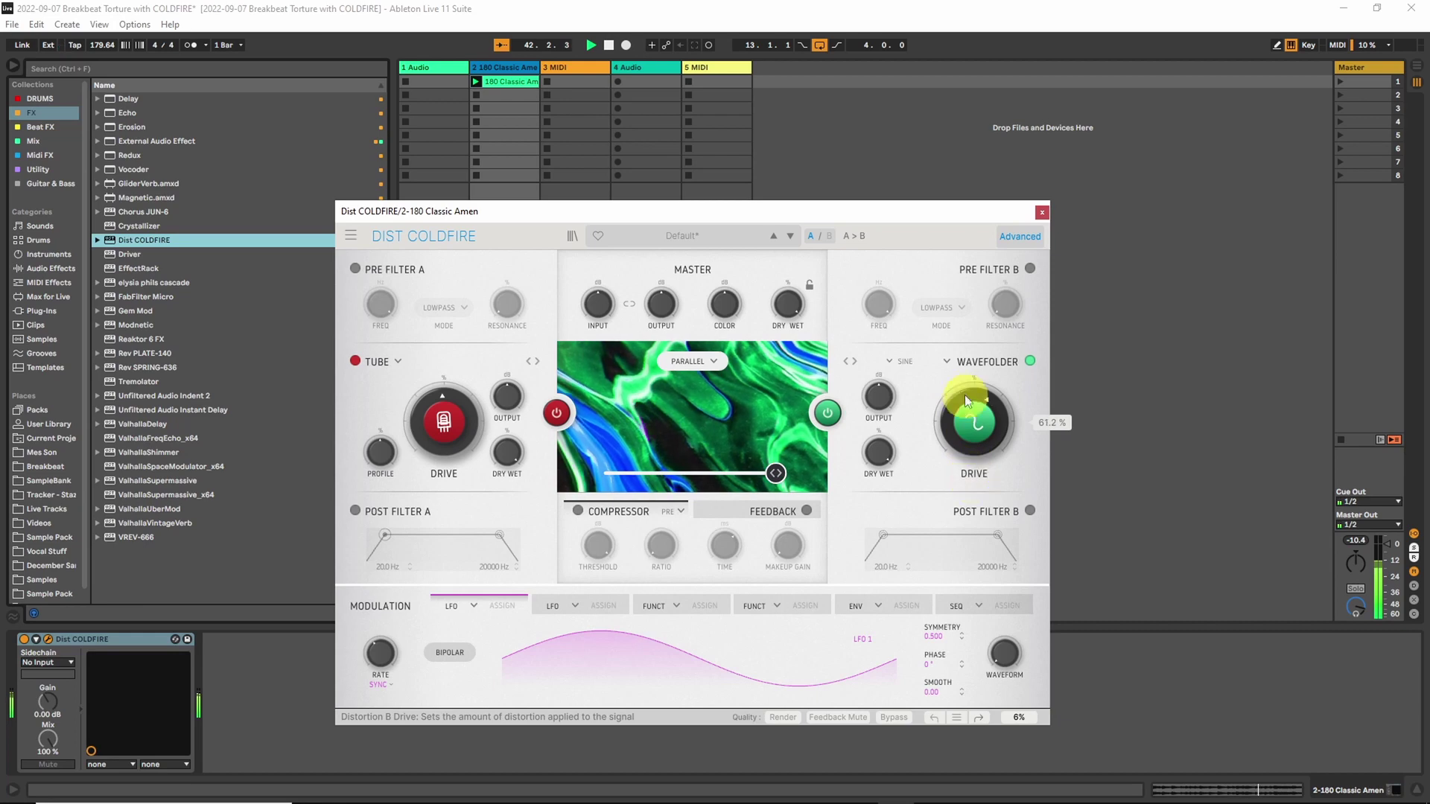
left_click_drag(953, 421, 953, 443)
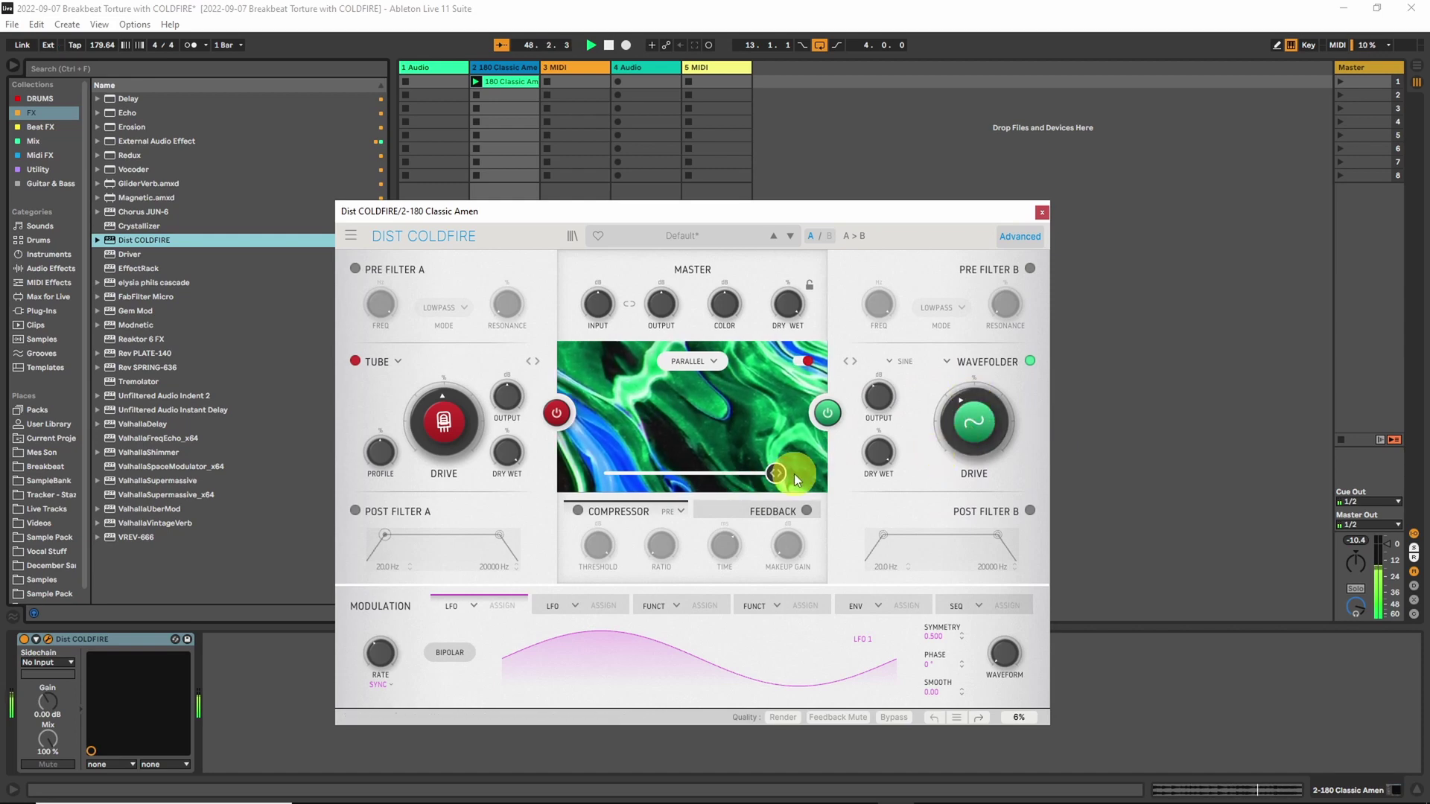
- Return the routing balance fully to A, change the first modulator to an envelope follower and assign it to the balance
left_click_drag(772, 473, 596, 458)
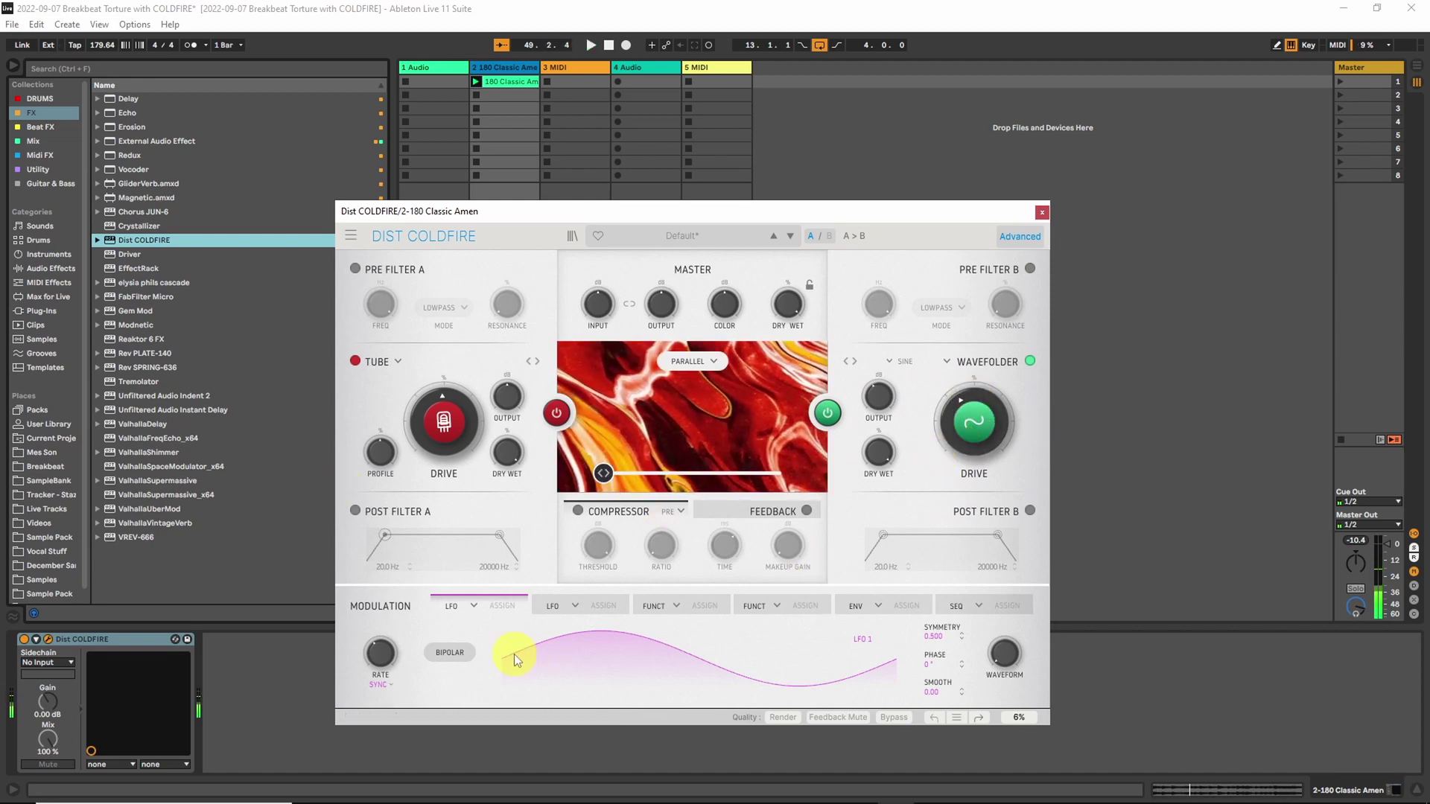
left_click(472, 607)
left_click(512, 673)
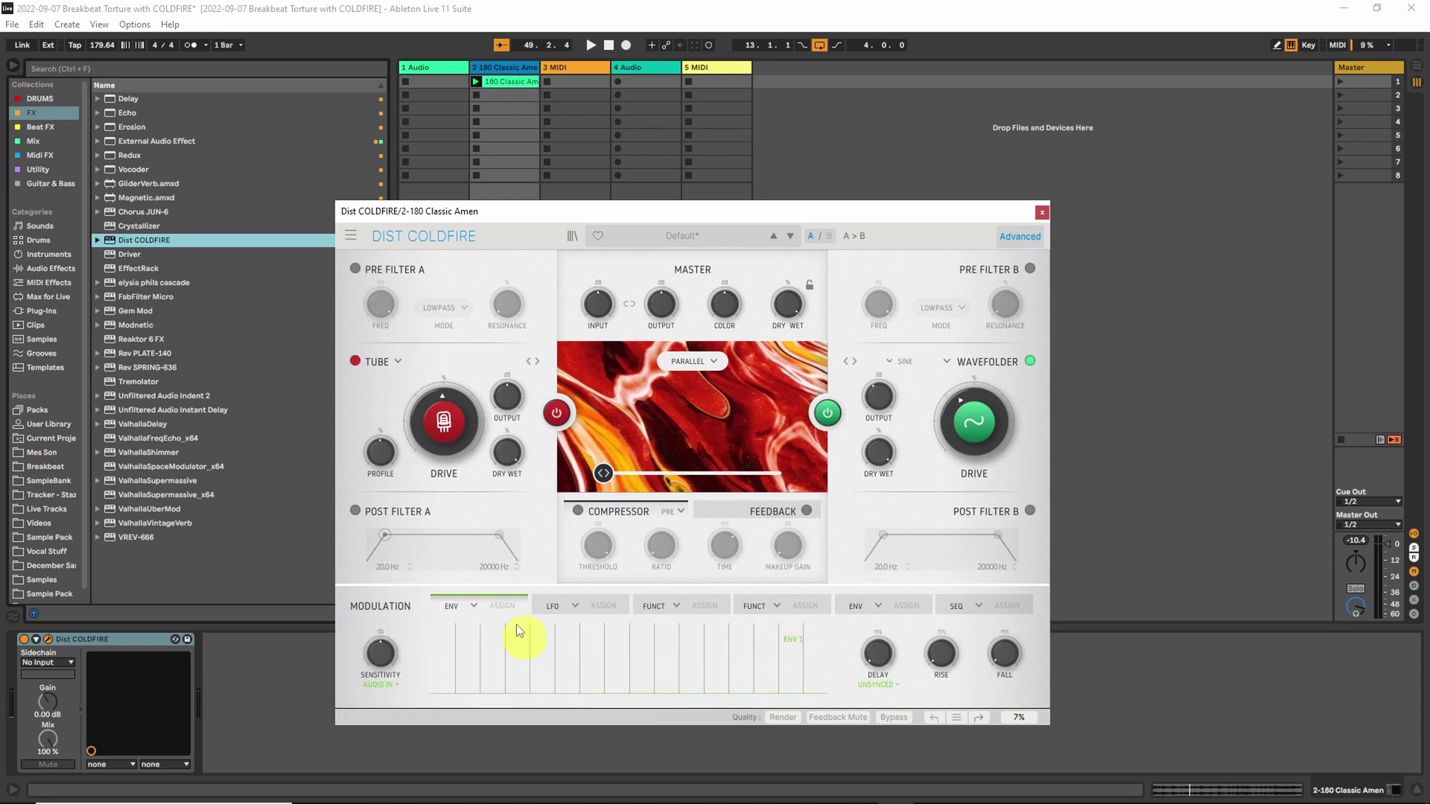
left_click(502, 606)
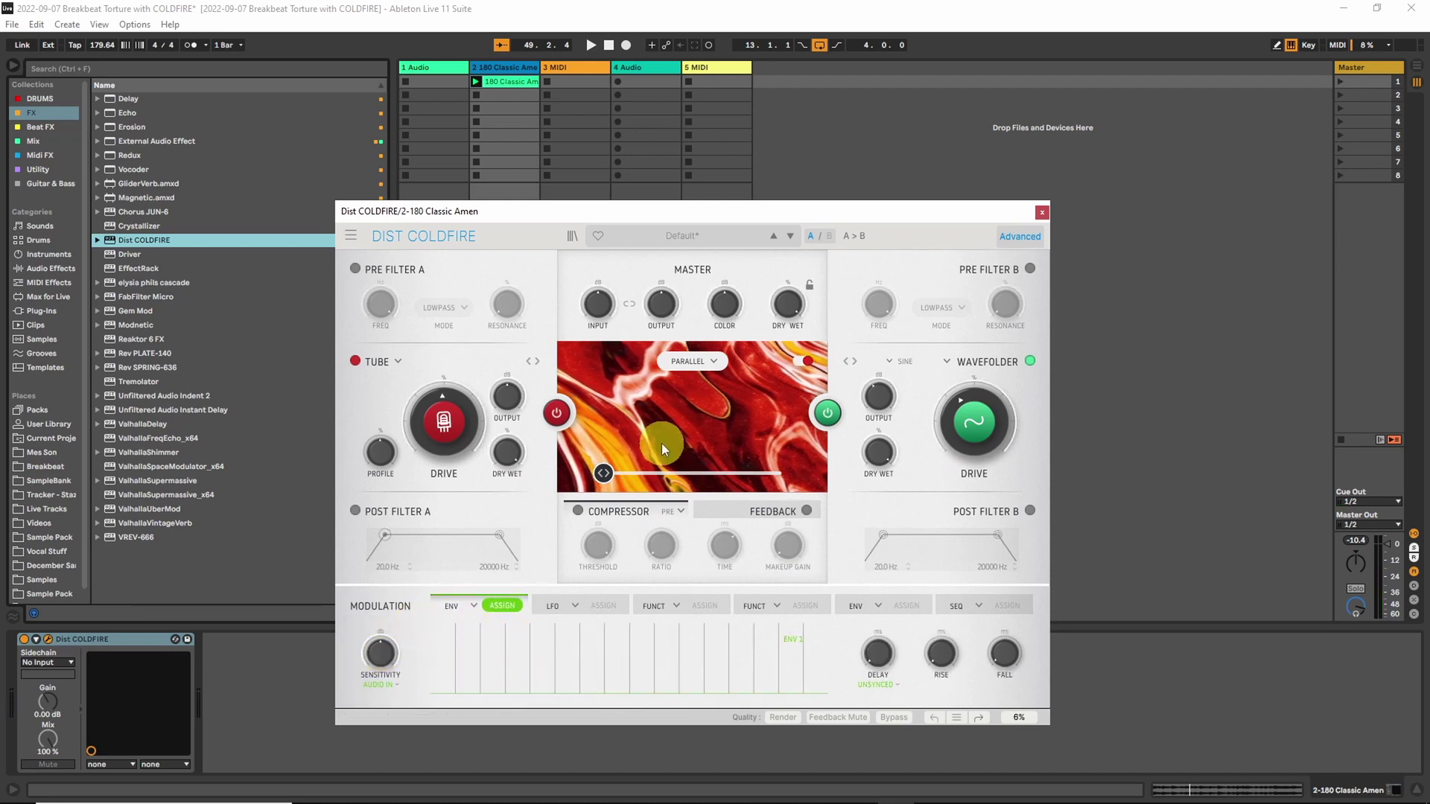
left_click(685, 477)
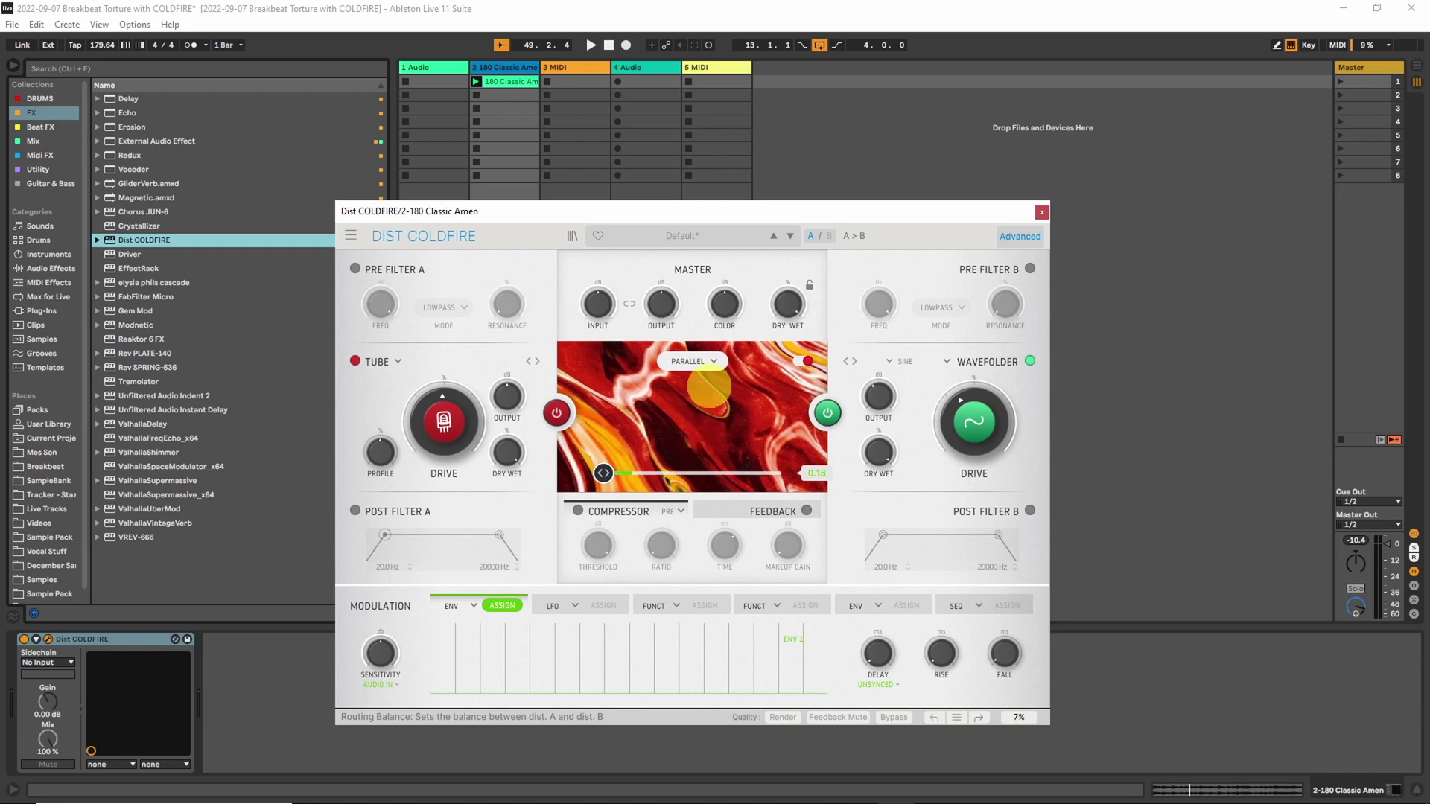
- With the loop playing, raise the envelope follower's sensitivity, adjust its fall and fine-tune the Tube and Wavefolder drives
key("space")
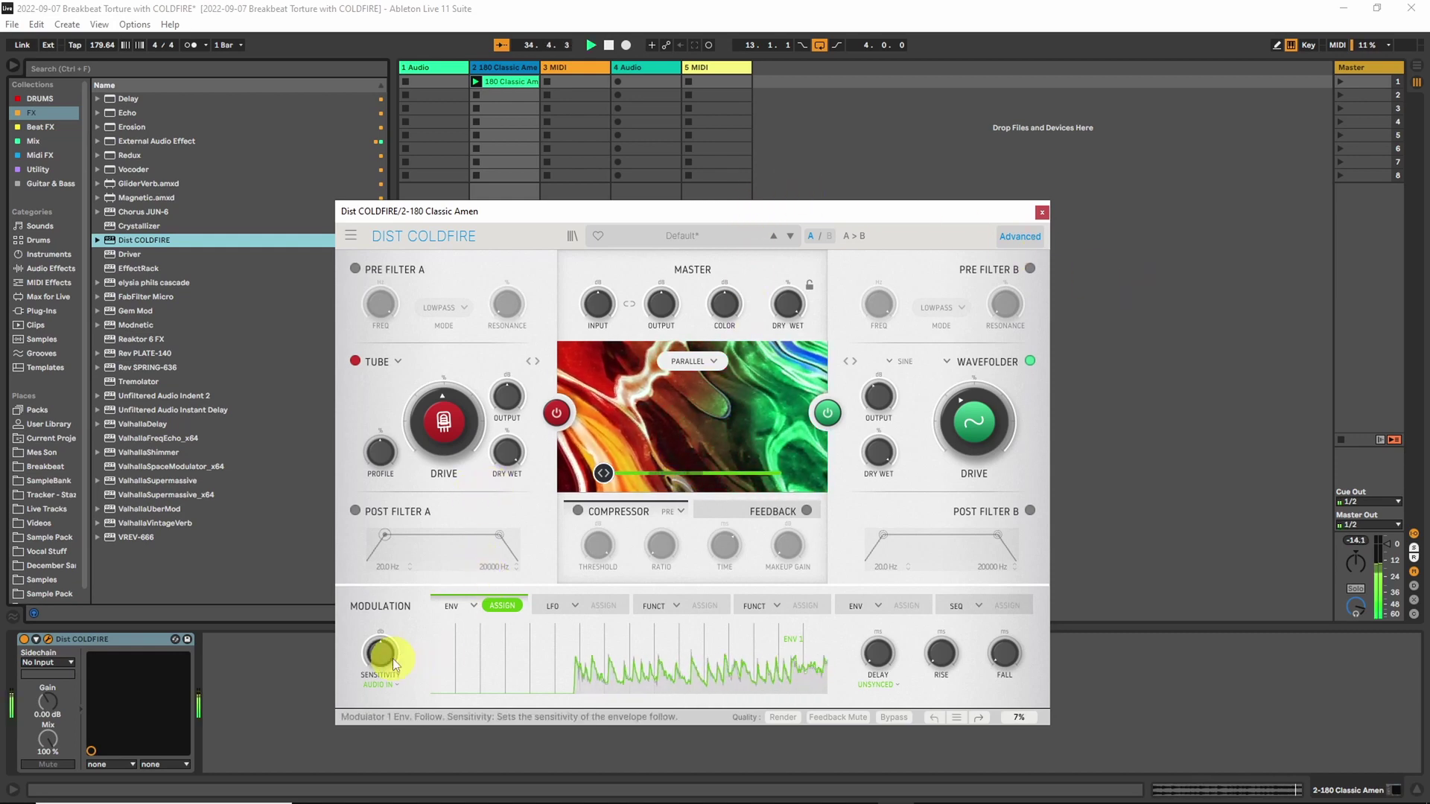
left_click_drag(395, 665, 394, 642)
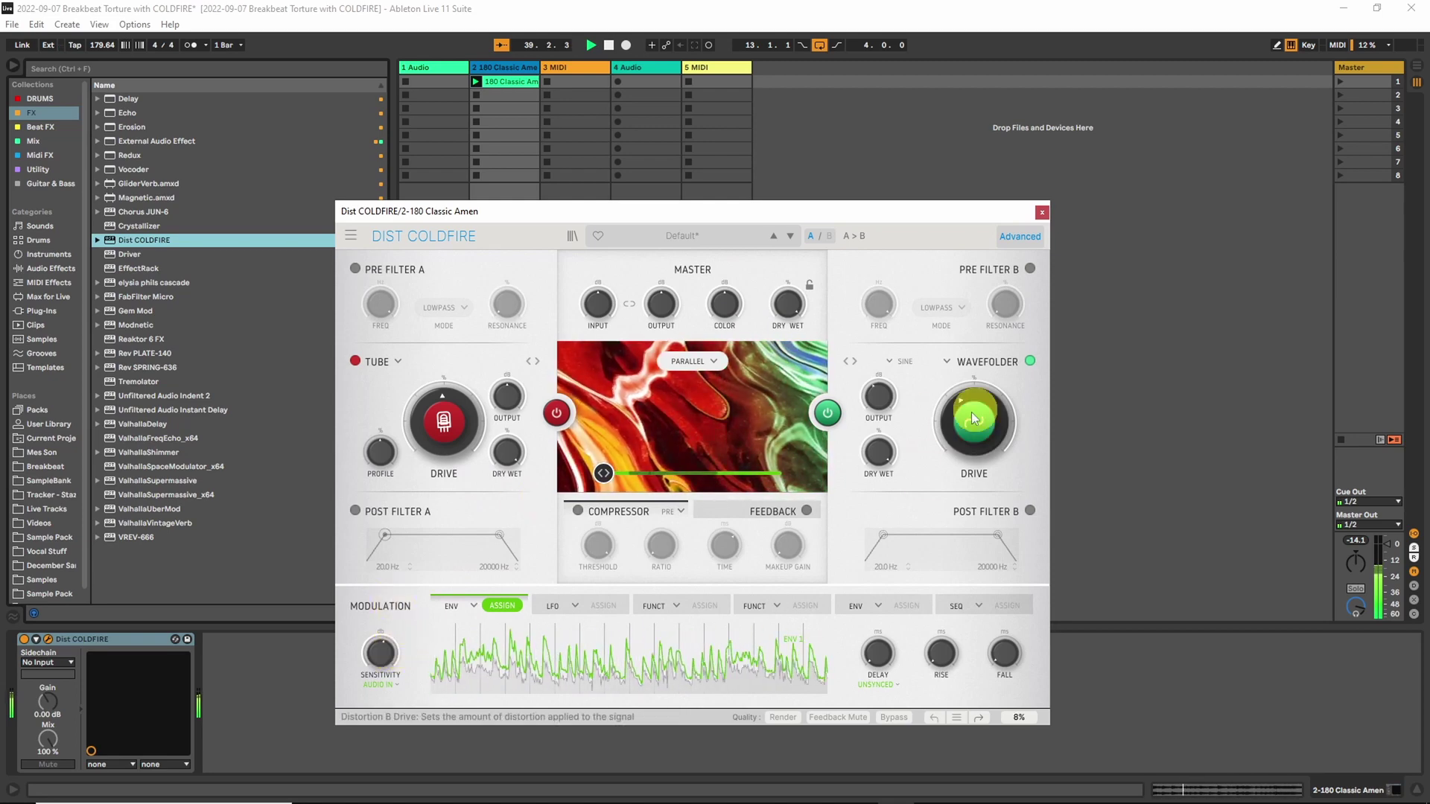
left_click_drag(1004, 657, 1003, 641)
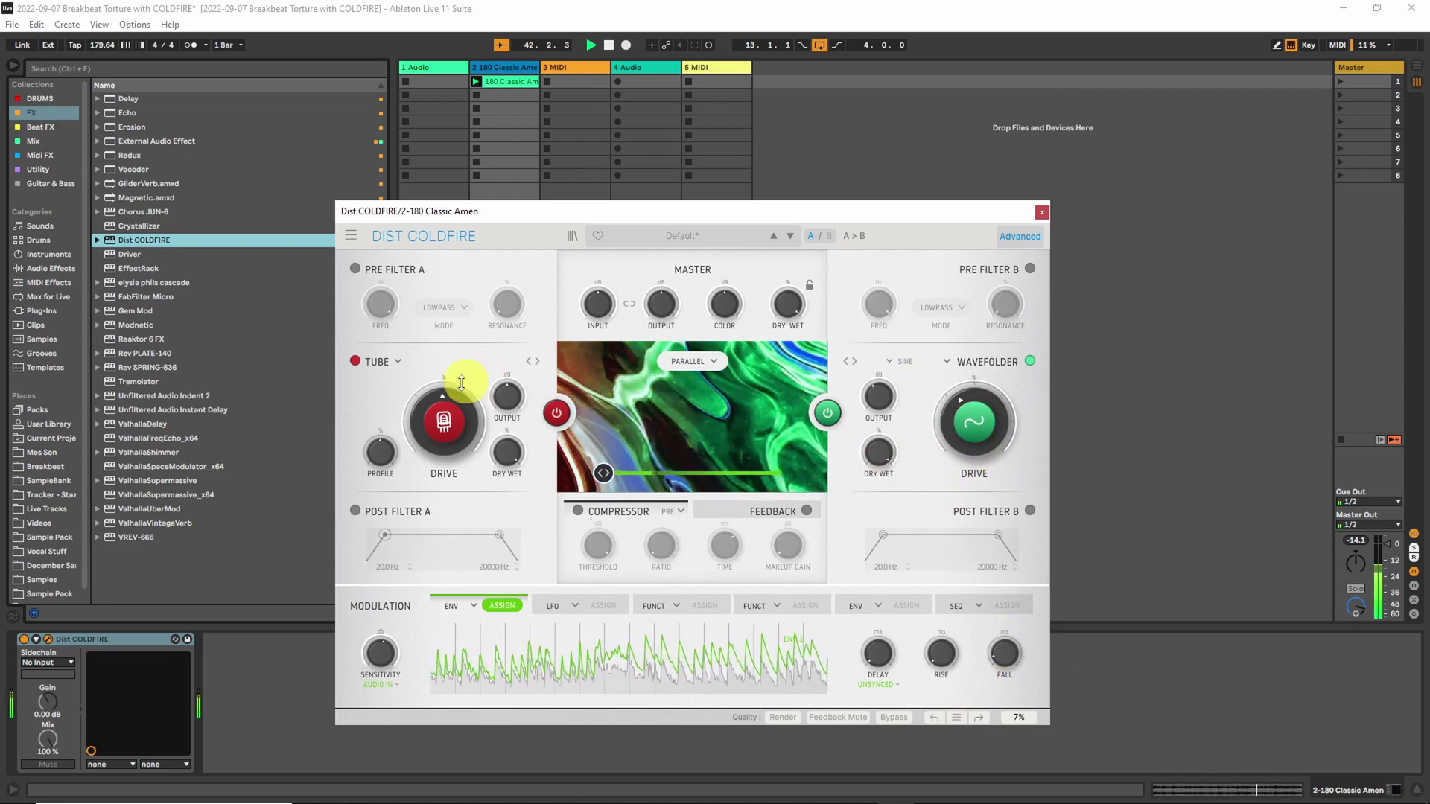
mouse_move(449, 388)
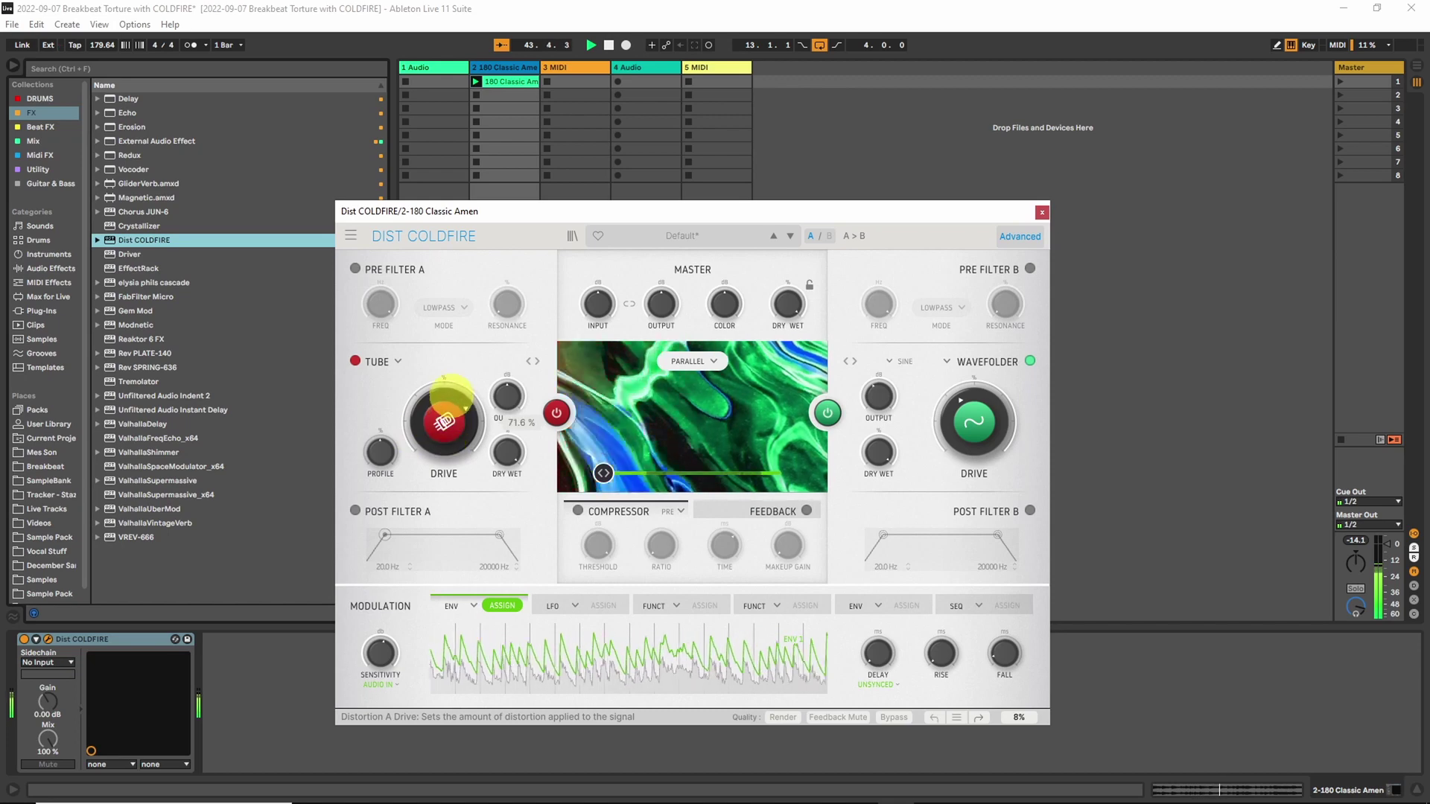
mouse_move(981, 436)
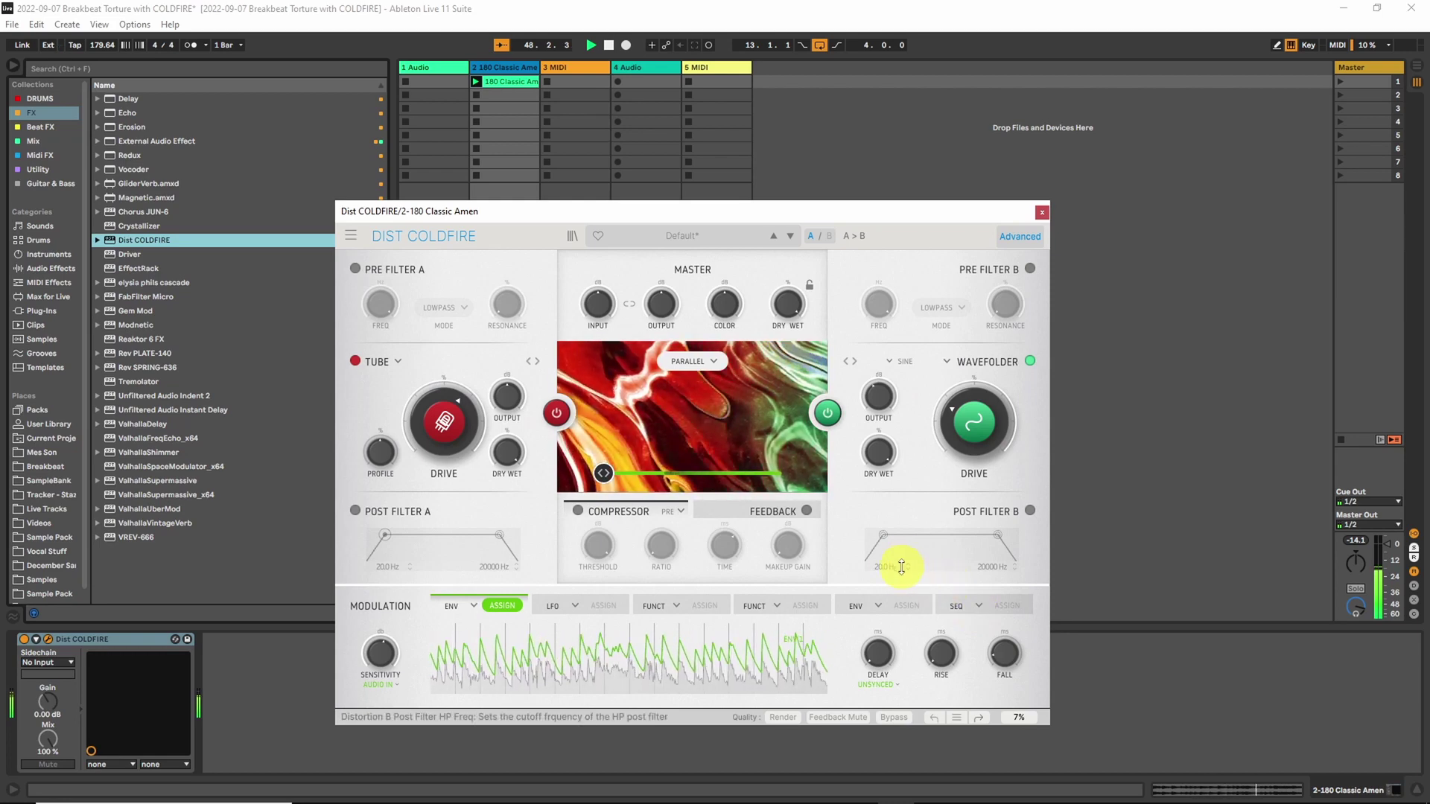
- Toggle the plugin's animations, try Serial routing for the two distortions and return to Parallel routing
left_click(804, 362)
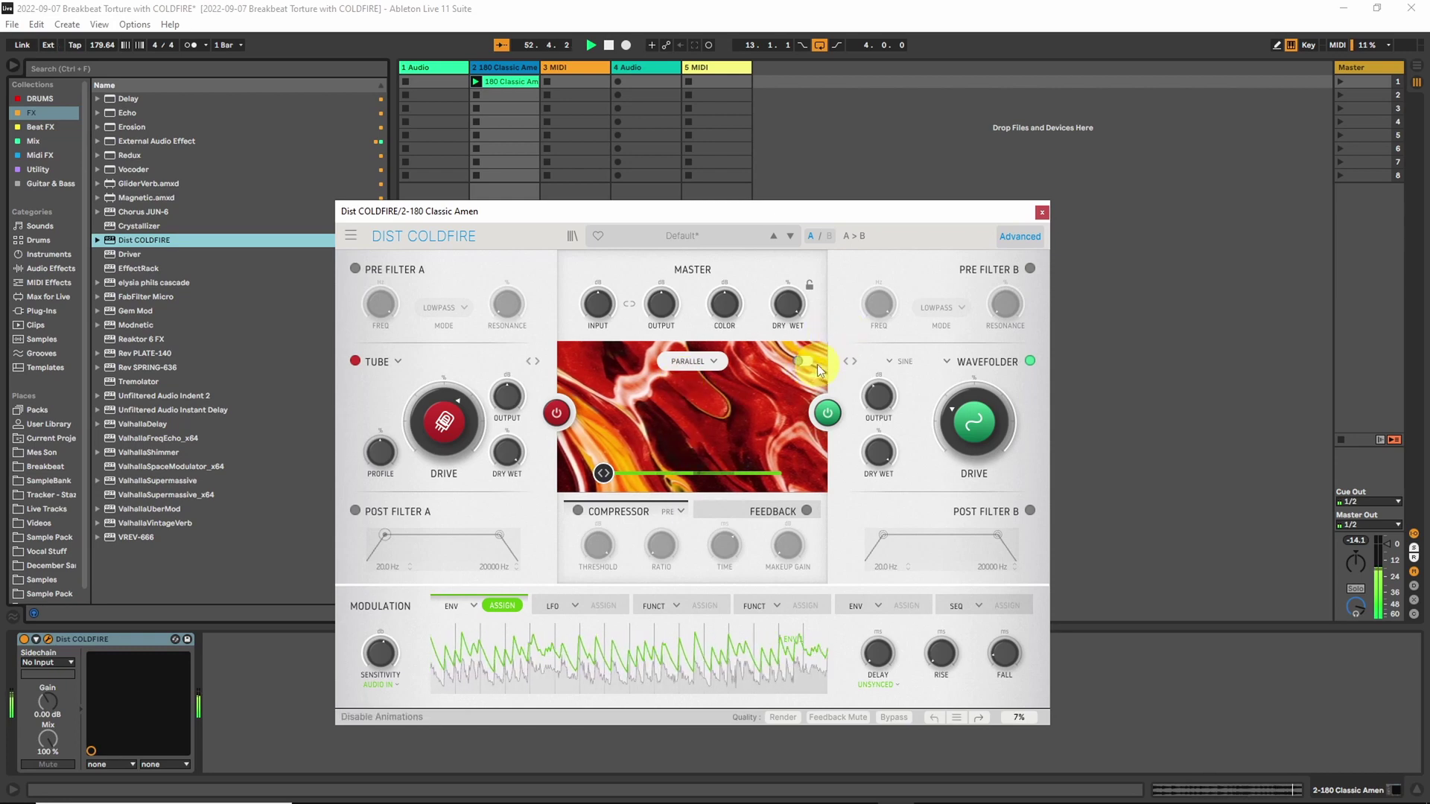
left_click(807, 362)
left_click(720, 362)
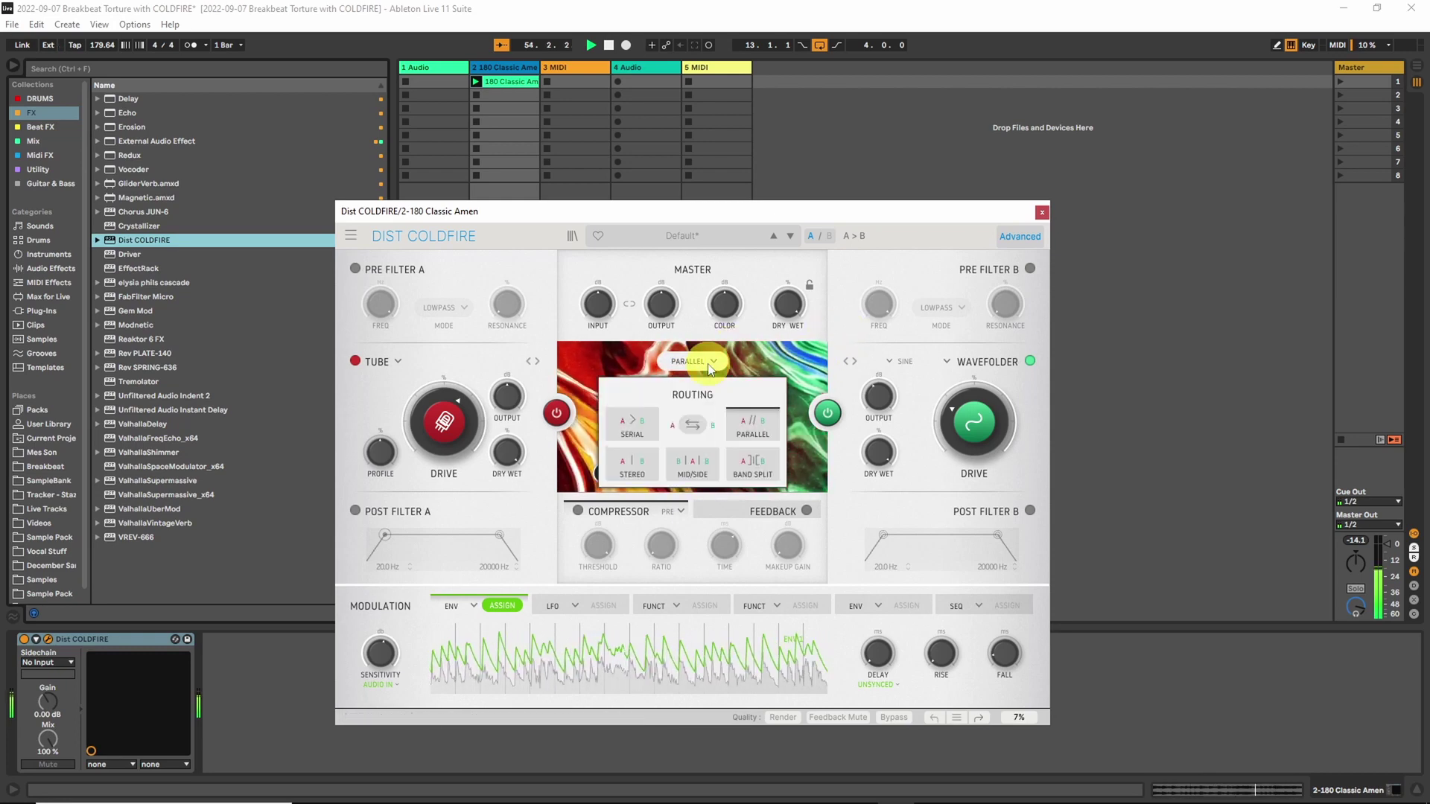
left_click(624, 426)
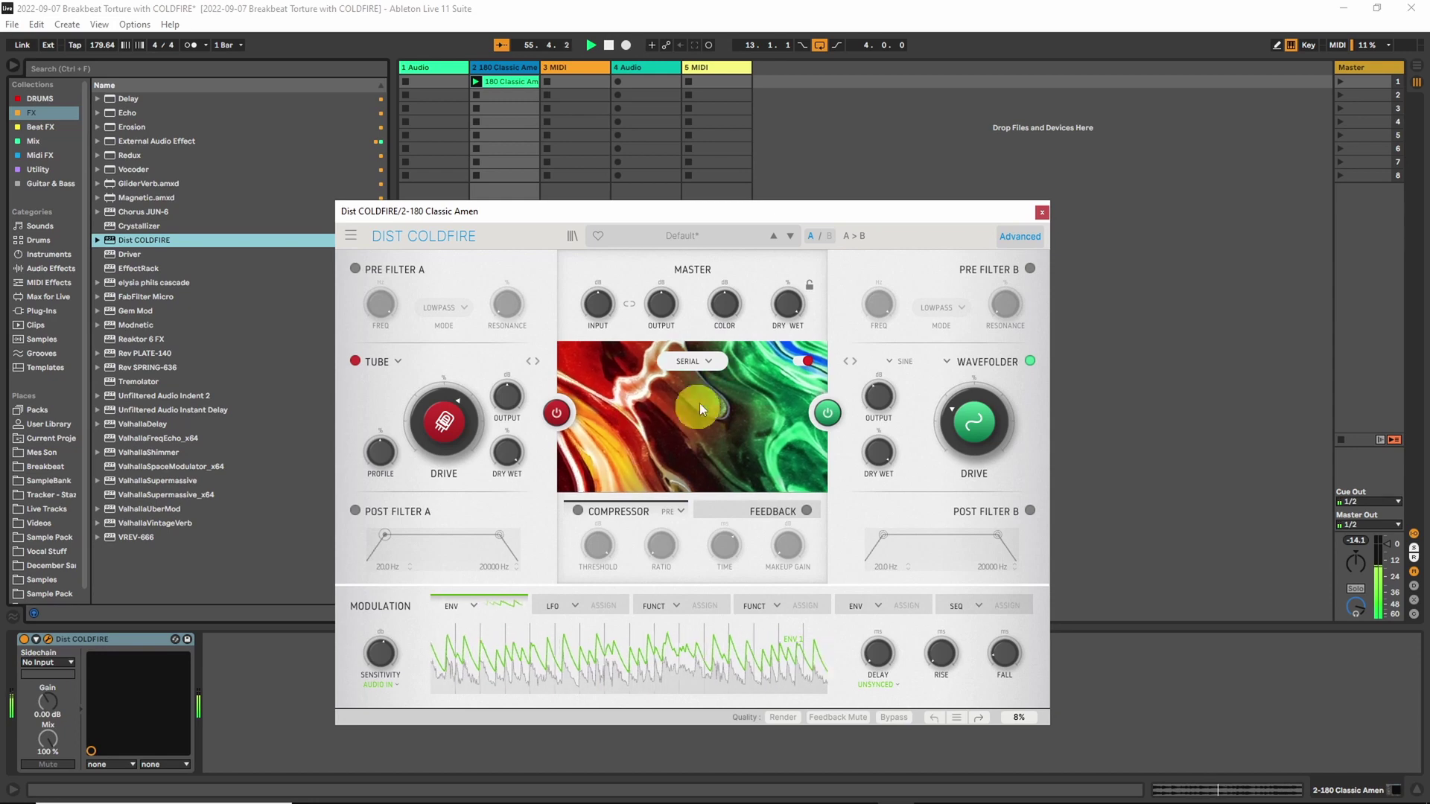
left_click(692, 365)
left_click(756, 428)
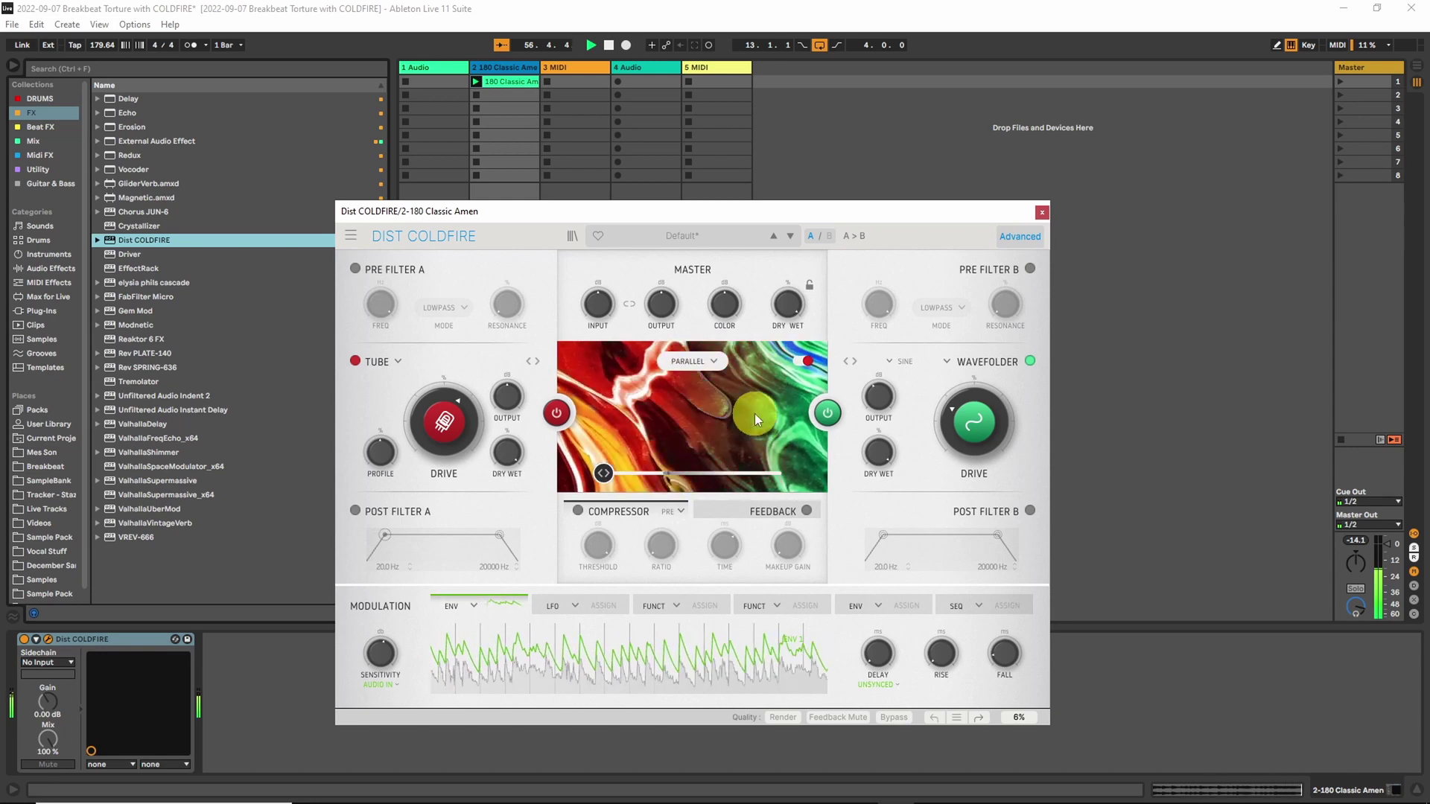
- Swap the two distortions and swap them back, keeping Tube as A, and set the routing to Stereo
left_click(692, 363)
left_click(694, 425)
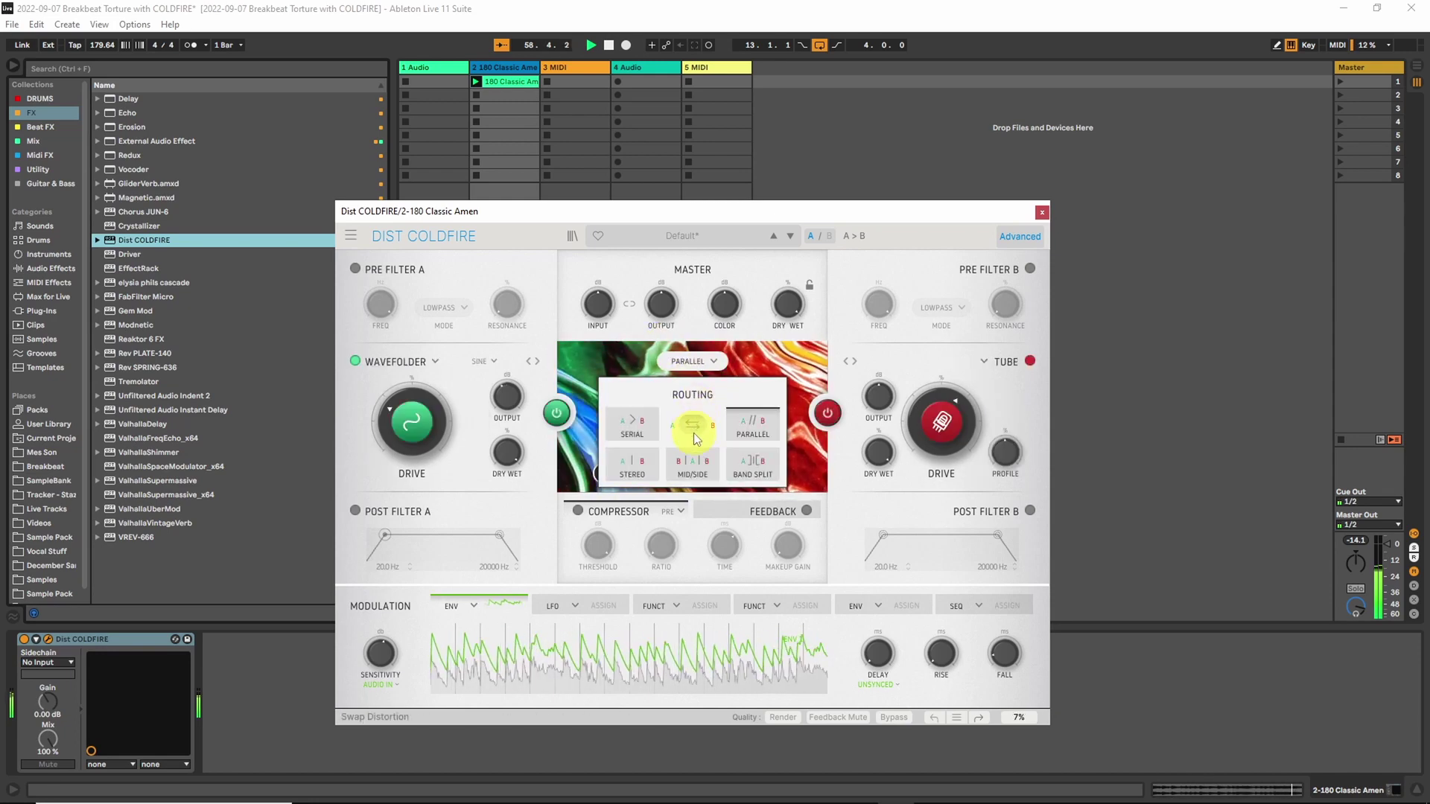
left_click(694, 428)
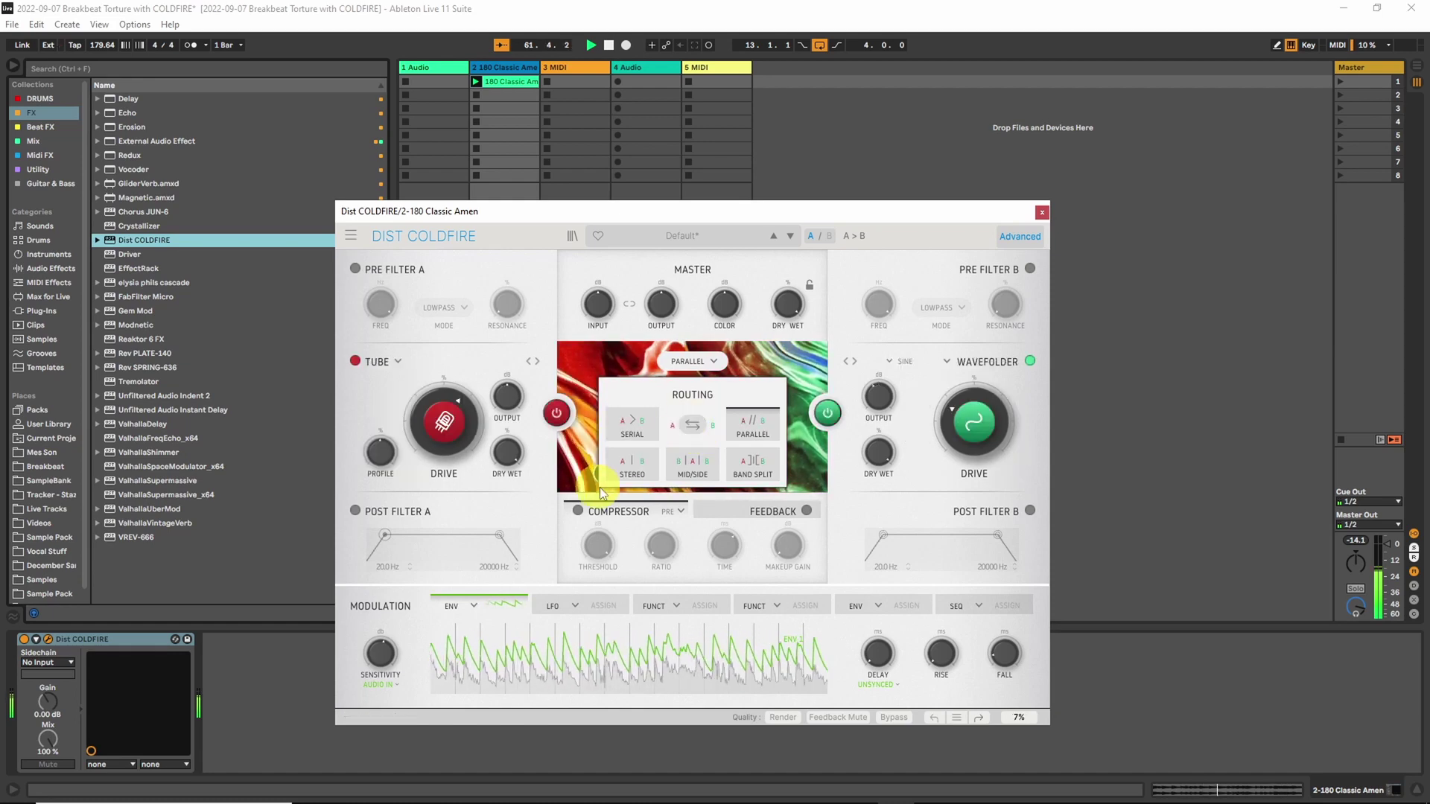
left_click(632, 471)
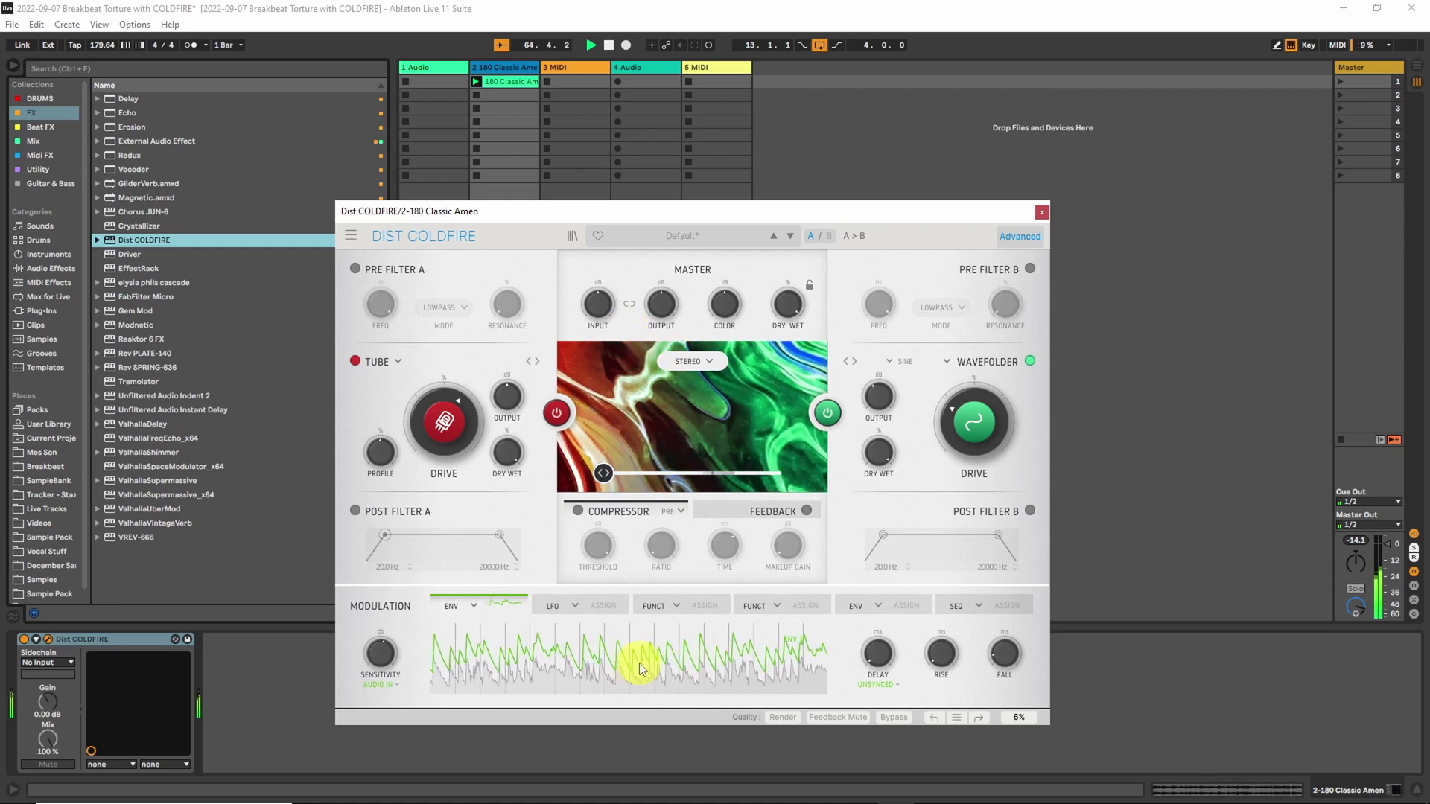
- Change the first modulator to an LFO, assign it to the routing balance and make it bipolar, with the balance centred
left_click(504, 605)
left_click(476, 605)
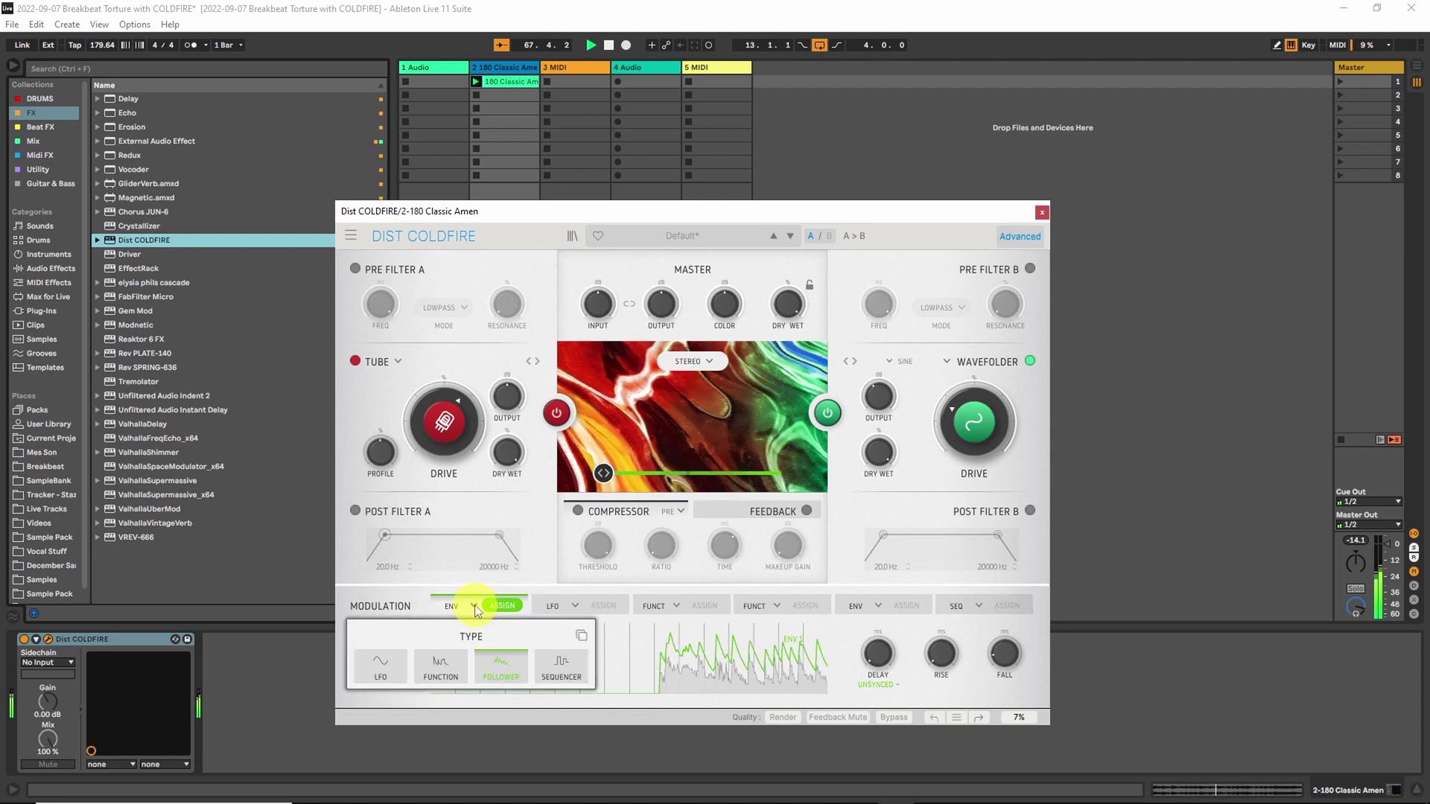
left_click(394, 676)
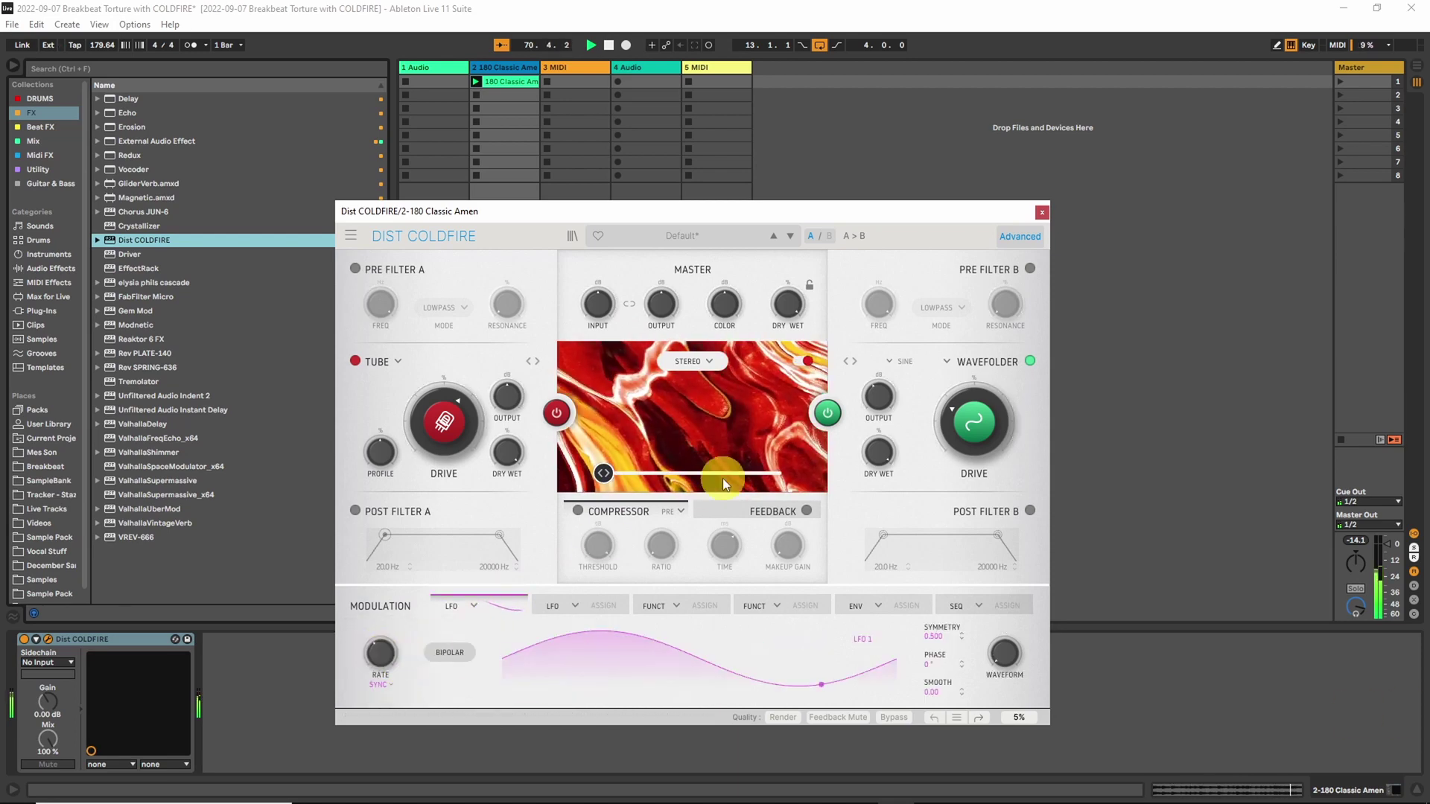
left_click(505, 606)
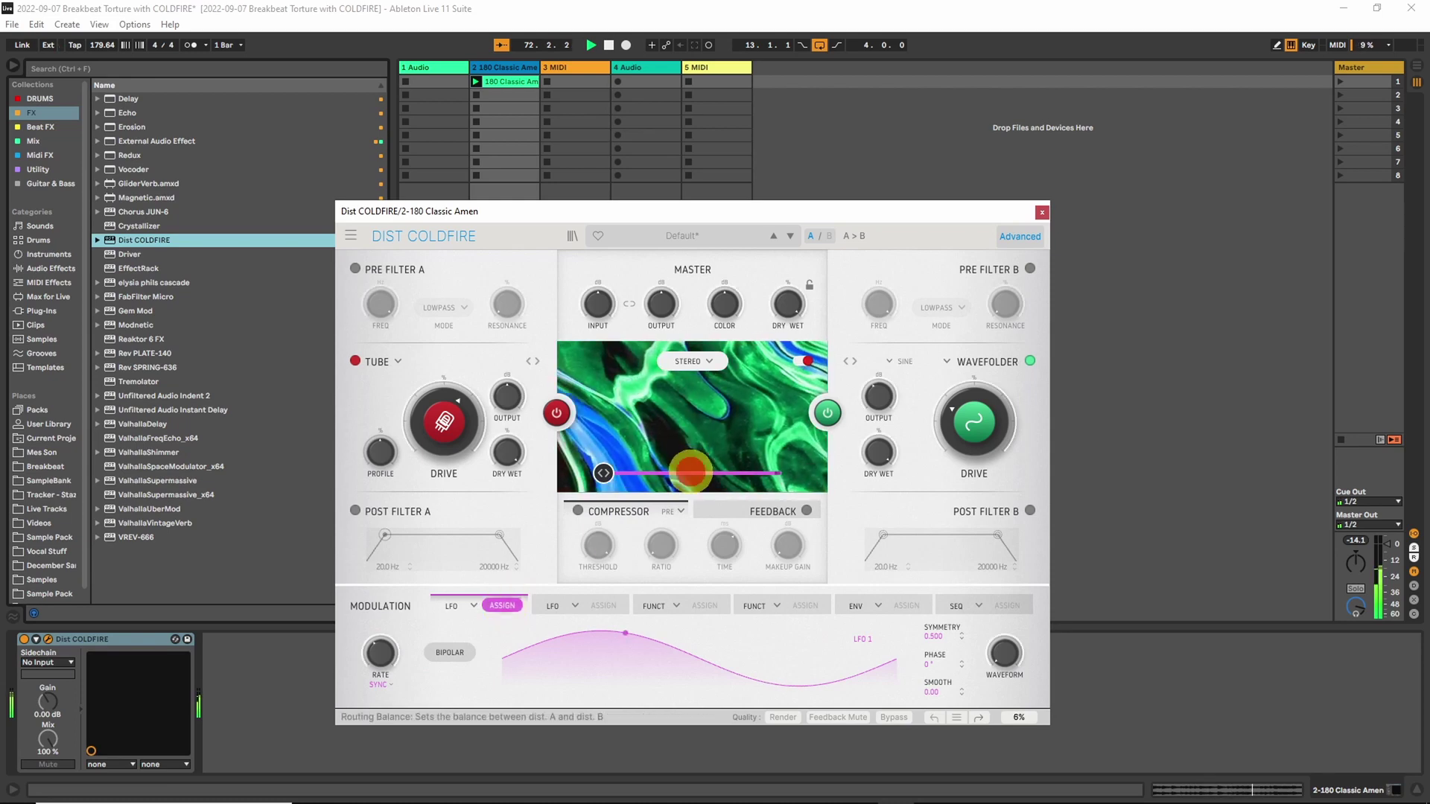
left_click_drag(691, 474, 738, 484)
left_click(450, 652)
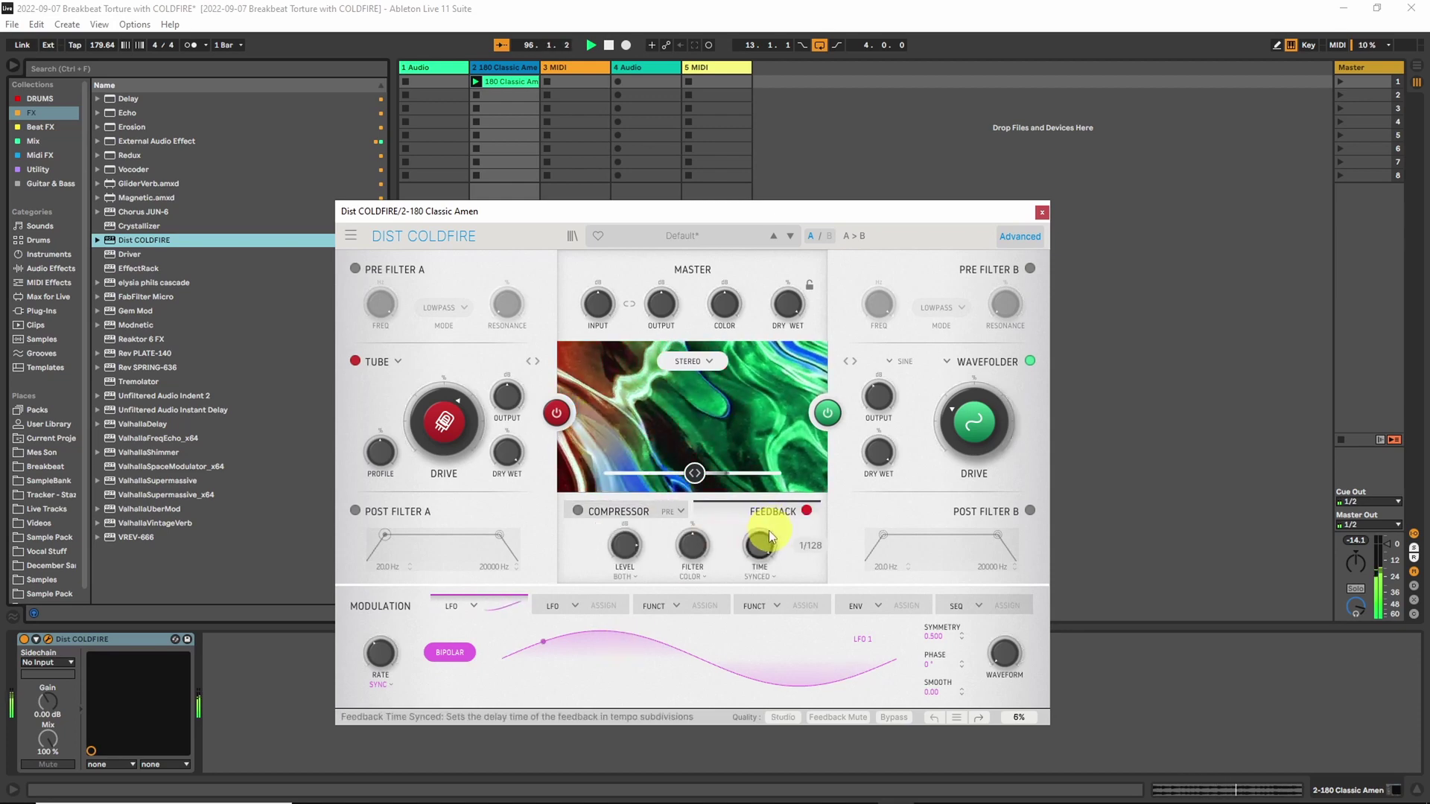
- Set the feedback's time mode to Pitch, sweep its pitch up and down, and raise the feedback level
left_click(762, 578)
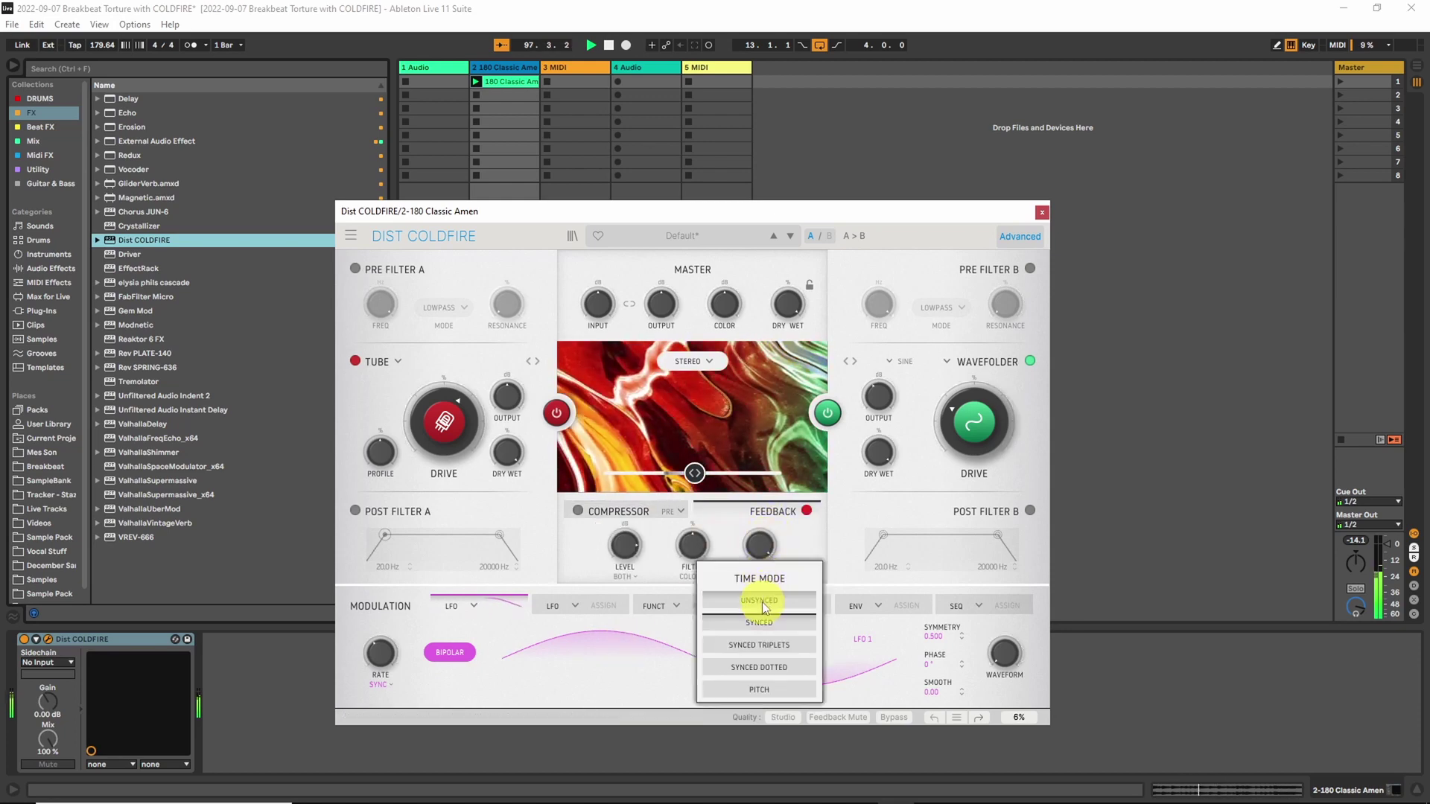
left_click(746, 688)
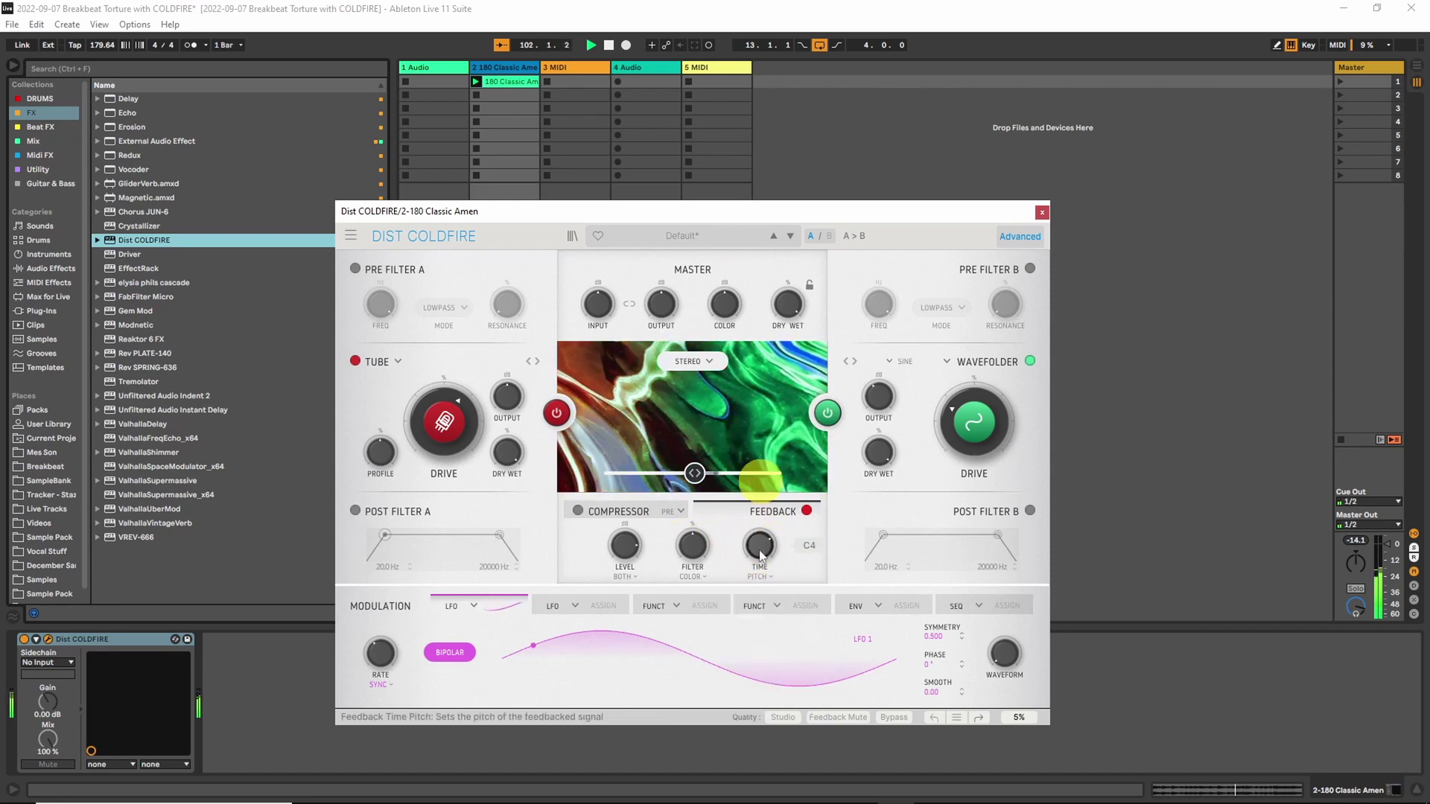
left_click_drag(759, 552, 778, 417)
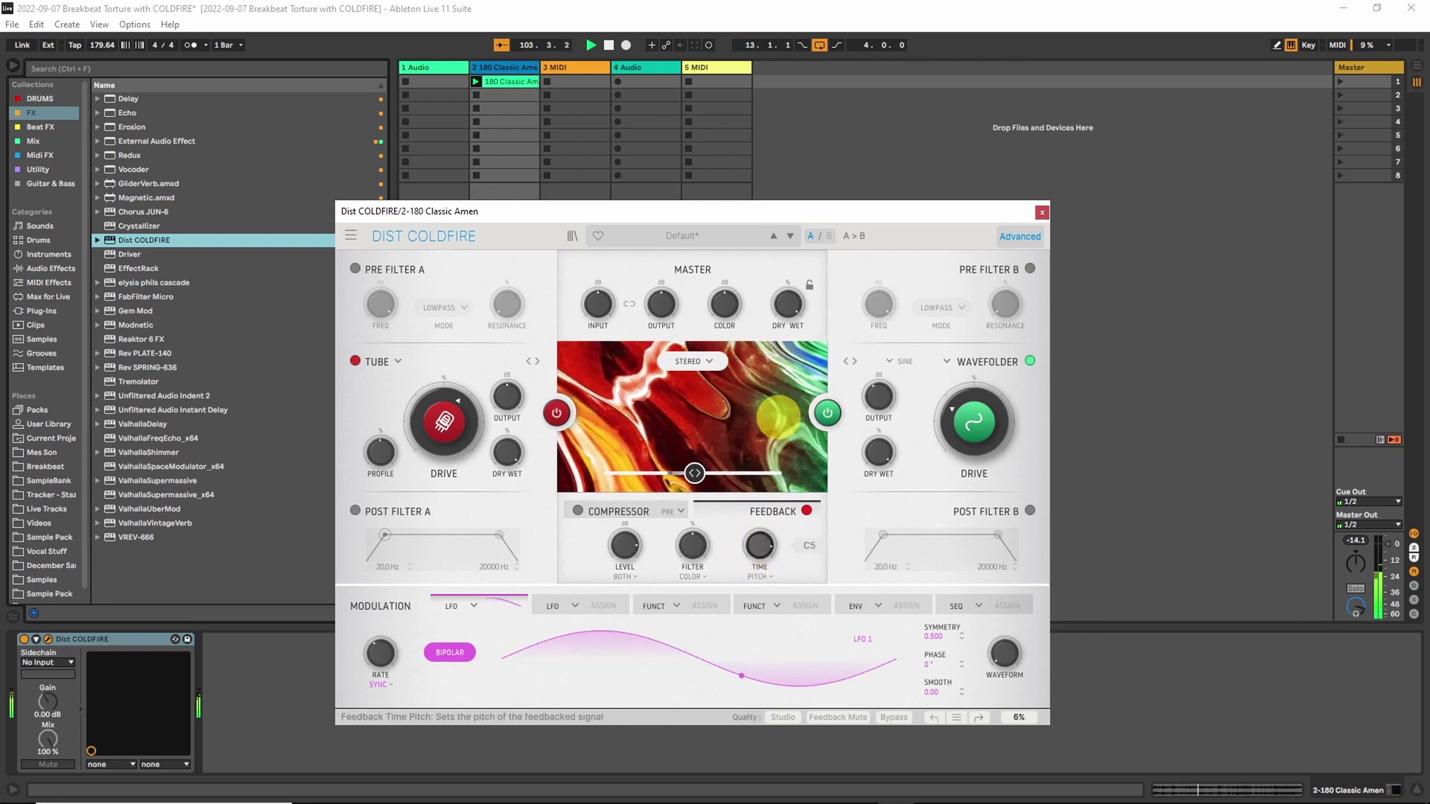
left_click_drag(759, 548, 754, 748)
left_click_drag(627, 546, 627, 525)
mouse_move(696, 547)
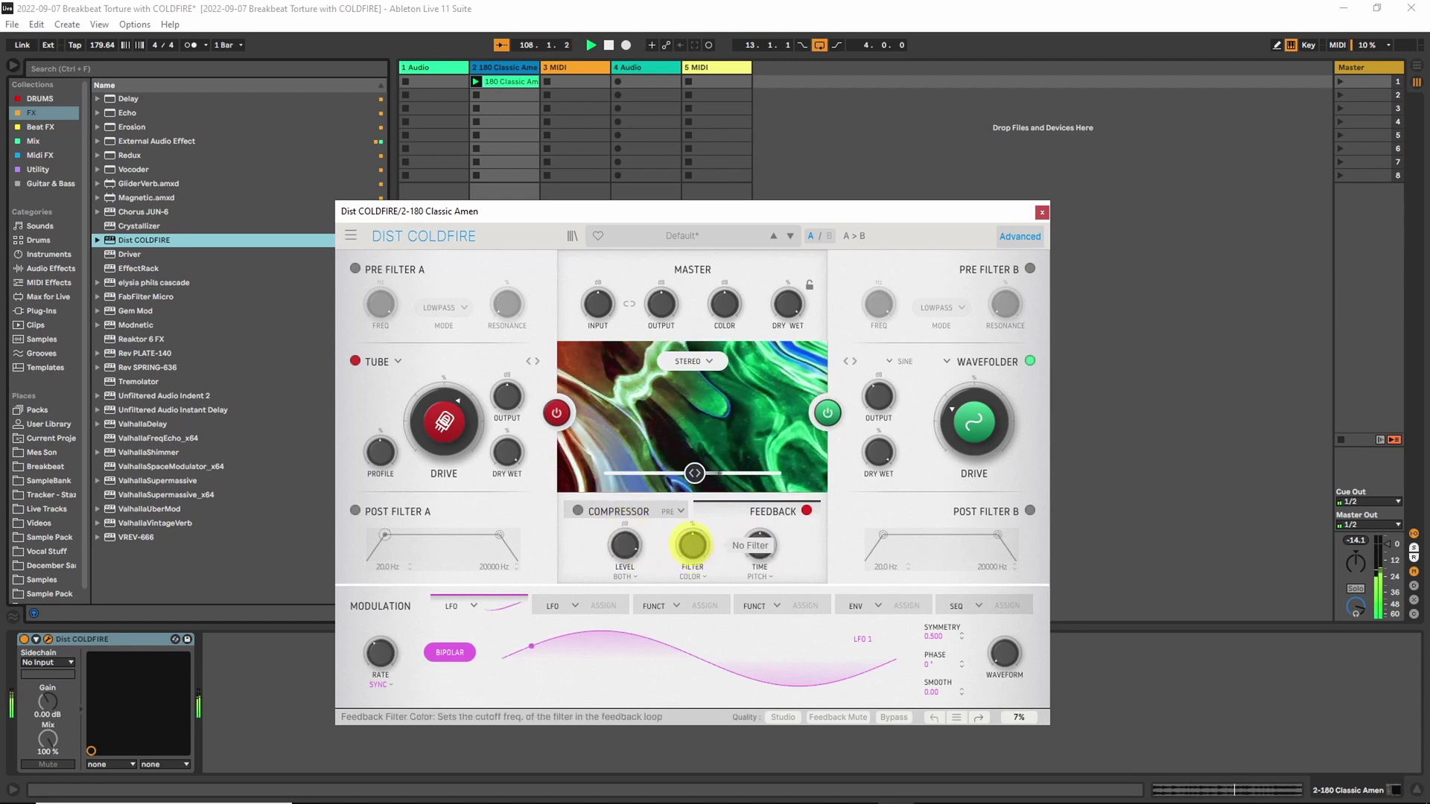
mouse_move(759, 547)
left_mouse_down()
mouse_move(758, 638)
mouse_move(745, 536)
mouse_move(764, 555)
left_mouse_up()
- Route the 5 MIDI track to Dist COLDFIRE on the Classic Amen track, arm it and reselect the Amen clip
left_click(740, 68)
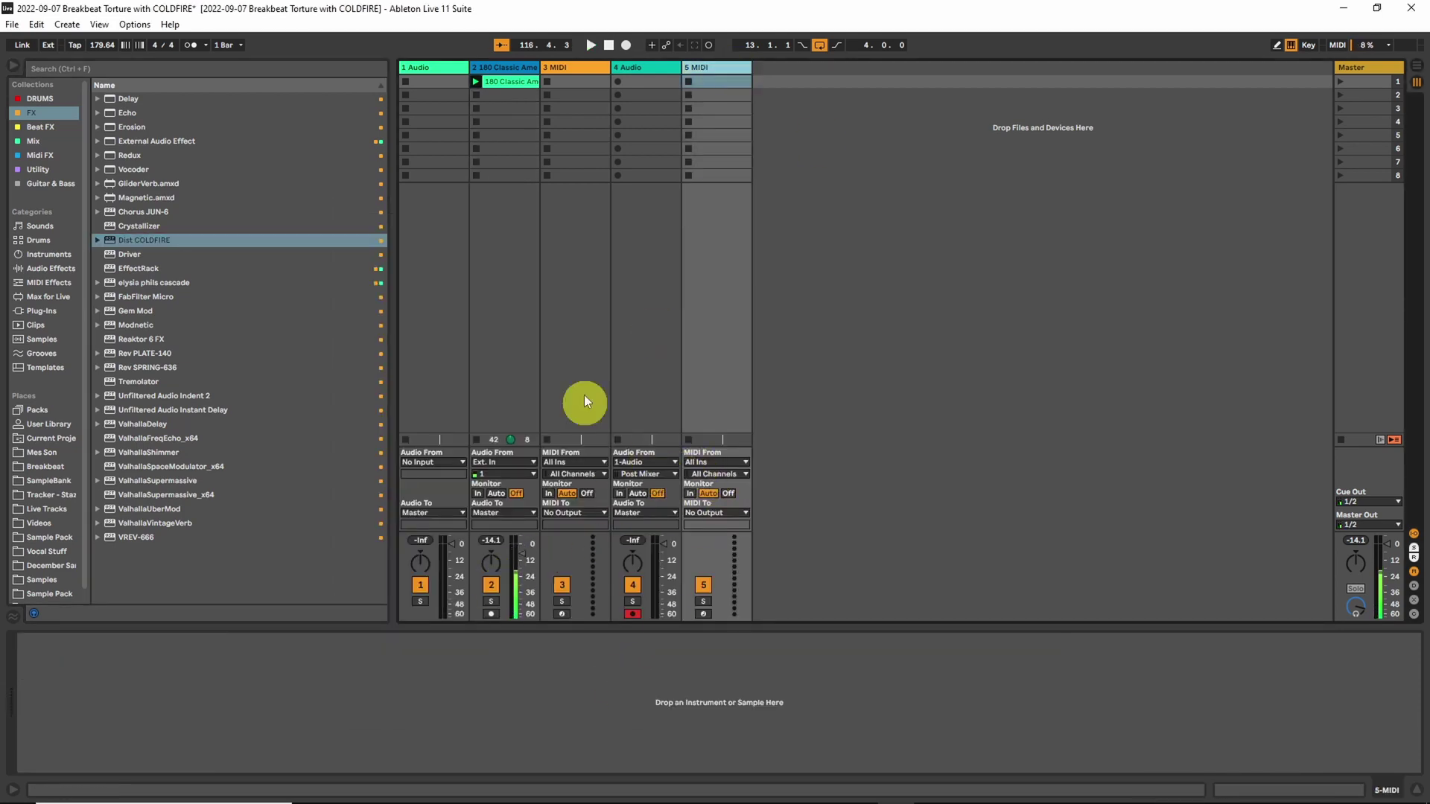
left_click(510, 81)
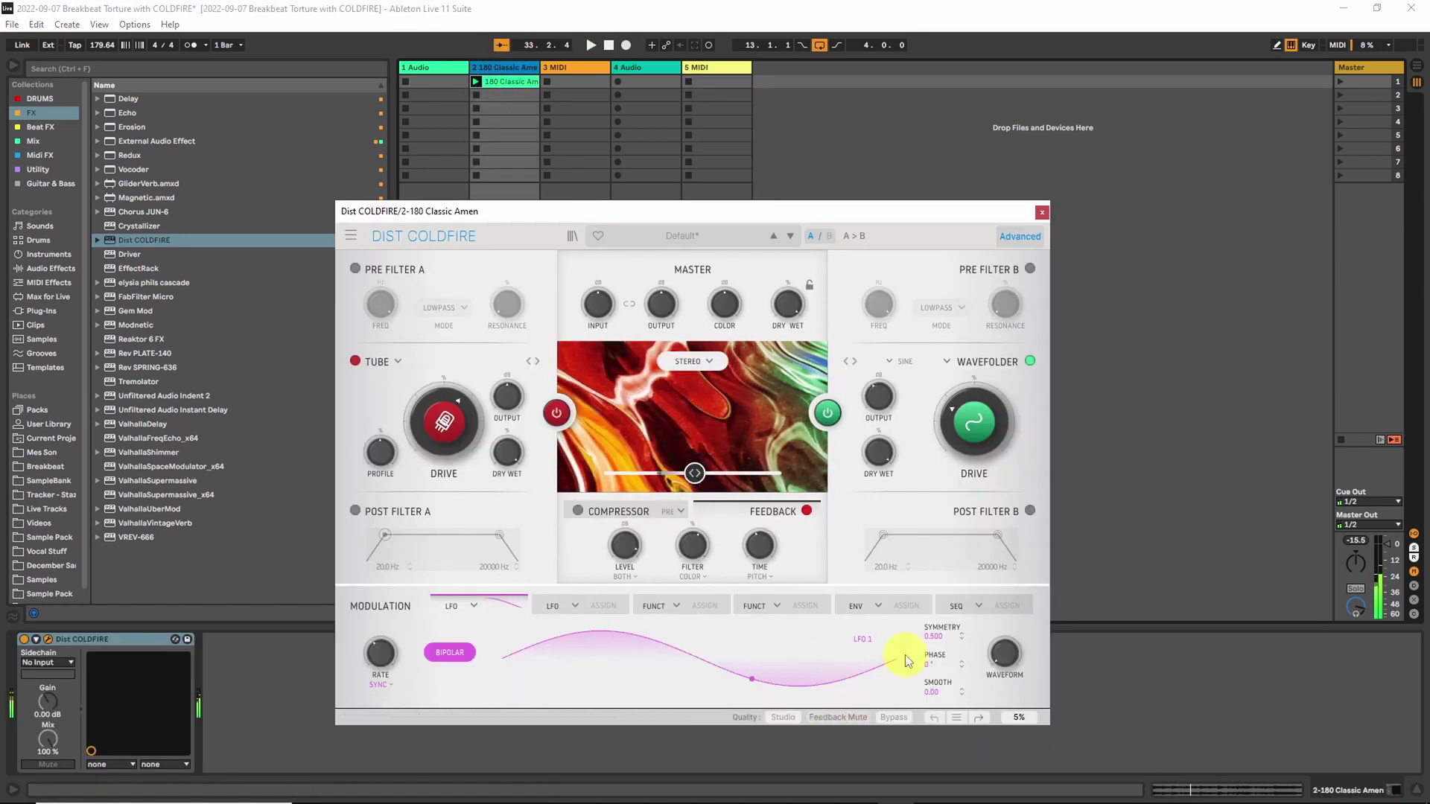
left_click(1041, 215)
left_click(655, 67)
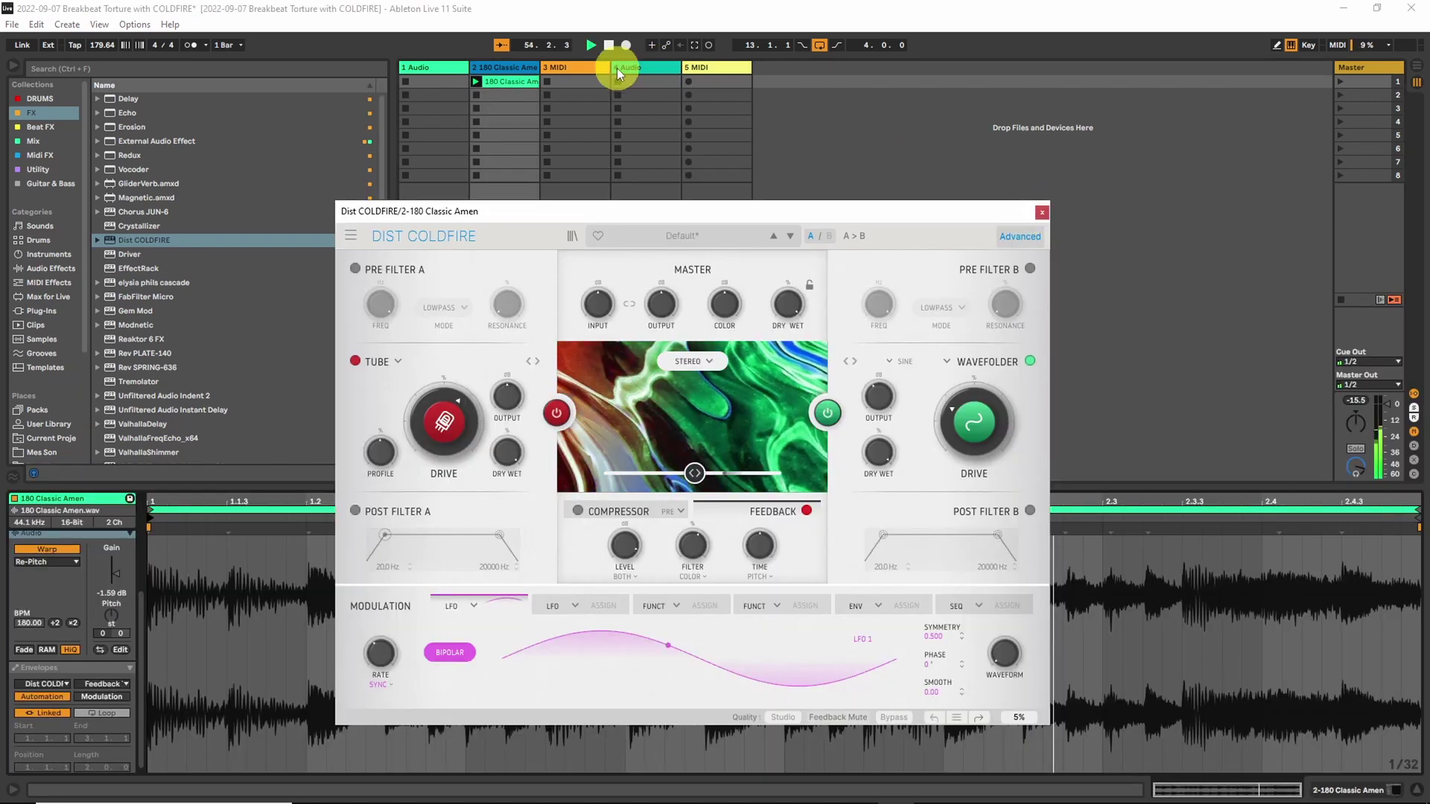
- In the Arrangement, set the 1 Audio track's input to 2-180 Classic Amen, arm the track and start recording
left_click(606, 70)
key("Tab")
scroll(1122, 298, "down", 3)
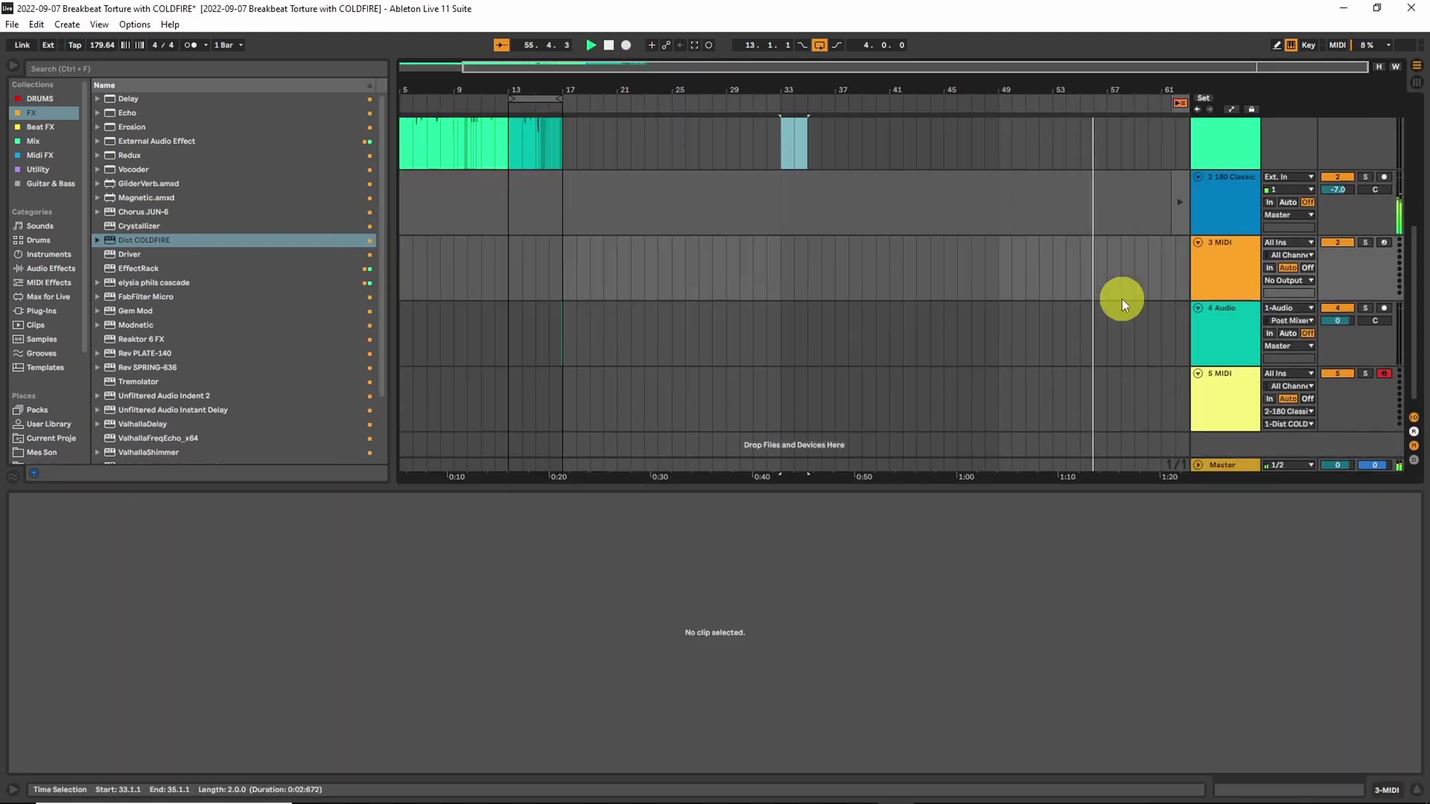
scroll(1191, 255, "up", 1)
left_click(1230, 237)
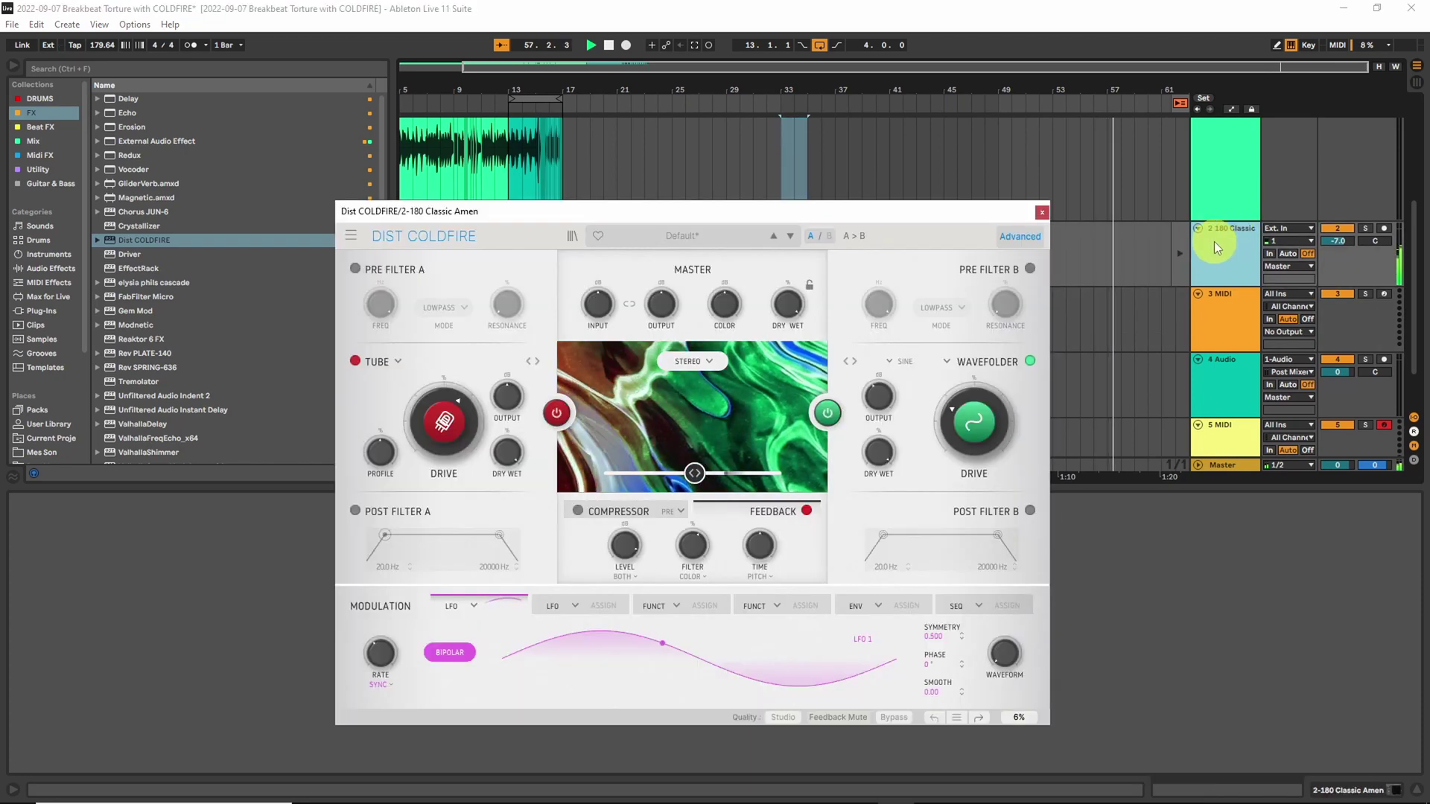
left_click_drag(971, 212, 824, 183)
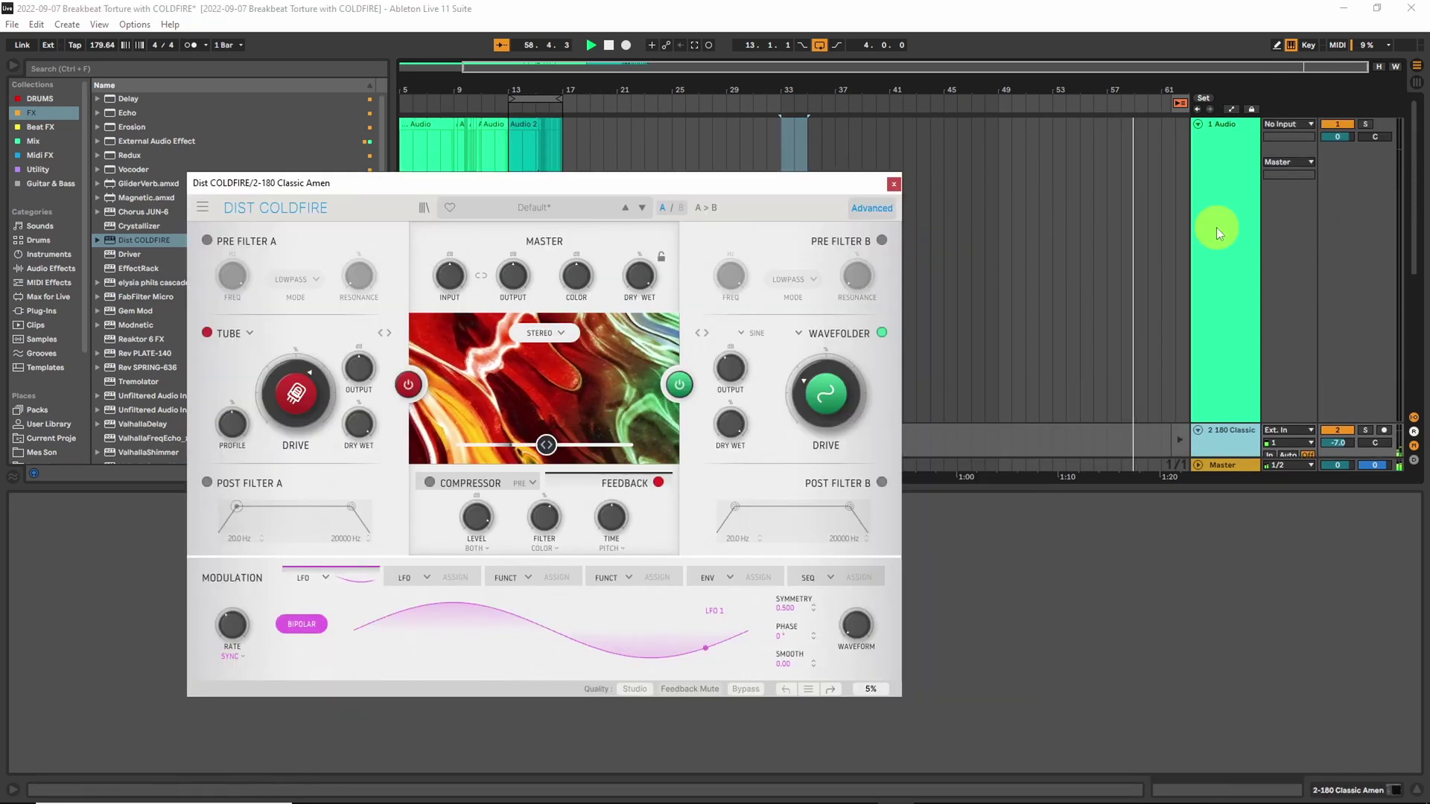
left_click(1279, 127)
left_click(1297, 172)
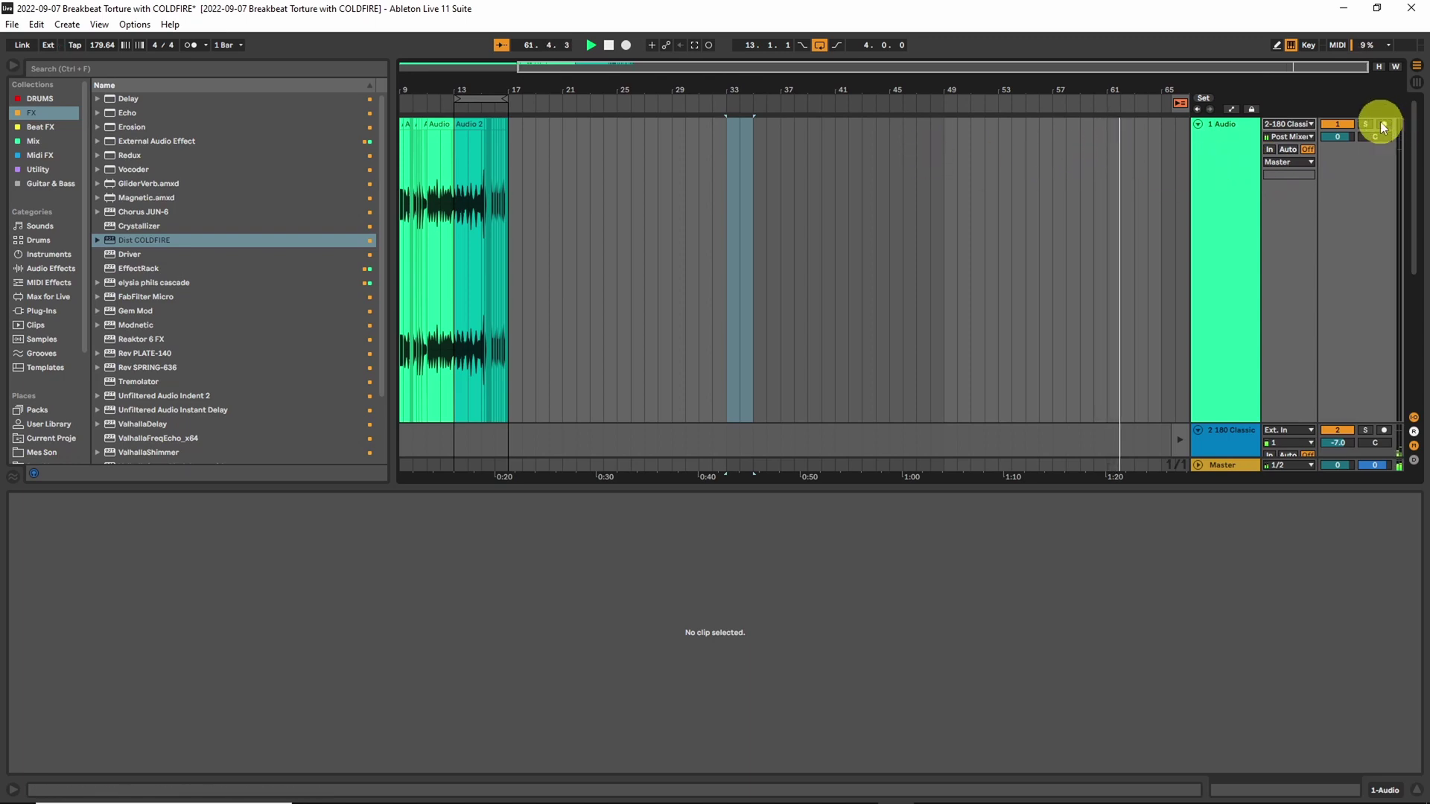
left_click(627, 45)
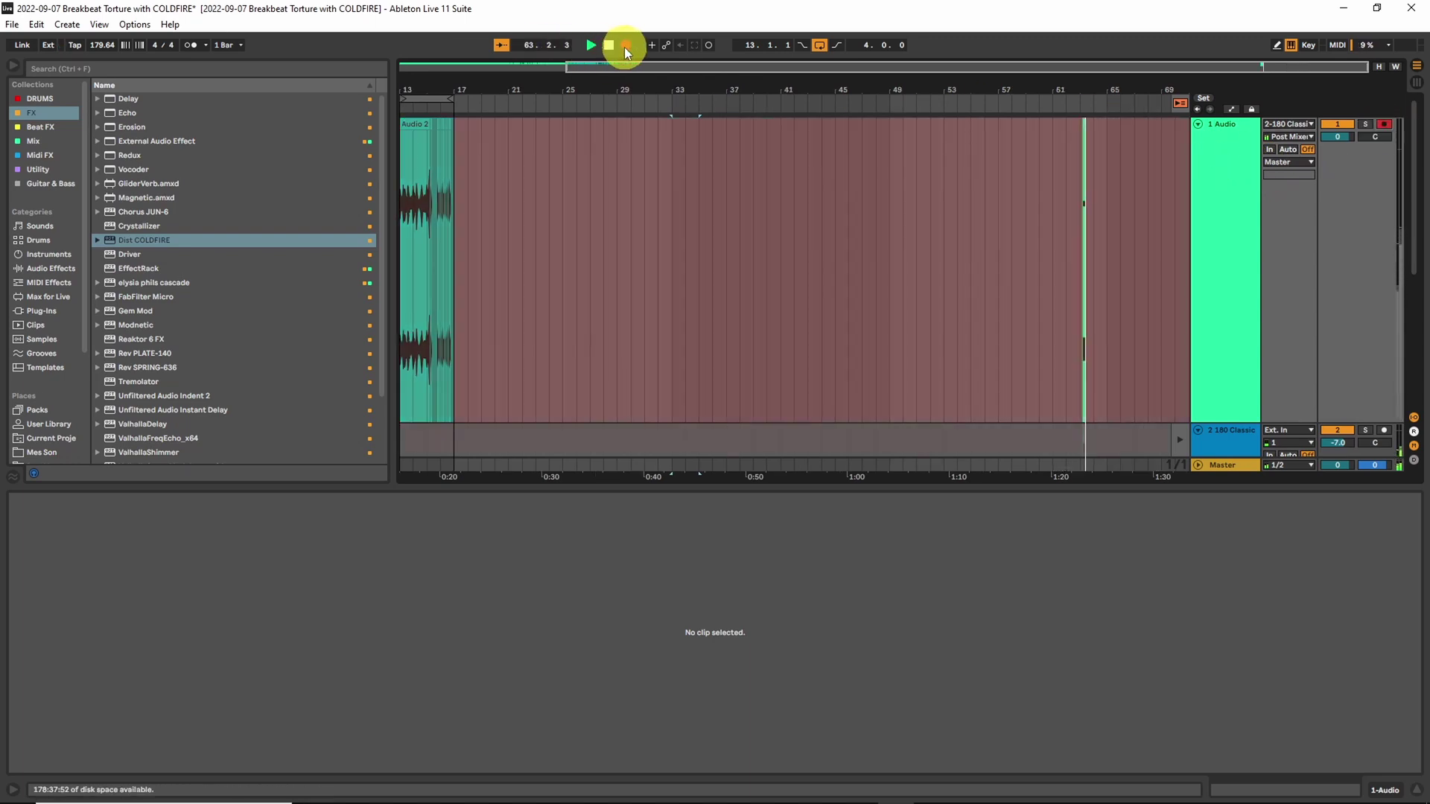
- While recording, raise the feedback level on the Amen track's Dist COLDFIRE, set the Tube drive to about 40.8% and lower the Wavefolder drive
left_click(1225, 430)
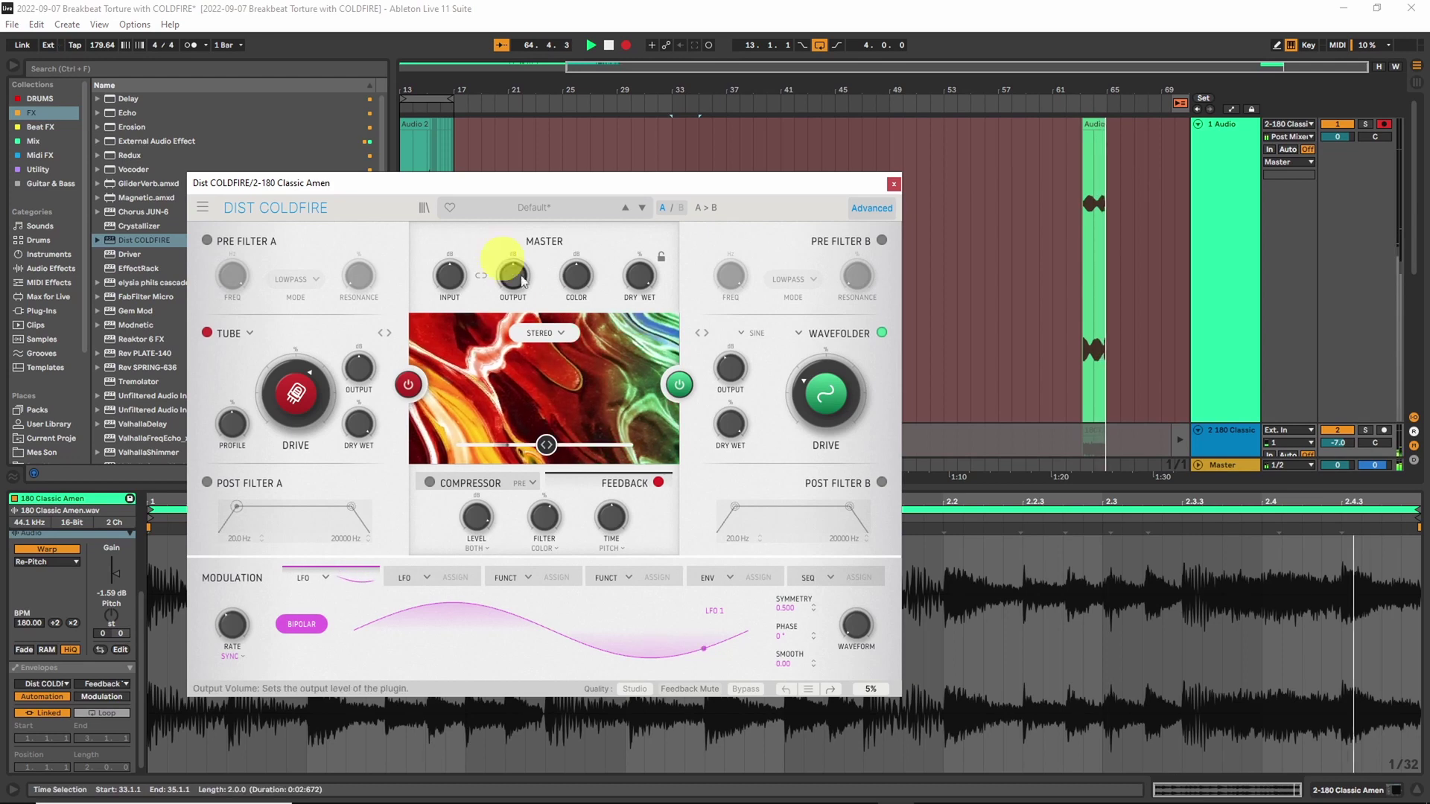
left_click_drag(611, 519, 611, 519)
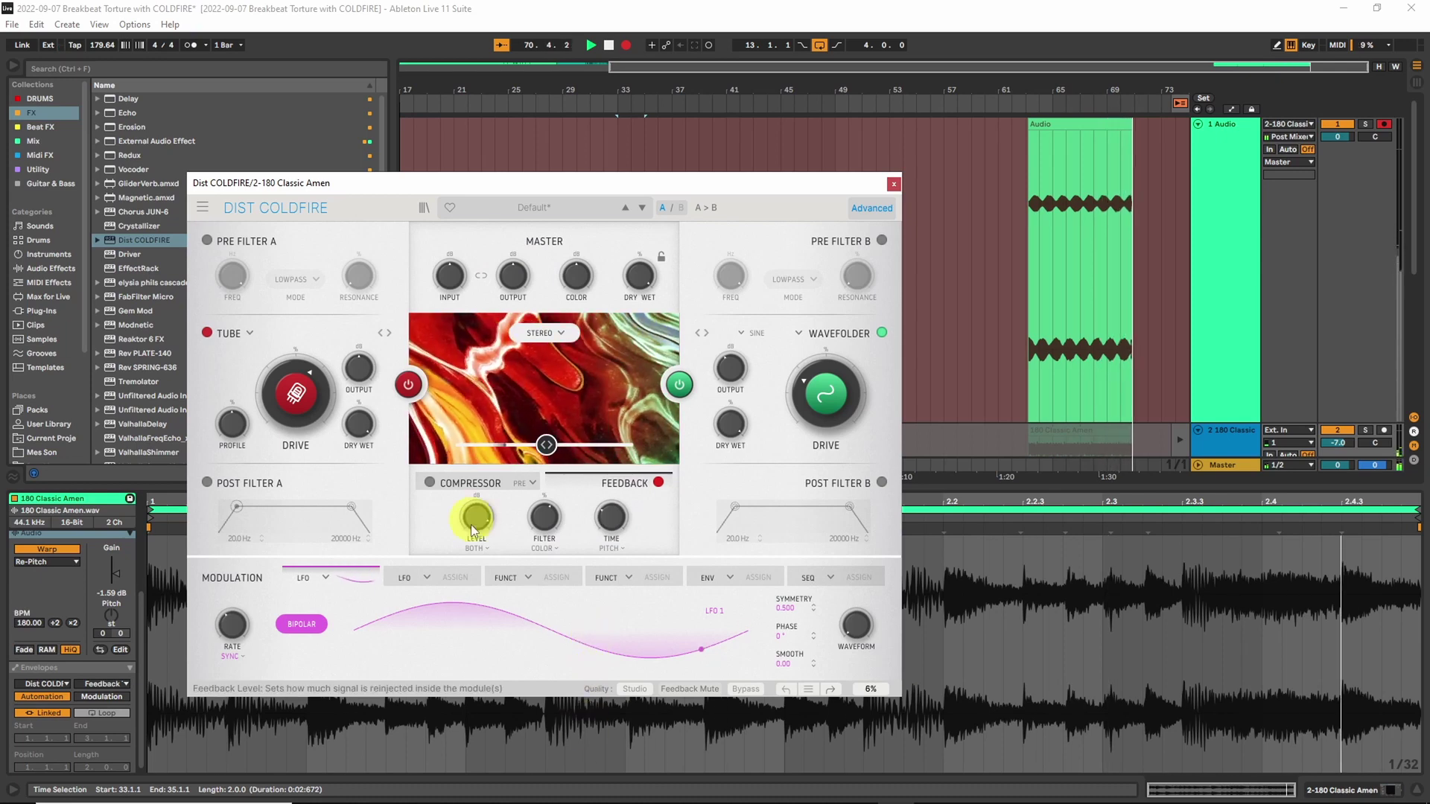
left_click_drag(472, 530, 471, 432)
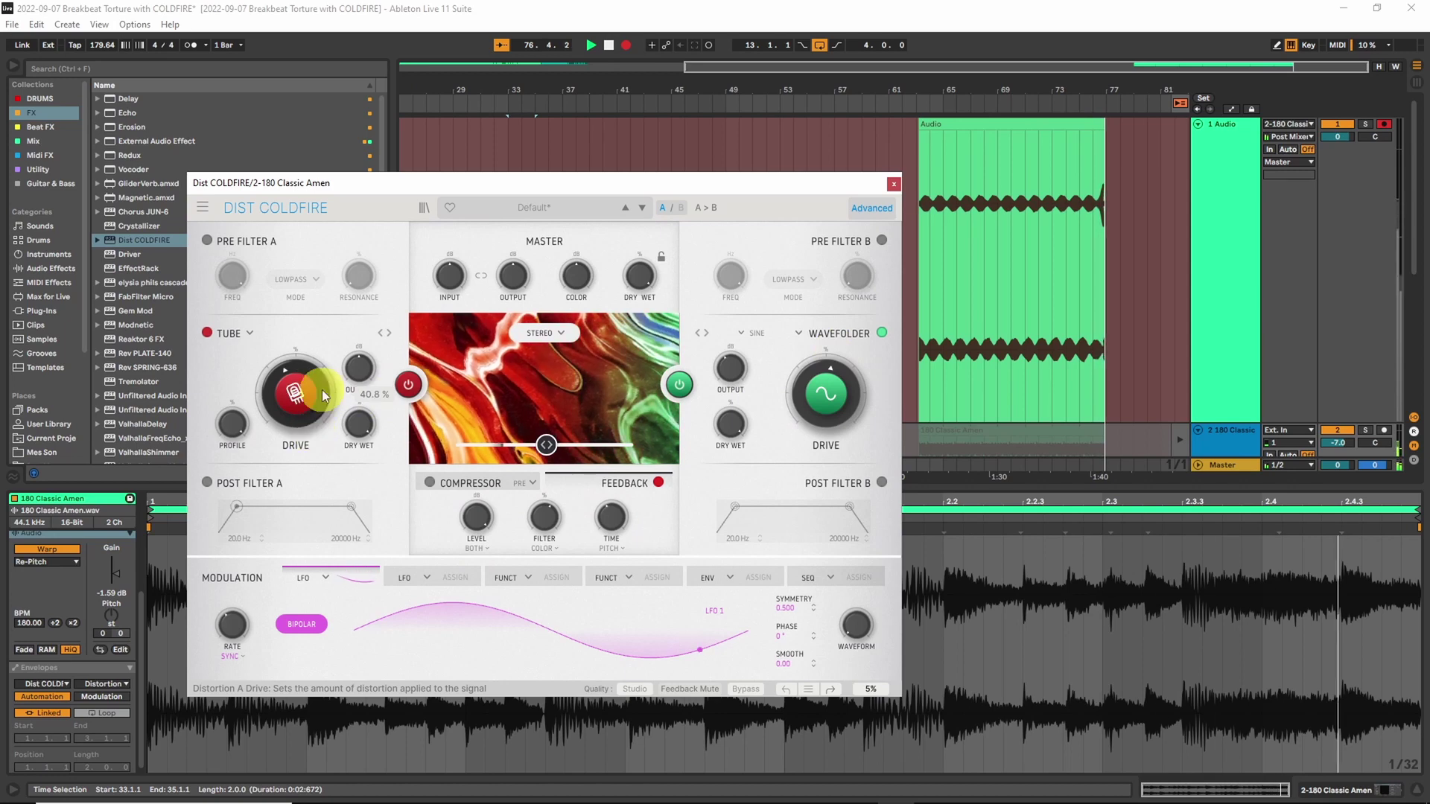
left_click_drag(826, 393, 835, 429)
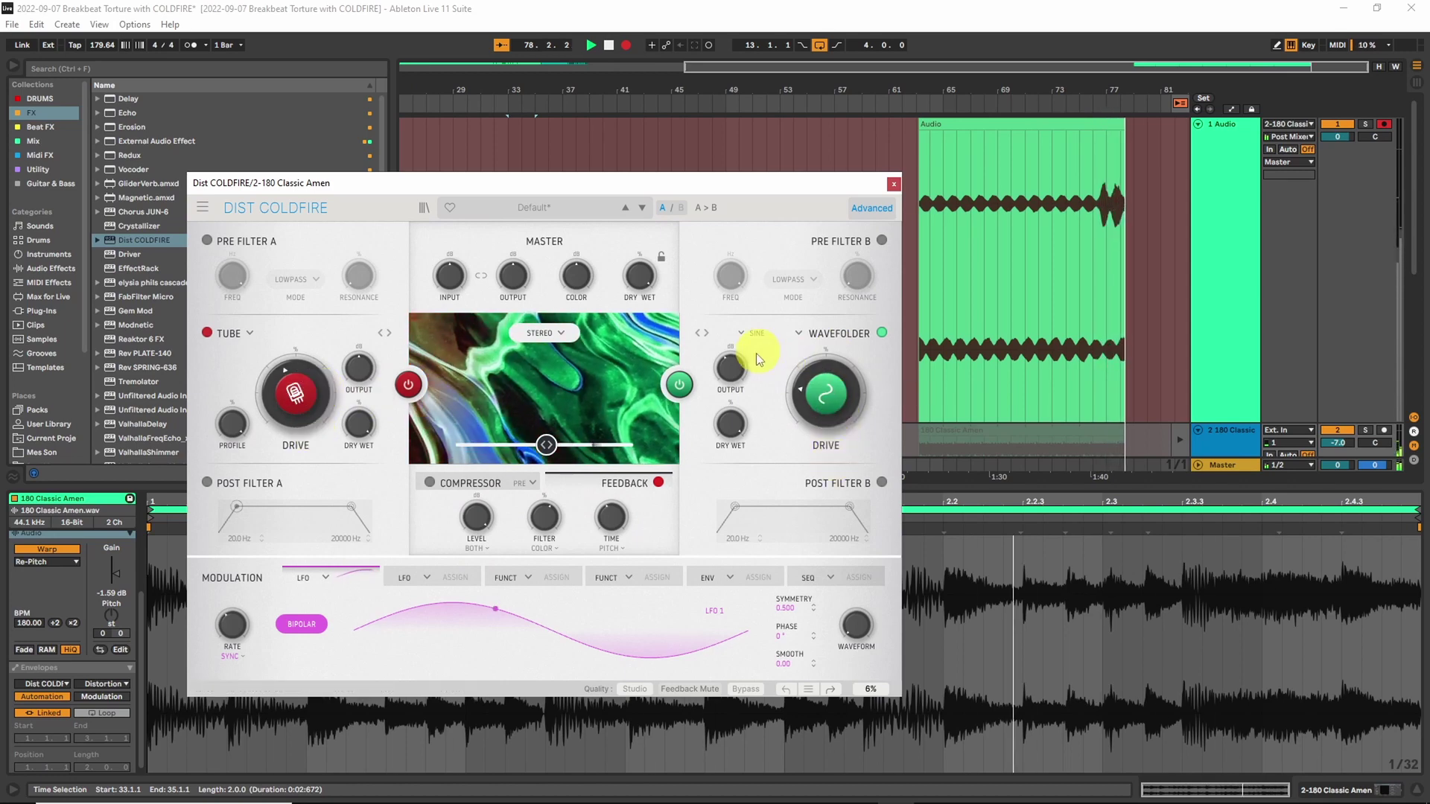
- Sweep the feedback pitch downwards and tune the feedback filter to around 43% Low Pass
left_click(611, 518)
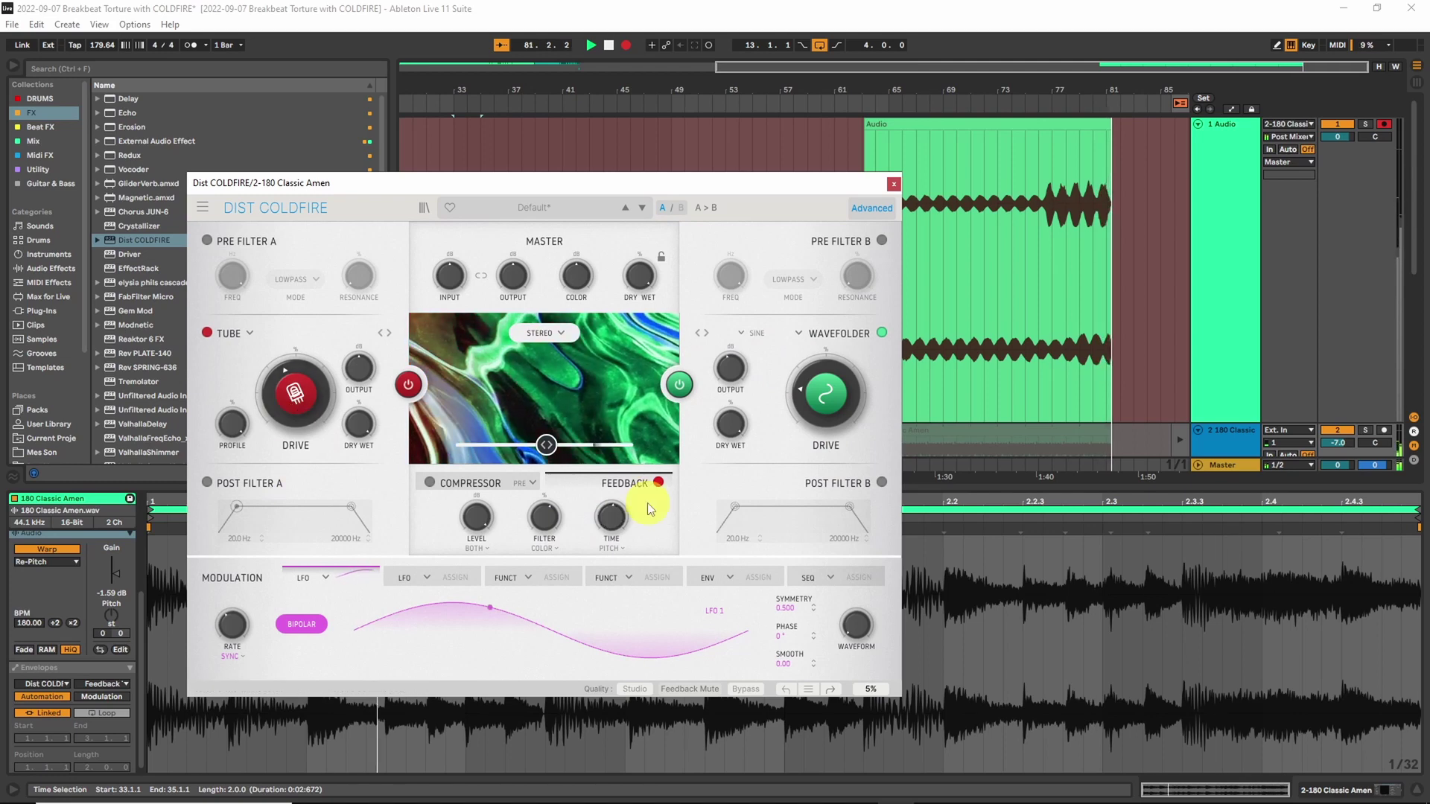
left_click_drag(611, 517, 588, 753)
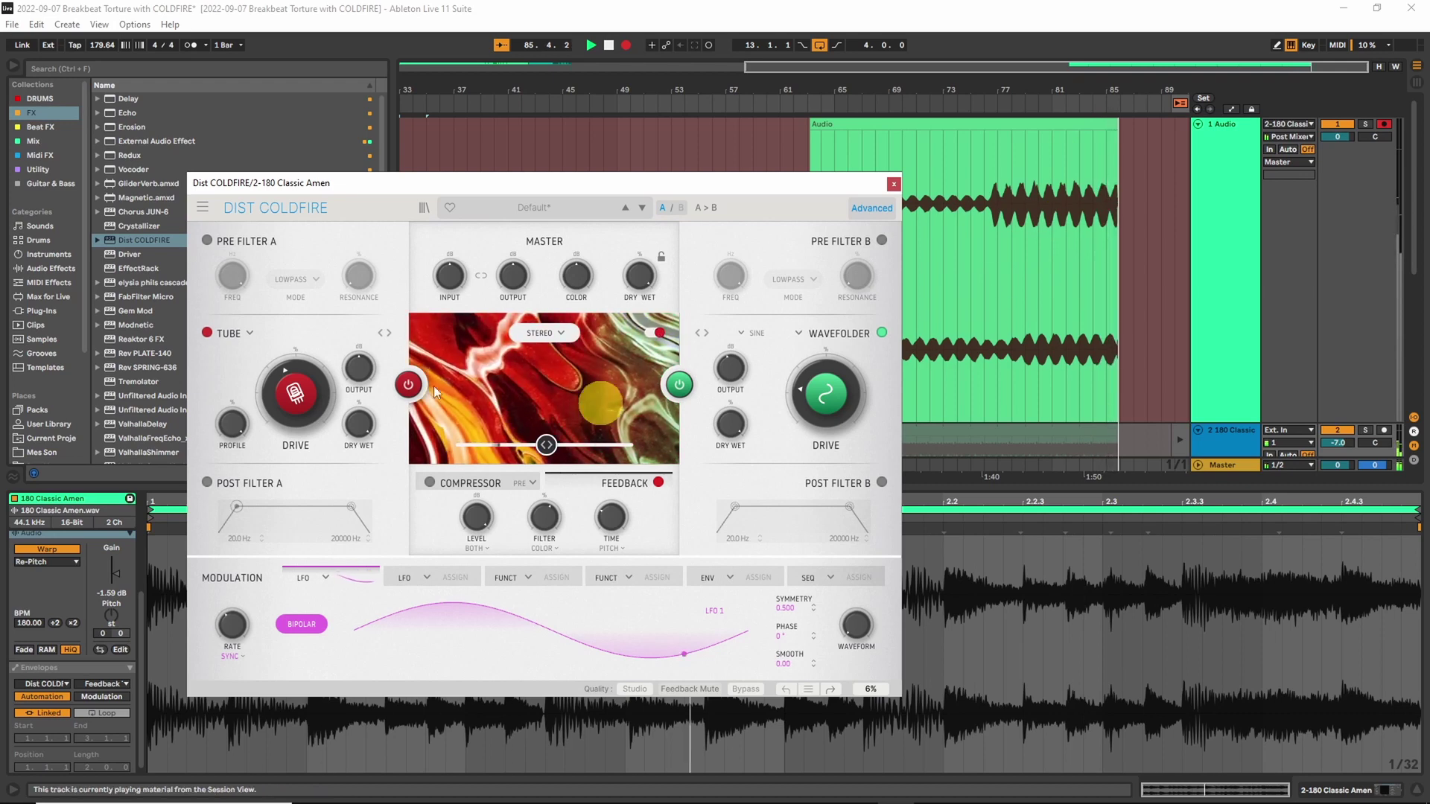
left_click_drag(551, 543, 552, 588)
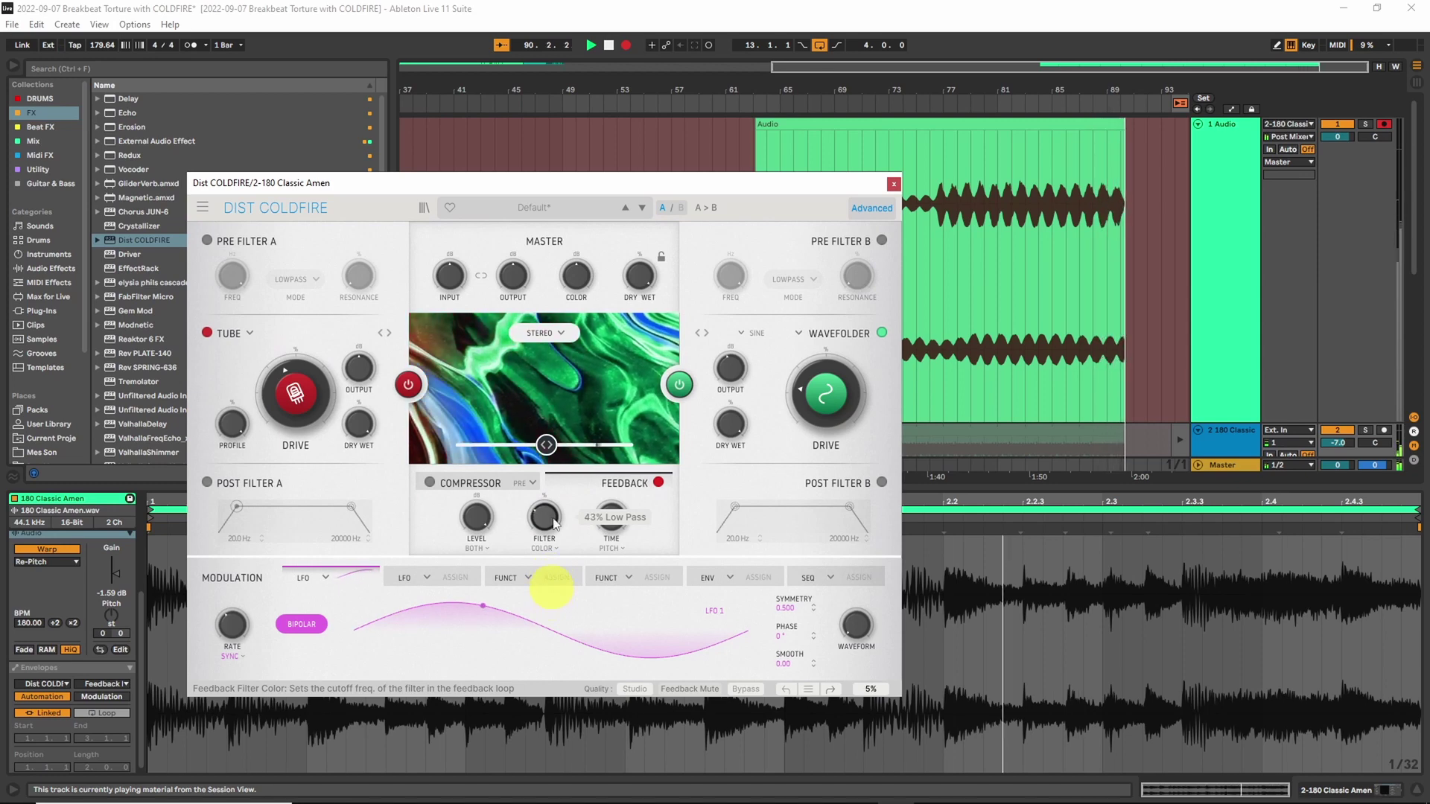
- Enable the compressor and tune its ratio to around 3.68 along with its makeup gain
left_click(439, 483)
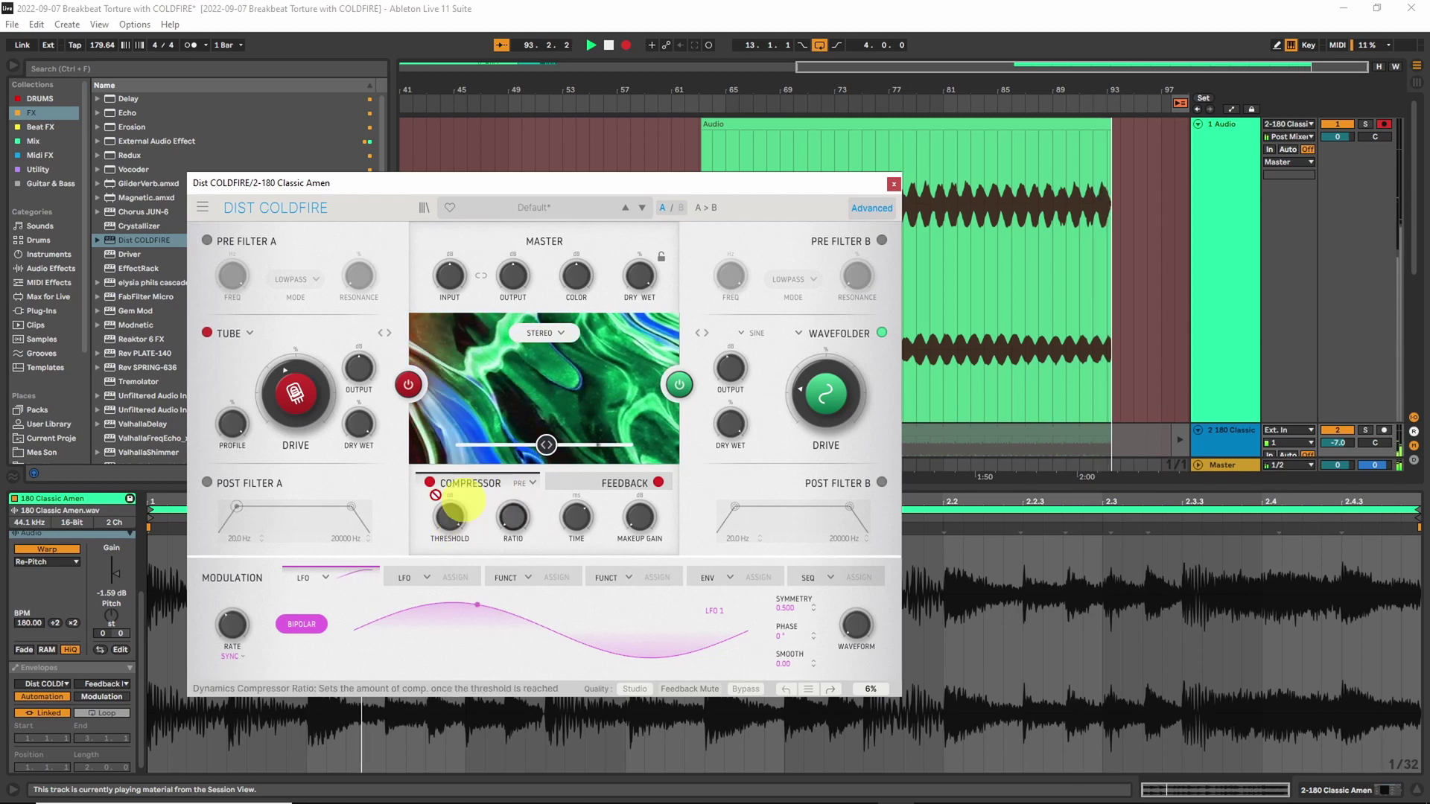
mouse_move(518, 523)
left_mouse_down()
mouse_move(447, 568)
mouse_move(428, 626)
left_mouse_up()
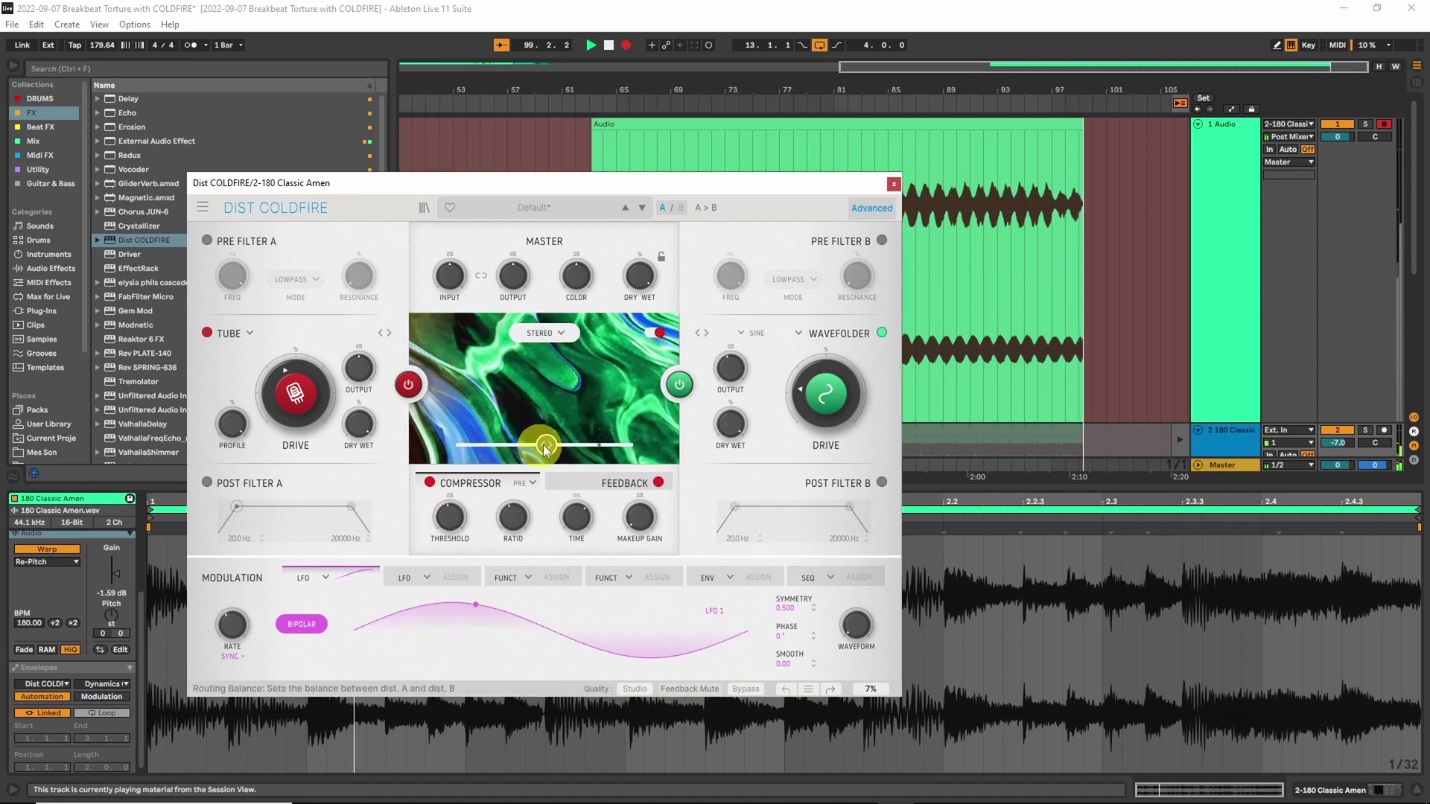
left_click_drag(633, 517, 563, 589)
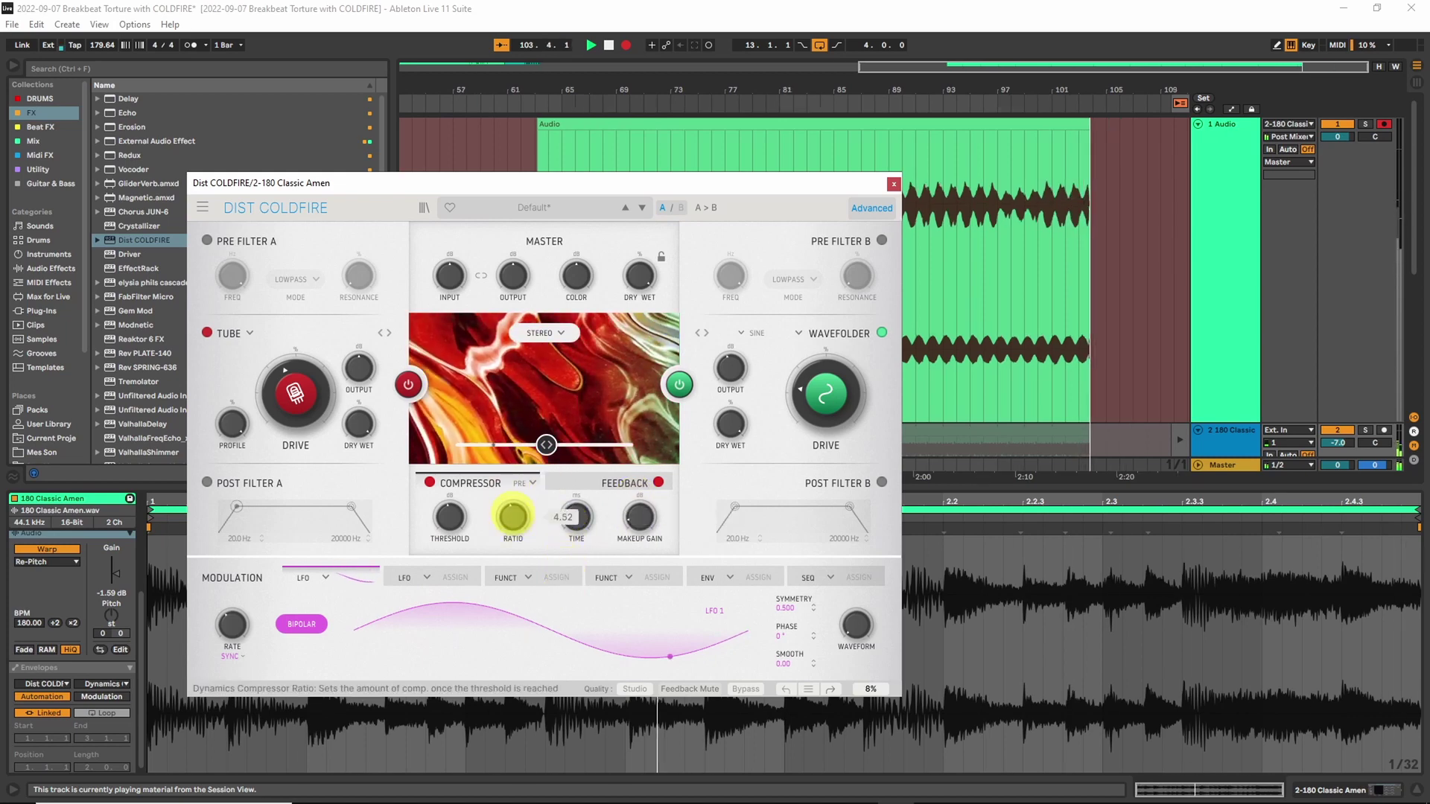
left_click_drag(513, 514, 493, 445)
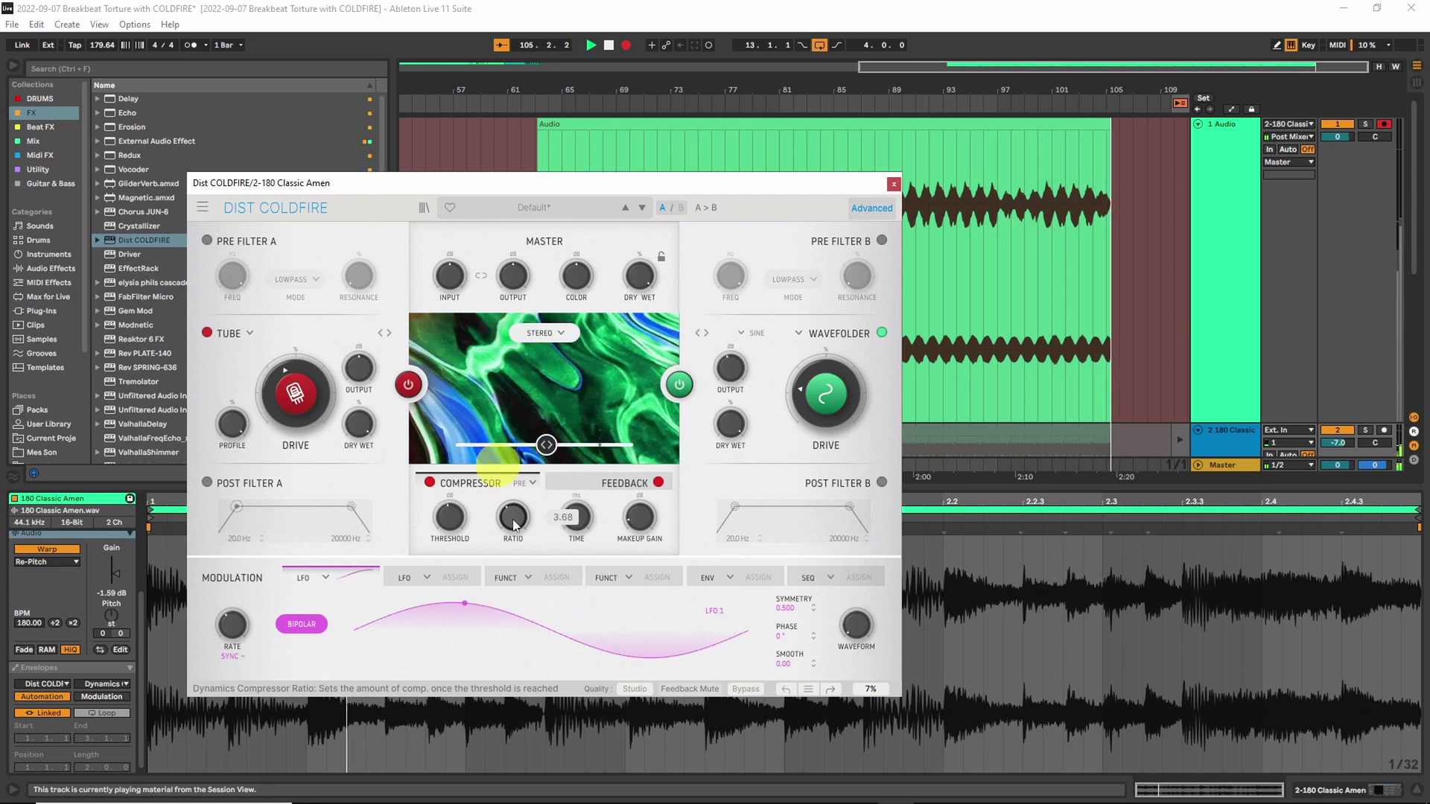
- Lower the feedback level slightly and switch the compressor off and on again to compare
left_click(609, 481)
mouse_move(477, 519)
left_mouse_down()
mouse_move(472, 549)
mouse_move(474, 536)
left_mouse_up()
left_click(478, 485)
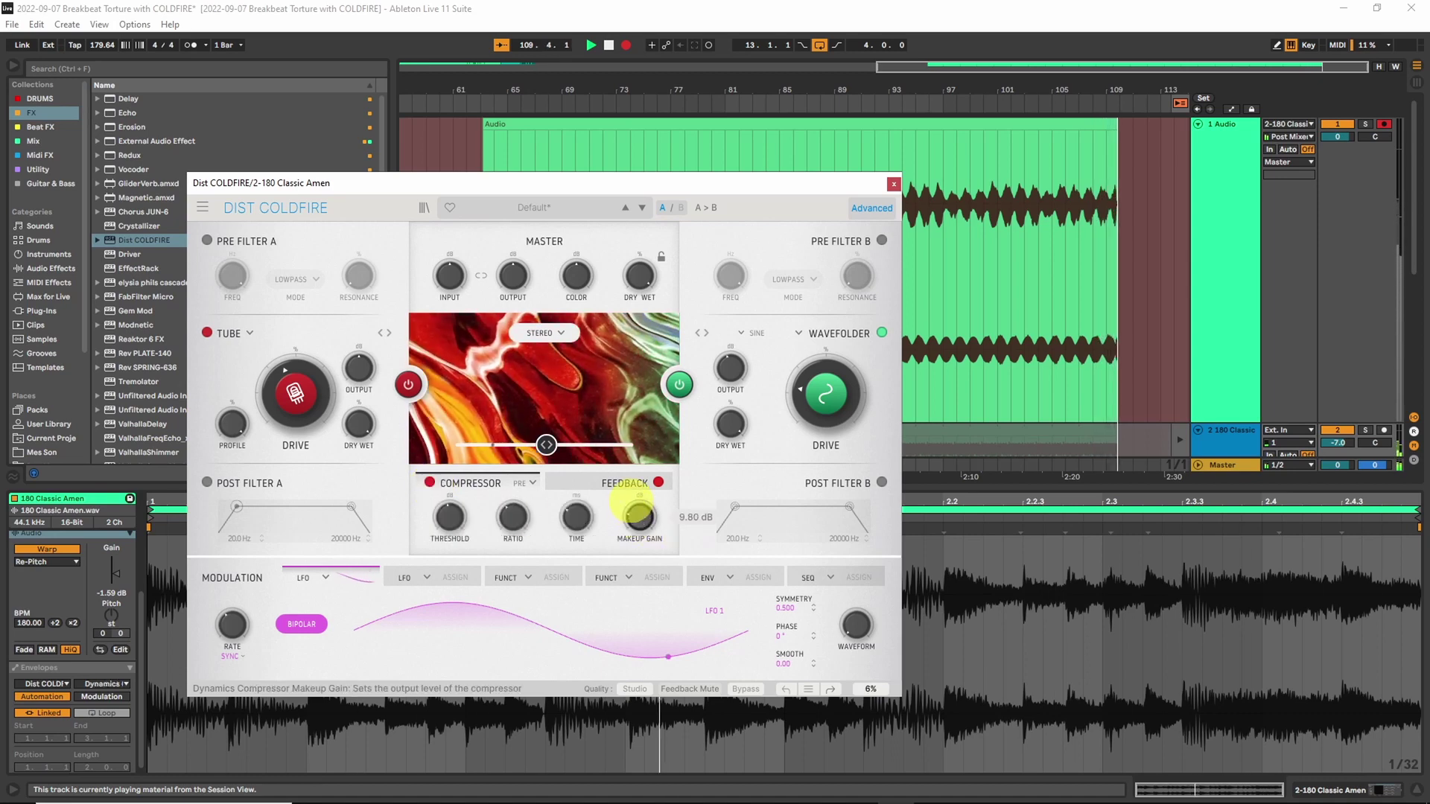
left_click(430, 483)
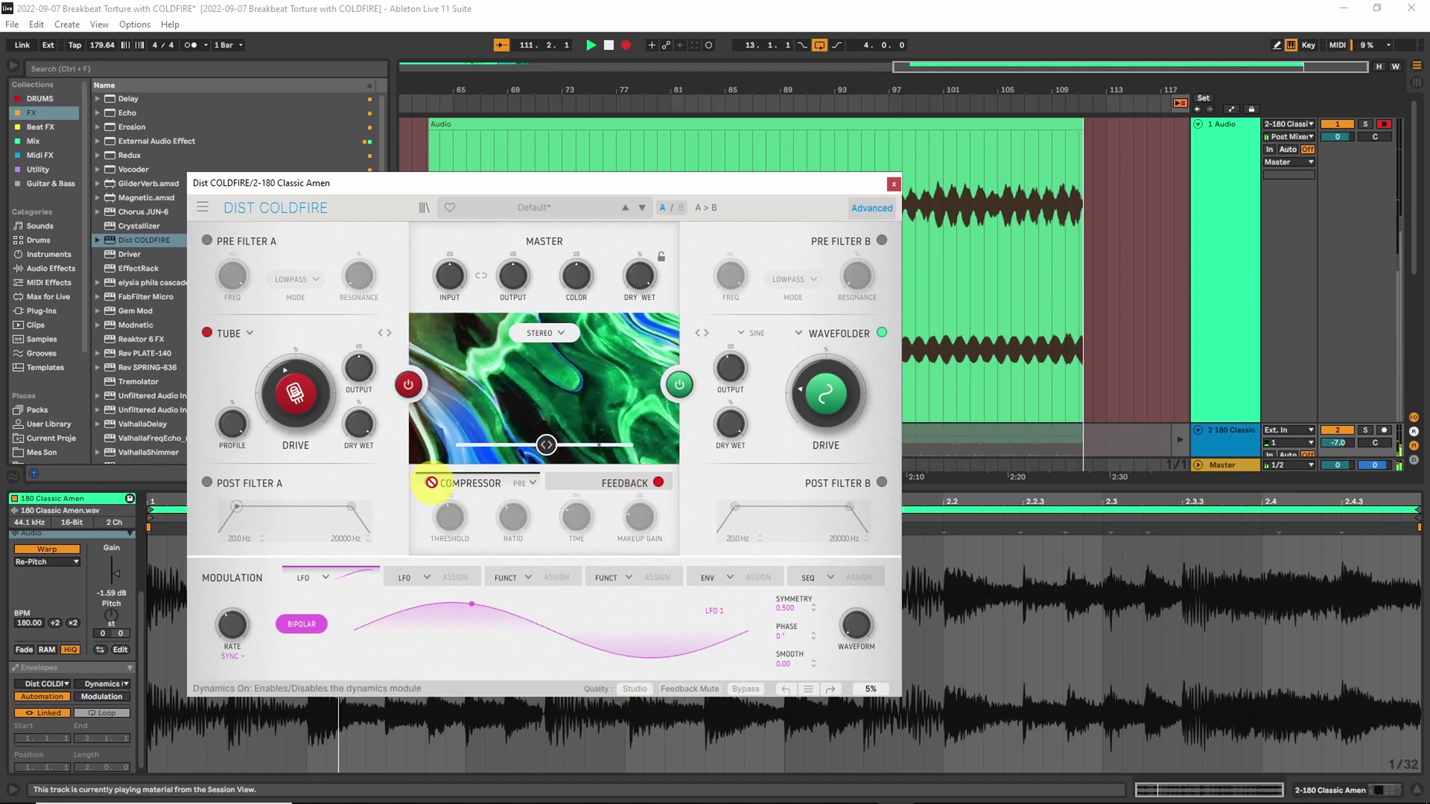
left_click(430, 483)
- Sweep the feedback pitch downwards again while recording and return to the compressor settings
left_click(609, 484)
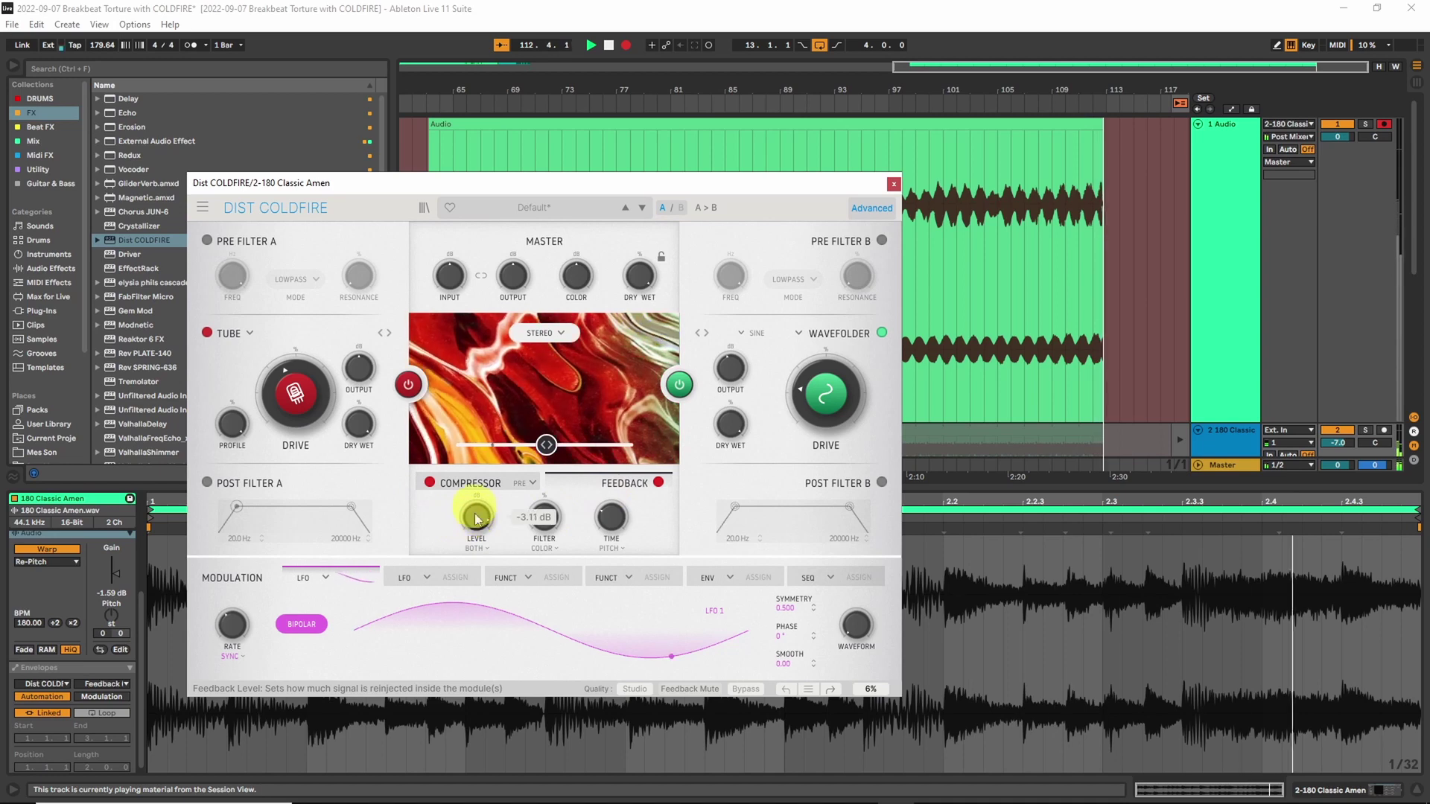
left_click_drag(611, 515, 588, 624)
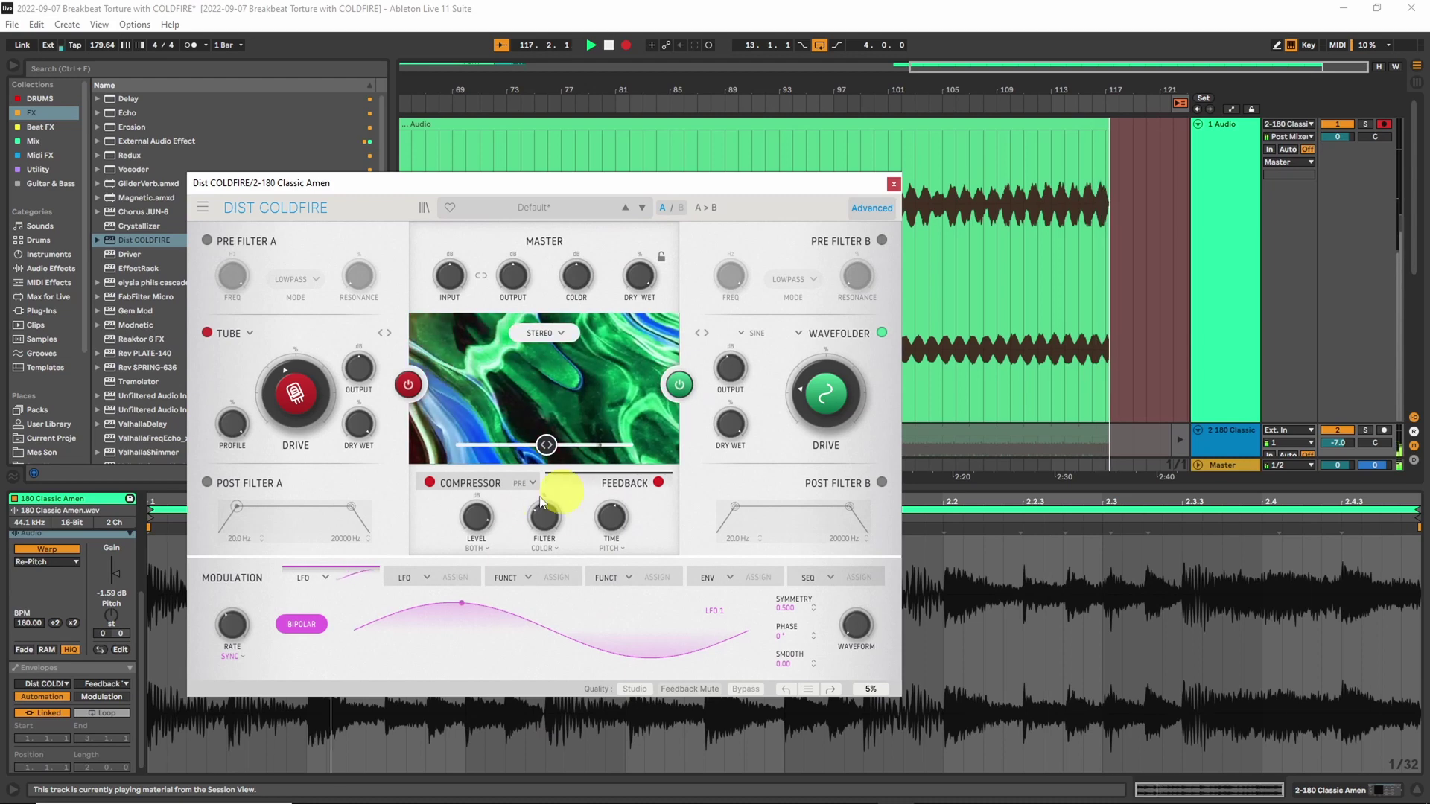
left_click(475, 485)
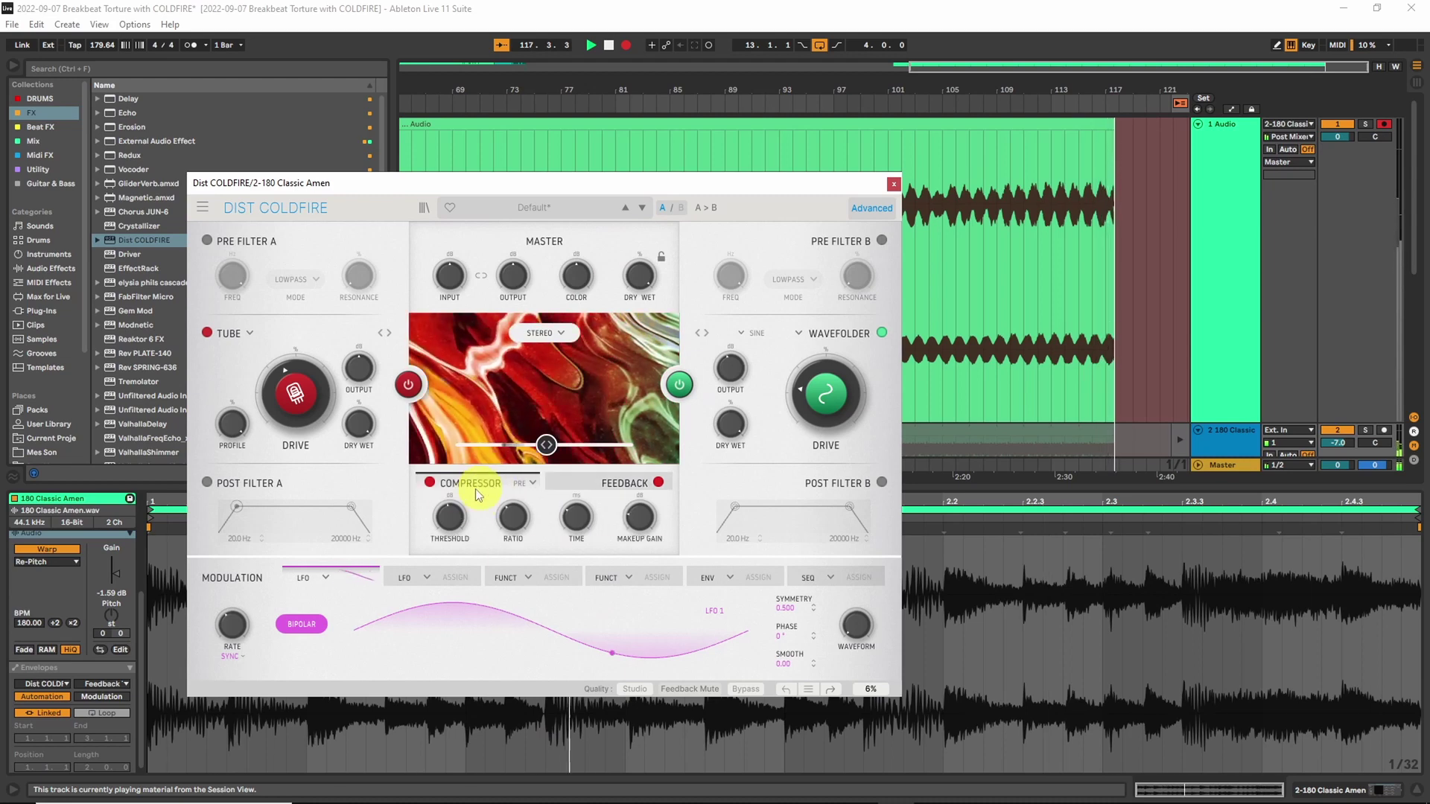
- Try the Parallel routing, swap the two distortion modules and set the routing to Band Split
left_click(544, 333)
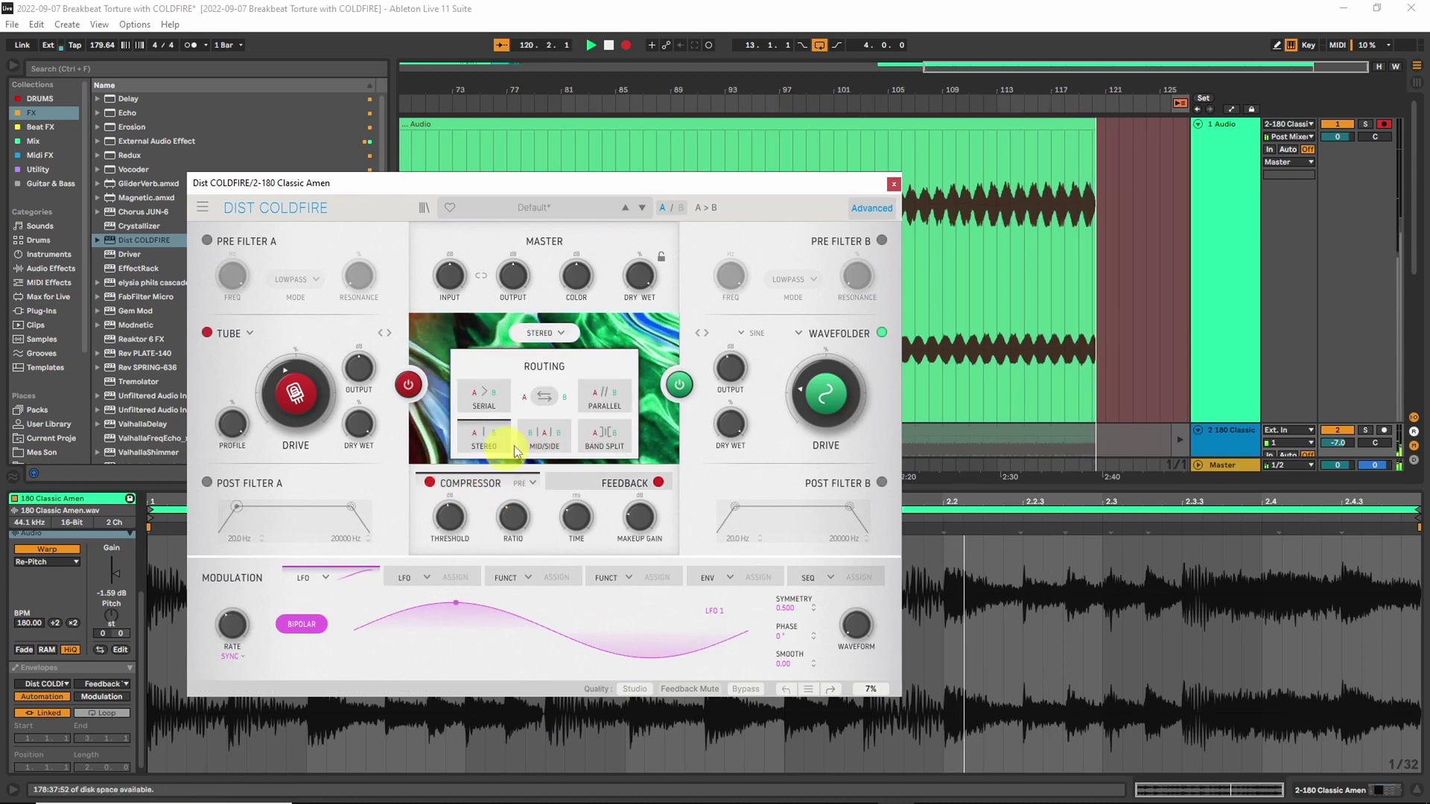
left_click(596, 398)
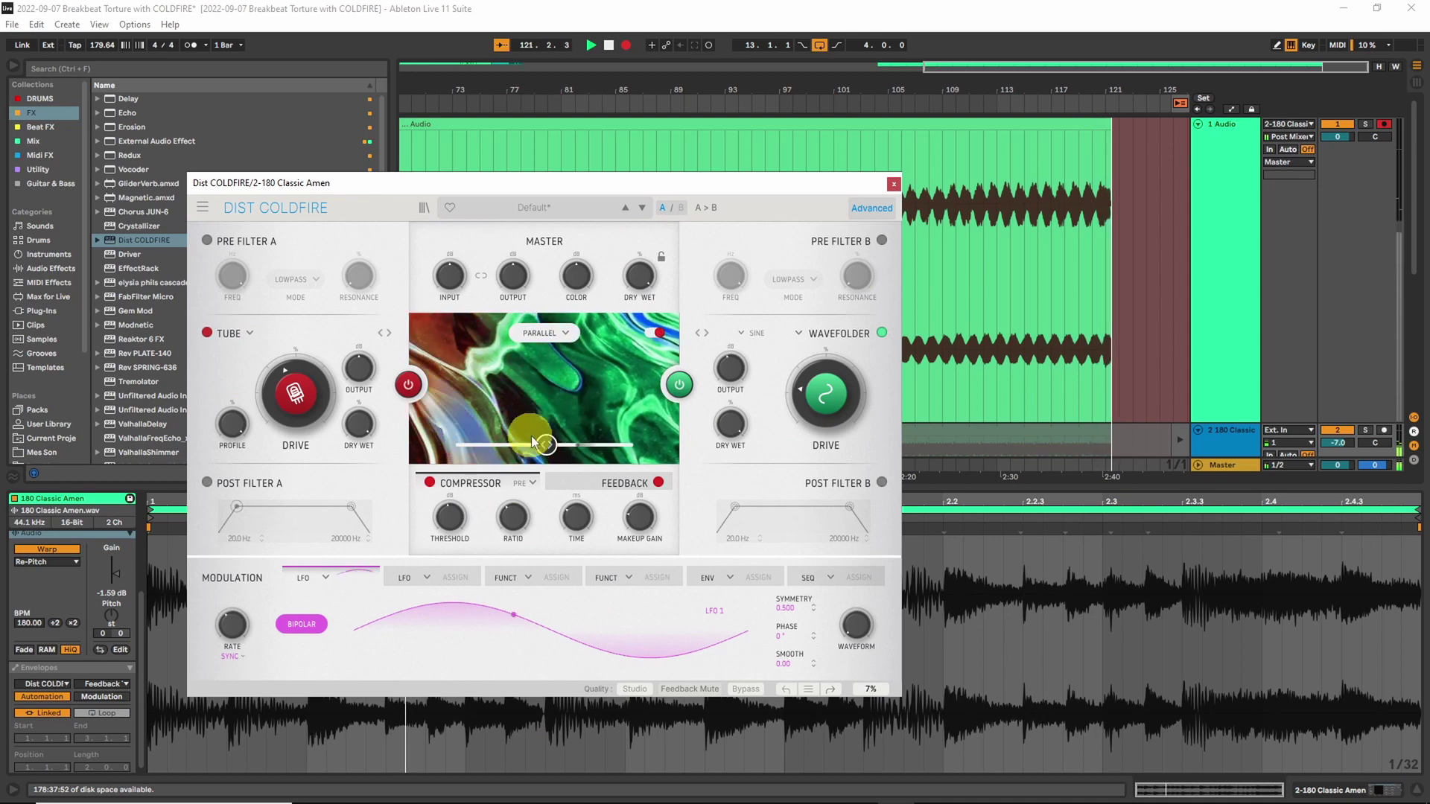
left_click(532, 439)
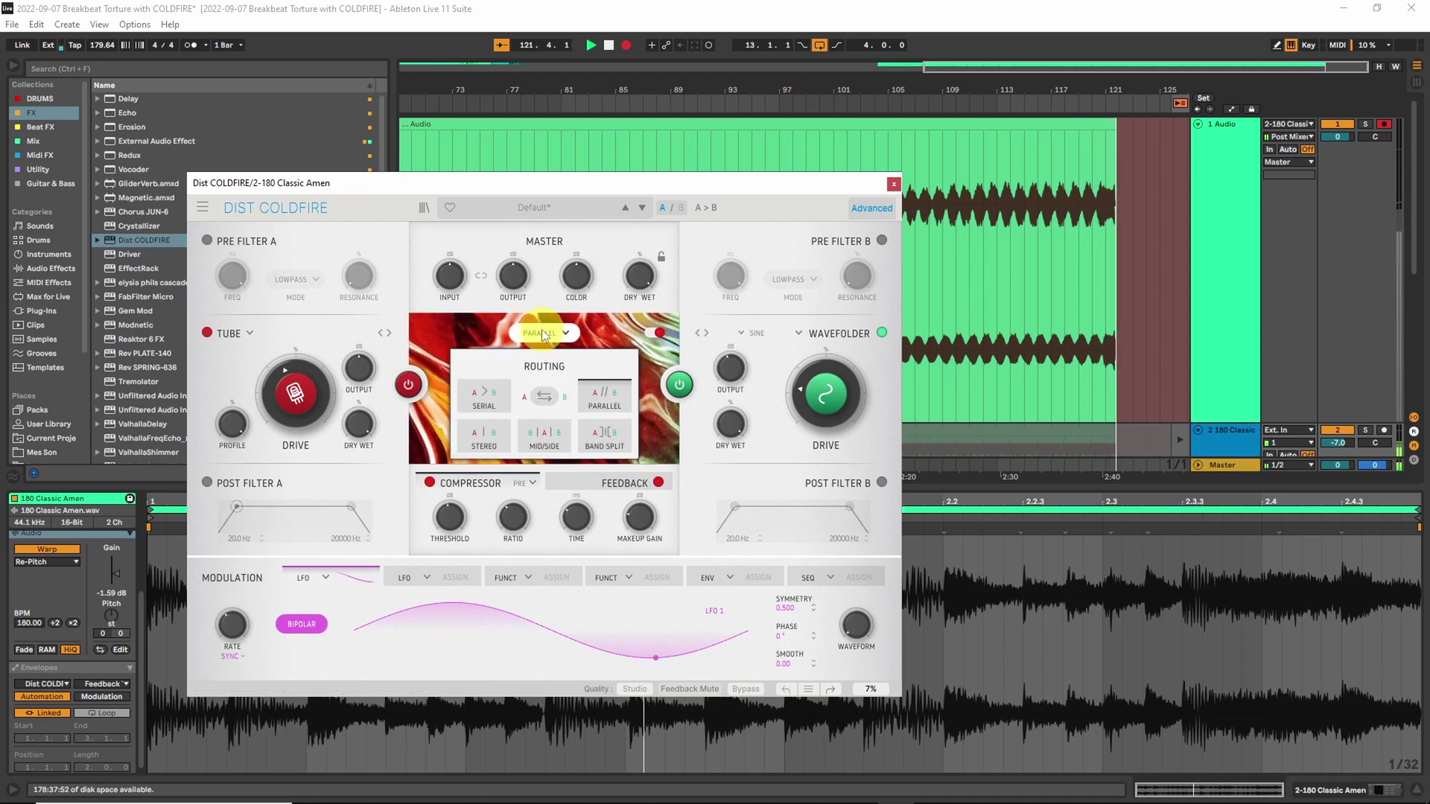
left_click(545, 401)
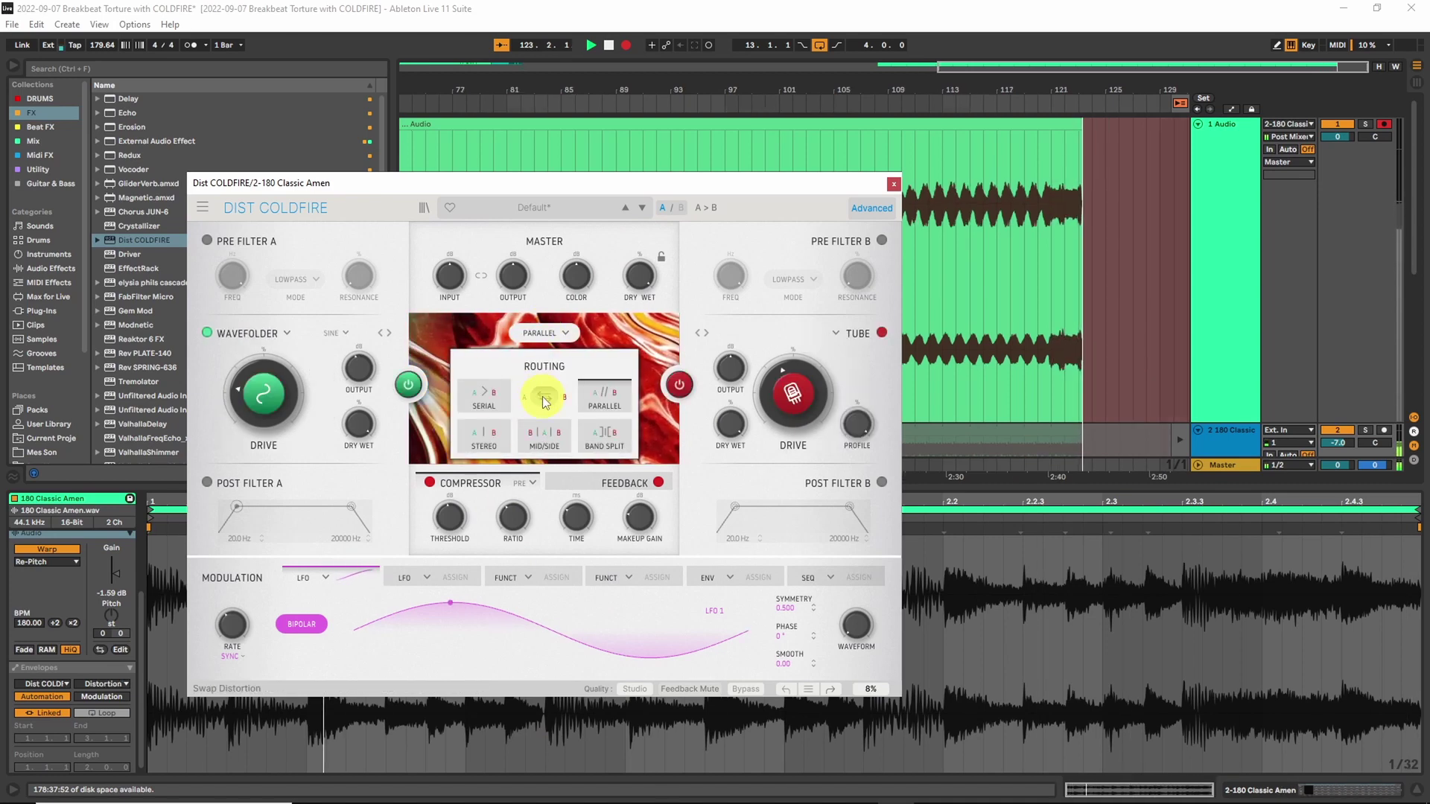
left_click(604, 438)
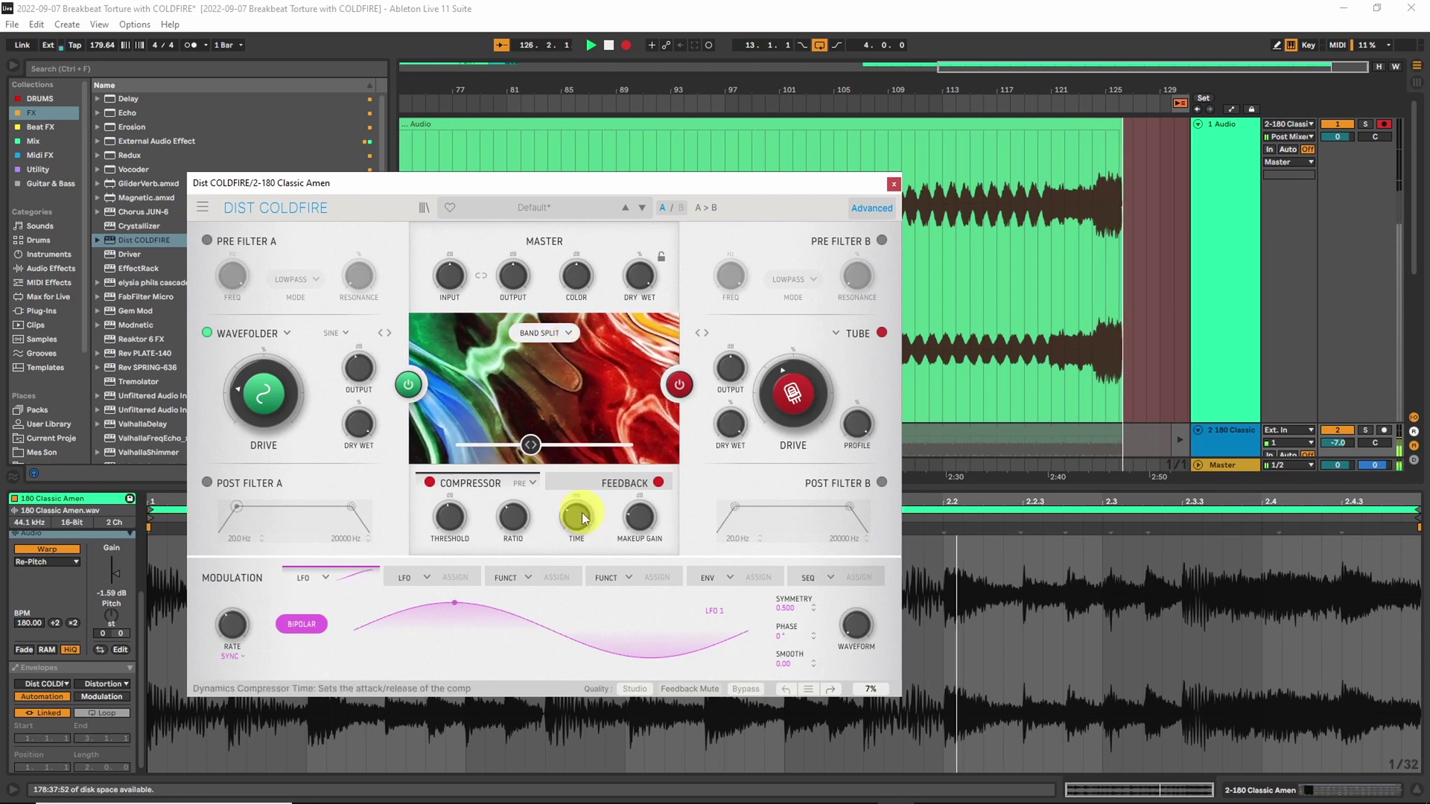
- Sweep the feedback pitch while recording with the Band Split routing and stop the recording
left_click(607, 485)
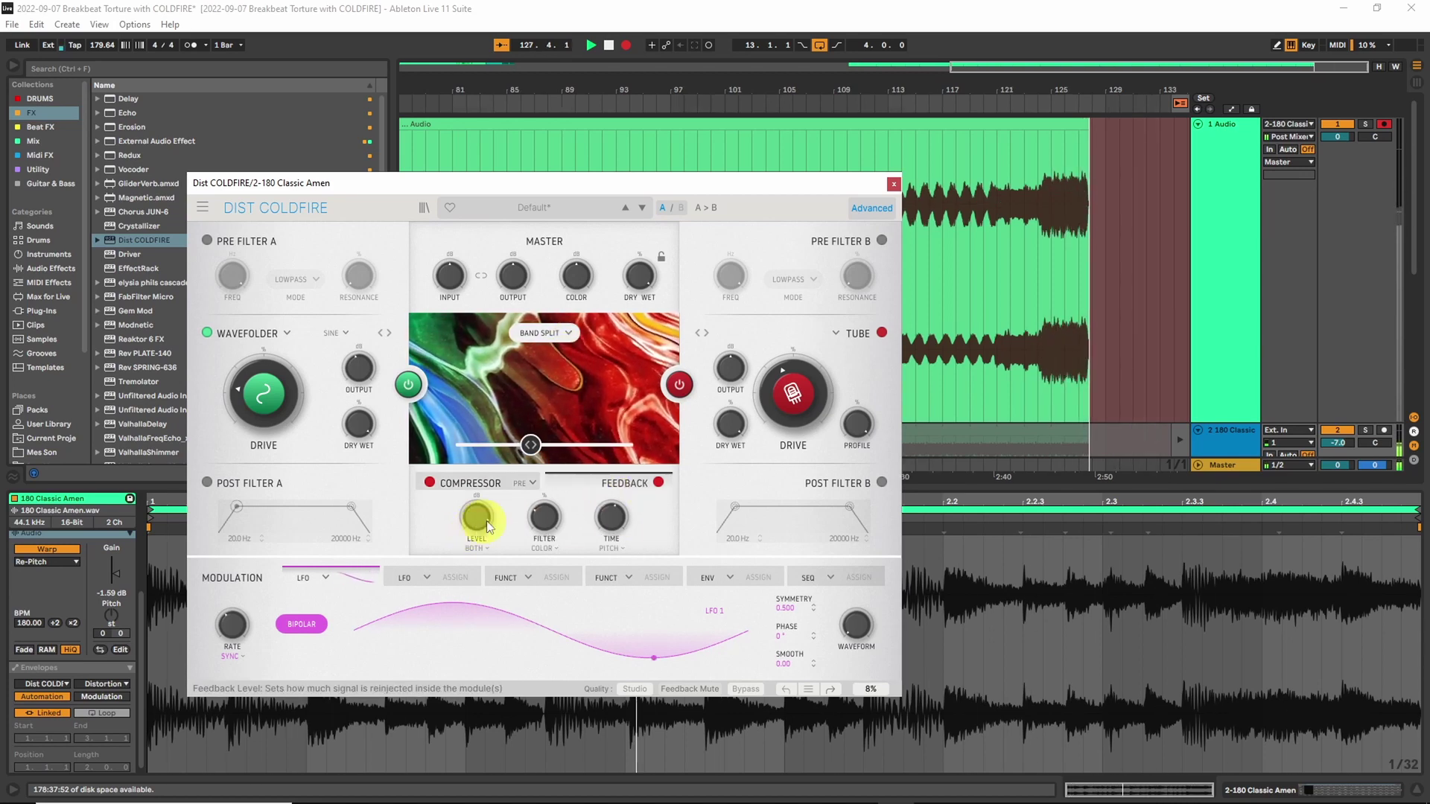
left_click(612, 517)
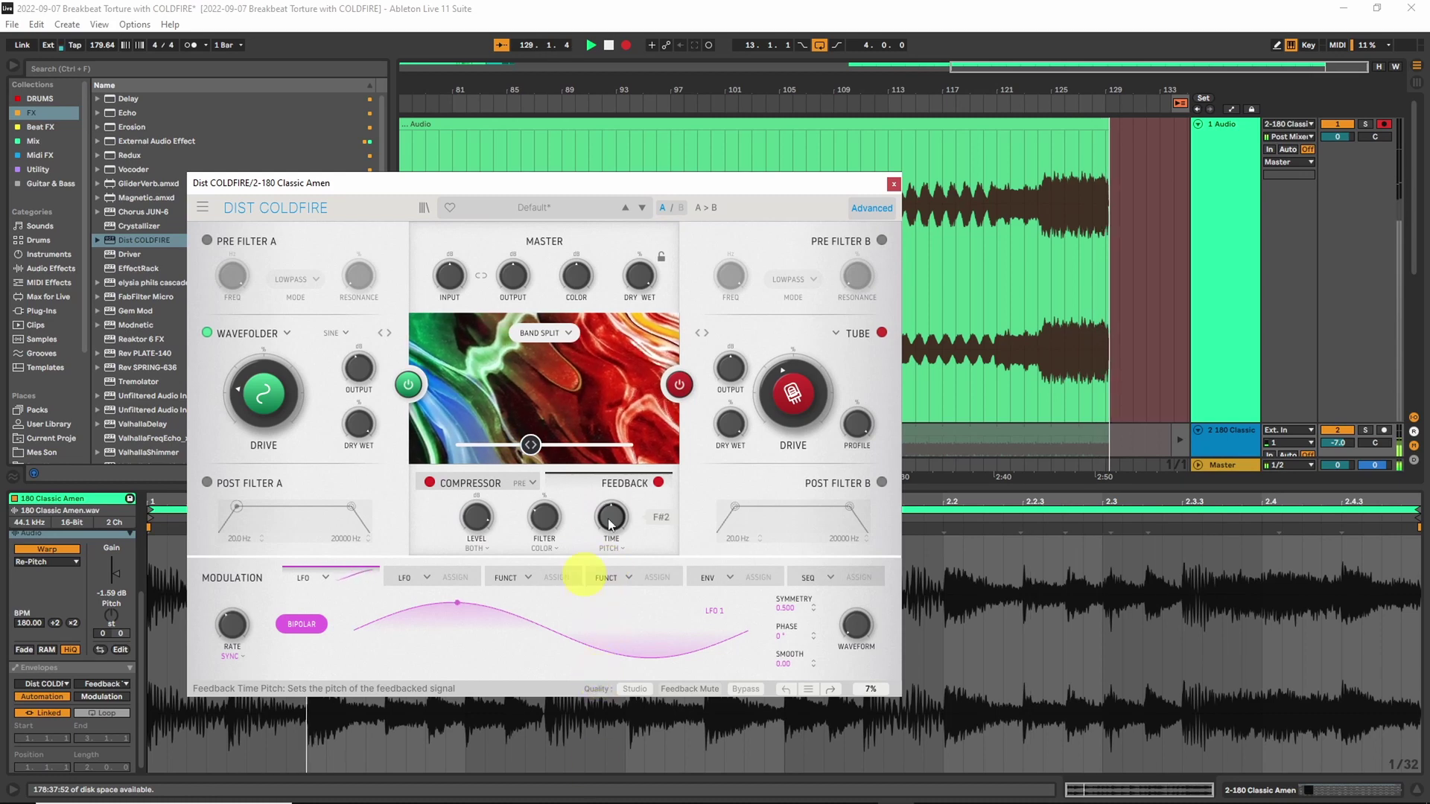
mouse_move(588, 537)
left_mouse_down()
mouse_move(607, 510)
mouse_move(625, 298)
mouse_move(602, 246)
mouse_move(591, 787)
mouse_move(543, 409)
mouse_move(554, 235)
mouse_move(520, 439)
mouse_move(612, 525)
left_mouse_up()
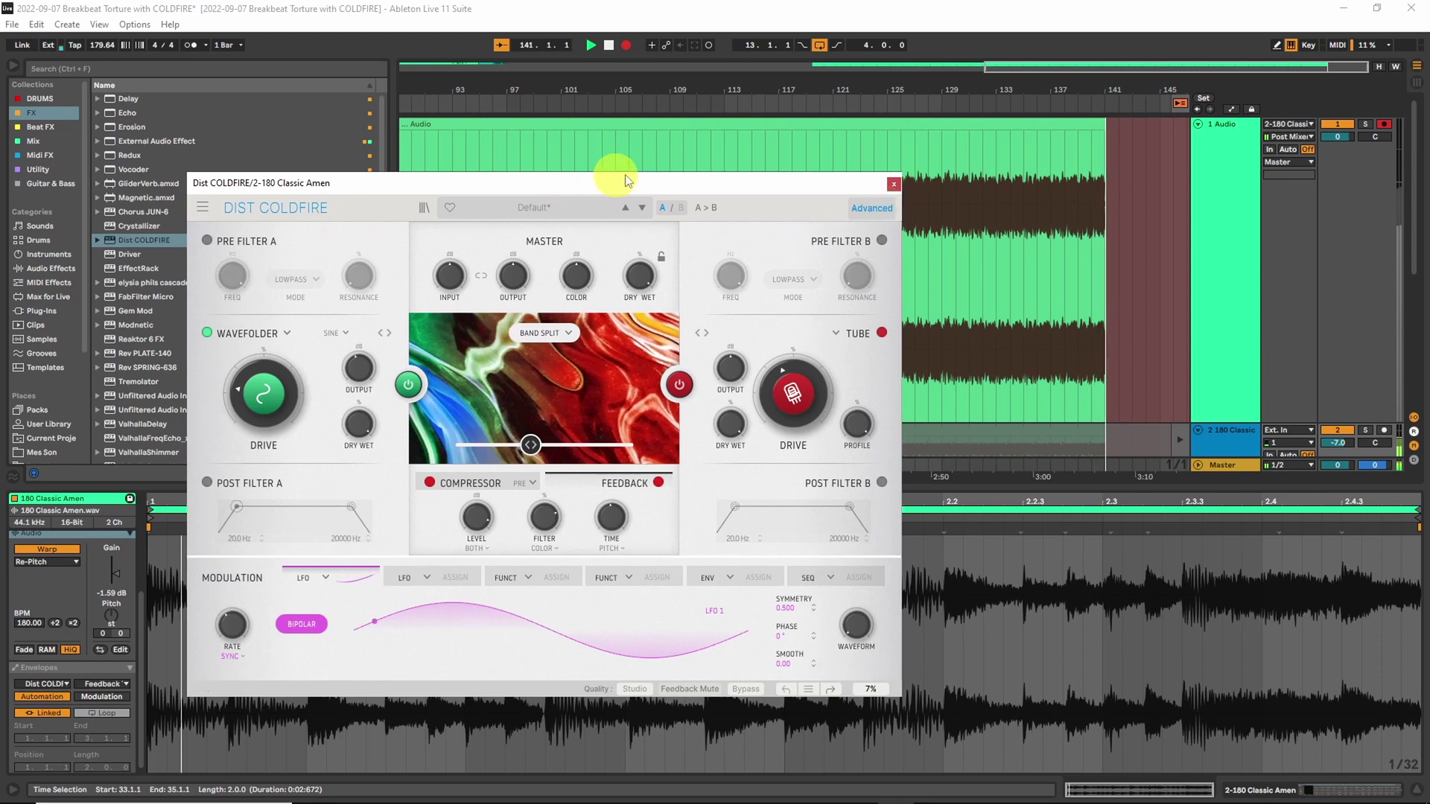
key("space")
- Cut the last 16 bars of the recording, from bar 125, and paste them on track 1 Audio at bar 17
left_click(894, 184)
left_click_drag(895, 193, 1106, 176)
key("Delete")
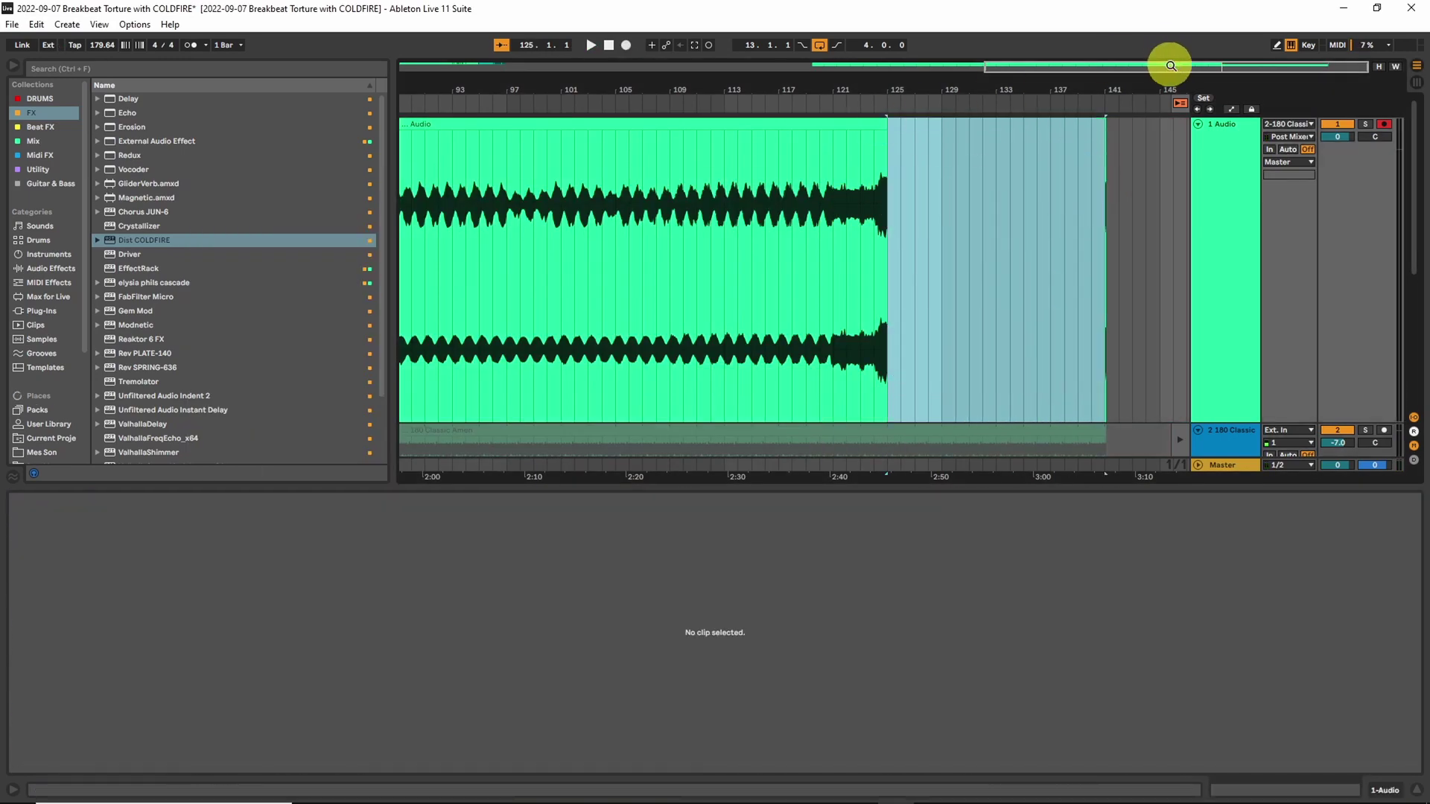
key("w")
left_click(488, 172)
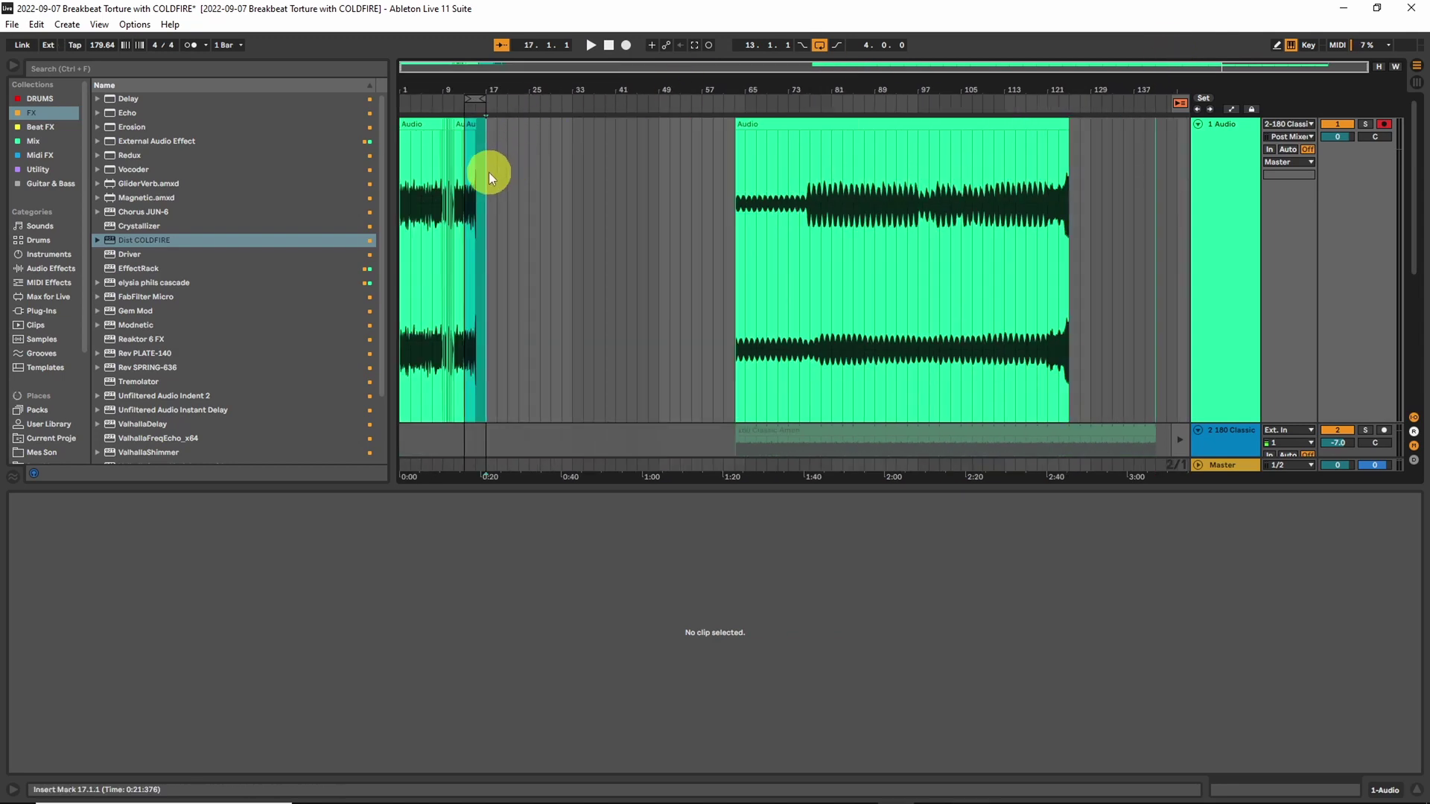
key("ctrl+v")
- Remove the 180 Classic Amen track and adjust the heights of the first two audio tracks
key("ctrl+t")
left_click_drag(1222, 382, 1221, 293)
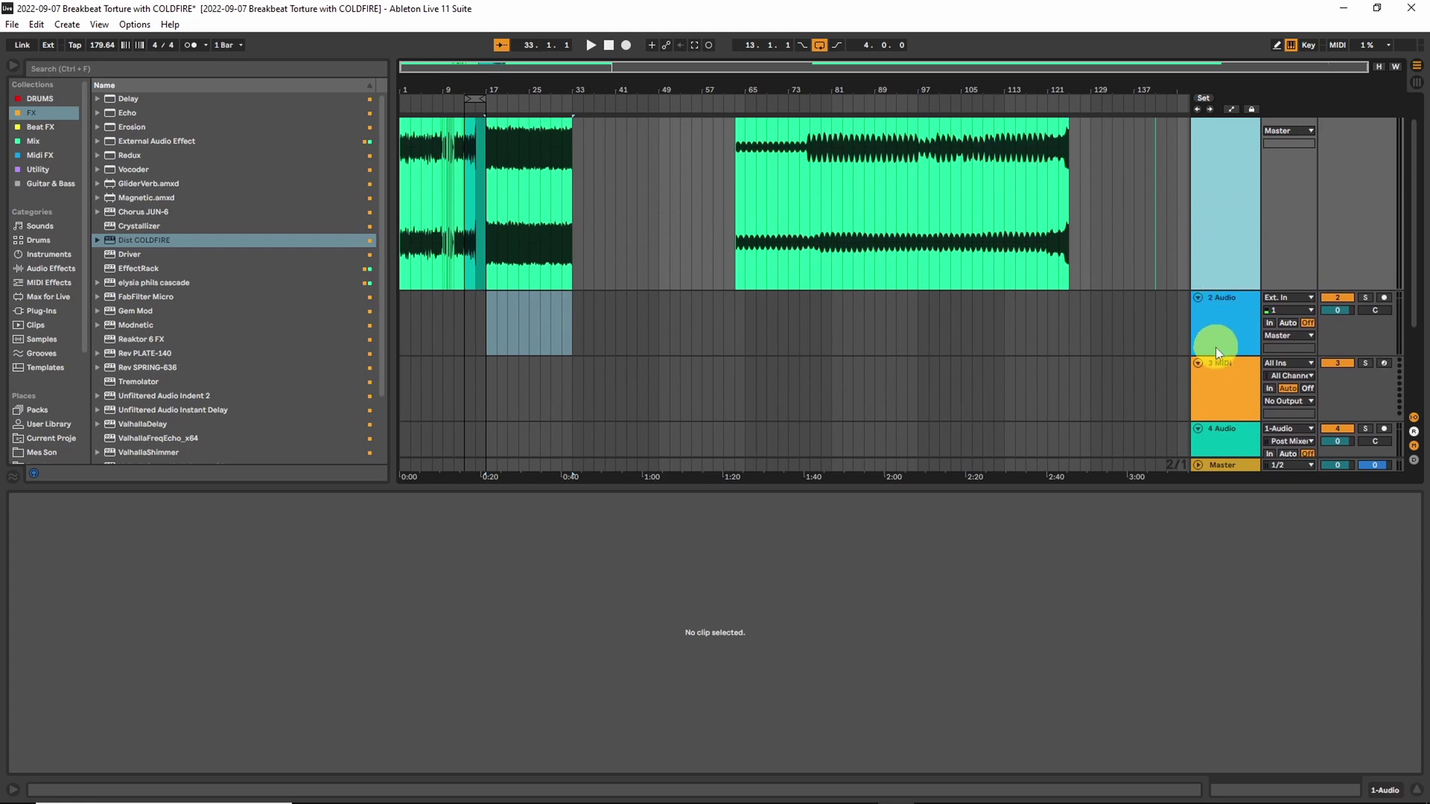
left_click_drag(1216, 357, 1216, 447)
scroll(489, 203, "up", 1)
- Play the arrangement from bar 11 and lower the gain of the pasted clip at bar 17 to -0.78 dB
left_click(455, 180)
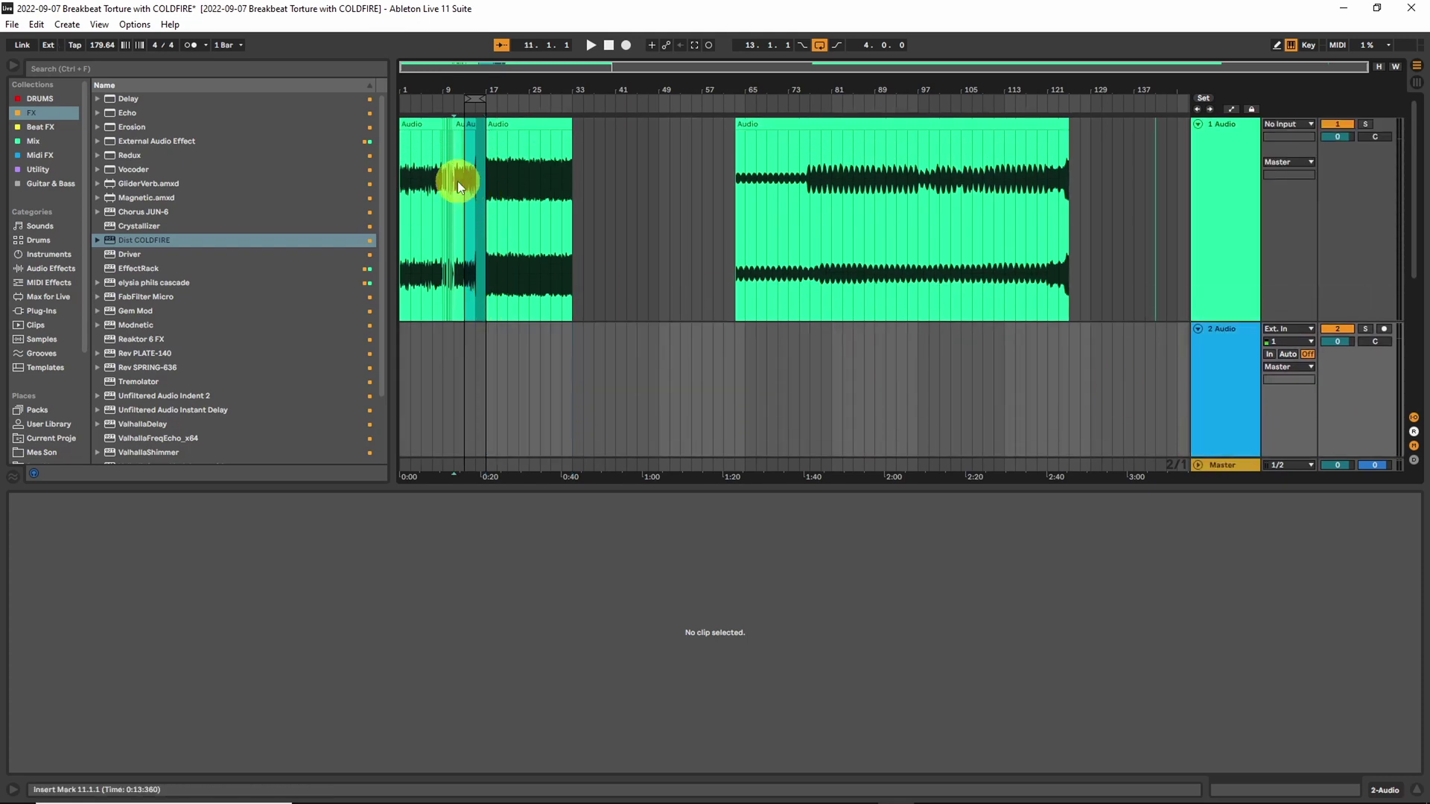
key("space")
left_click_drag(469, 63, 469, 90)
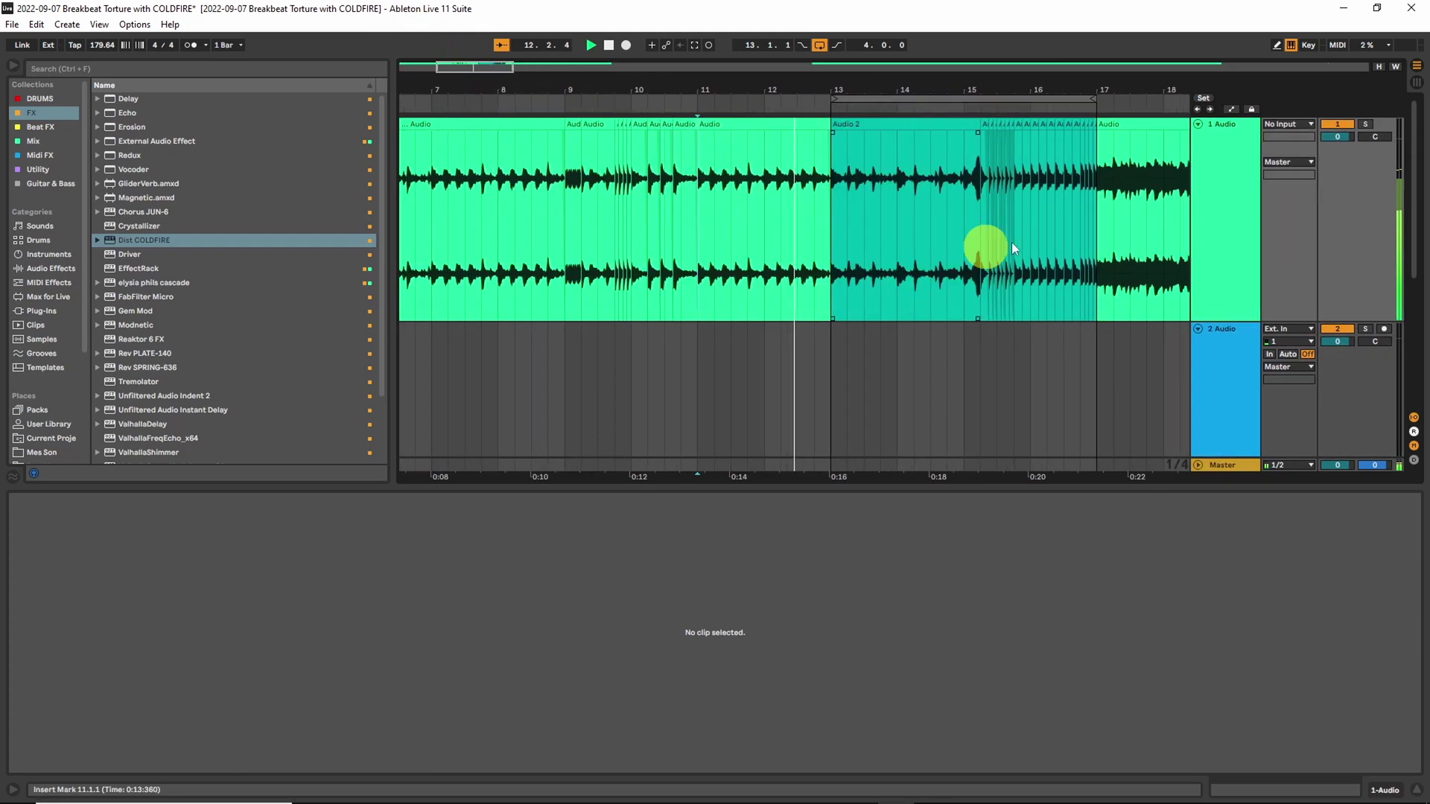
left_click(1164, 126)
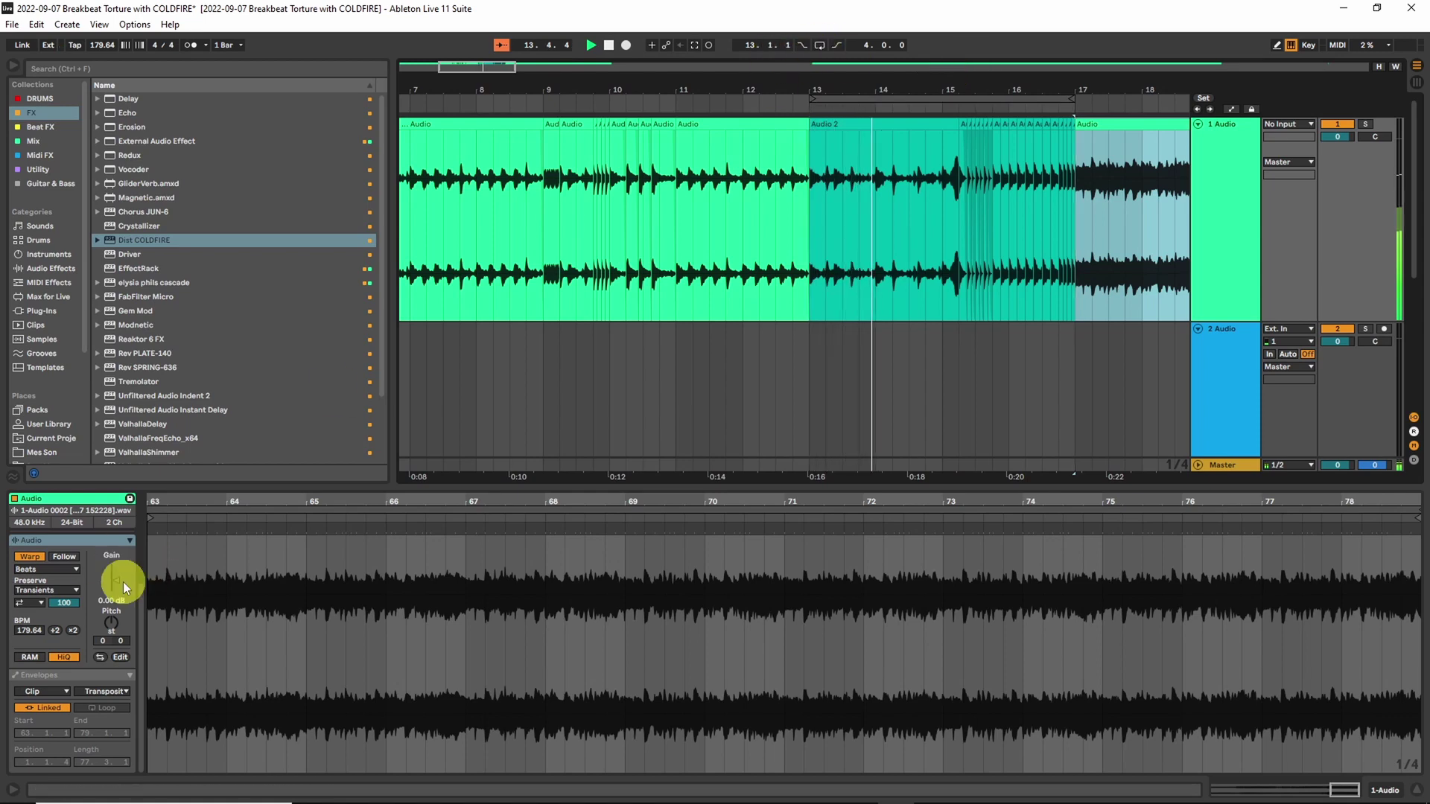
left_click_drag(123, 583, 116, 580)
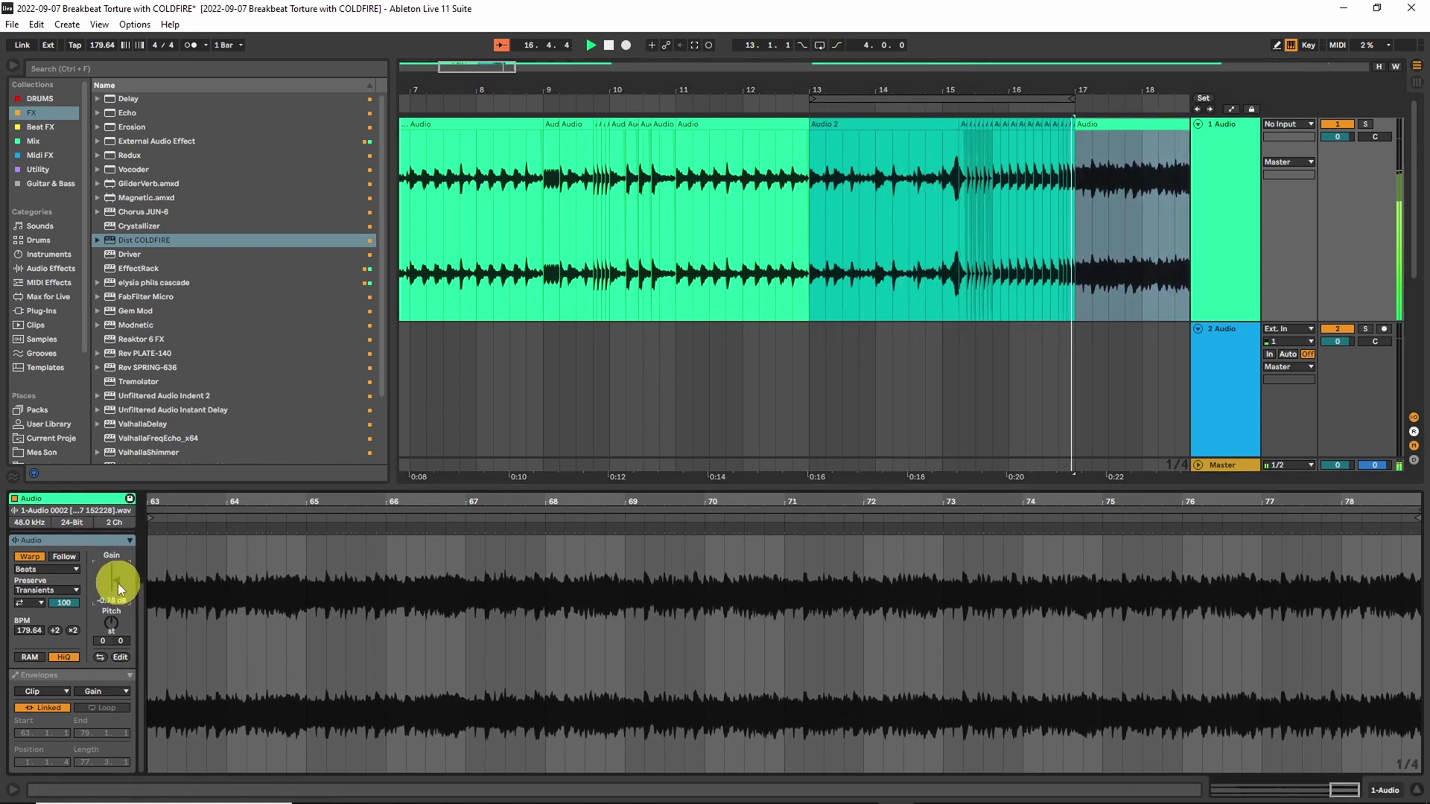
- Audition the pasted clip and duplicate the one-and-a-half-beat slice starting at 21.2.1 directly after itself
left_click(484, 68)
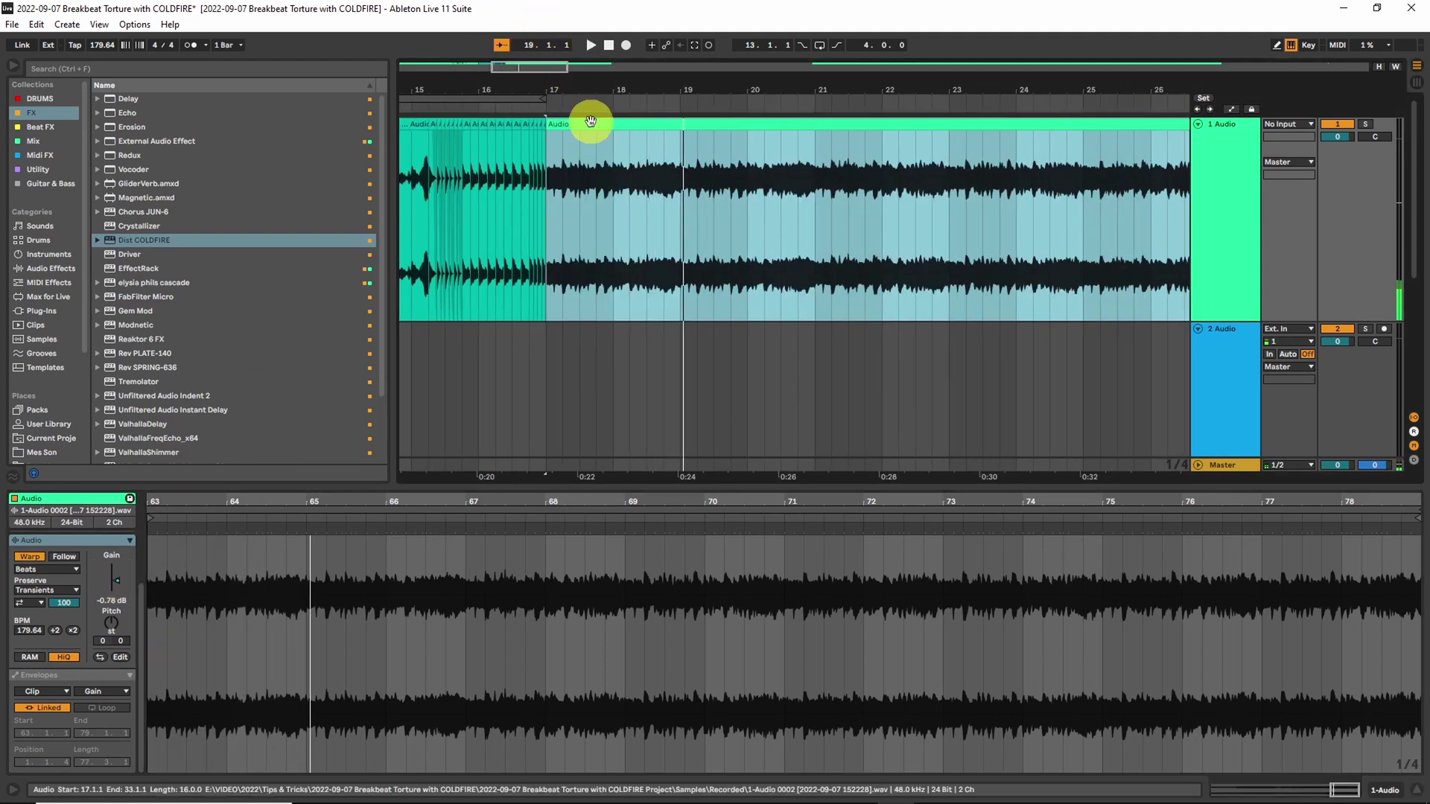
key("space")
left_click_drag(460, 67, 549, 57)
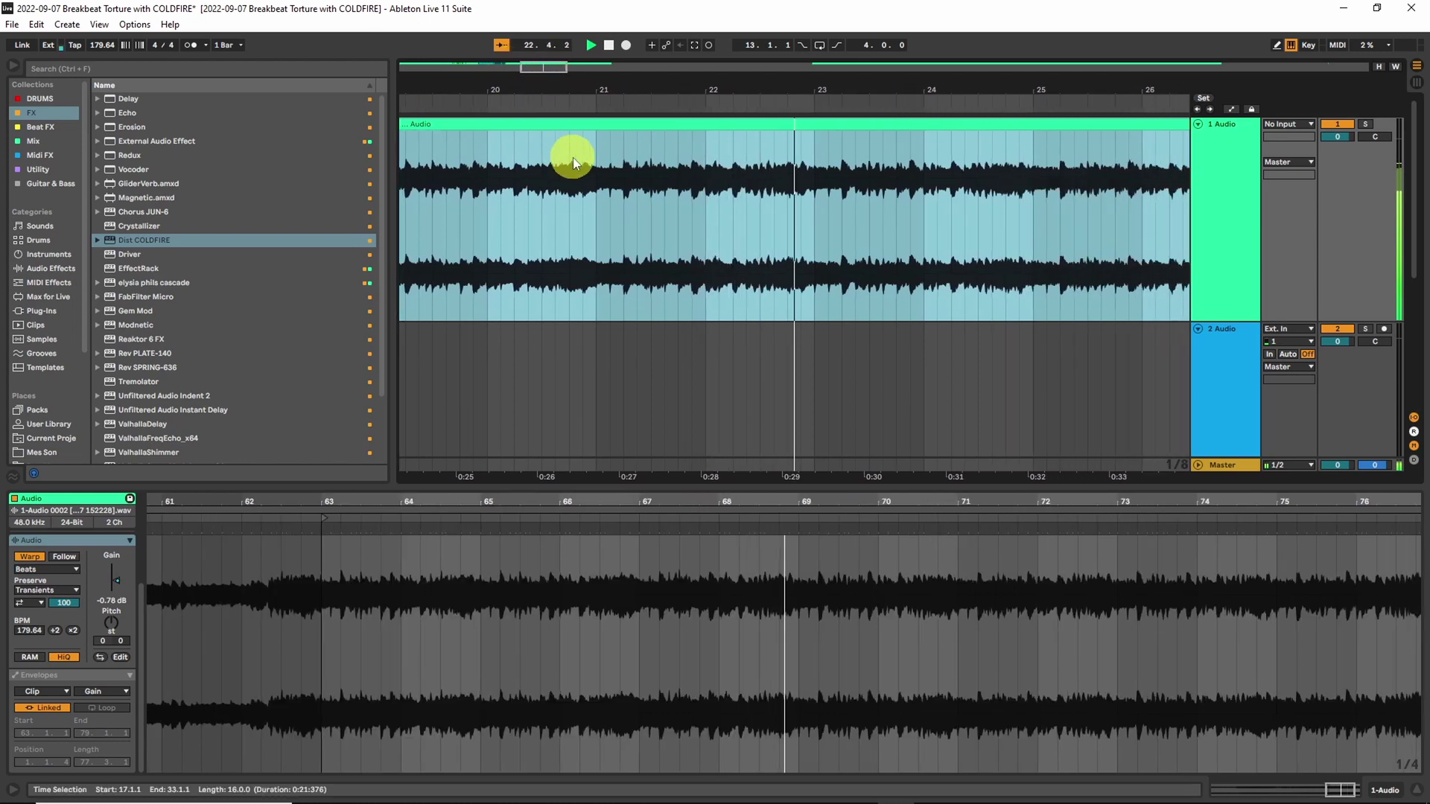
left_click(582, 128)
key("space")
key("space")
left_click(769, 189)
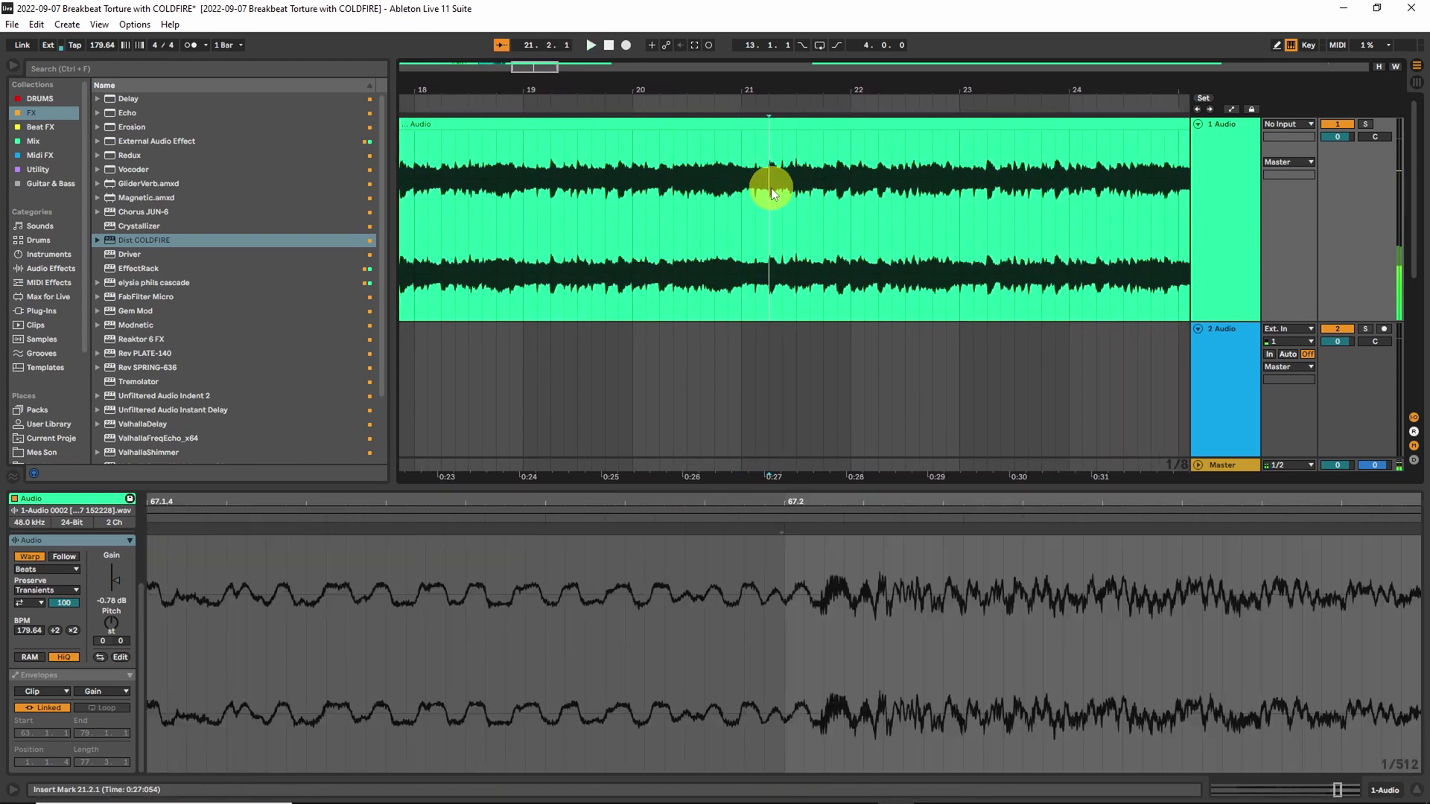
key("space")
key("space")
key("space")
left_click_drag(775, 189, 805, 196)
key("ctrl+d")
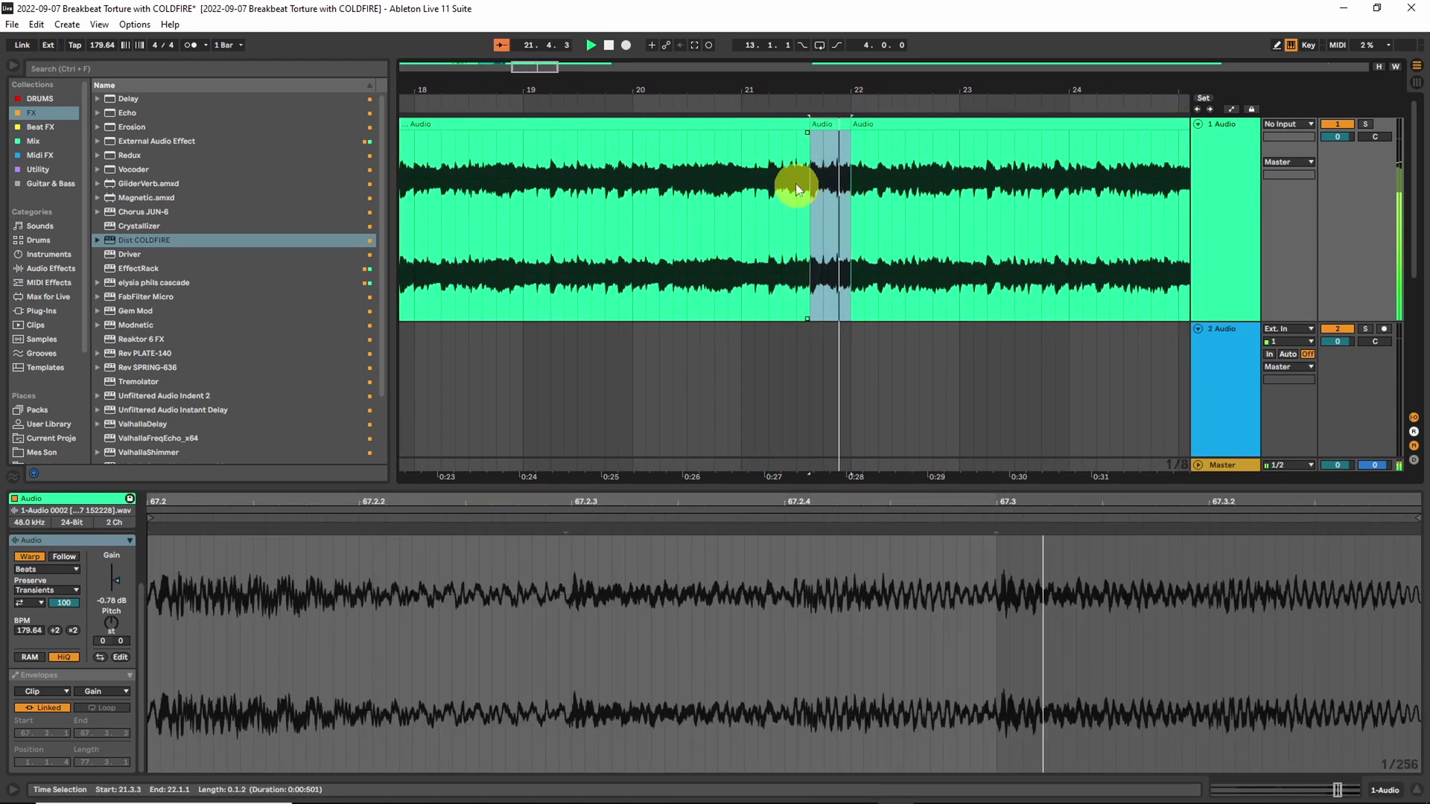
- Play back from 21.1.1 and repeat the one-and-a-half-beat slice starting at 22.2.1 three times in a row
key("space")
key("space")
left_click(691, 167)
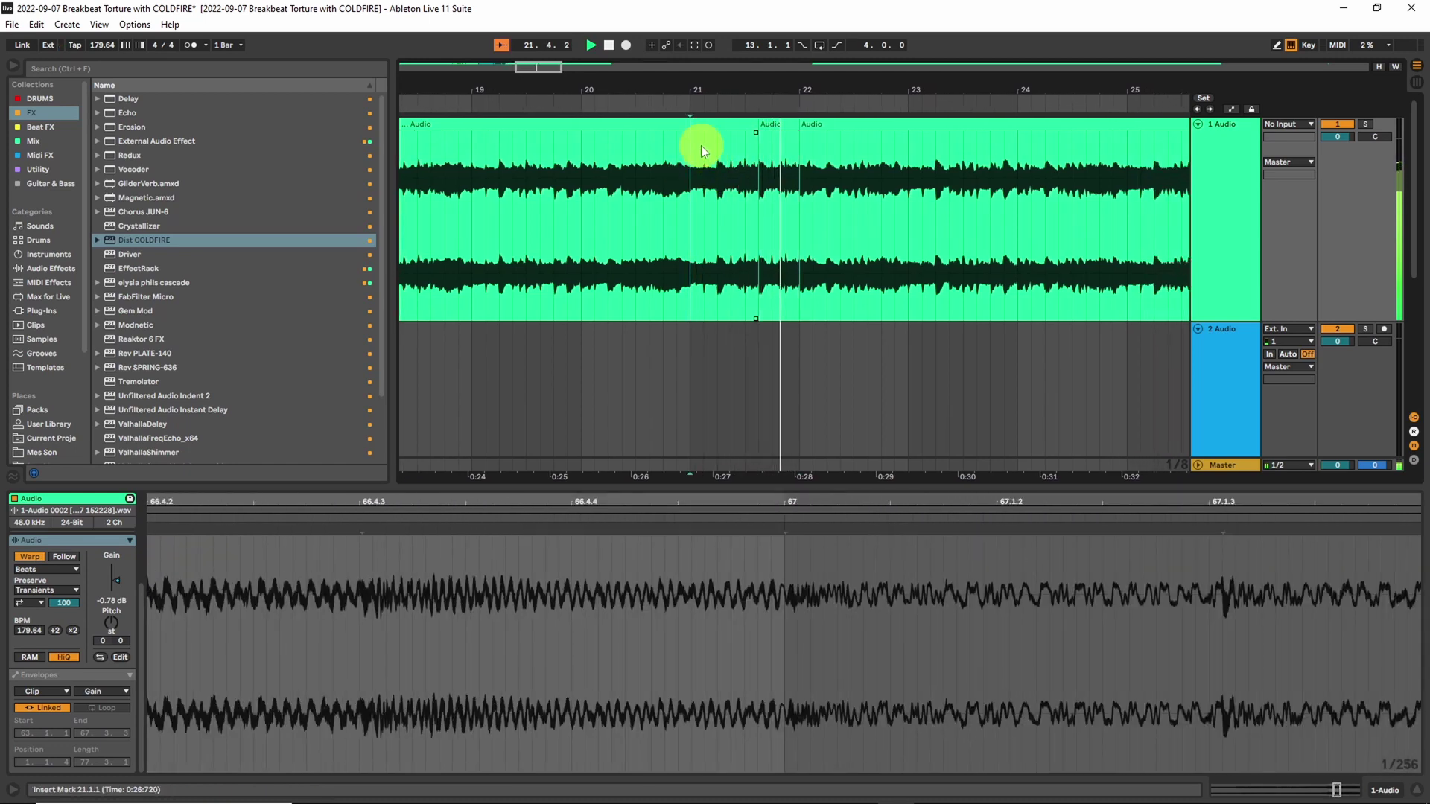
left_click_drag(827, 188, 870, 189)
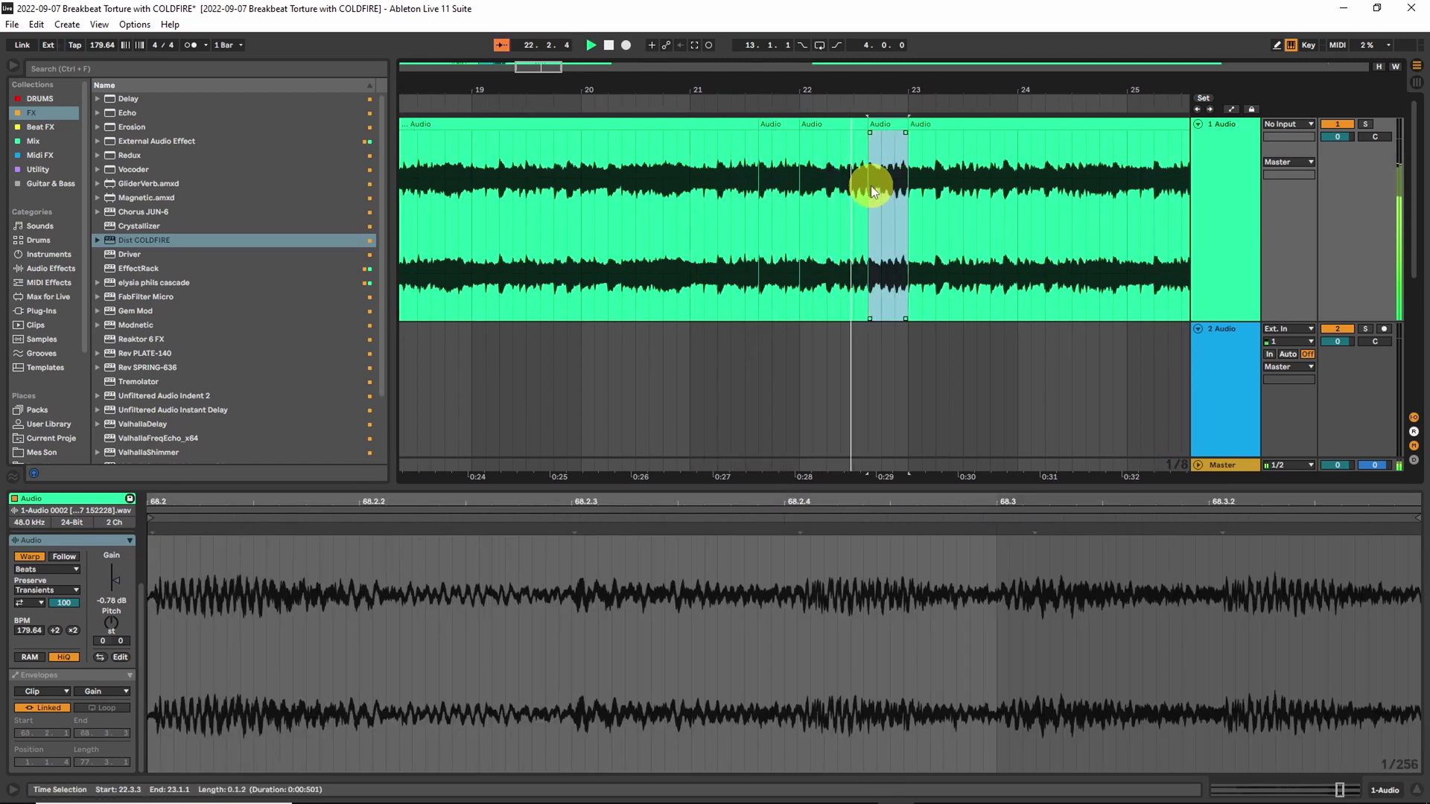
key("ctrl+d")
key("ctrl+d")
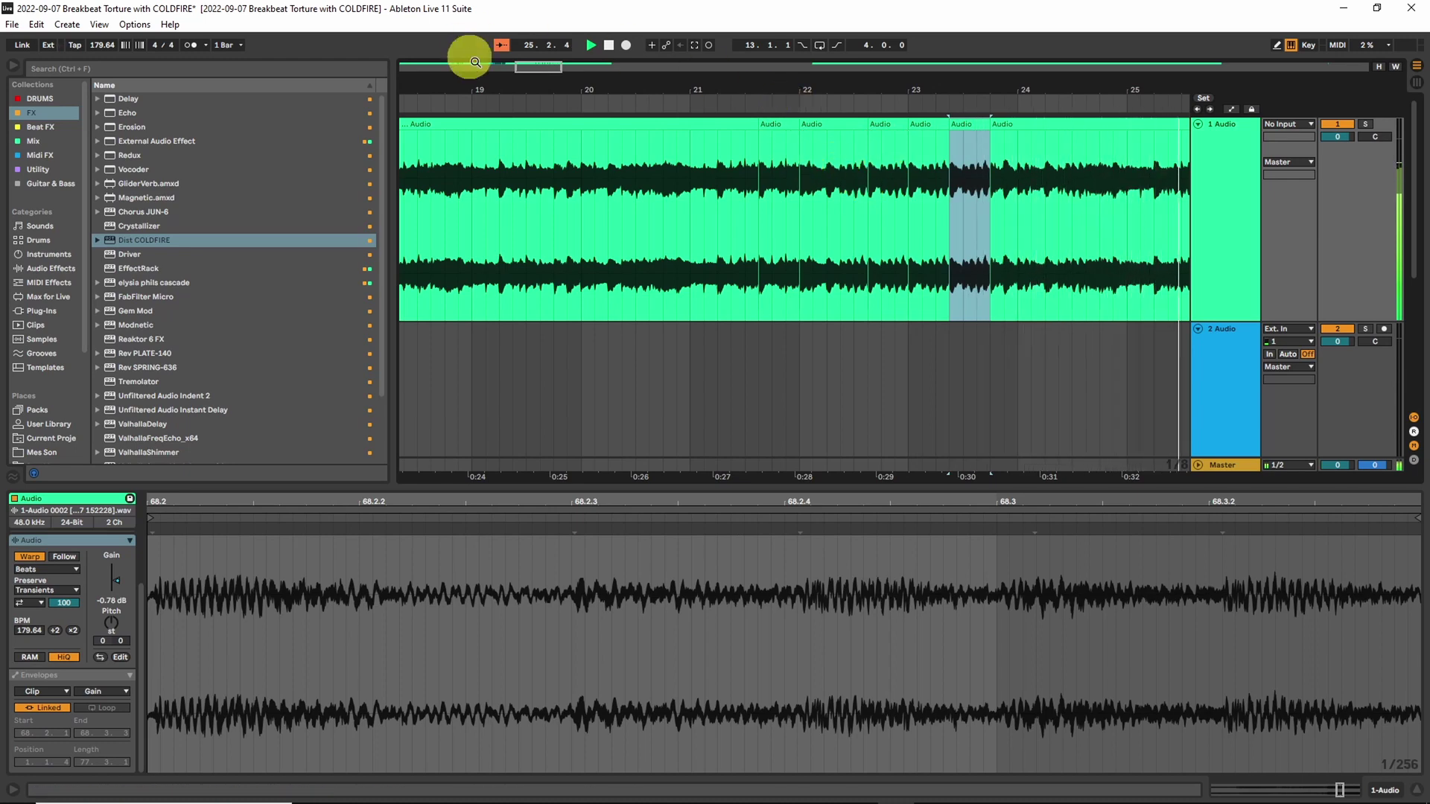
- Play back the edits from bar 17 and duplicate the half-beat slice starting at 25.2.1
left_click_drag(475, 62, 493, 182)
left_click(473, 171)
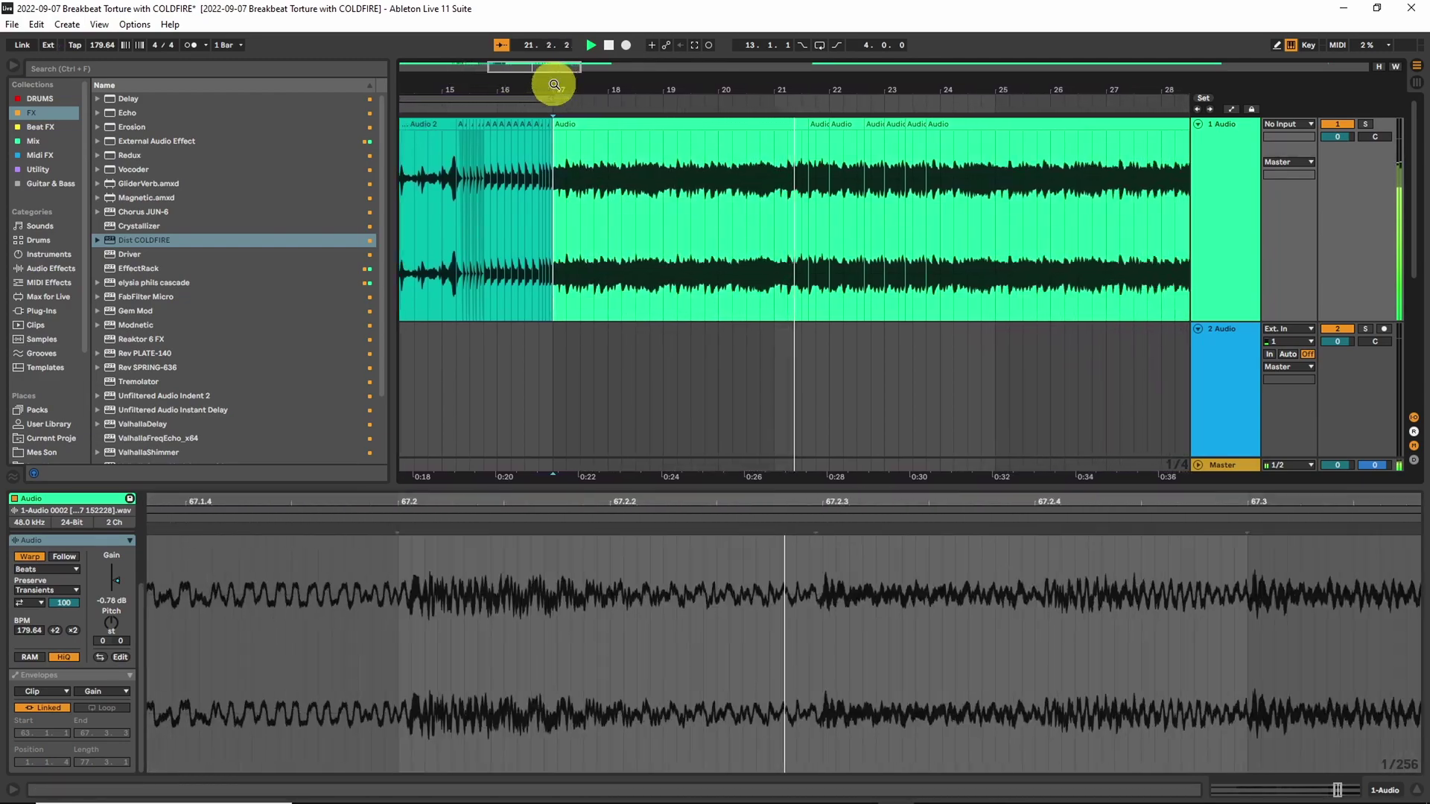
left_click_drag(566, 71, 562, 67)
key("space")
left_click(615, 170)
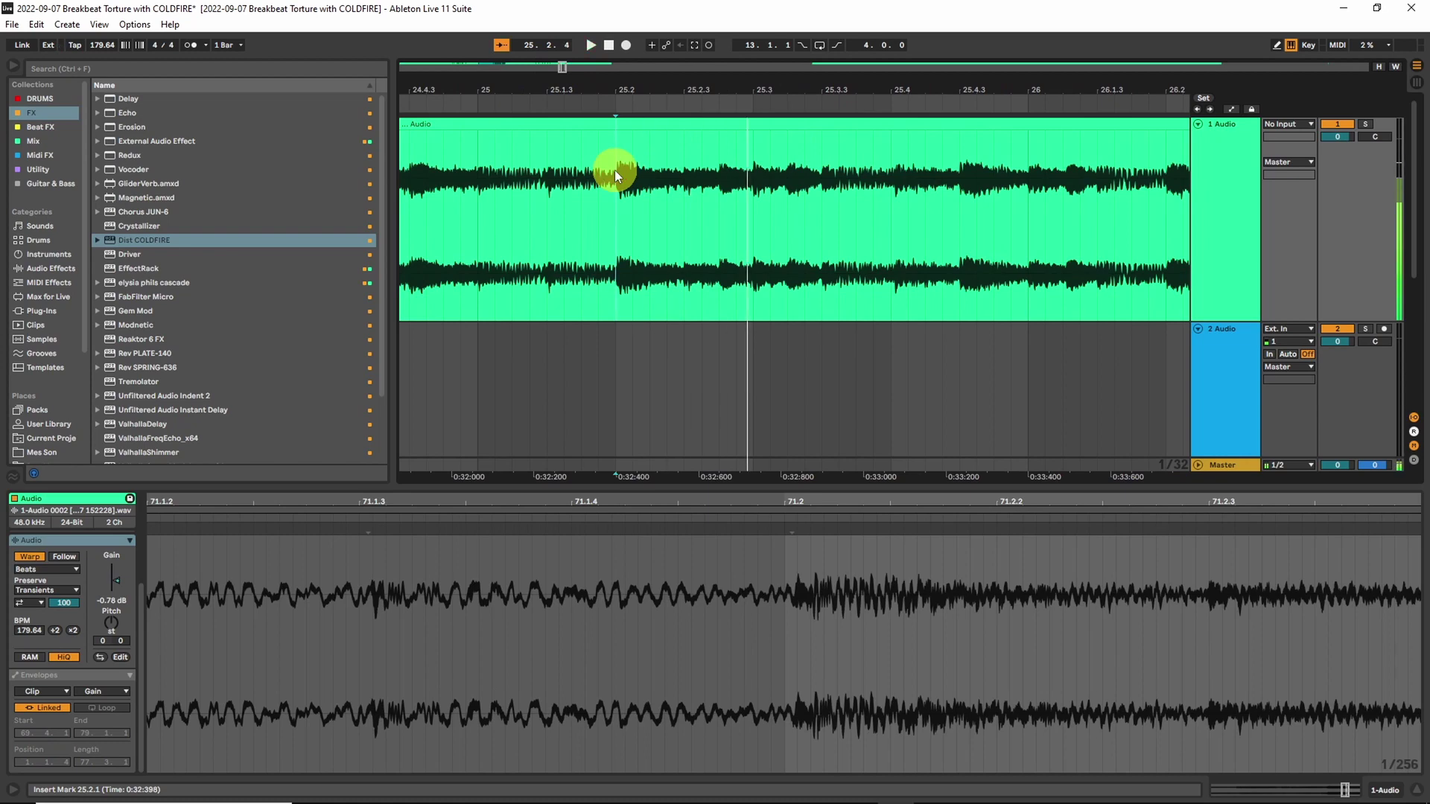
left_click_drag(614, 170, 686, 182)
key("ctrl+d")
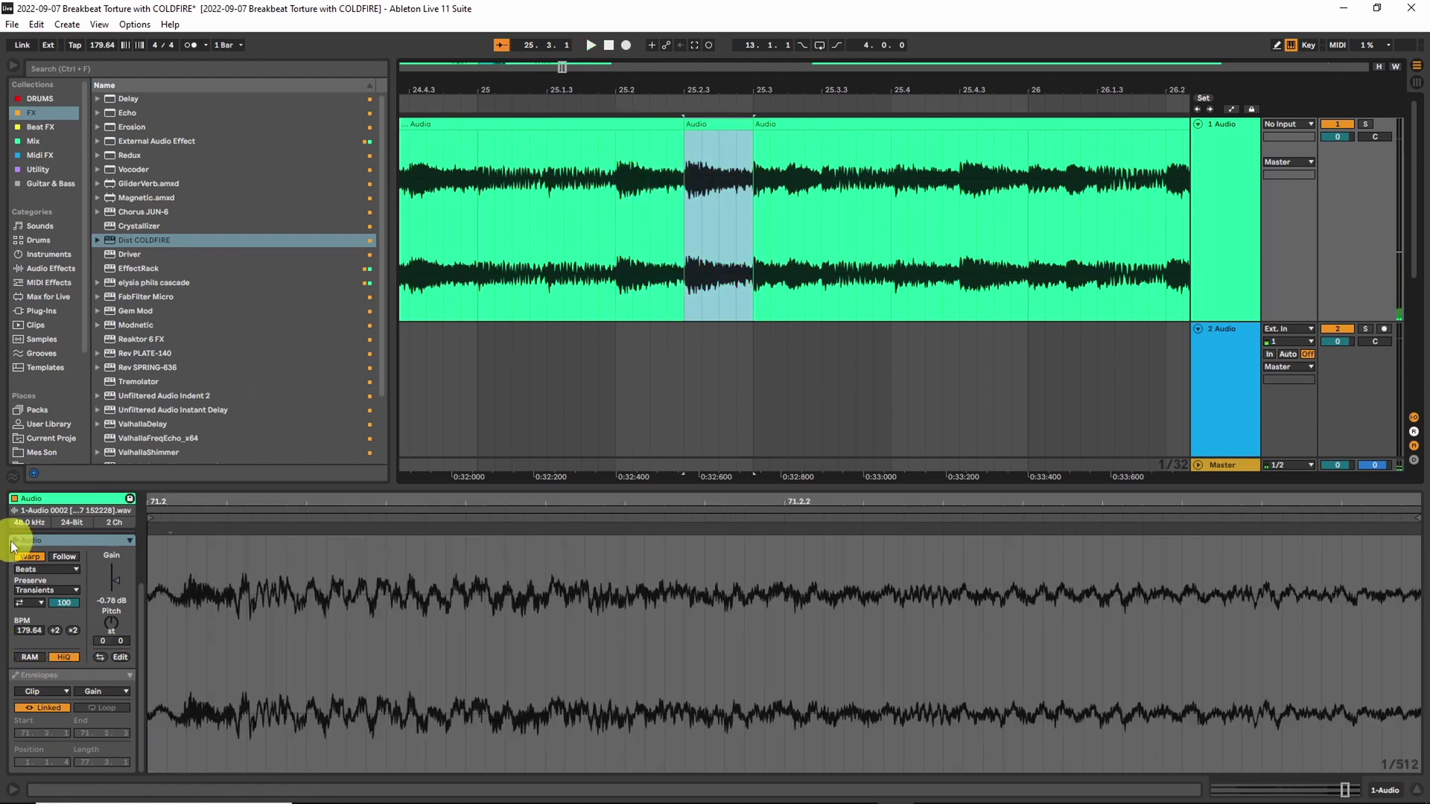
- Turn off warping on the duplicated slice and repeat it four times up to bar 26, stepping the transposition down to -5 semitones
left_click(29, 556)
left_click_drag(109, 618, 109, 644)
key("ctrl+d")
key("ctrl+d")
left_click(854, 121)
key("ctrl+d")
left_click(923, 123)
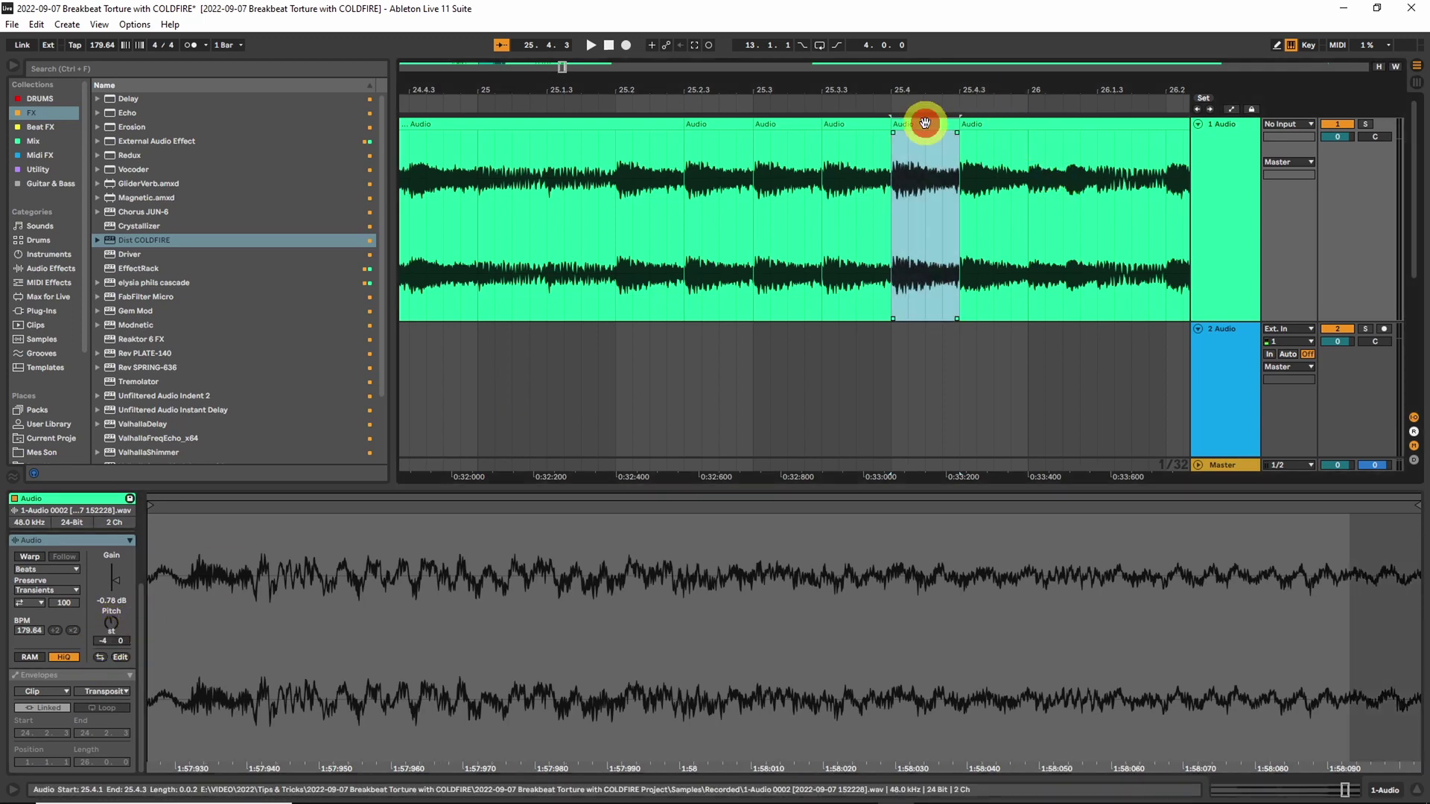
key("ctrl+d")
left_click_drag(100, 641, 100, 648)
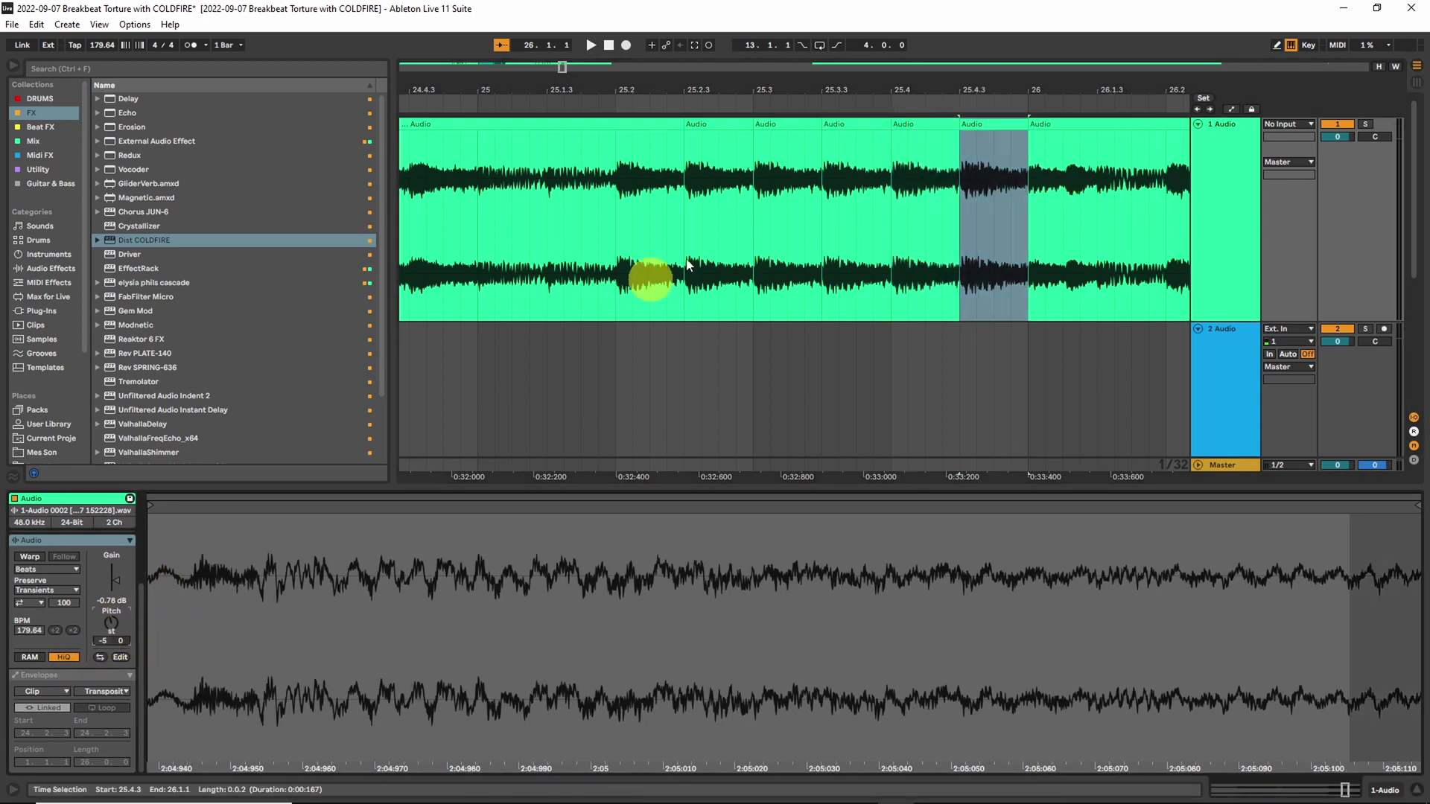
- Play back the pitched-down stutter from 25.2.1 and place the insert marker at 29.2.1
left_click(617, 142)
key("space")
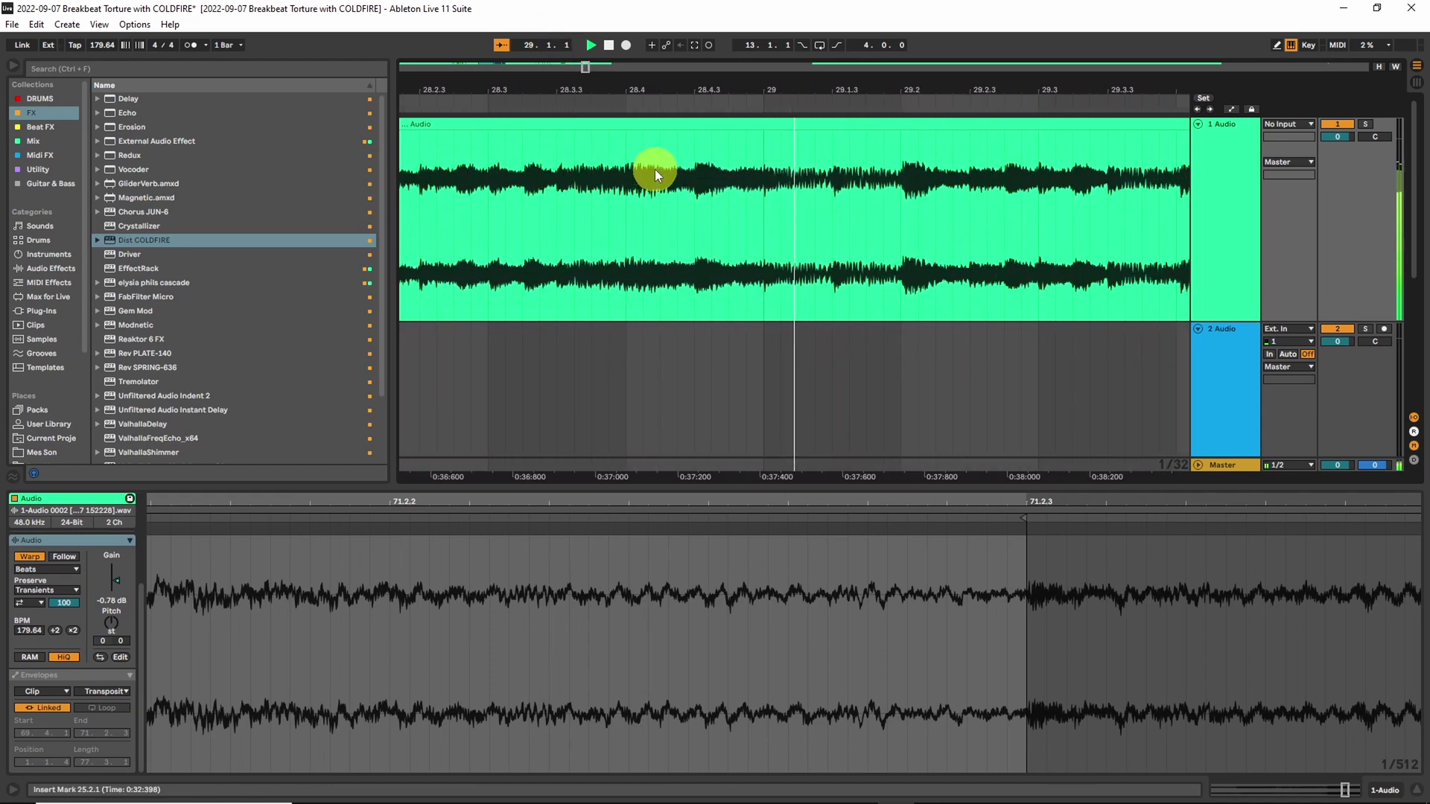
key("space")
left_click(615, 164)
left_click(605, 161)
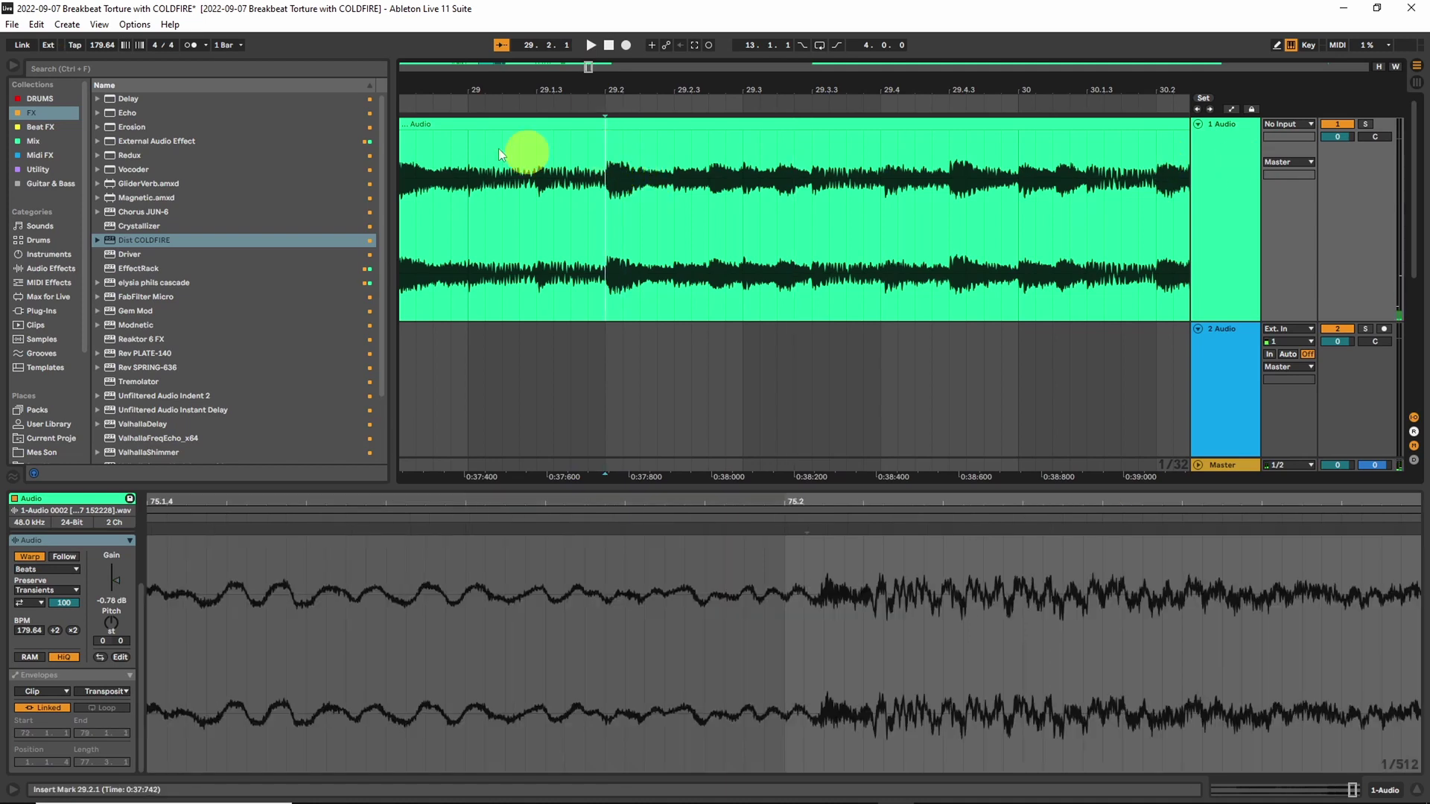
- Add the dblue_Stretch effect to track 1 Audio and unfold its device parameters
left_click(37, 127)
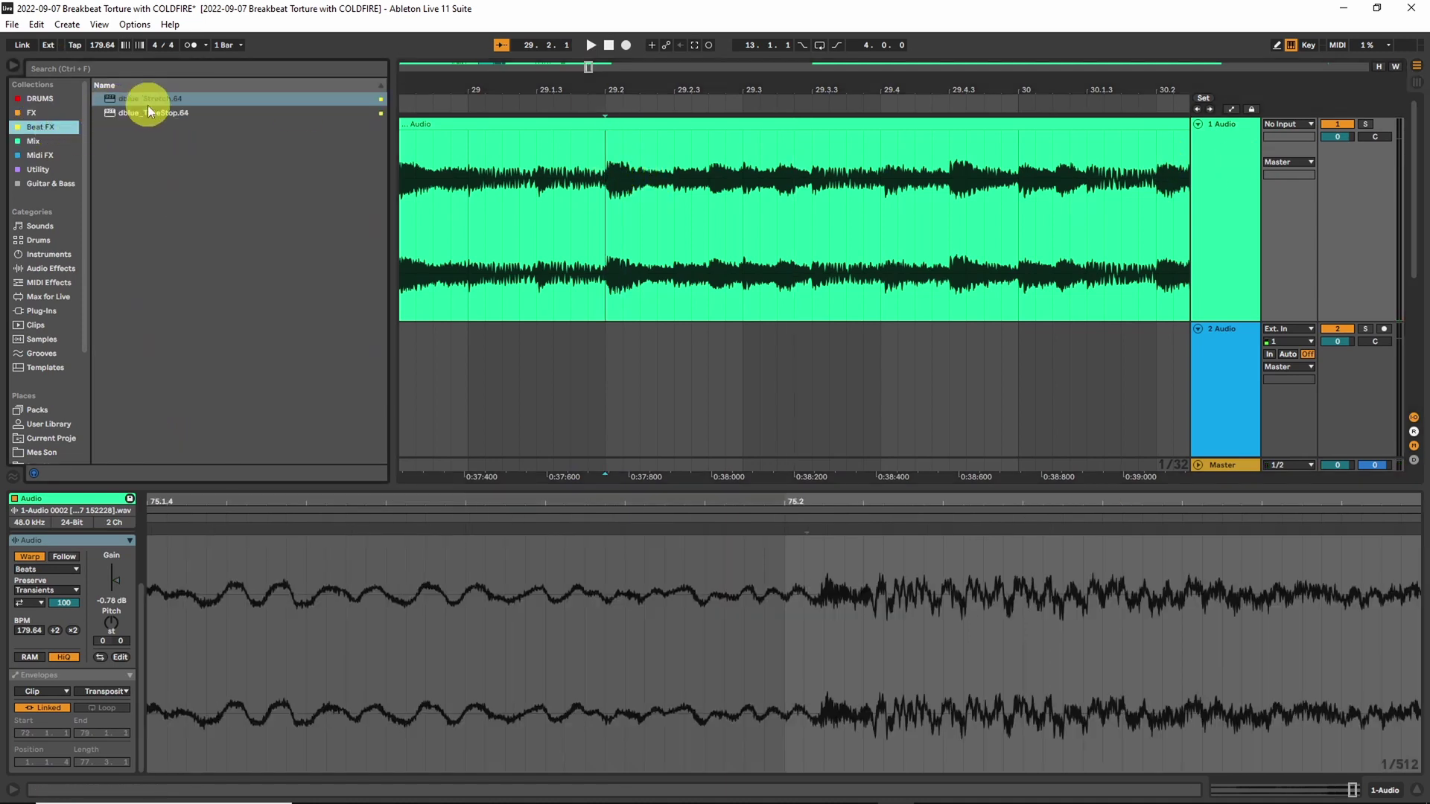
double_click(146, 99)
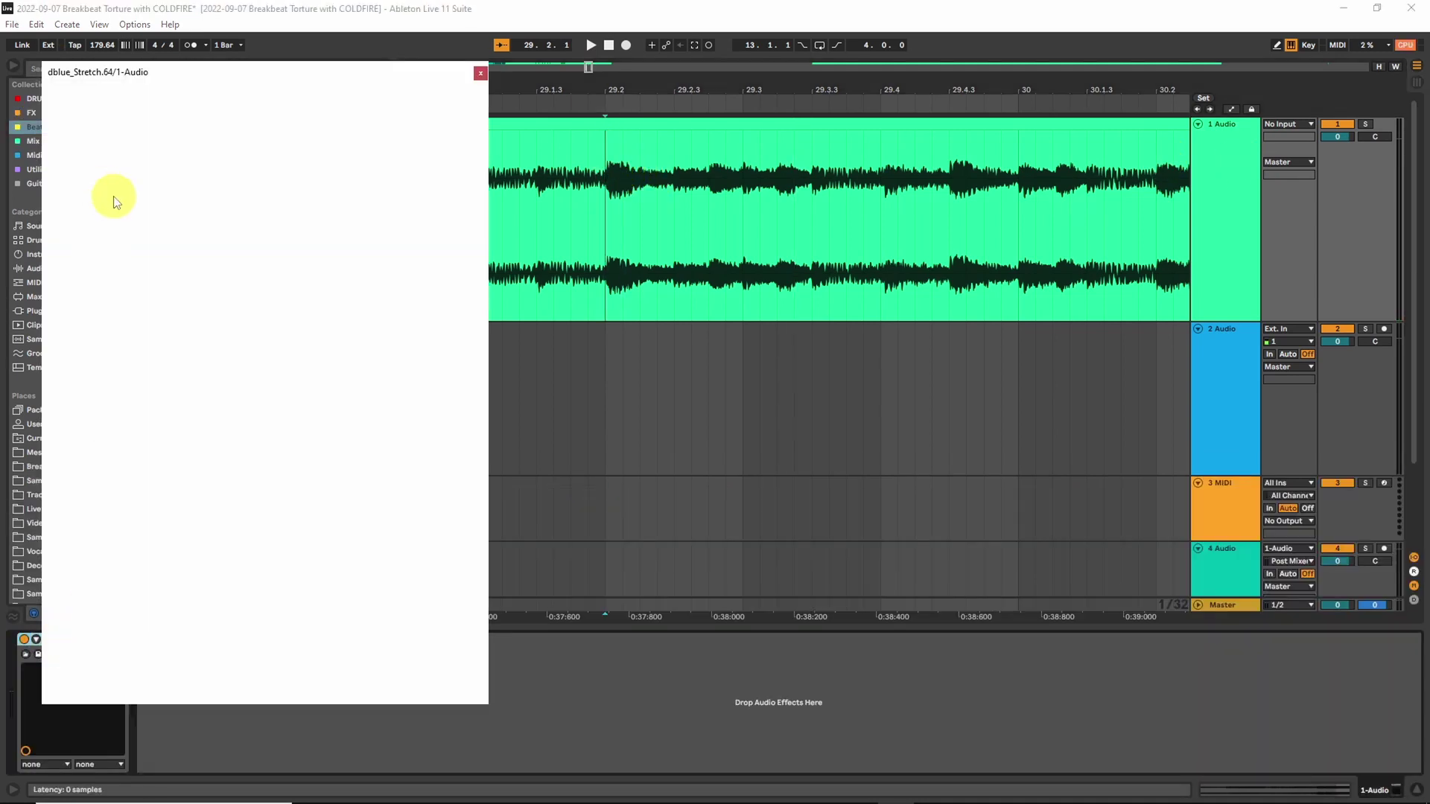
left_click(480, 72)
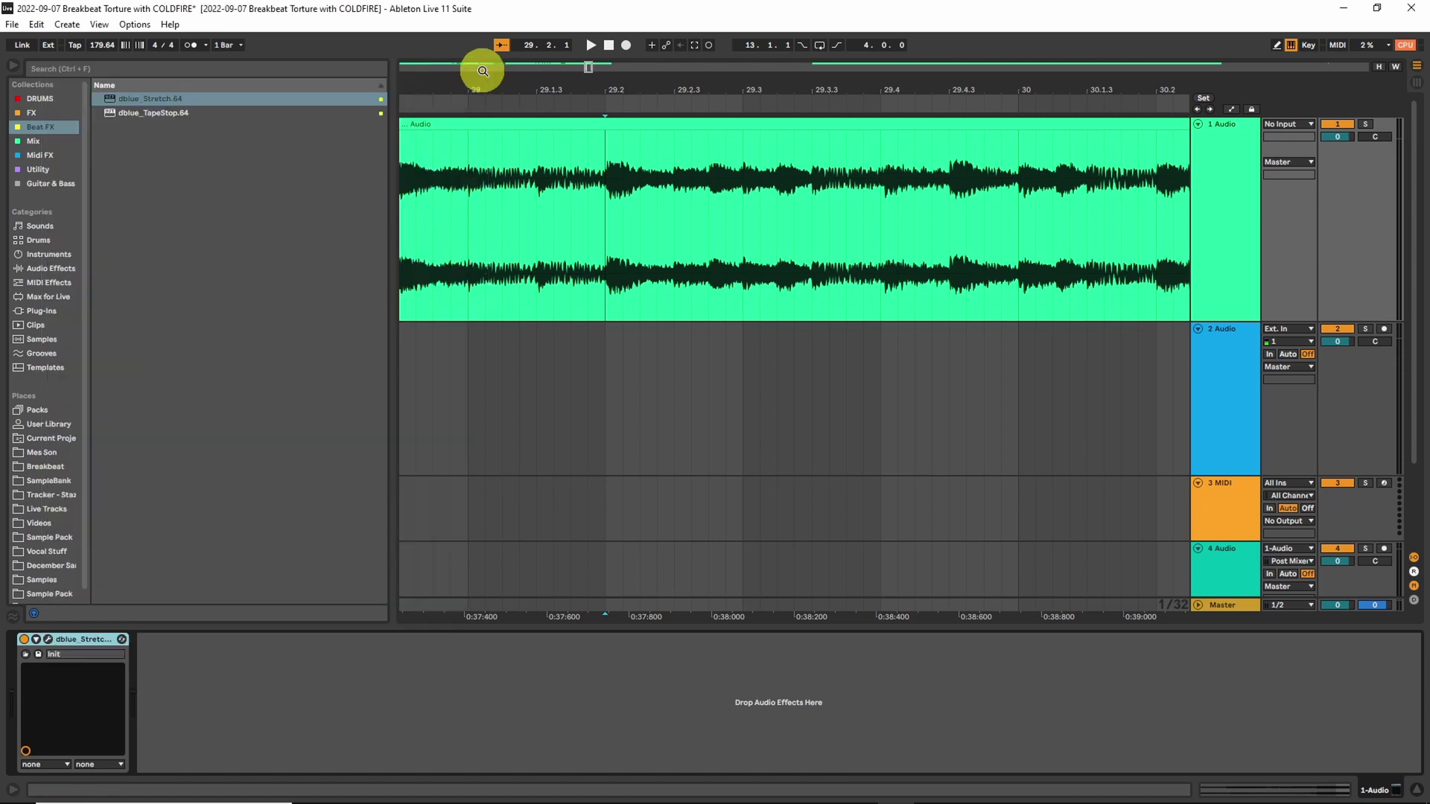
left_click(38, 642)
- Draw a half-beat Trigger automation block for dblue_Stretch on track 1 Audio from 29.4.3 to bar 30
key("a")
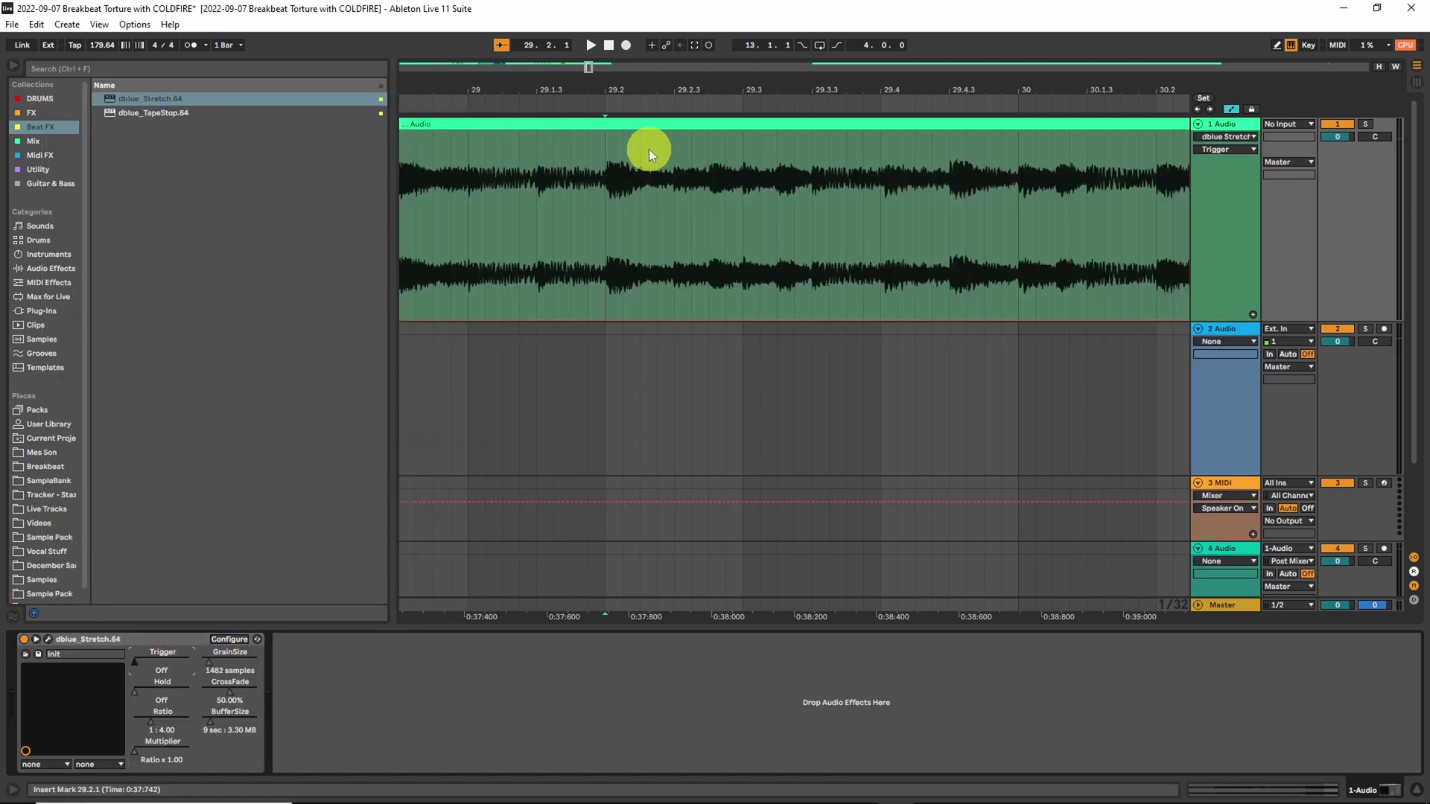
key("b")
key("space")
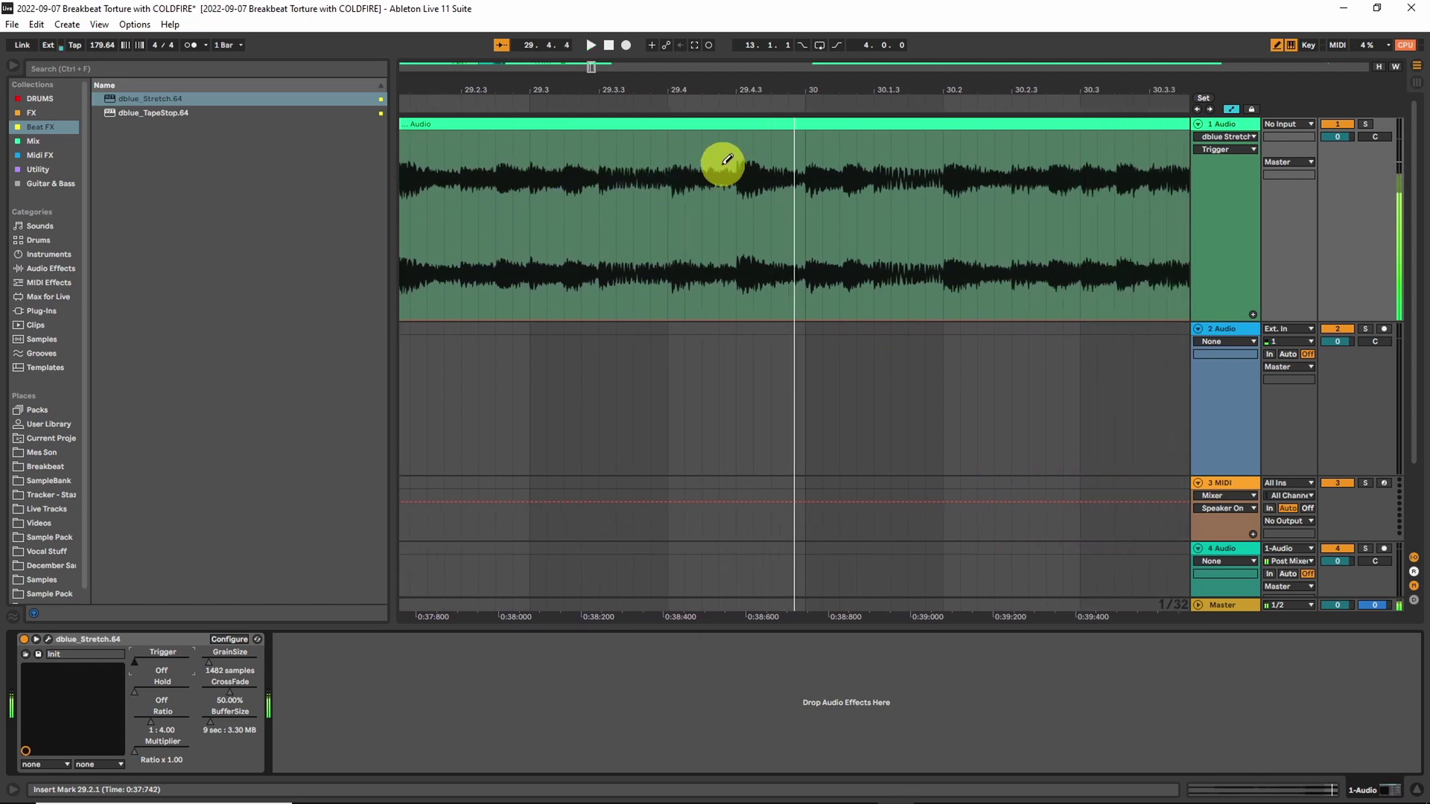
key("space")
mouse_move(750, 145)
left_mouse_down()
mouse_move(796, 95)
mouse_move(789, 122)
left_mouse_up()
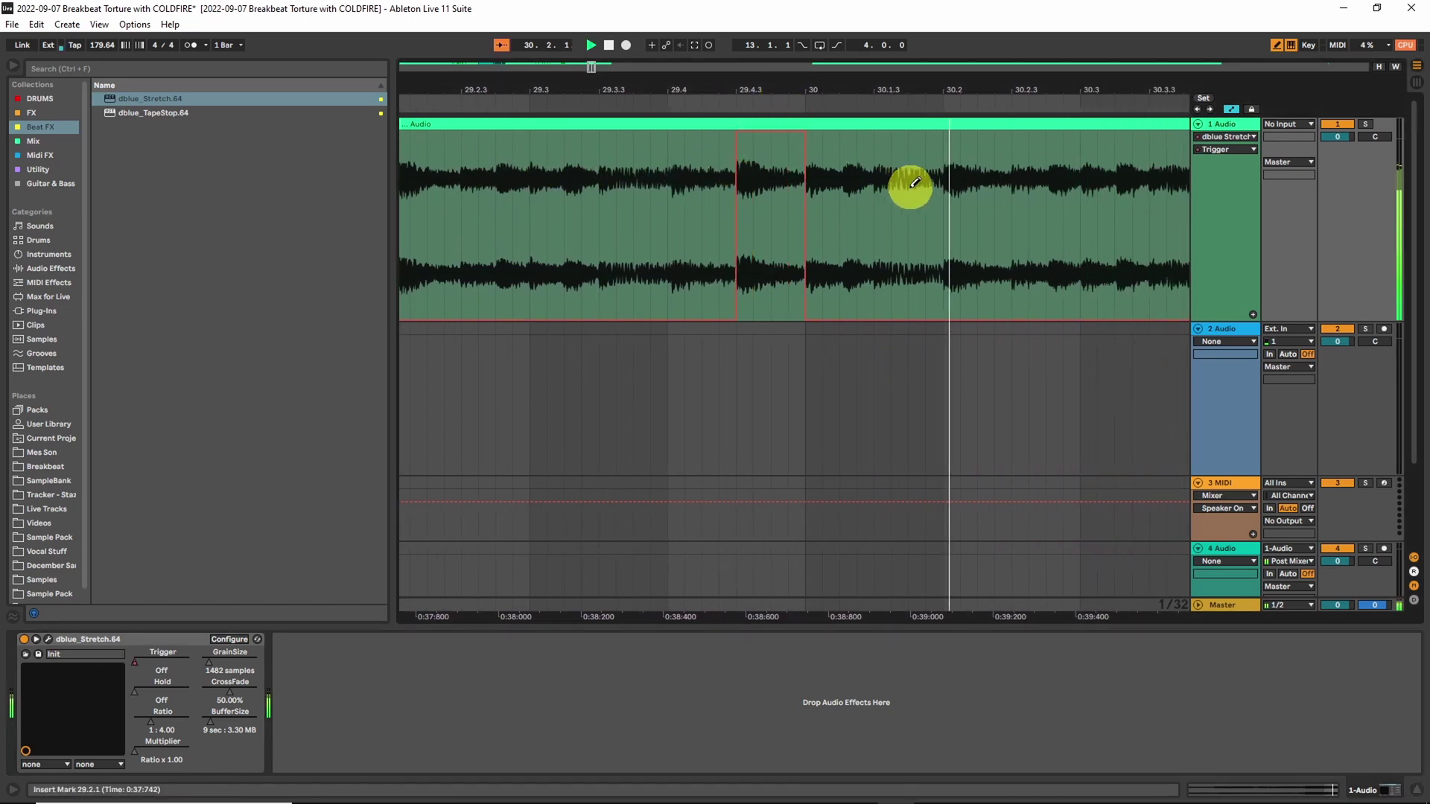
- Draw a second, longer dblue_Stretch Trigger automation block on track 1 Audio from just after 30.2 to 30.4
key("space")
key("space")
mouse_move(895, 168)
left_mouse_down()
mouse_move(893, 152)
mouse_move(989, 65)
mouse_move(1053, 32)
mouse_move(1145, 26)
left_mouse_up()
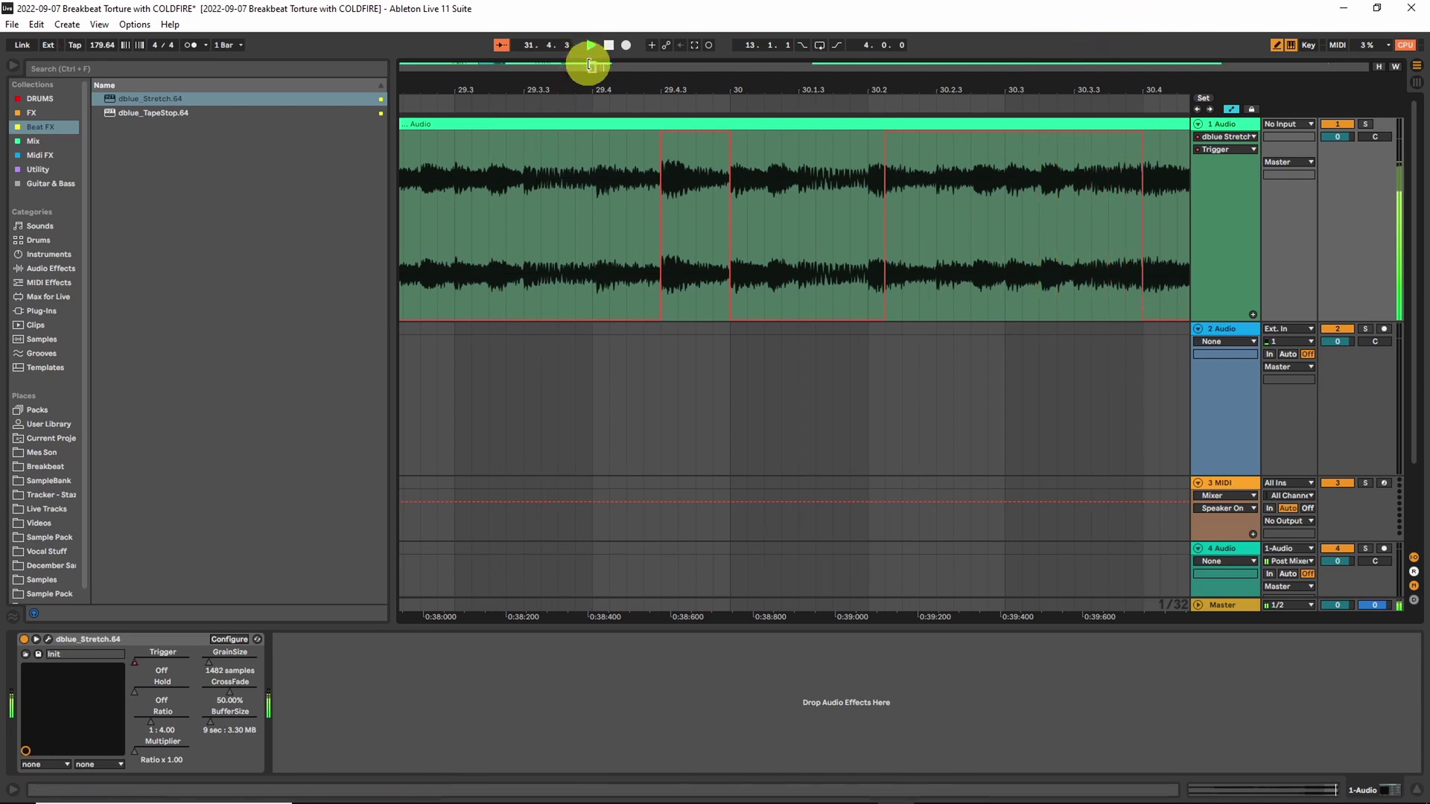
left_click_drag(591, 67, 583, 67)
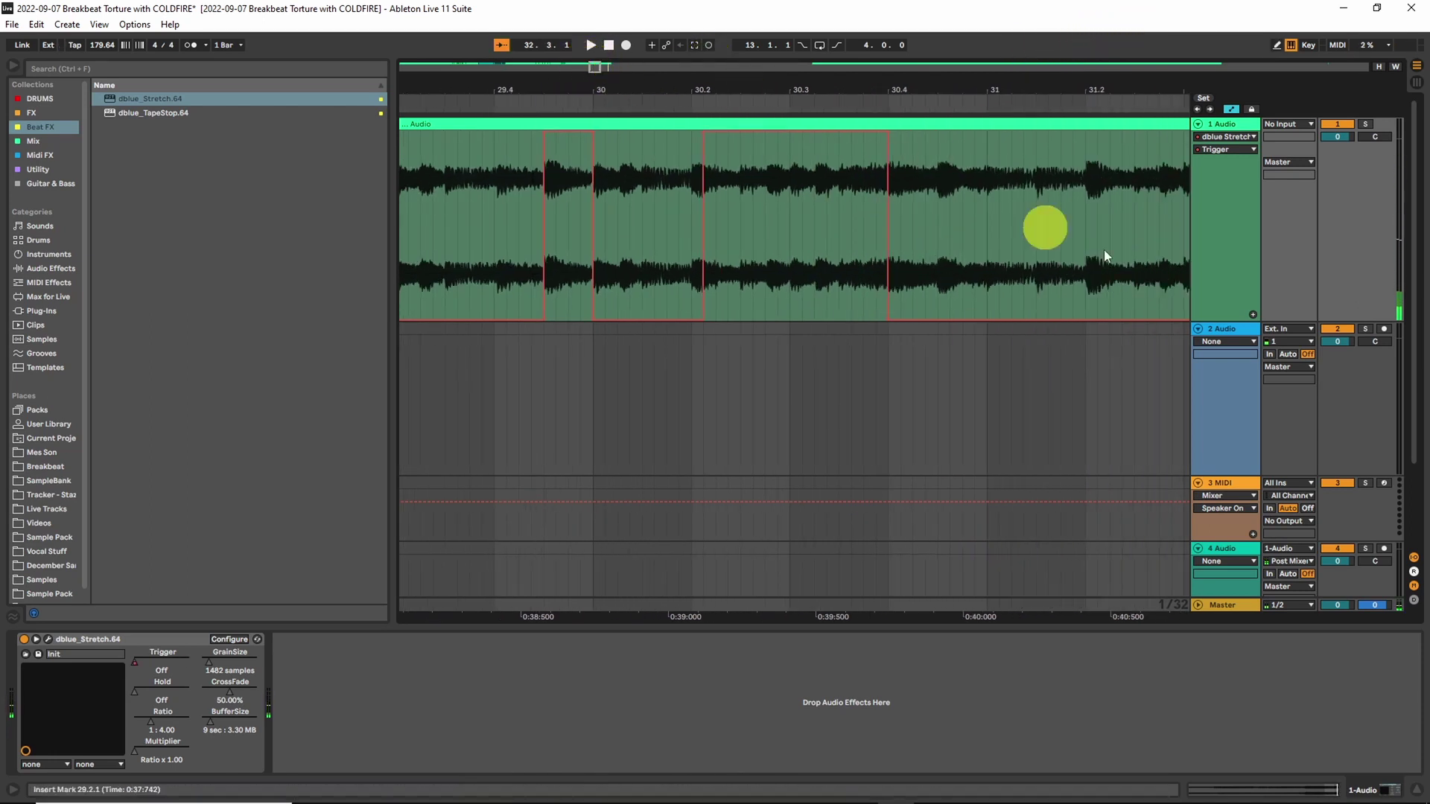
- Set track 2 Audio's input to 1-Audio, Post Mixer, and arm the track for recording
left_click(1226, 326)
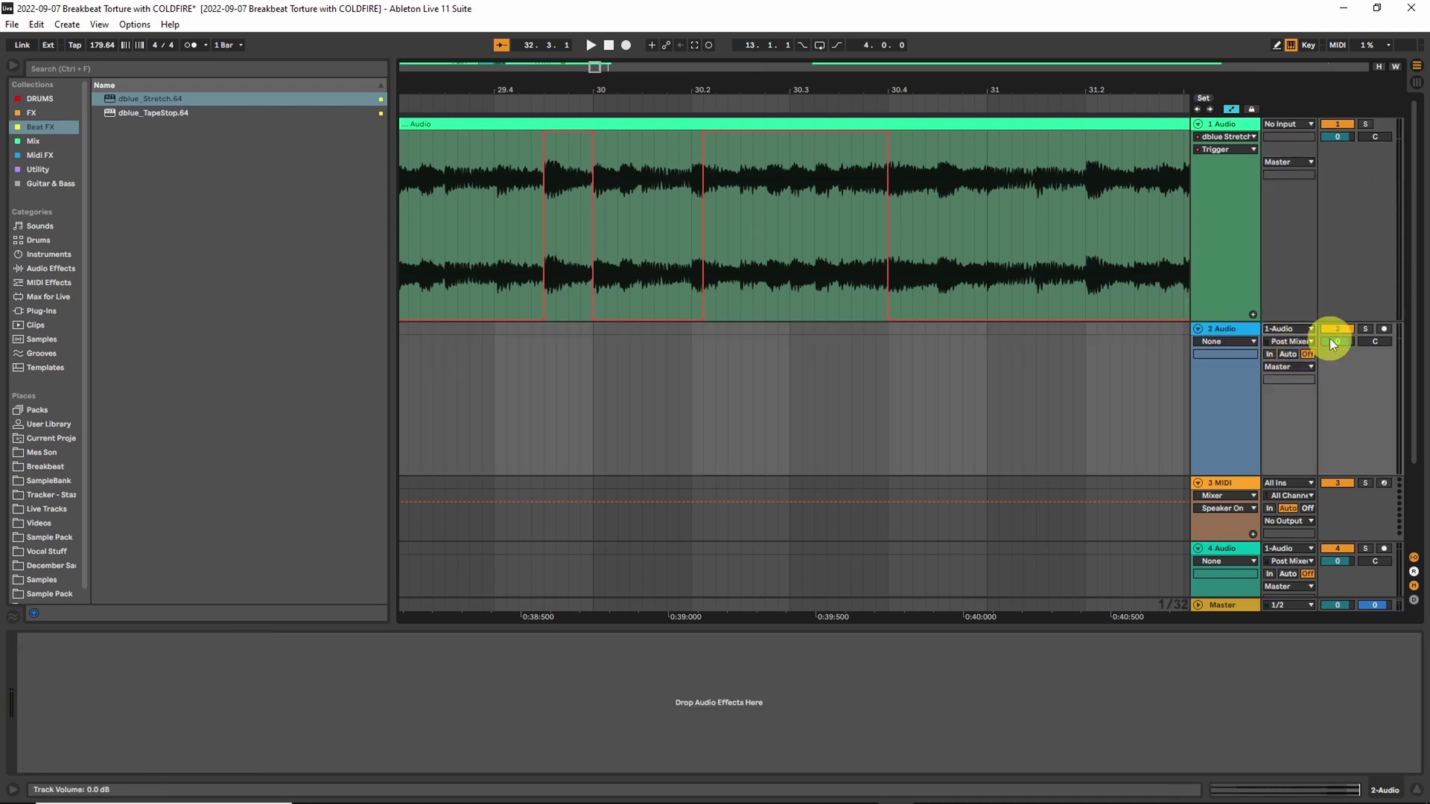
left_click(1378, 329)
left_click(564, 102)
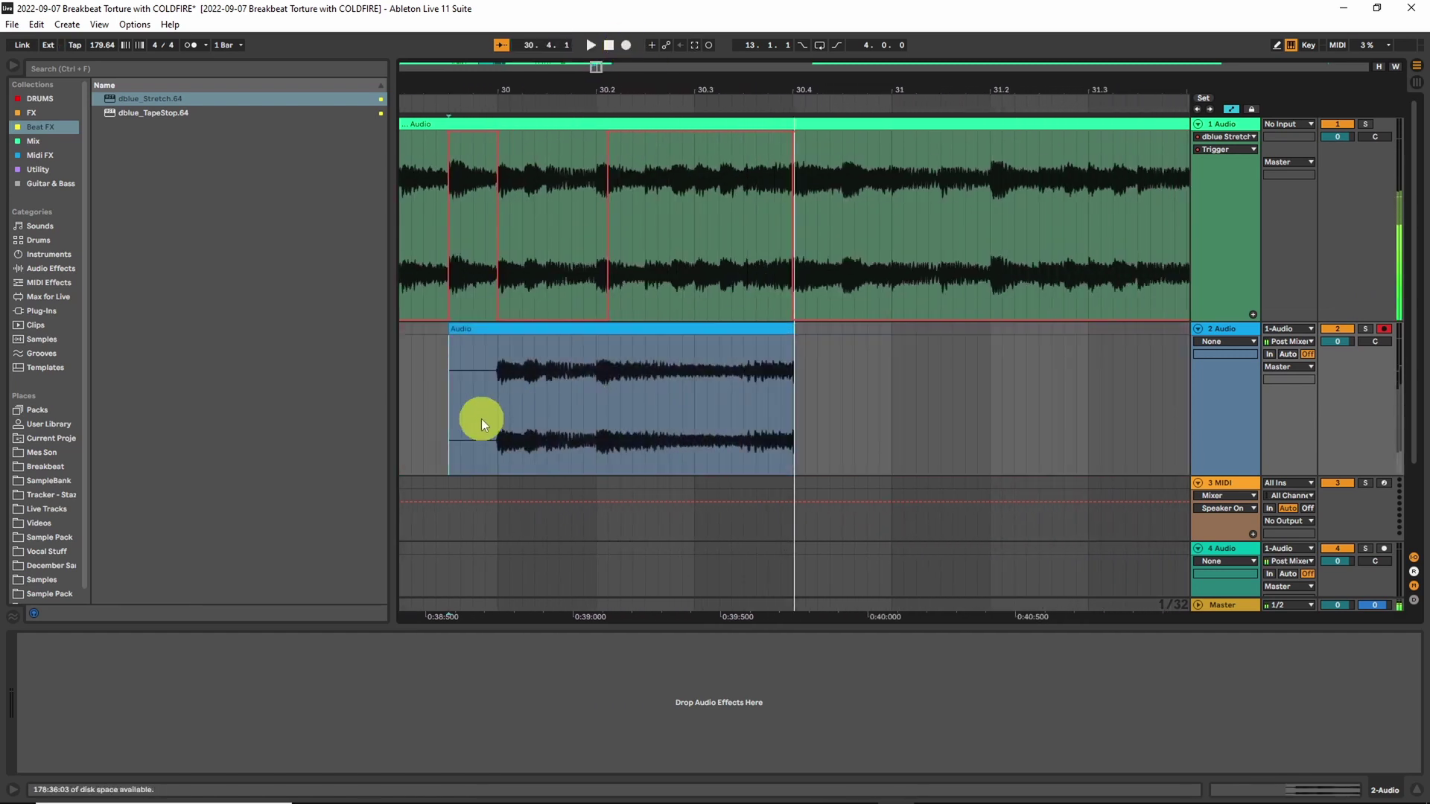
- Place the insert marker at 29.2.3 and record the stretched passage from track 1 onto track 2 Audio until about 30.4.3
left_click(422, 415)
key("space")
key("F9")
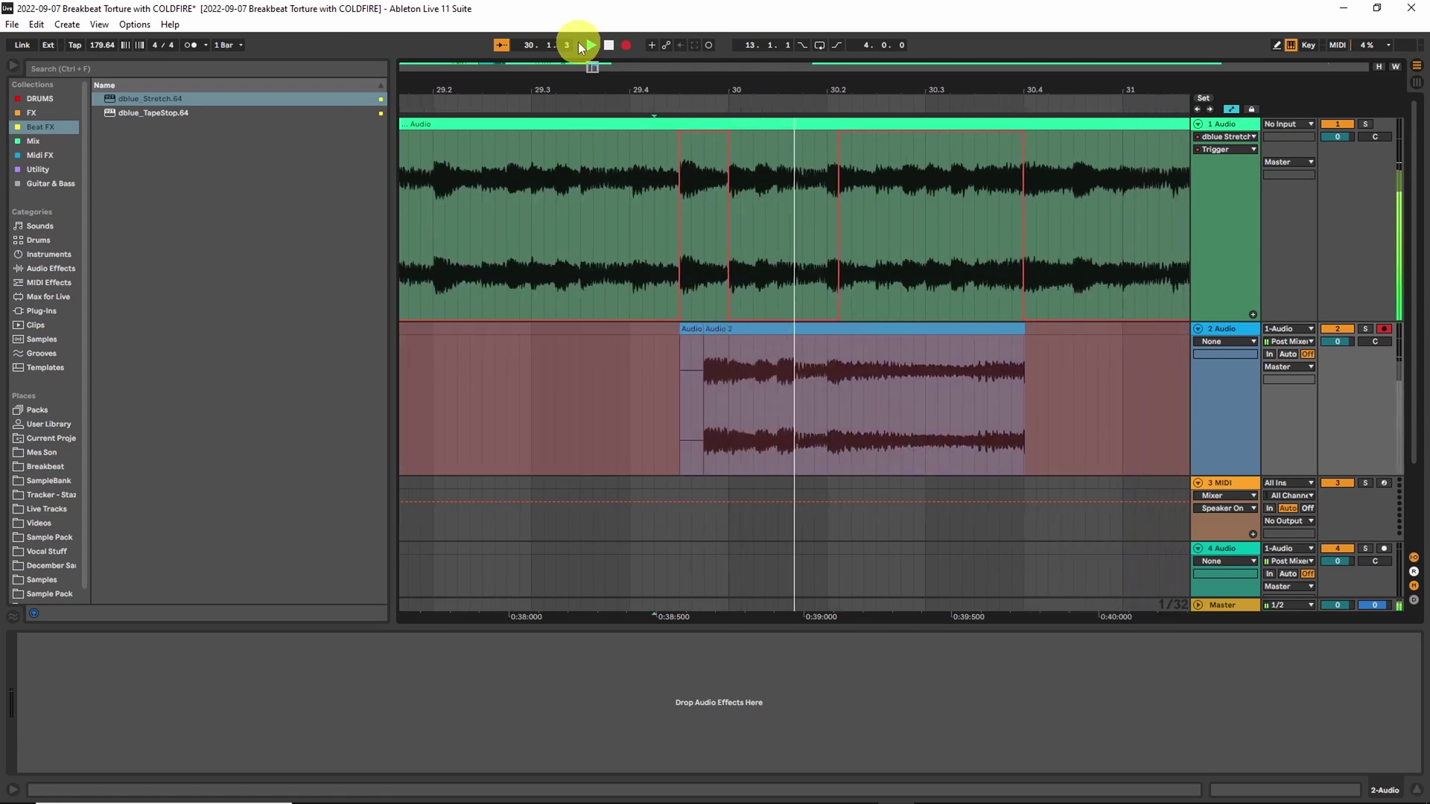
key("space")
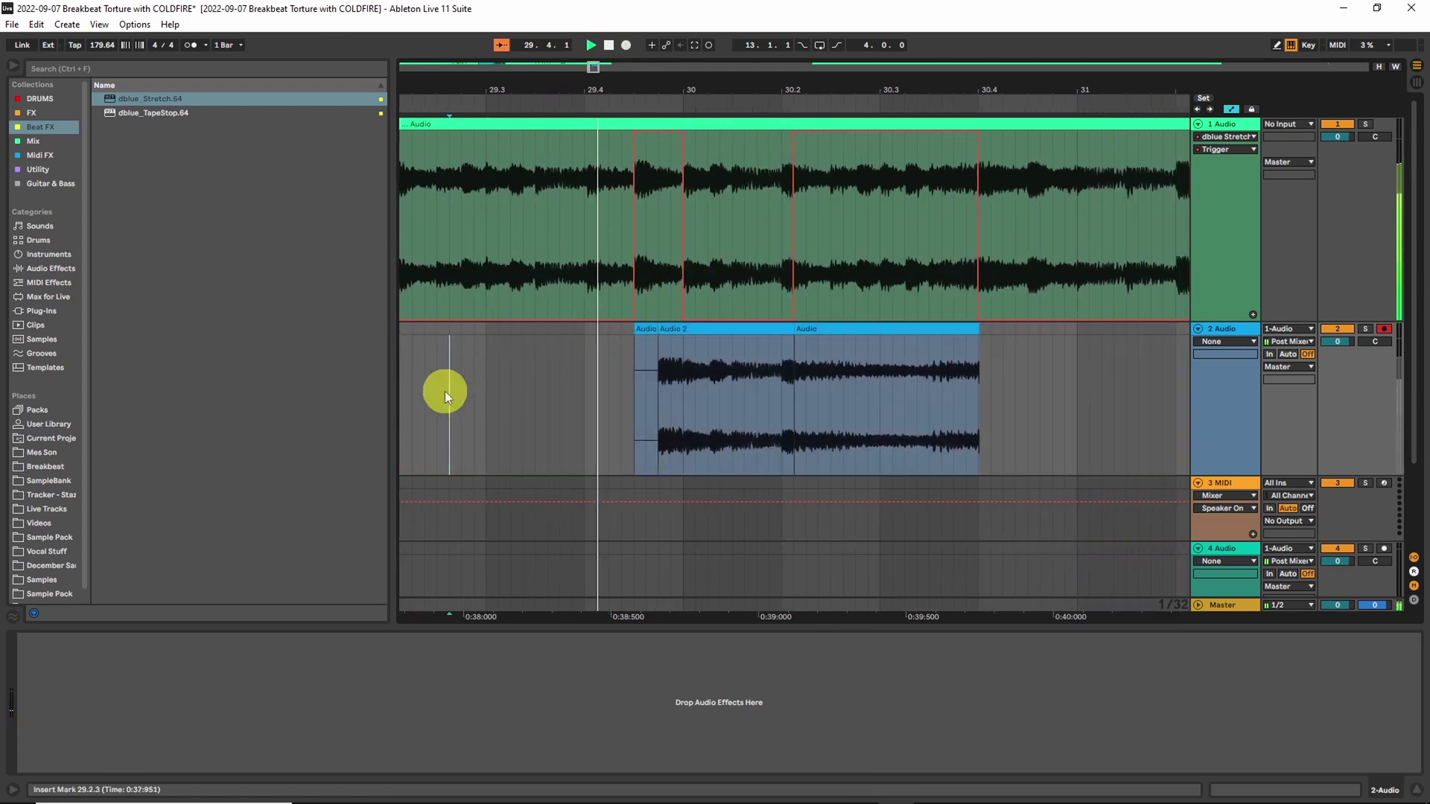
key("F9")
key("space")
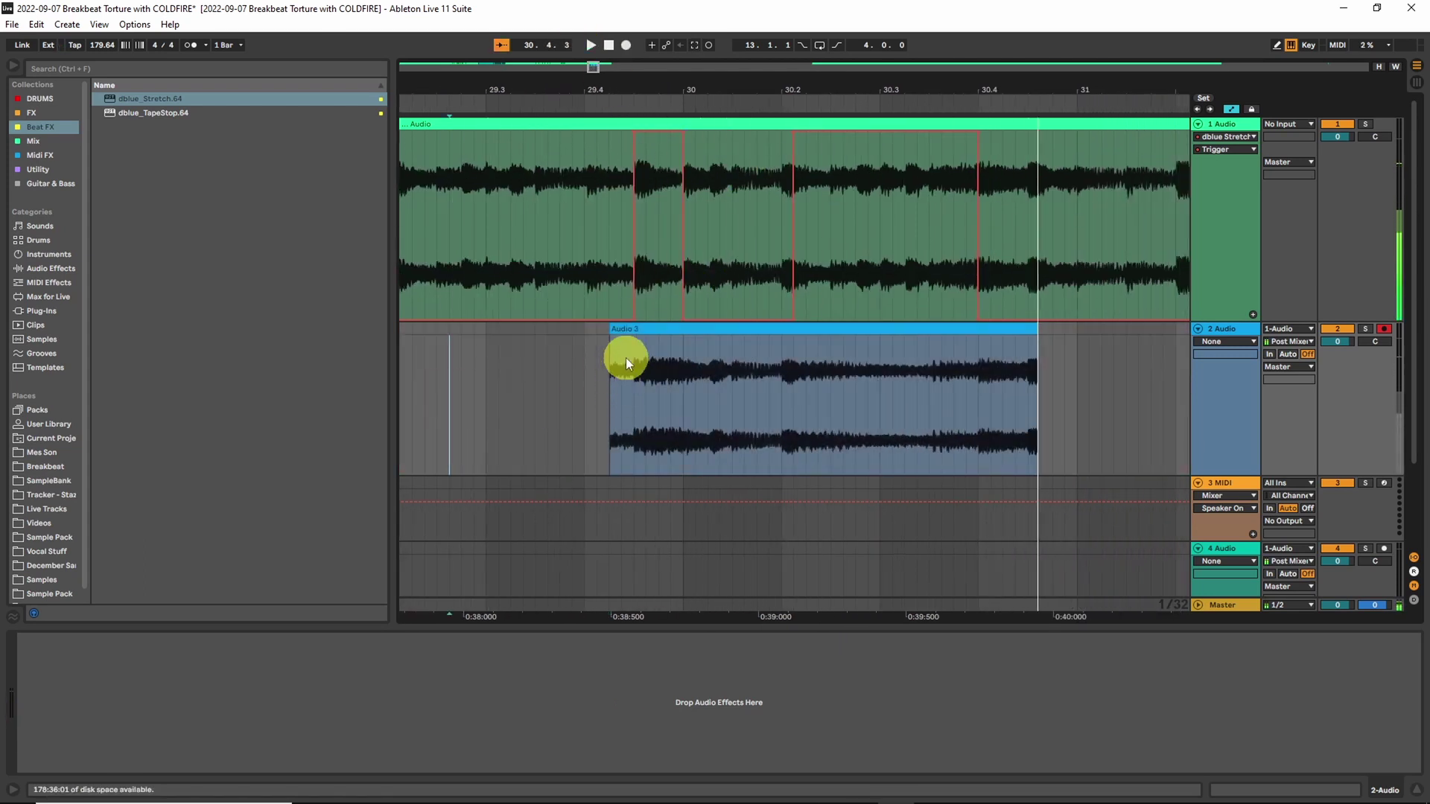
- Trim the recorded clip's start to 29.4.3 and move its 29.4.3 to 30.1.1 portion onto track 1 at 29.4.3
left_click_drag(610, 330, 683, 395)
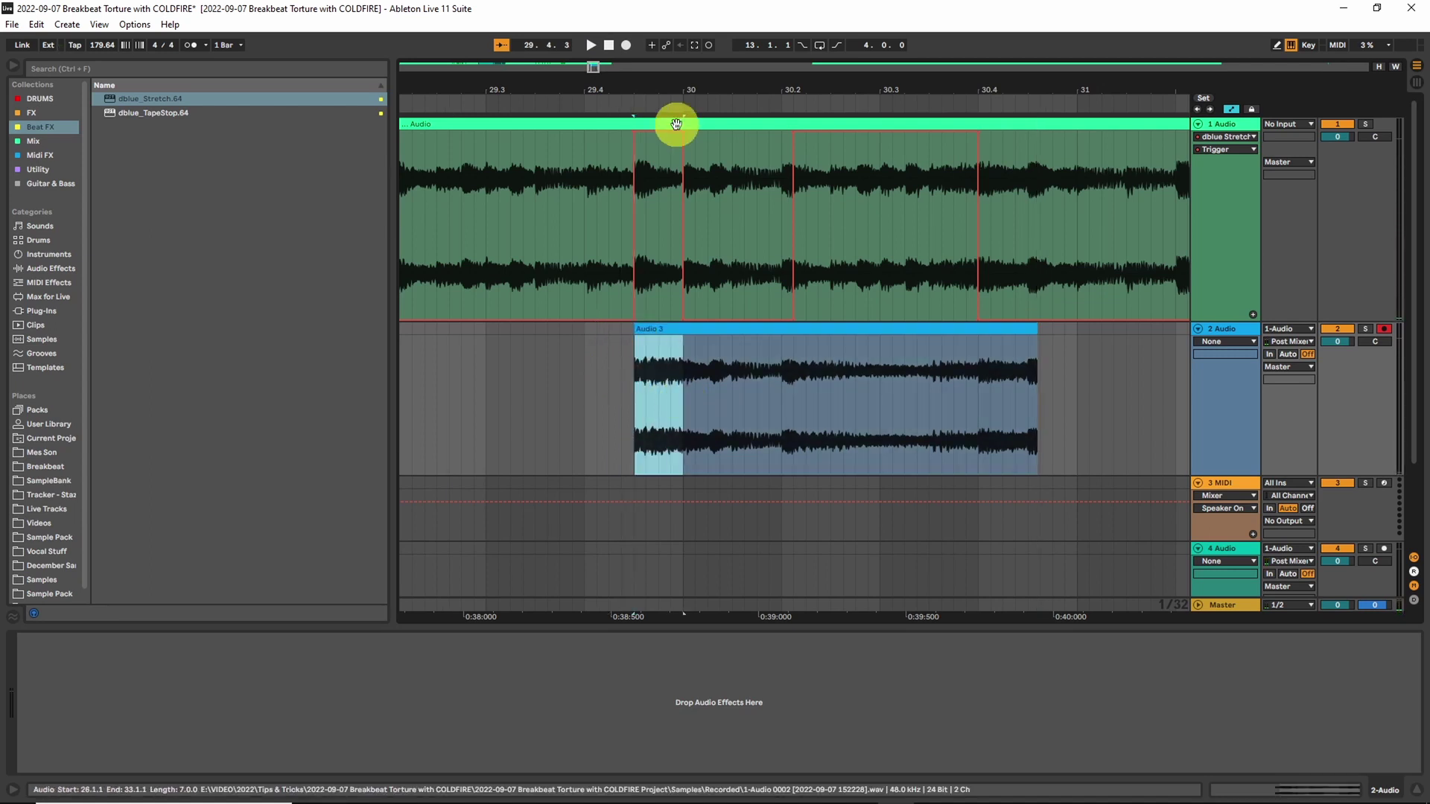
key("ctrl+x")
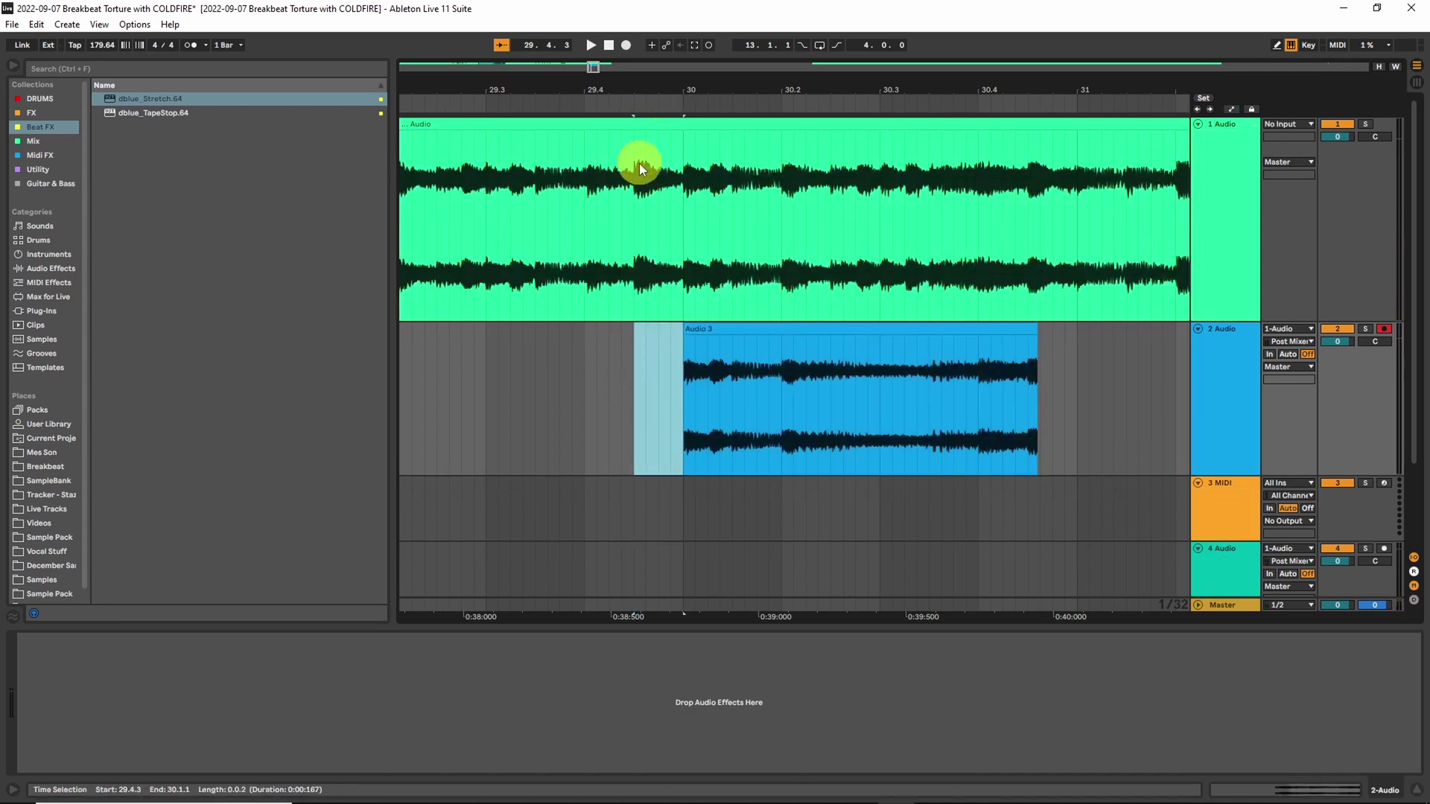
left_click(639, 163)
key("ctrl+v")
- Cut the slice starting at 30.2.1, ending just past 30.2.3, from the track 2 recording and delete the remaining clip parts
left_click(787, 391)
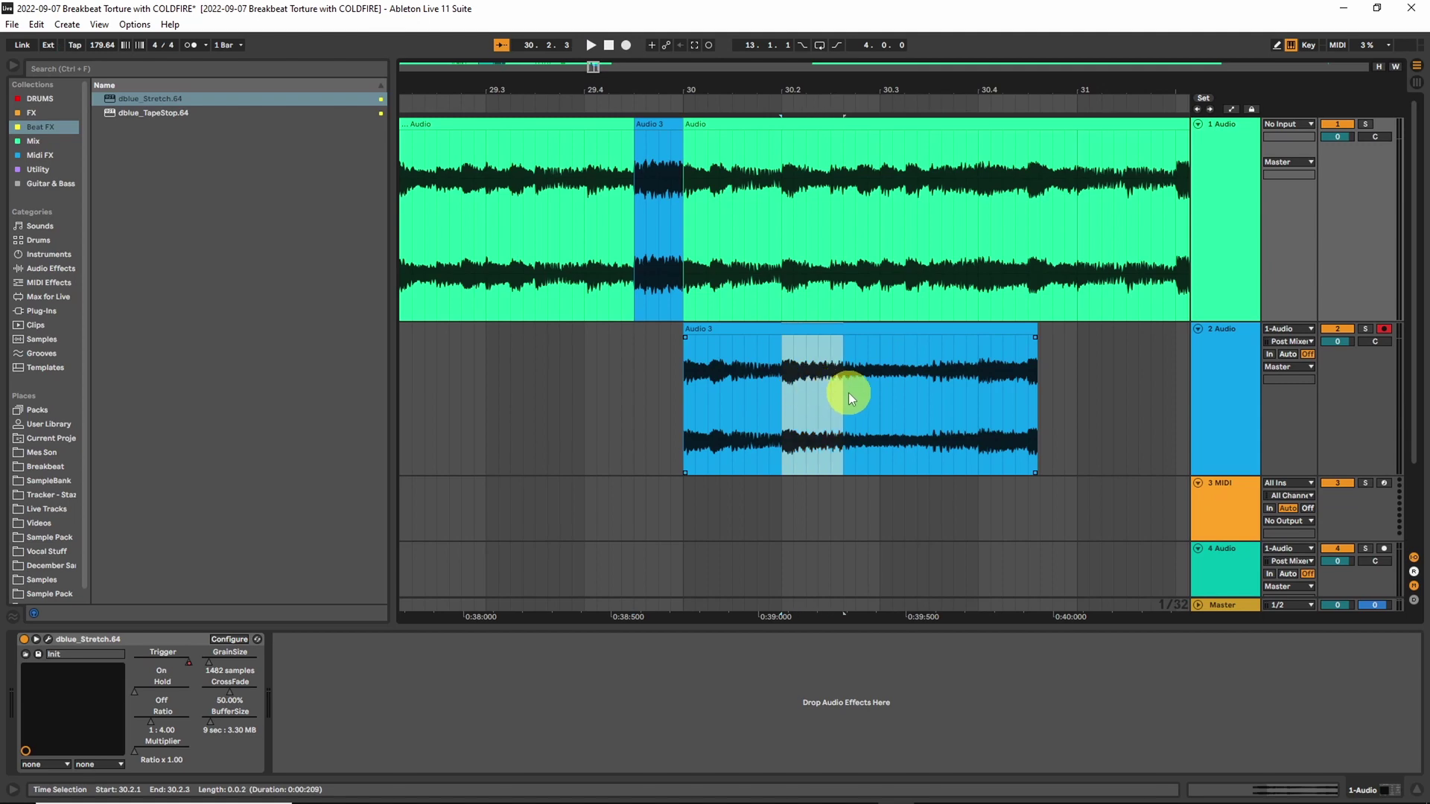
key("Delete")
left_click(766, 328)
key("Delete")
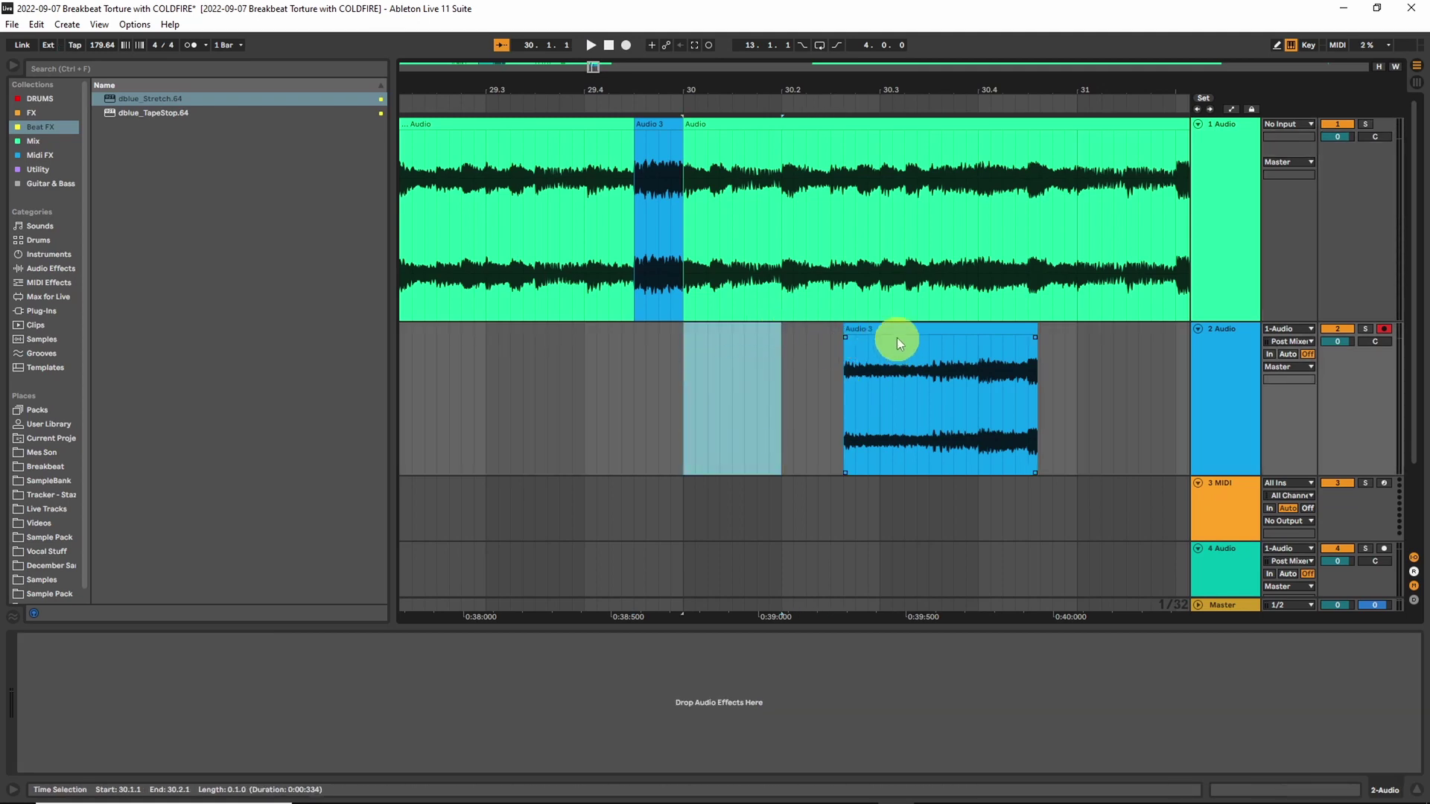
left_click(897, 335)
key("Delete")
- Paste the cut slice onto track 1 at 30.2.1 and repeat its first sixteenth up to 30.3.2
left_click(778, 253)
key("ctrl+v")
left_click_drag(781, 246, 803, 236)
key("ctrl+d")
left_click(812, 236)
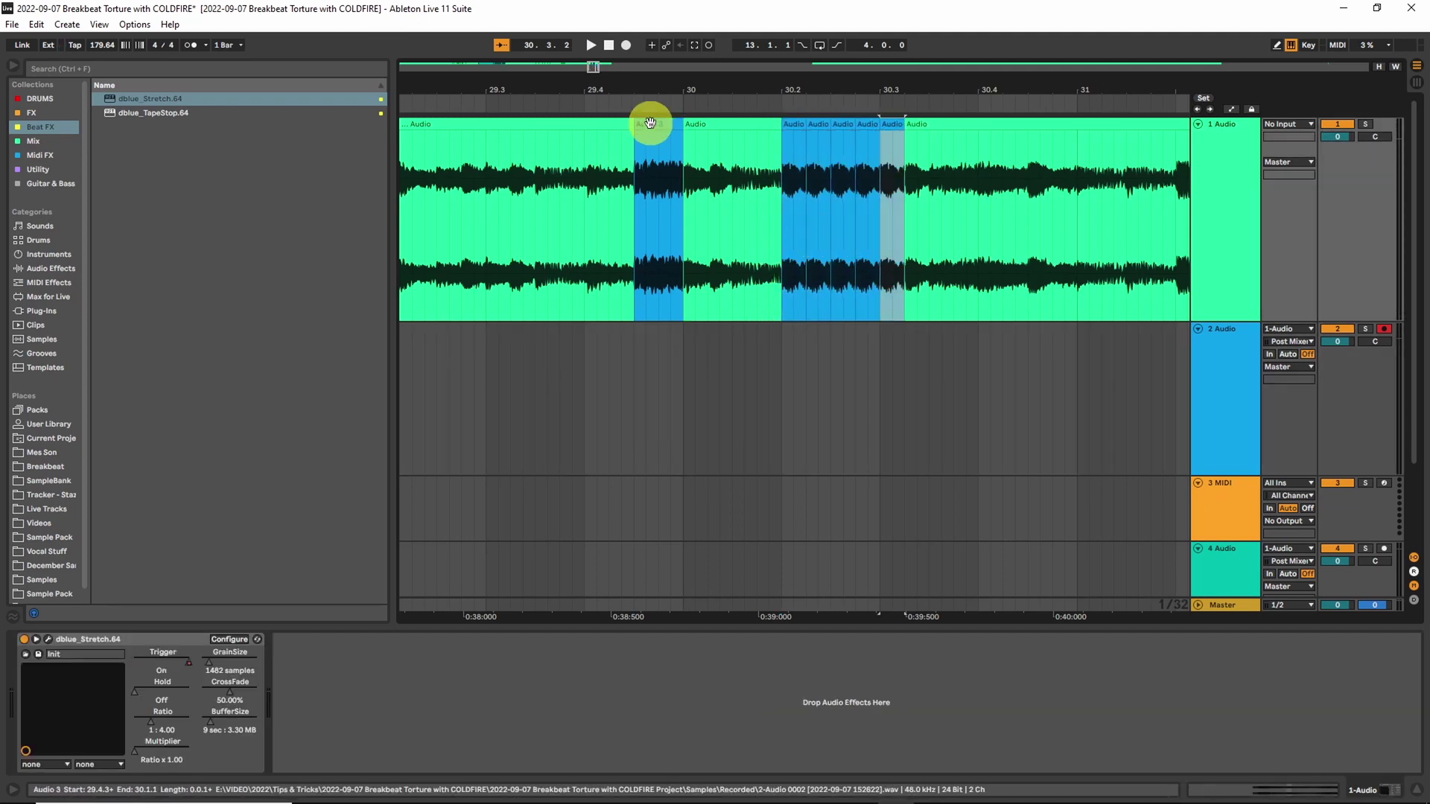
- Play back the stretched slices on track 1 from 29.4.1
left_click(648, 123)
key("space")
left_click(582, 172)
key("space")
key("space")
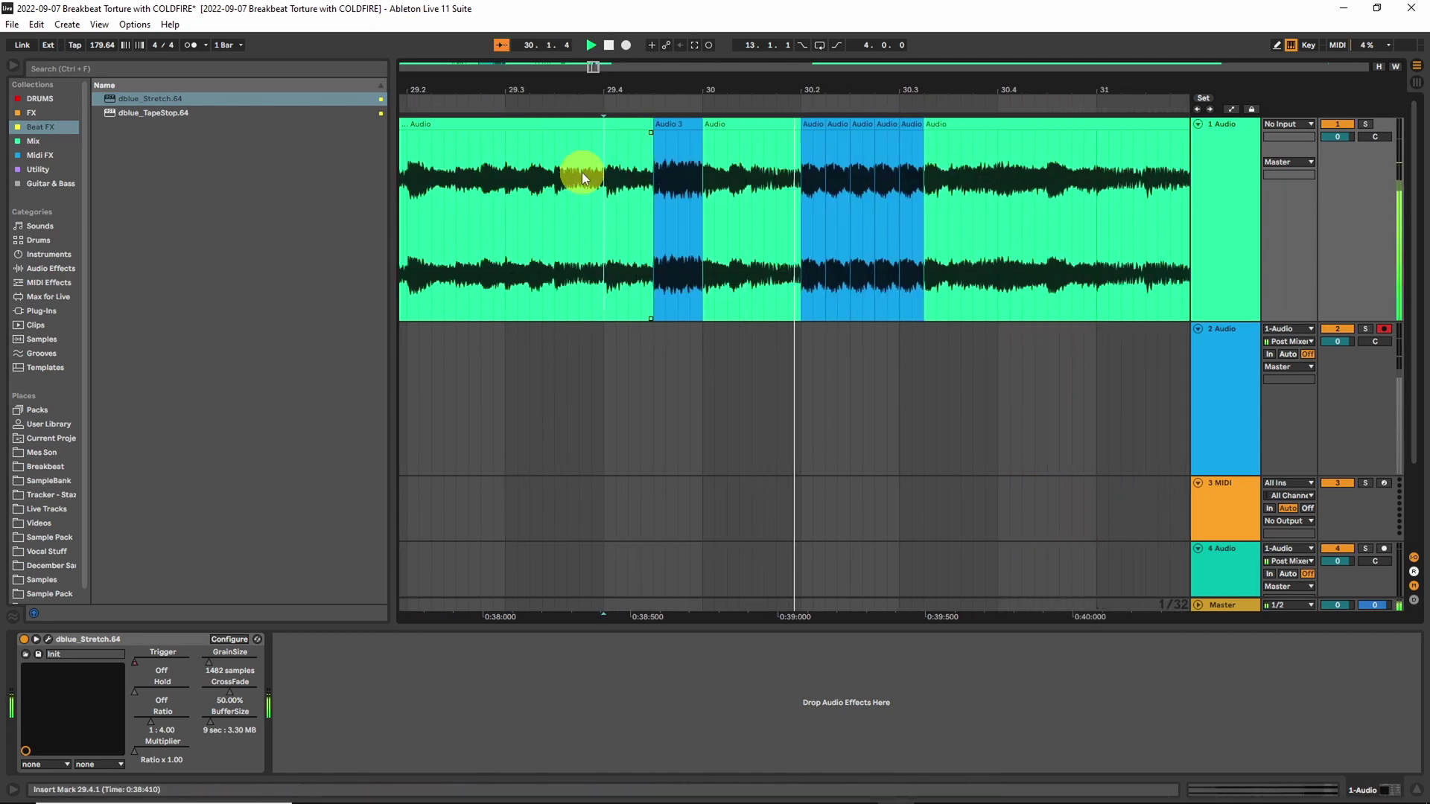
- Repeat the 30.3.1 to 30.3.4 slice on track 1 and copy the stretched half-beat Audio 3 slice to 31.1.2
left_click(36, 640)
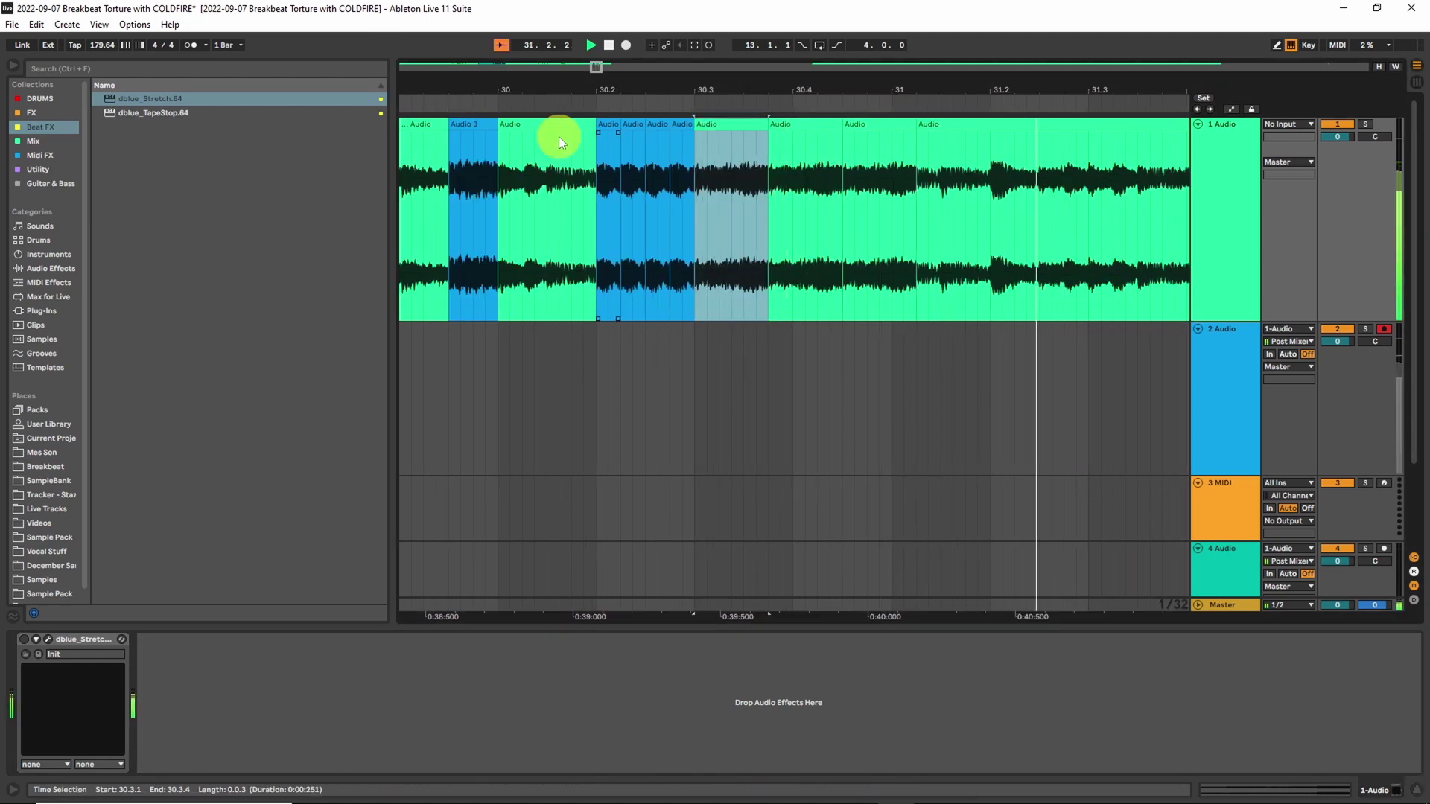
left_click(491, 125)
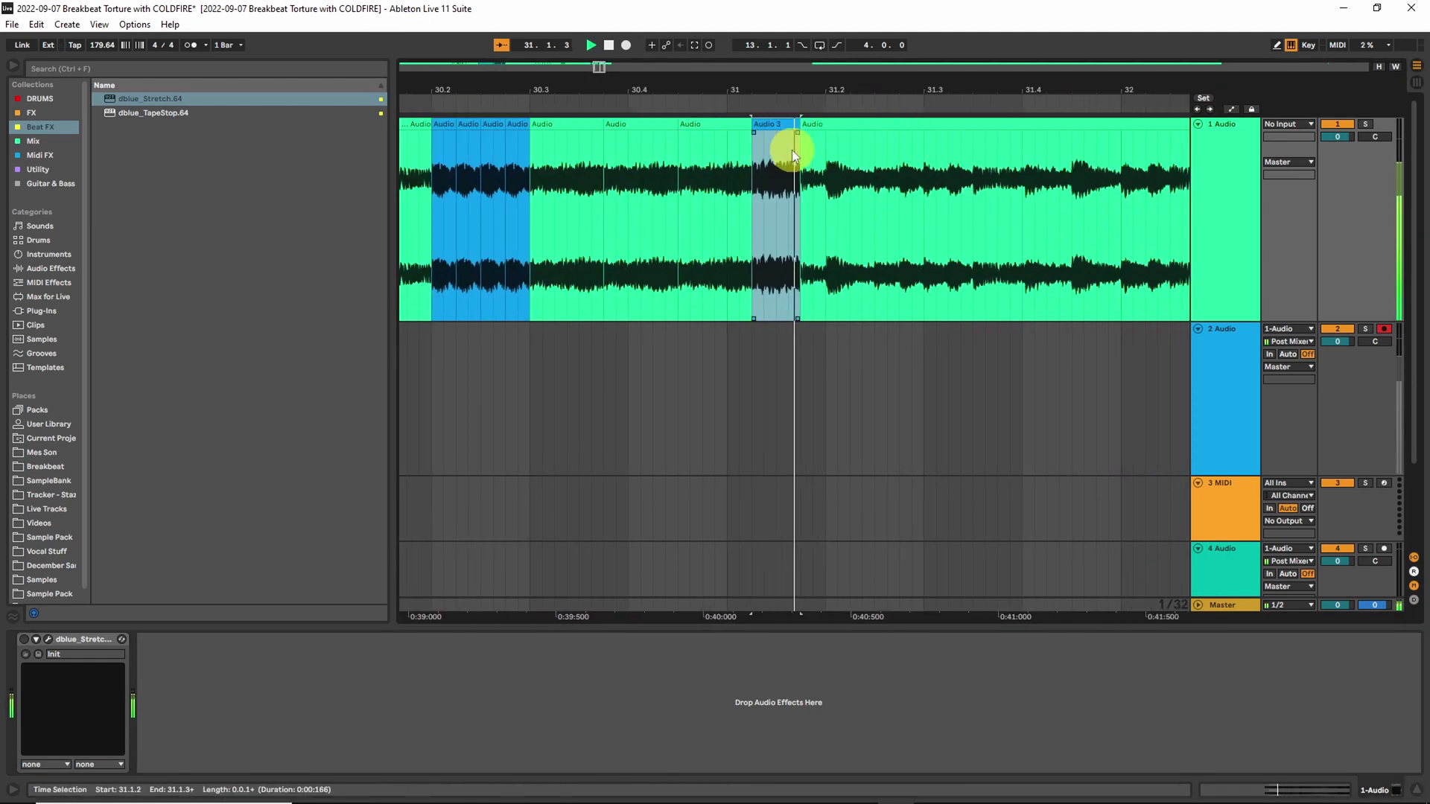
key("space")
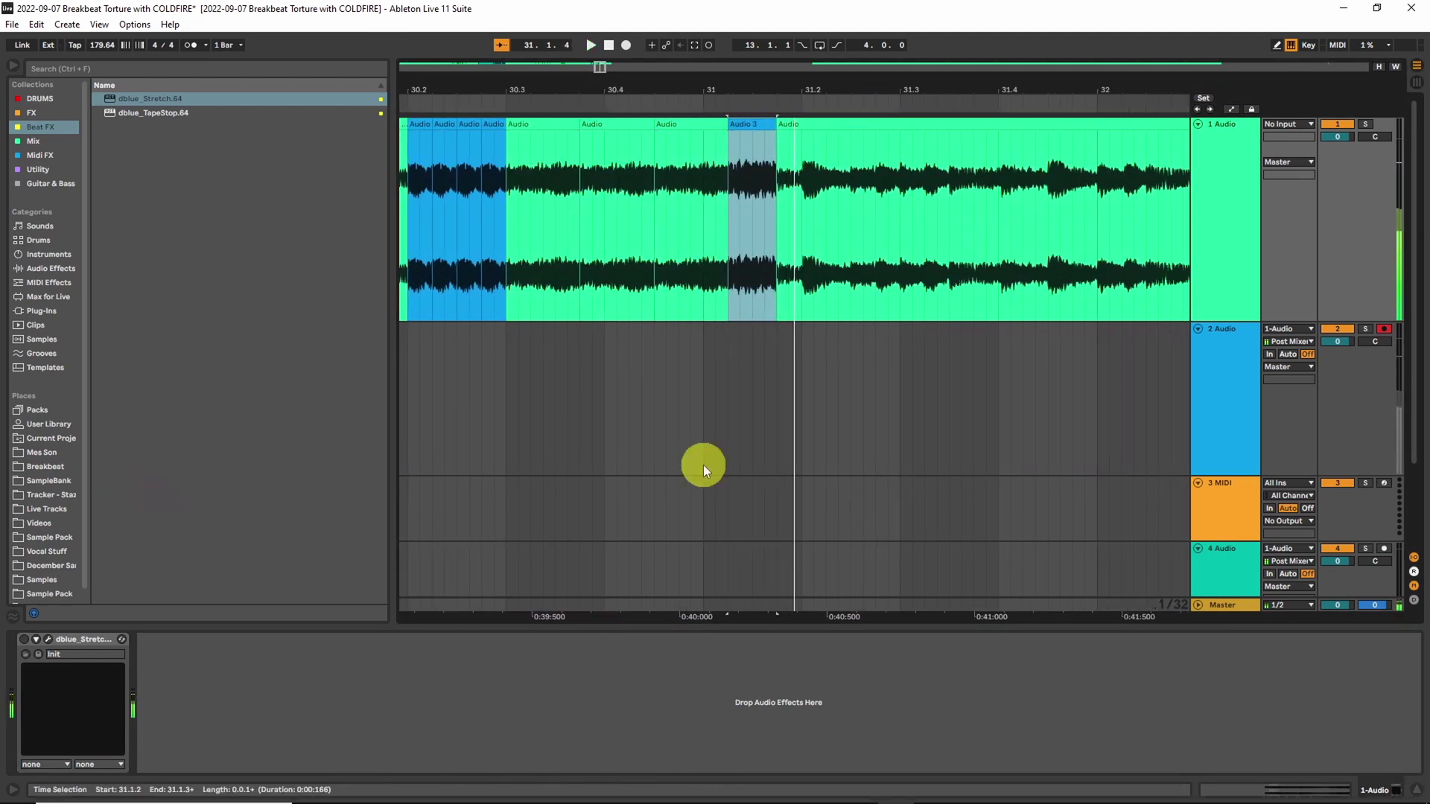
key("space")
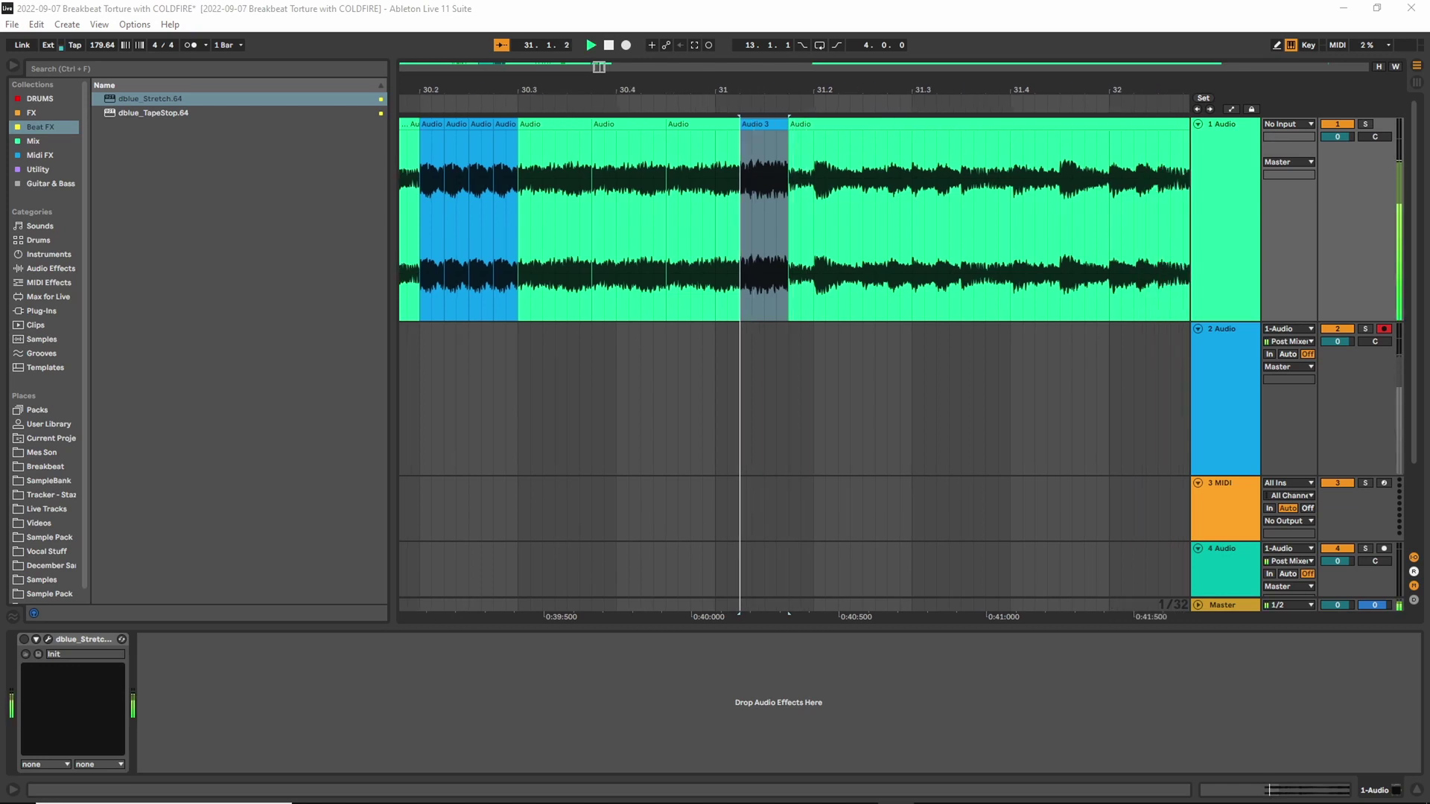
- Halve the stretched slice at 31.1.2 to a sixteenth, repeat it up to 31.2 and play back the stutter
key("space")
key("ctrl+z")
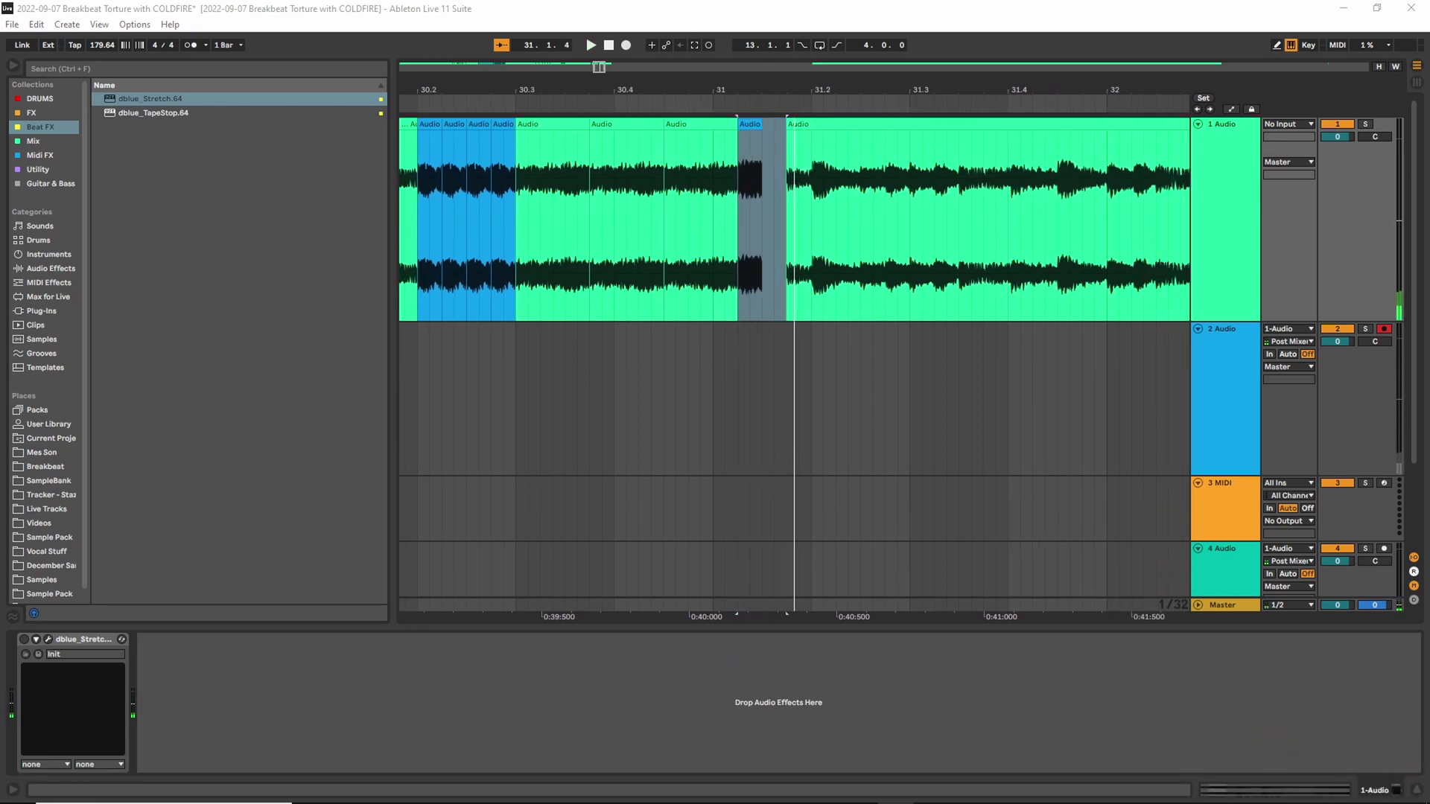
key("space")
key("space")
left_click(756, 126)
key("ctrl+d")
key("ctrl+d")
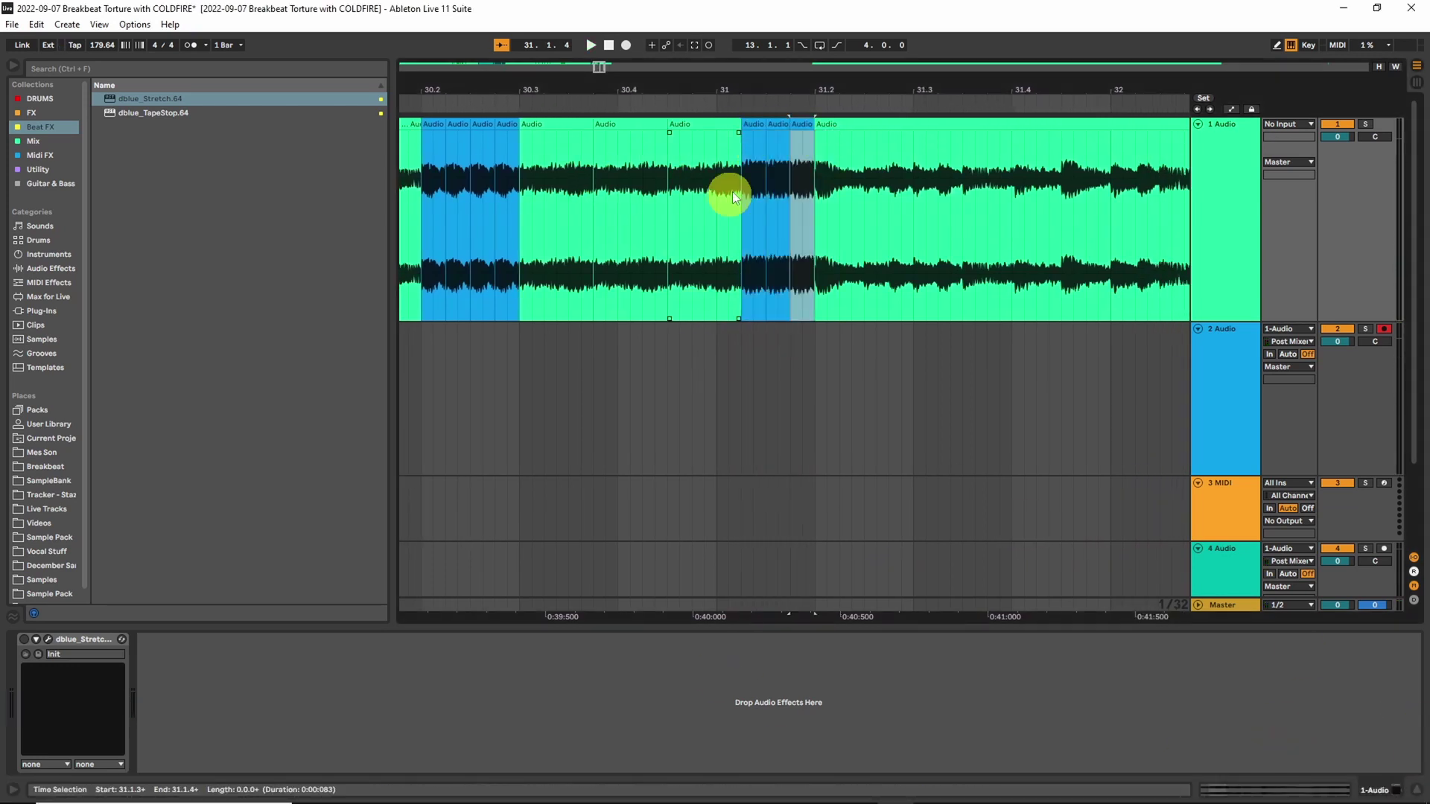
left_click(801, 123)
key("ctrl+d")
left_click(754, 123)
key("space")
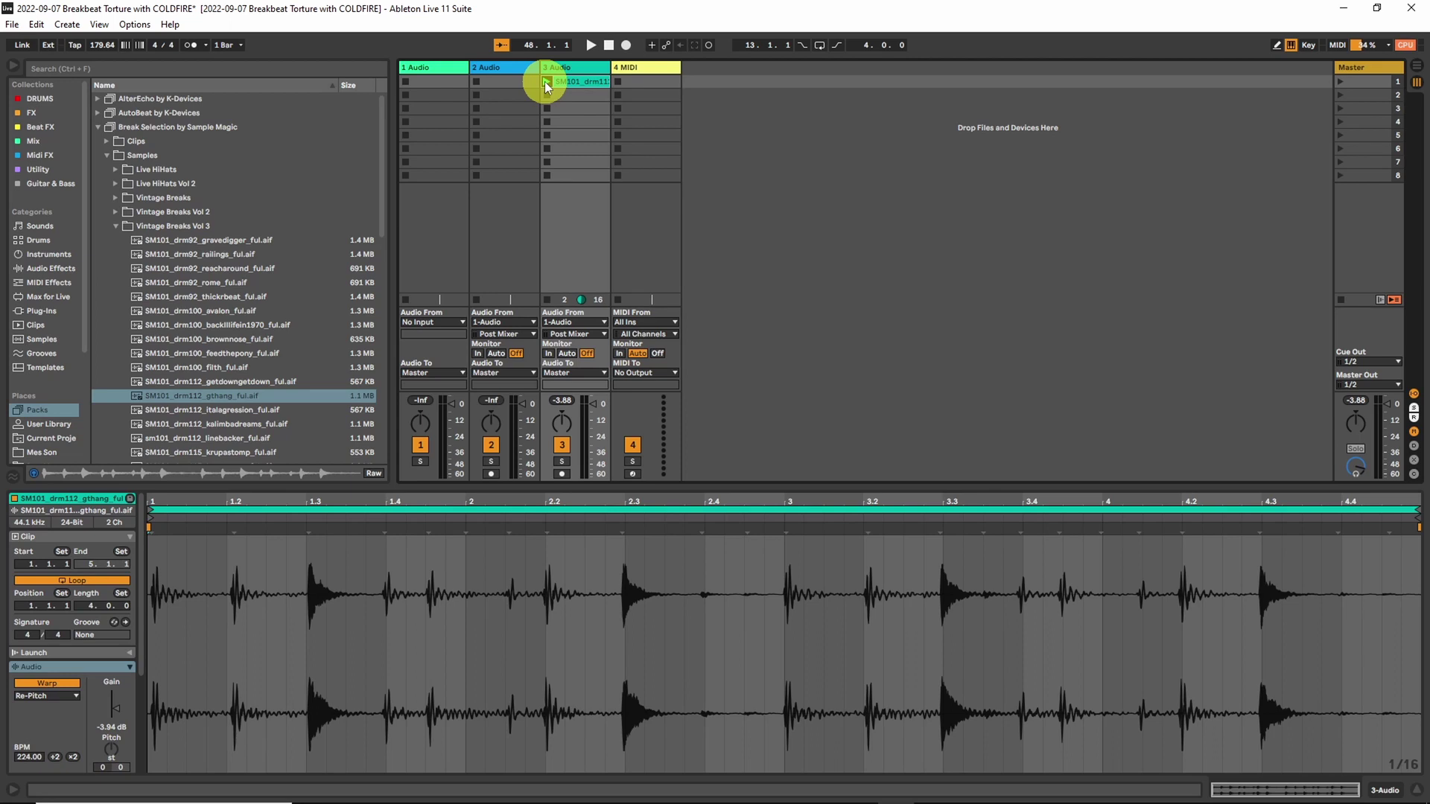
- Launch the SM101_drm112_gthang_ful clip on track 3 Audio and add Dist COLDFIRE from the FX collection to the track
left_click(546, 81)
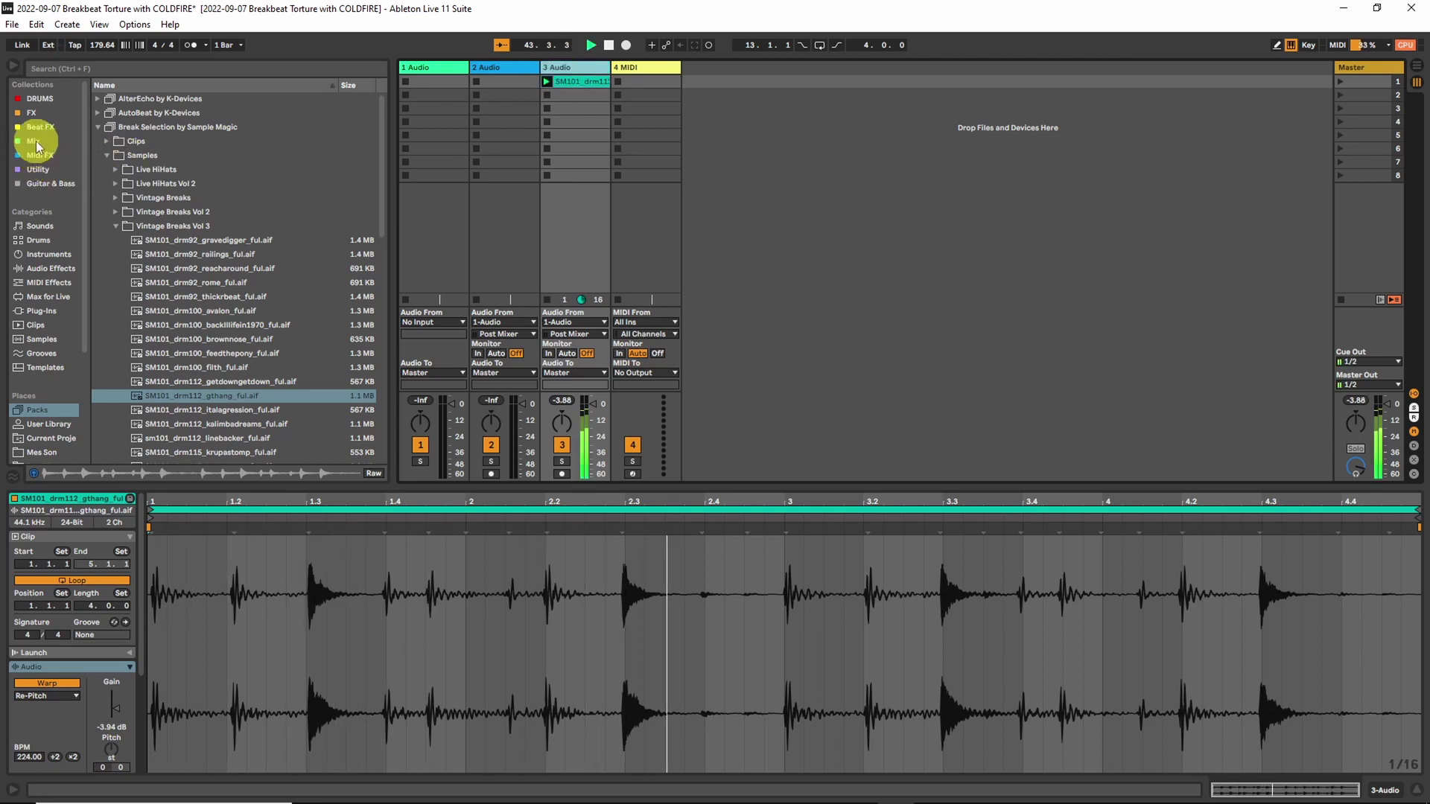
left_click(30, 114)
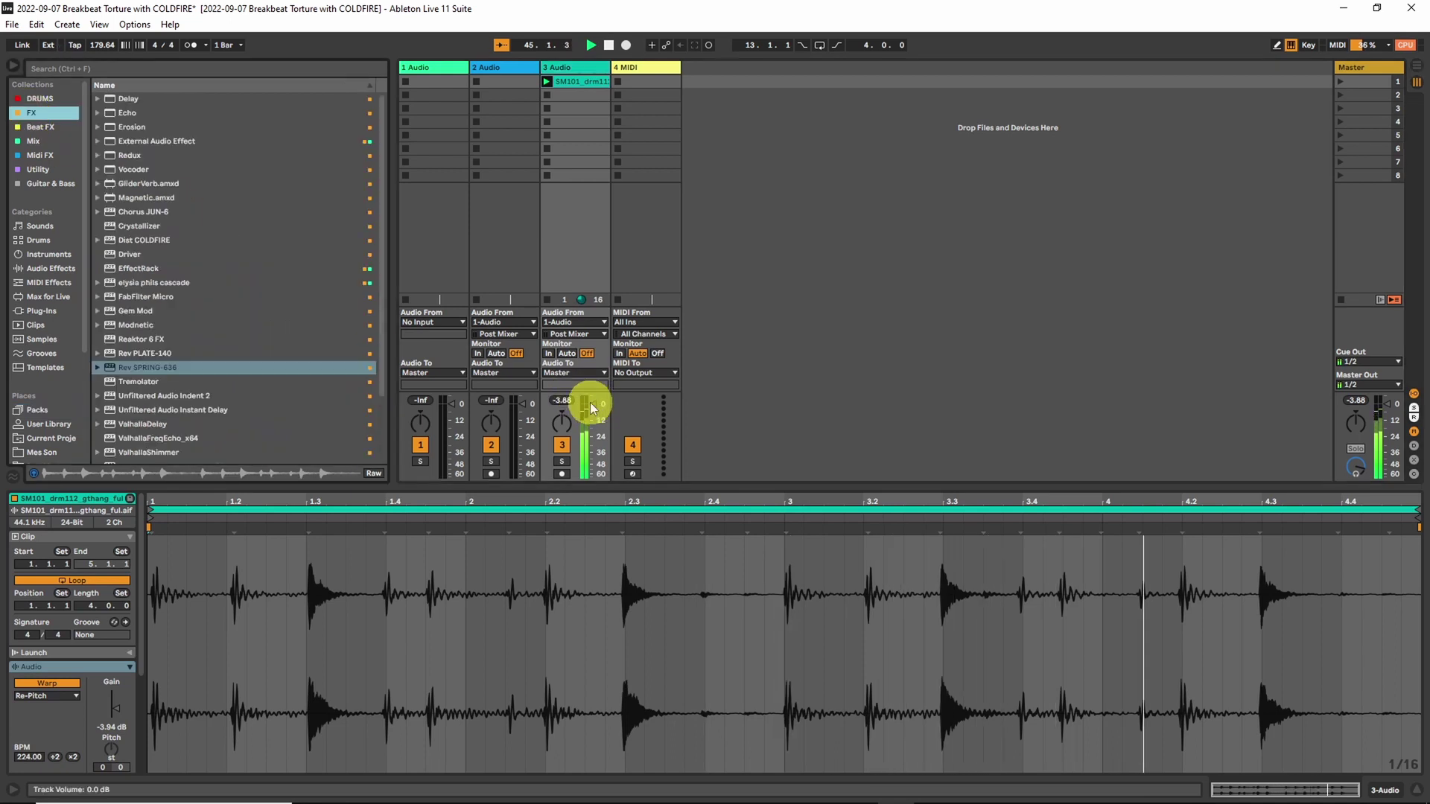
left_click_drag(592, 406, 593, 408)
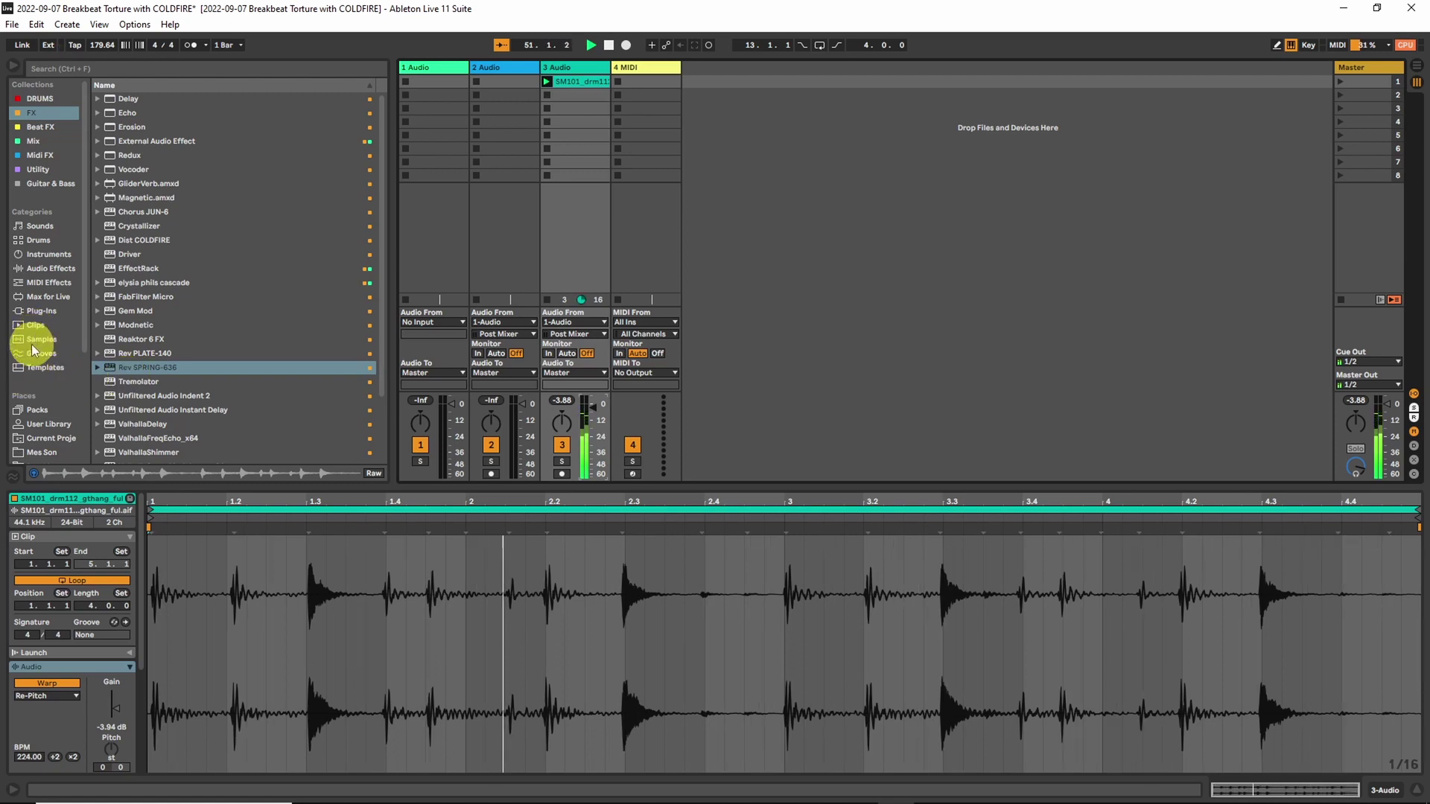
left_click(35, 313)
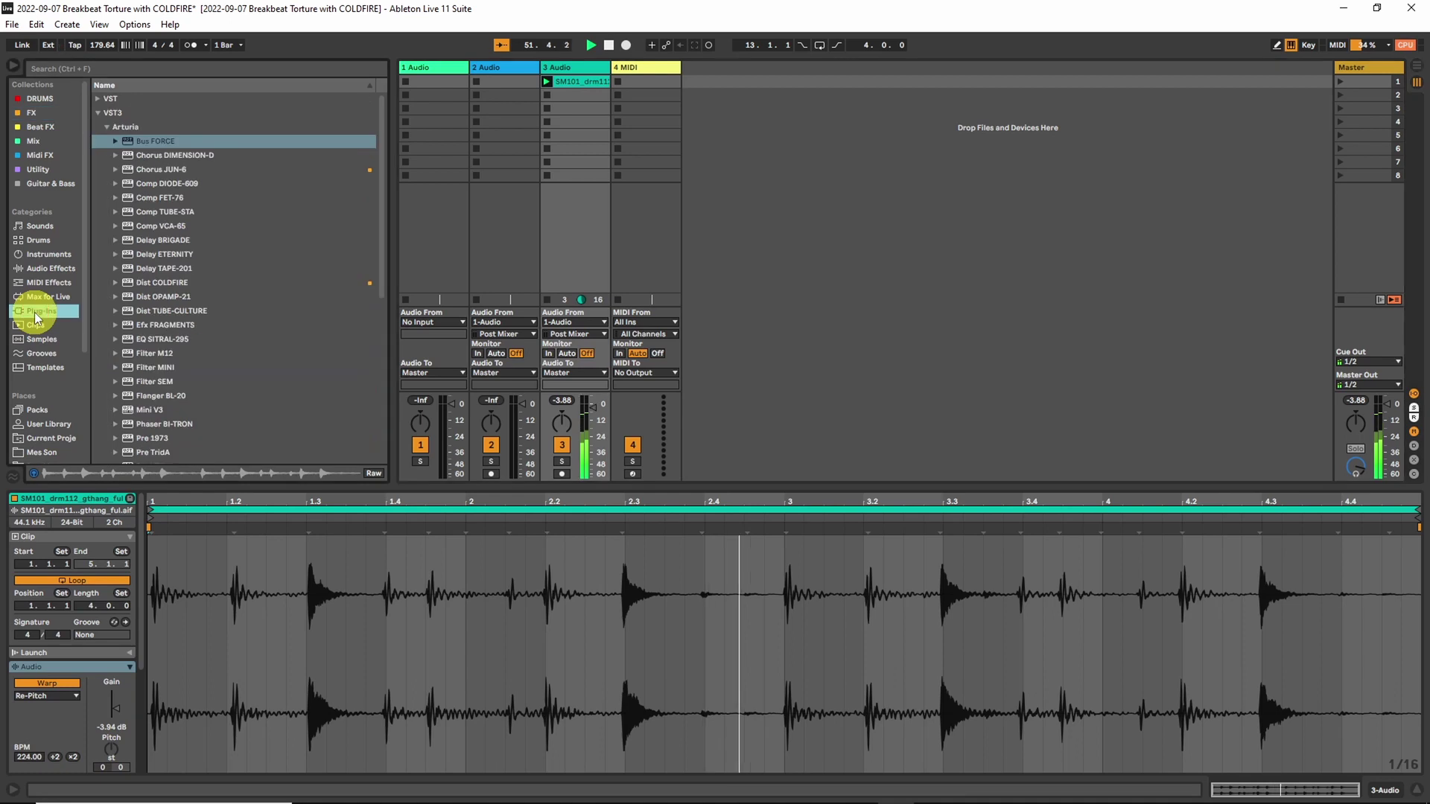
left_click(34, 115)
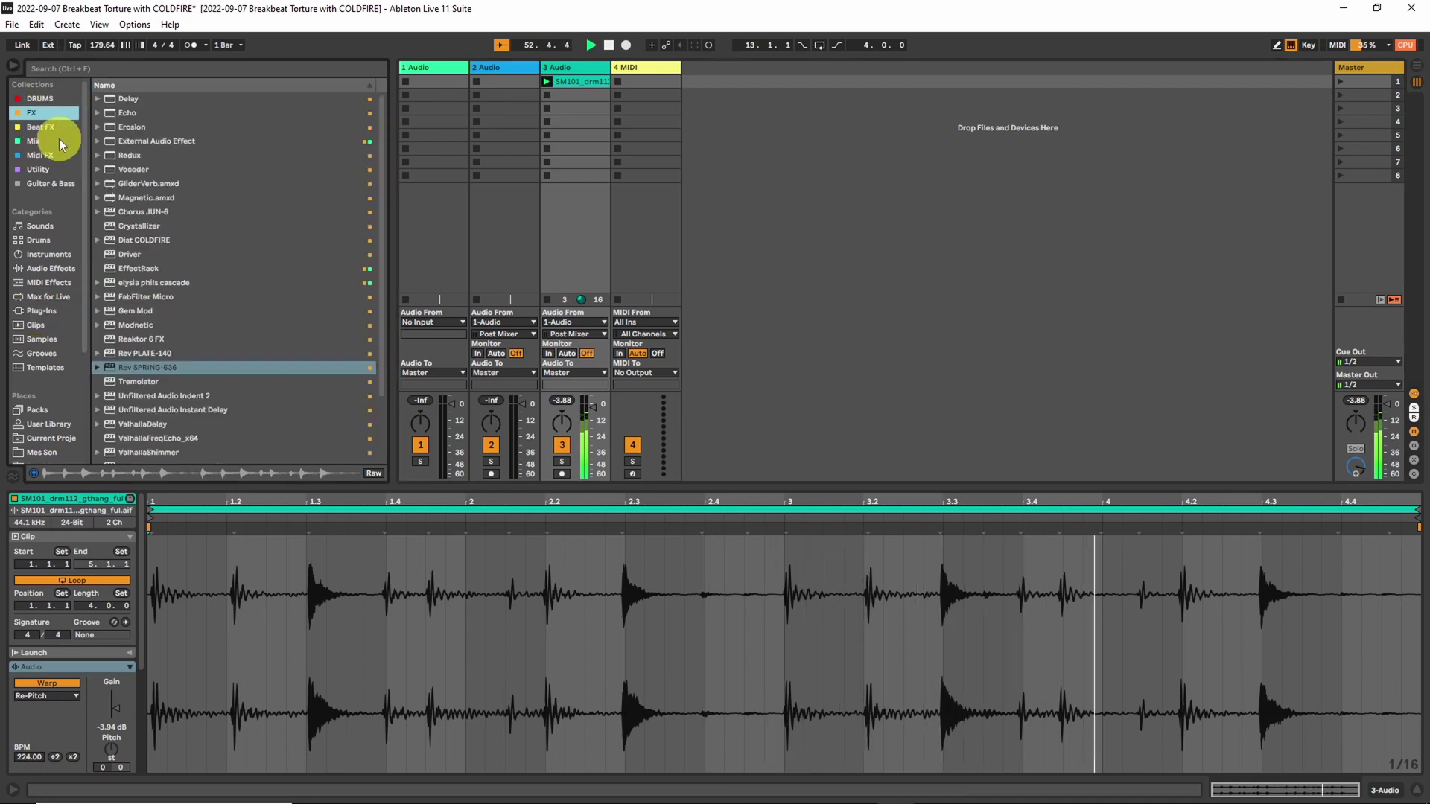
left_click(148, 239)
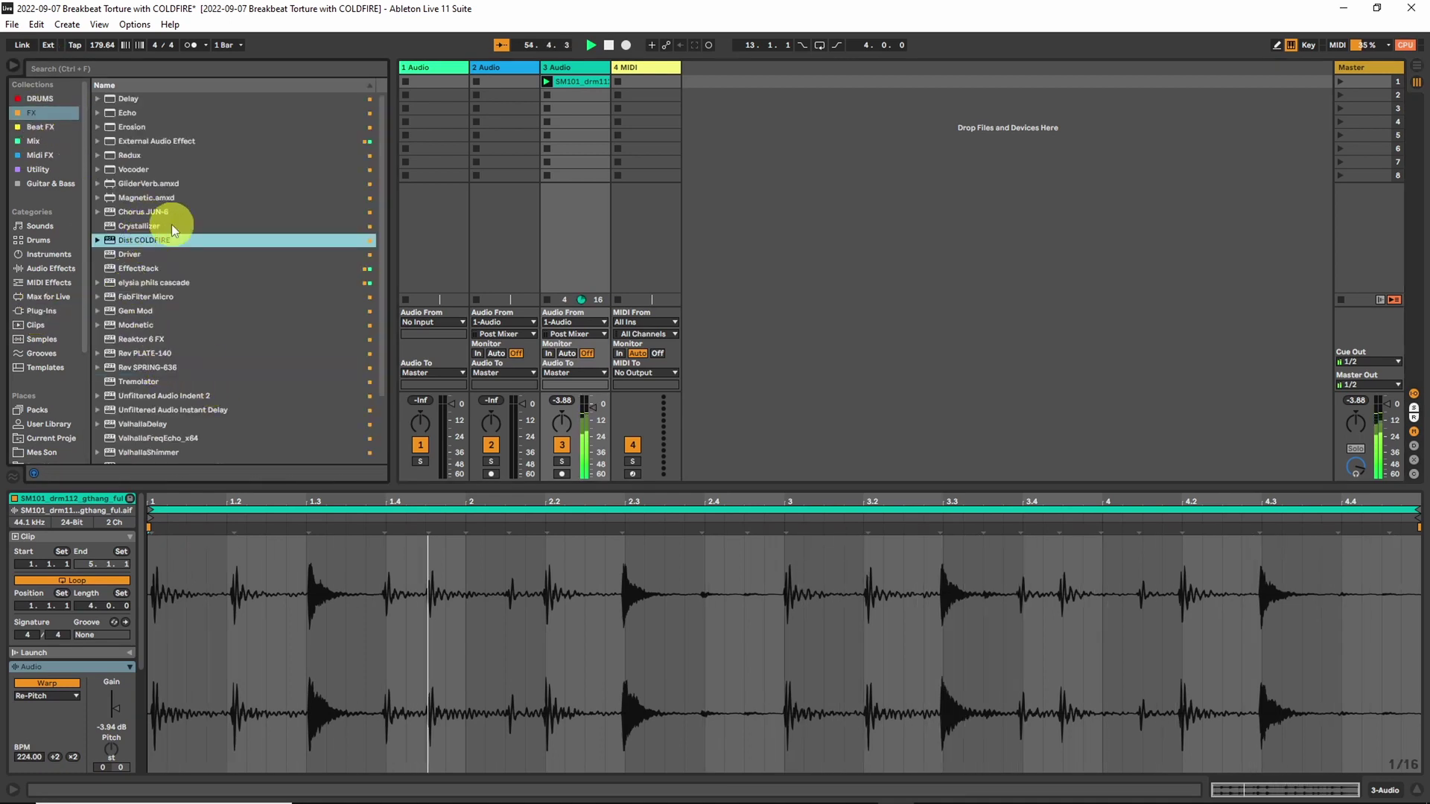
left_click_drag(559, 40, 556, 67)
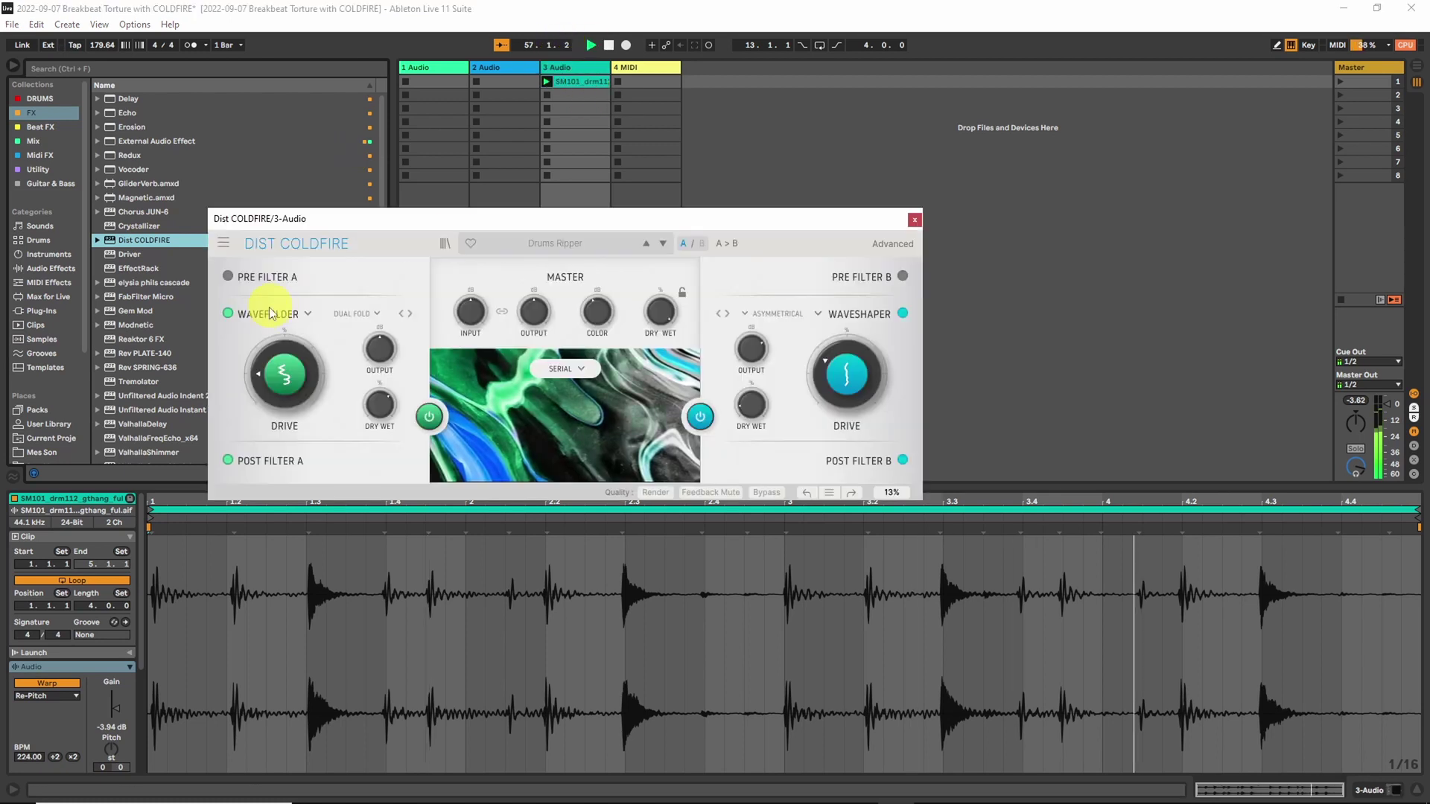
- Bypass both distortion slots A and B in Dist COLDFIRE and open its advanced view with the whole window in sight
left_click(235, 317)
left_click(429, 417)
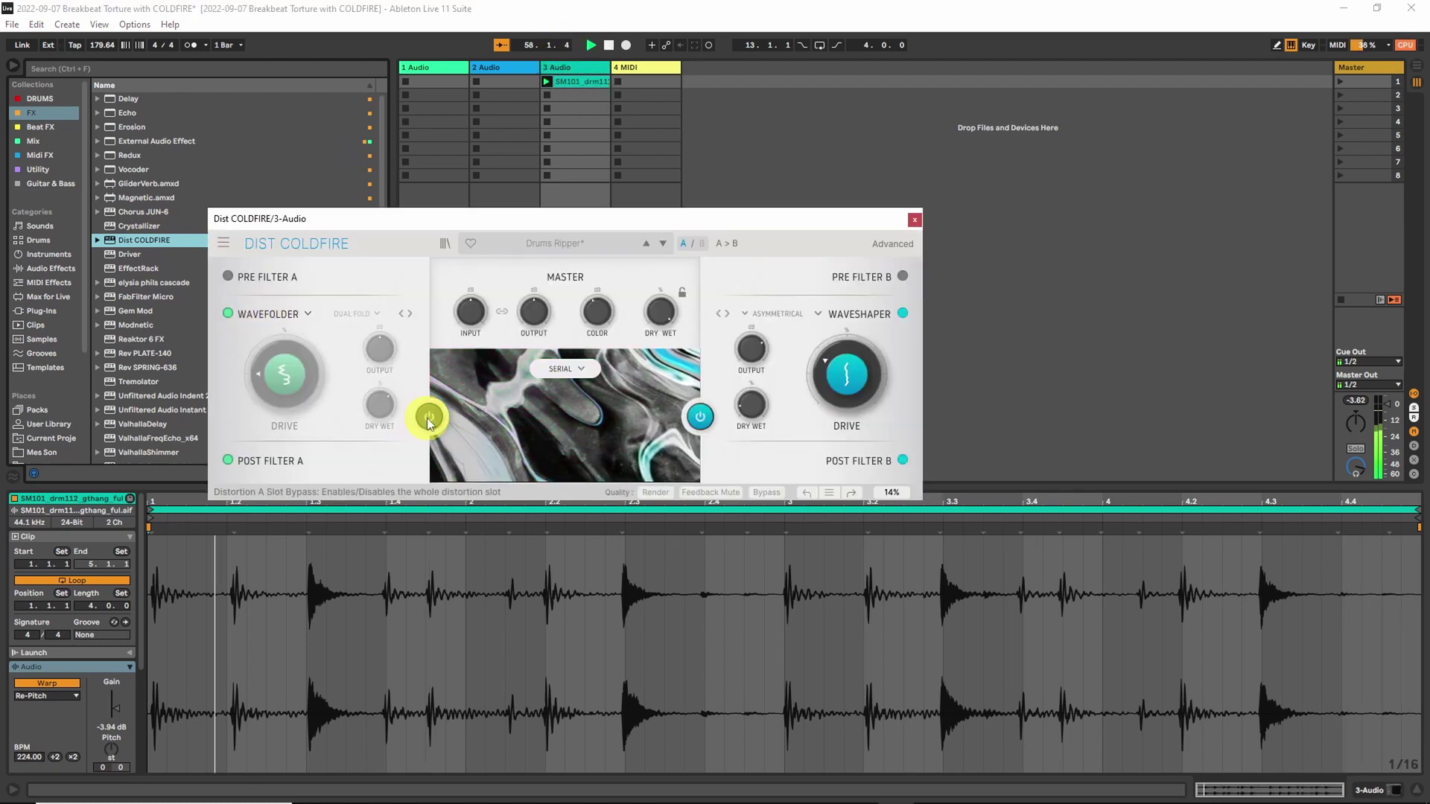
left_click(700, 416)
left_click_drag(669, 214, 1034, 439)
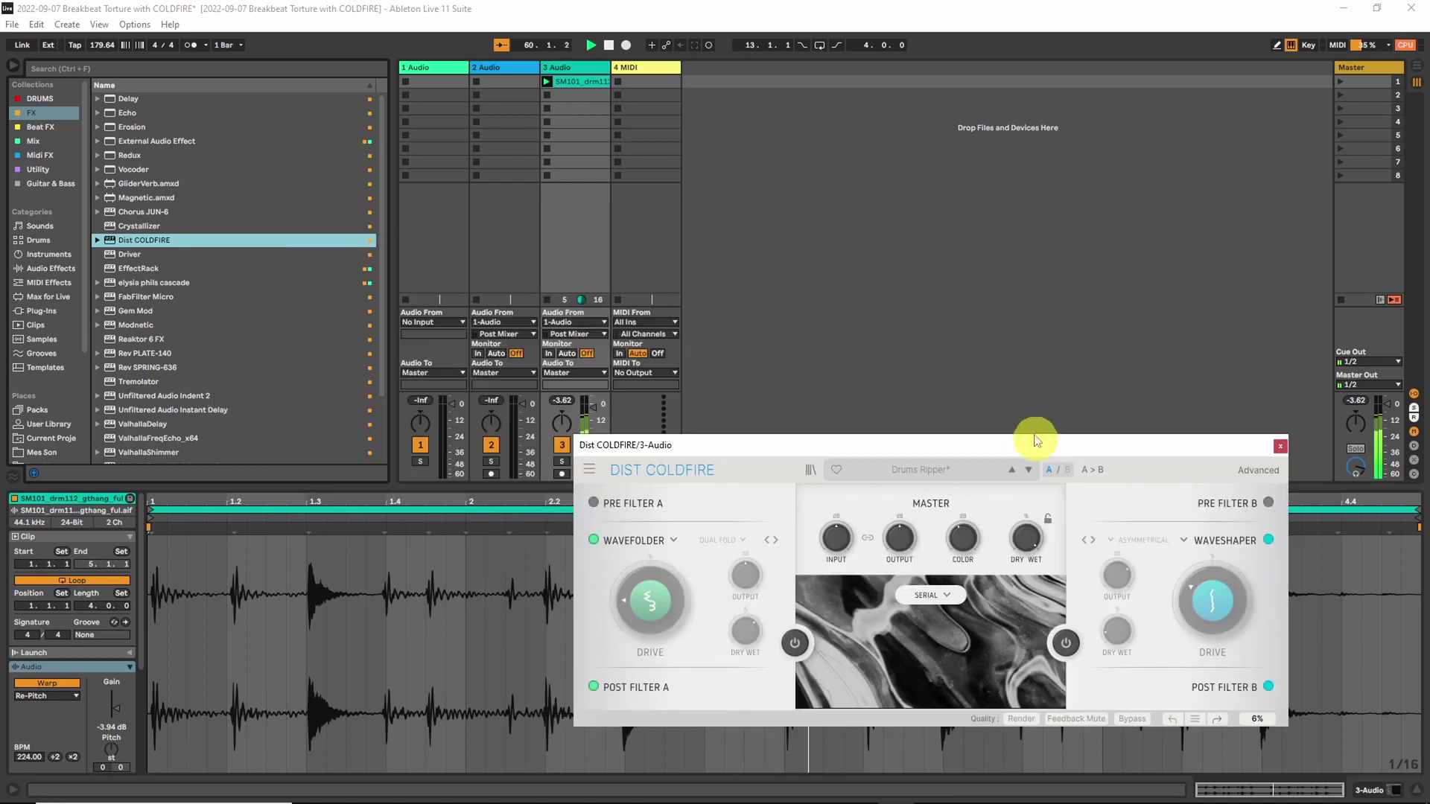
left_click(1258, 470)
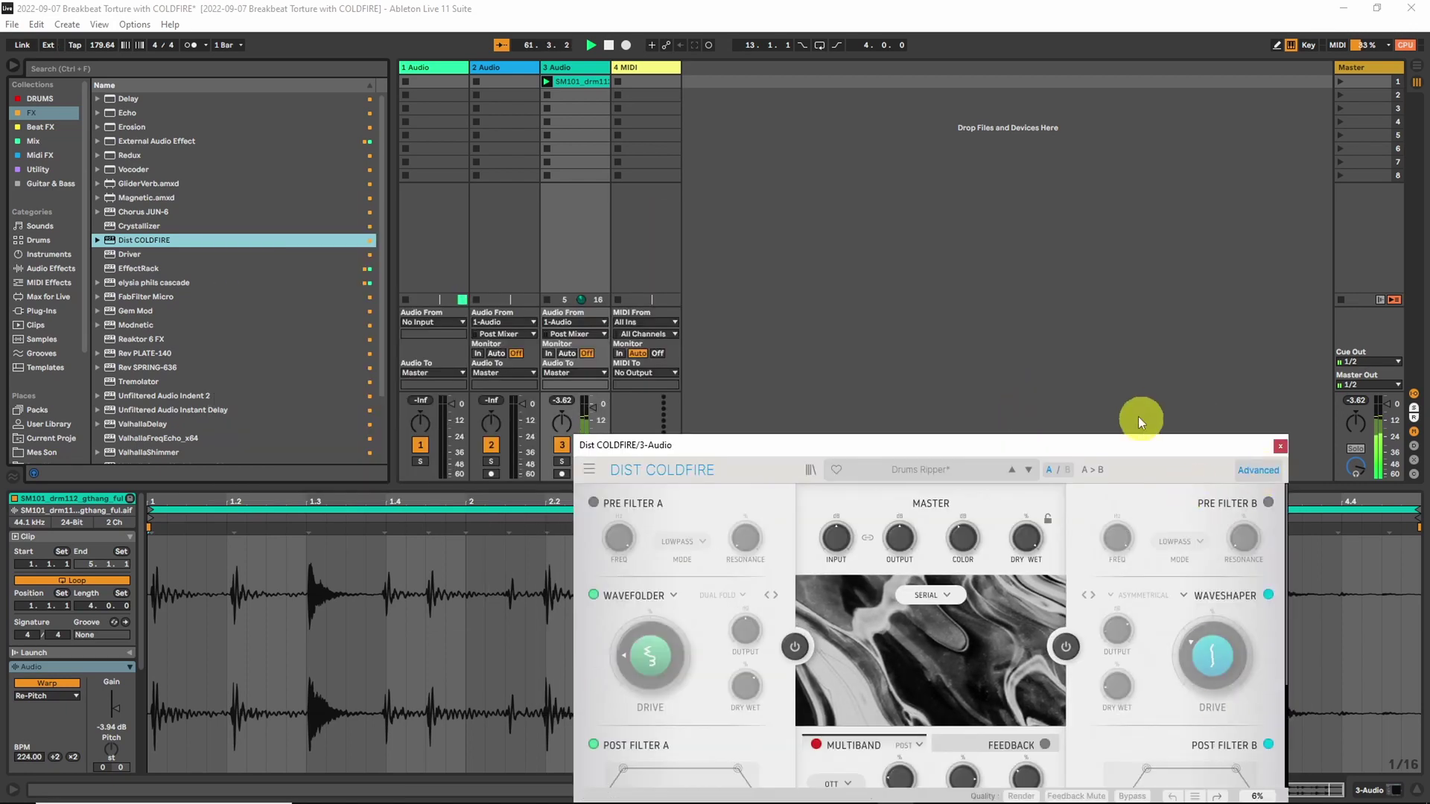
left_click_drag(1129, 463, 1101, 288)
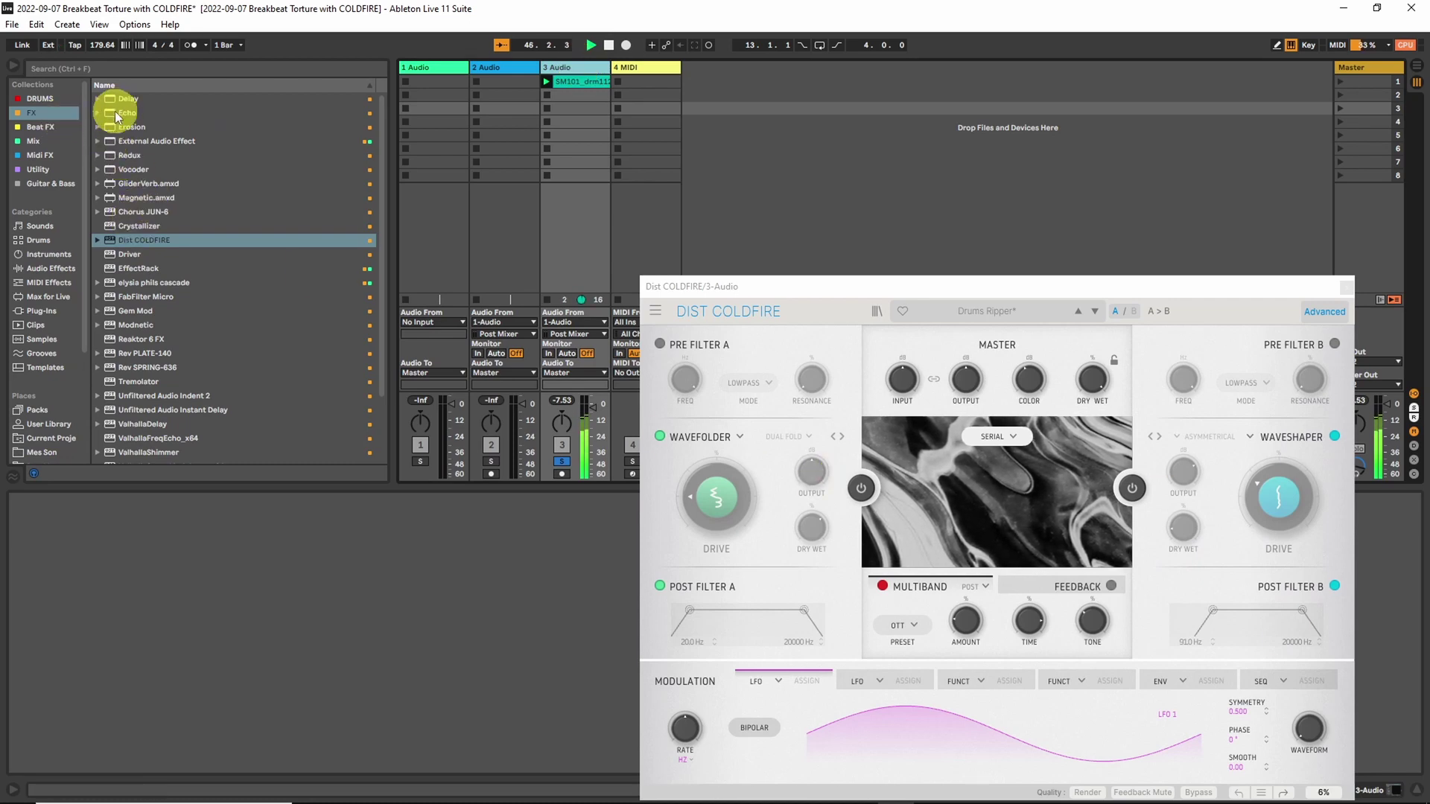
- Add the Gate effect from the Mix collection to track 3 Audio and switch to the Arrangement view
left_click(33, 141)
left_click(100, 100)
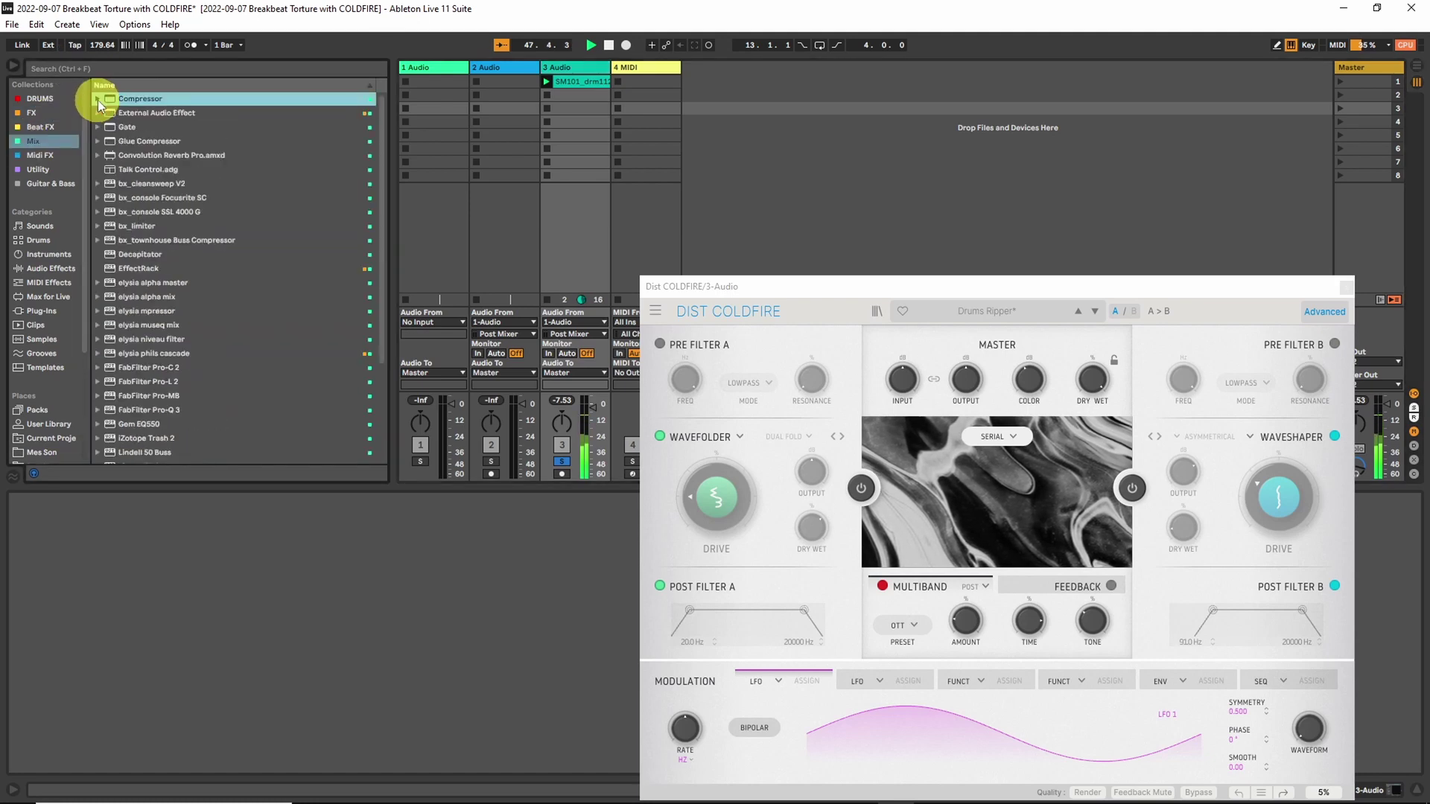
left_click(121, 128)
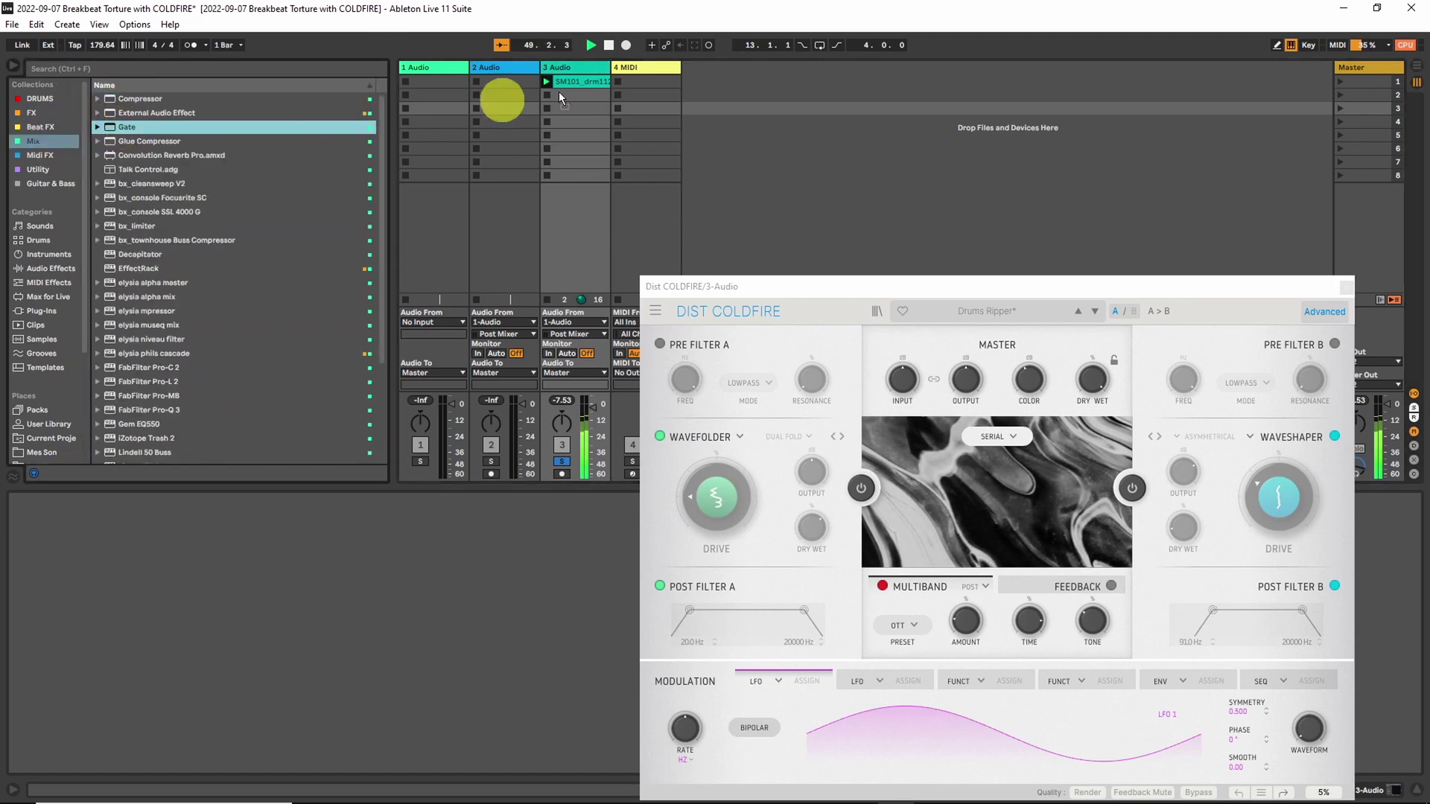
left_click_drag(559, 93, 581, 73)
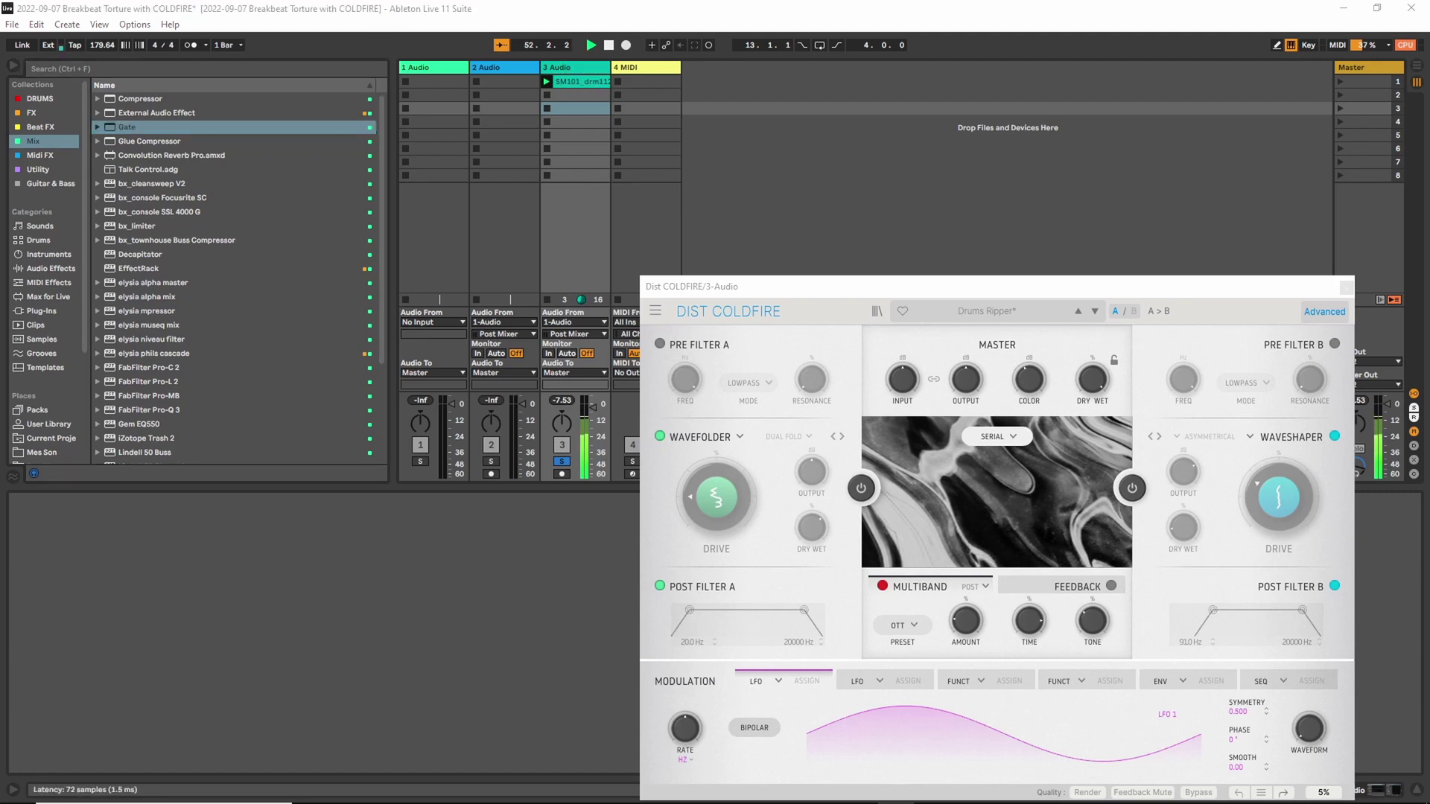
key("Tab")
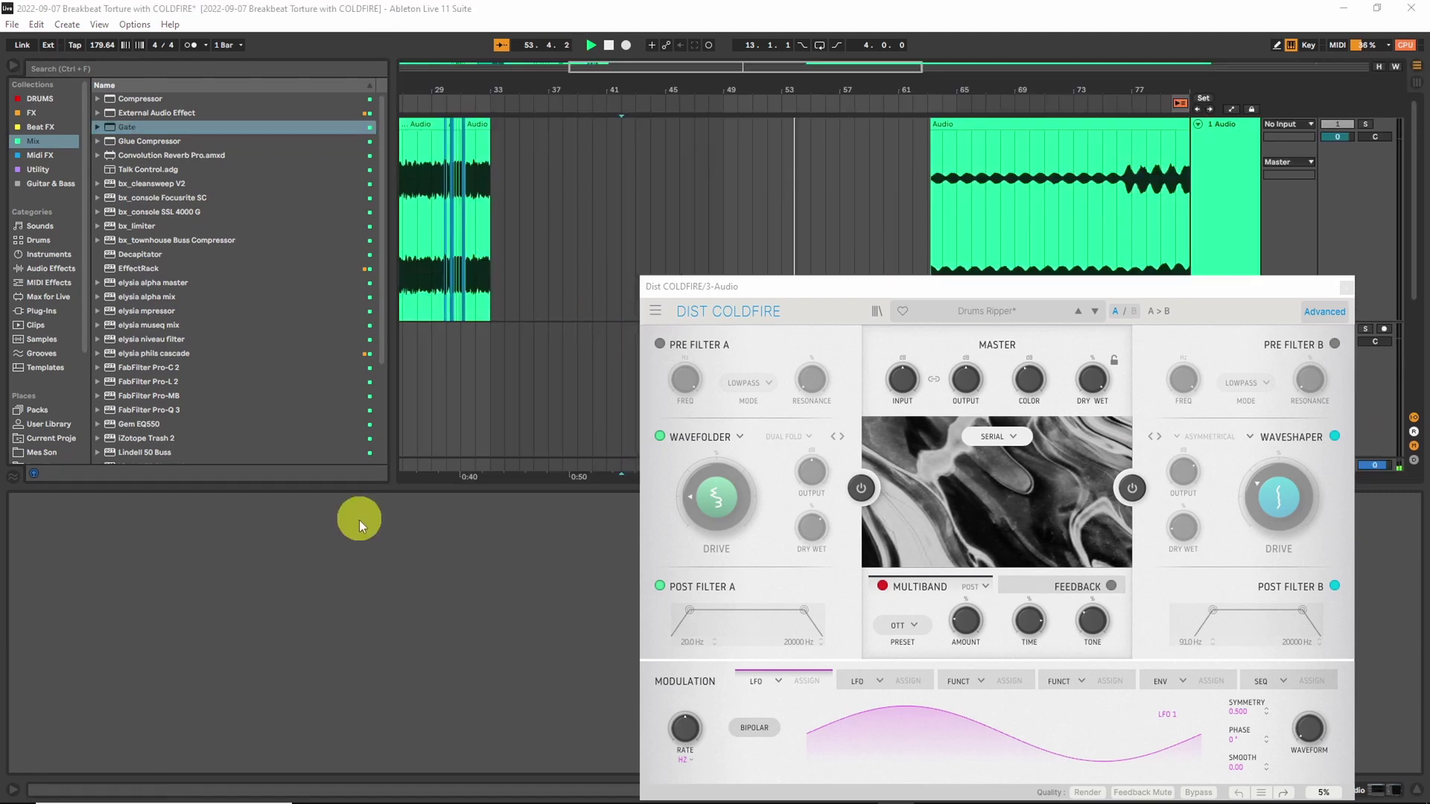
- Show track 3 Audio's devices in the Session view and set the Gate's threshold to -17.5 dB, hold to 7.20 ms and release to 12.5 ms
key("Tab")
left_click(557, 67)
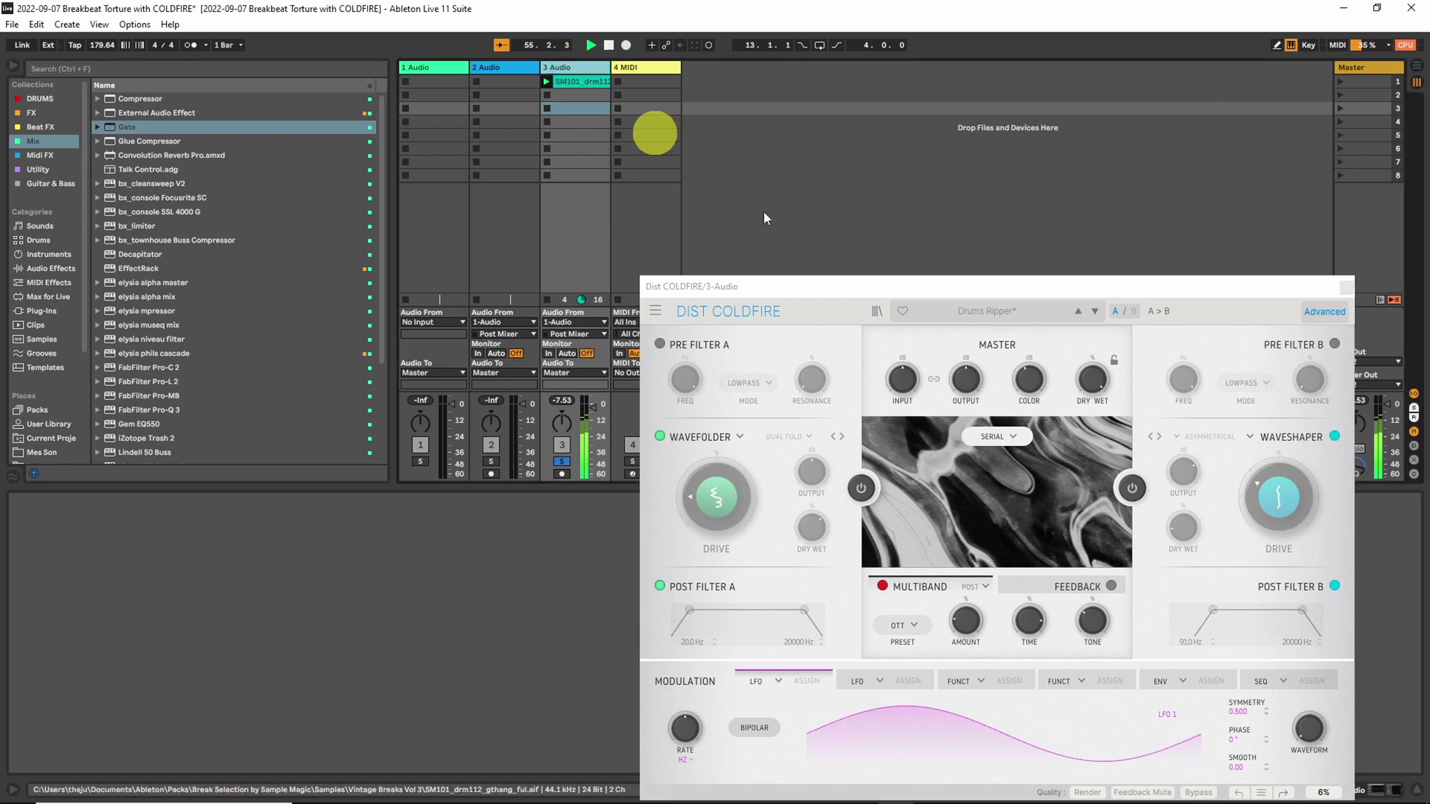
left_click(1395, 790)
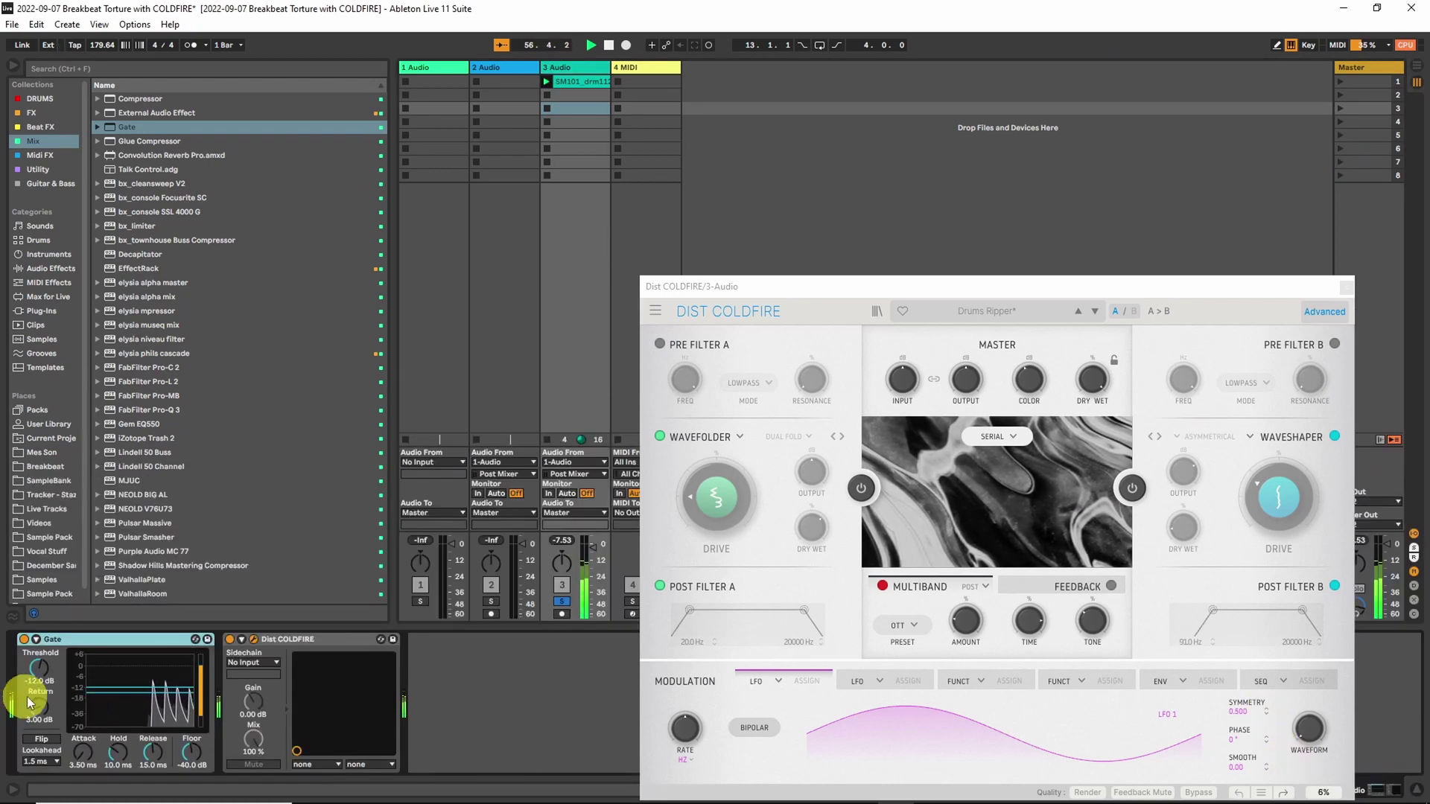
left_click_drag(38, 668, 39, 679)
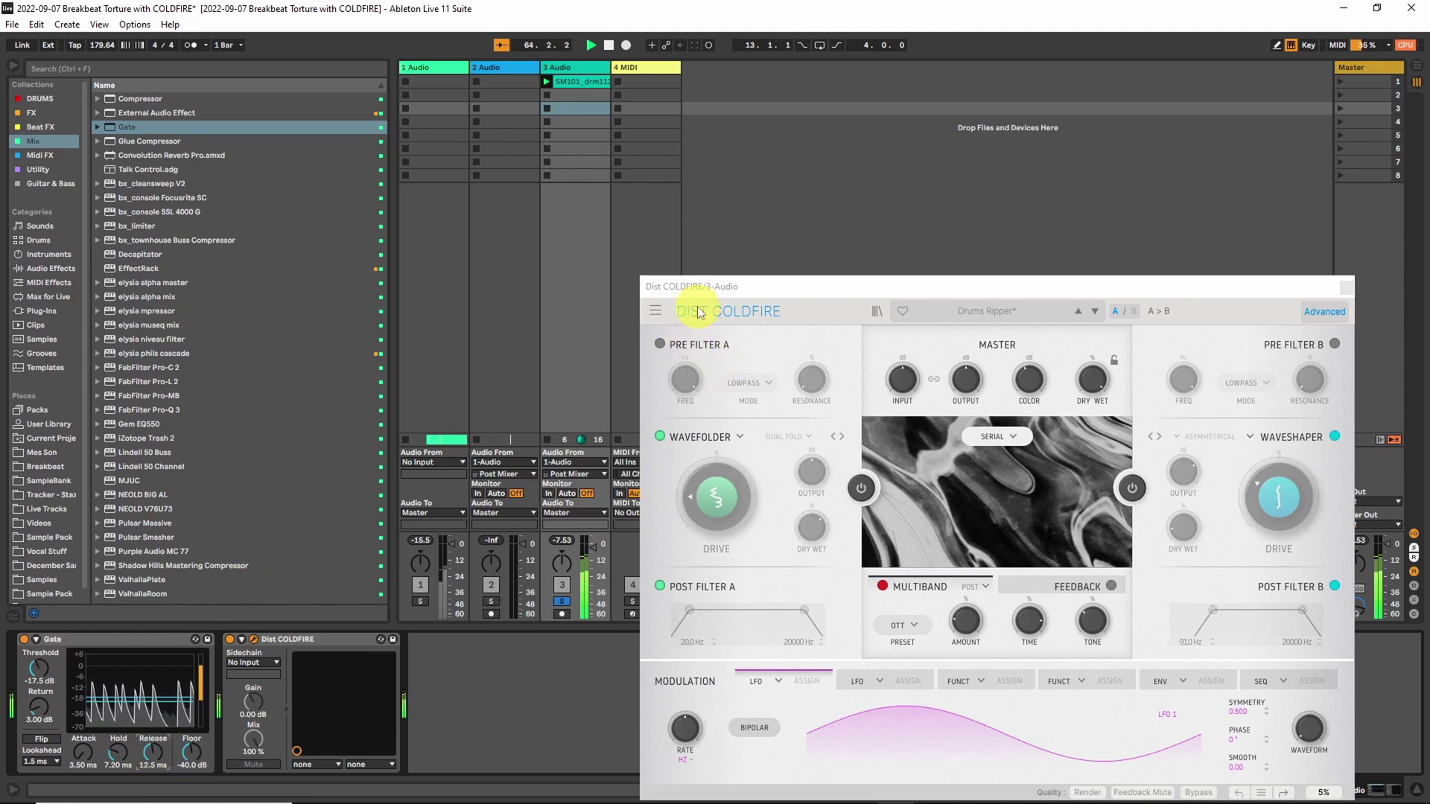
- Move the Dist COLDFIRE window clear of the screen's edge and set both distortion slots to Germanium
left_click_drag(705, 287, 677, 191)
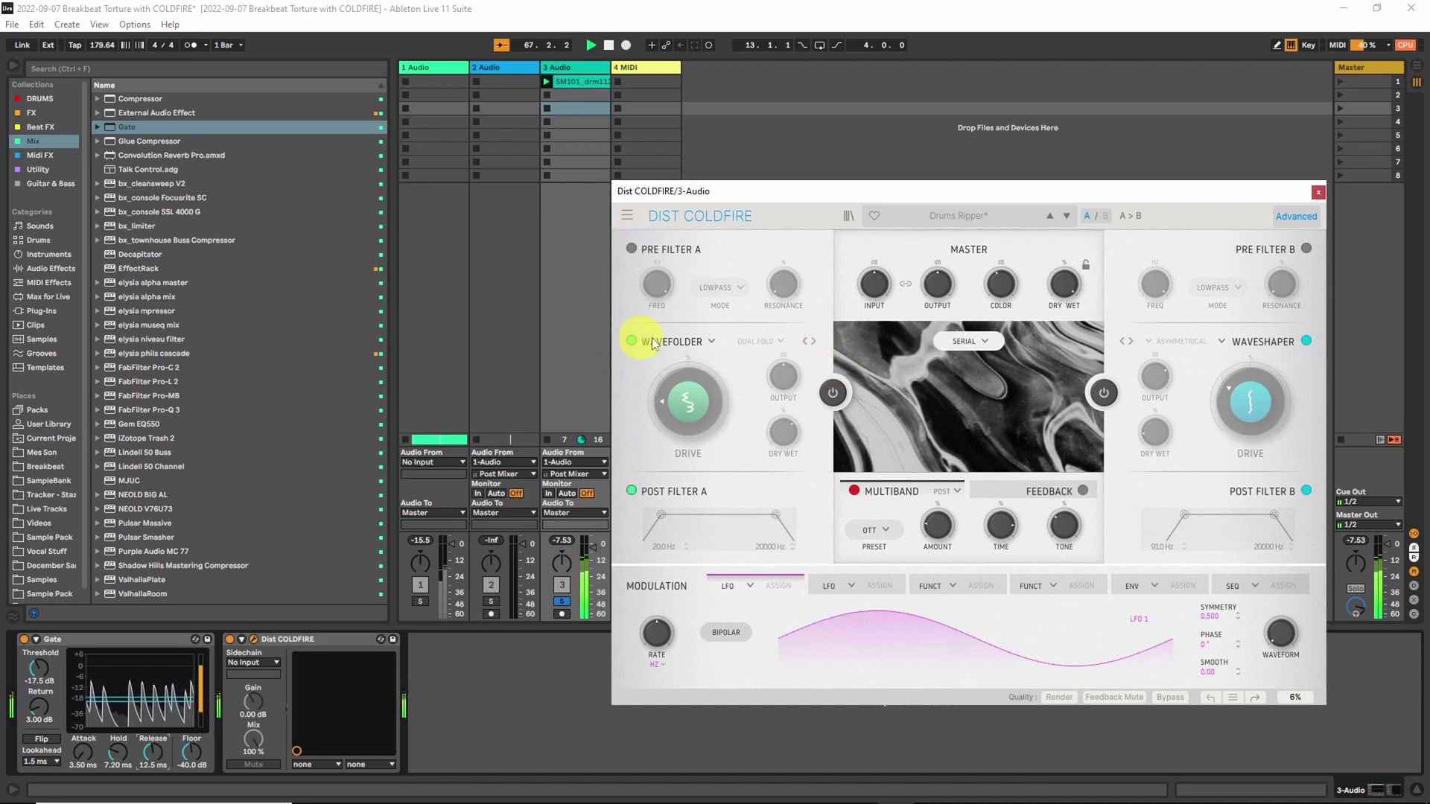
left_click(704, 342)
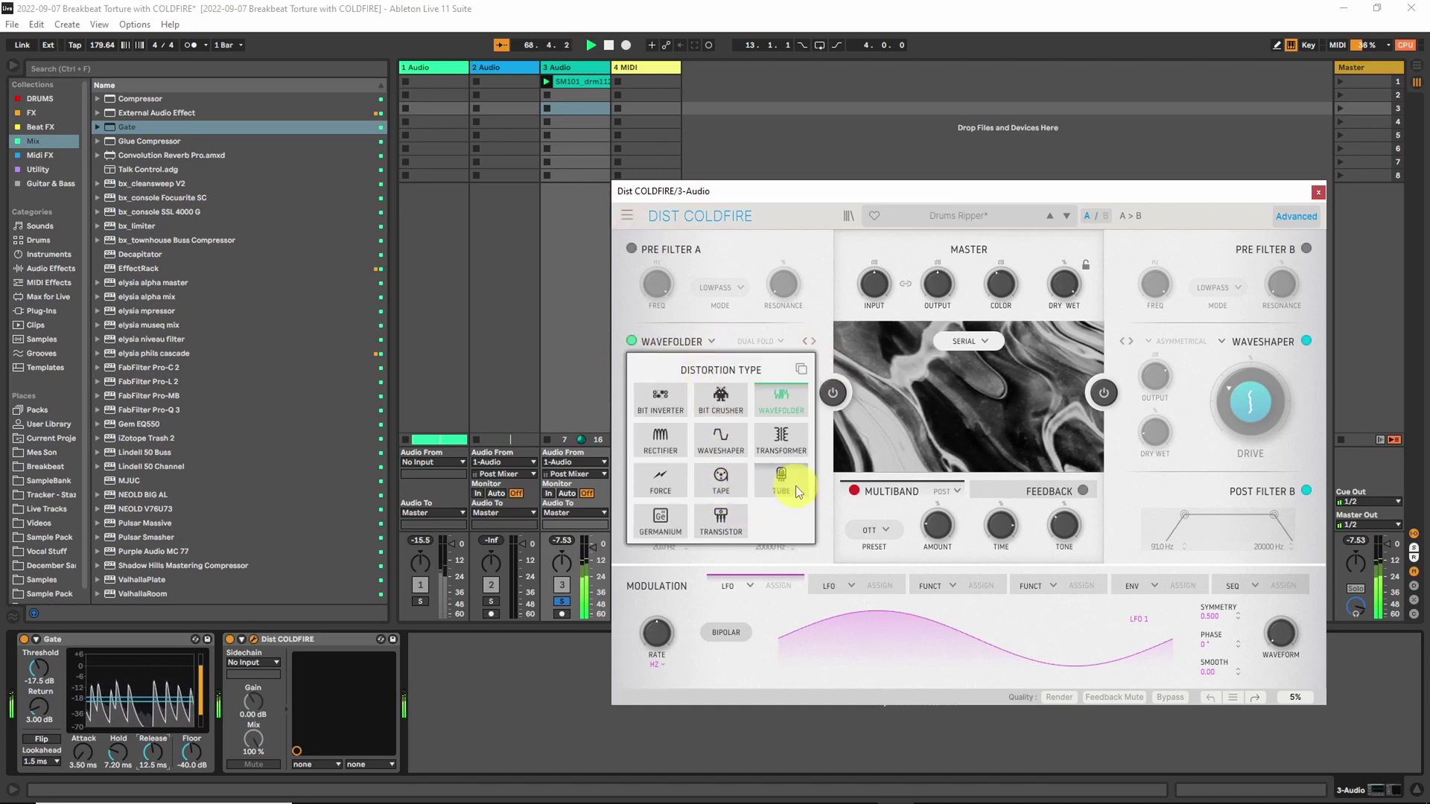
left_click(656, 520)
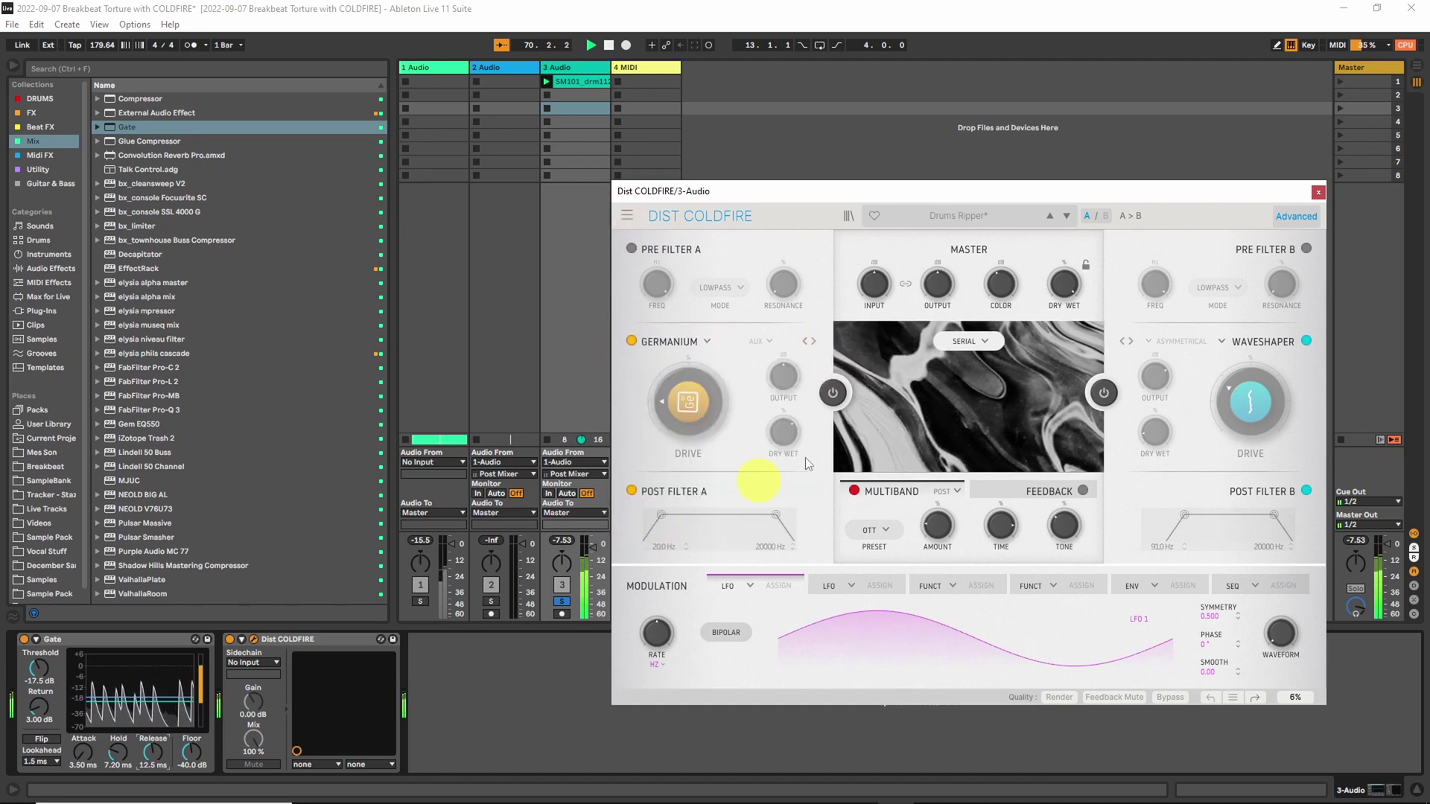
left_click(1270, 345)
left_click(1153, 521)
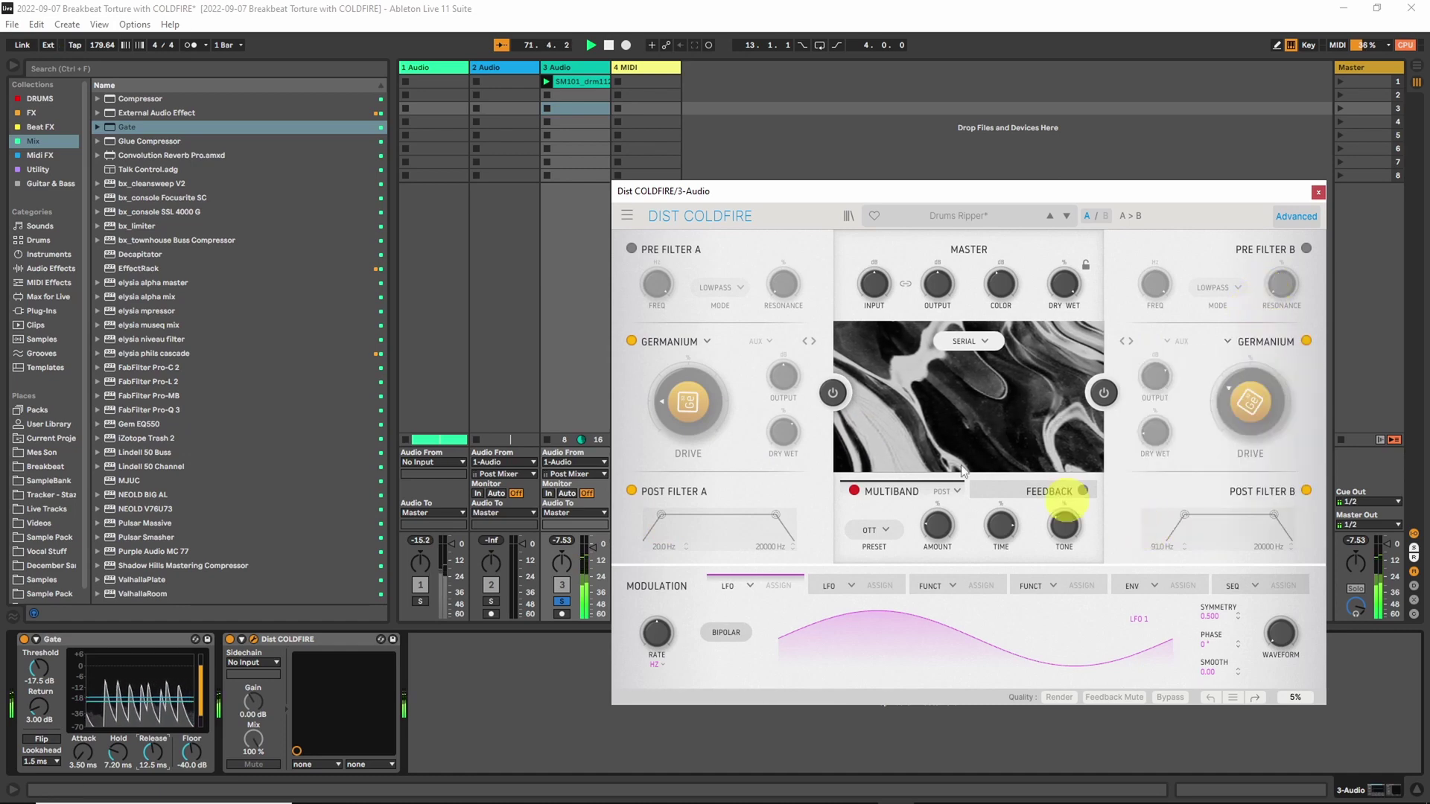
- Enable distortion slot A with more drive and change the slot routing to Parallel
left_click(832, 391)
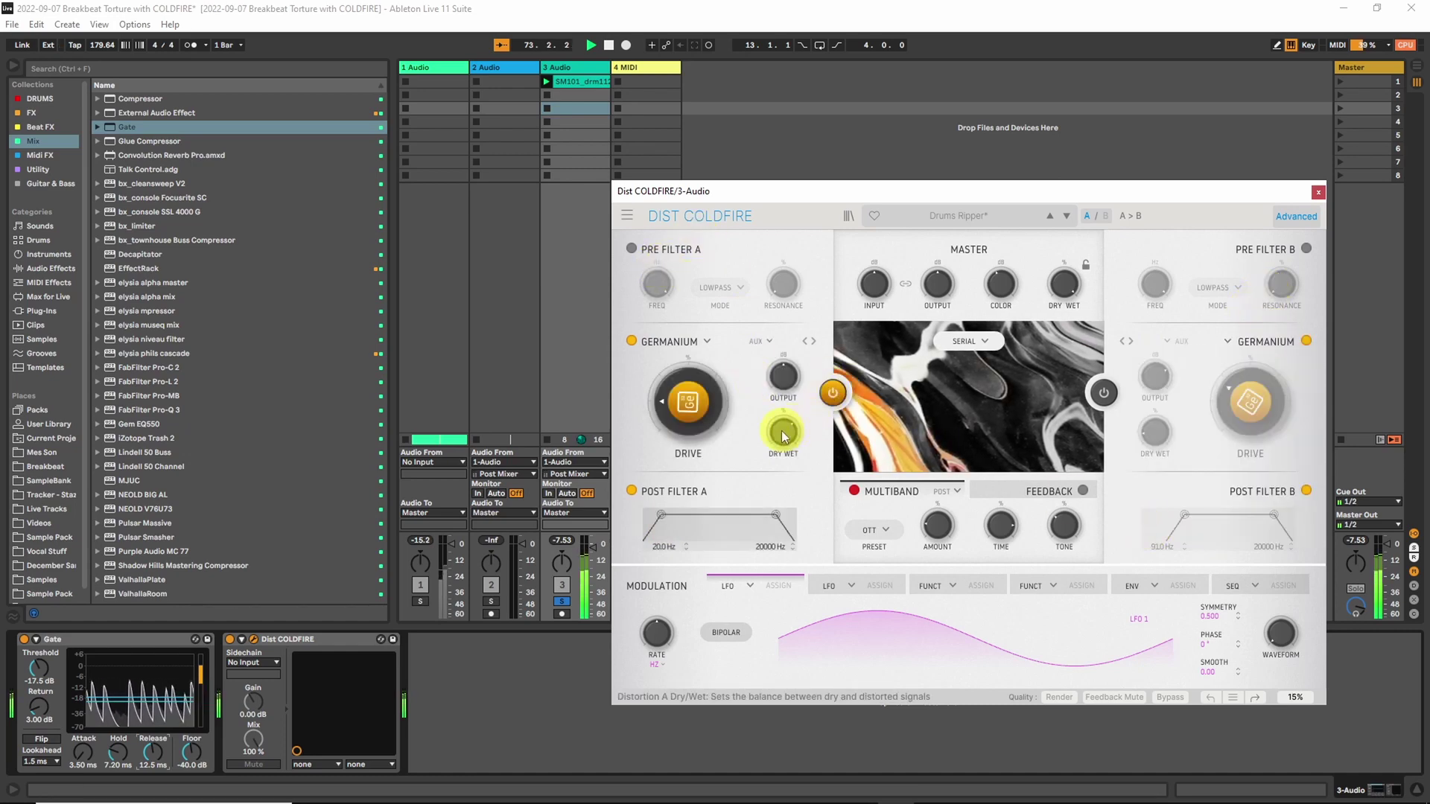
left_click_drag(737, 398, 677, 377)
left_click(968, 341)
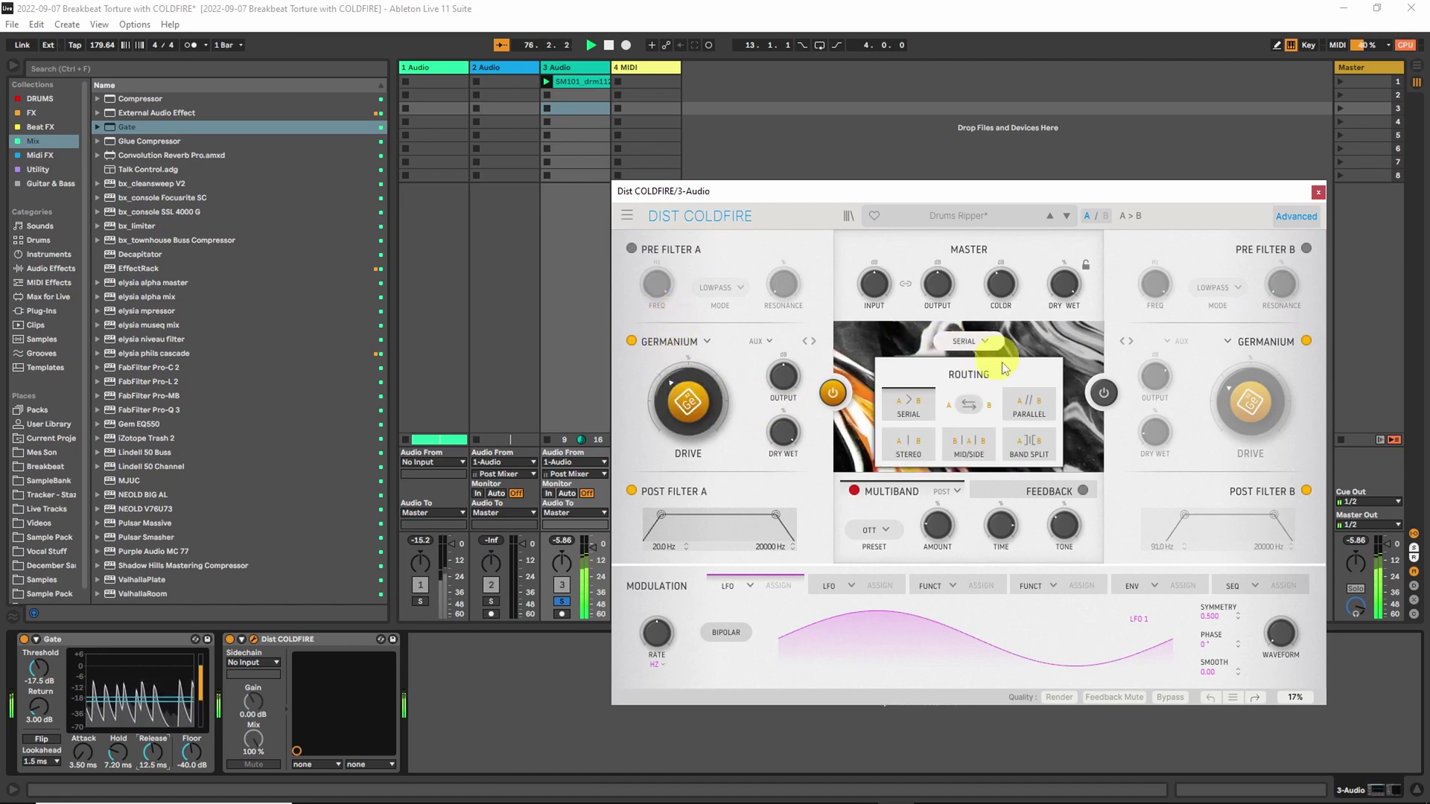
left_click(1028, 402)
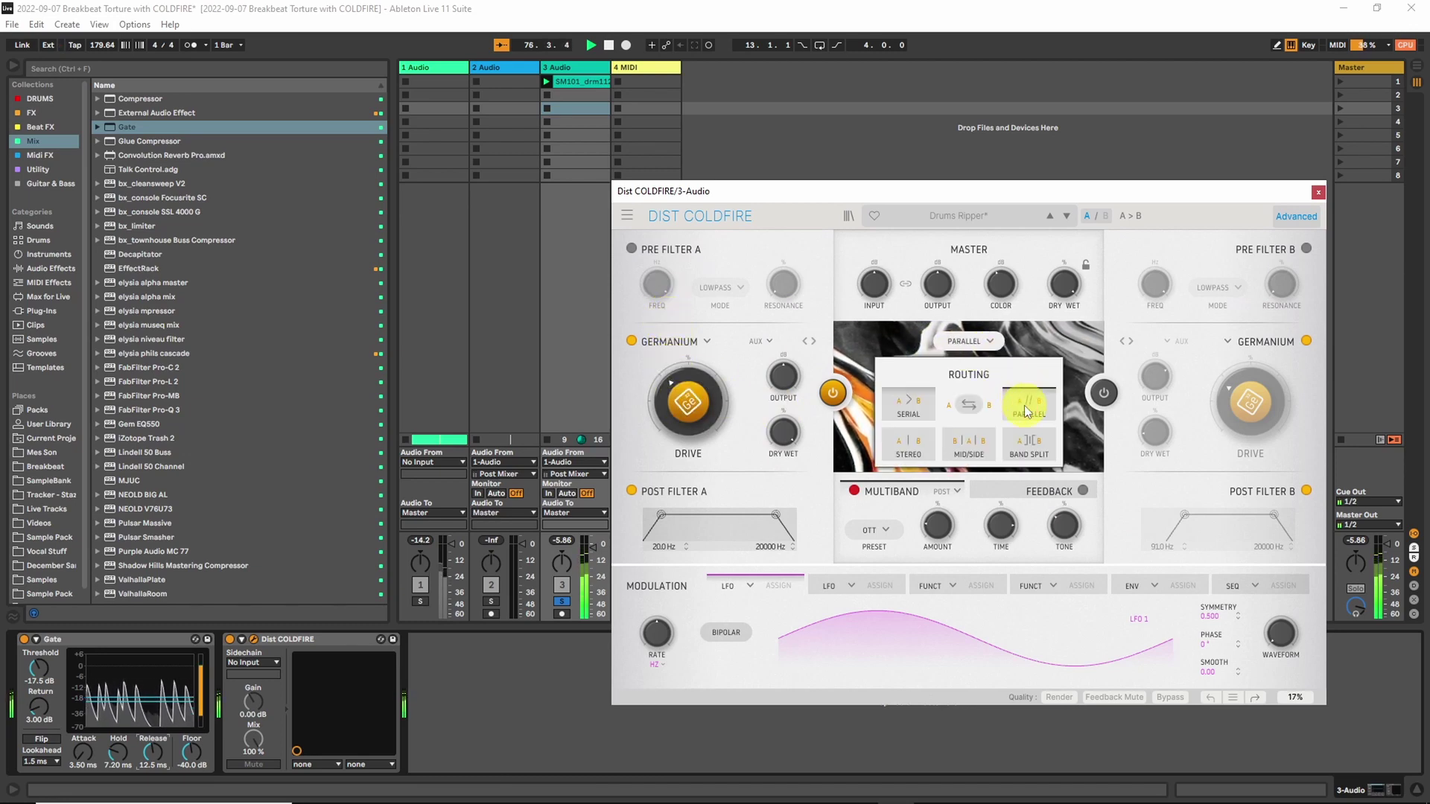
- Enable Pre Filter A in Bandpass mode and switch off Post Filter A
left_click(630, 248)
left_click(719, 288)
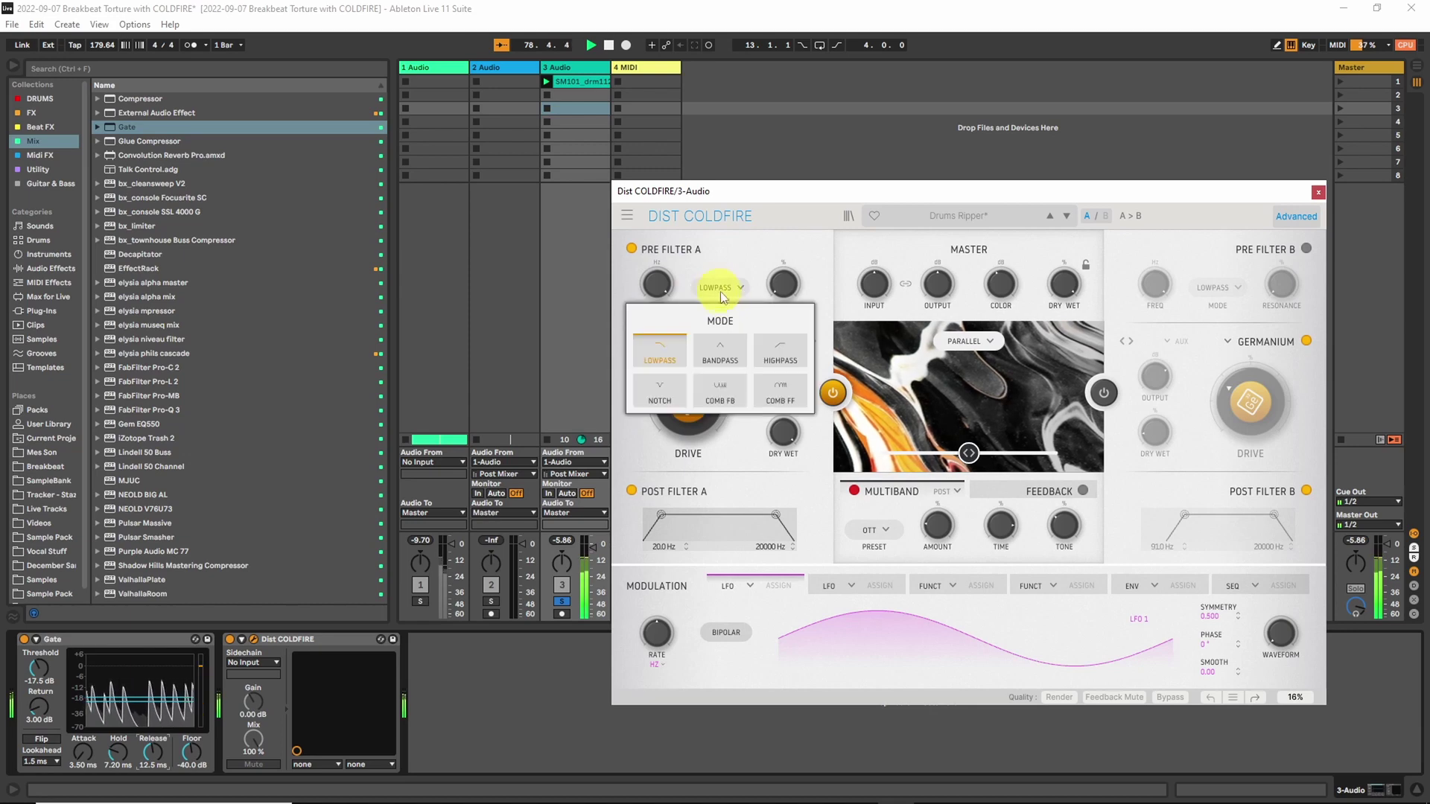
left_click(720, 357)
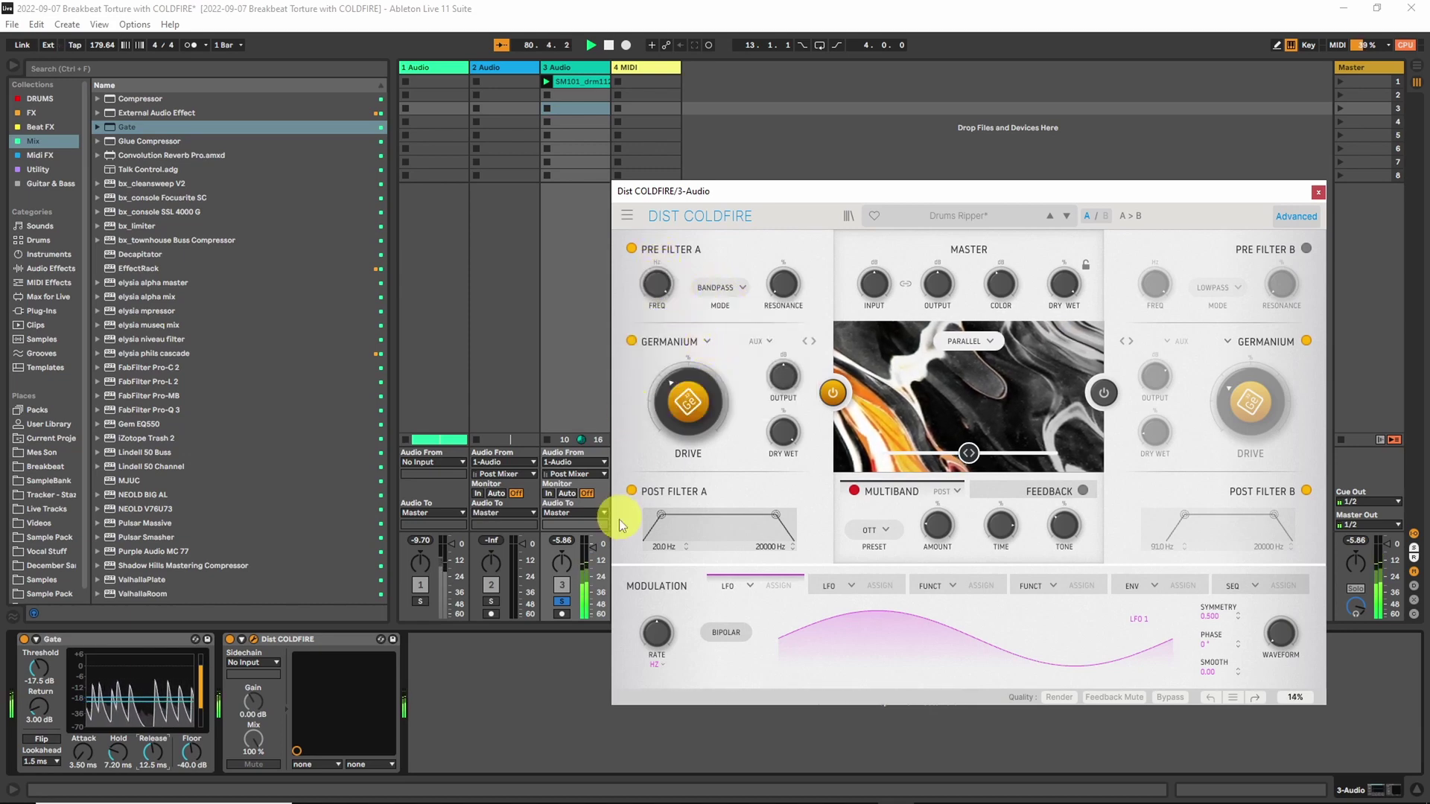
left_click(631, 491)
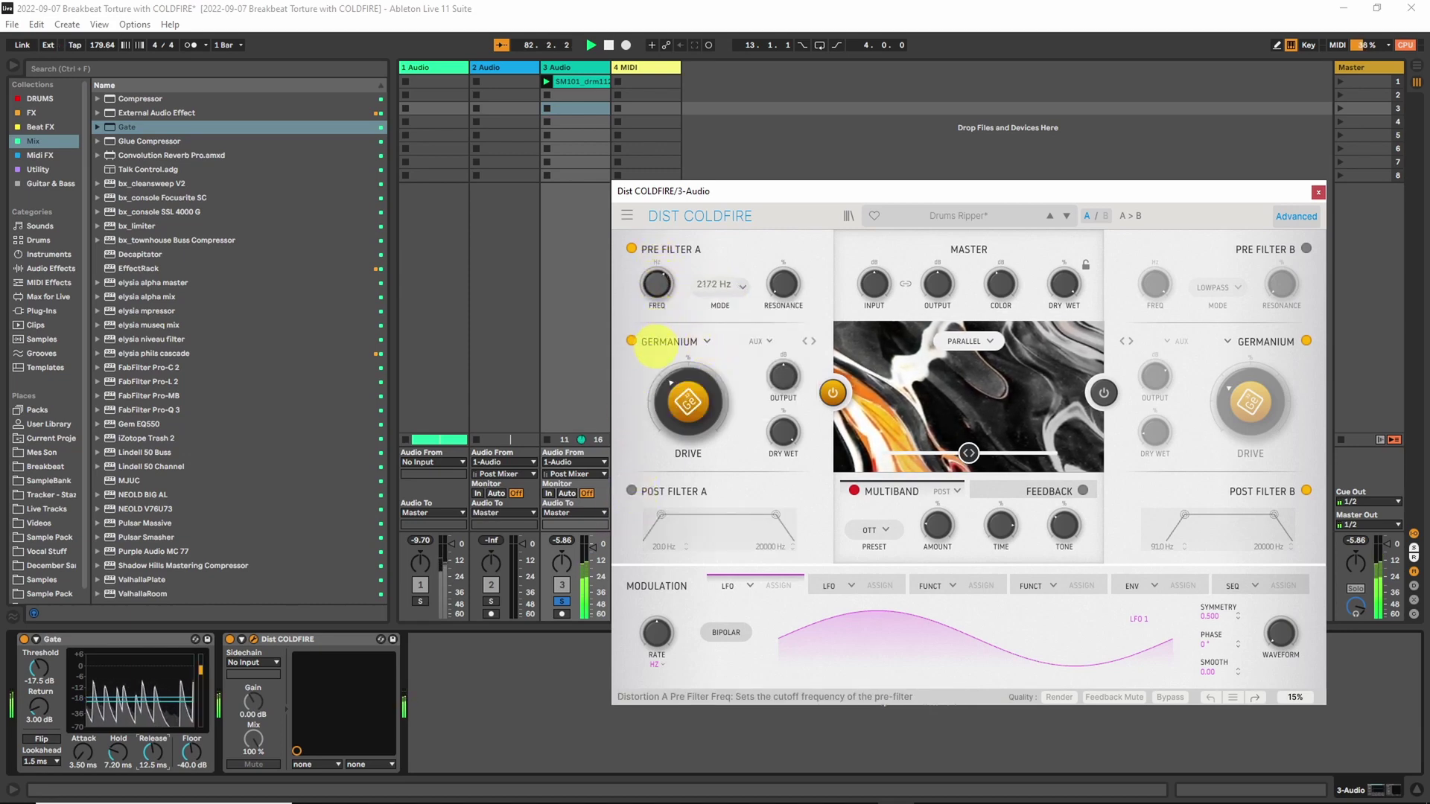
- Tune Pre Filter A's cutoff frequency by ear and raise its resonance to about 88%
left_click_drag(656, 344, 650, 382)
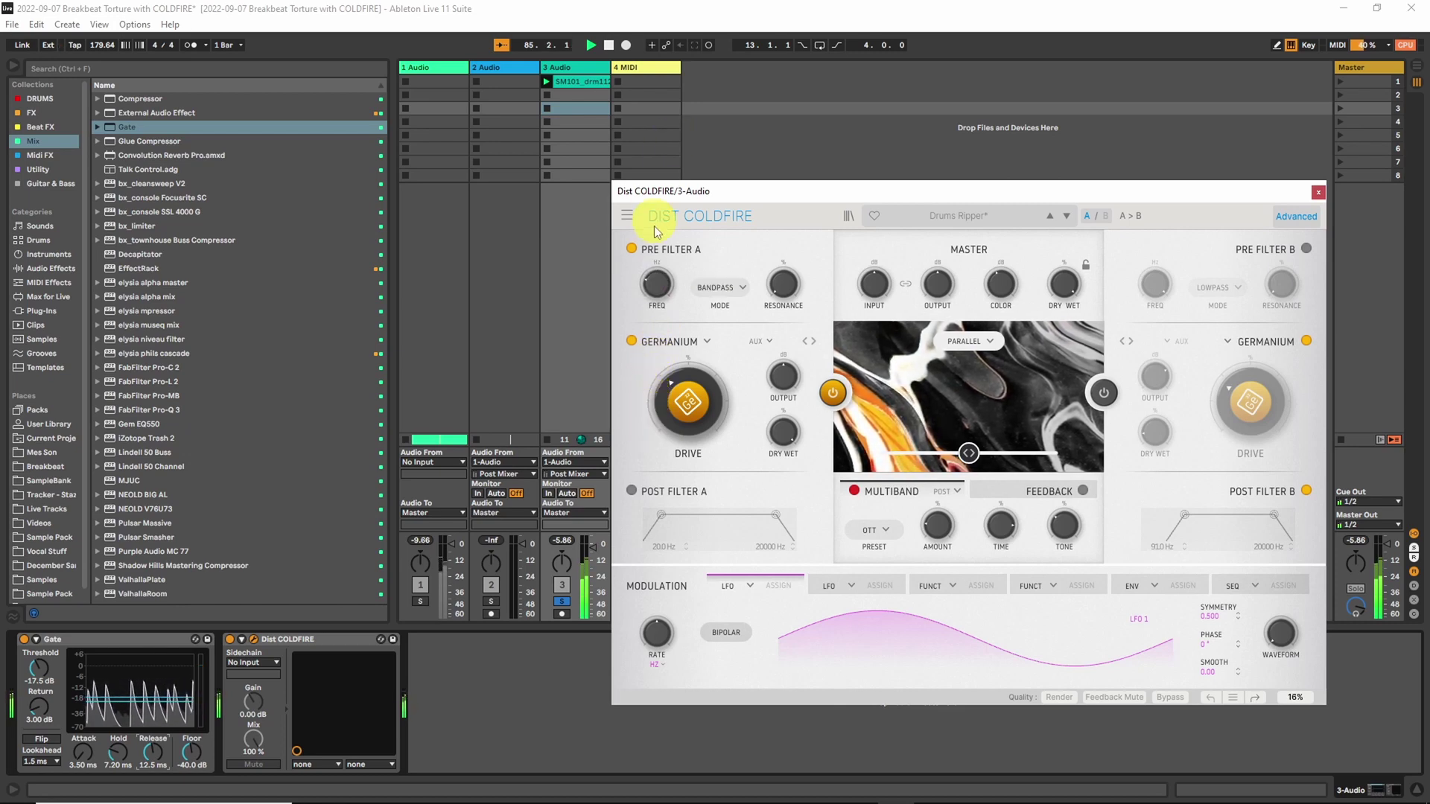
left_click_drag(659, 298, 659, 247)
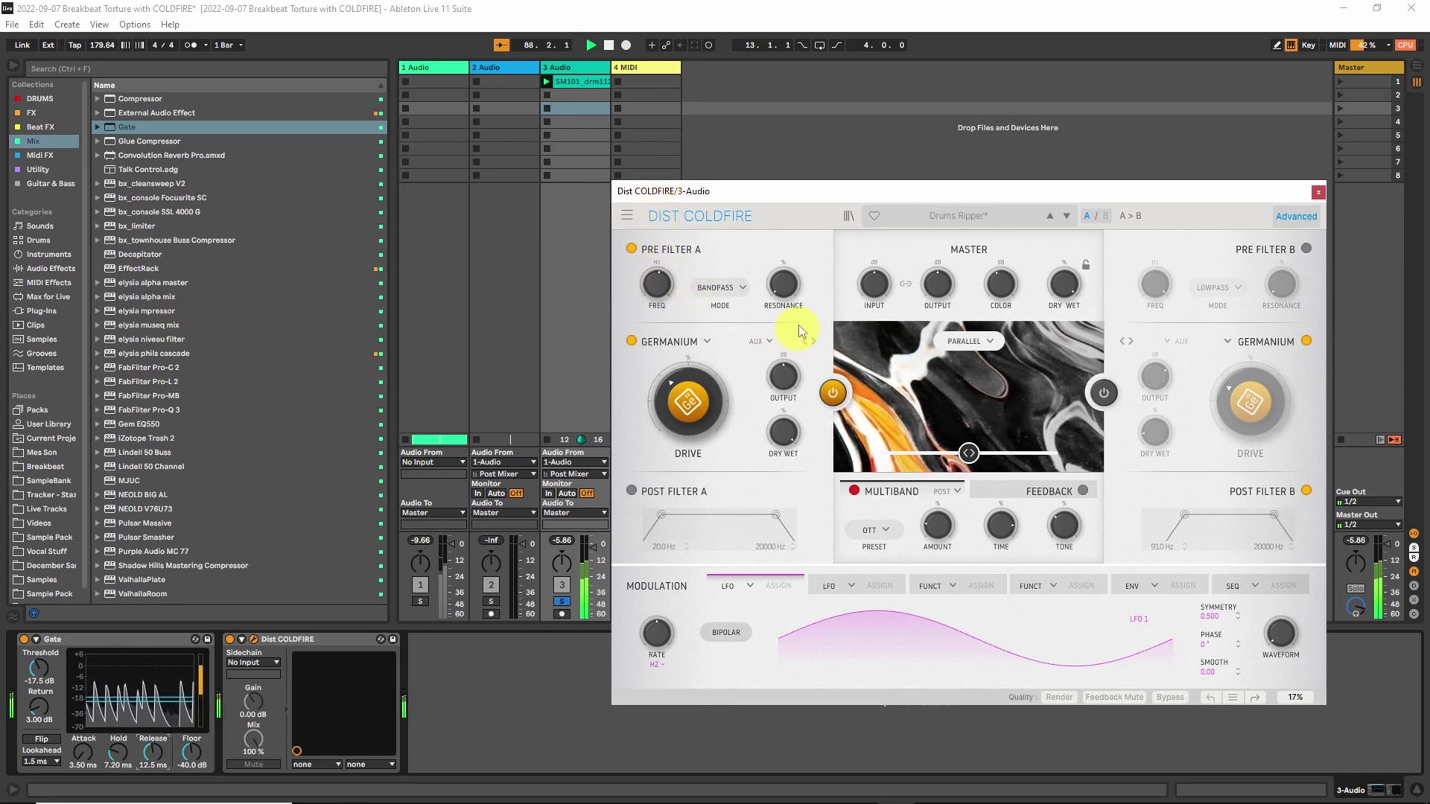
left_click_drag(782, 283, 777, 198)
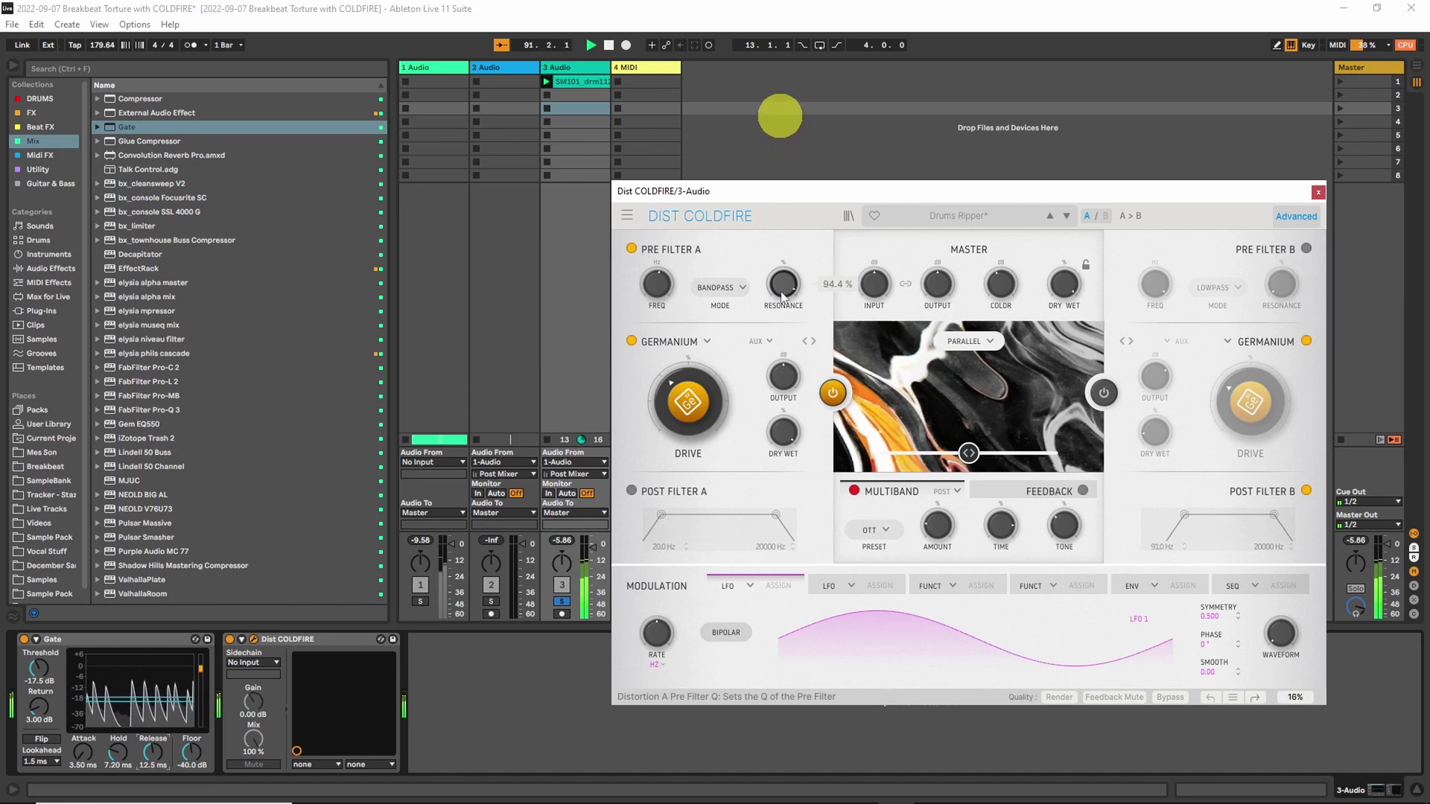
left_click(650, 282)
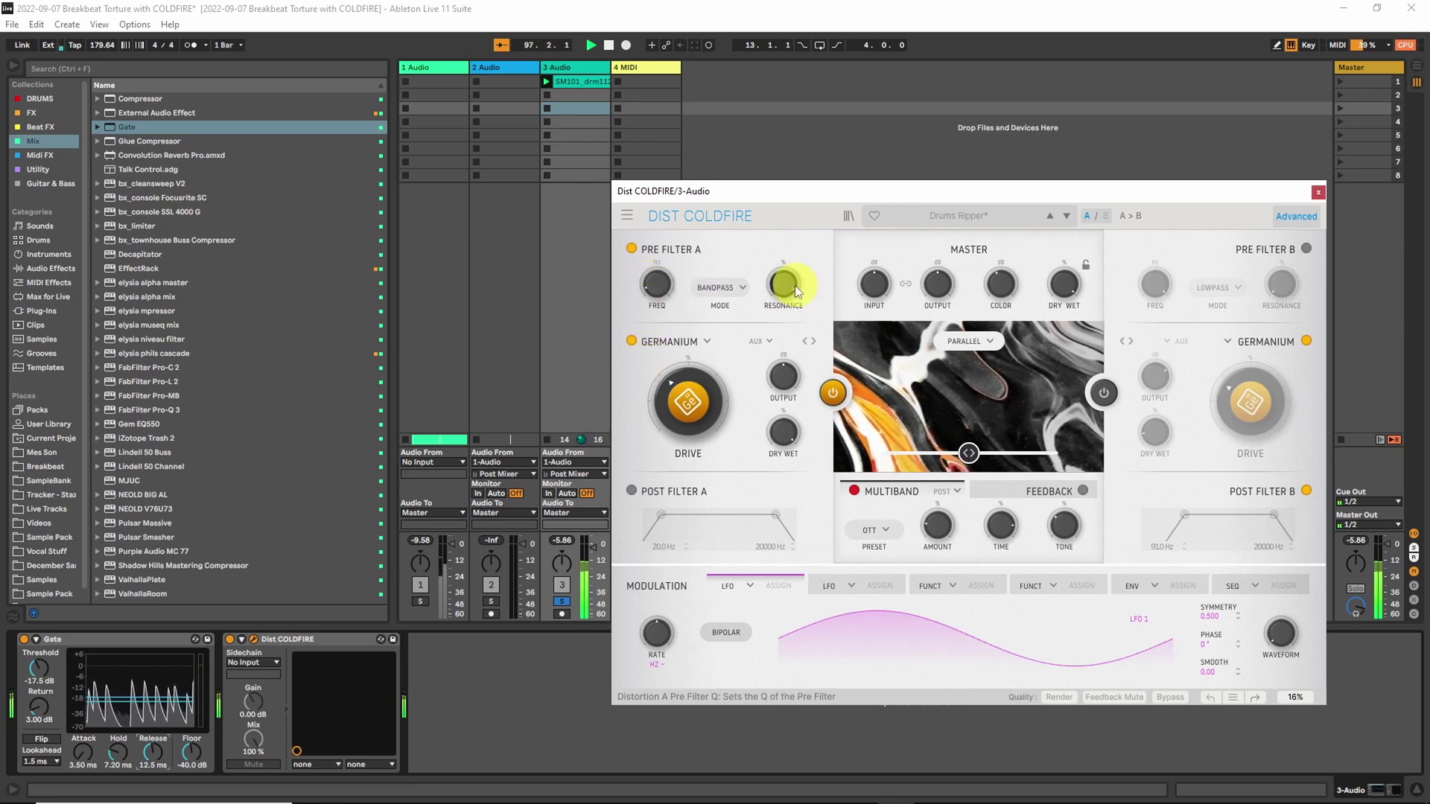
left_click_drag(787, 283, 770, 377)
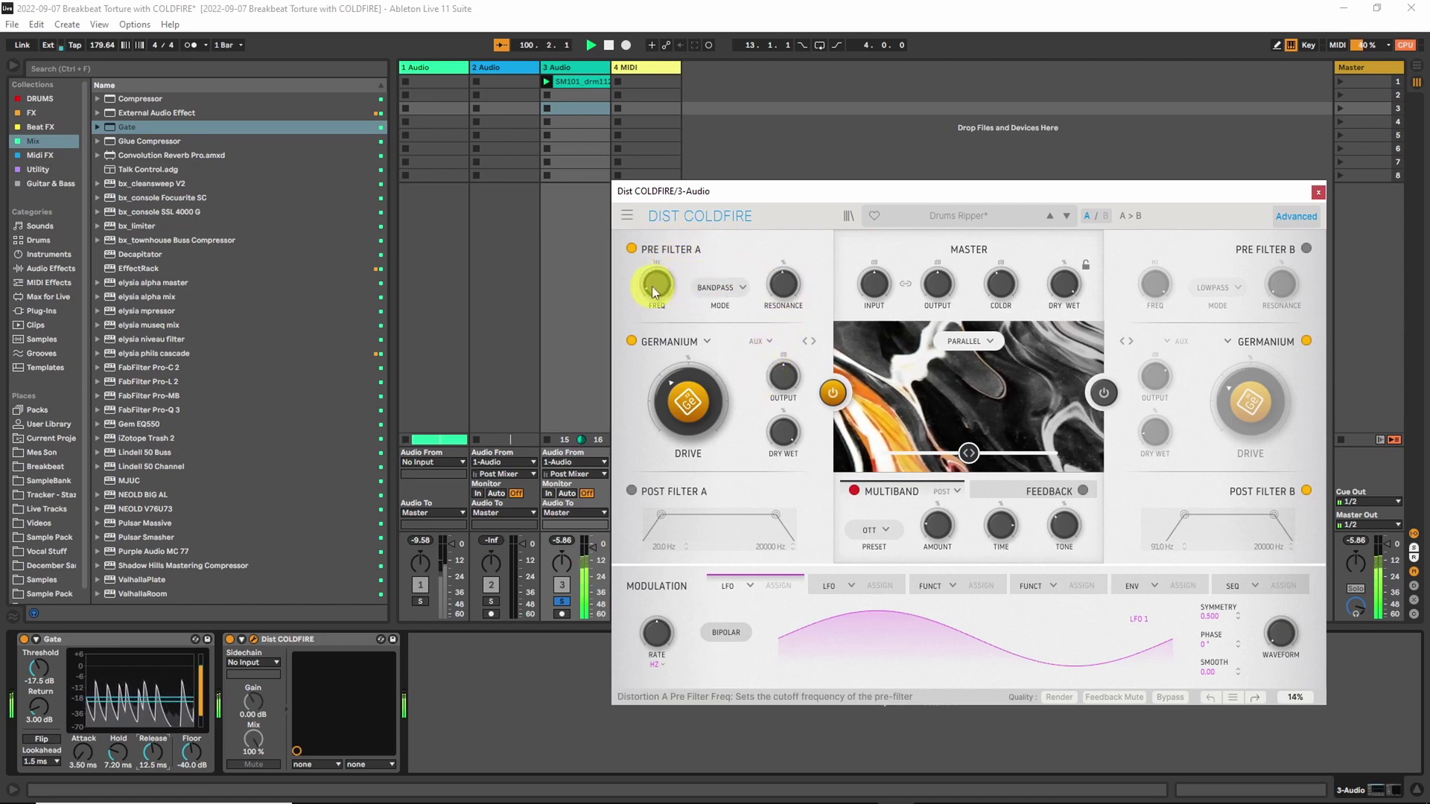
left_click_drag(655, 287, 653, 283)
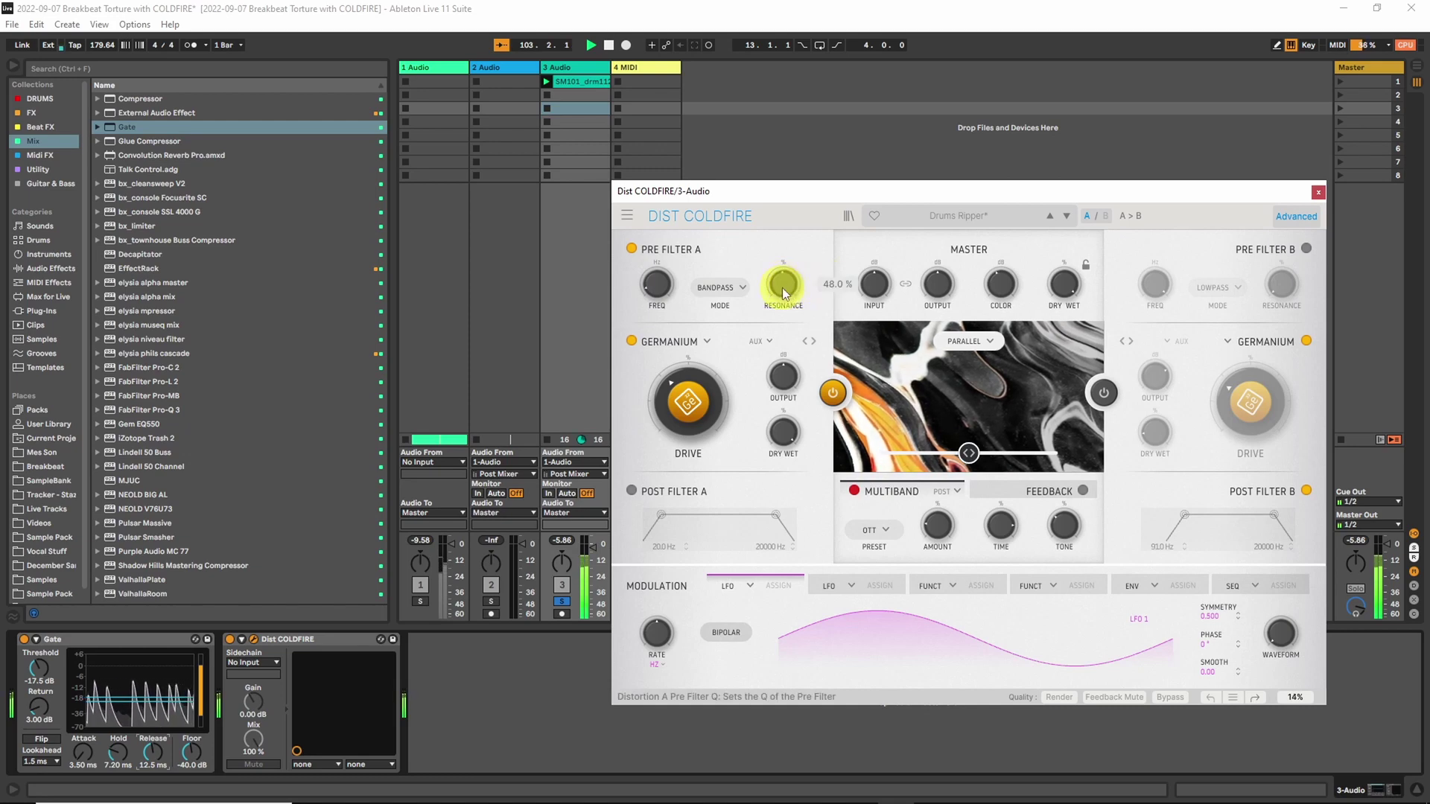
left_click_drag(782, 283, 782, 213)
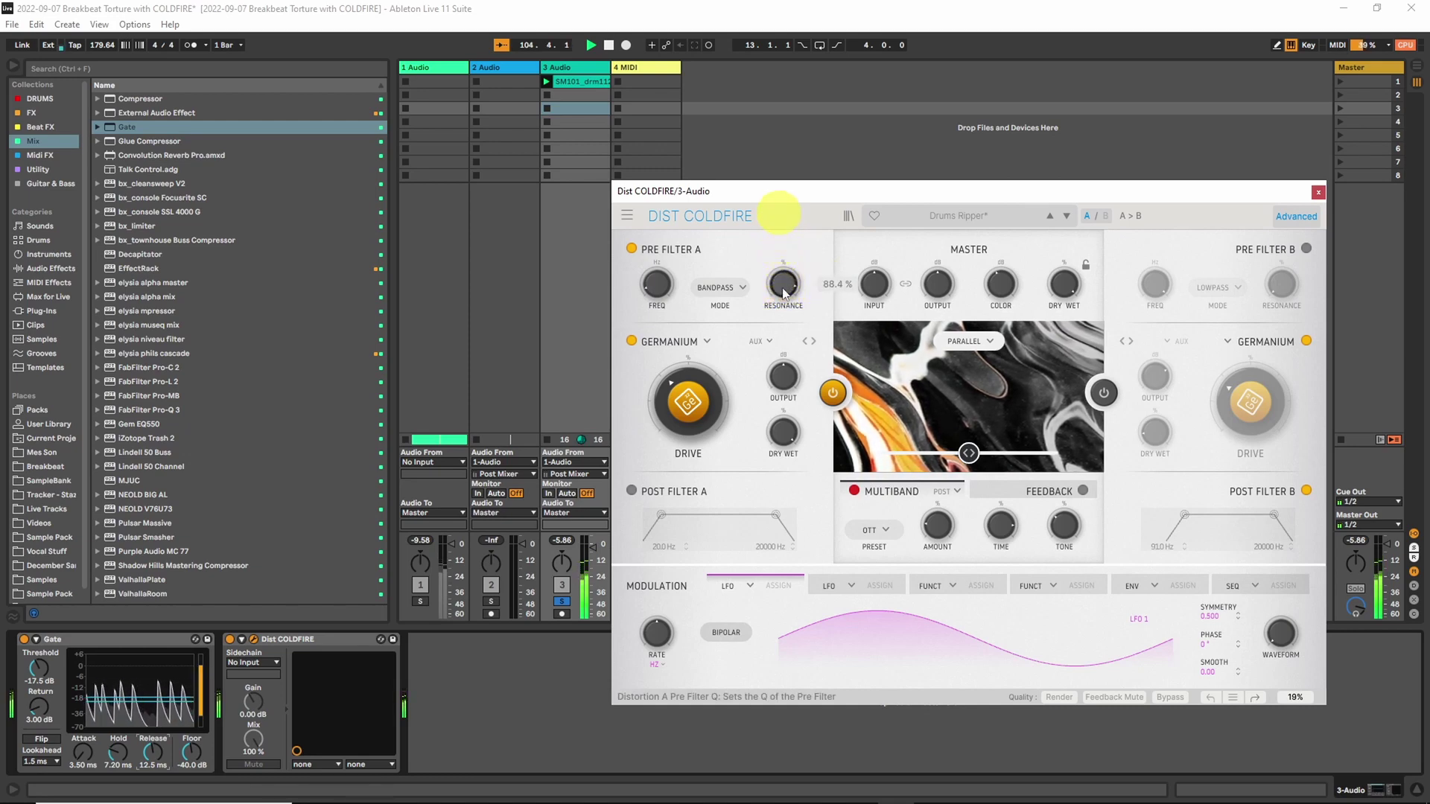
- Delete the Rev SPRING and Dist COLDFIRE devices from track 2 Audio and return to track 3 Audio
left_click(503, 64)
left_click(264, 639)
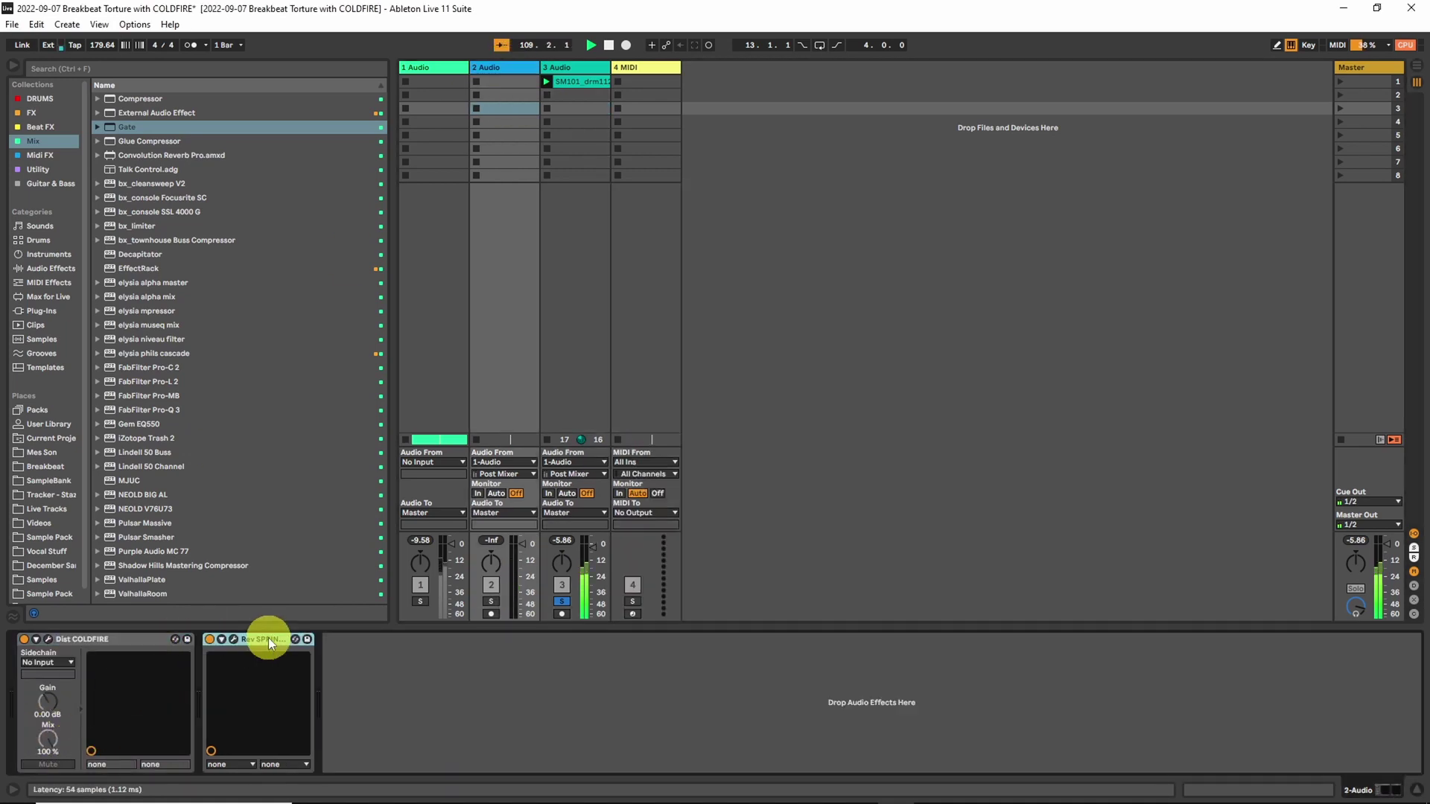
key("Delete")
left_click(122, 640)
key("Delete")
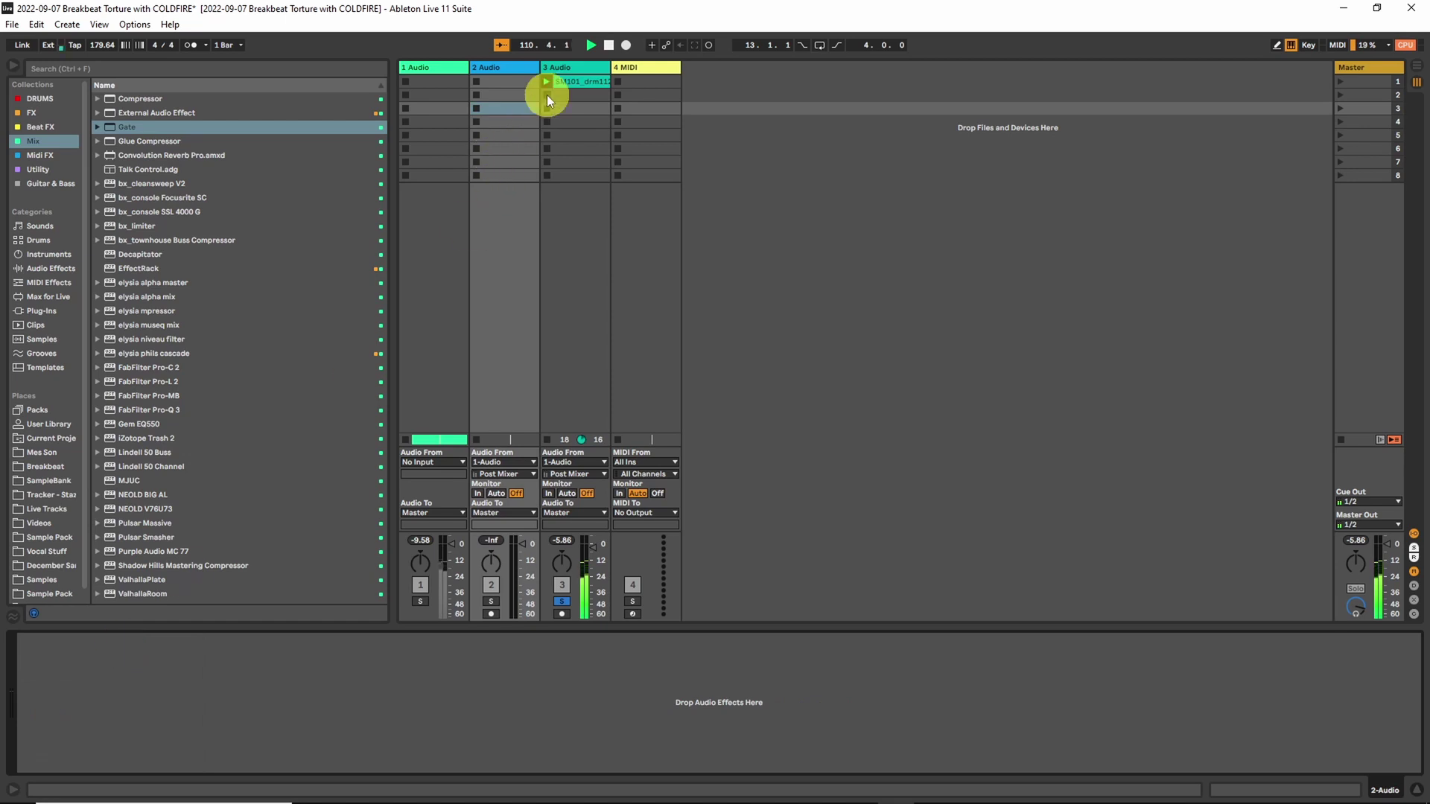
left_click(563, 65)
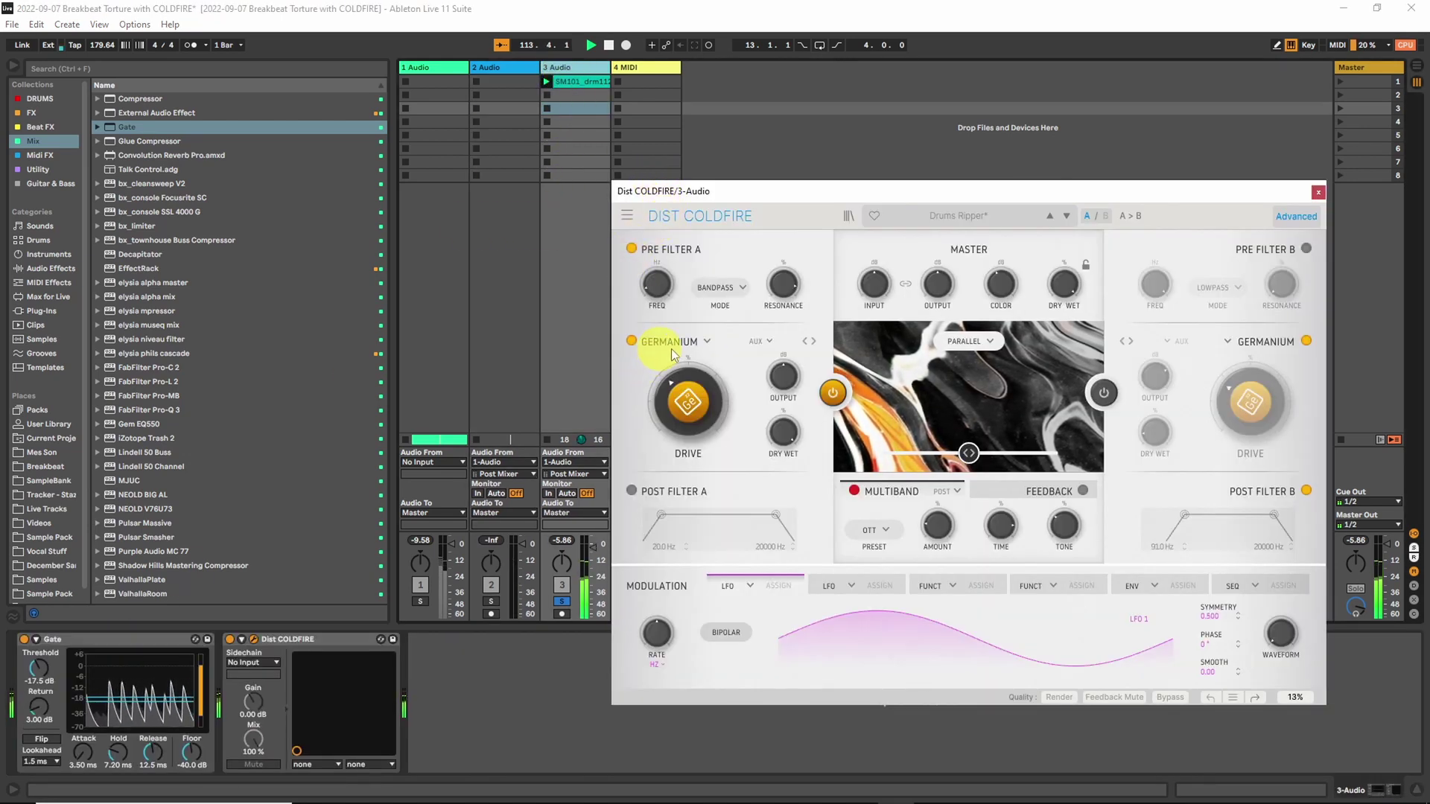
- Compare the sound with slot A bypassed and active, and raise its Germanium drive
left_click(836, 396)
left_click(836, 396)
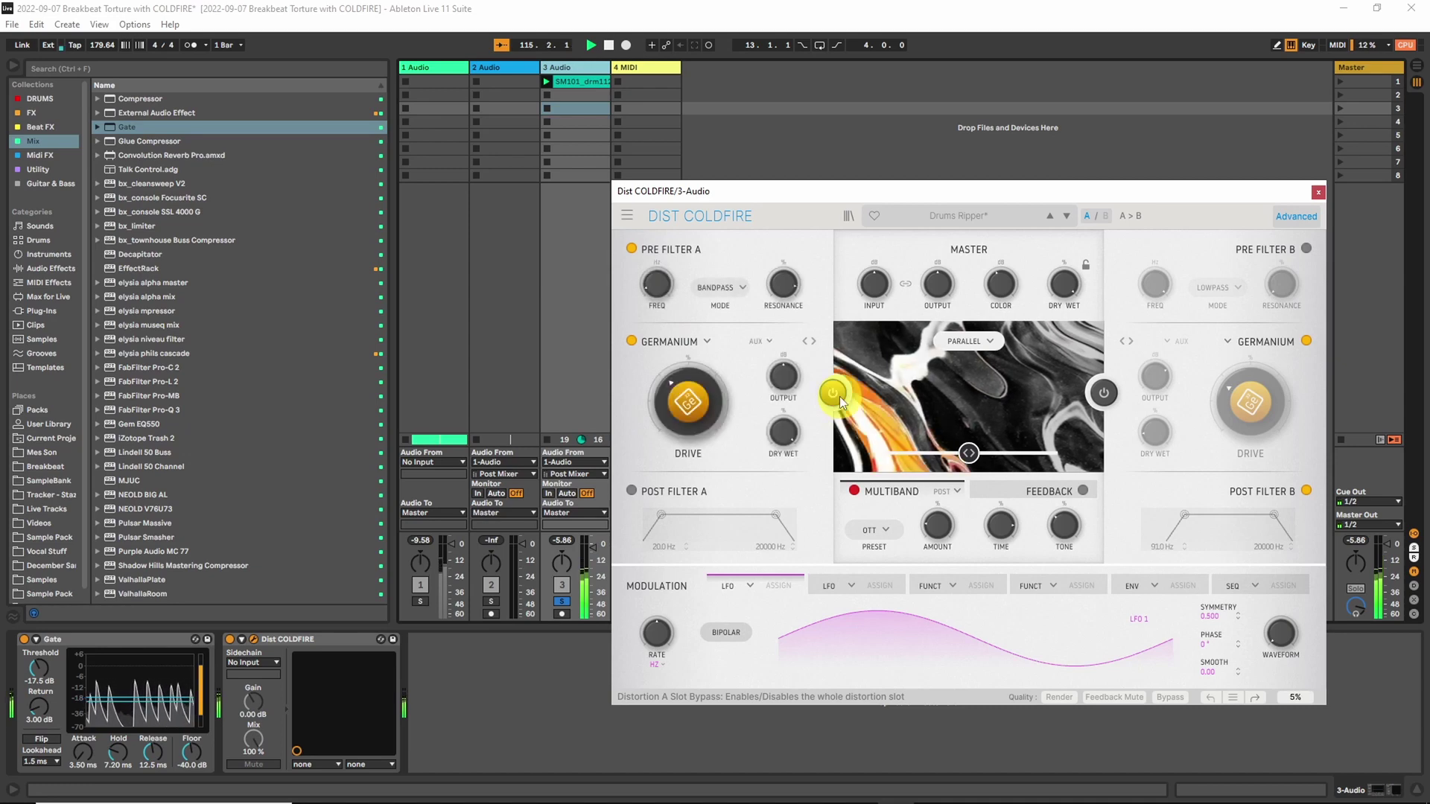
mouse_move(694, 409)
left_mouse_down()
mouse_move(695, 361)
mouse_move(678, 395)
mouse_move(689, 406)
left_mouse_up()
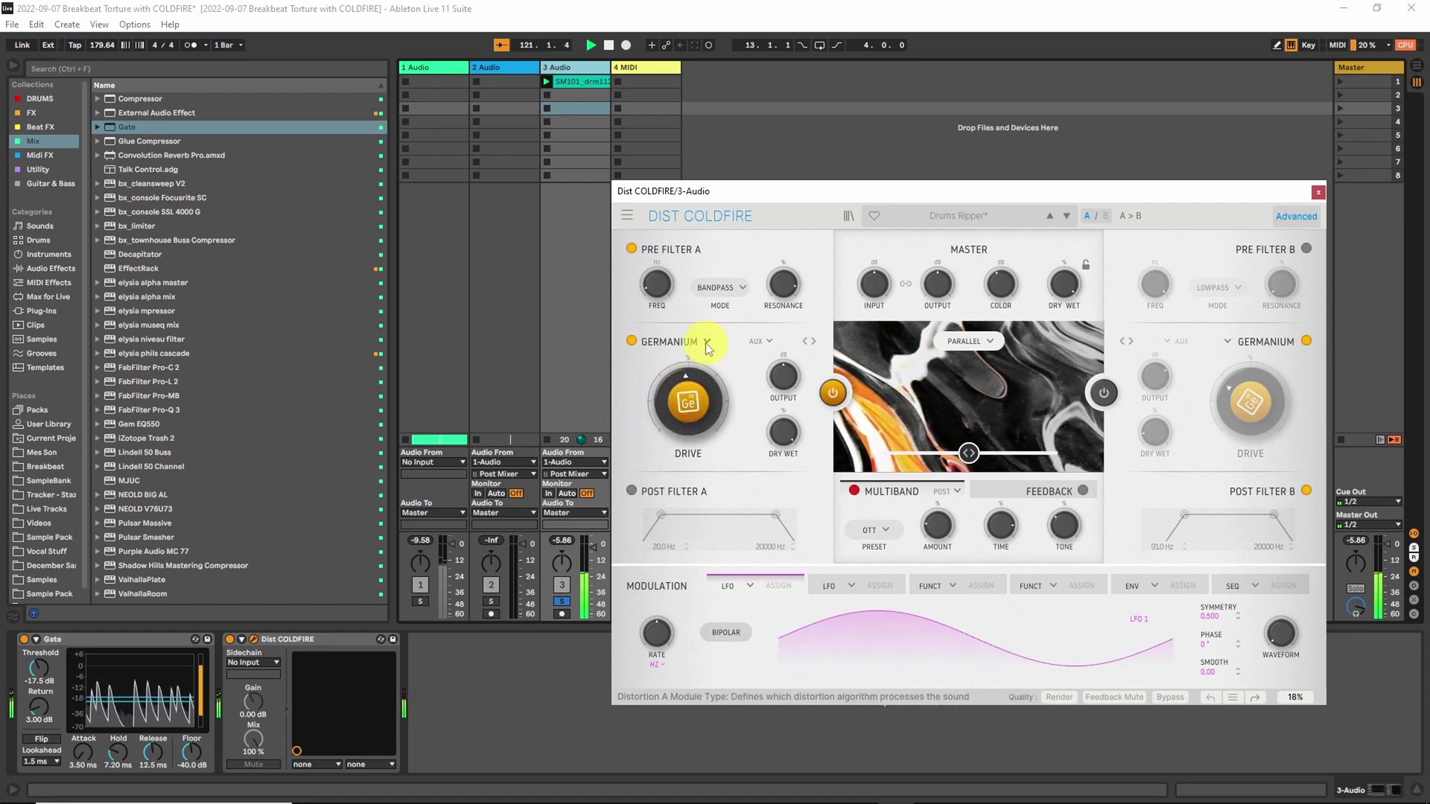
- Lower slot A's dry/wet balance to about 17%
mouse_move(783, 432)
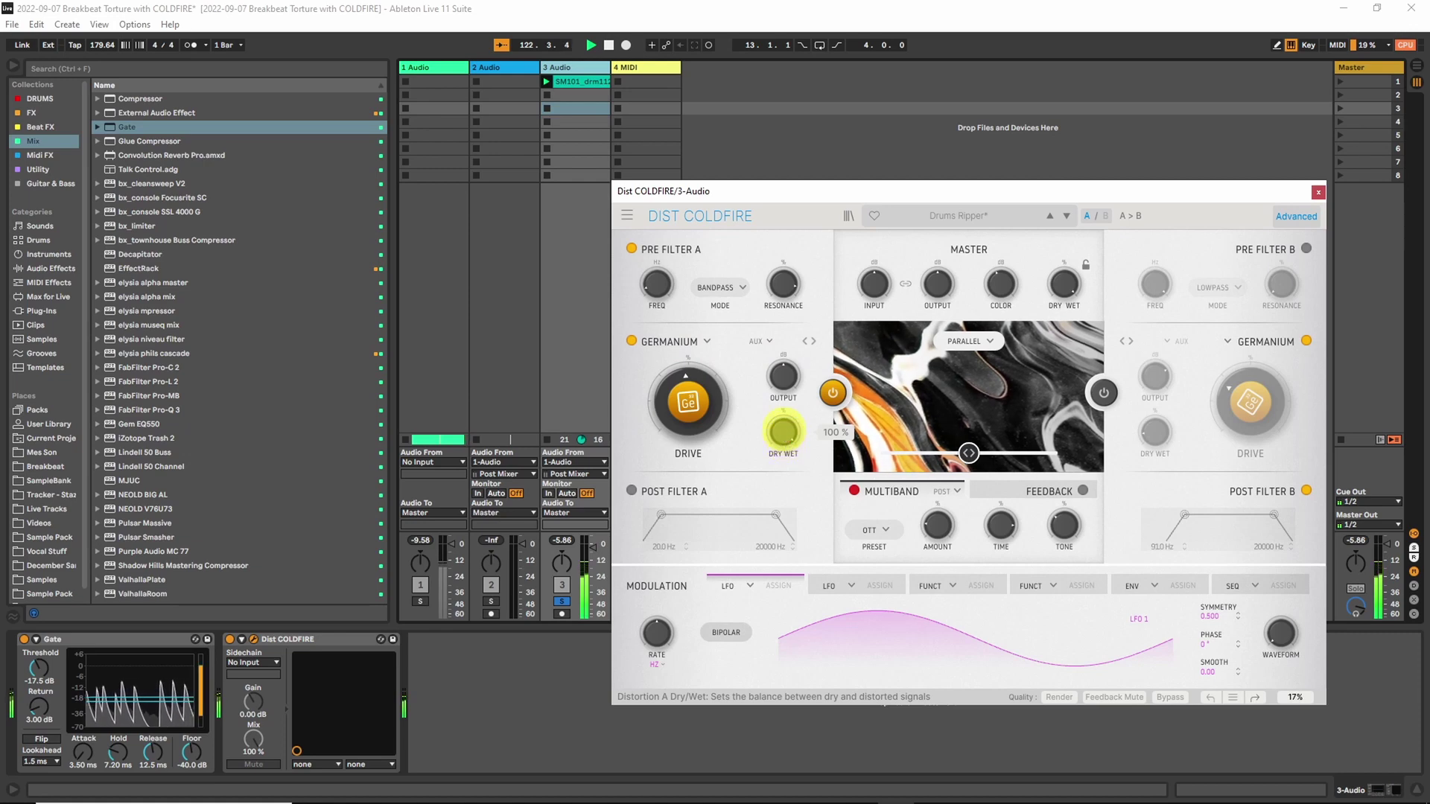
left_click_drag(782, 432, 766, 743)
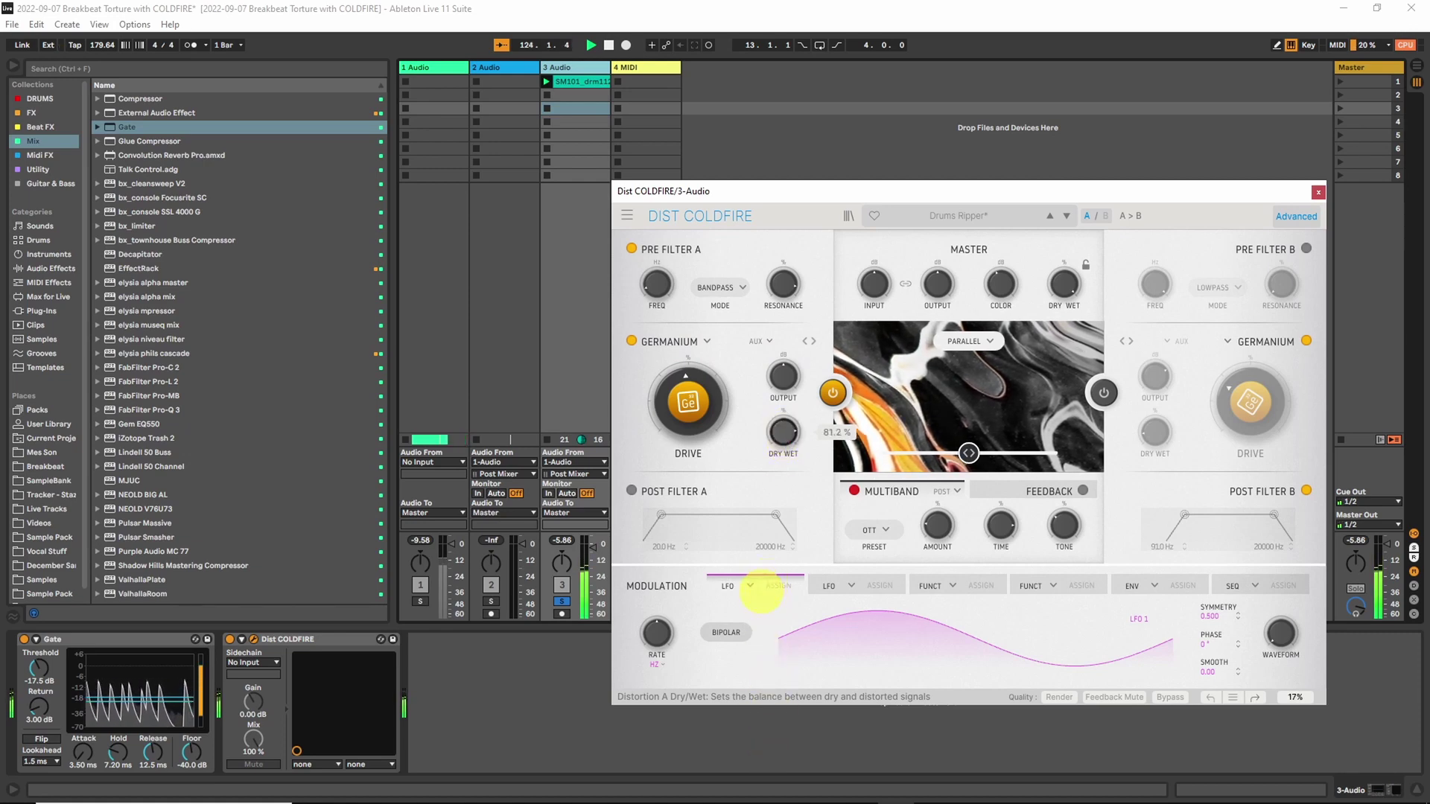
left_click_drag(761, 592, 756, 617)
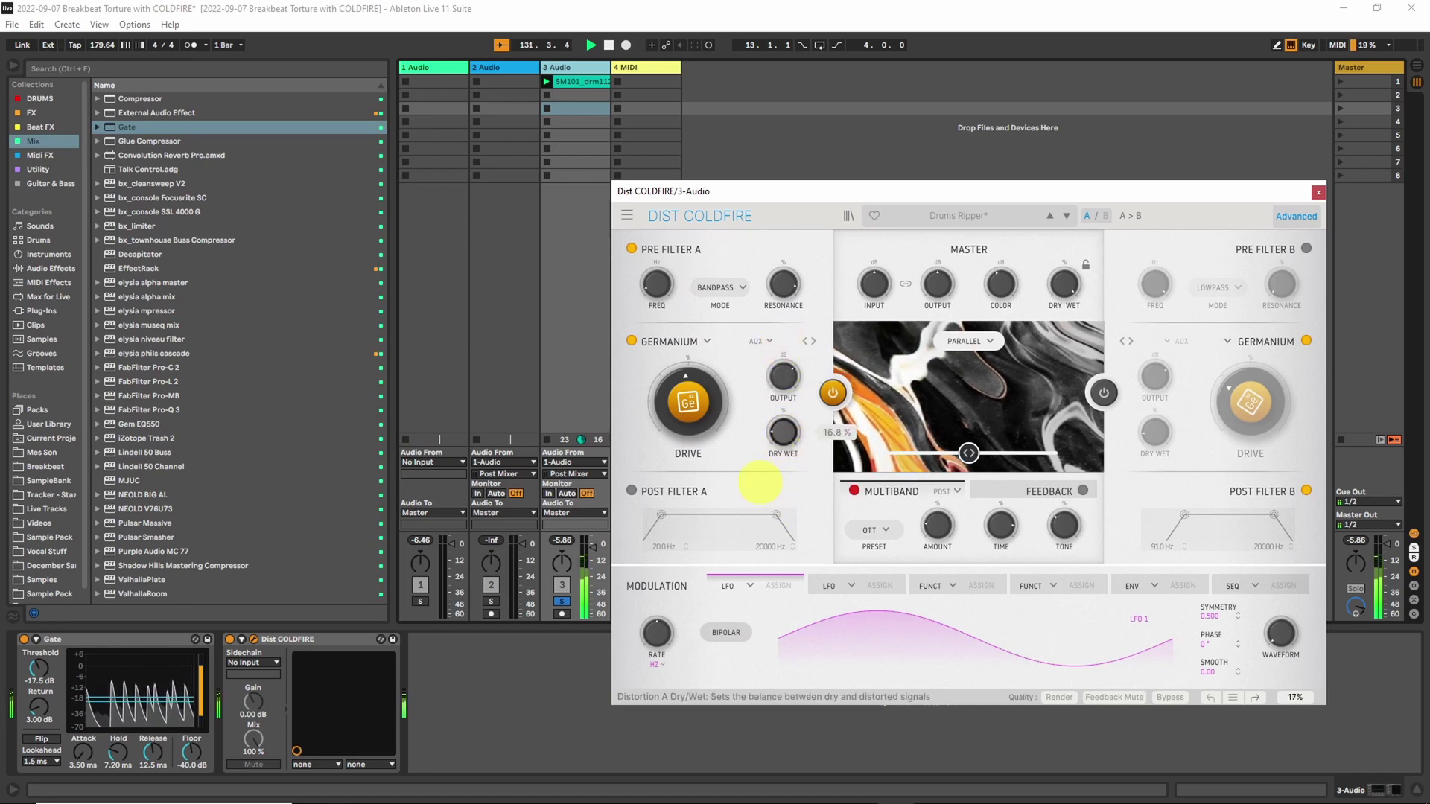
- Enable distortion slot B and its pre-filter, and set Pre Filter B to Bandpass
left_click(1306, 249)
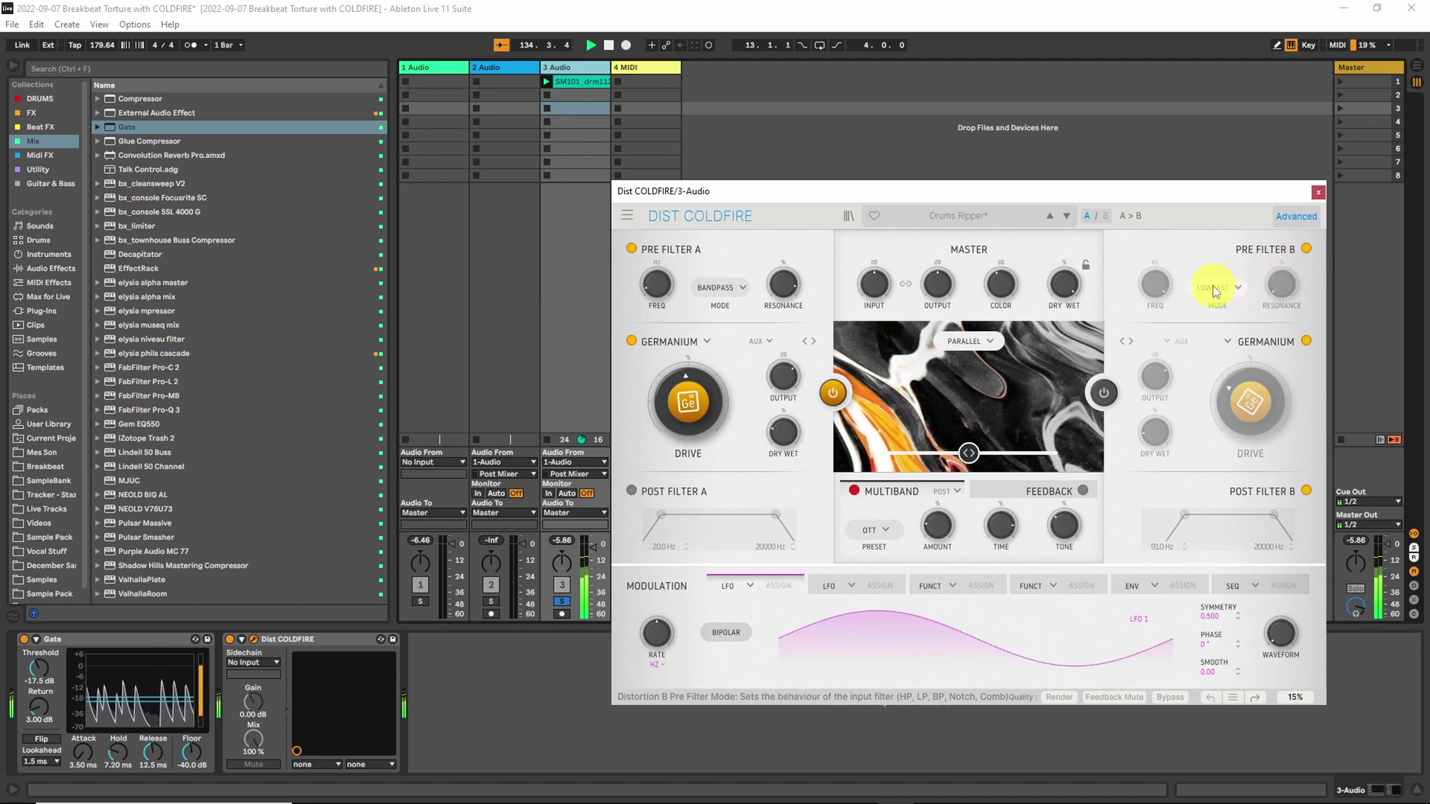
left_click(1104, 393)
left_click(1215, 287)
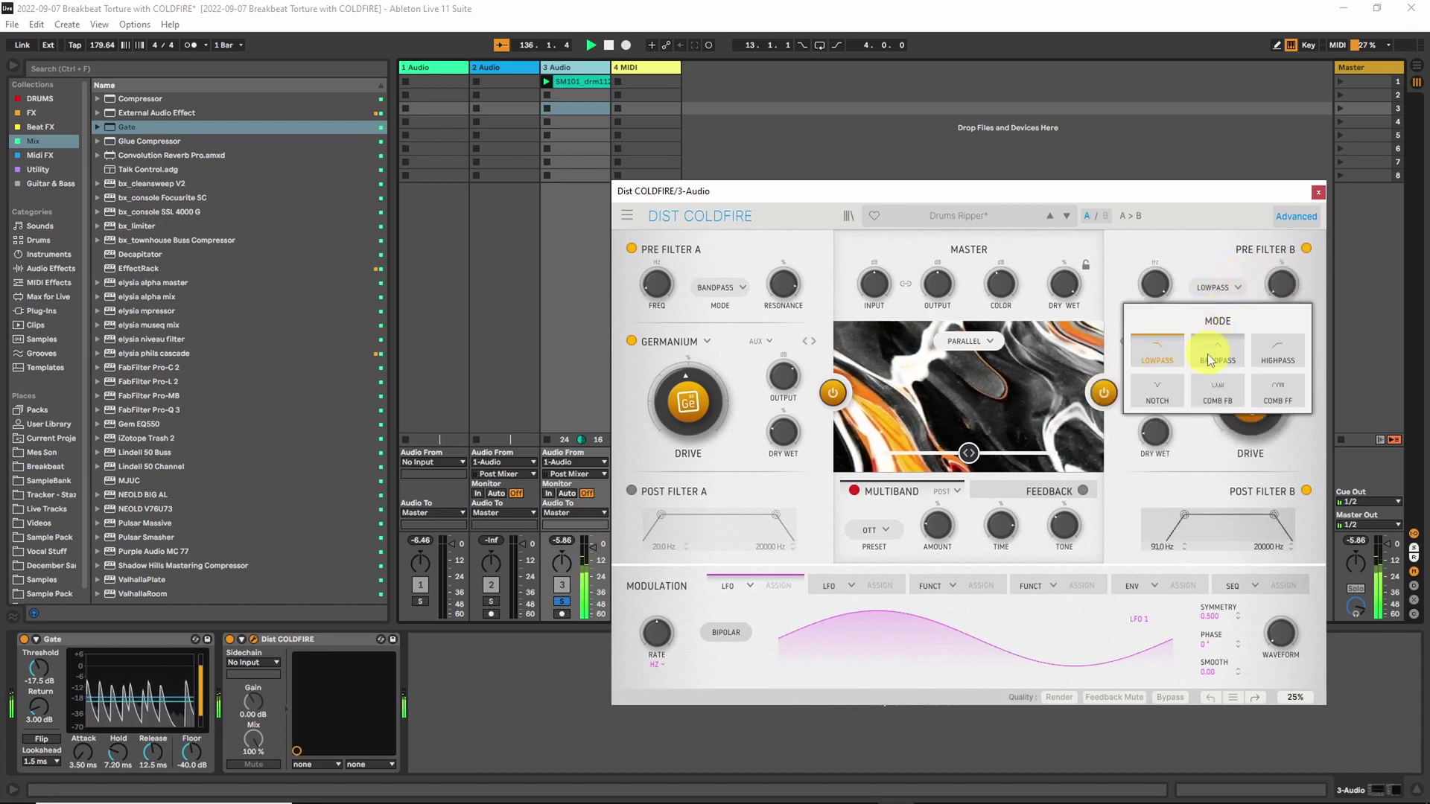
left_click(1216, 357)
- Set Pre Filter B's cutoff frequency to about 170 Hz and raise its resonance to about 94%
left_click_drag(1153, 360, 1154, 376)
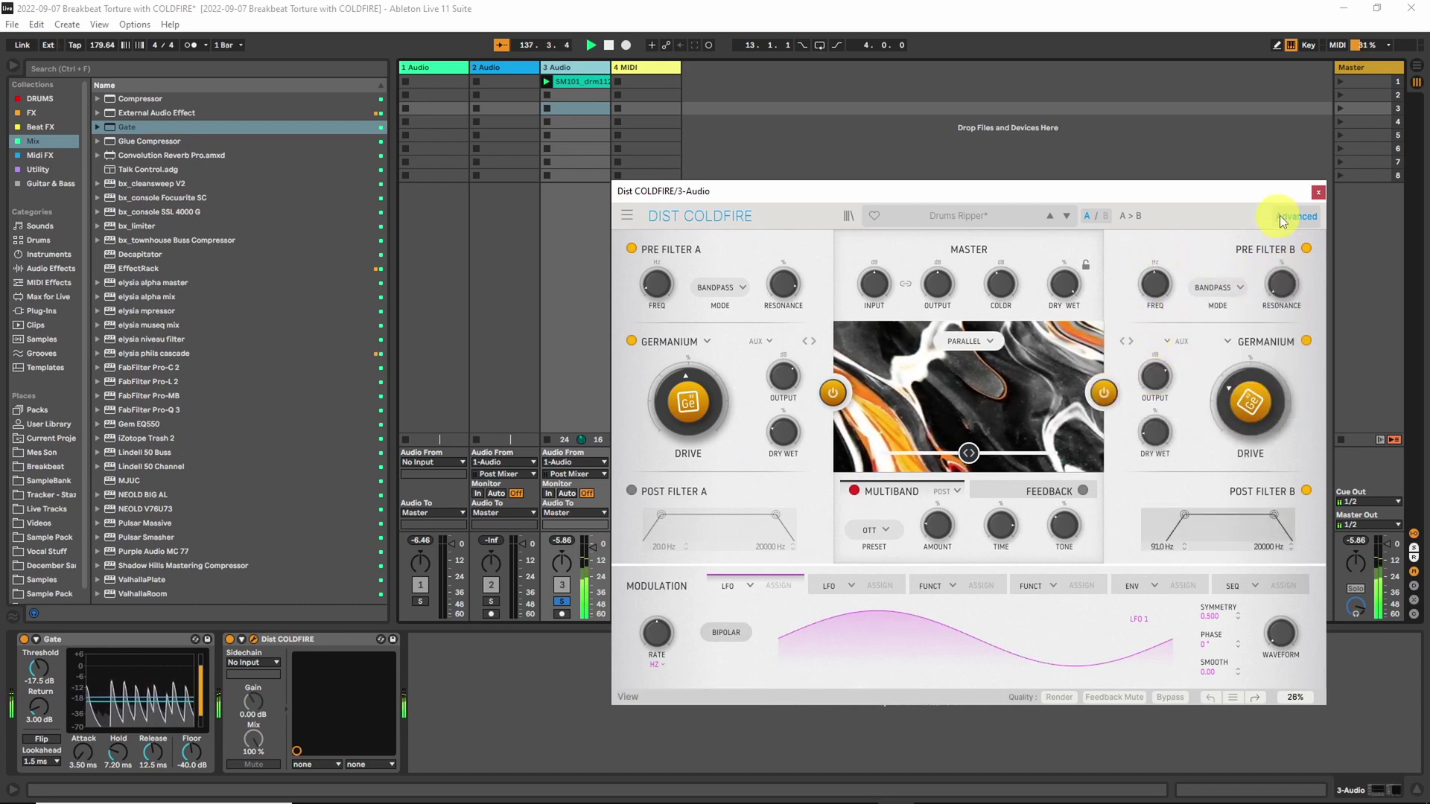
left_click_drag(1281, 284, 1273, 140)
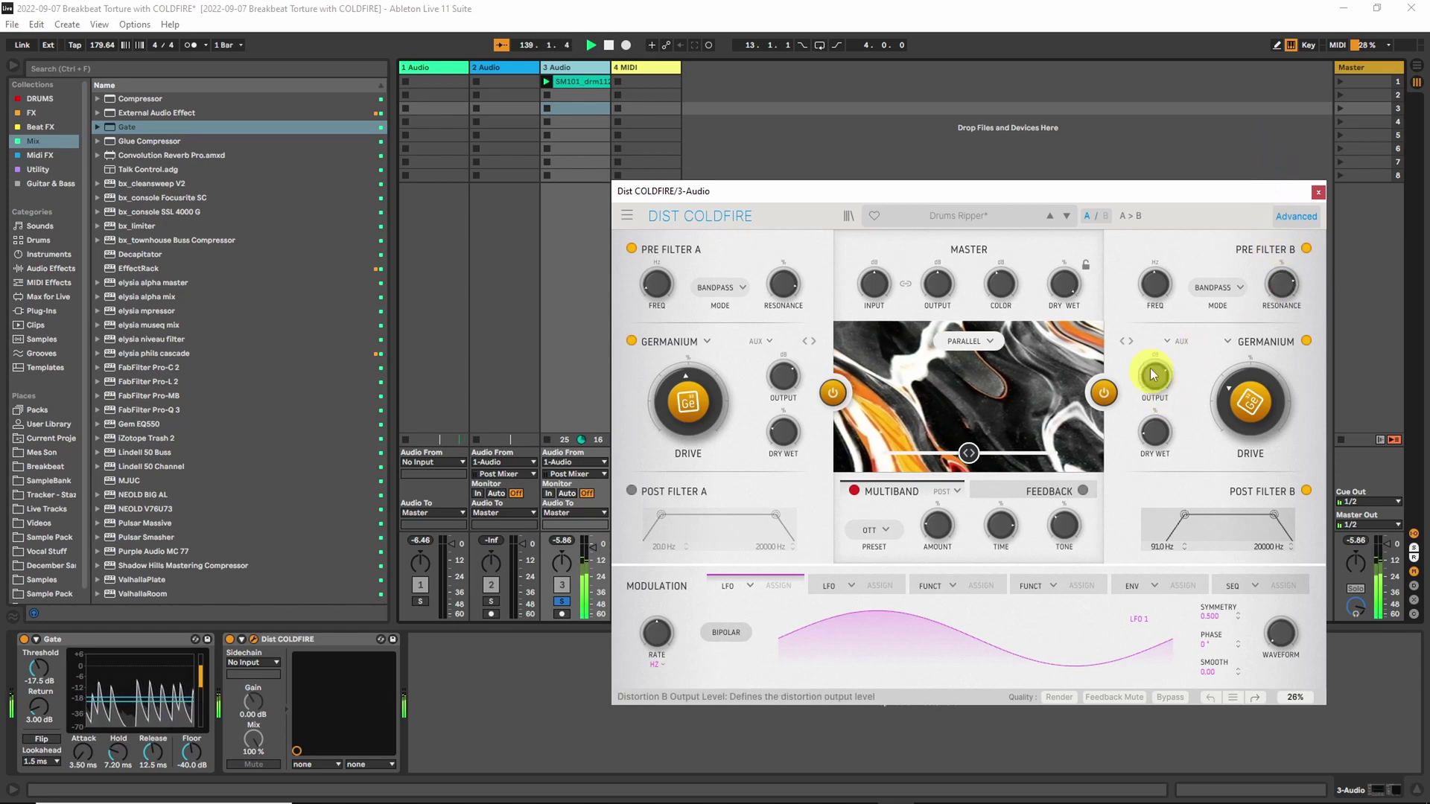
mouse_move(1154, 284)
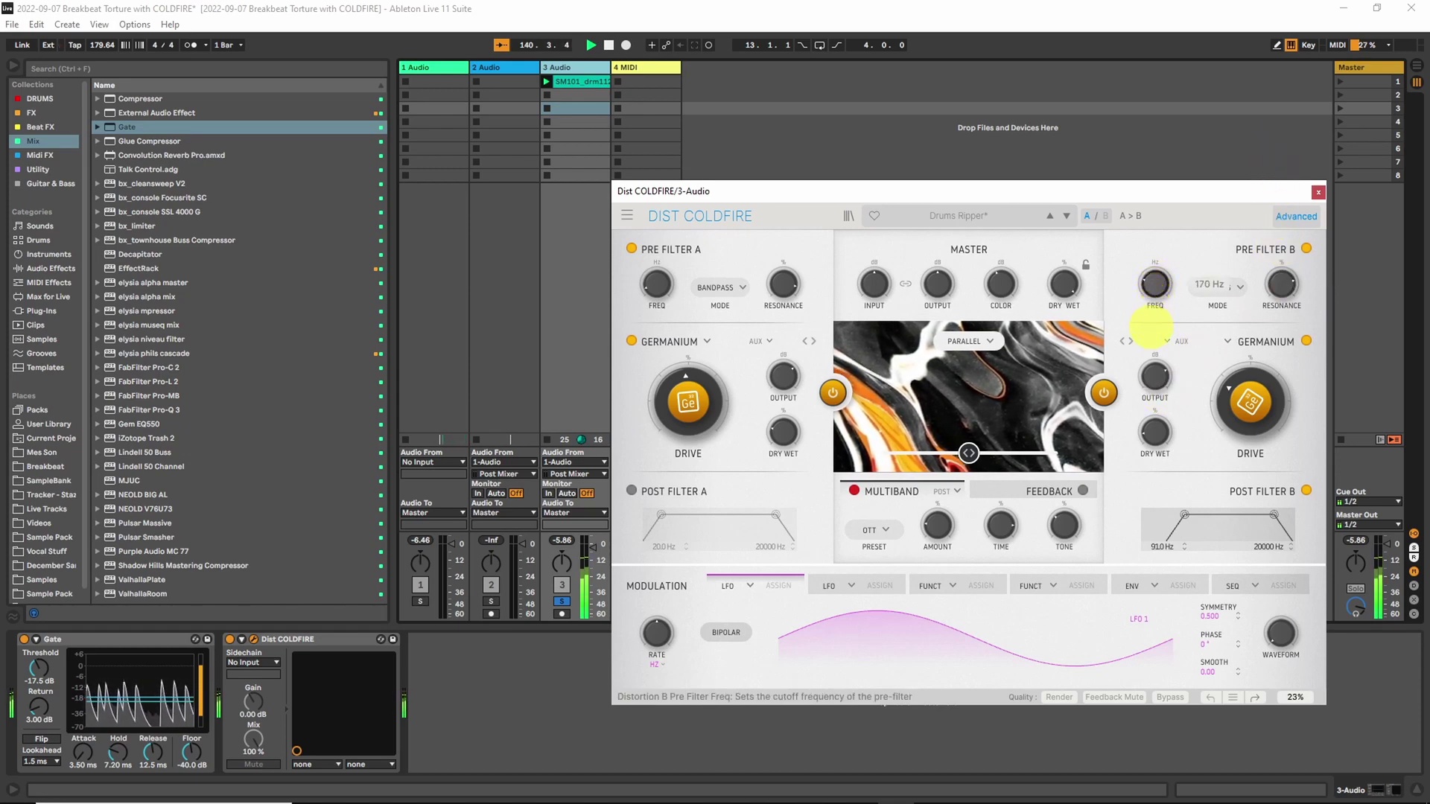
left_click_drag(1151, 317, 1151, 320)
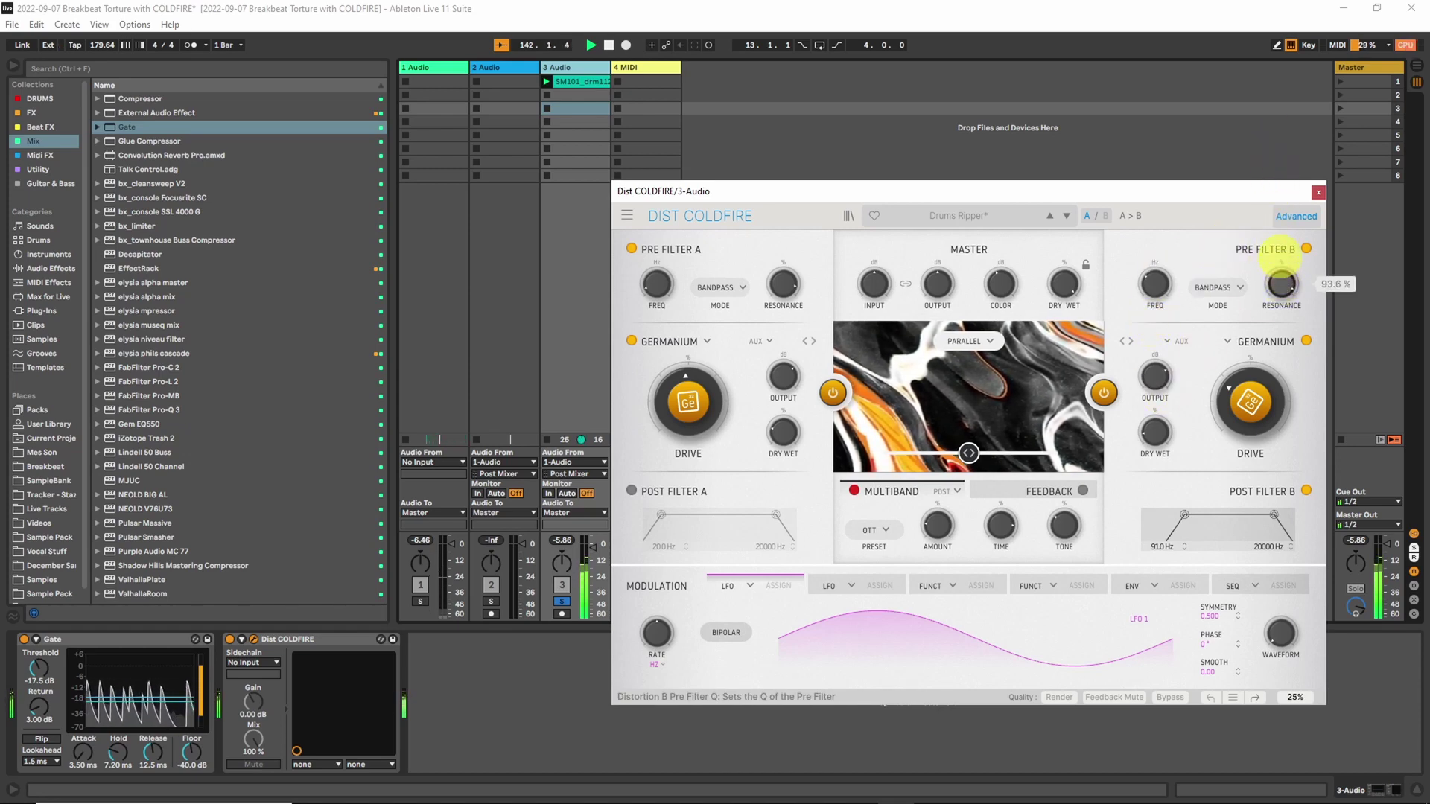
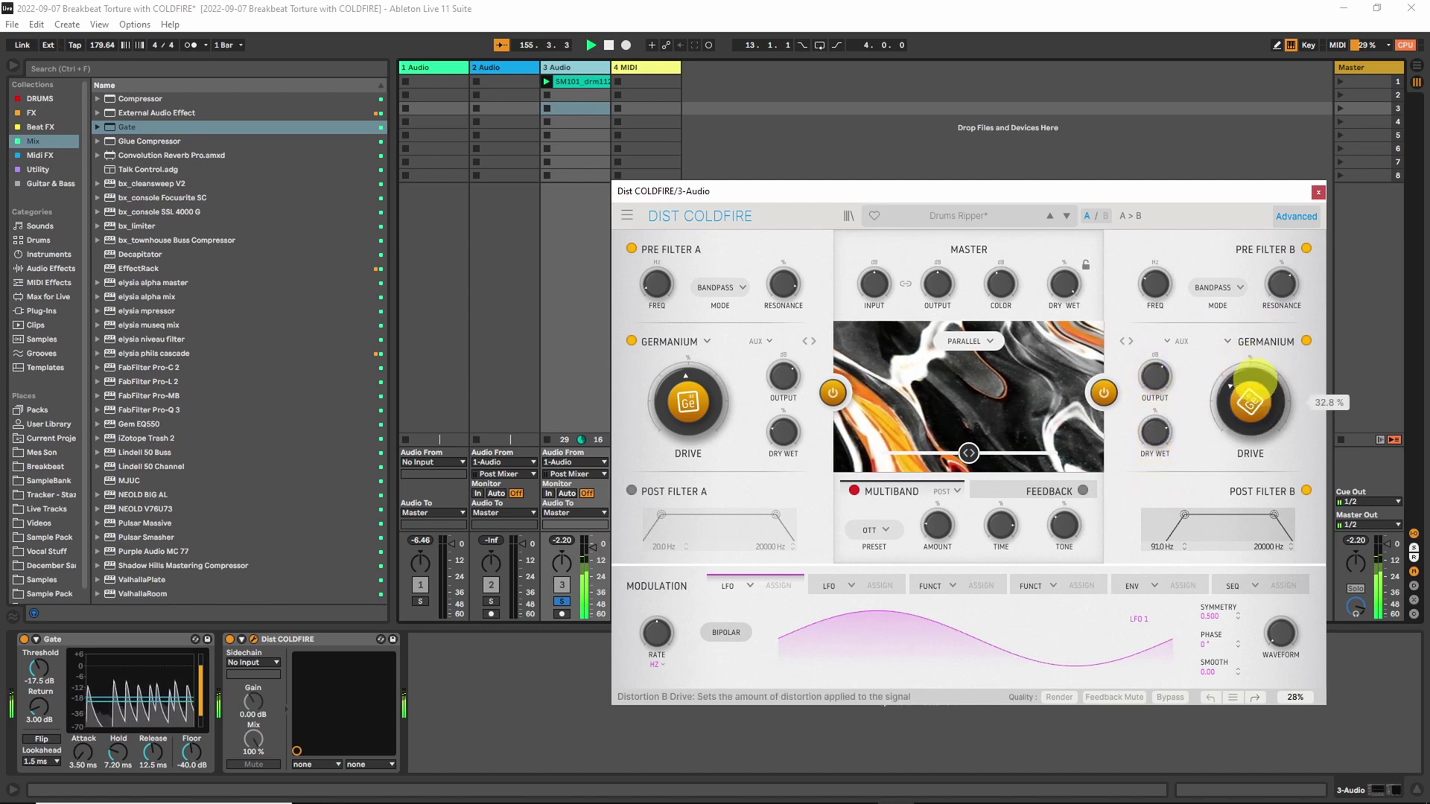
- Raise distortion slot B's Germanium drive and set its Germanium mode to Mic
left_click_drag(1251, 396, 1251, 310)
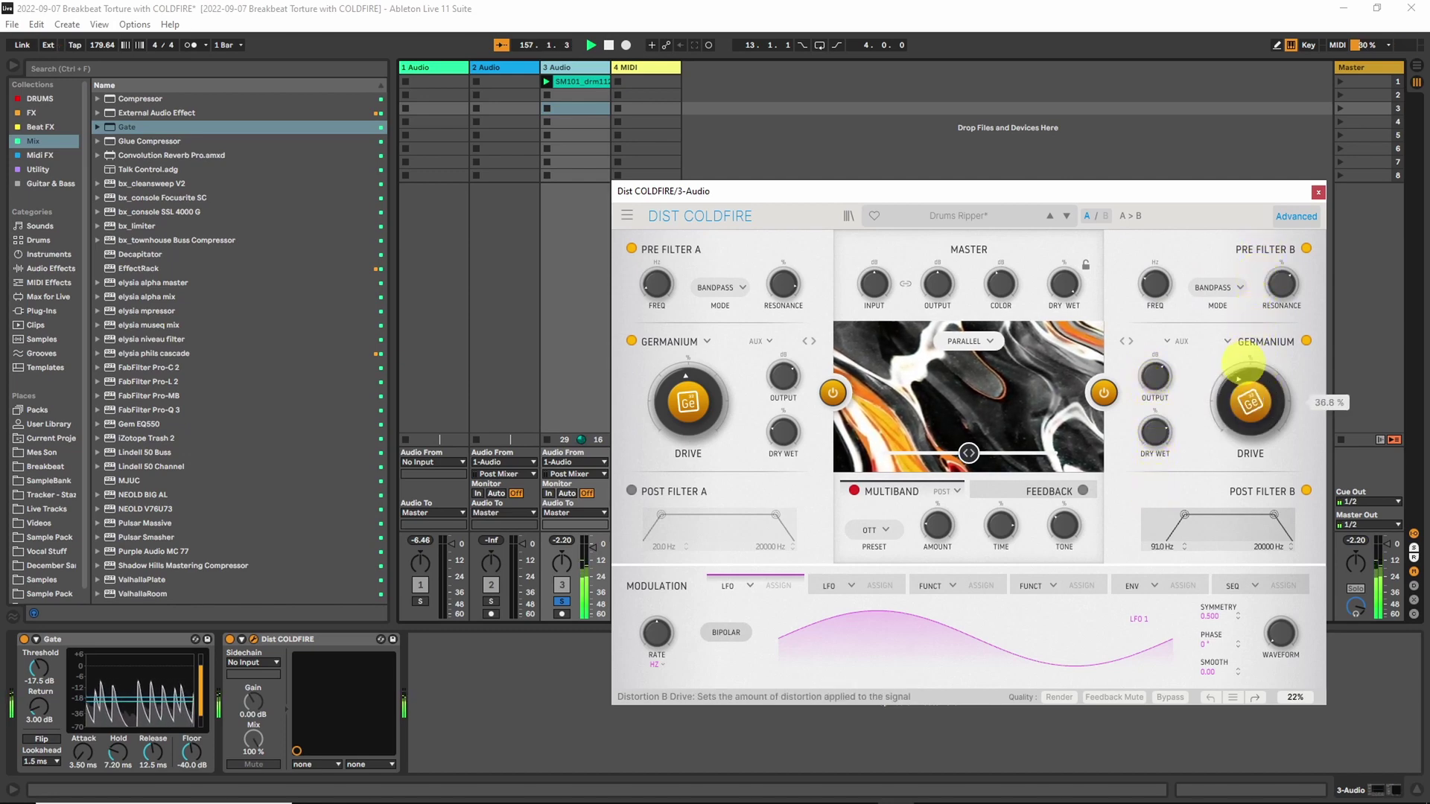
left_click(1268, 340)
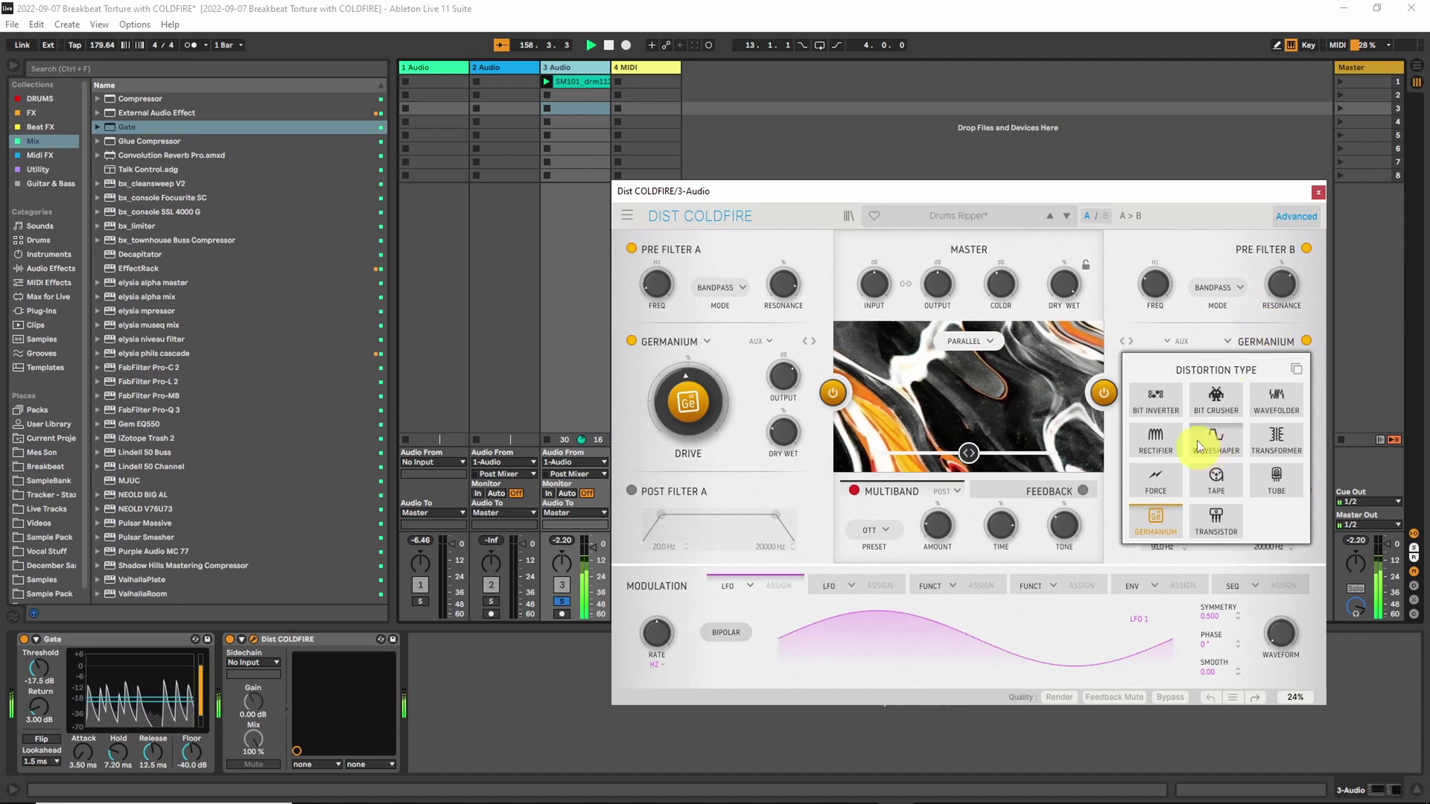
left_click(1187, 339)
left_click(1167, 338)
left_click(1186, 398)
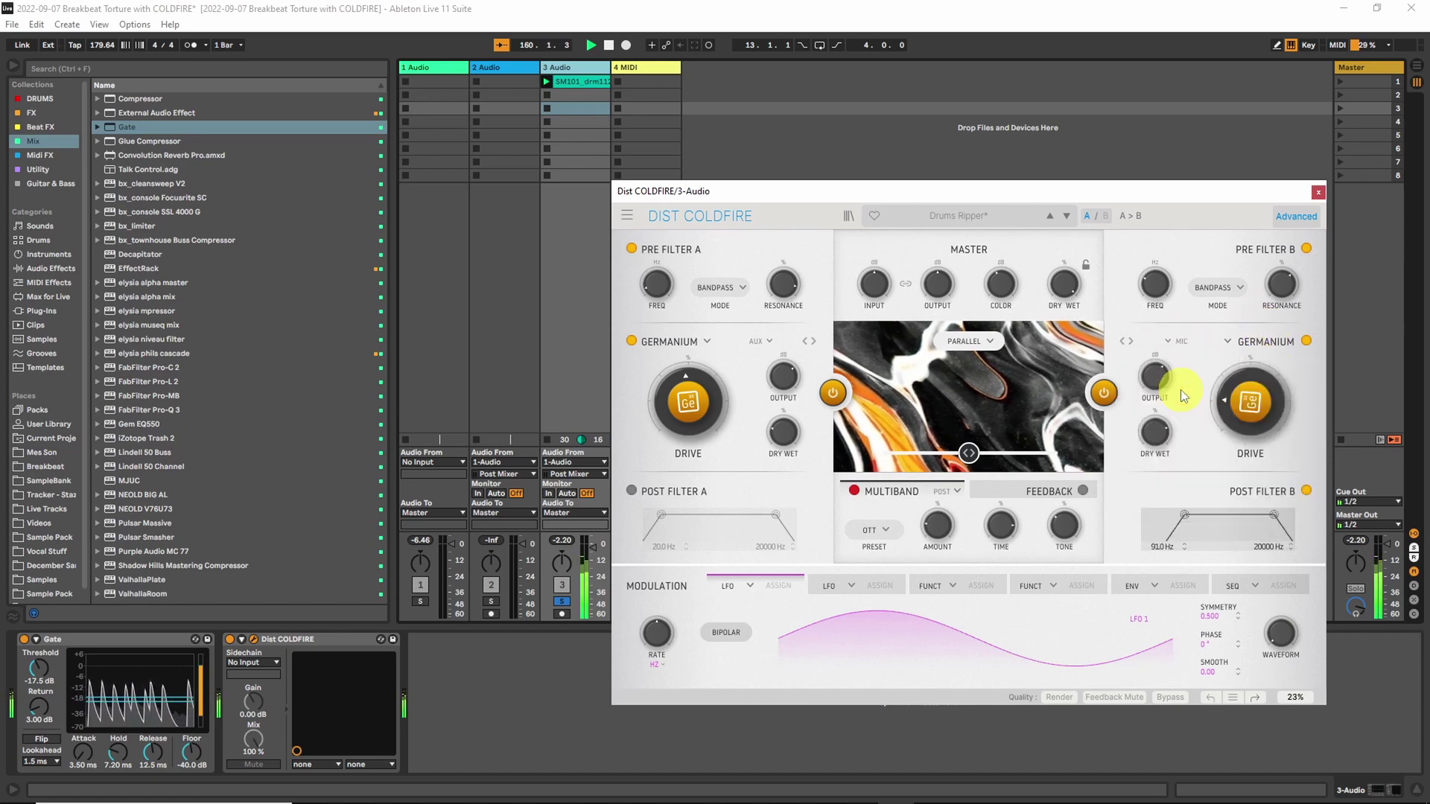
mouse_move(1261, 408)
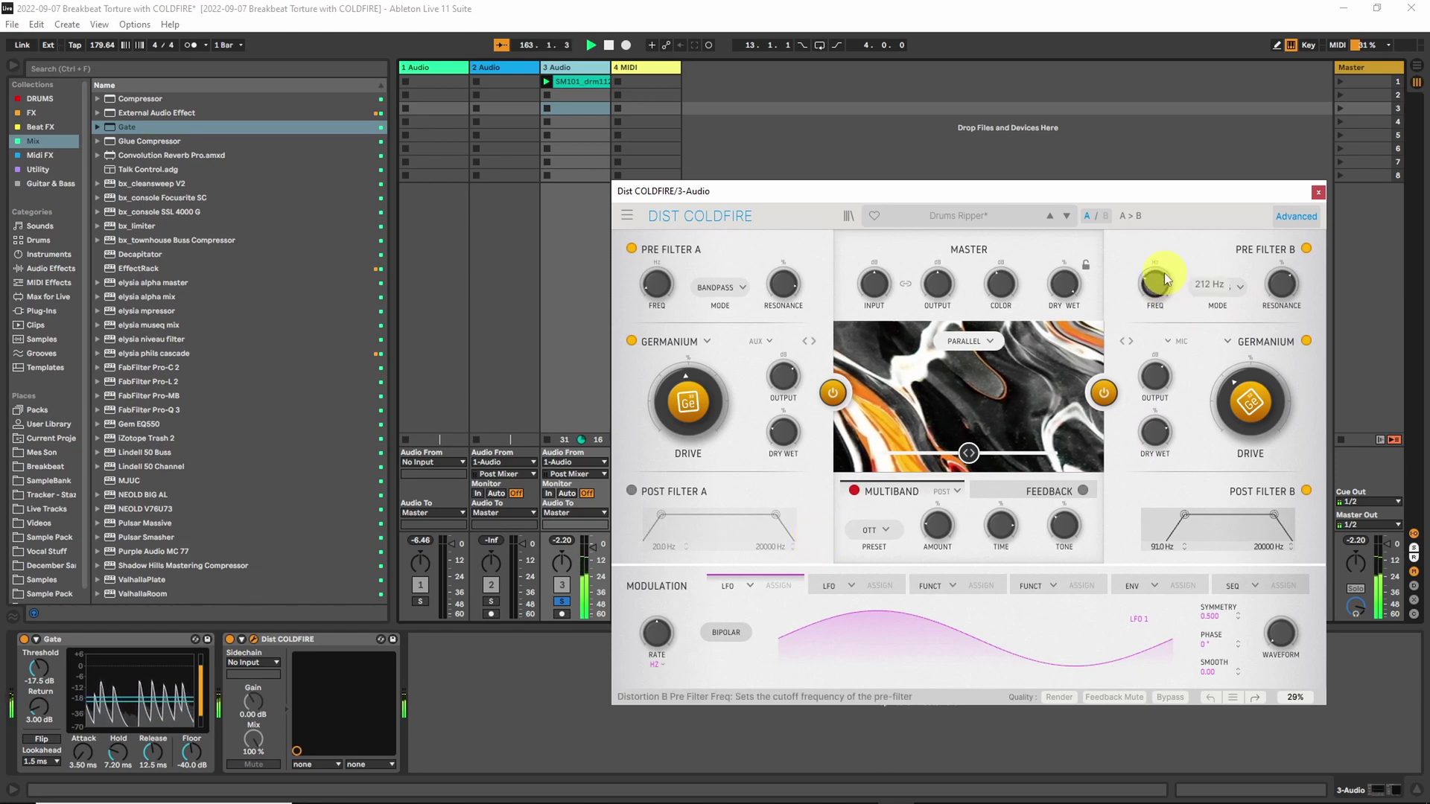
- Lower slot B's output level and modulate it upward with an envelope follower in modulator 1, adjusting the follower's sensitivity and fall
left_click_drag(1157, 393, 1149, 667)
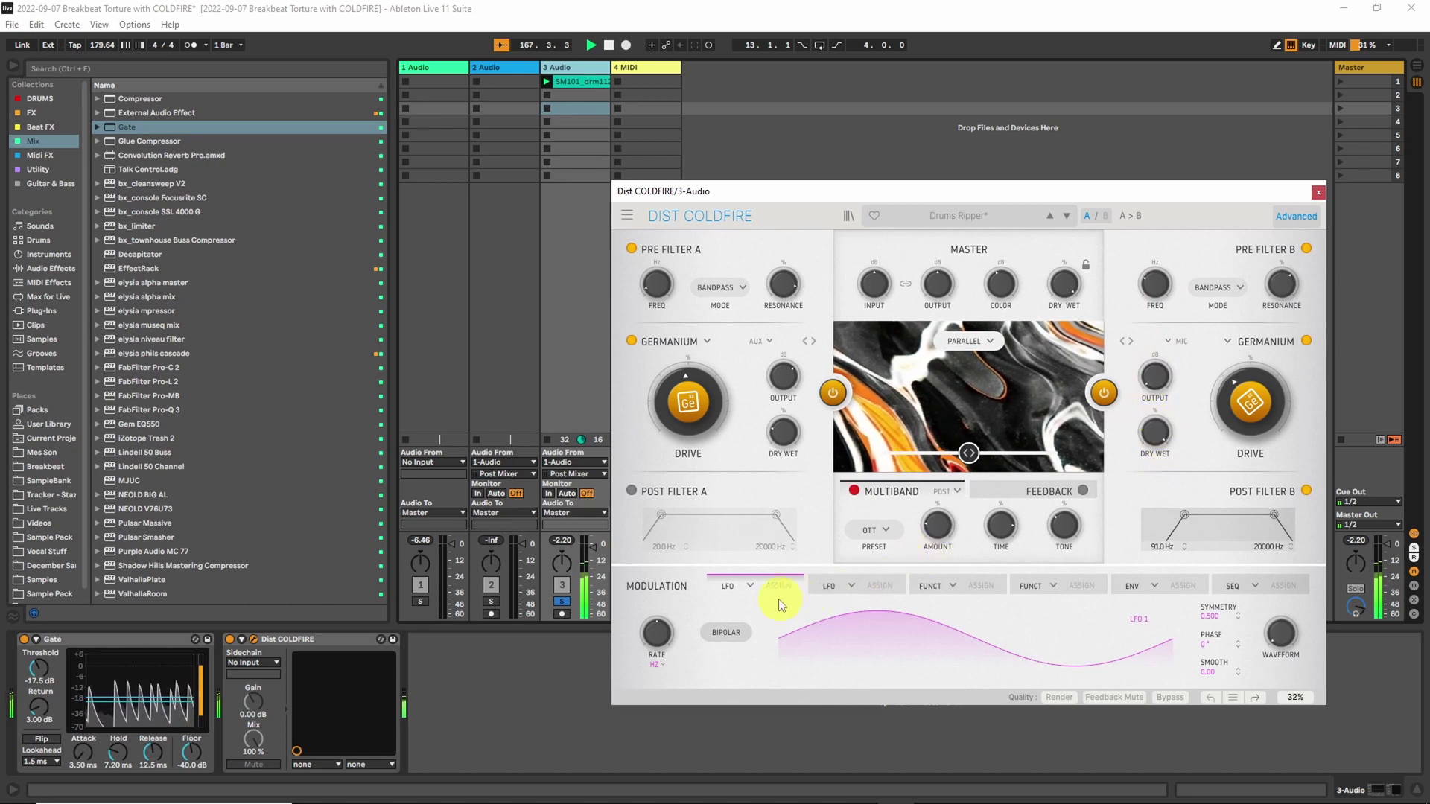
left_click(749, 585)
left_click(774, 647)
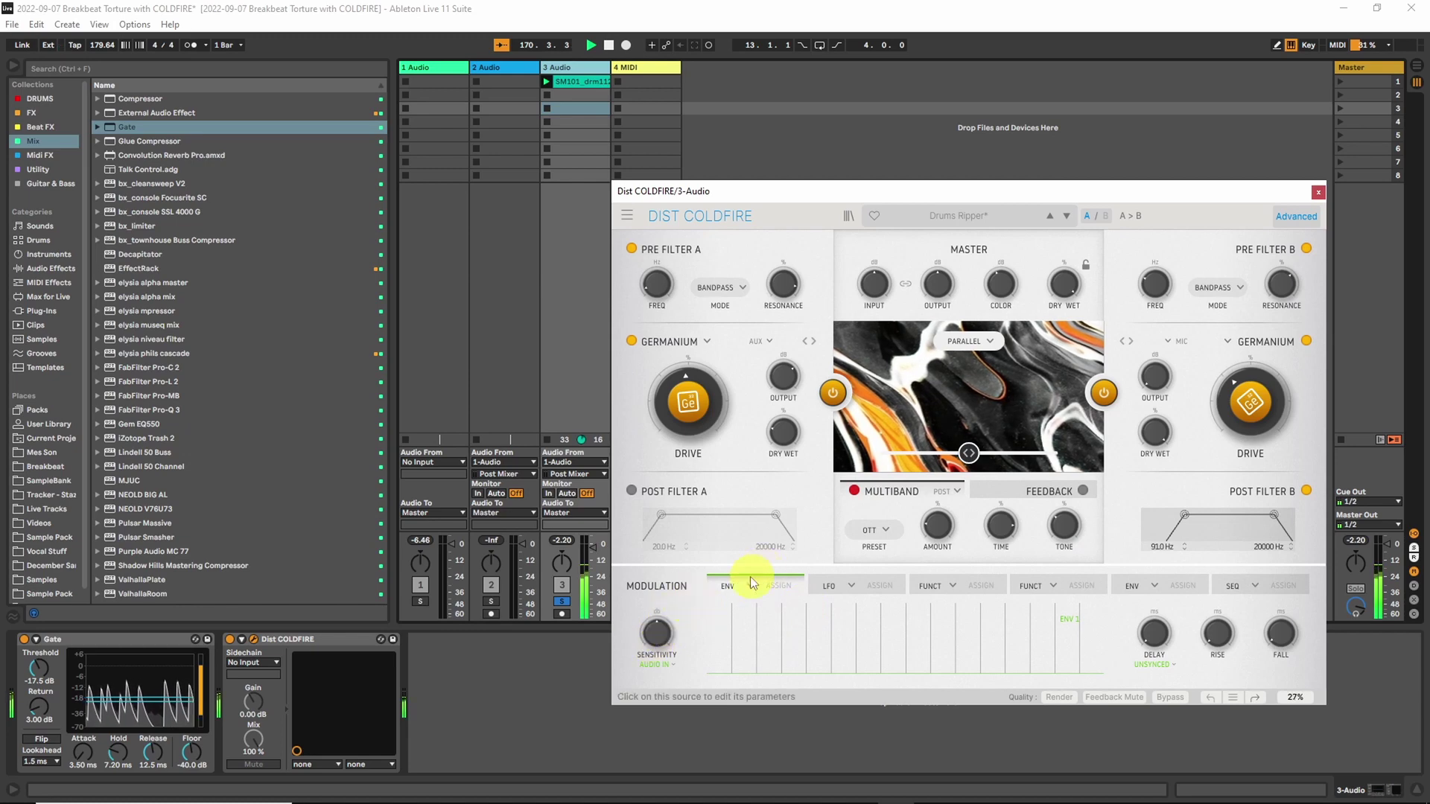
left_click(779, 585)
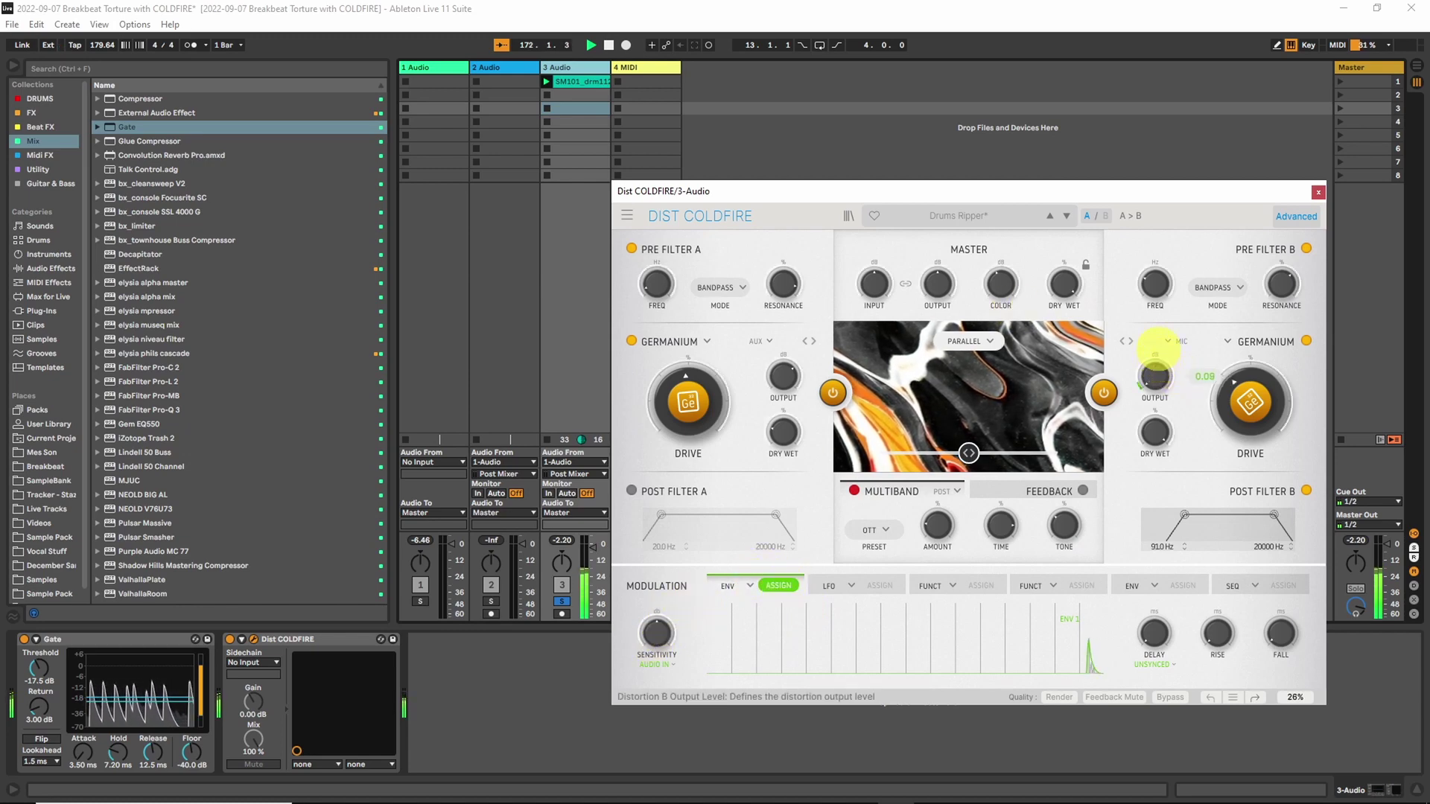
left_click_drag(1156, 349, 1168, 234)
left_click_drag(634, 645, 663, 619)
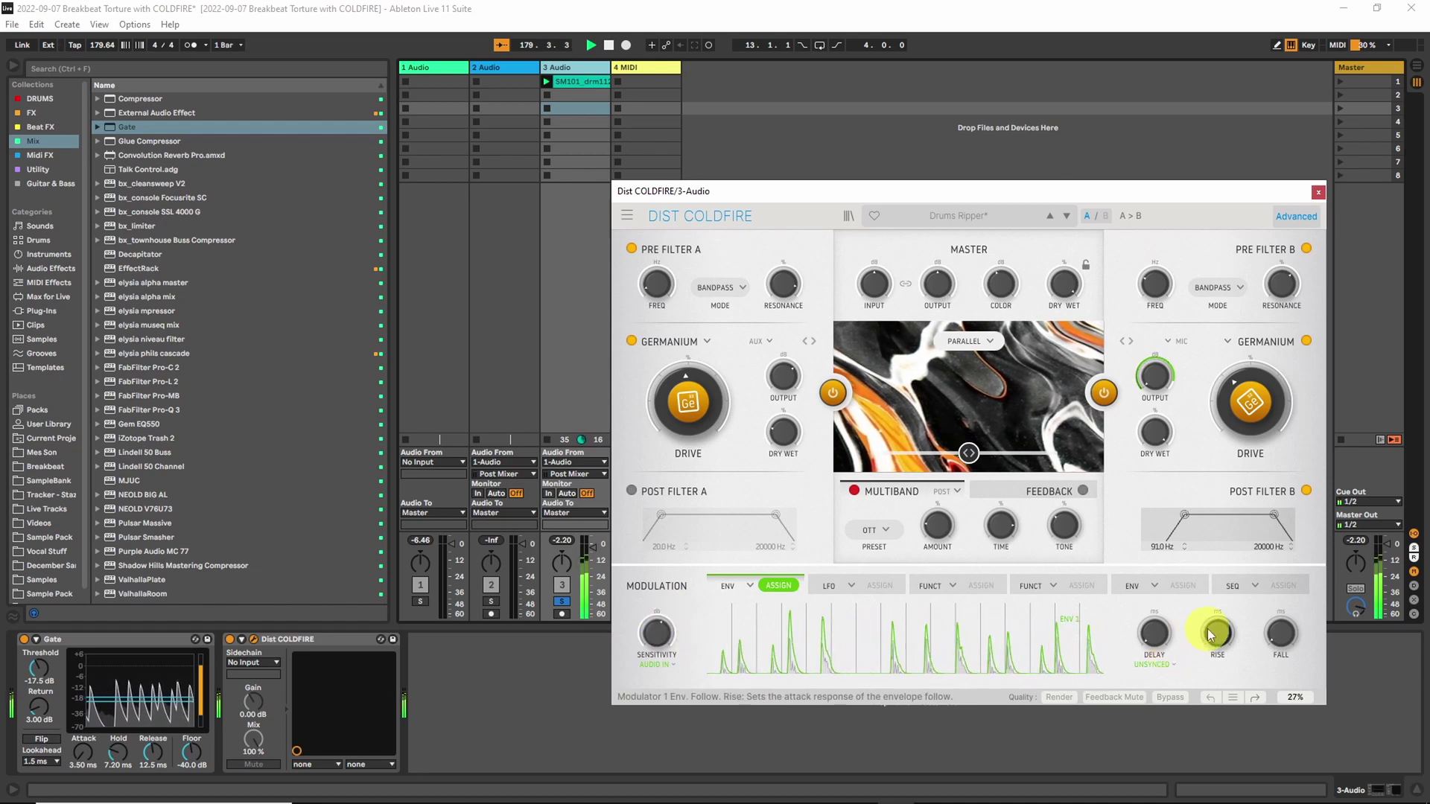
left_click_drag(1279, 635, 1271, 607)
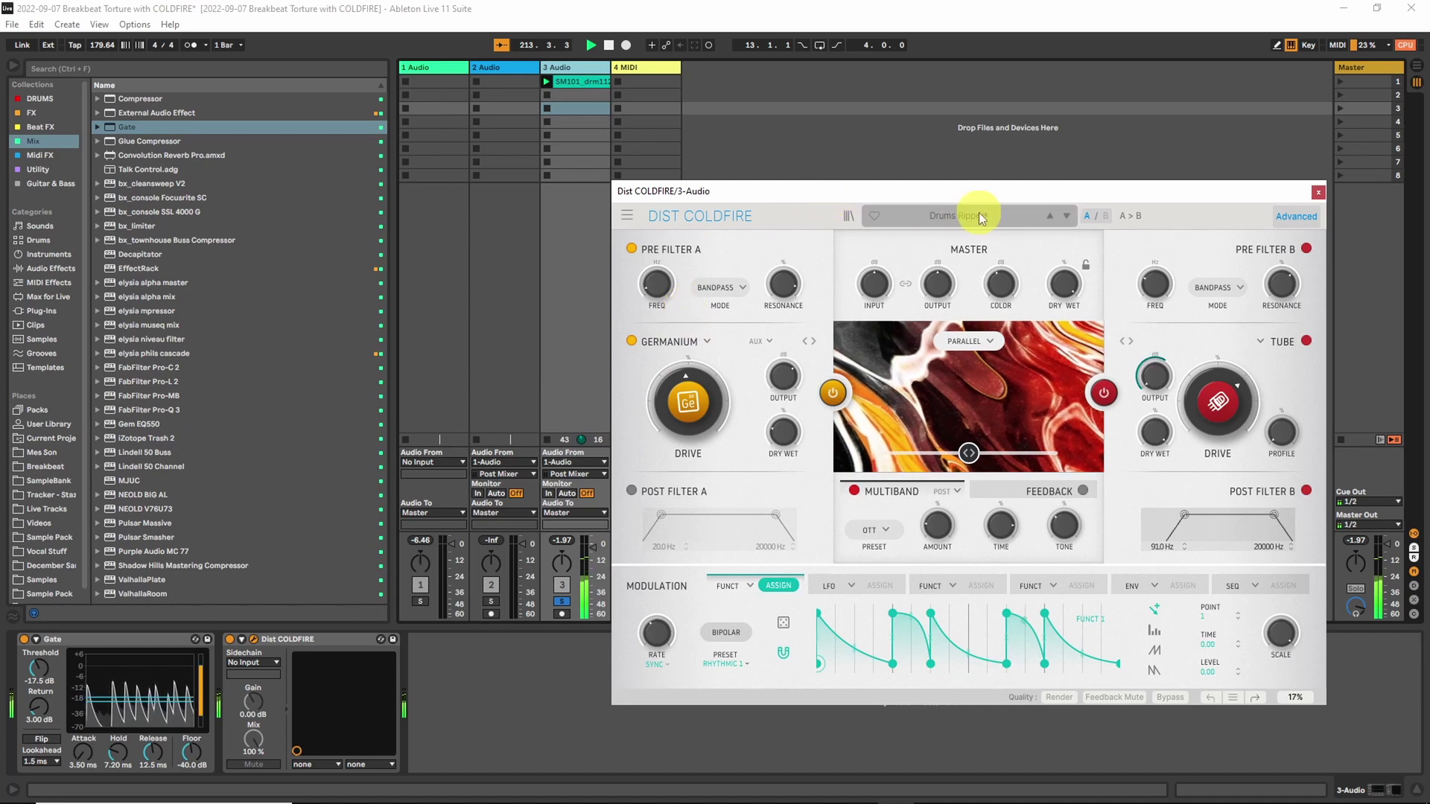
- Load the Default preset and set slot A's distortion type to Tube
left_click(980, 217)
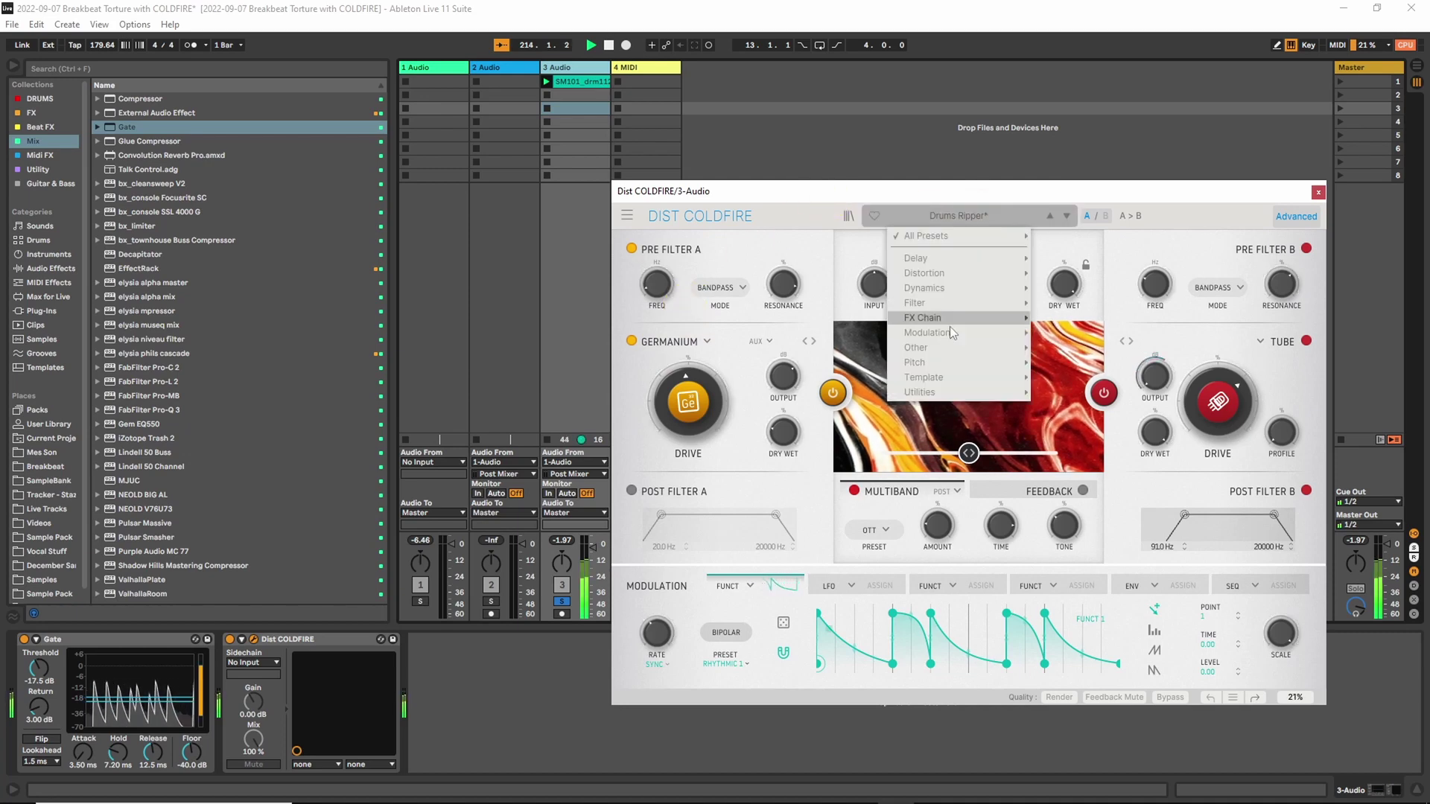
left_click(1071, 377)
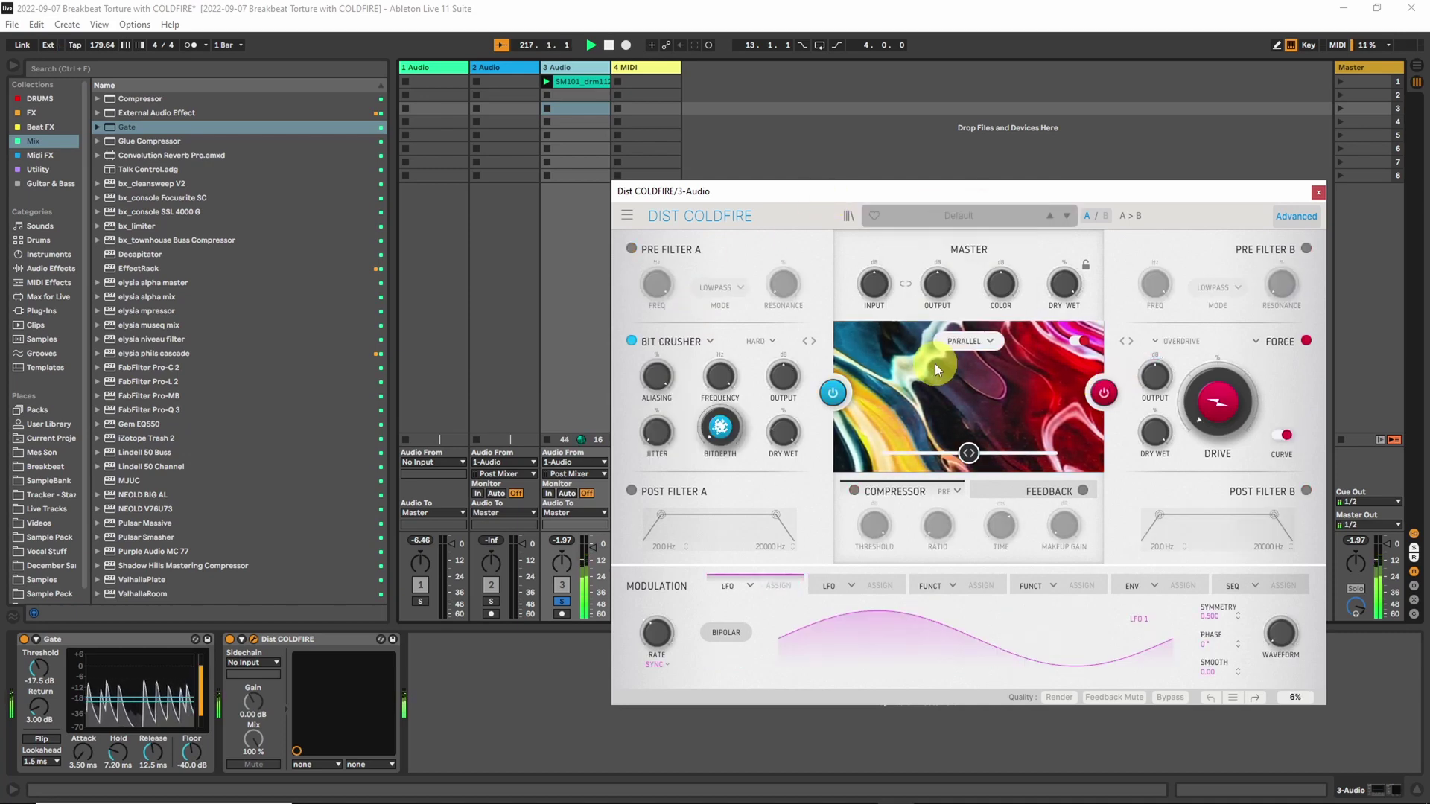
left_click(699, 342)
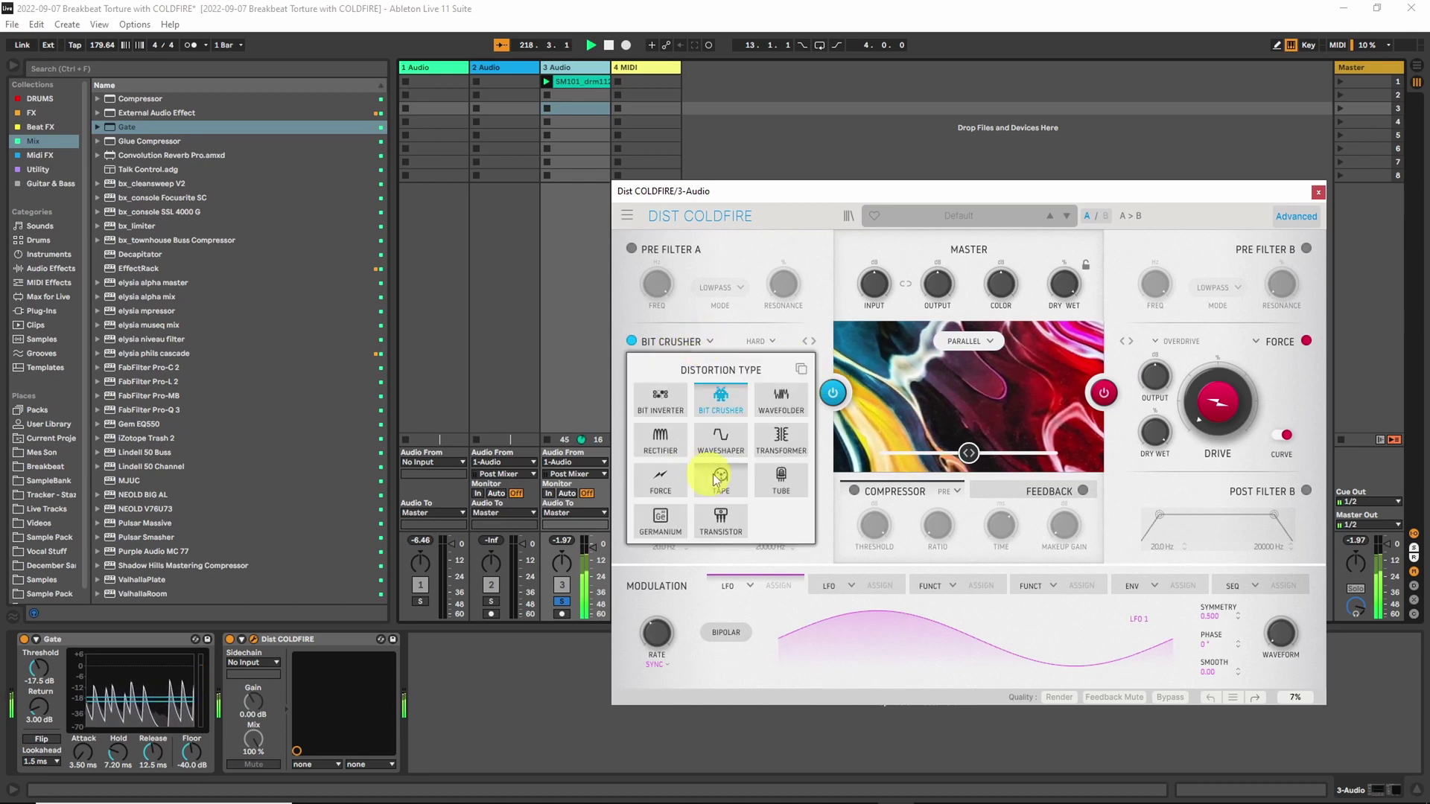
left_click(778, 486)
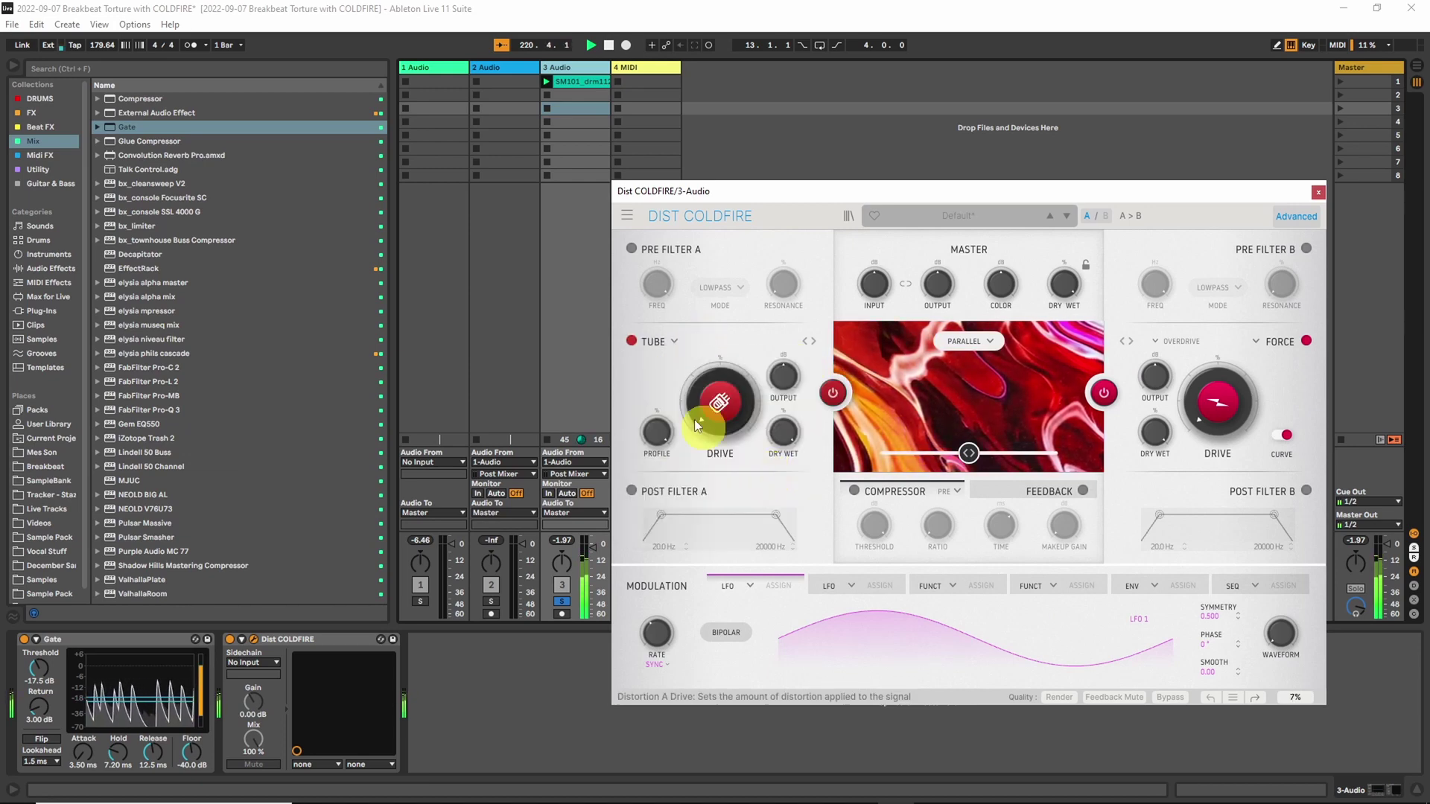
- Disable slot B with the routing set to Serial, and raise slot A's Tube drive to about halfway
left_click(1105, 402)
left_click(964, 343)
left_click(901, 403)
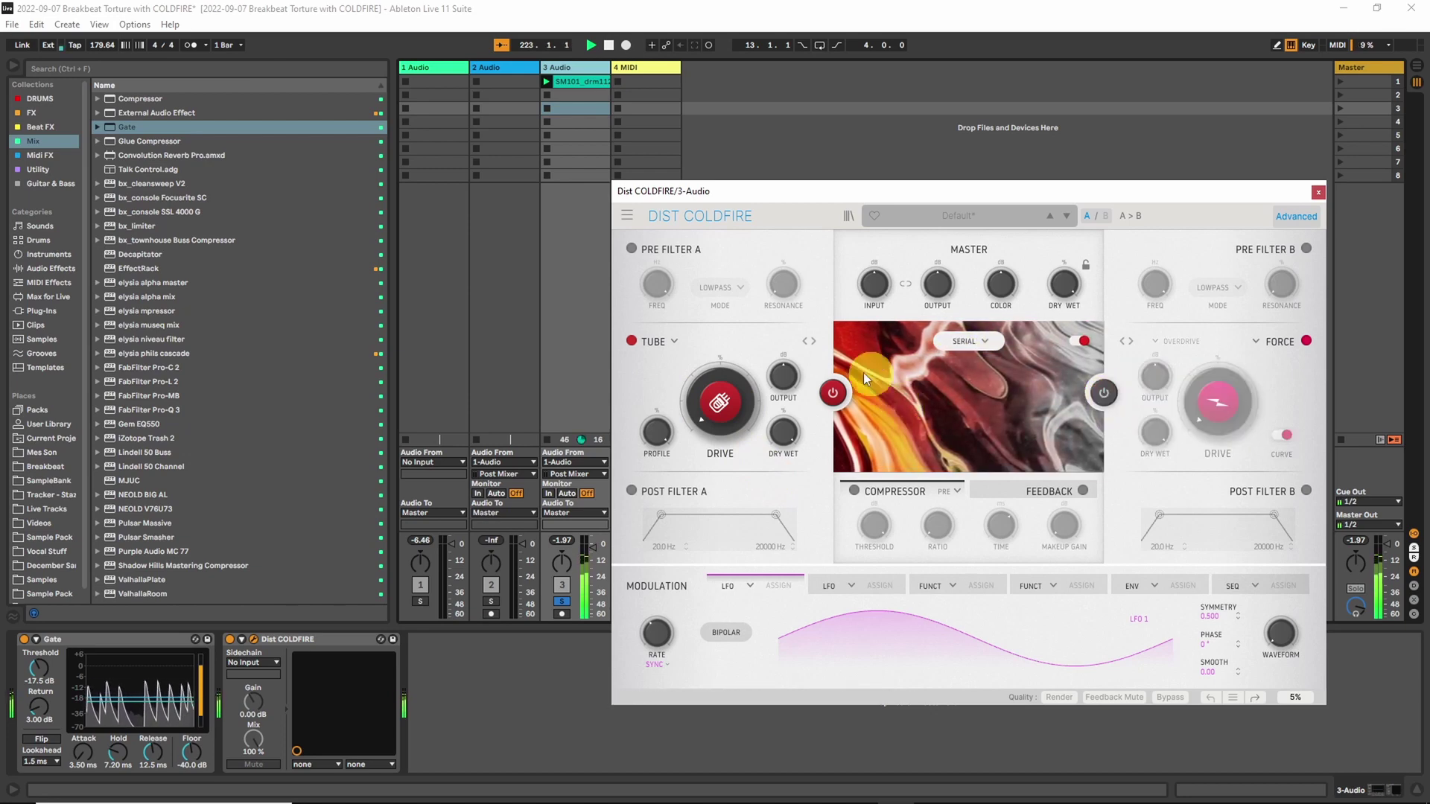
left_click_drag(711, 406, 722, 315)
- Enable the Feedback module, adjust its level, and set its Time mode to Pitch
left_click(1024, 495)
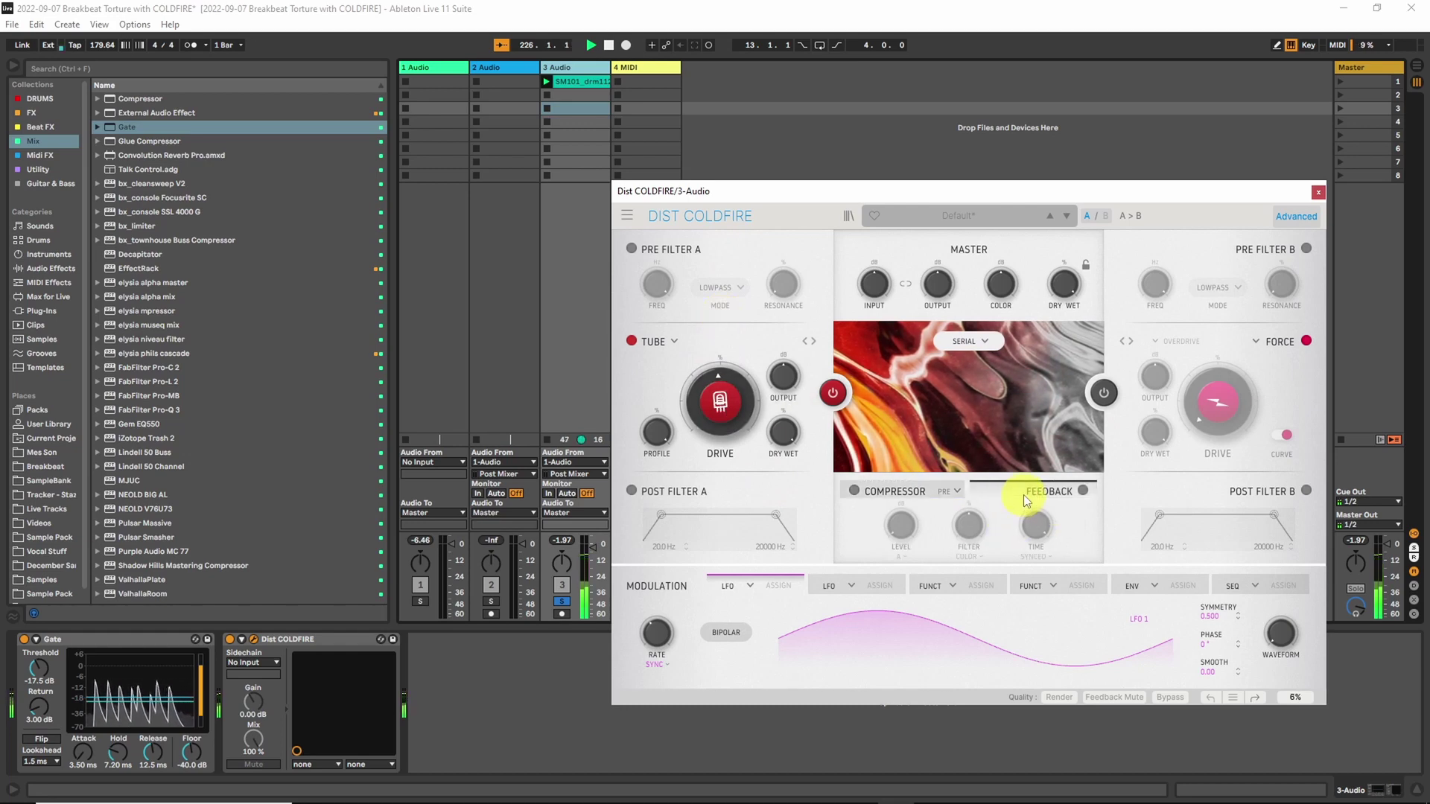
left_click(1084, 491)
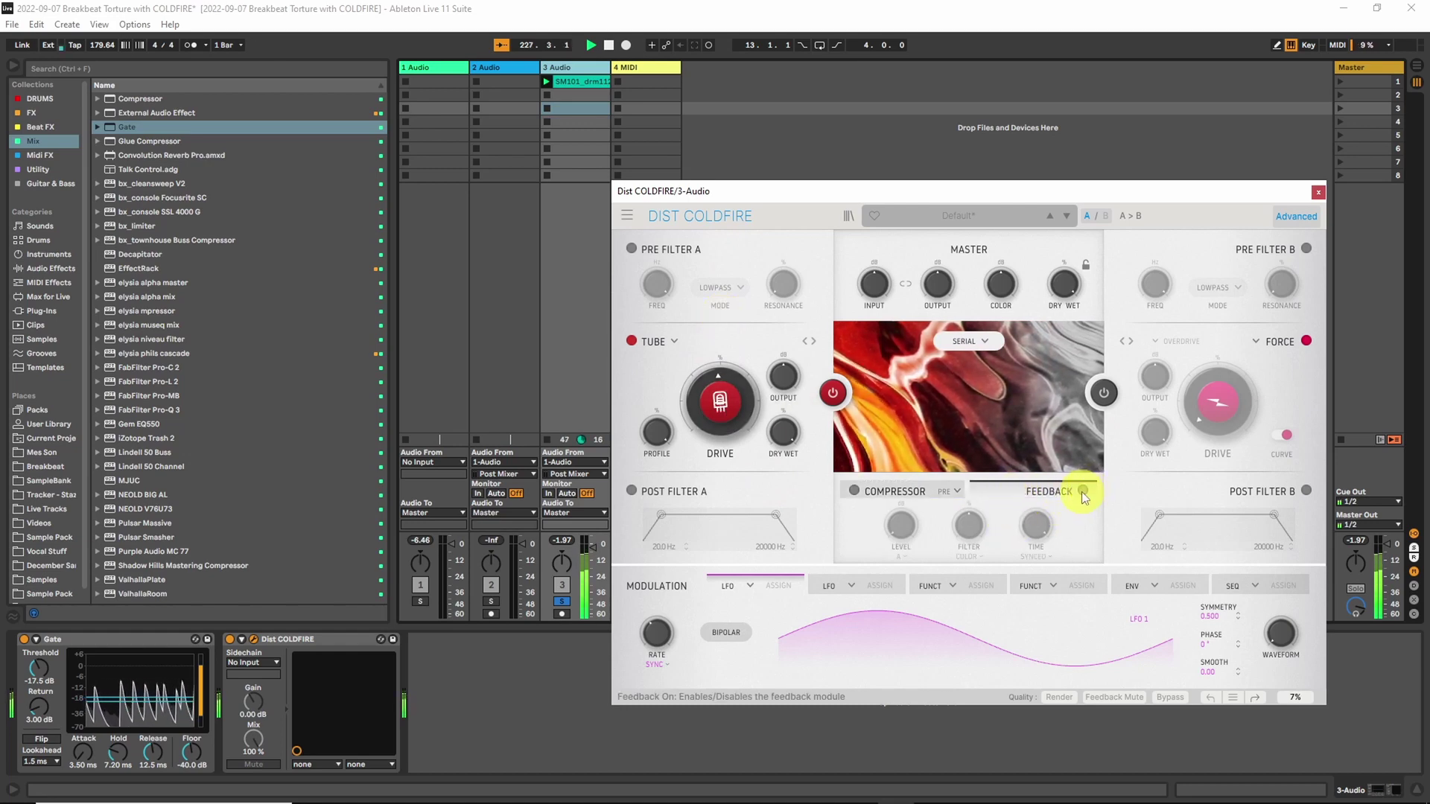
mouse_move(894, 527)
left_mouse_down()
mouse_move(881, 527)
mouse_move(903, 511)
mouse_move(894, 430)
mouse_move(900, 532)
left_mouse_up()
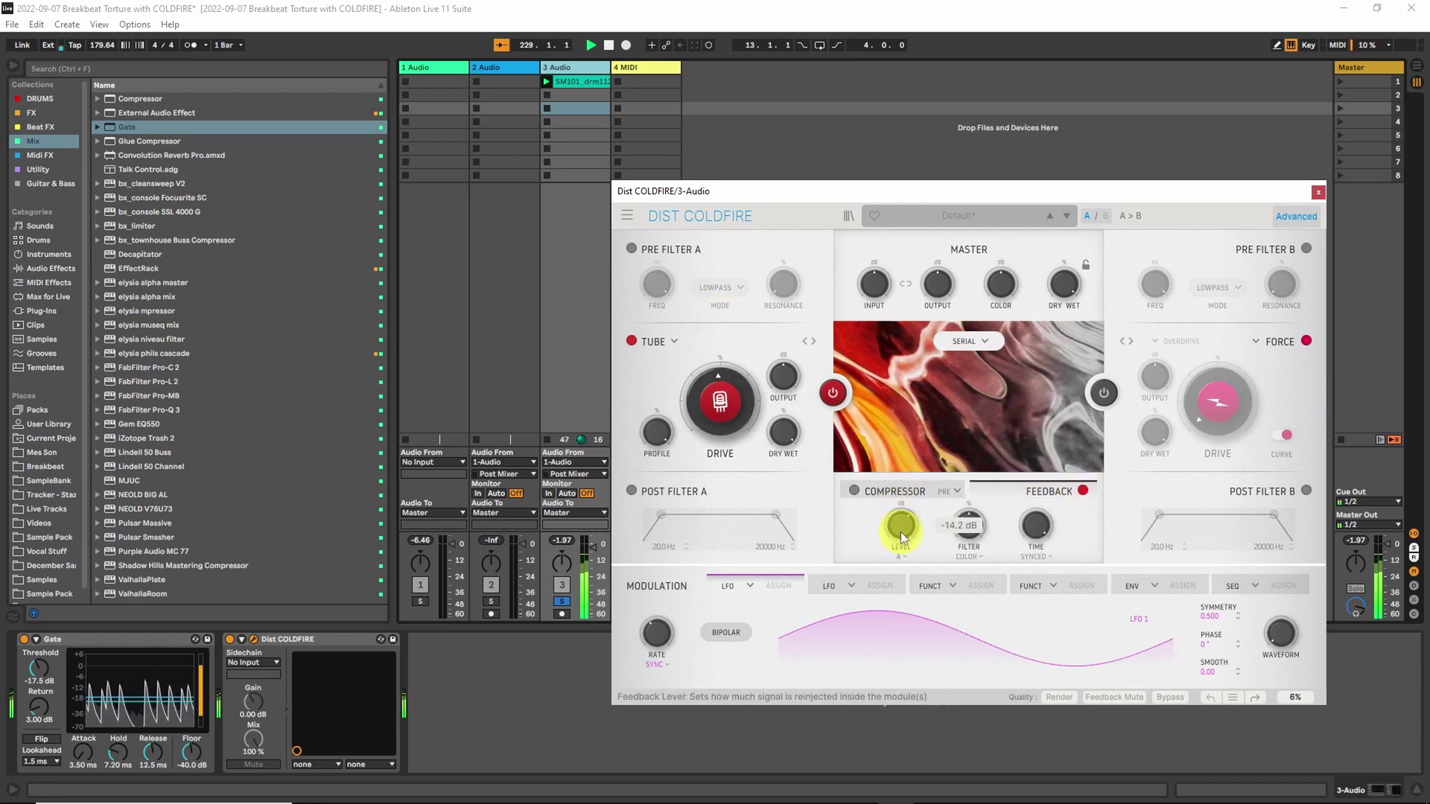
left_click(1041, 558)
left_click(1032, 670)
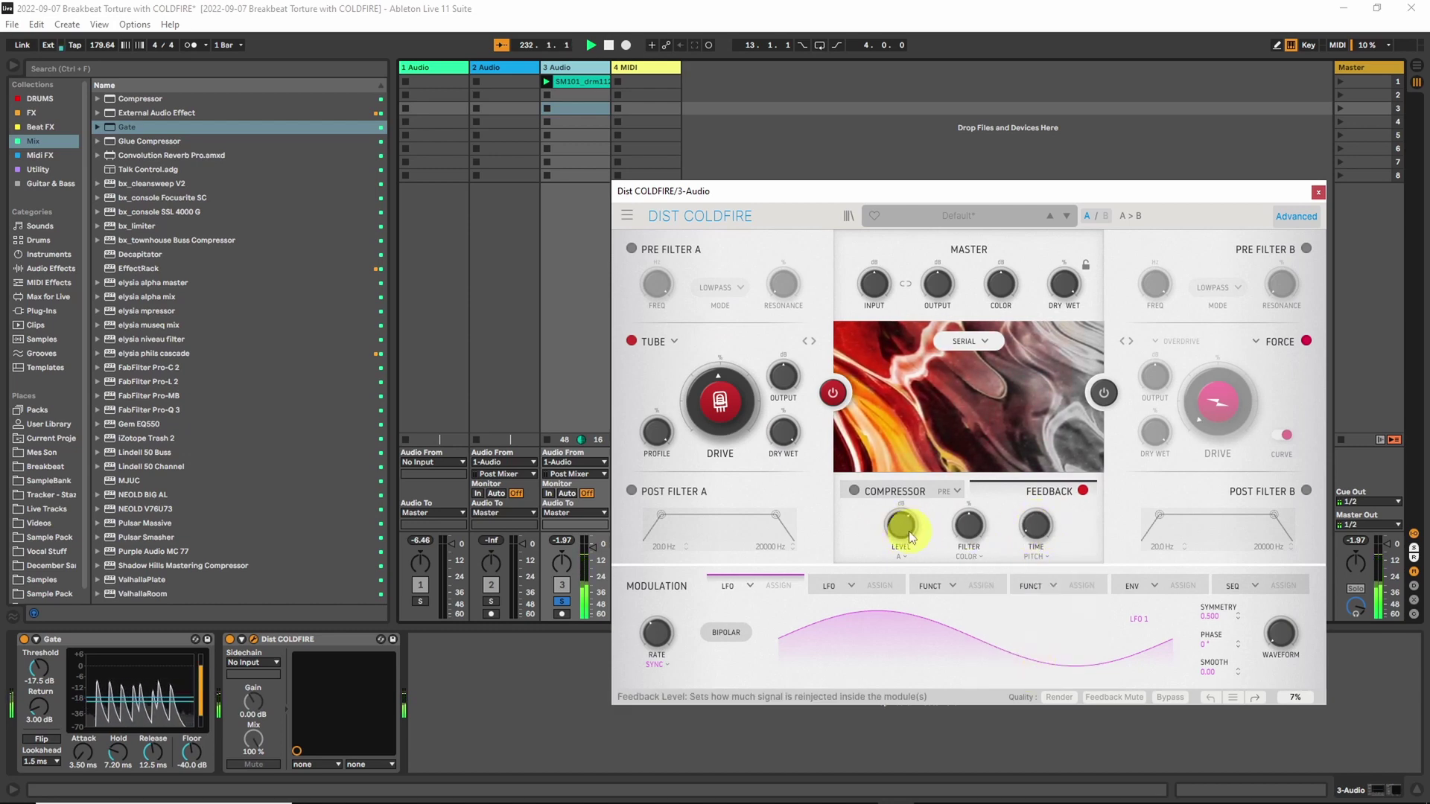
- Change modulator 1 to a step sequencer and assign it to Feedback Time with a strong positive amount
left_click(750, 585)
left_click(837, 648)
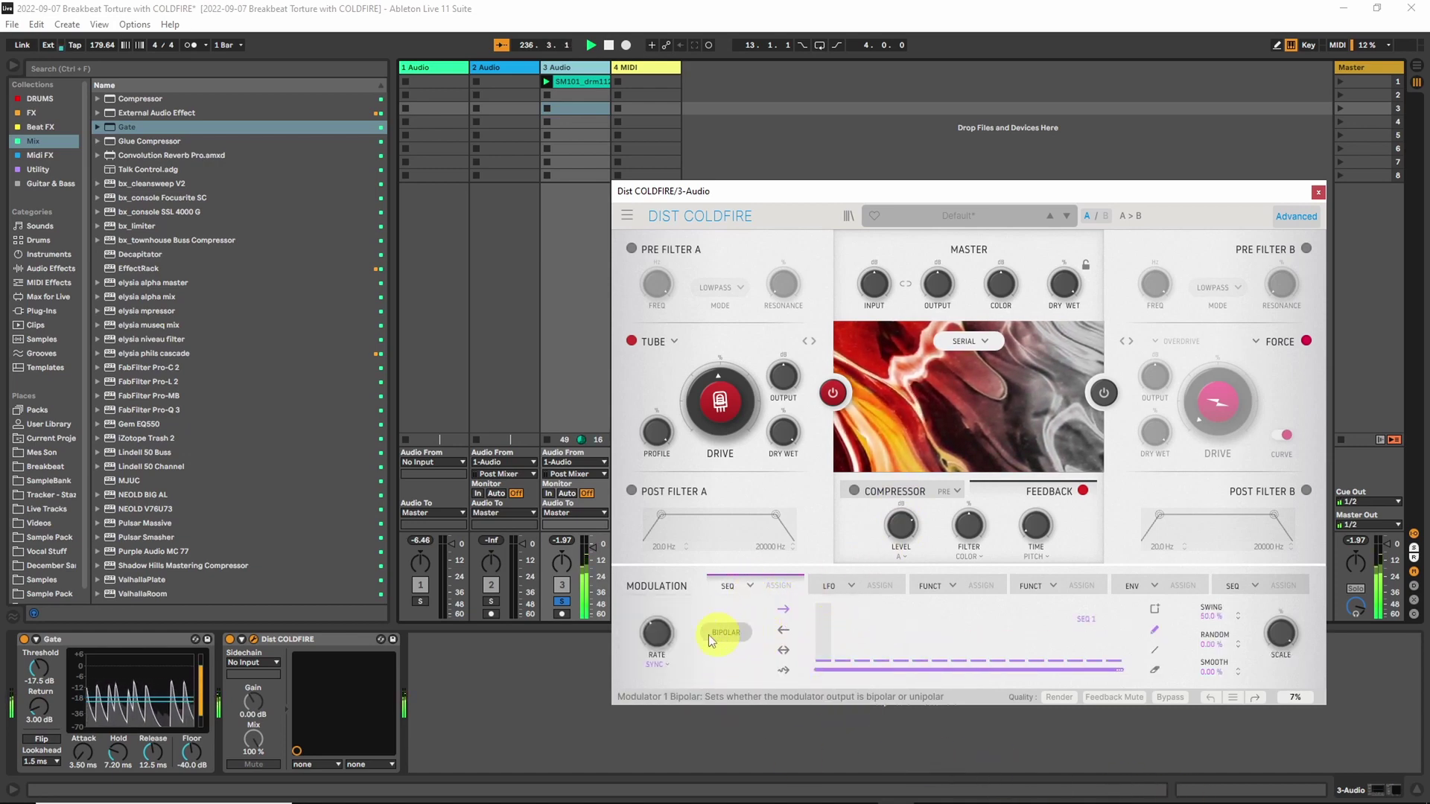
left_click(778, 585)
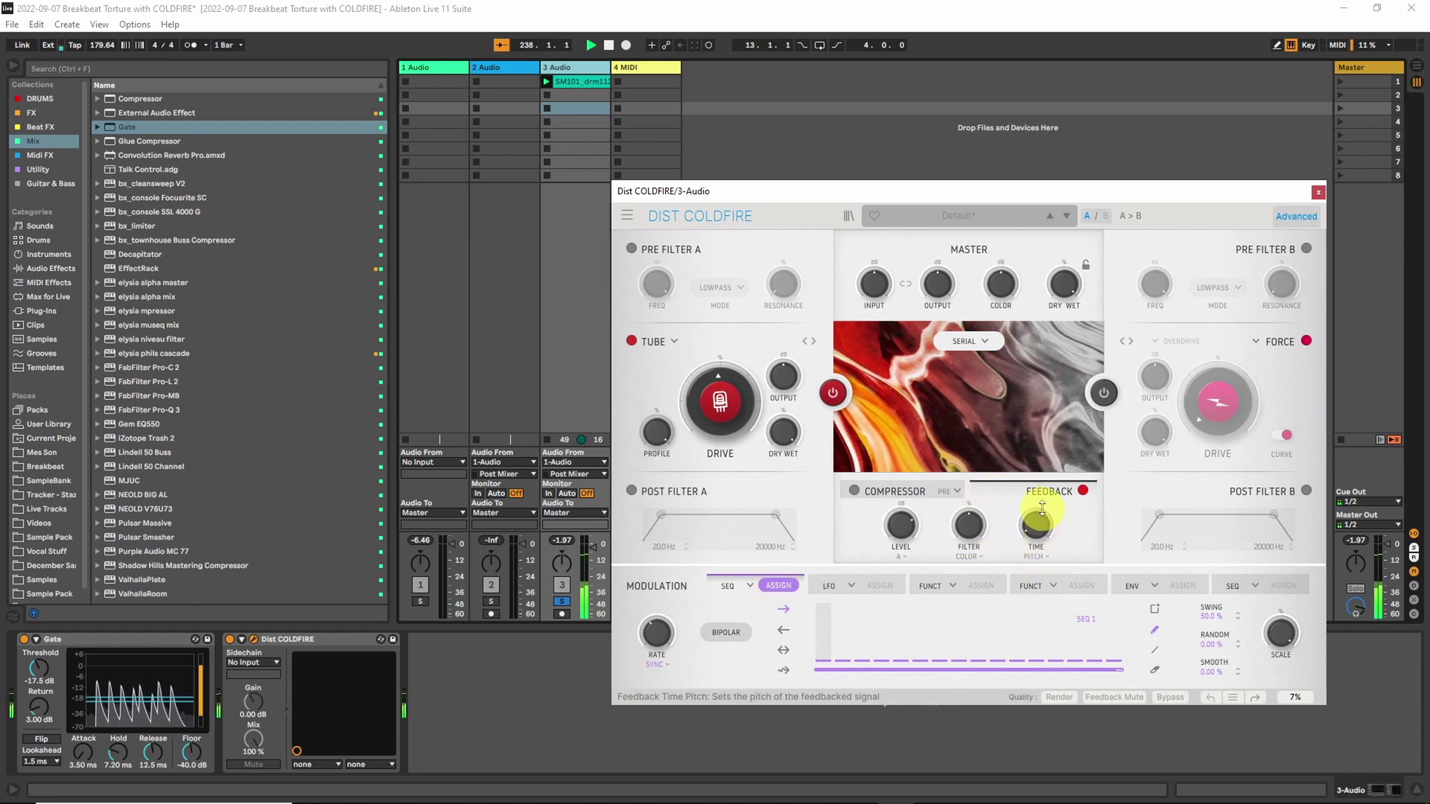
left_click_drag(1037, 502, 1027, 426)
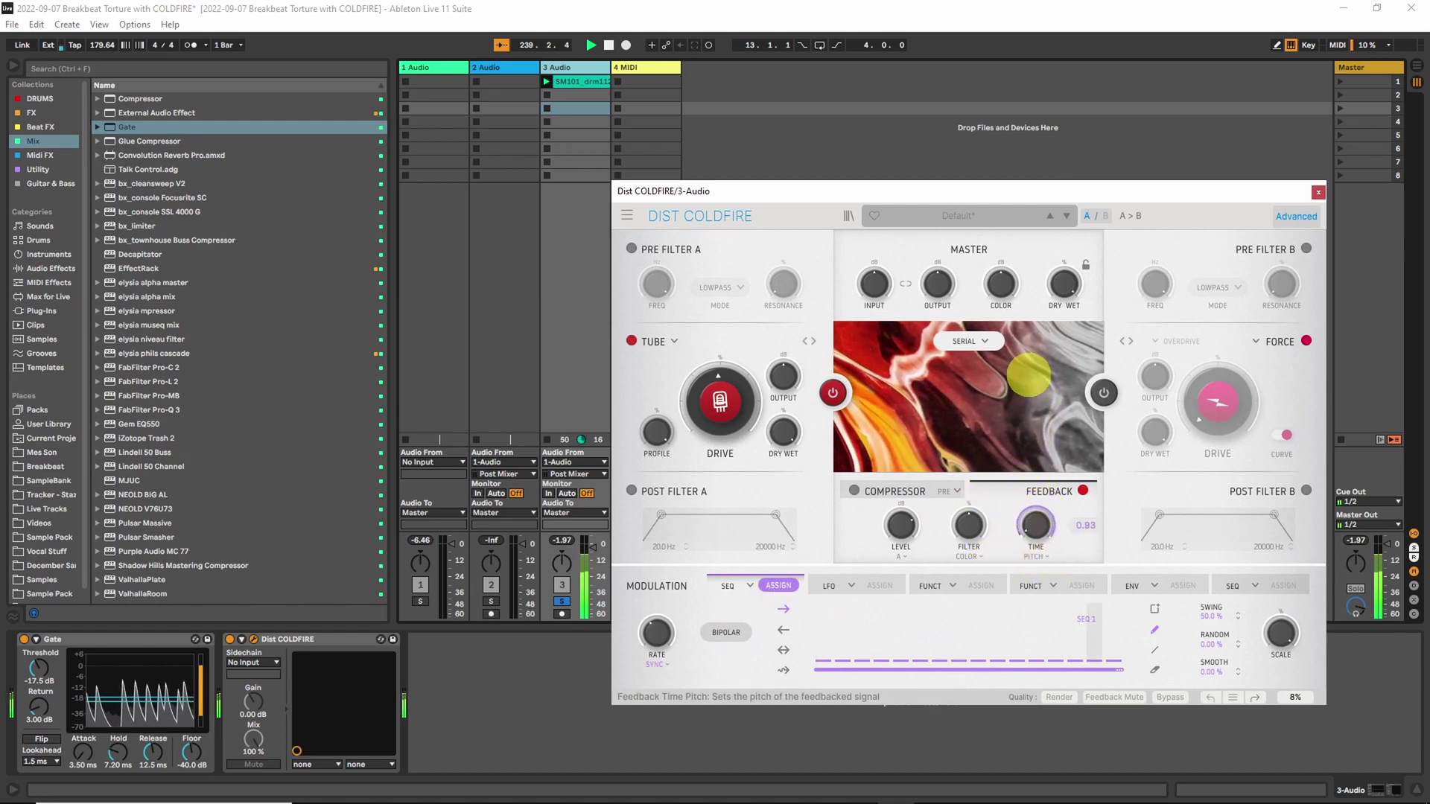
- Set the sequencer's synced rate to 1/4 and draw varied step values across its pattern
left_click(659, 665)
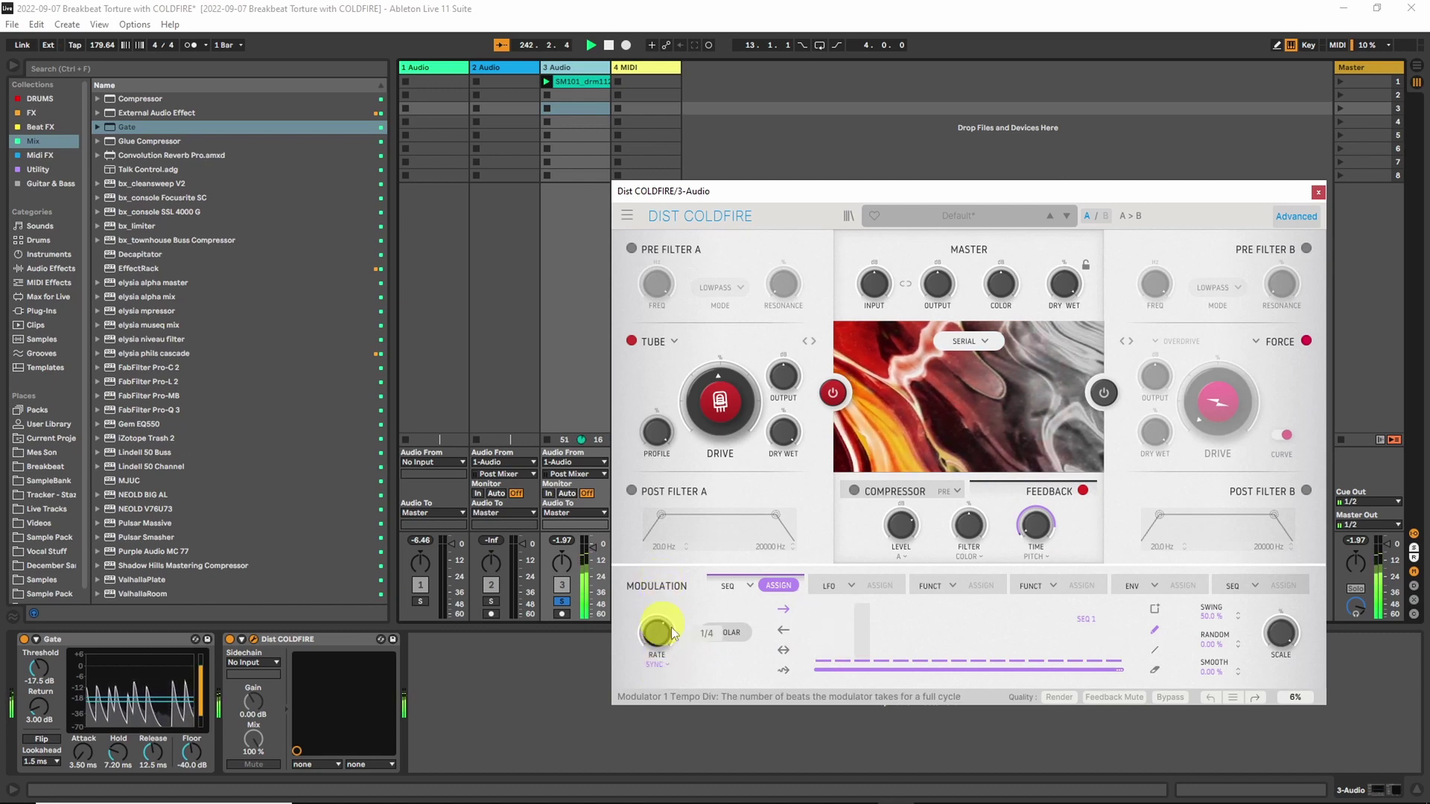
mouse_move(819, 639)
left_mouse_down()
mouse_move(846, 648)
mouse_move(950, 617)
mouse_move(989, 653)
mouse_move(1018, 626)
mouse_move(1114, 638)
left_mouse_up()
left_click(914, 645)
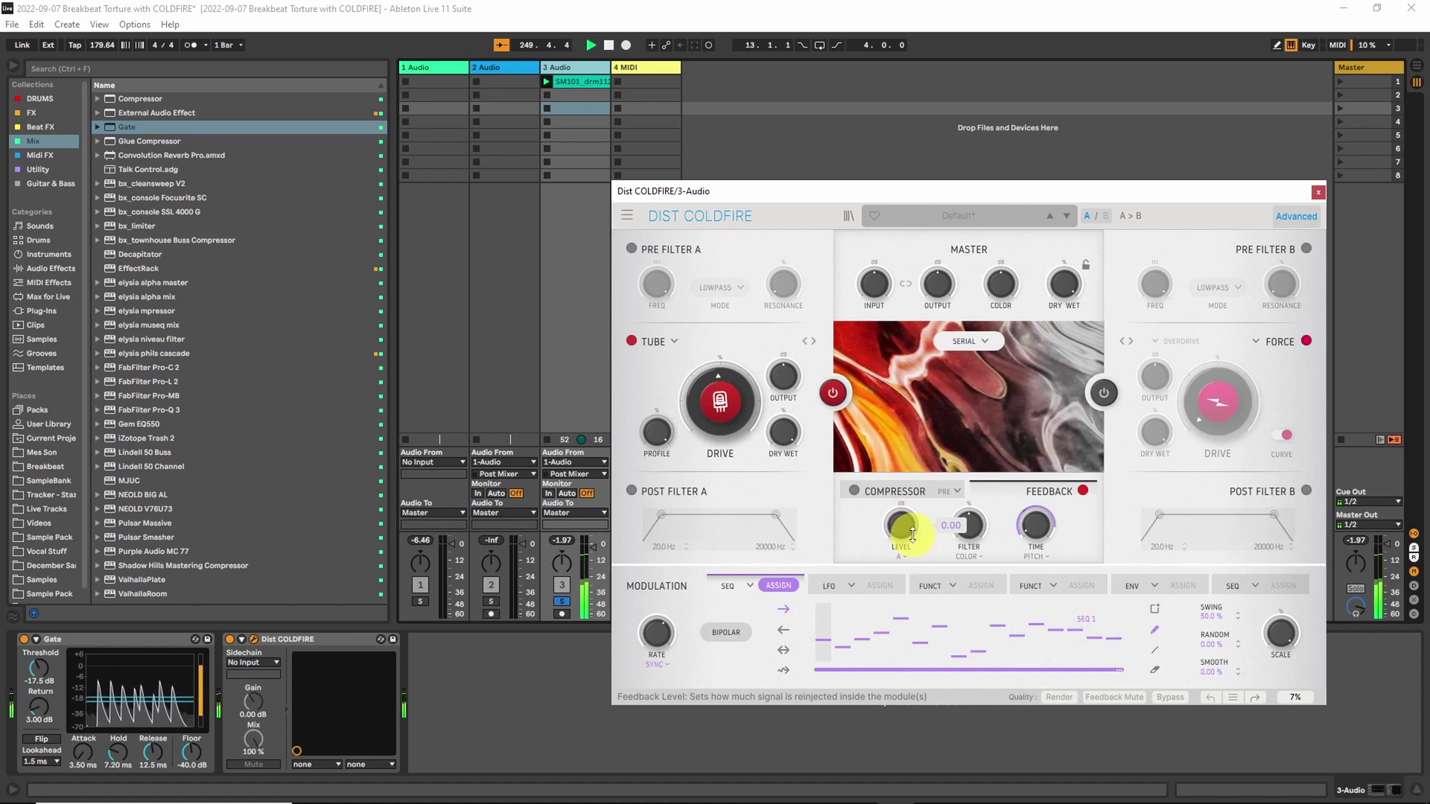
left_click_drag(822, 630, 850, 624)
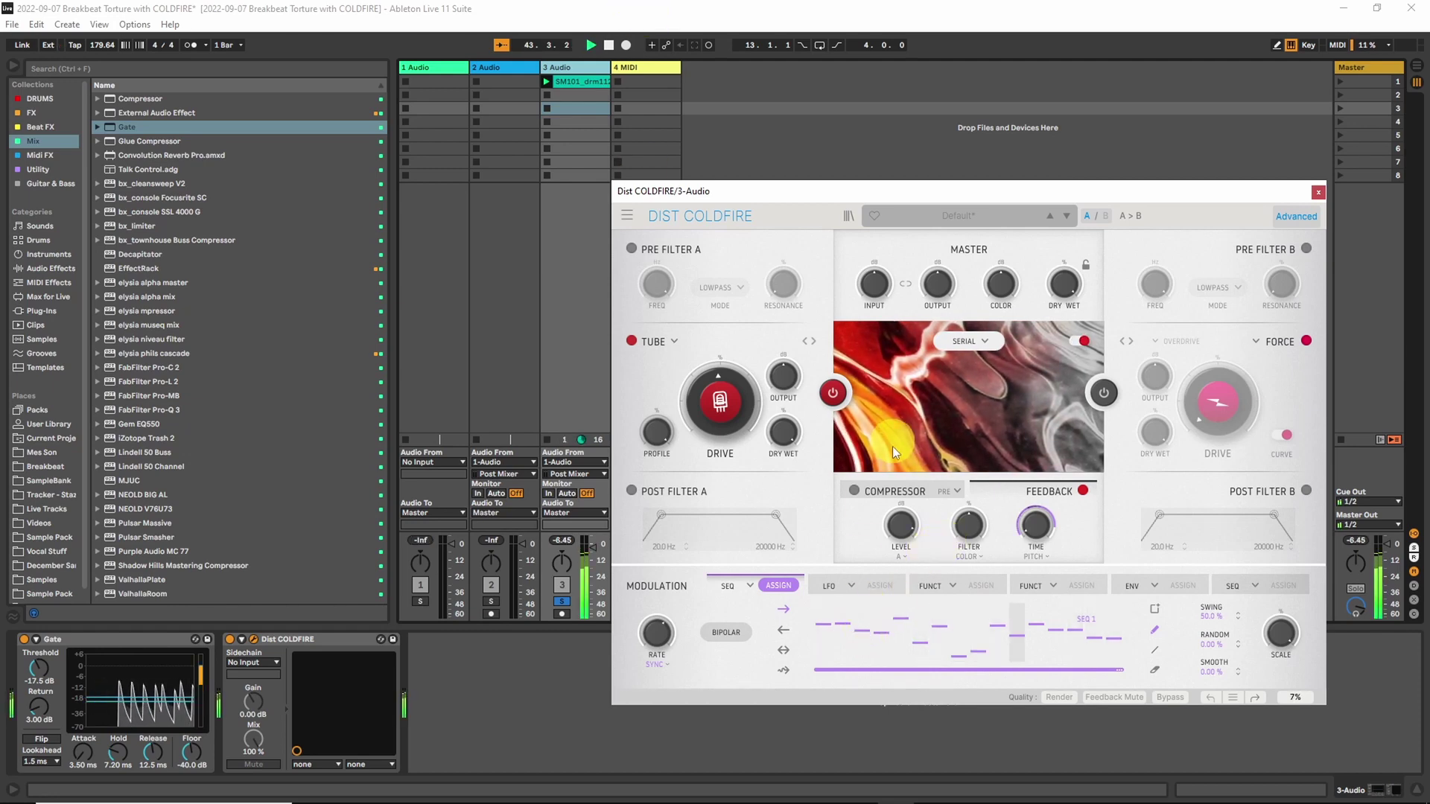
- Raise the Feedback level to about -1 dB and readjust the sequencer's rate
left_click_drag(900, 525, 903, 514)
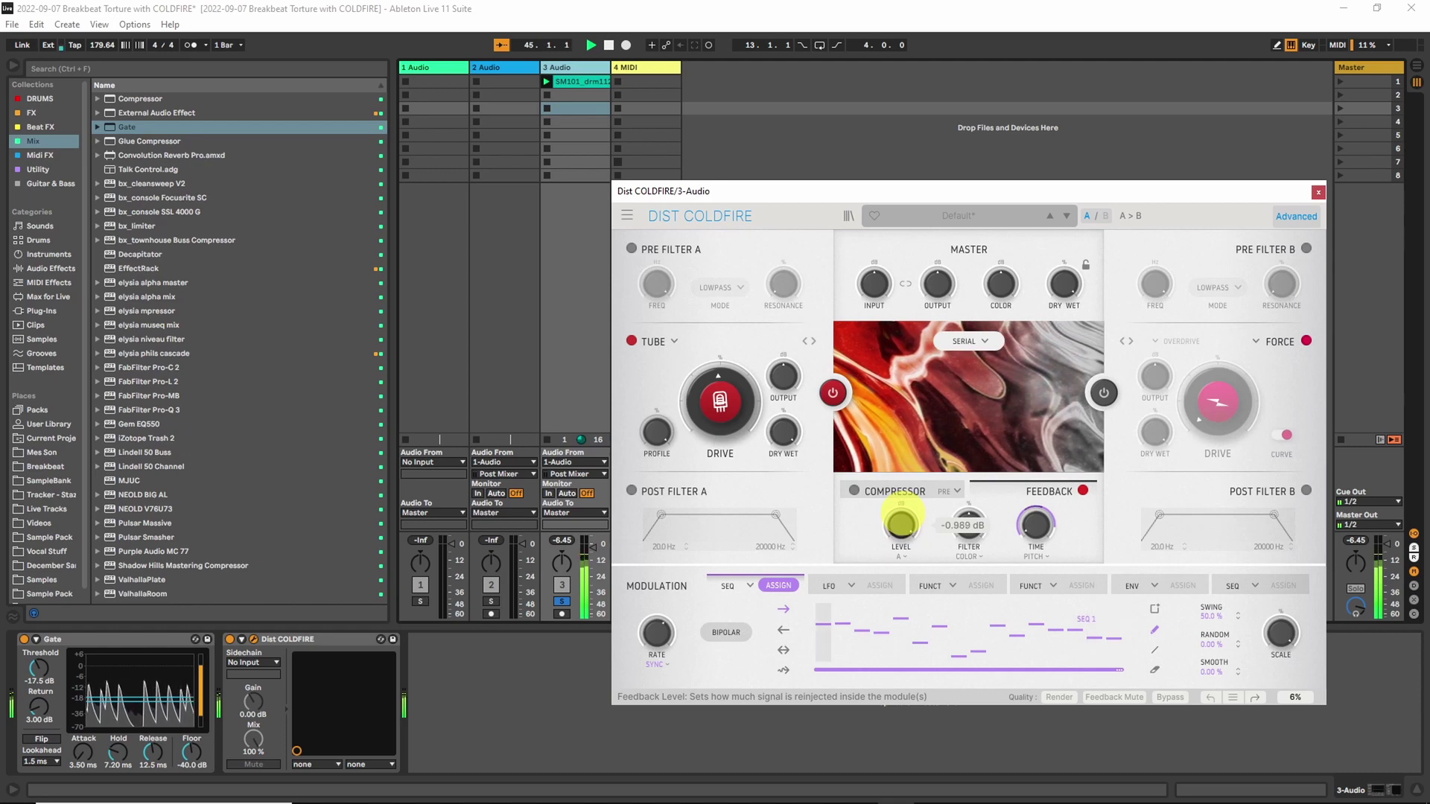
left_click(663, 665)
left_click(663, 664)
left_click_drag(660, 640, 655, 673)
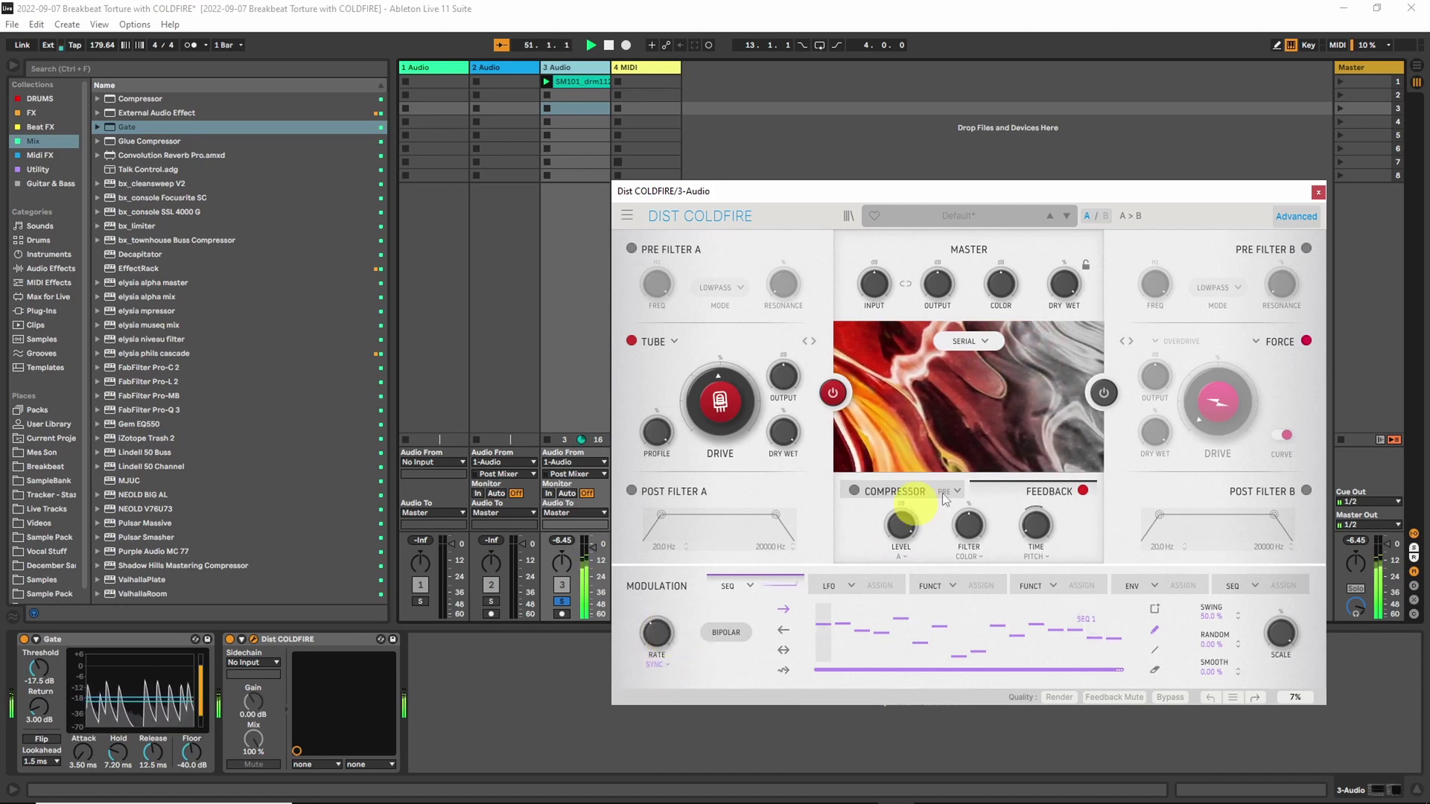
- Rework the sequencer's modulation amount on Feedback Time to a small positive depth
left_click(778, 585)
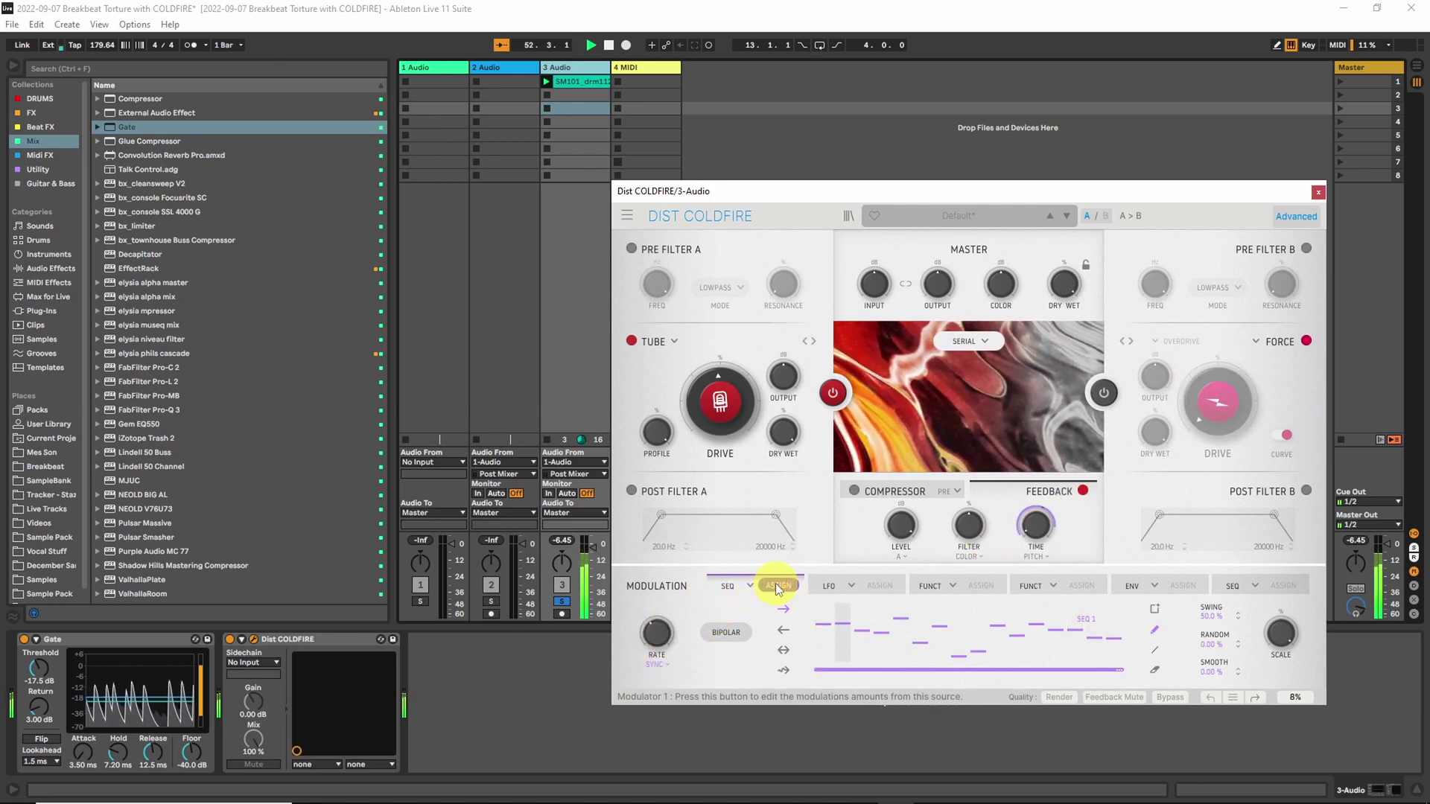
left_click(1041, 509)
left_click_drag(1036, 509, 1039, 302)
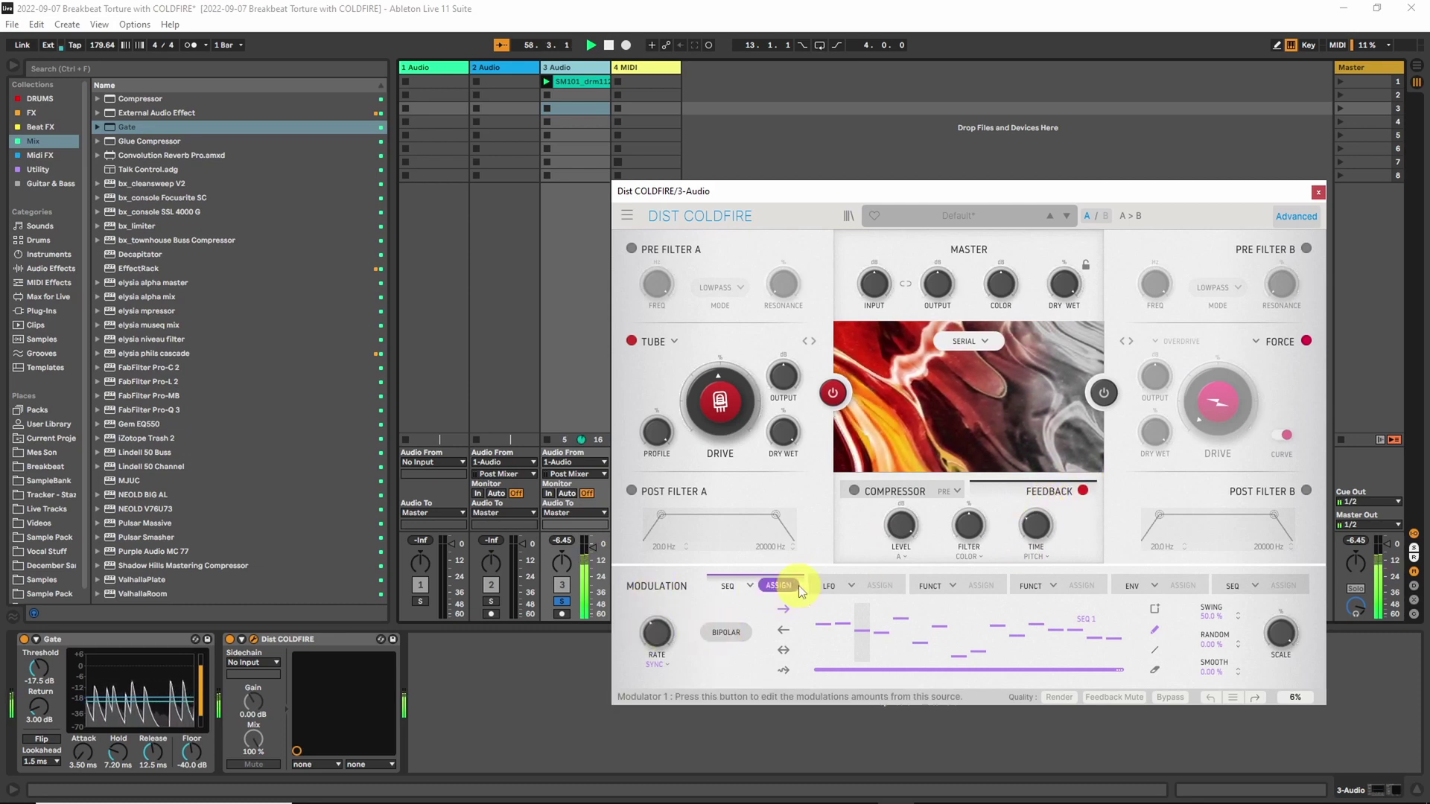
left_click_drag(1037, 507, 1042, 462)
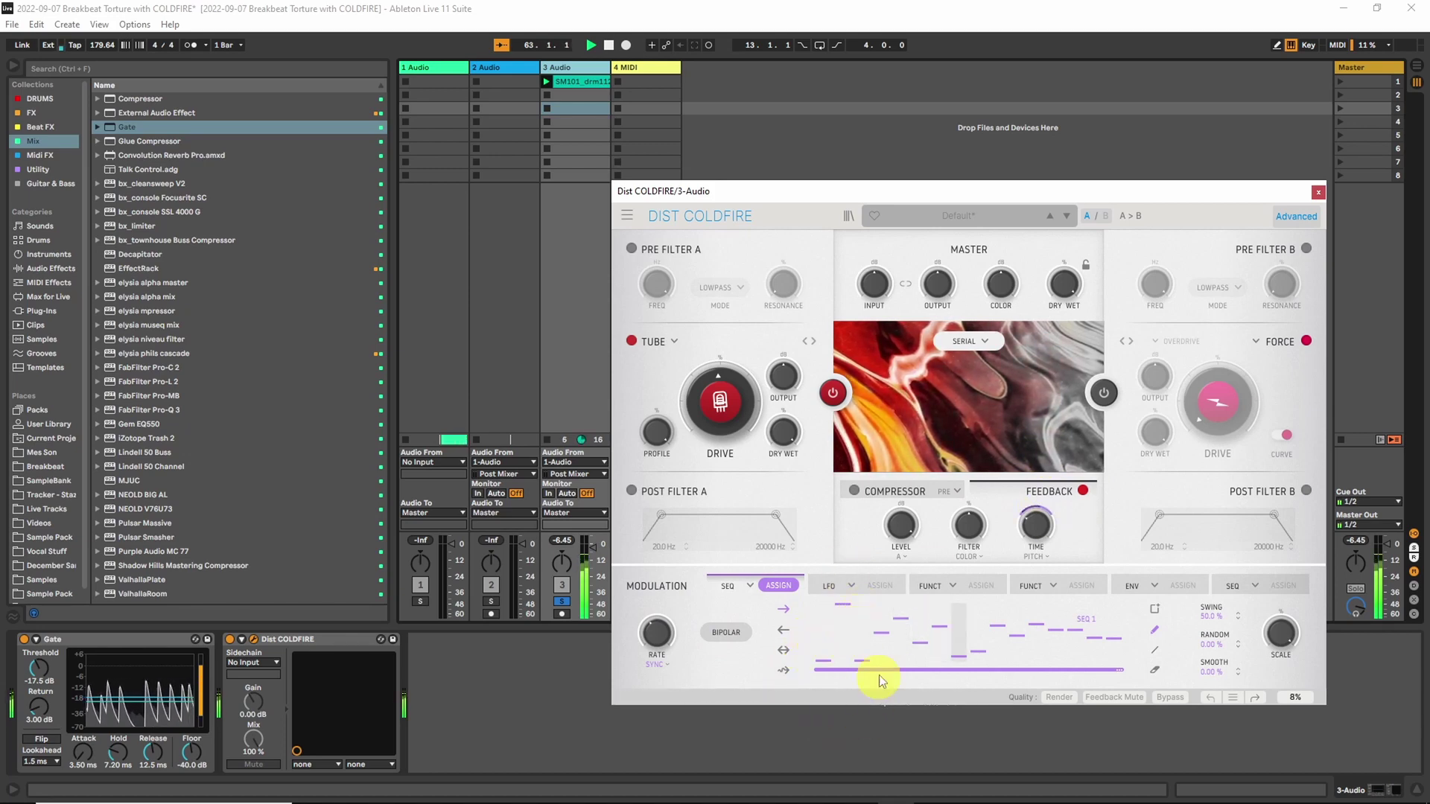
- Redraw the sequencer pattern through step 12 as alternating minimum and maximum values
mouse_move(937, 629)
left_mouse_down()
mouse_move(950, 658)
mouse_move(973, 600)
mouse_move(976, 671)
left_mouse_up()
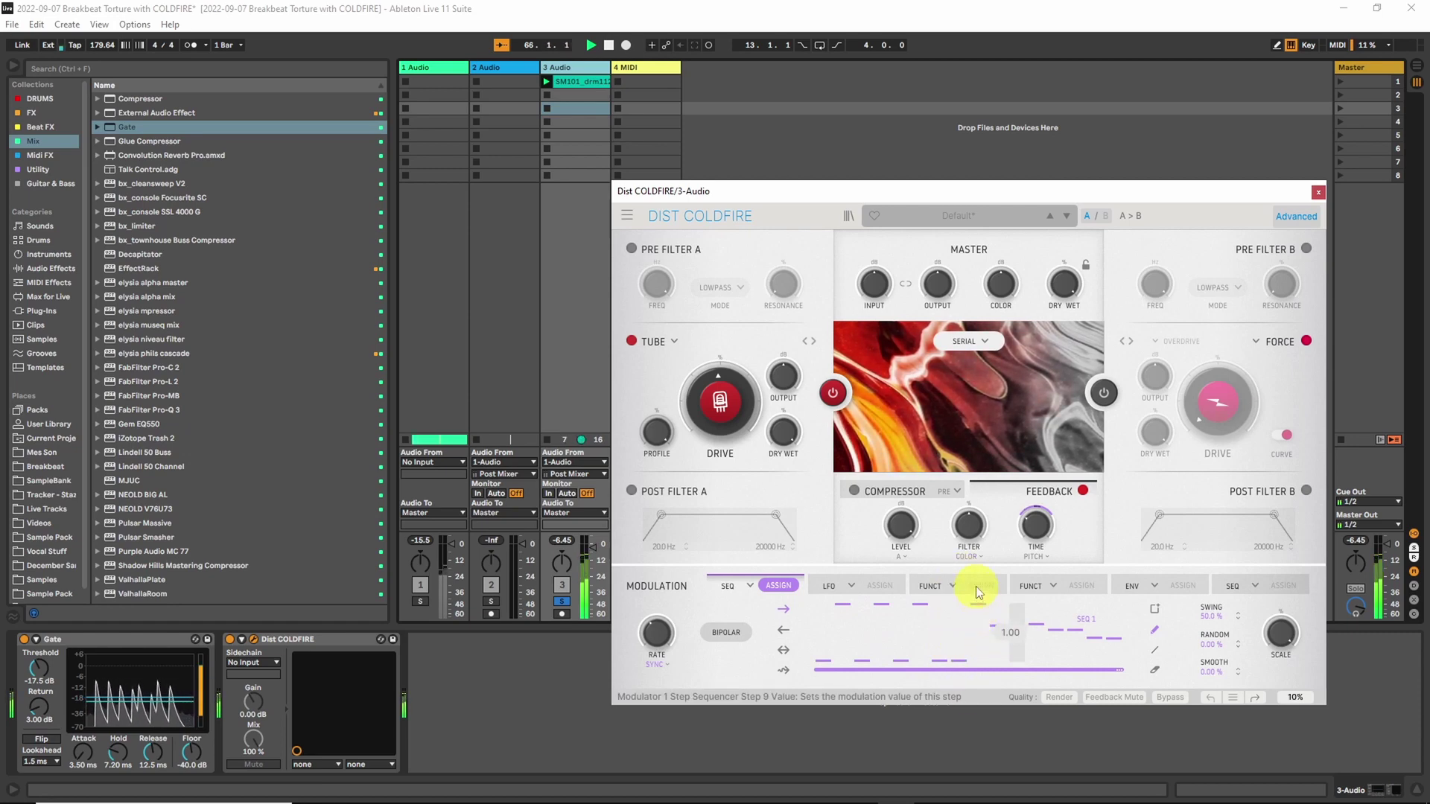
left_click(966, 610)
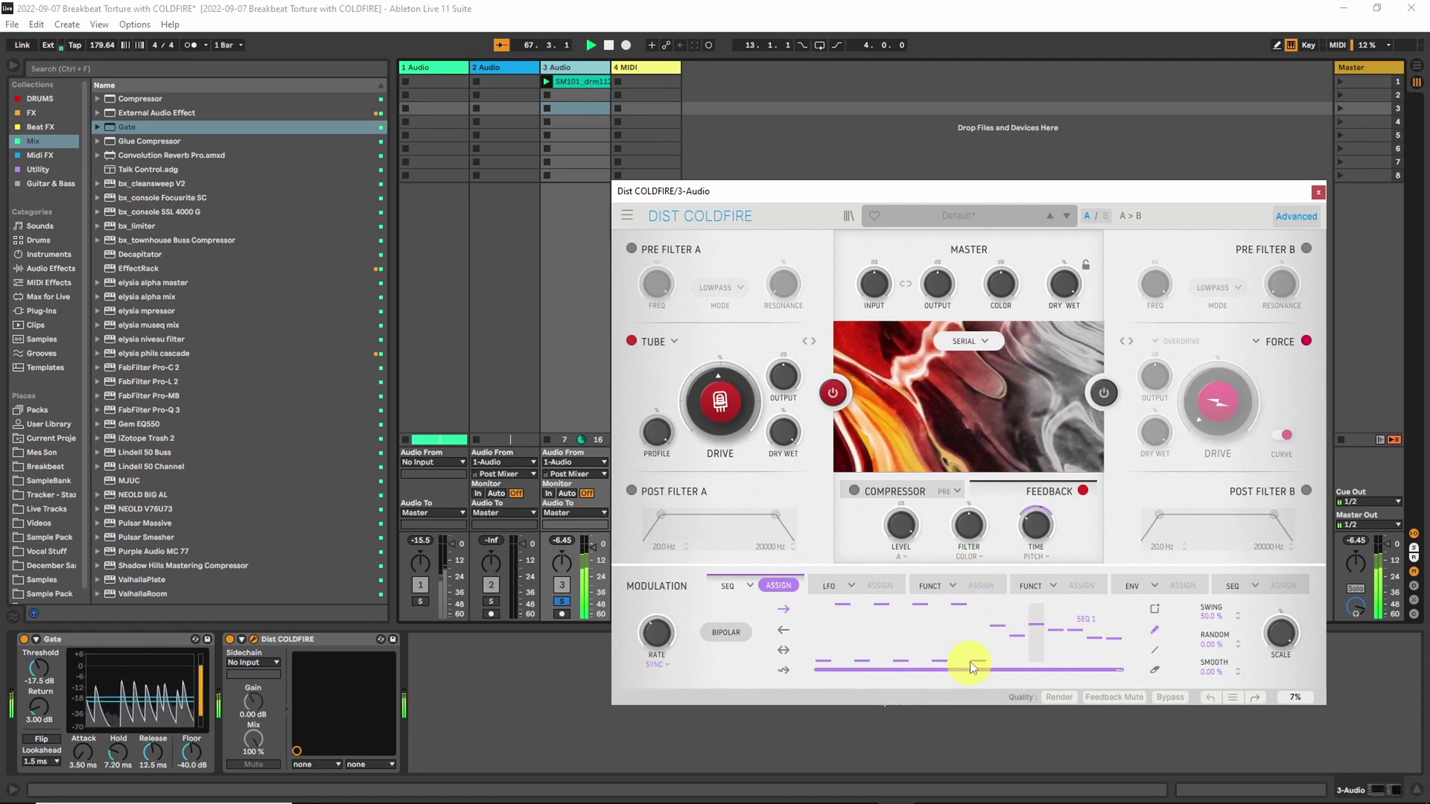
left_click(1000, 606)
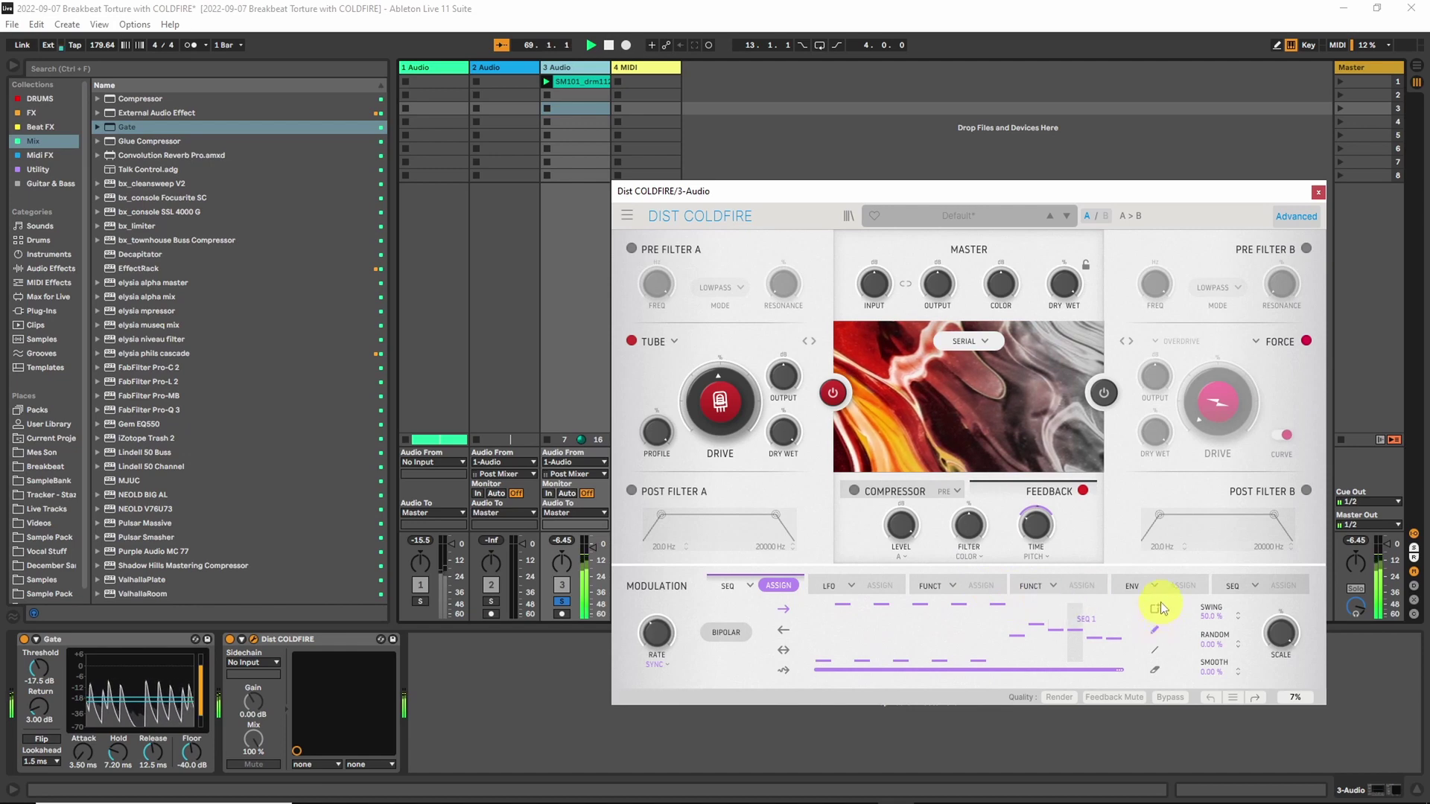
left_click_drag(1017, 615, 1016, 685)
left_click(1039, 600)
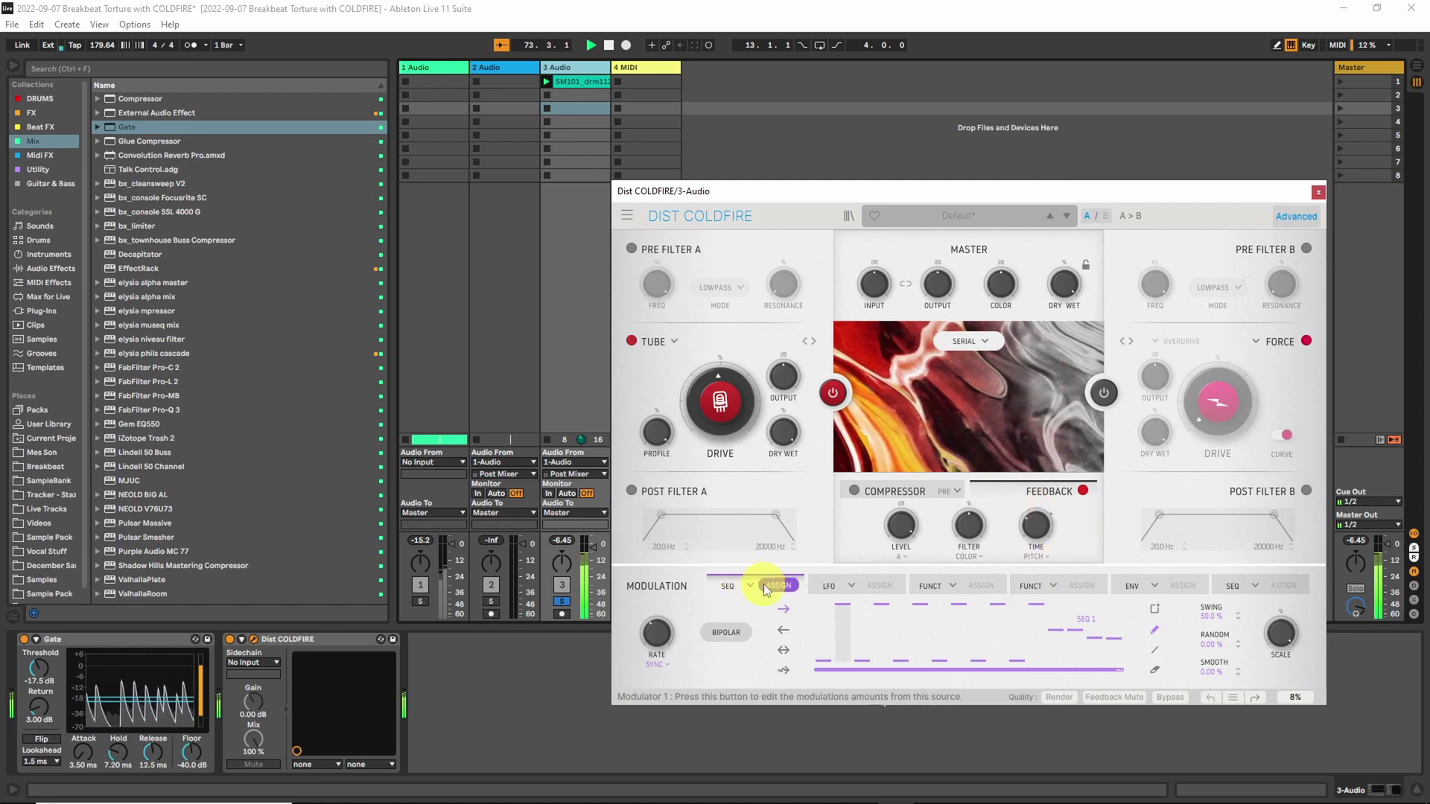
- Redraw the first sequencer's pattern with varied intermediate step values in place of the strict minimum-maximum alternation
left_click(774, 585)
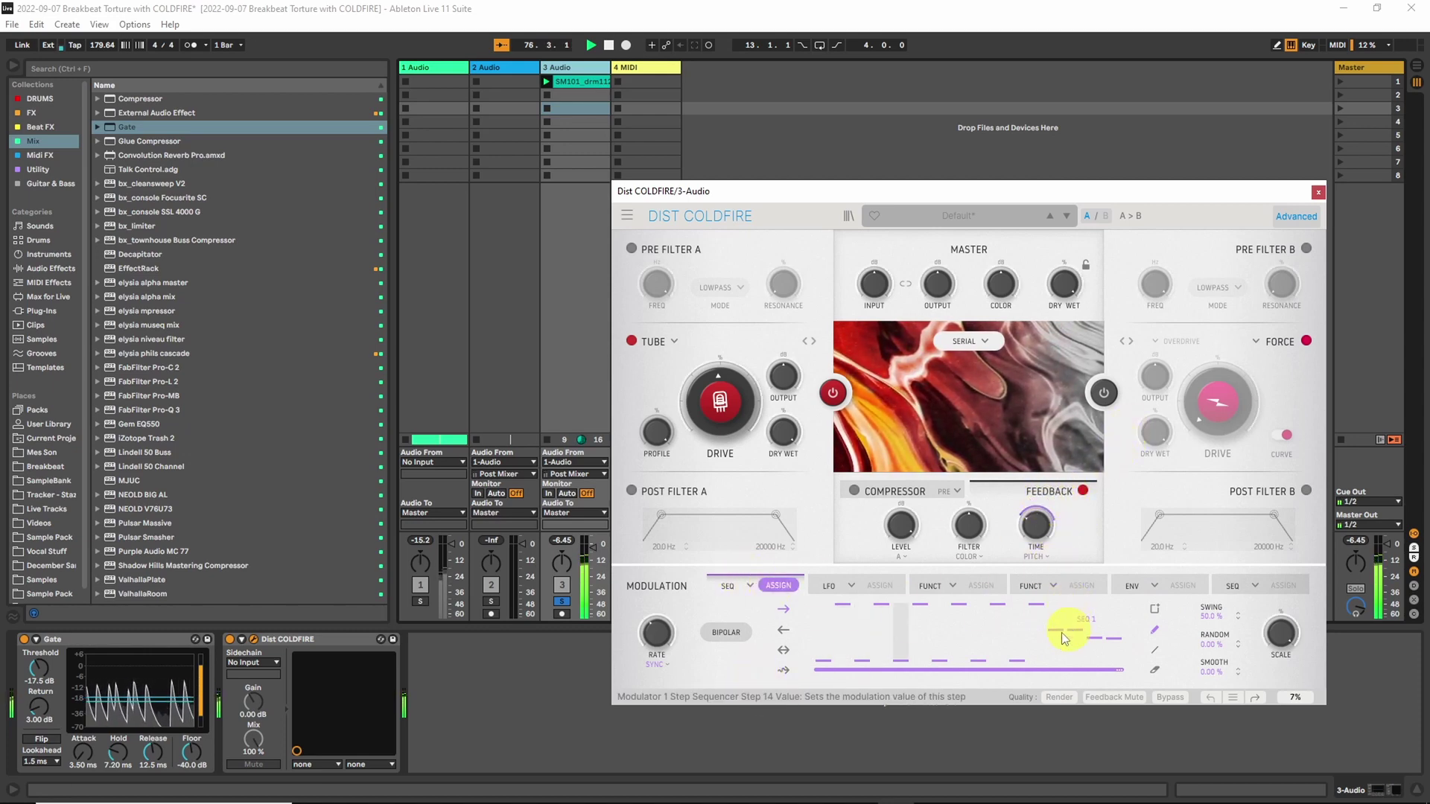
left_click(855, 631)
left_click_drag(893, 653, 927, 652)
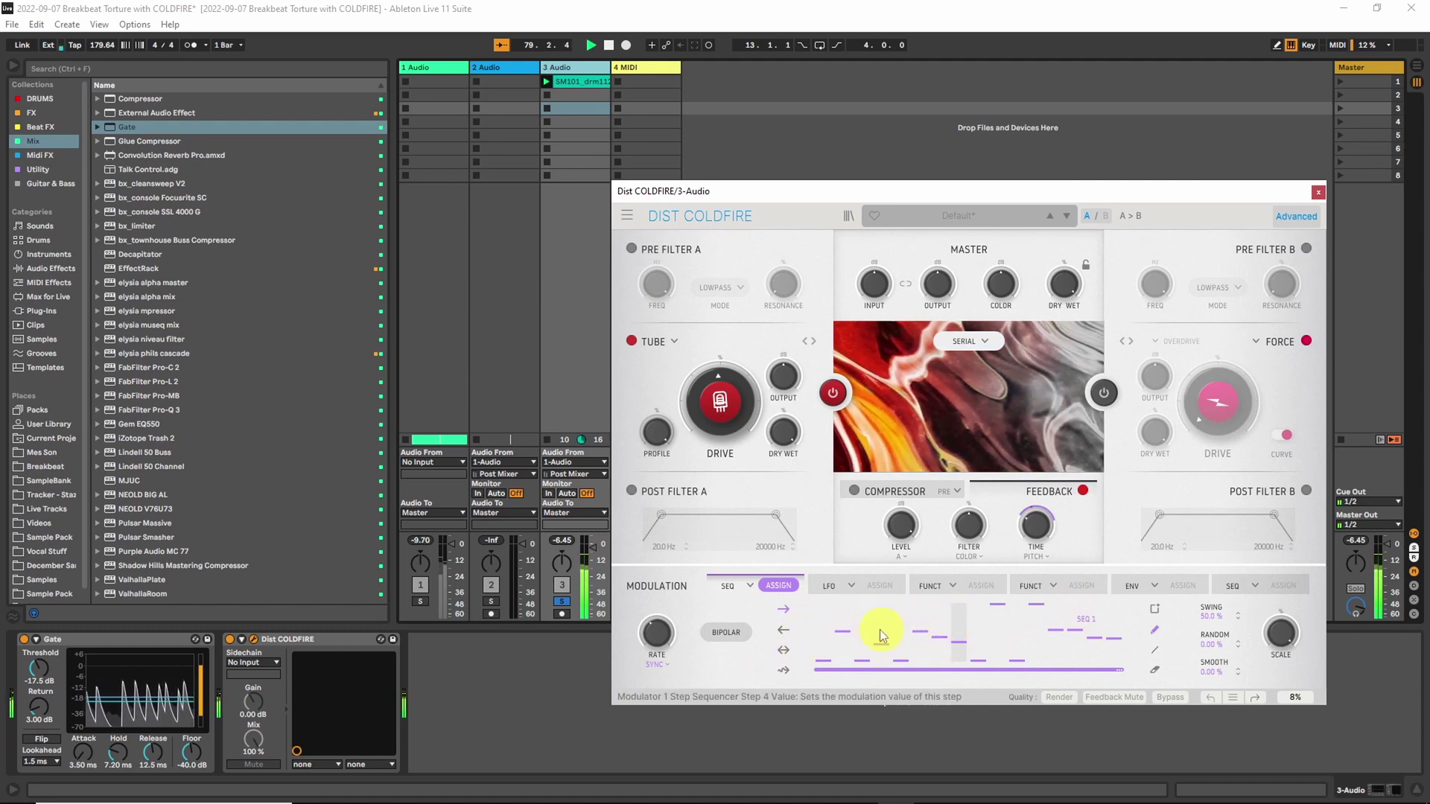
left_click(985, 626)
left_click(1019, 619)
left_click(1057, 641)
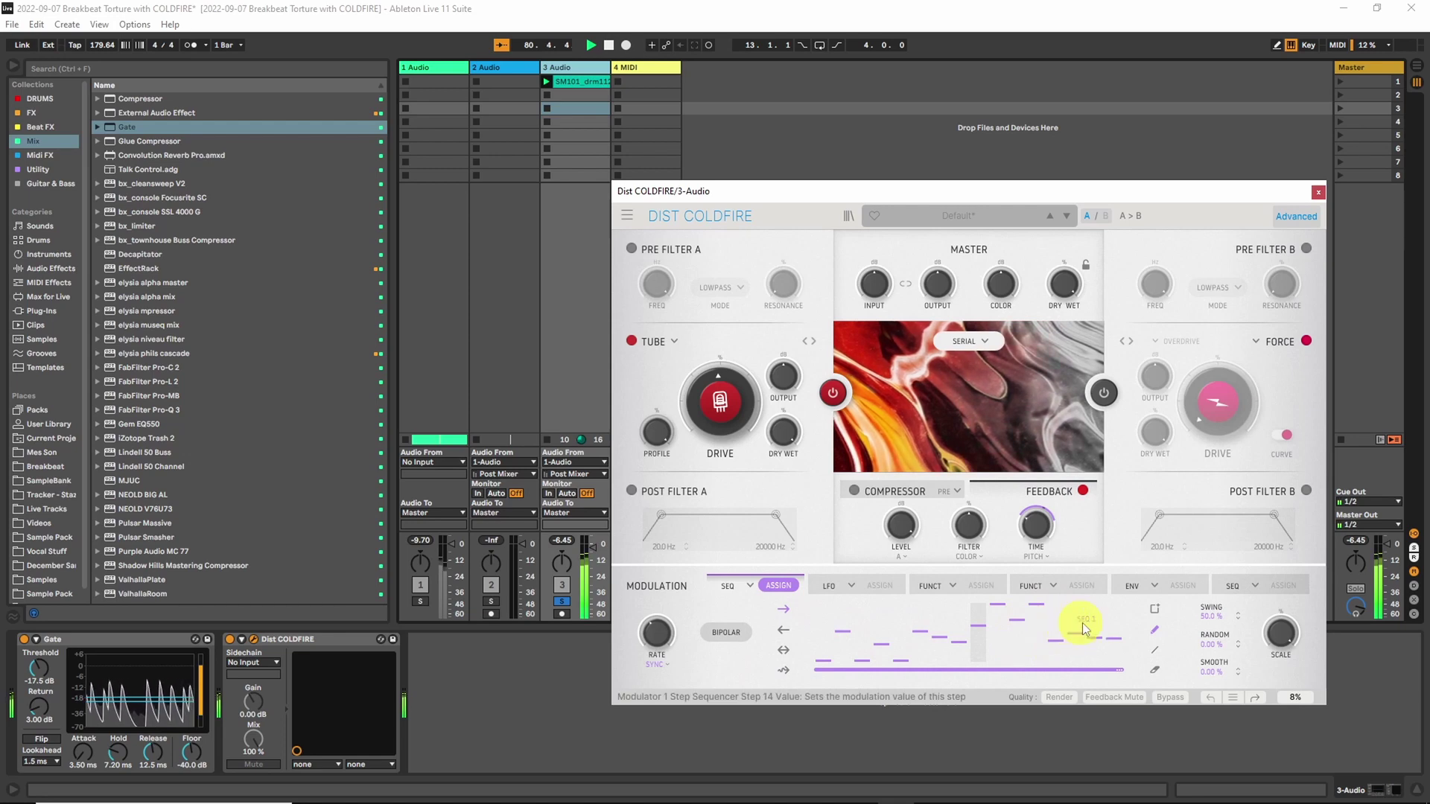
left_click(1078, 634)
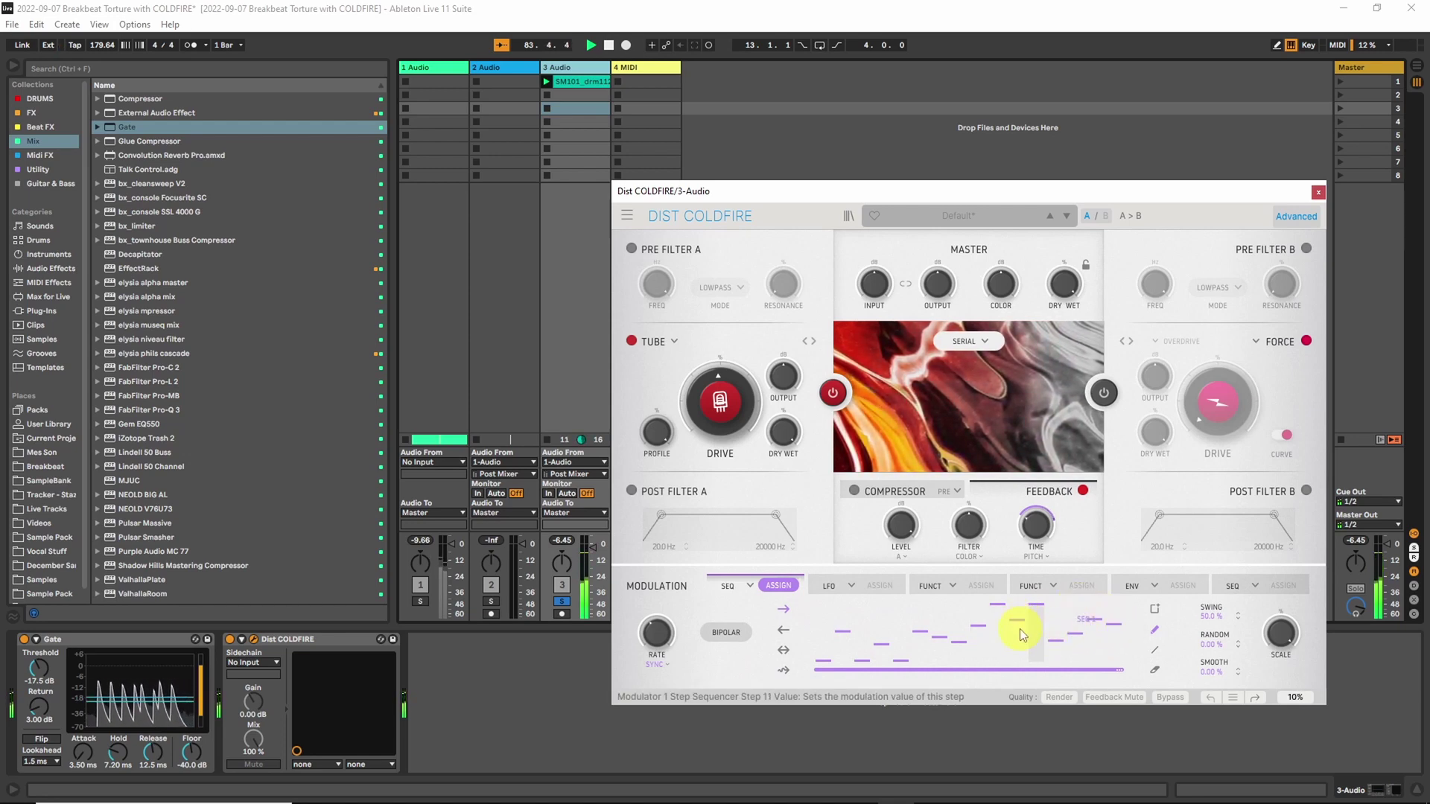
- Set the Feedback filter to about 37% Low Pass and the Tube Drive to about 78.8%
mouse_move(641, 633)
mouse_move(965, 528)
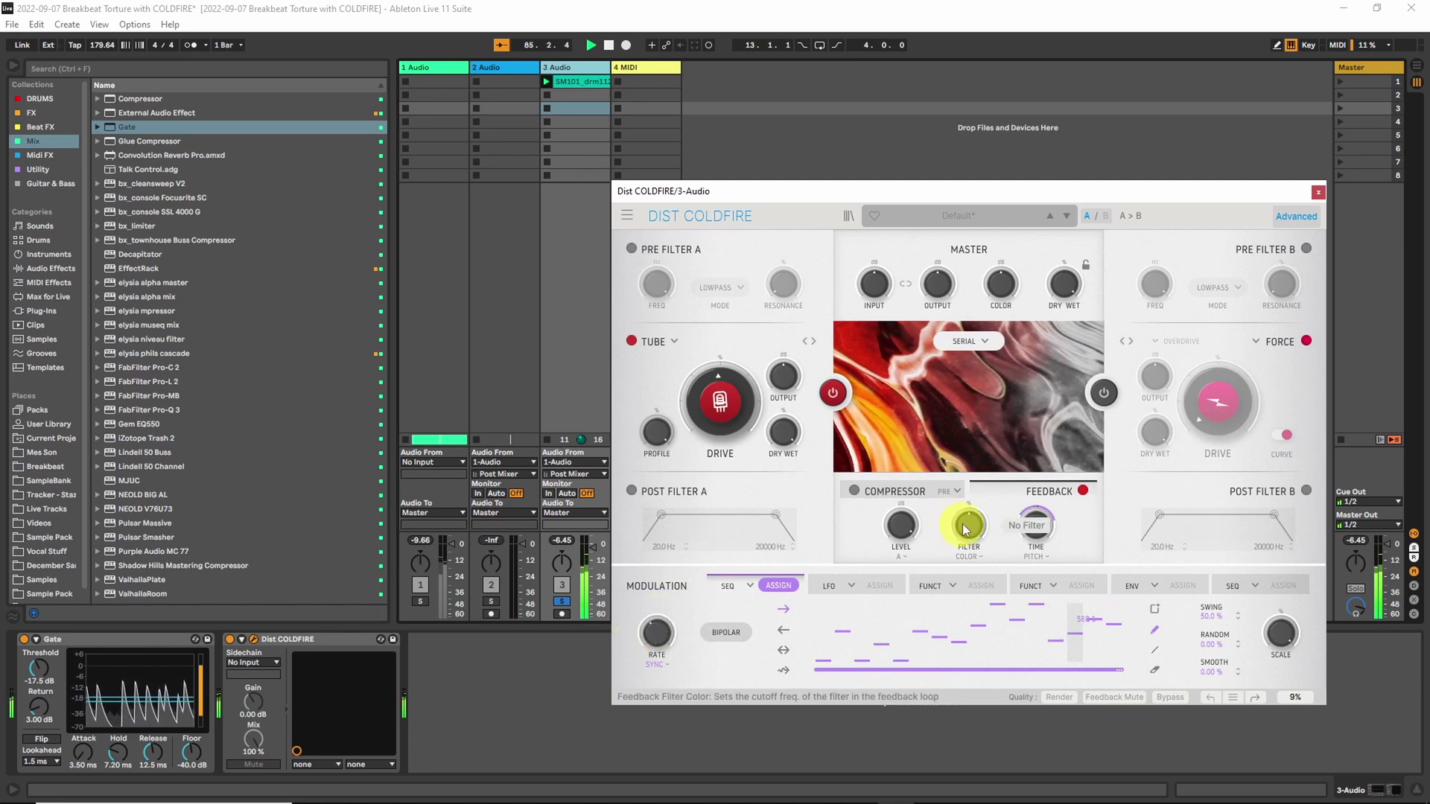
left_click_drag(968, 525, 958, 575)
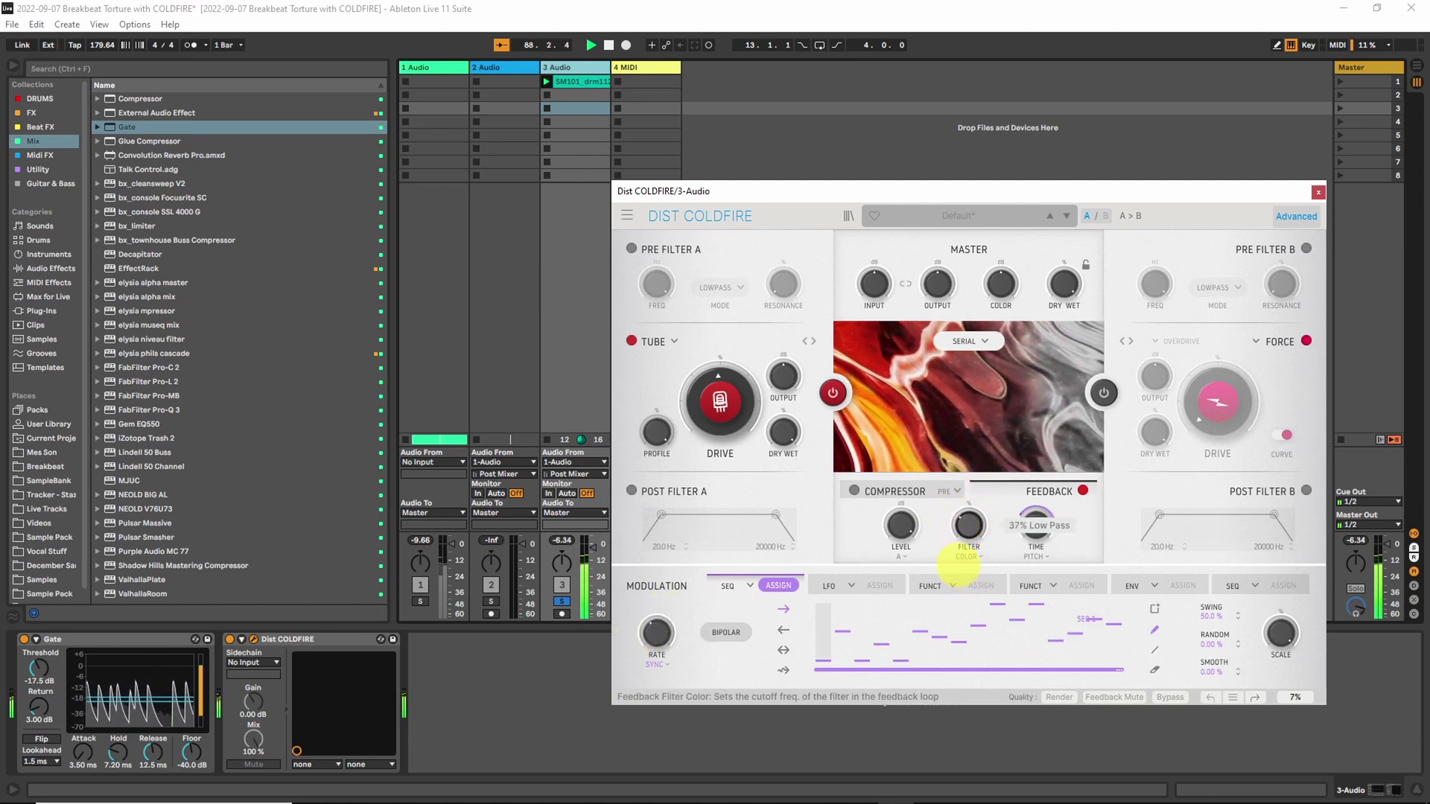
left_click_drag(763, 401, 724, 346)
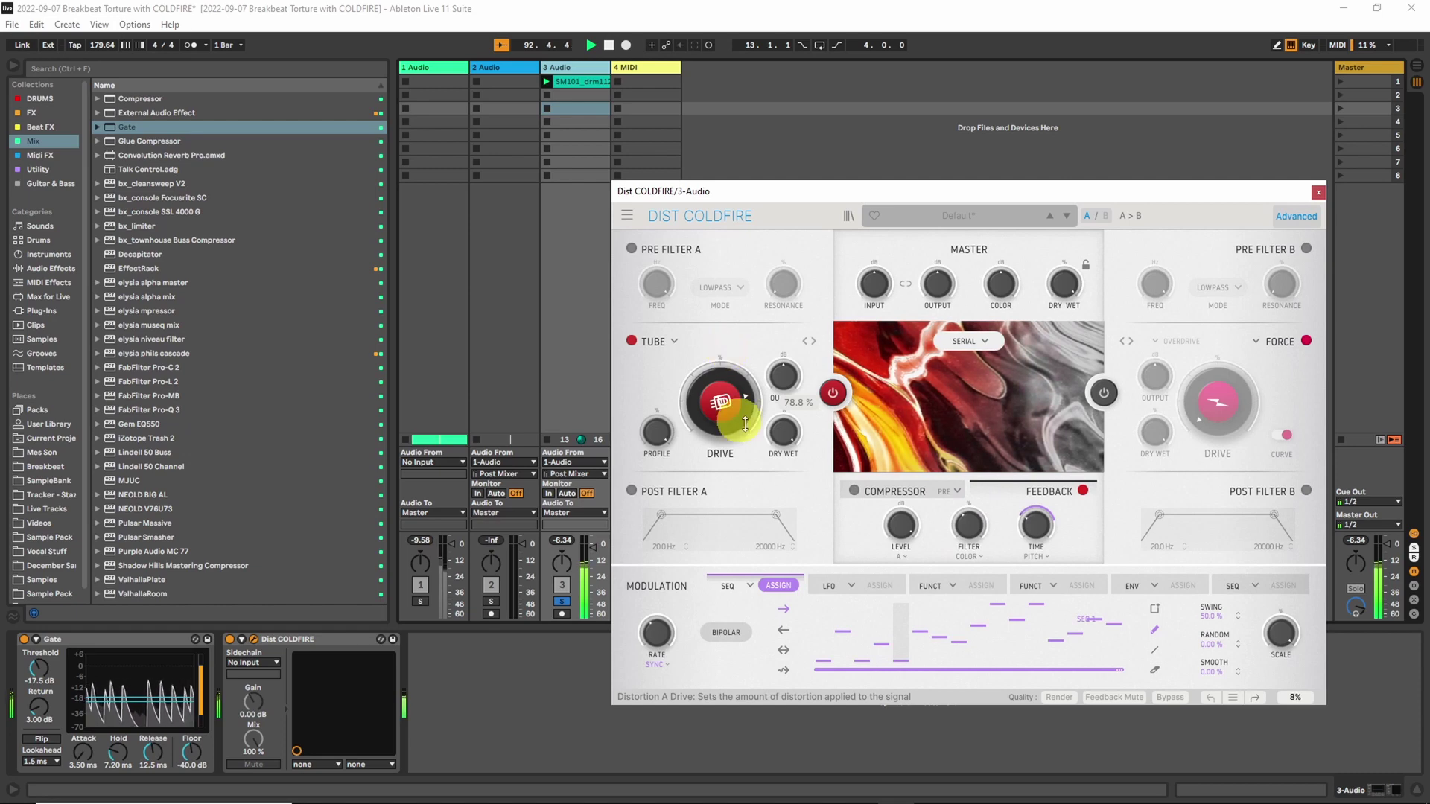
left_click(963, 533)
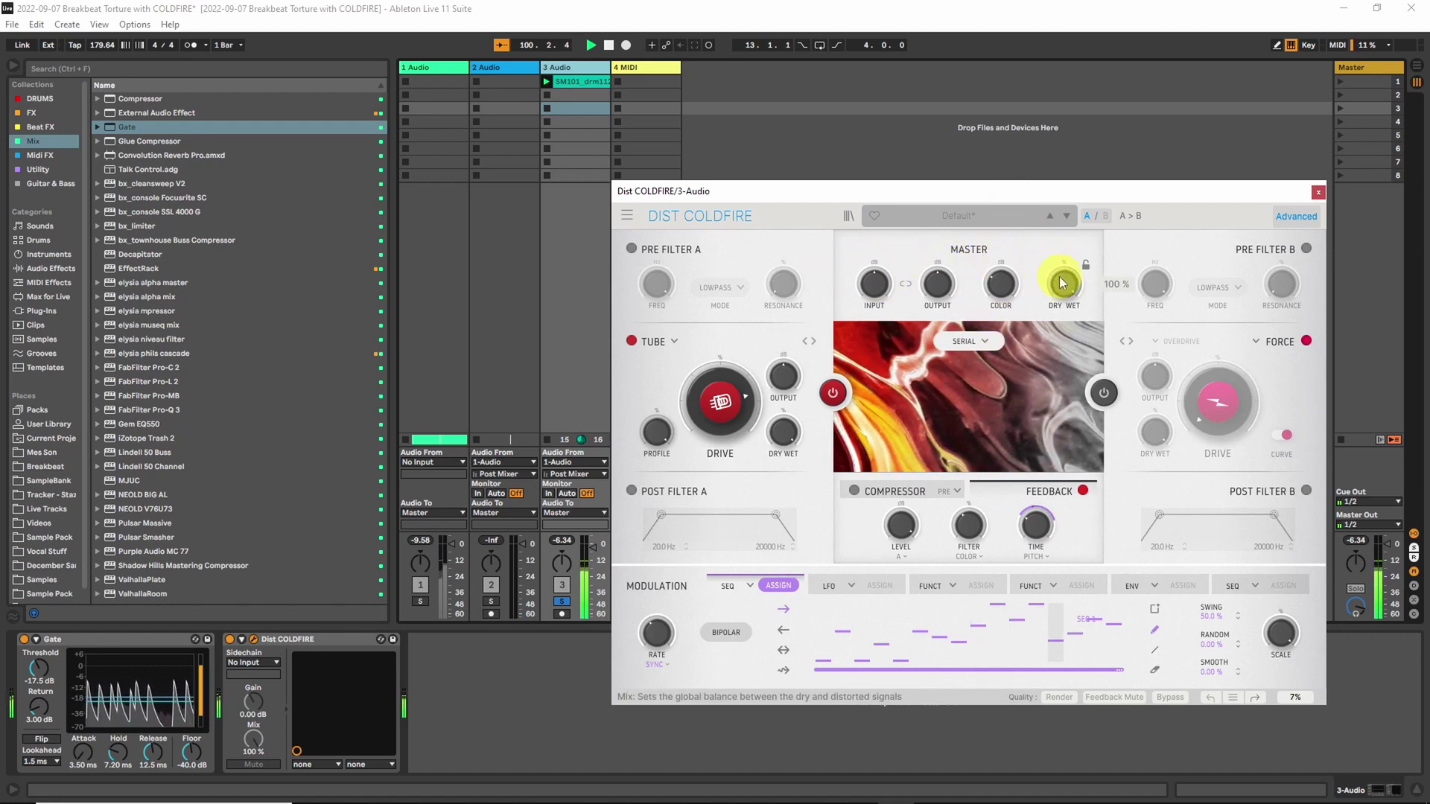
left_click_drag(1061, 283, 1052, 262)
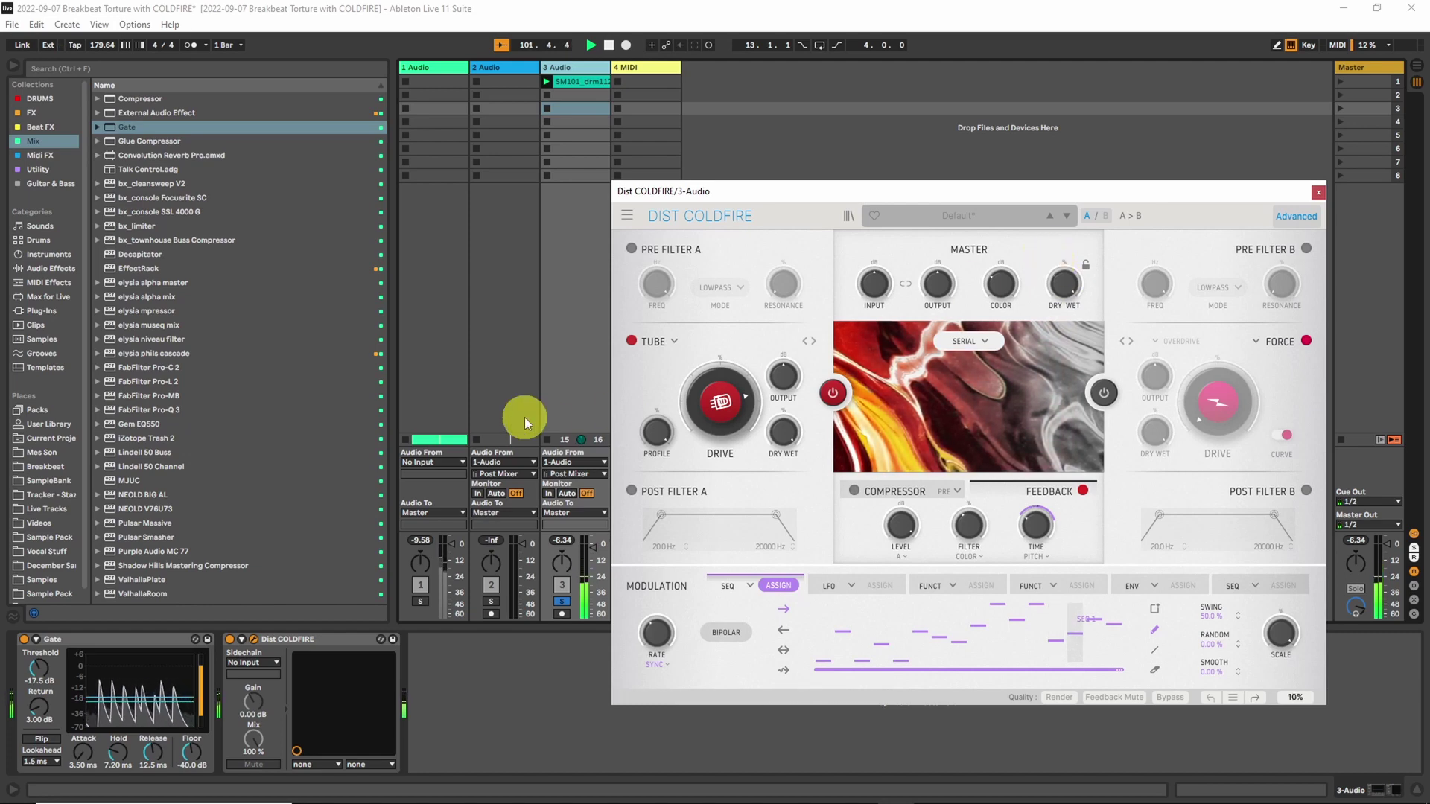
- Enable Pre Filter A, set its mode to Bandpass and adjust its cutoff frequency
left_click(632, 248)
left_click(717, 288)
left_click(676, 302)
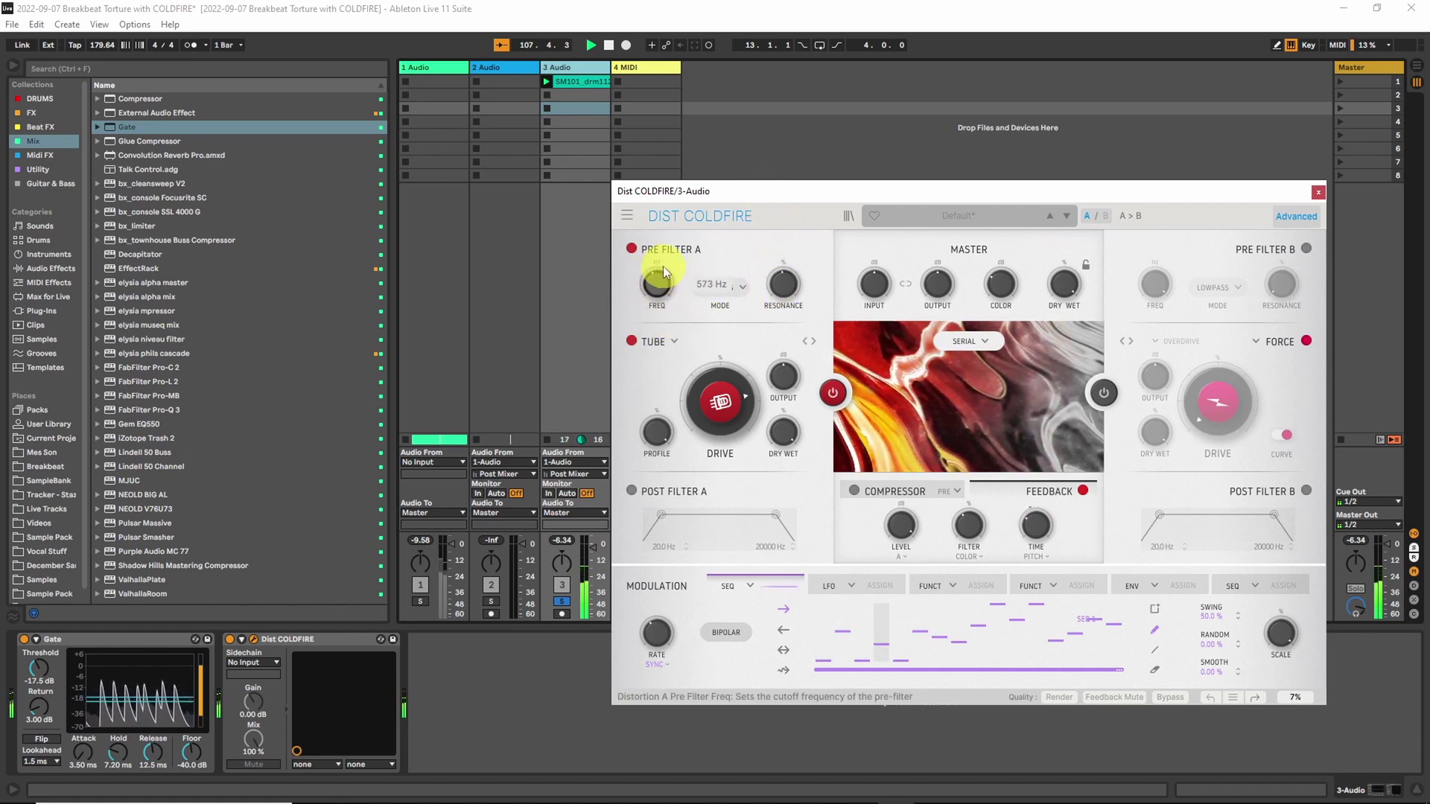
left_click_drag(659, 288, 656, 318)
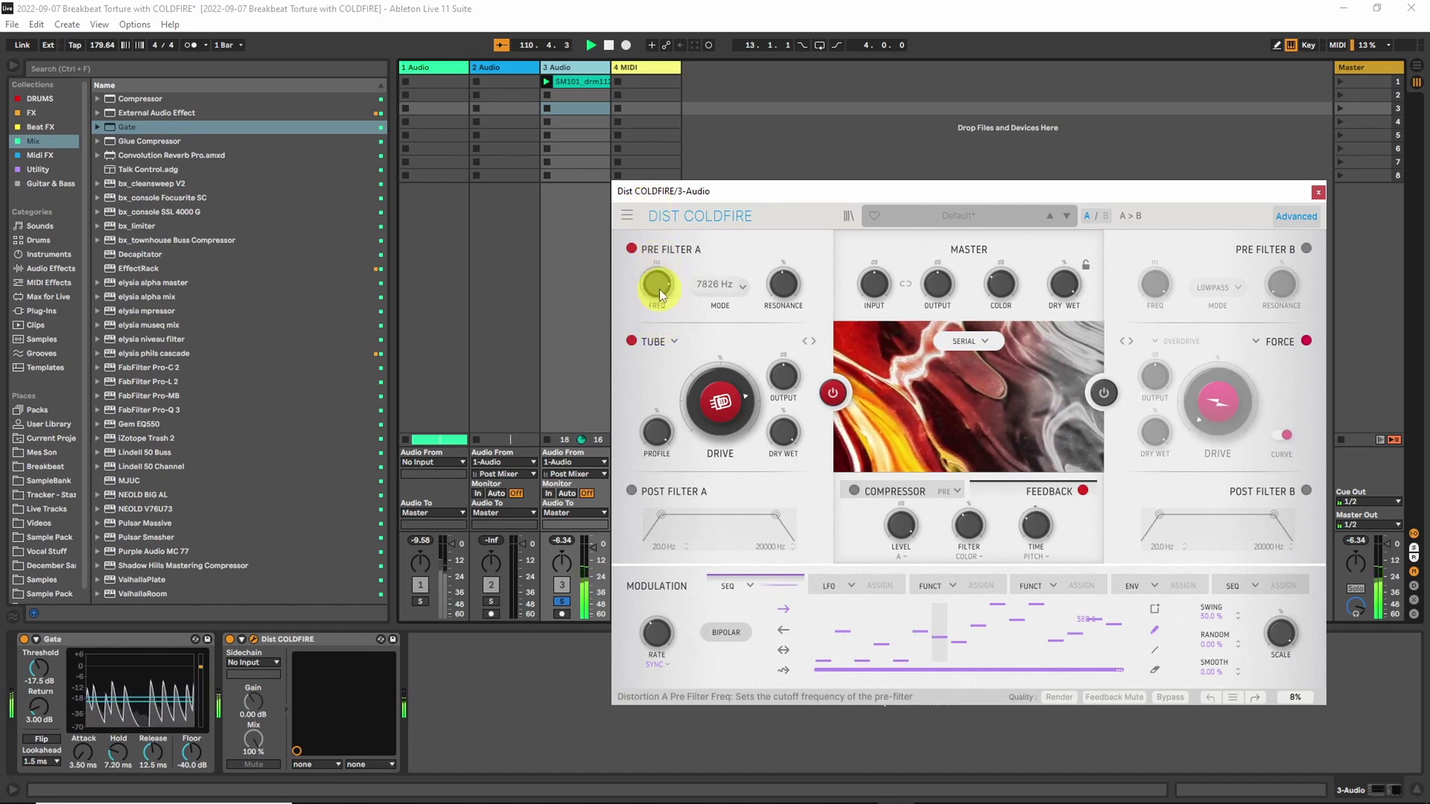
left_click_drag(656, 288, 661, 398)
- Change the second modulator from LFO to a bipolar step sequencer with Random at 100%
left_click(832, 584)
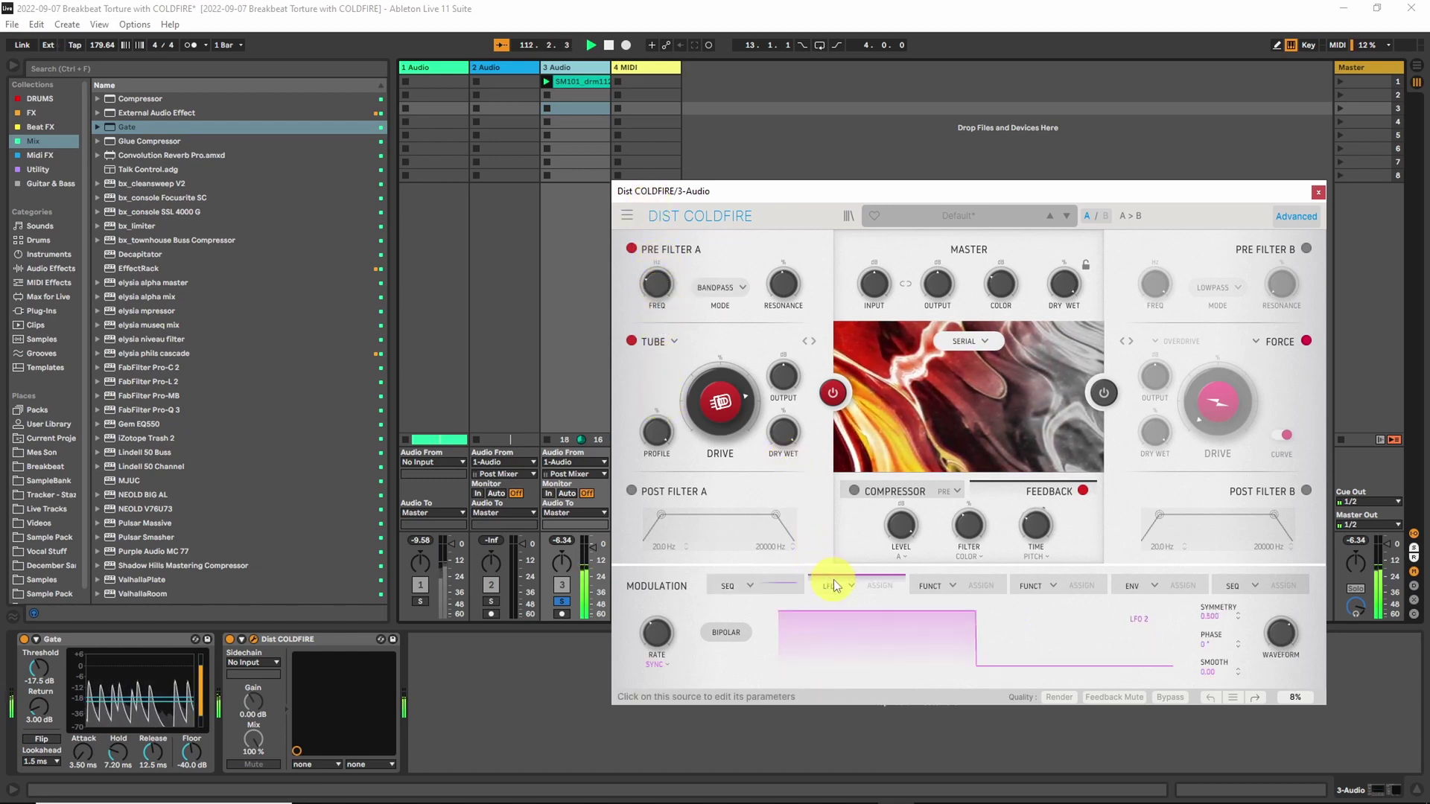
left_click(850, 586)
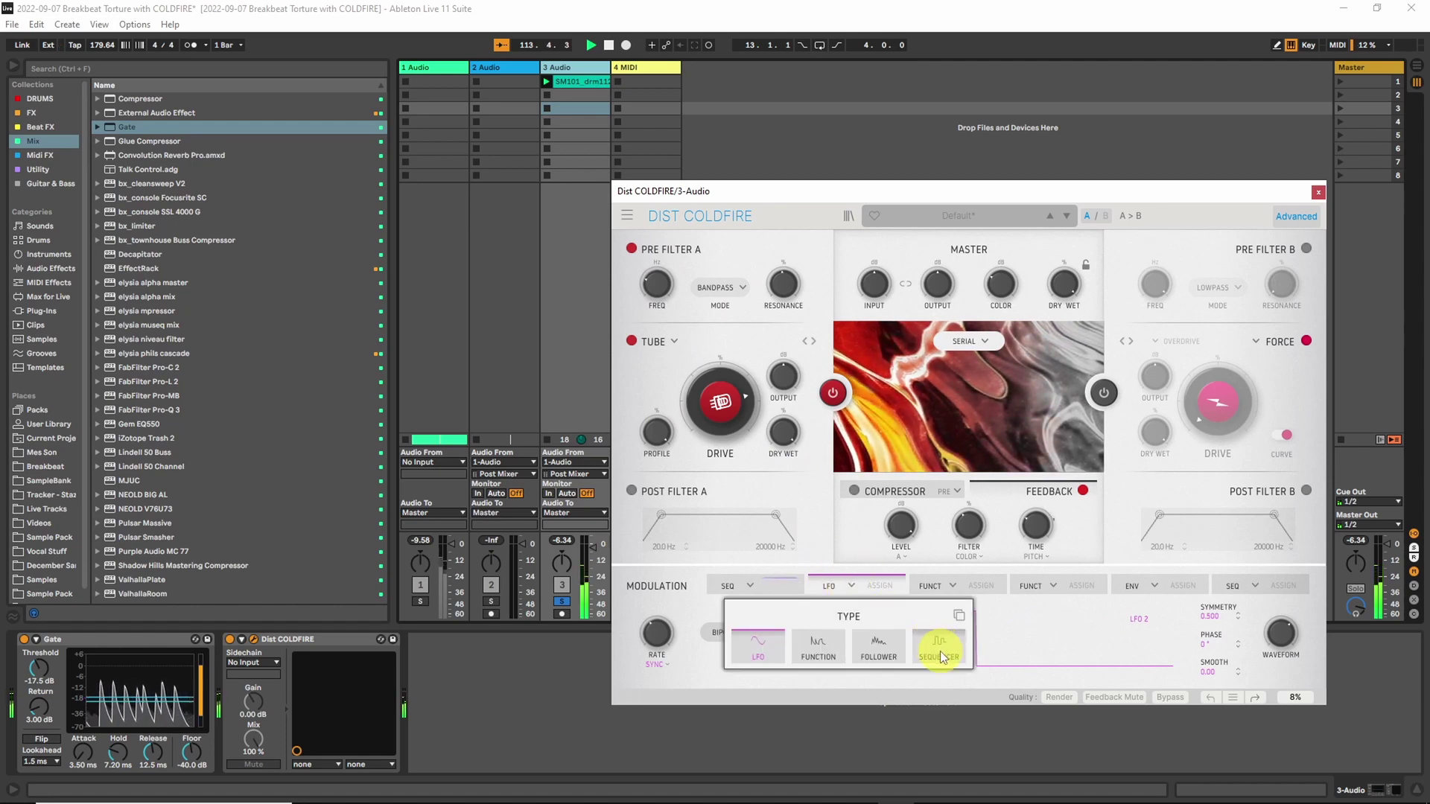
left_click(754, 650)
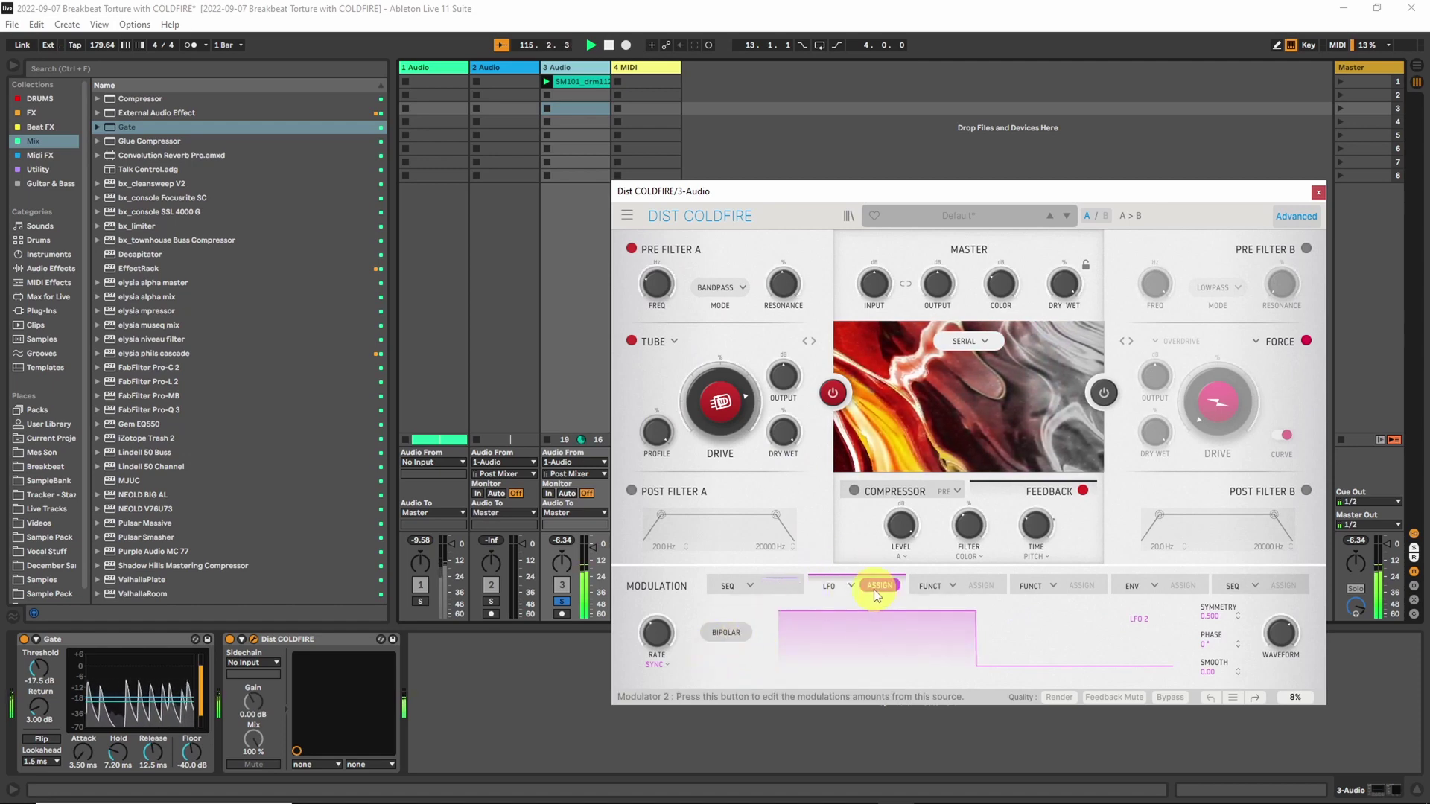
left_click(851, 585)
left_click(939, 652)
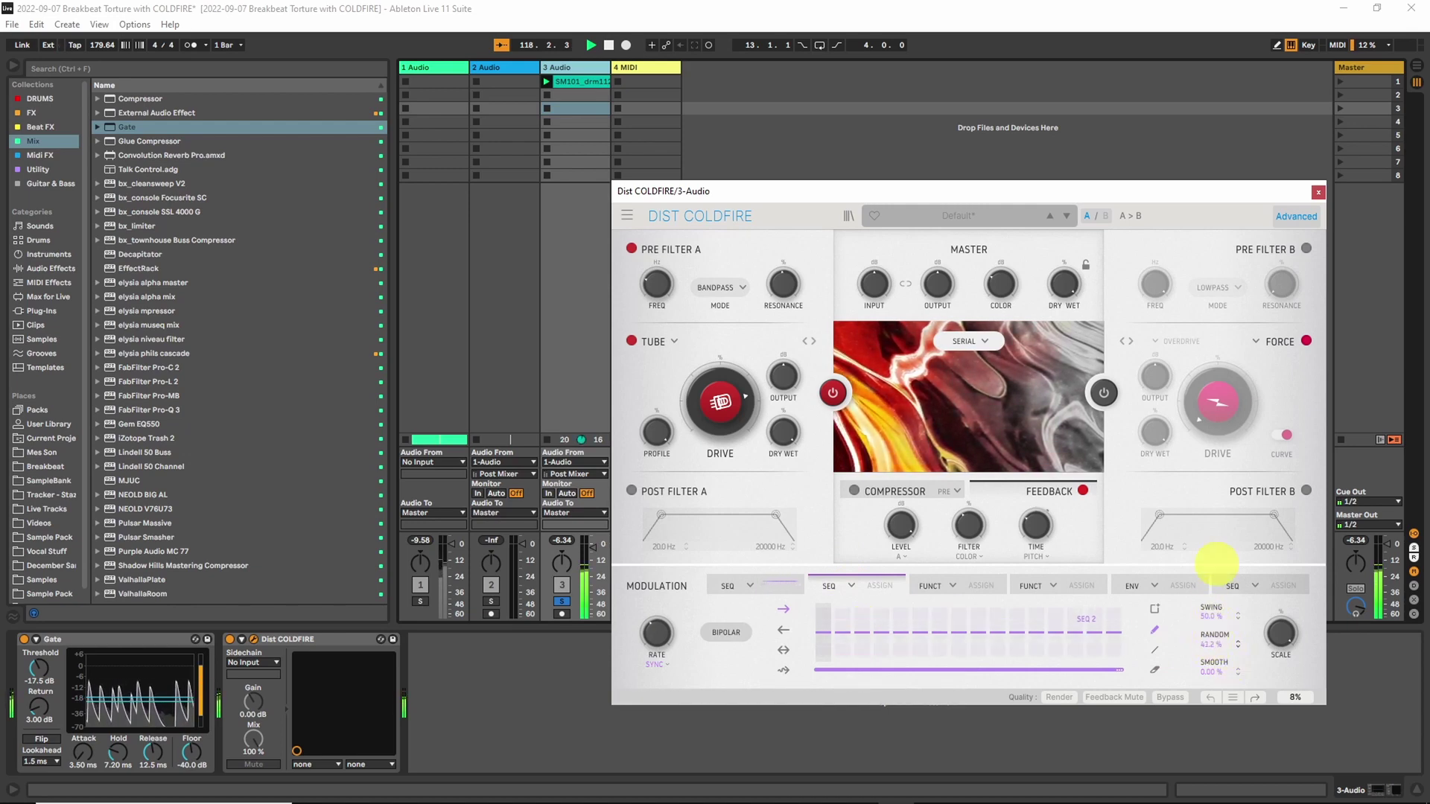
left_click(726, 632)
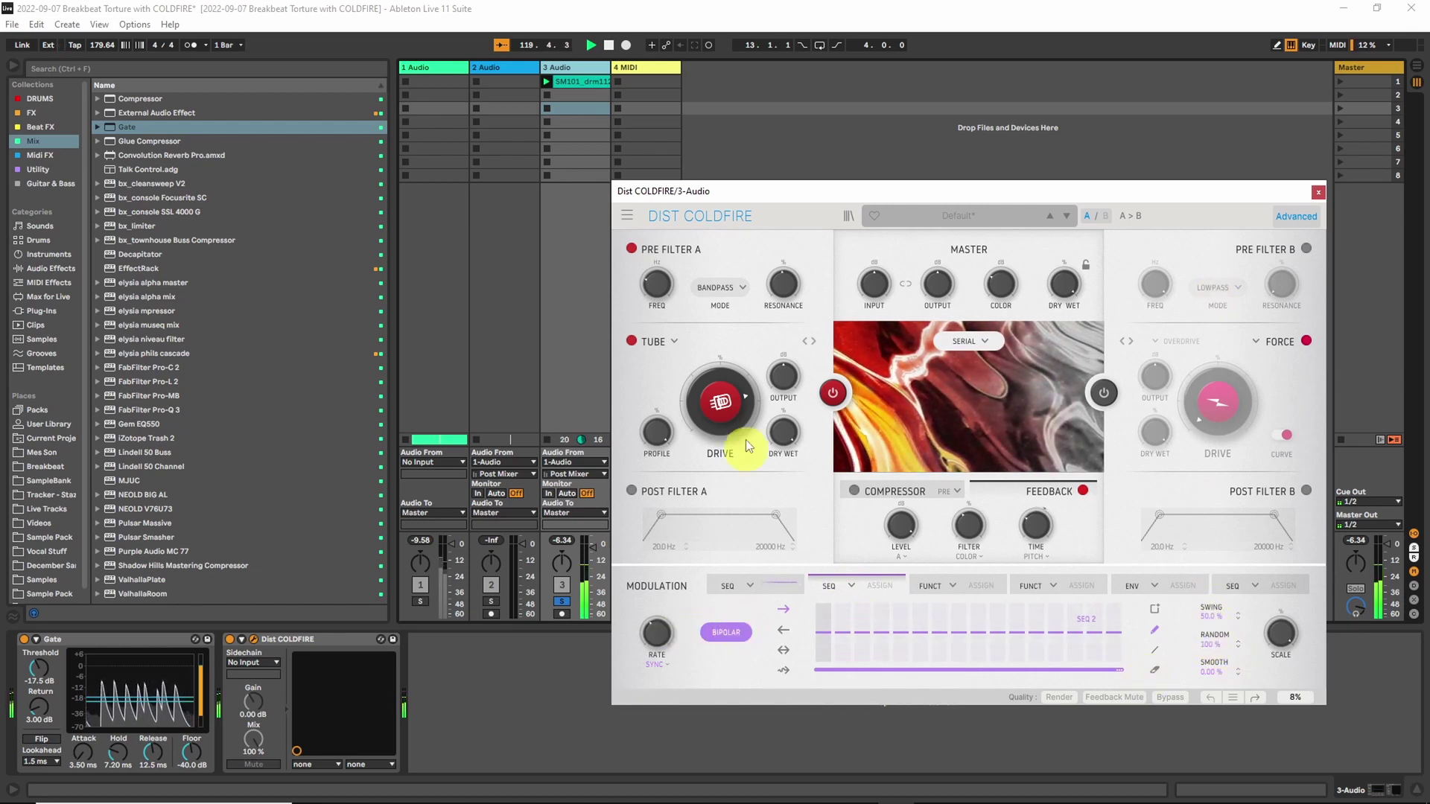
- Assign the second sequencer to Pre Filter A's frequency and set the first sequencer's Smooth to about 42%
left_click(778, 586)
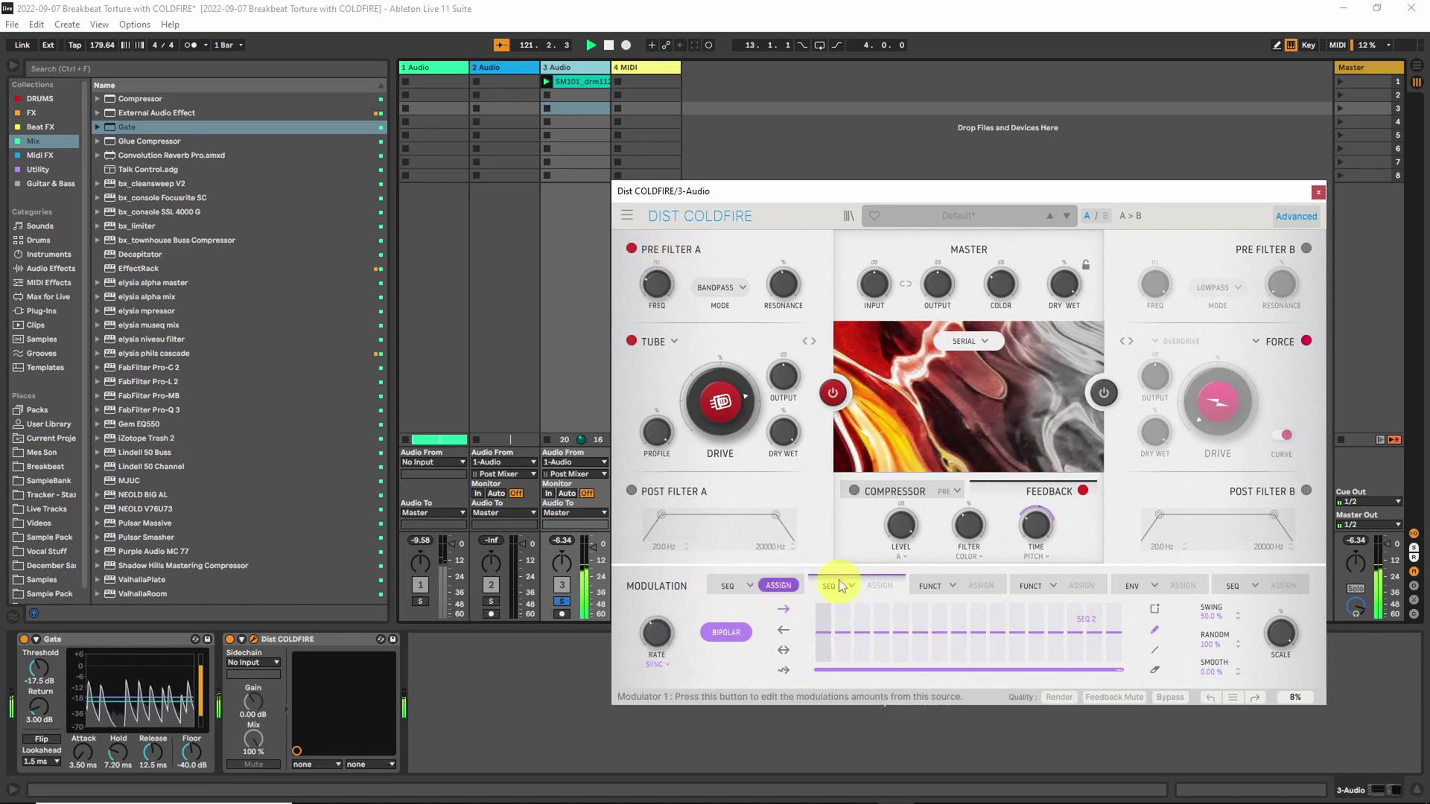
left_click(839, 579)
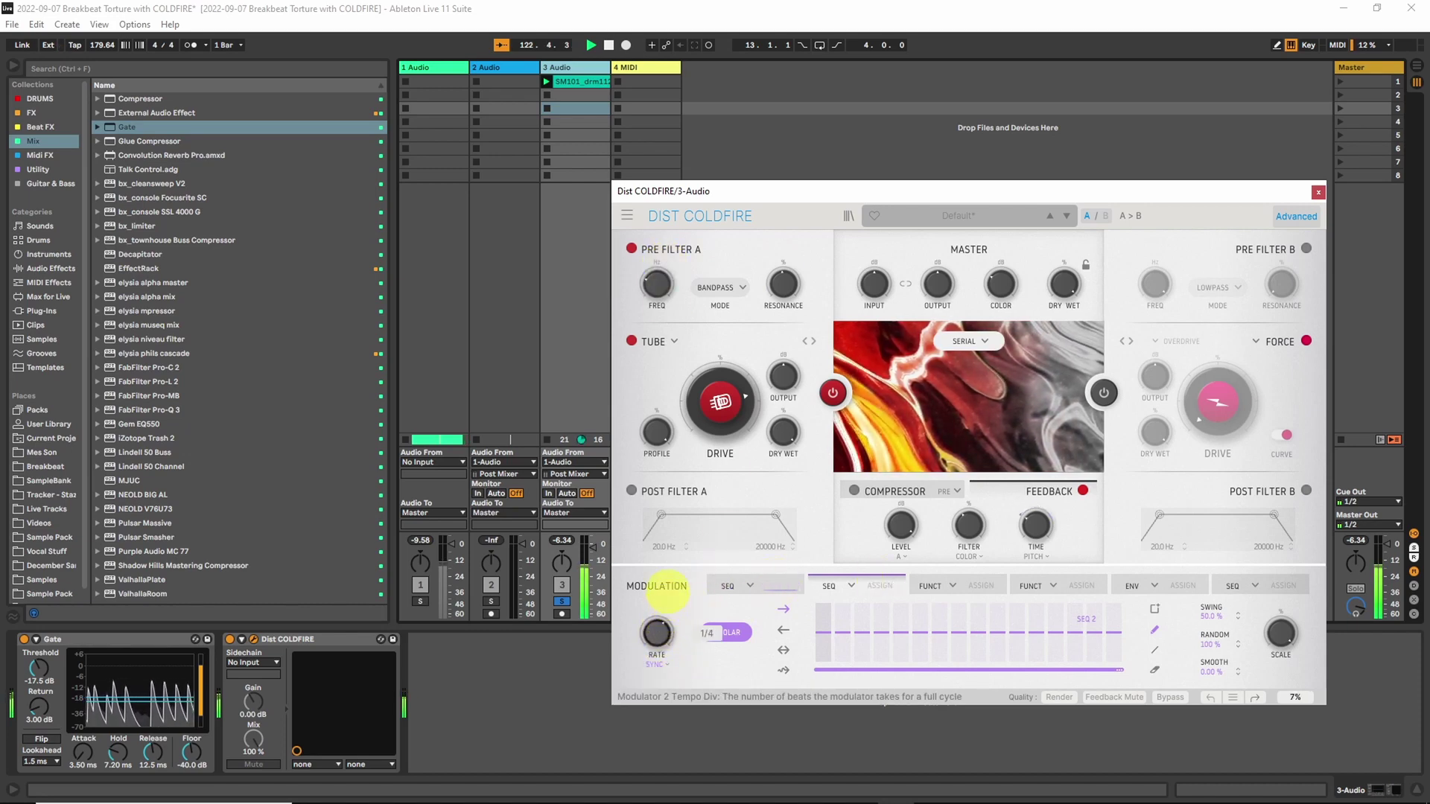
left_click(778, 585)
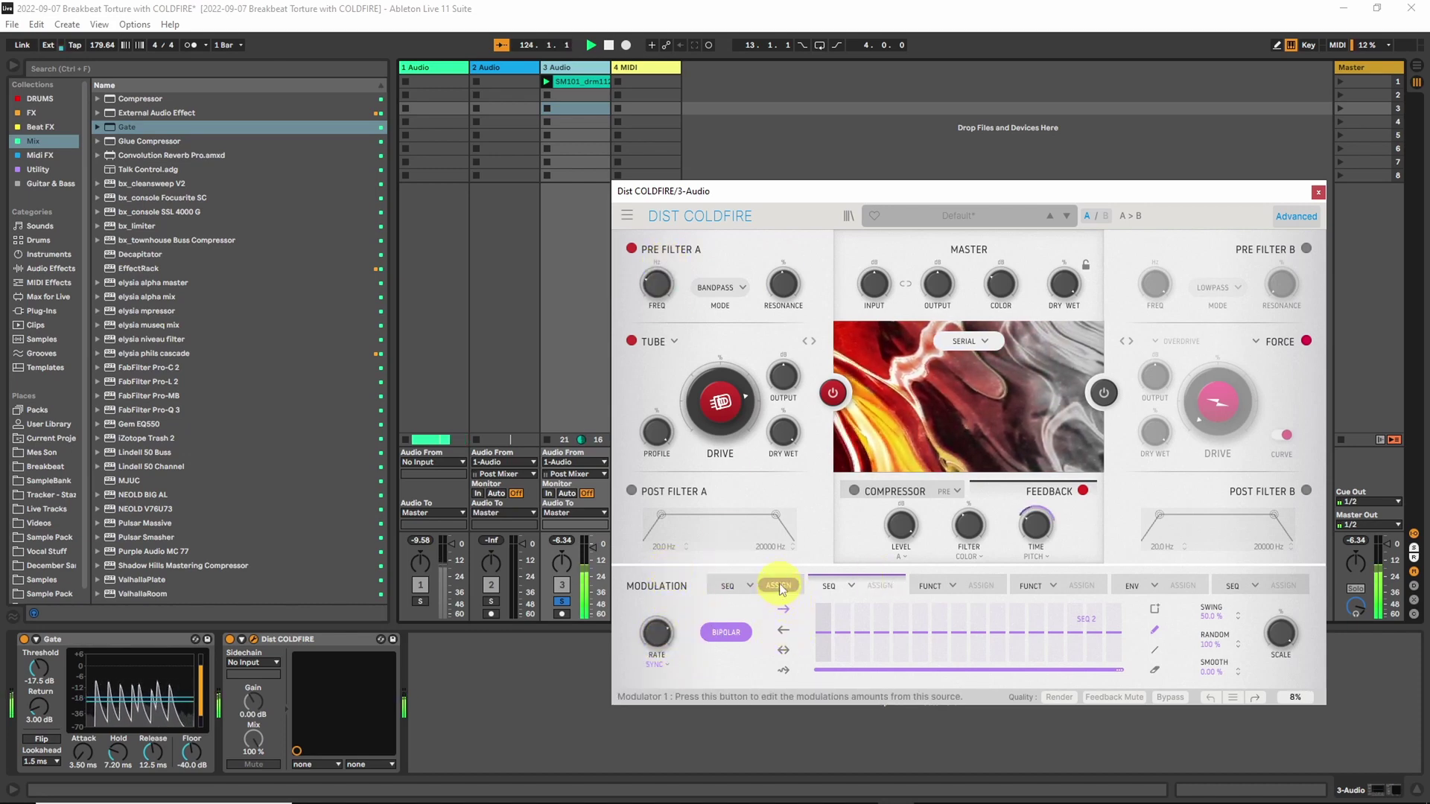
left_click(881, 586)
left_click_drag(657, 284, 663, 228)
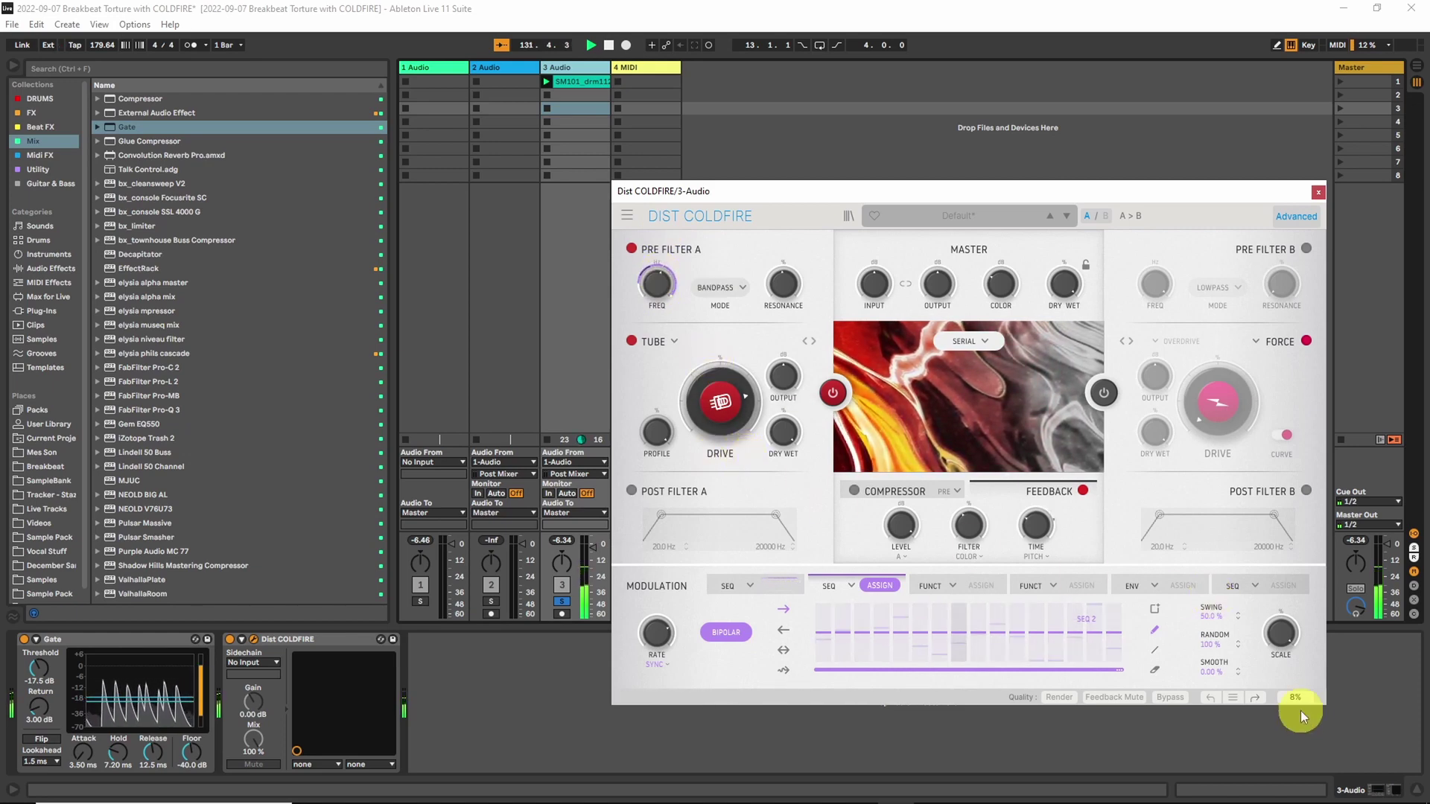
left_click(771, 585)
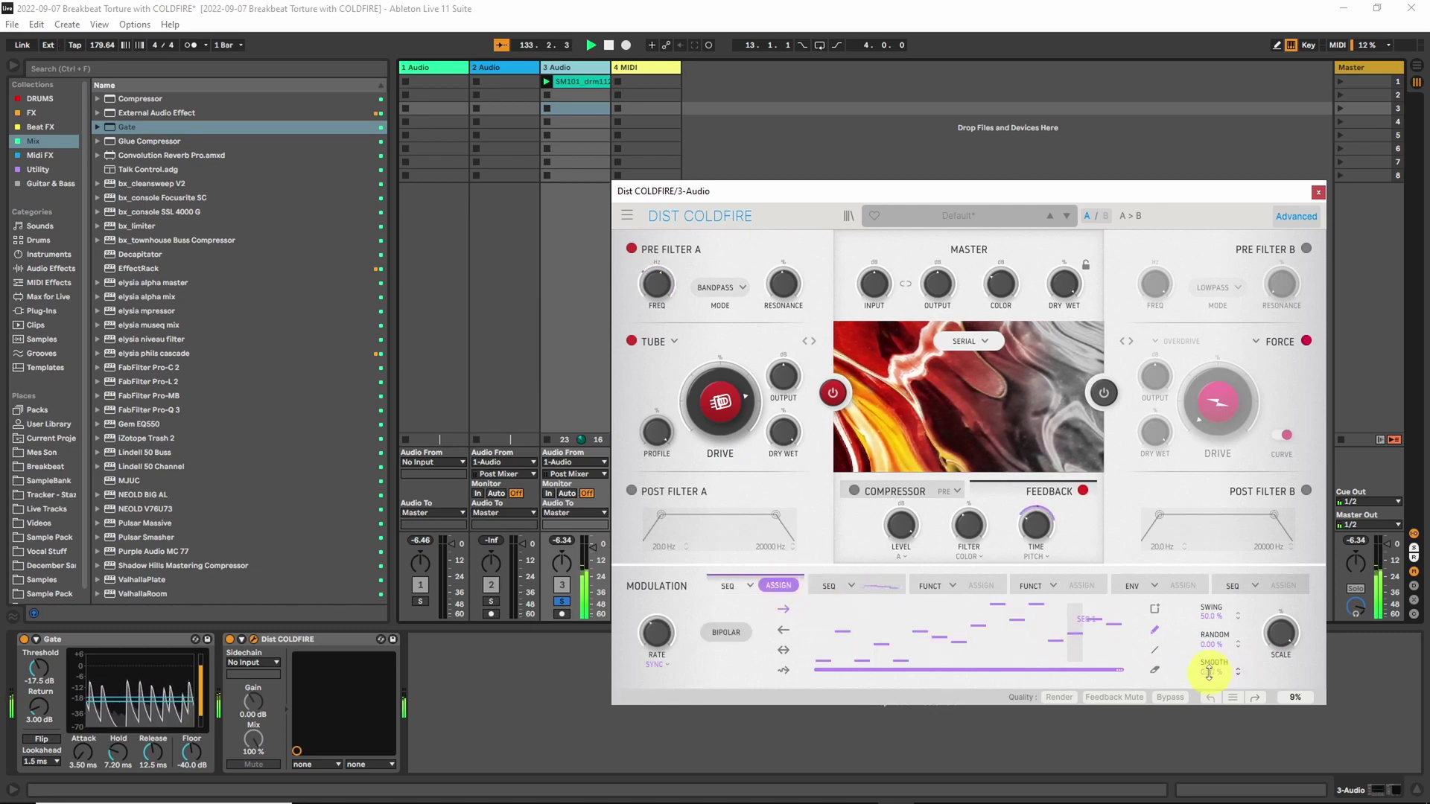
left_click_drag(1210, 671, 1210, 622)
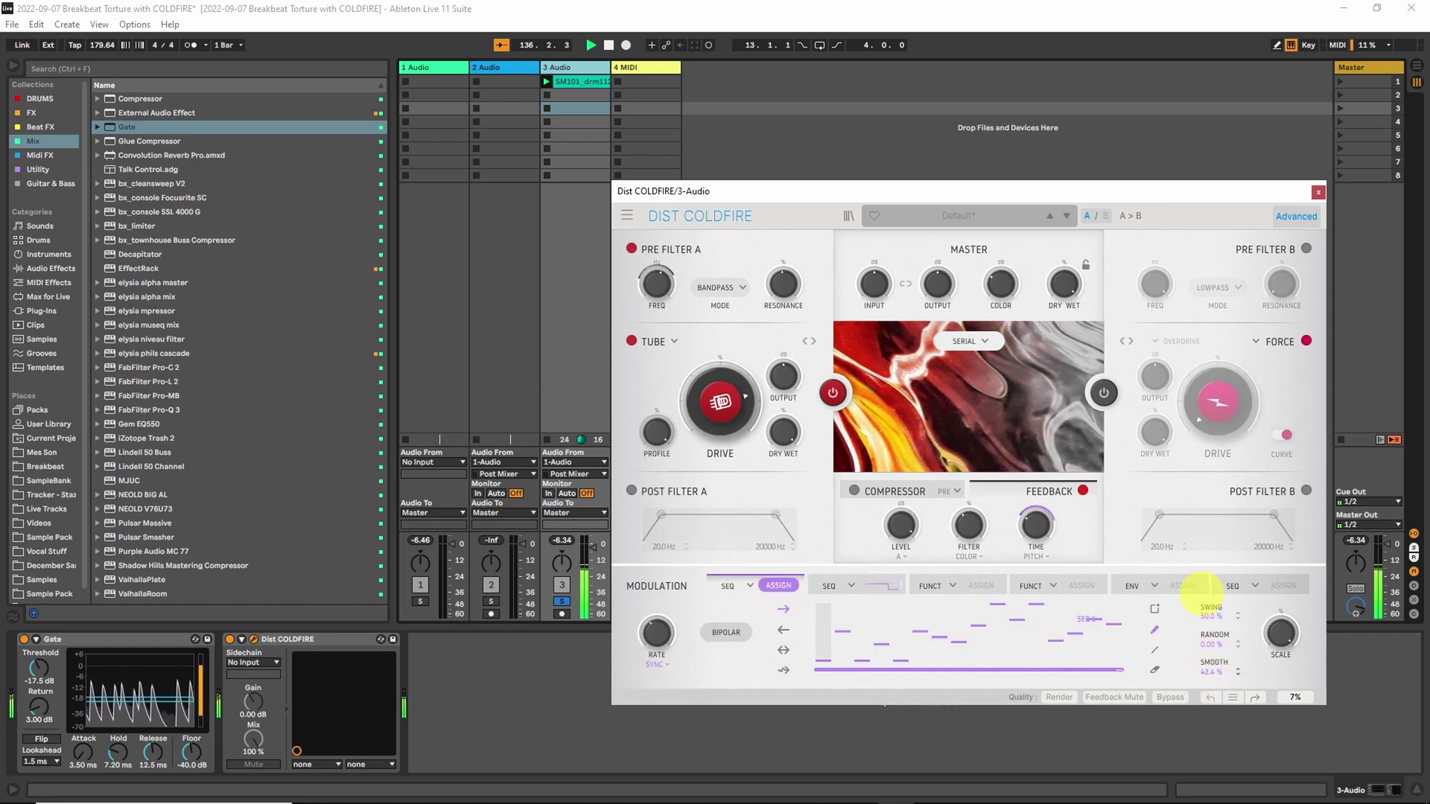
- Raise Pre Filter A's Resonance to about 78.8% and readjust the second sequencer's synced rate
left_click(874, 588)
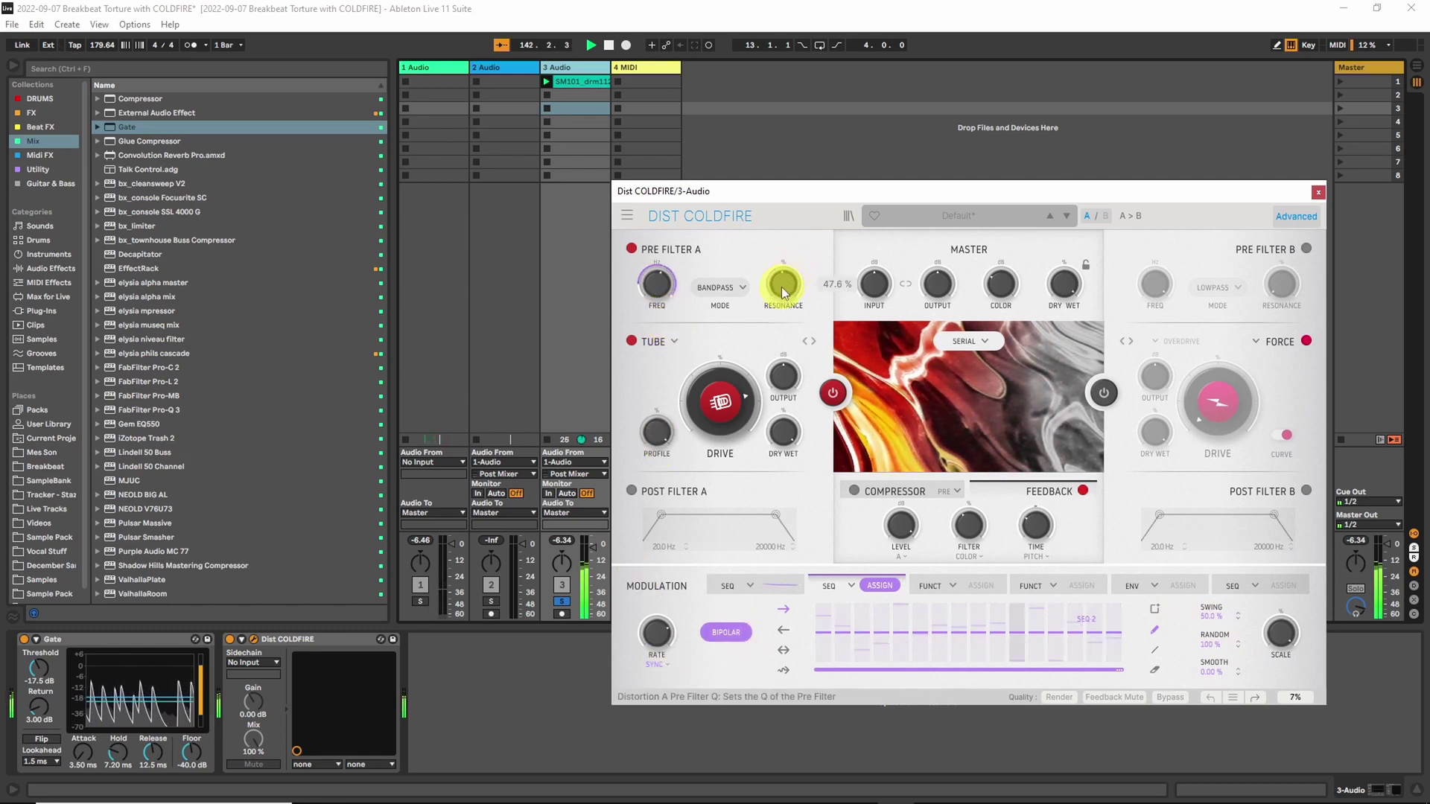
left_click_drag(781, 289, 780, 229)
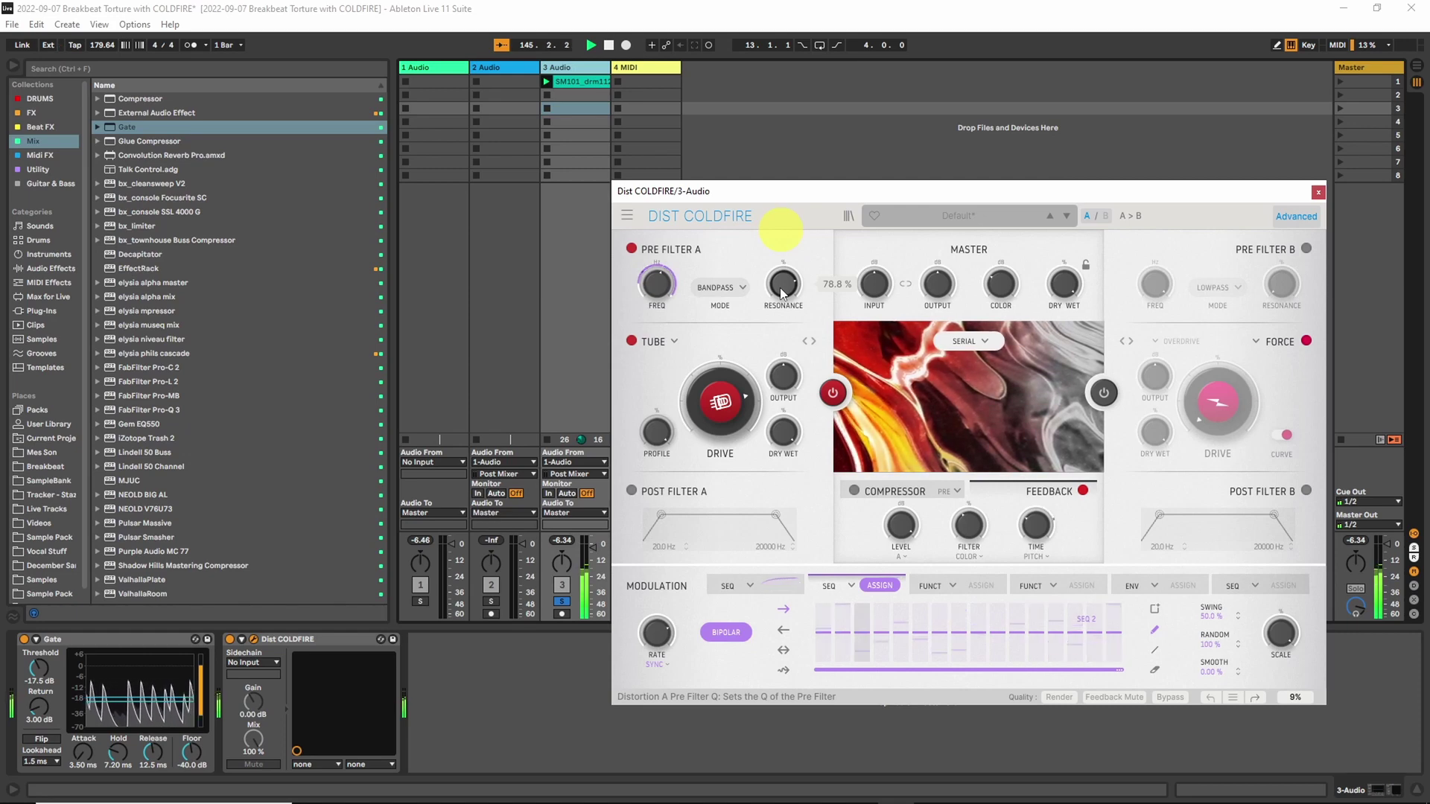
mouse_move(656, 290)
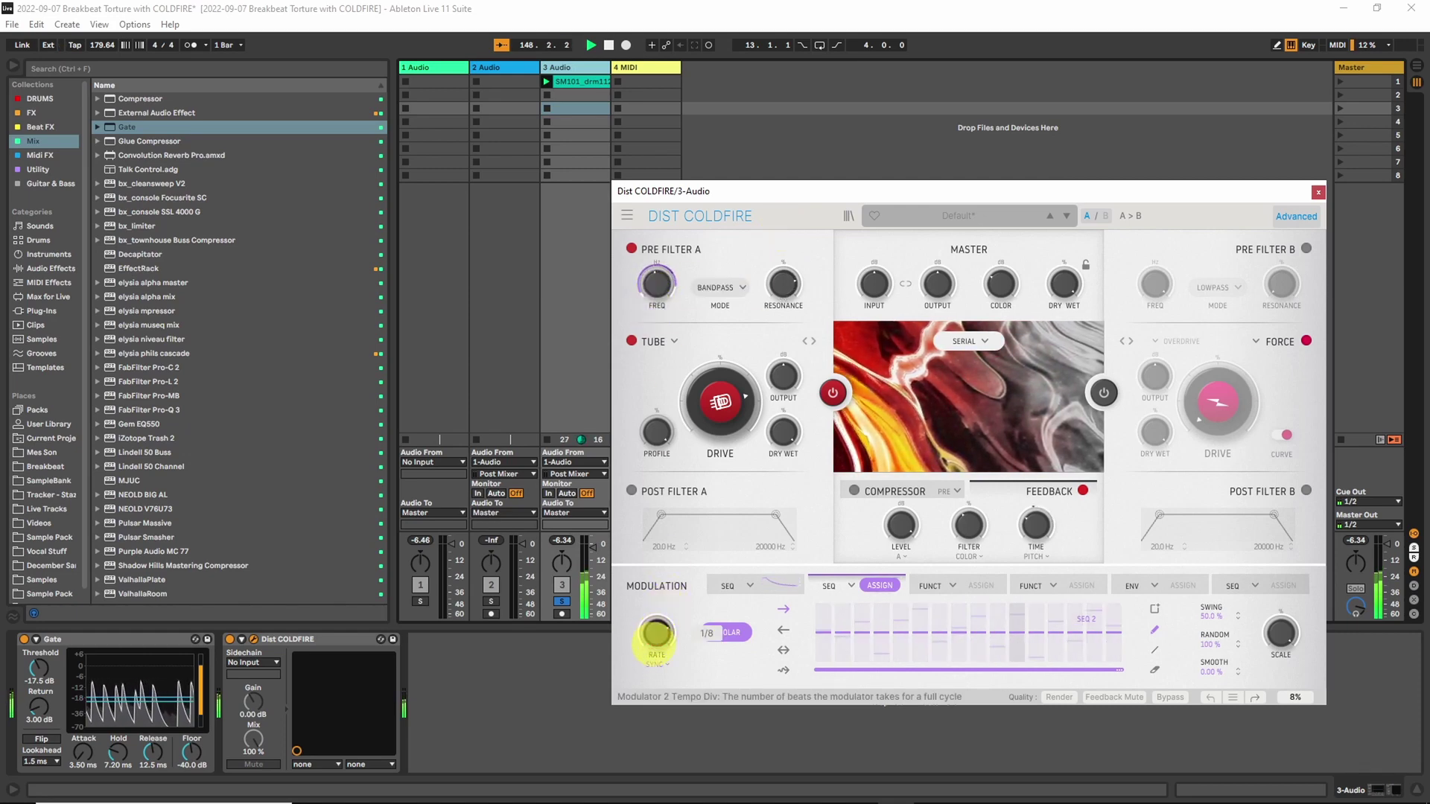
left_click_drag(655, 637, 652, 666)
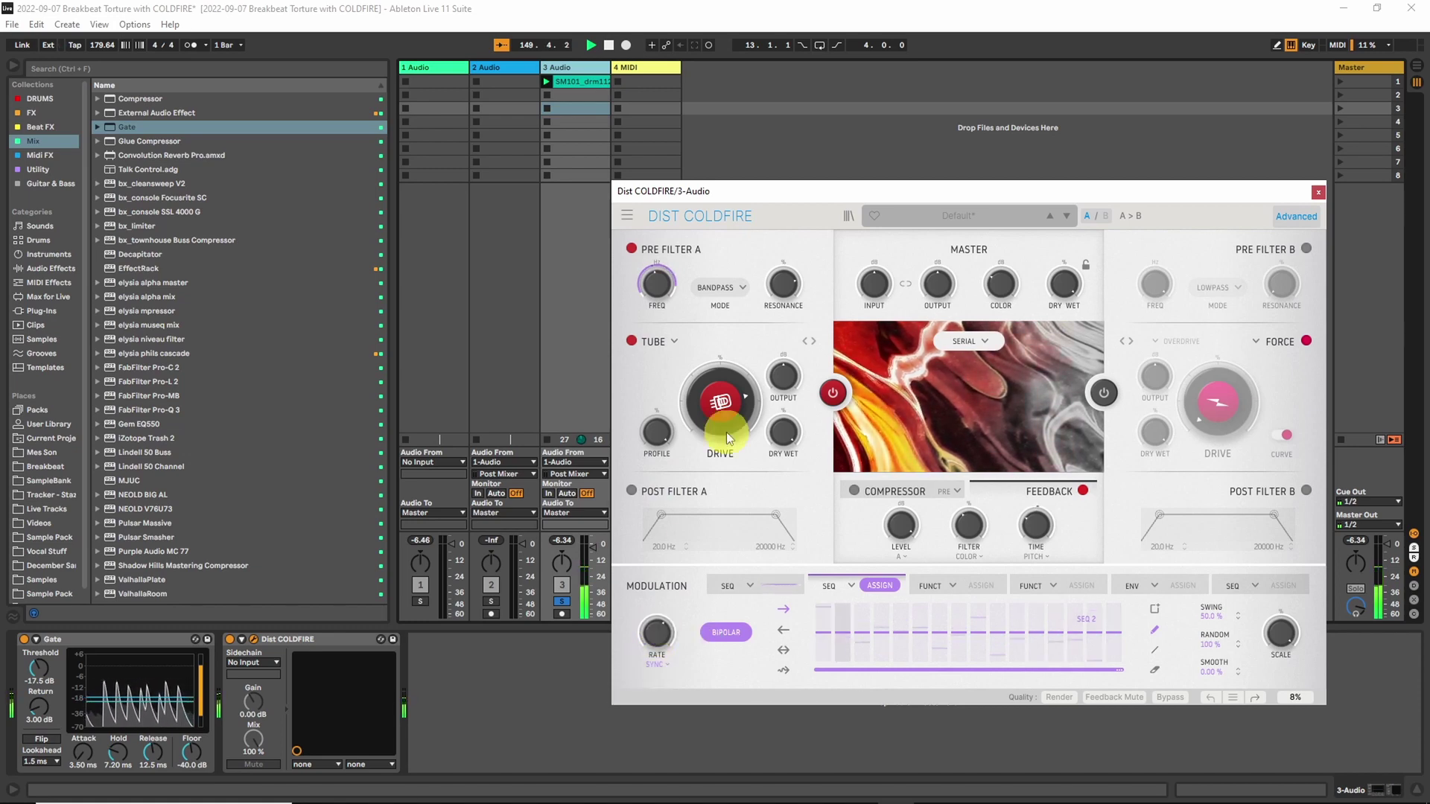
mouse_move(776, 287)
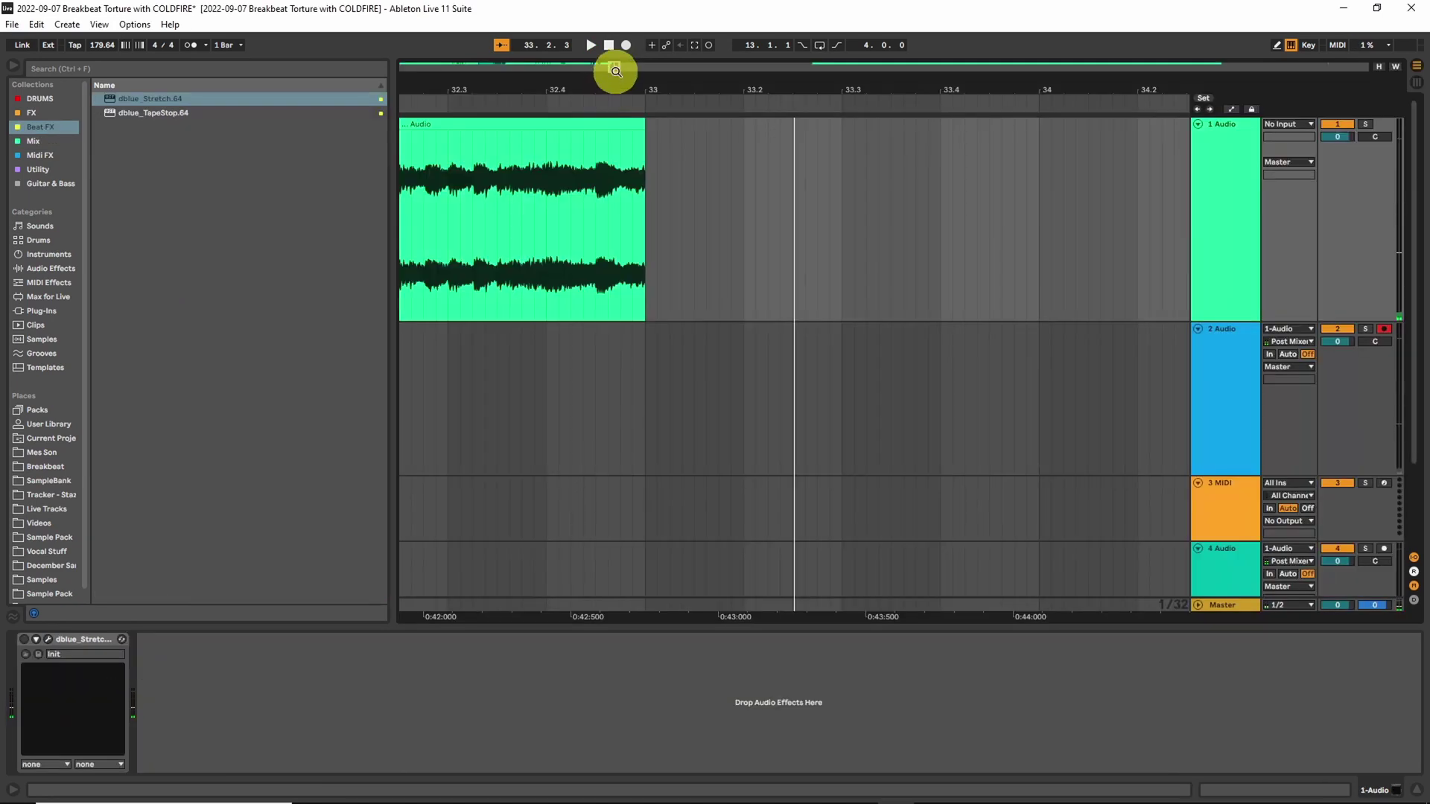
- Examine the chopped break at the start of the 1 Audio track in the arrangement and select its first clip
left_click_drag(615, 67, 614, 64)
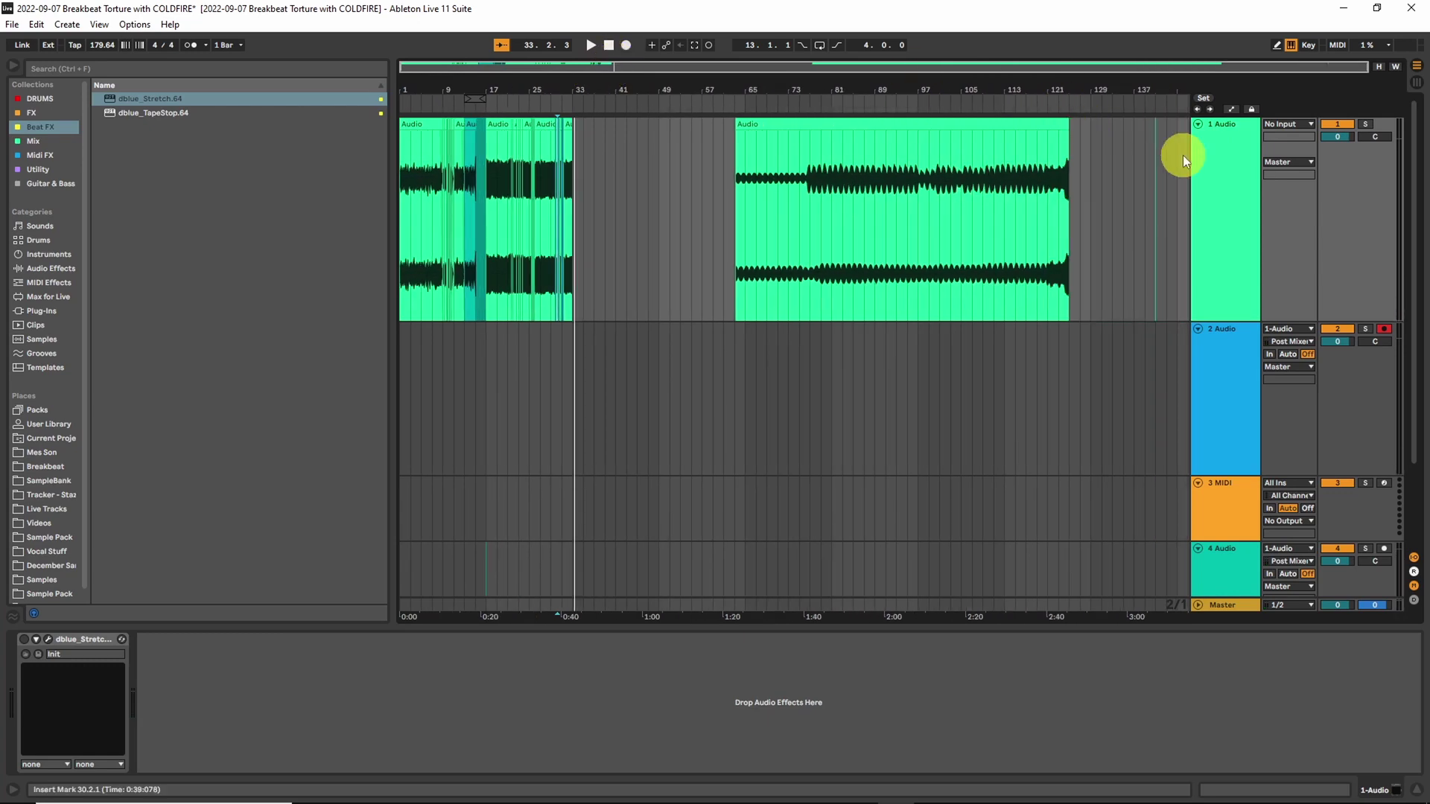
left_click(1236, 178)
left_click(1217, 381)
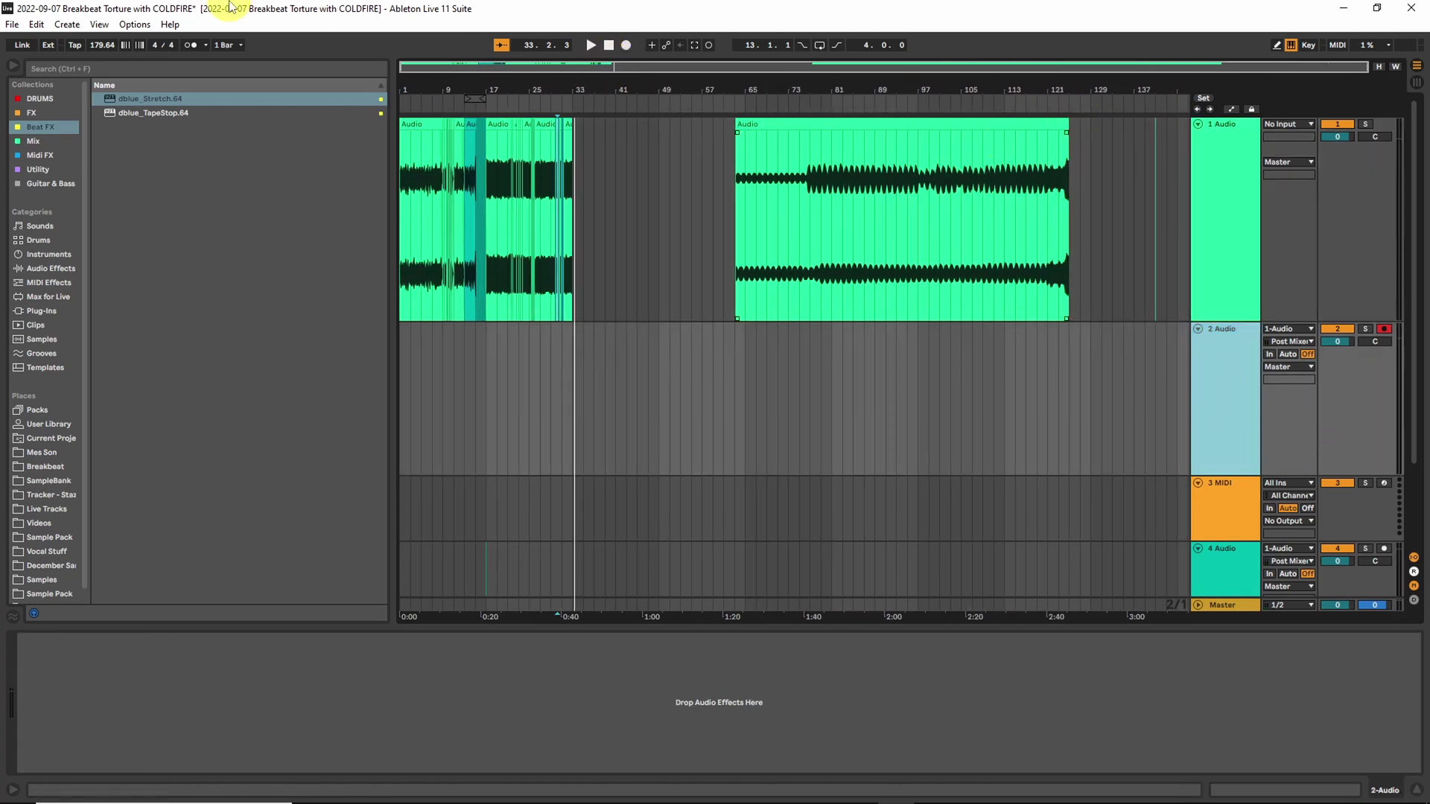
left_click(1215, 247)
left_click_drag(402, 68, 399, 62)
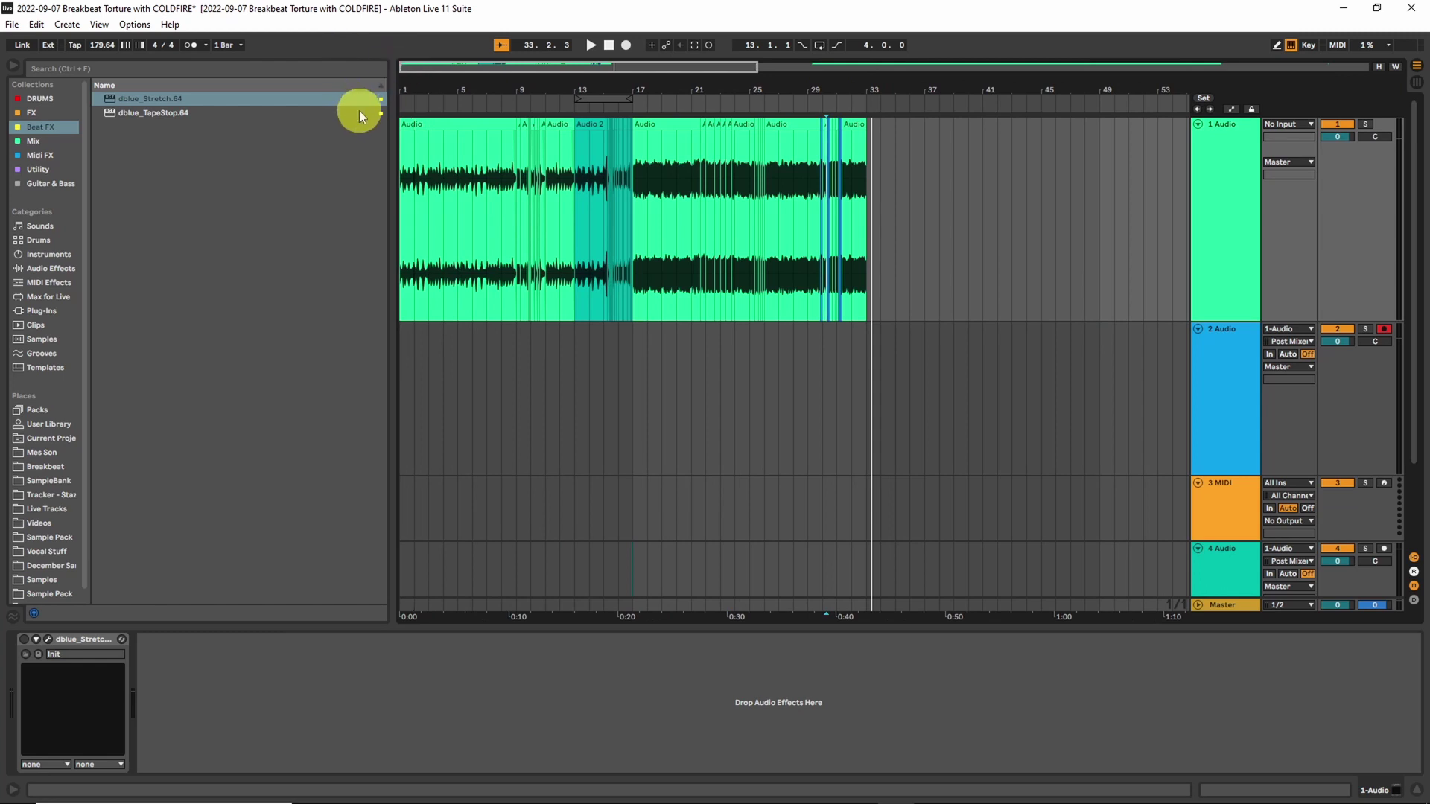
left_click(414, 121)
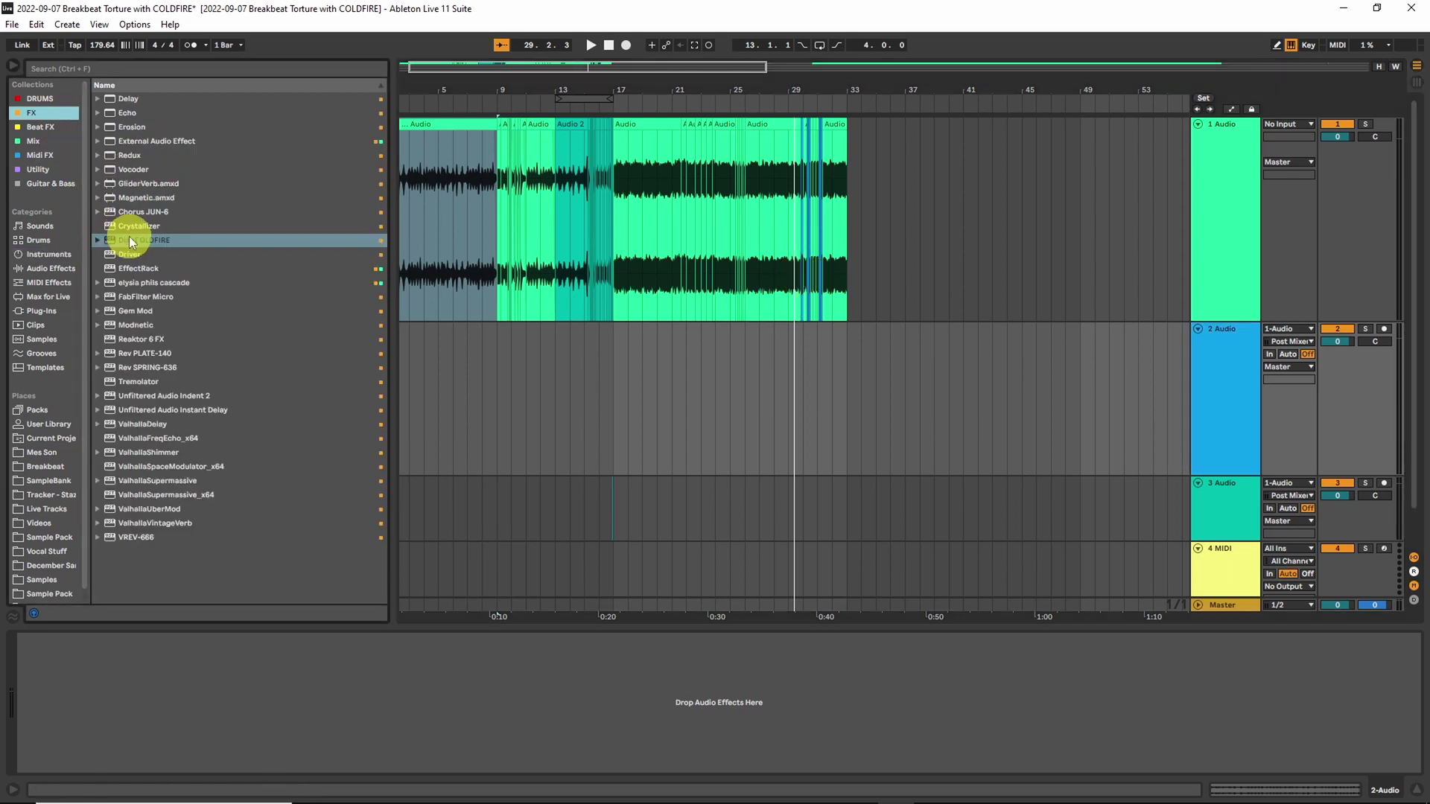
- Load Dist COLDFIRE onto the 2 Audio track and show its advanced view
left_click(131, 240)
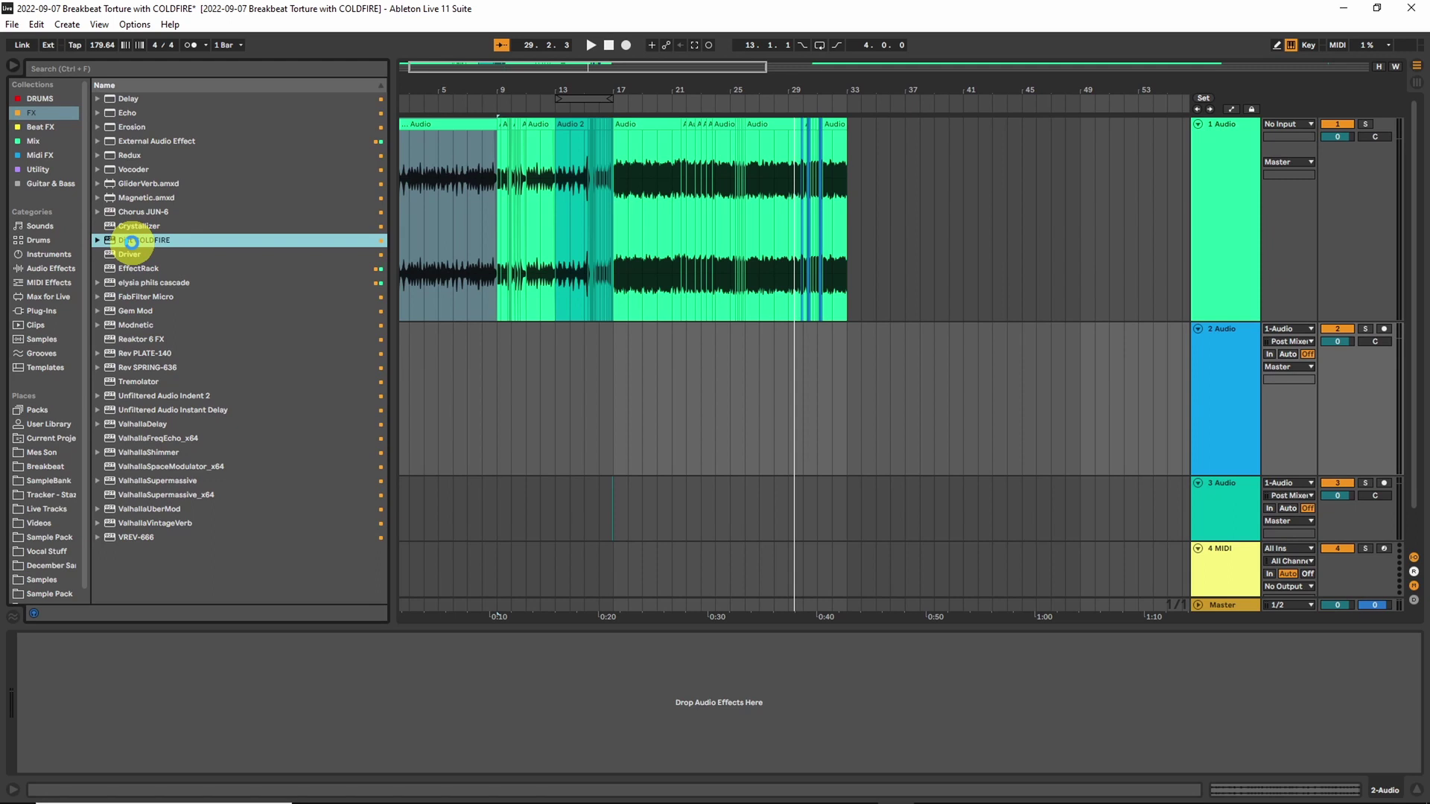
double_click(132, 240)
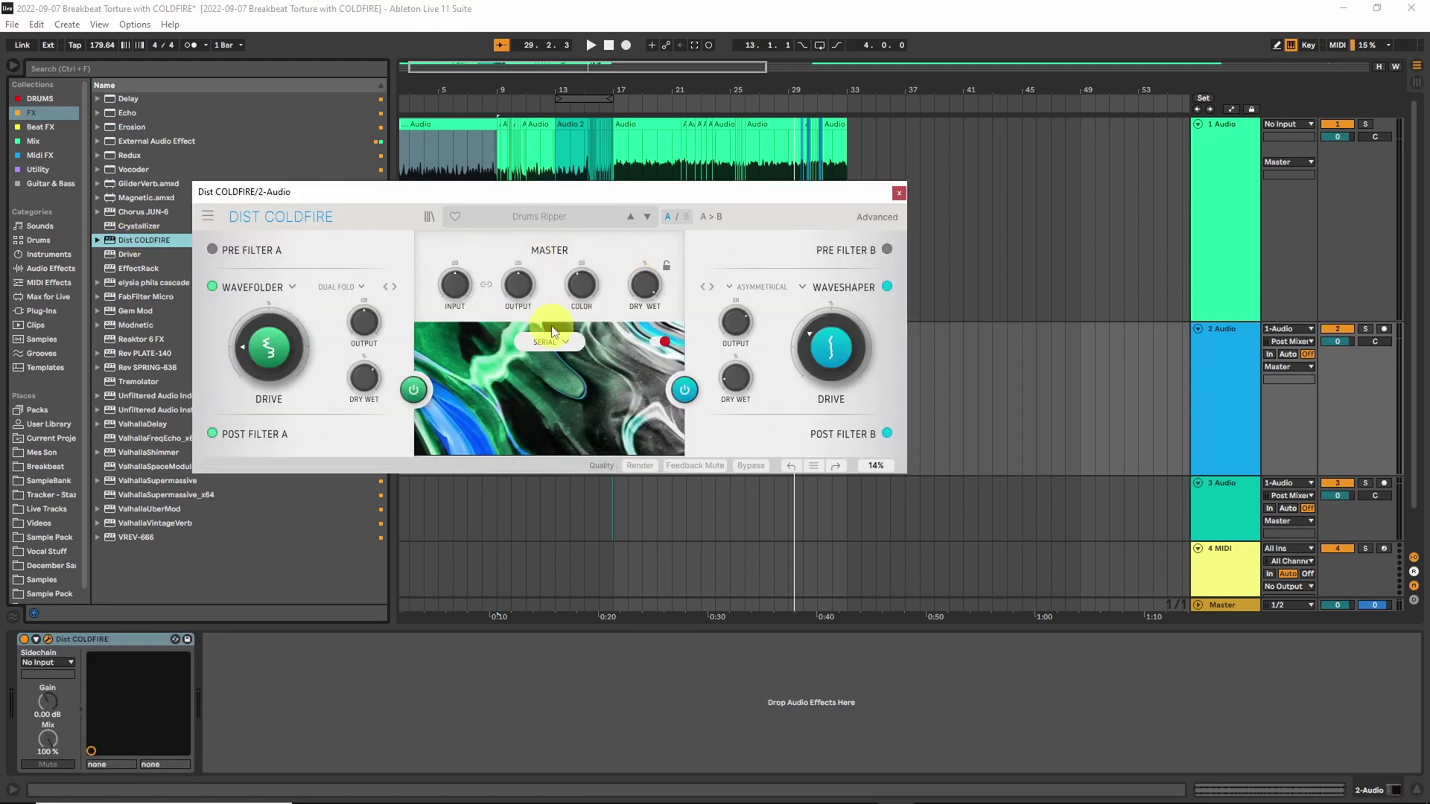
left_click(552, 336)
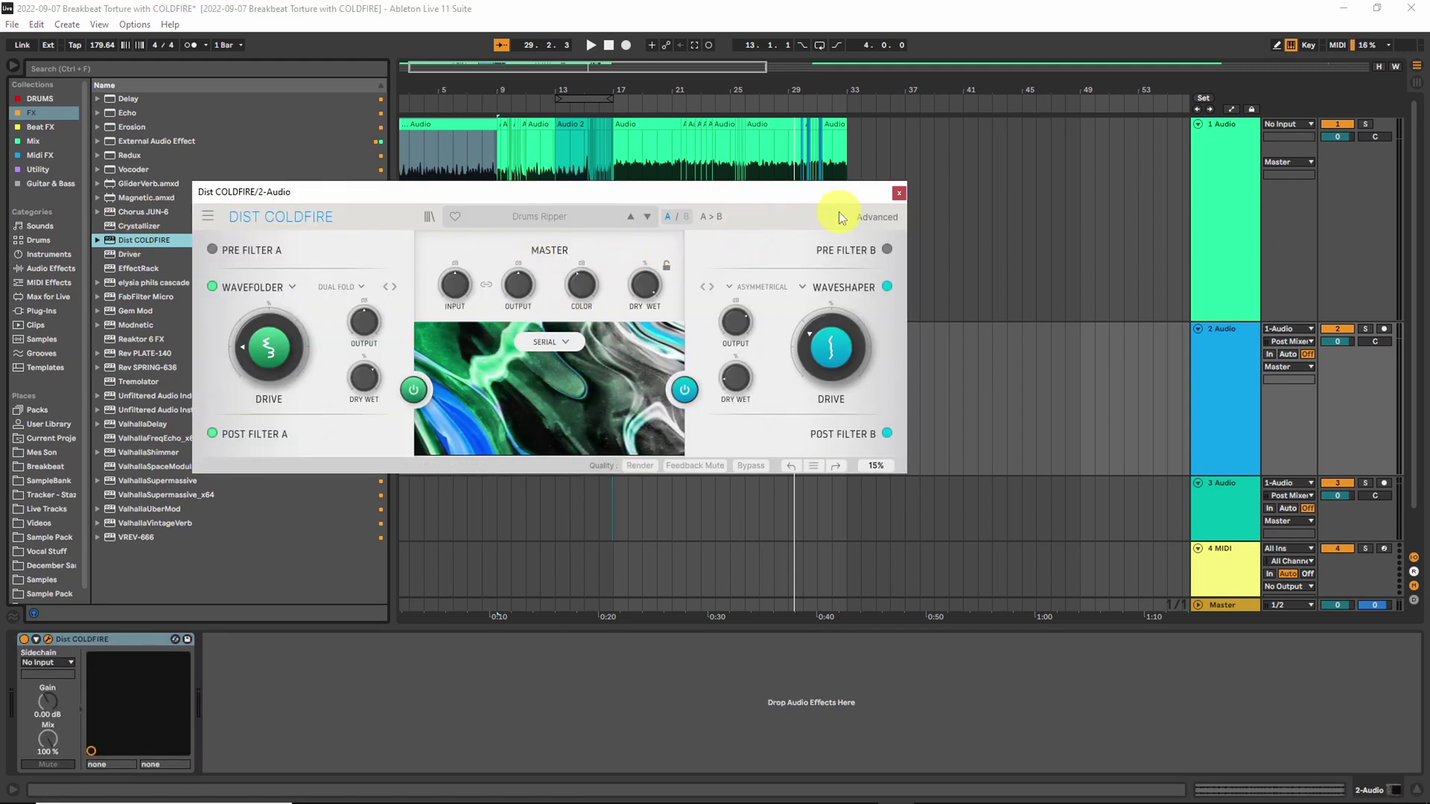
left_click(873, 216)
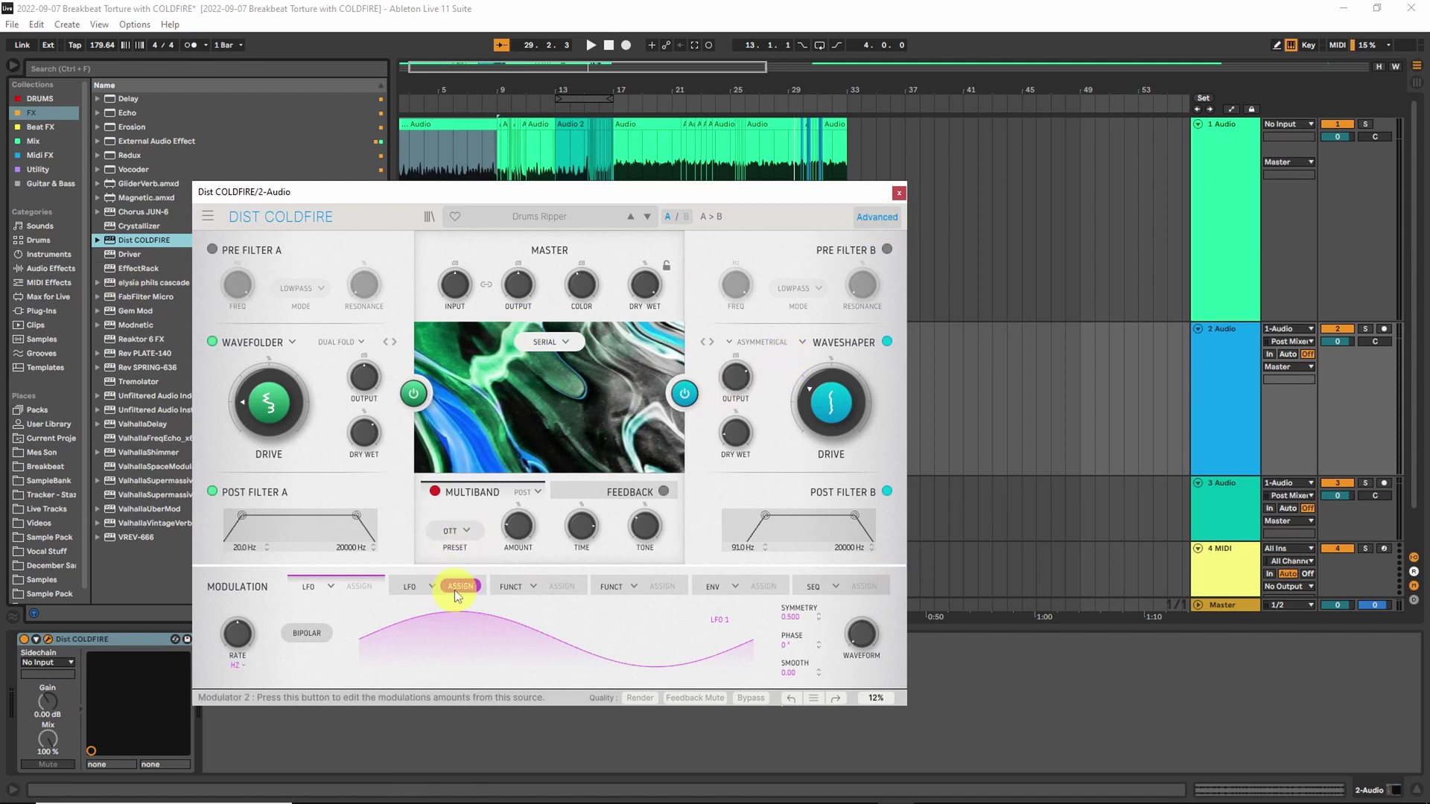
- Flatten the fourth modulator's function curve at level 0.250 and slightly lower the Waveshaper's Drive, keeping the routing on Serial
left_click(614, 590)
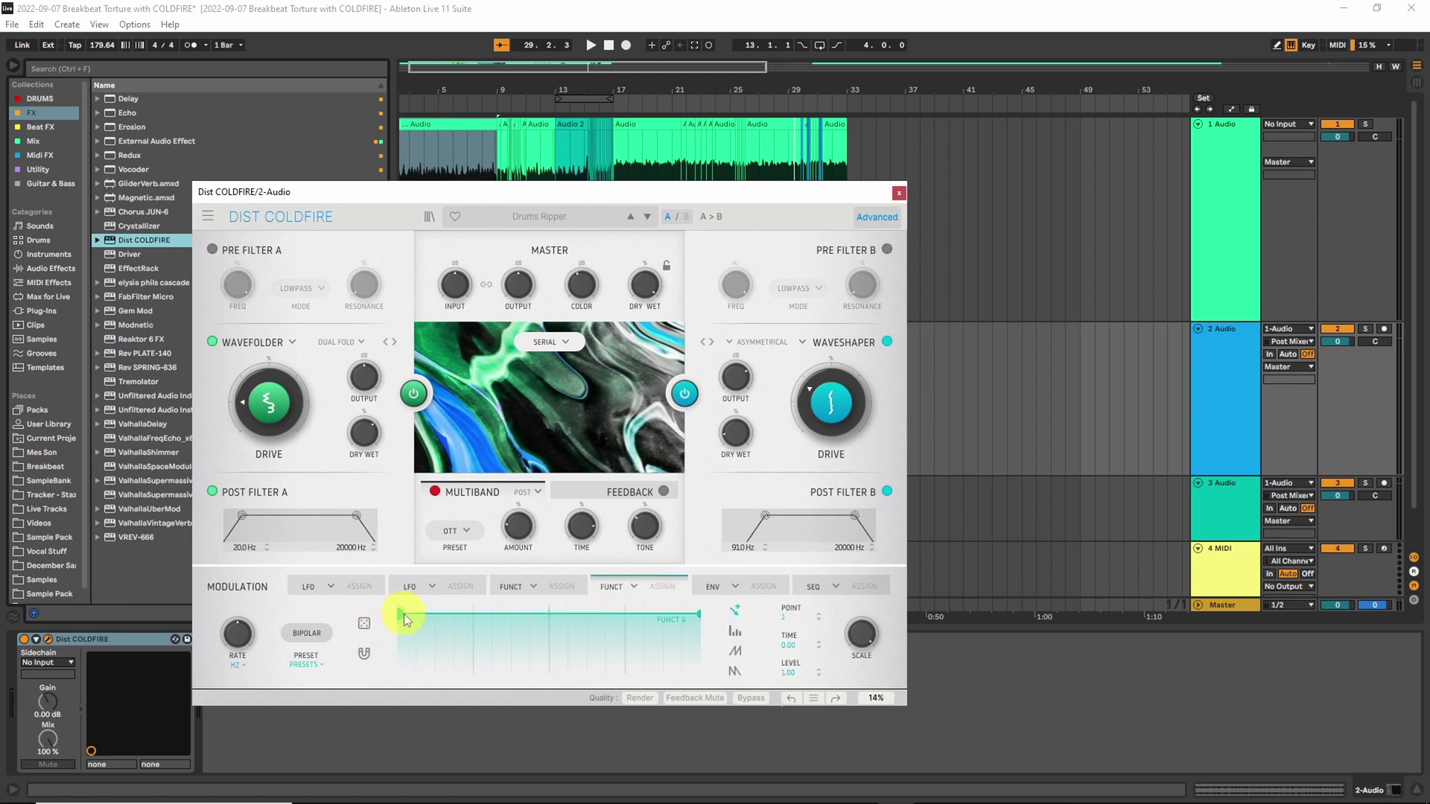
left_click_drag(404, 614, 536, 650)
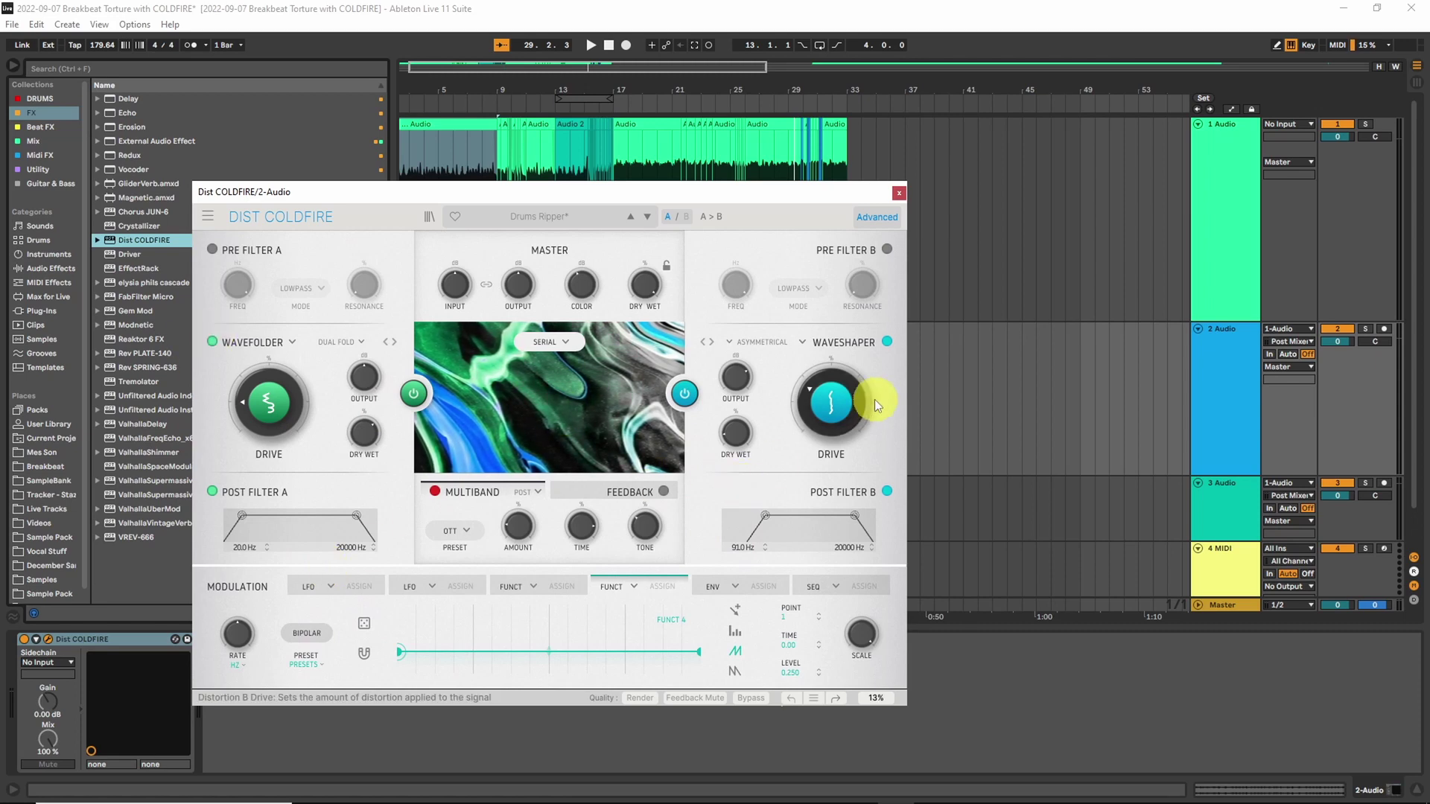
left_click_drag(844, 397, 836, 420)
left_click(544, 342)
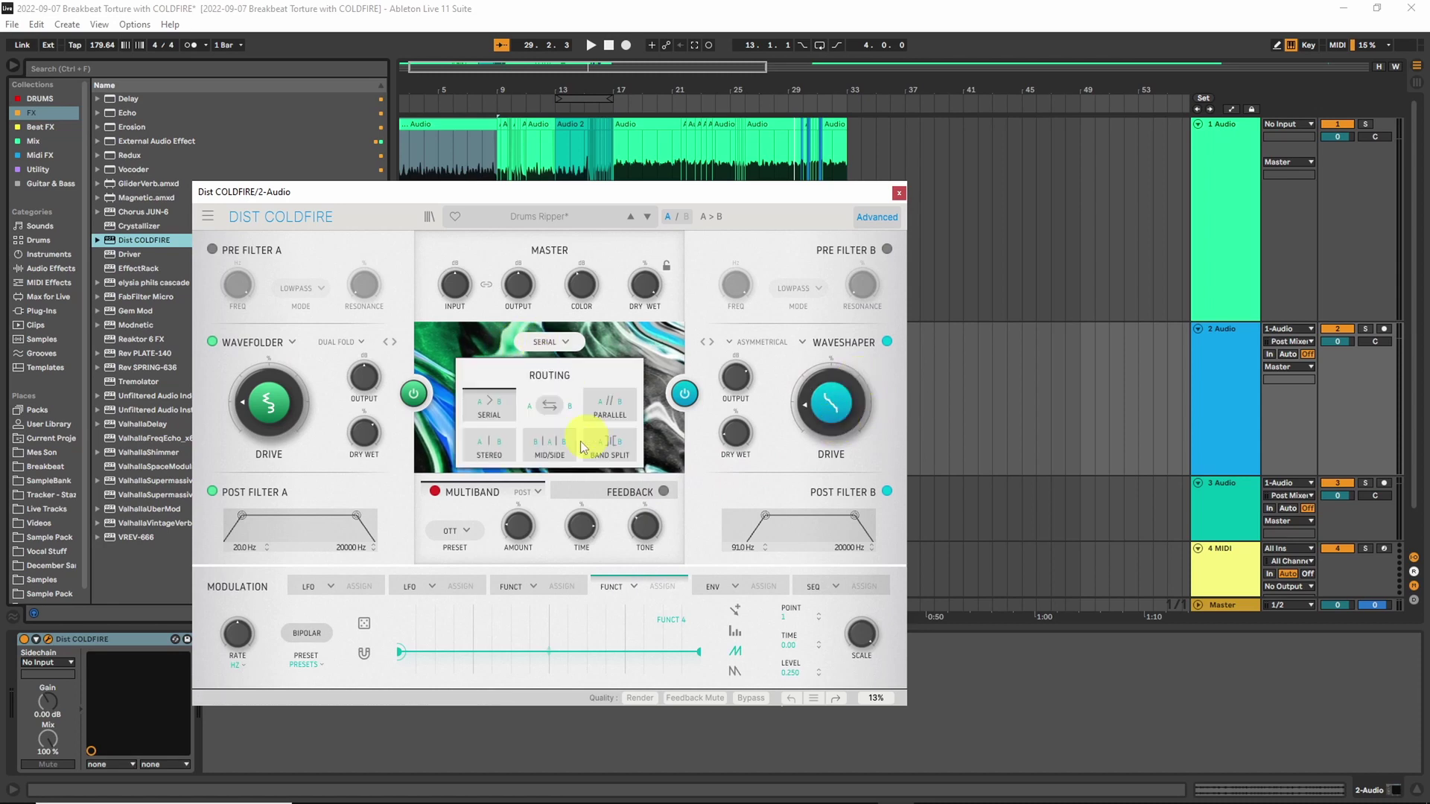
left_click(560, 336)
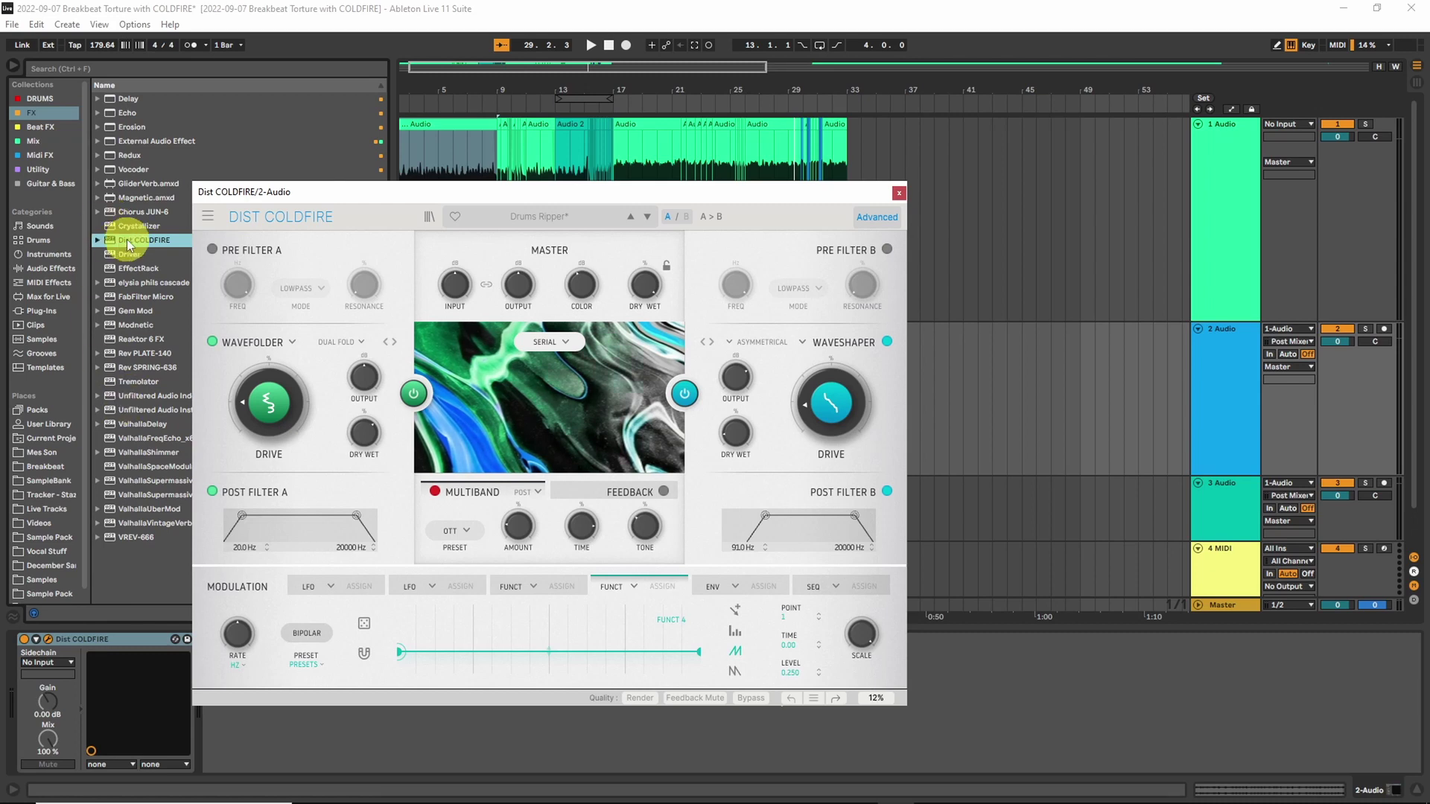
- Add Rev SPRING-636 after Dist COLDFIRE on the 2 Audio track and close both plug-in windows
left_click(137, 368)
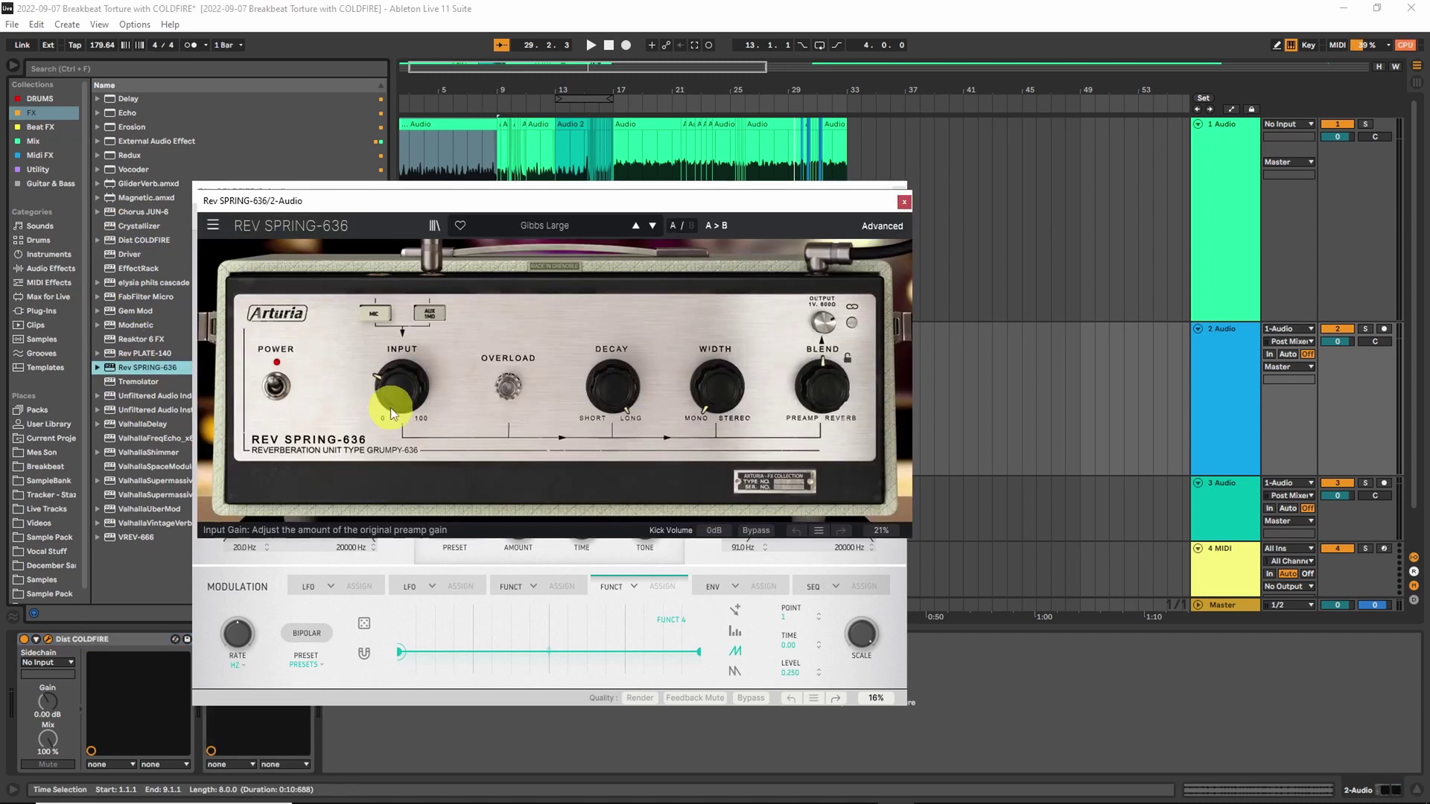
left_click(903, 201)
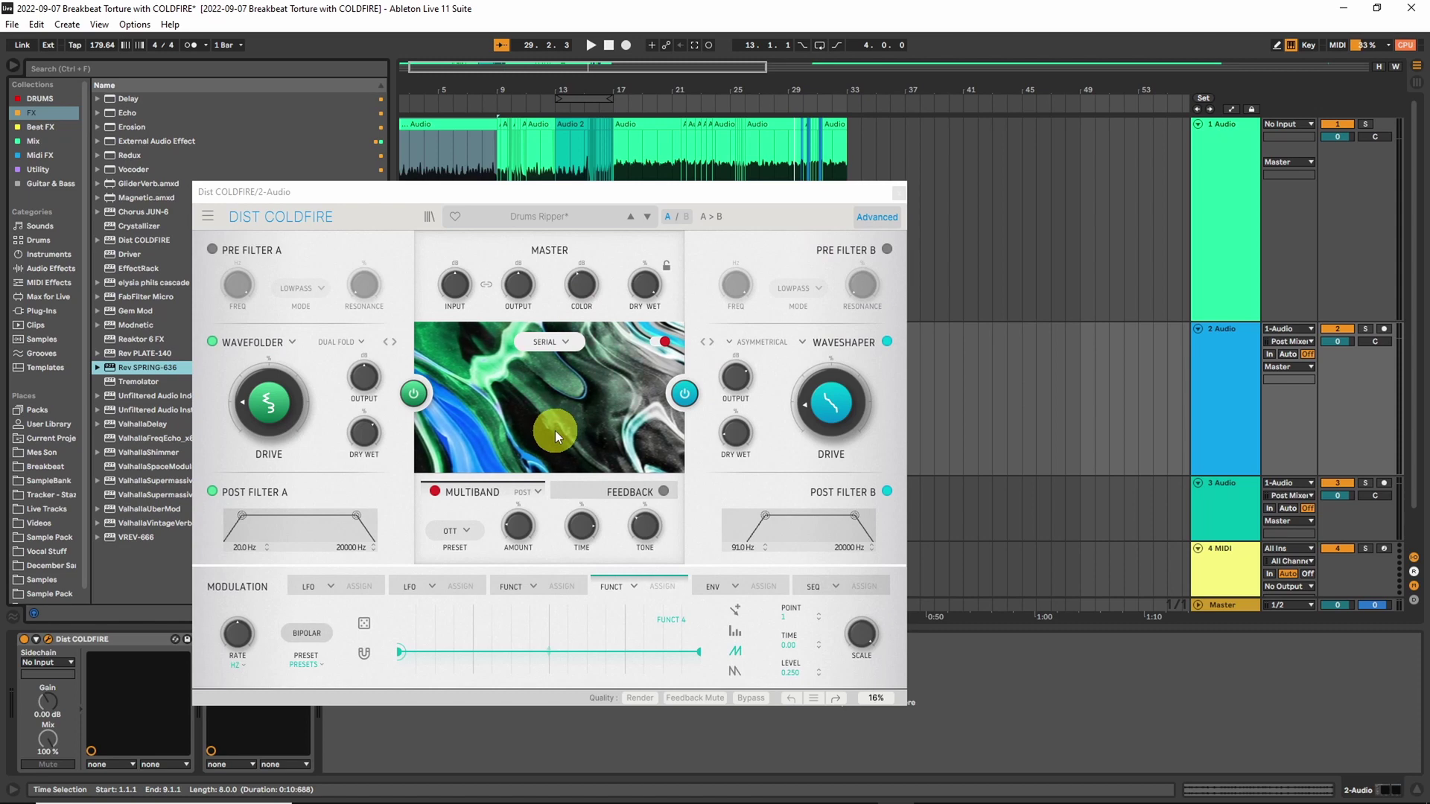
left_click(898, 194)
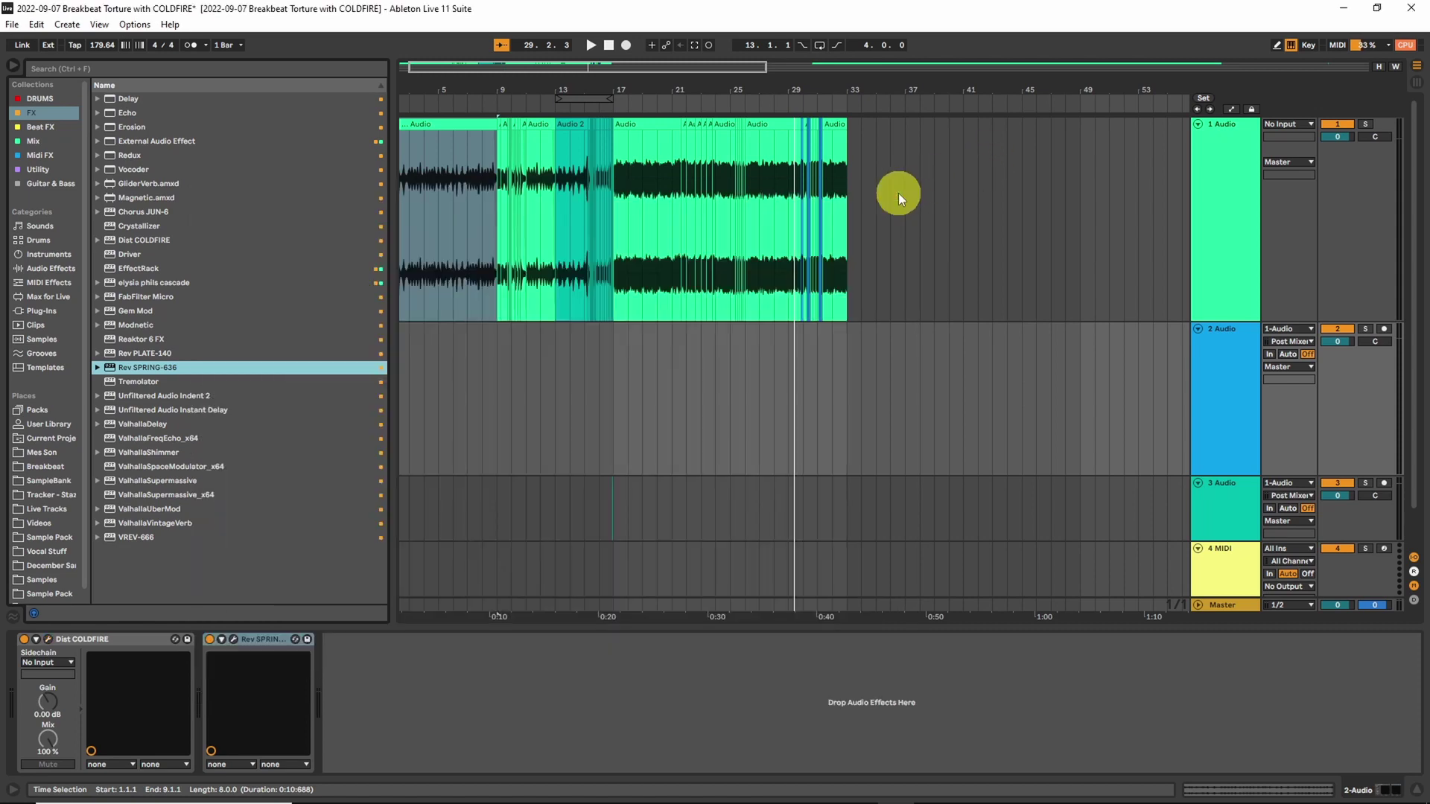